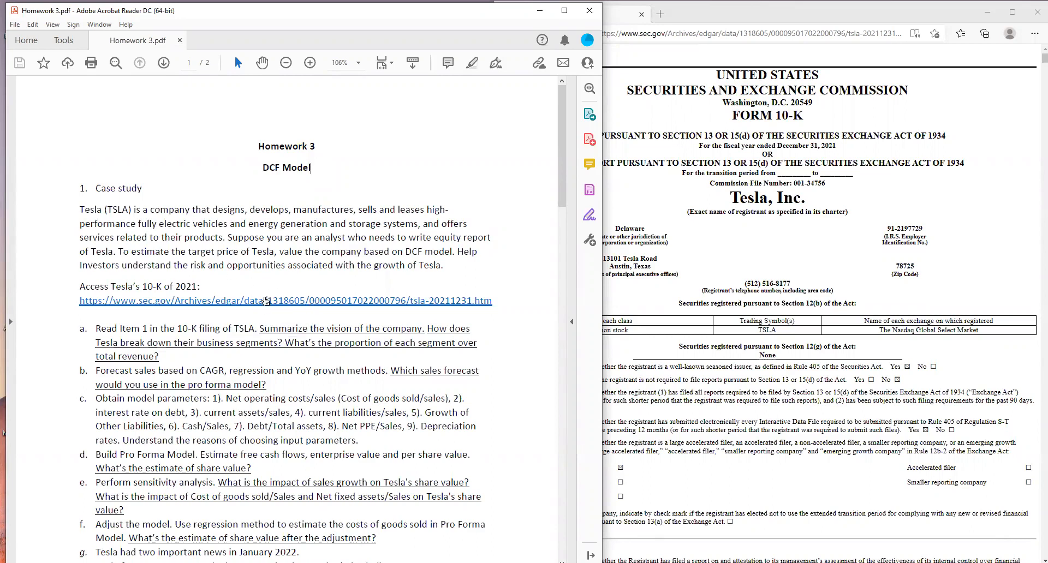
- Look over the cover page of Tesla's 10-K filing and read homework question a about Item 1
drag(837, 239, 837, 243)
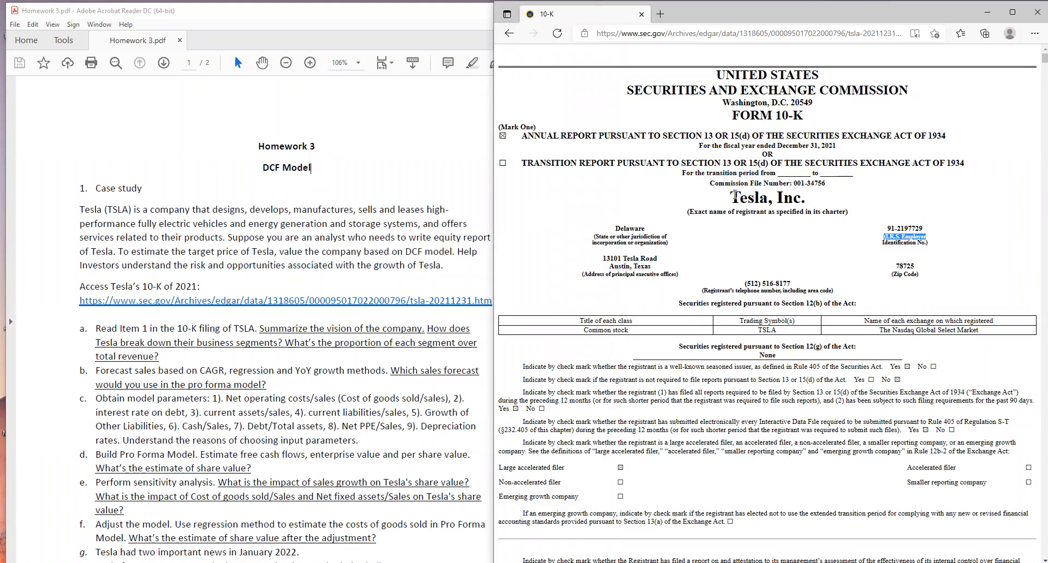
drag(640, 34, 659, 33)
click(699, 164)
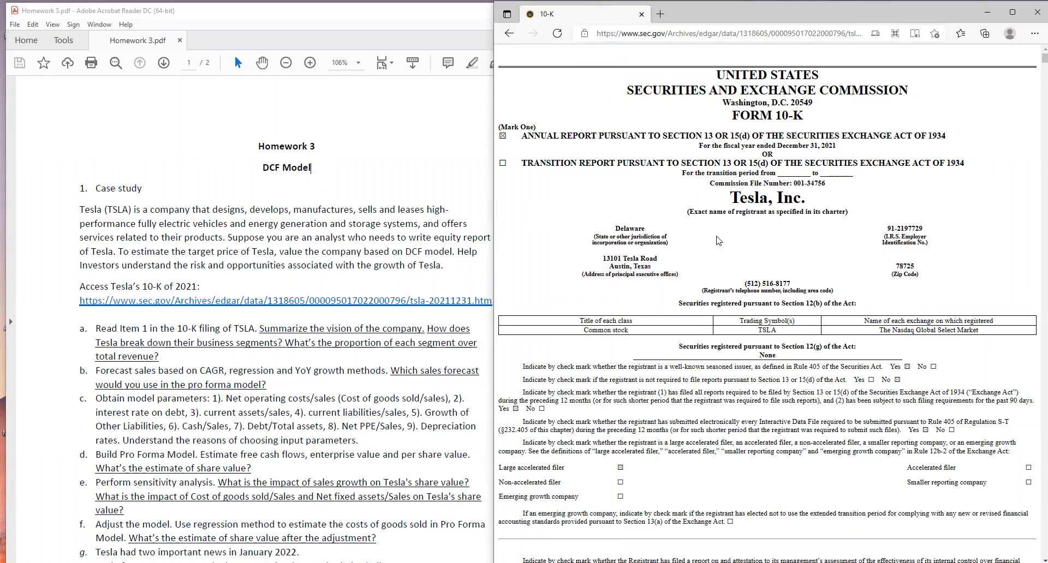
scroll(718, 241, down, 2)
scroll(719, 240, up, 2)
click(200, 371)
drag(162, 357, 97, 329)
click(161, 357)
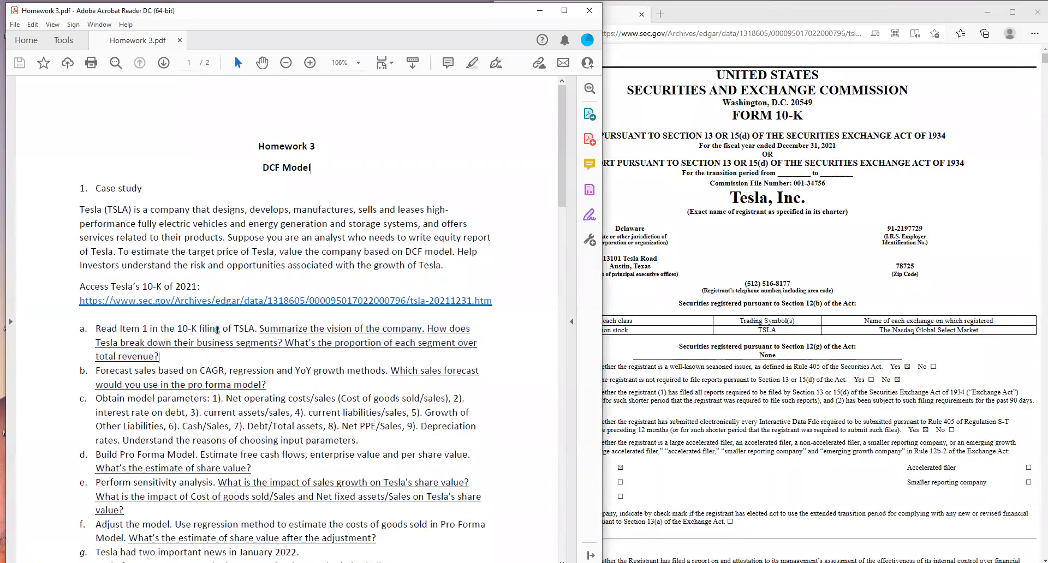
- Go to Item 1, Business, from the 10-K index and view its Overview section
click(716, 273)
scroll(662, 289, down, 10)
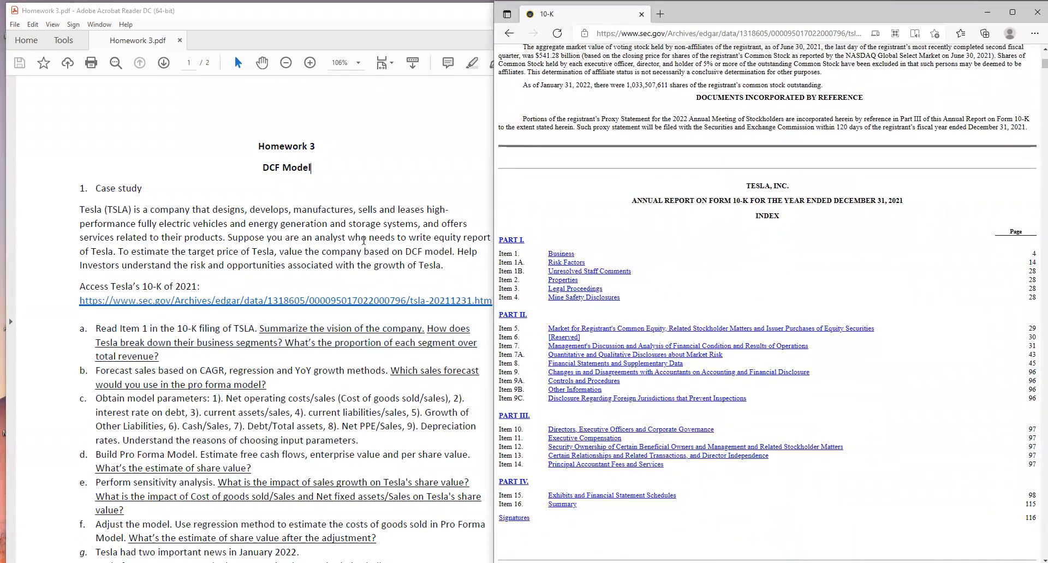
click(561, 255)
scroll(669, 283, up, 3)
drag(668, 283, 514, 226)
click(590, 248)
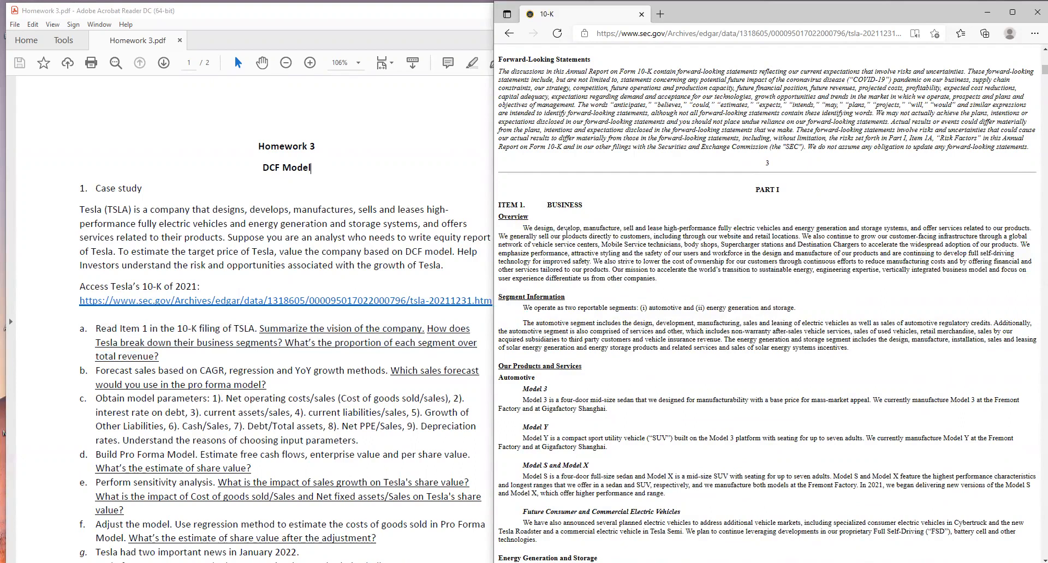
- Compare question a on company vision and segment proportions with the 10-K's Overview and Segment Information paragraphs
drag(310, 328, 424, 328)
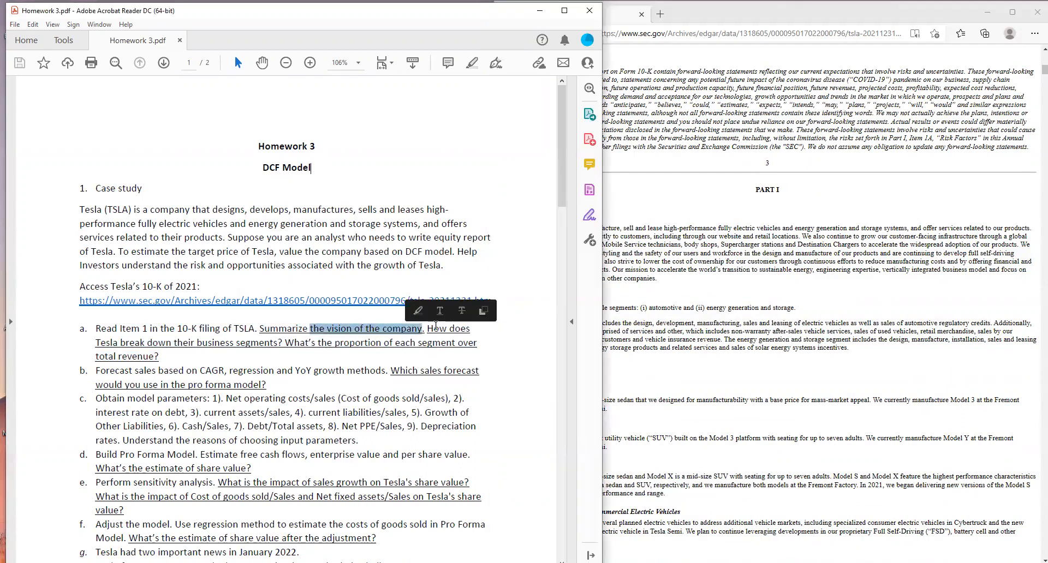
click(437, 330)
drag(284, 342, 356, 342)
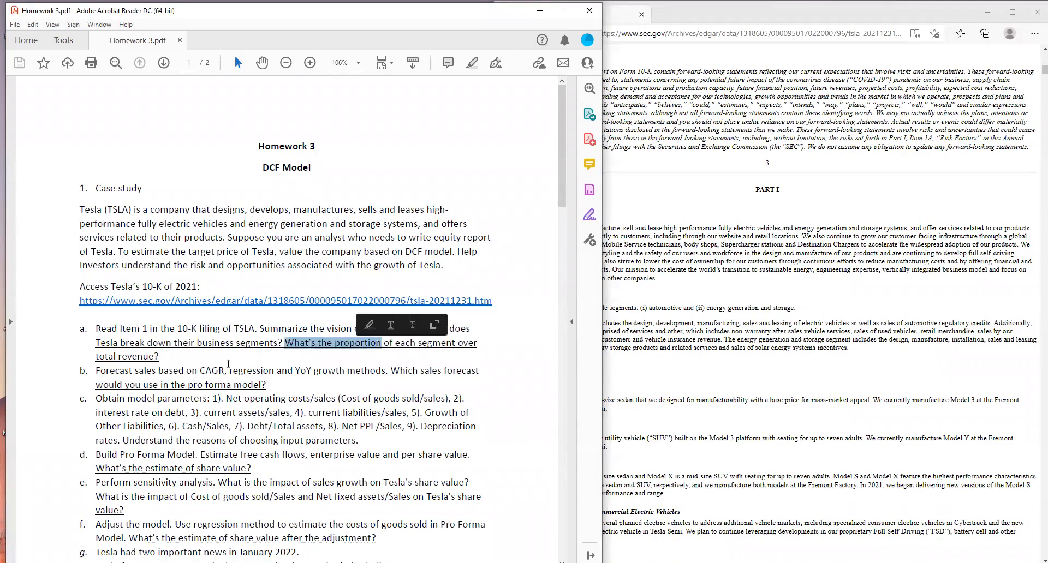
drag(305, 331, 363, 330)
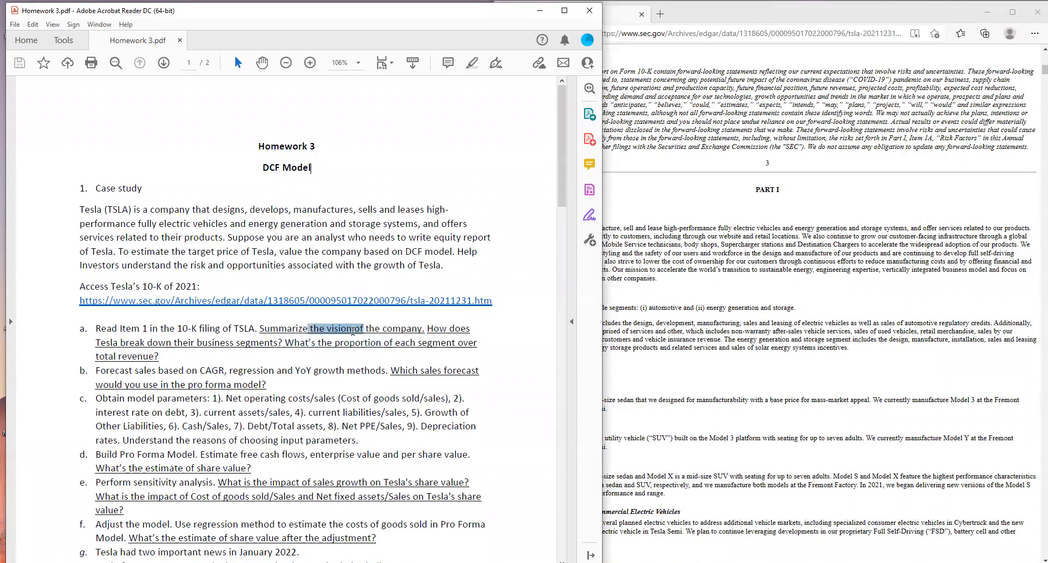
click(730, 264)
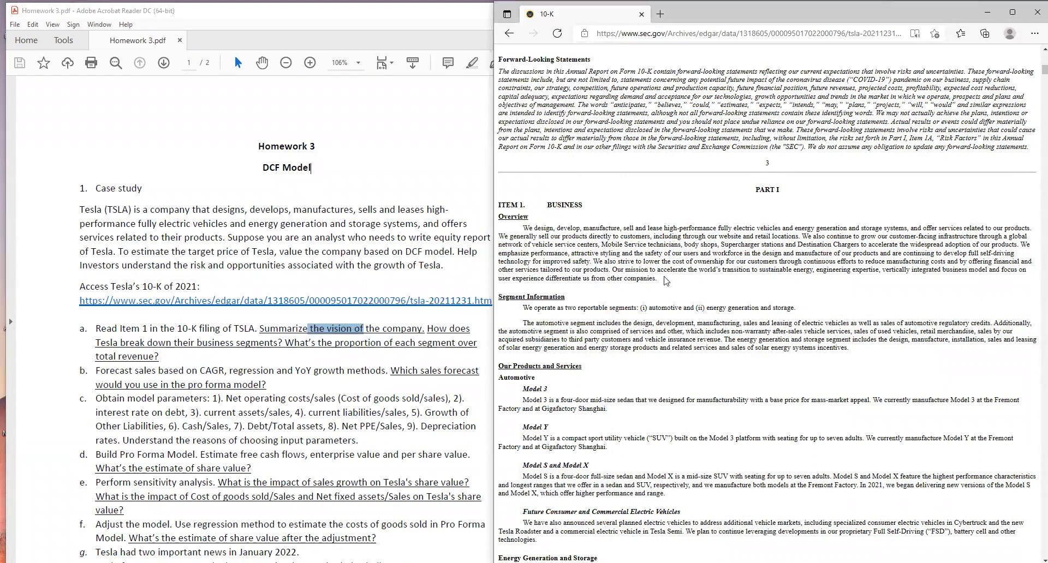
triple_click(626, 264)
click(523, 375)
drag(610, 307, 794, 311)
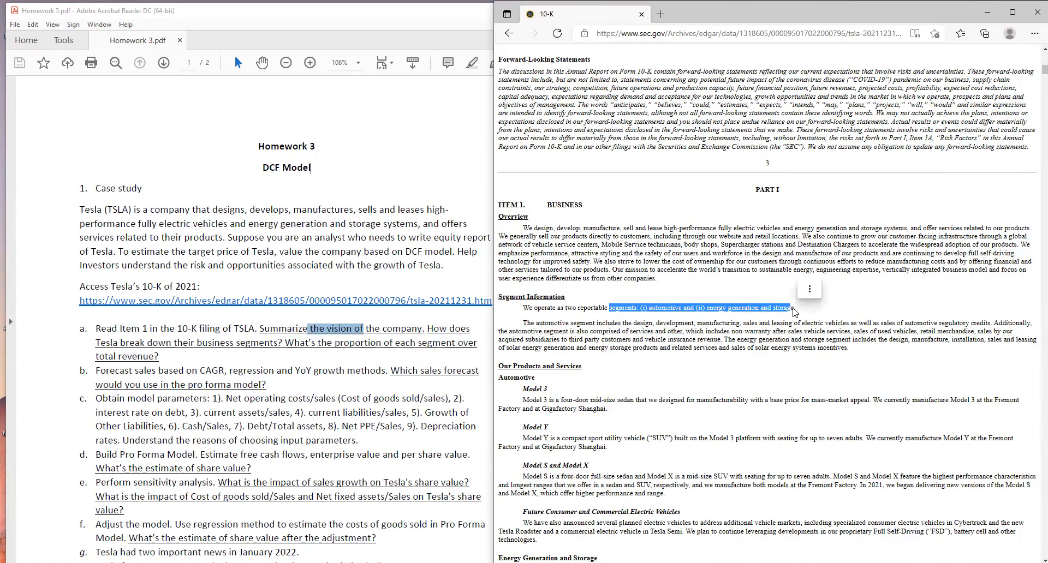
click(791, 310)
drag(330, 341, 174, 356)
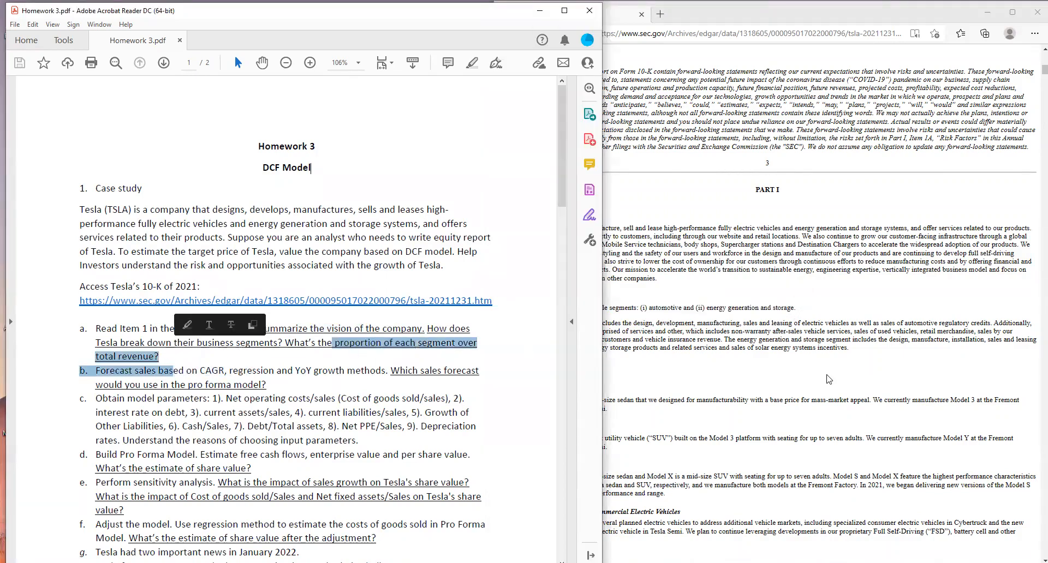
- Go to Item 8, Financial Statements and Supplementary Data, from the 10-K index and find the Consolidated Statements of Operations
click(798, 368)
scroll(798, 368, up, 6)
scroll(799, 368, up, 3)
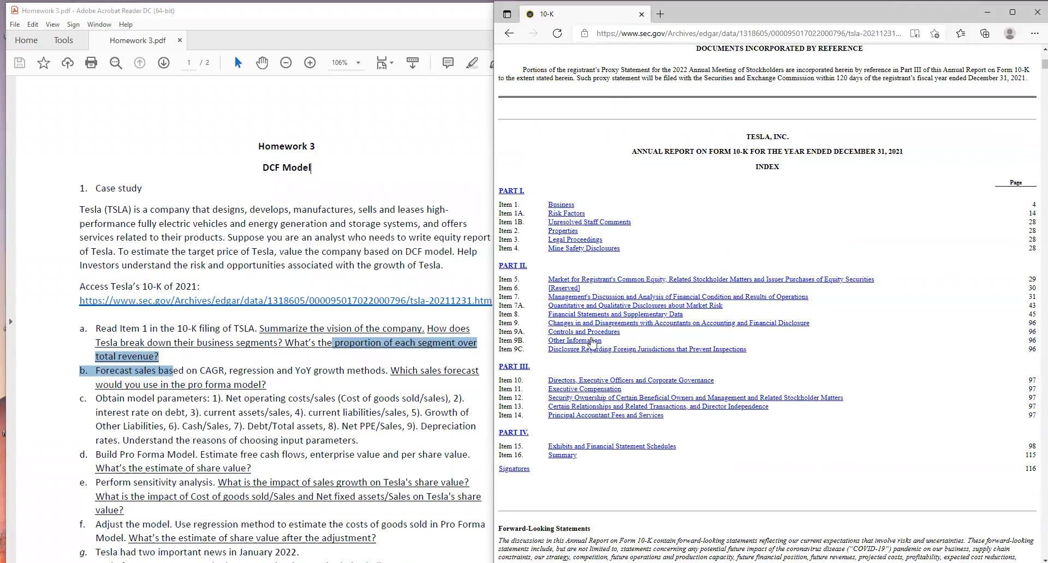
click(633, 317)
scroll(700, 384, down, 20)
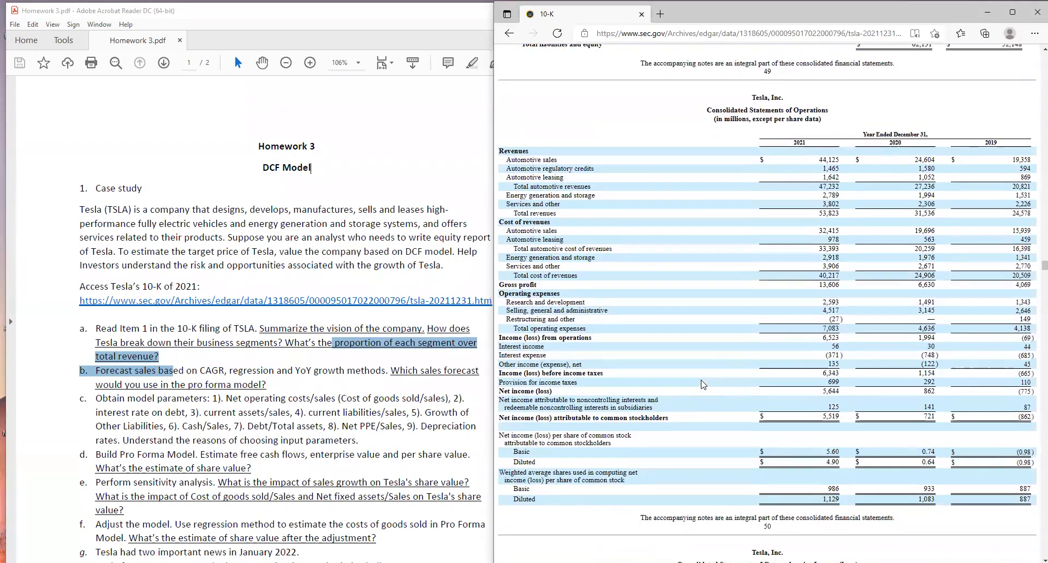
scroll(606, 202, up, 1)
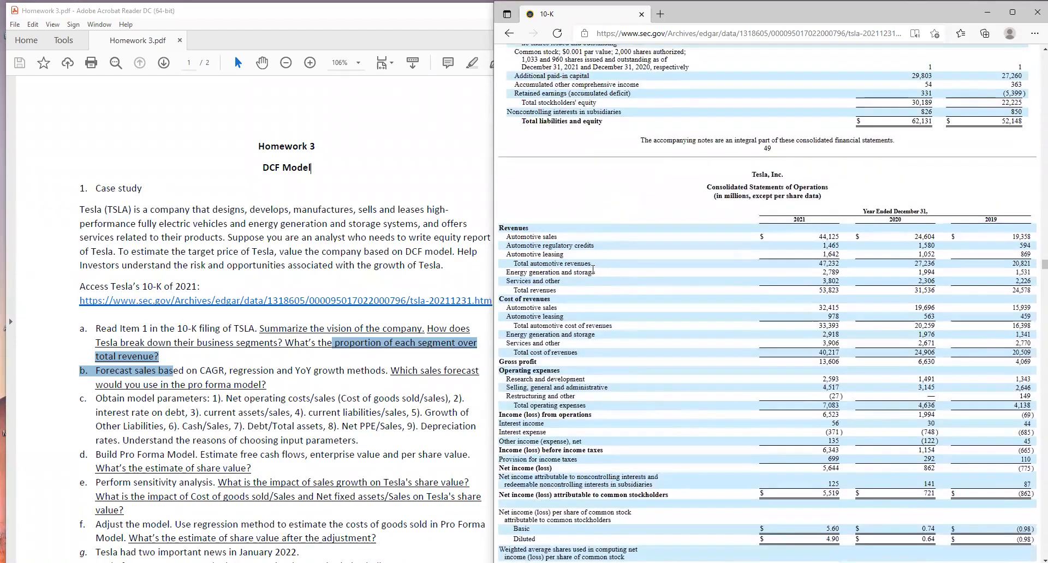
- Examine the 2021 automotive, energy generation and storage, services and total revenue lines in the Consolidated Statements of Operations
mouse_move(591, 264)
mouse_down()
mouse_move(524, 263)
mouse_move(524, 272)
mouse_move(593, 273)
mouse_up()
click(509, 270)
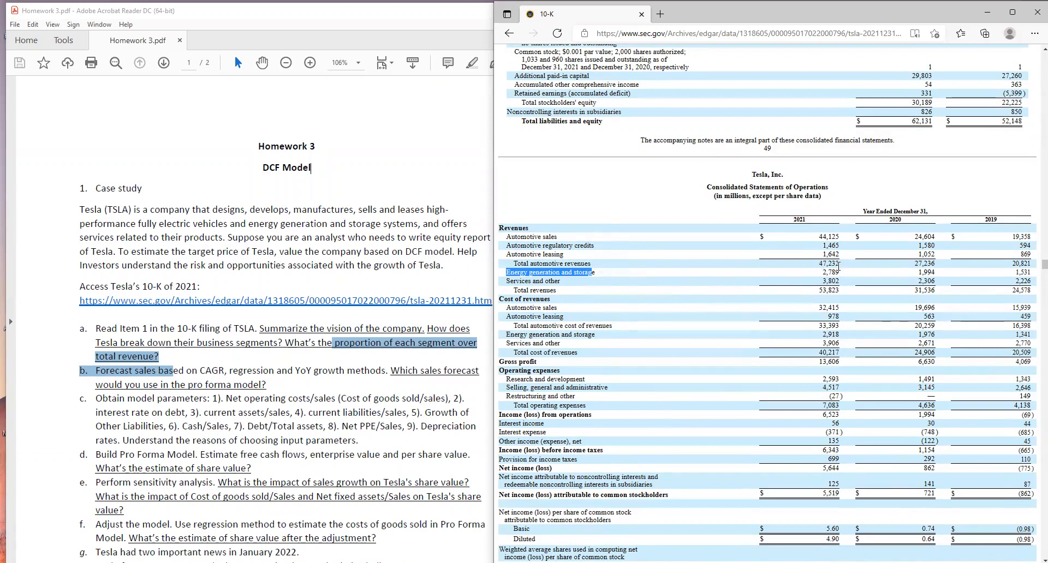
drag(818, 263, 839, 262)
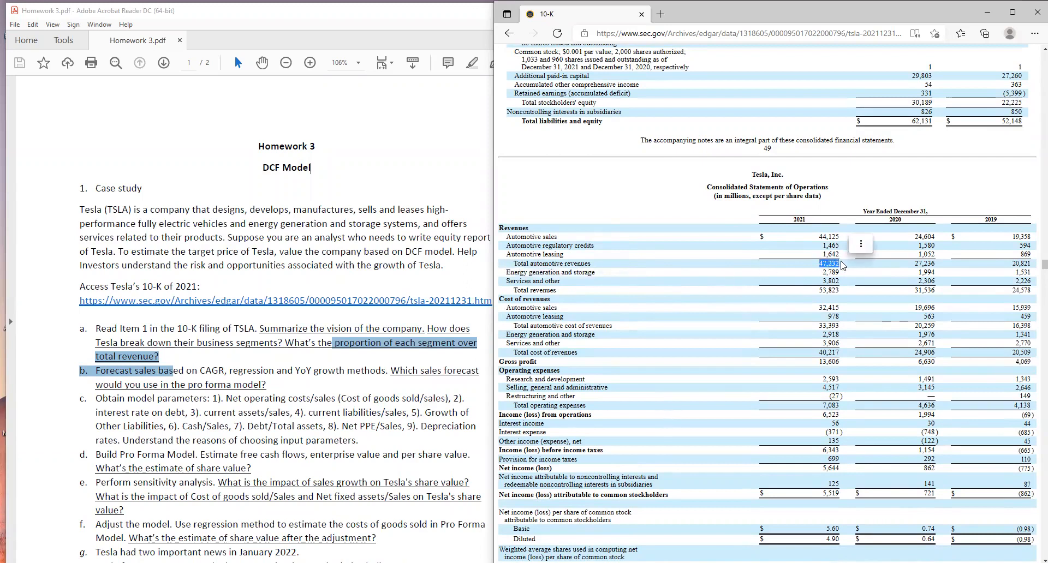
mouse_move(818, 290)
mouse_down()
mouse_move(842, 290)
mouse_move(833, 286)
mouse_up()
drag(595, 264, 510, 263)
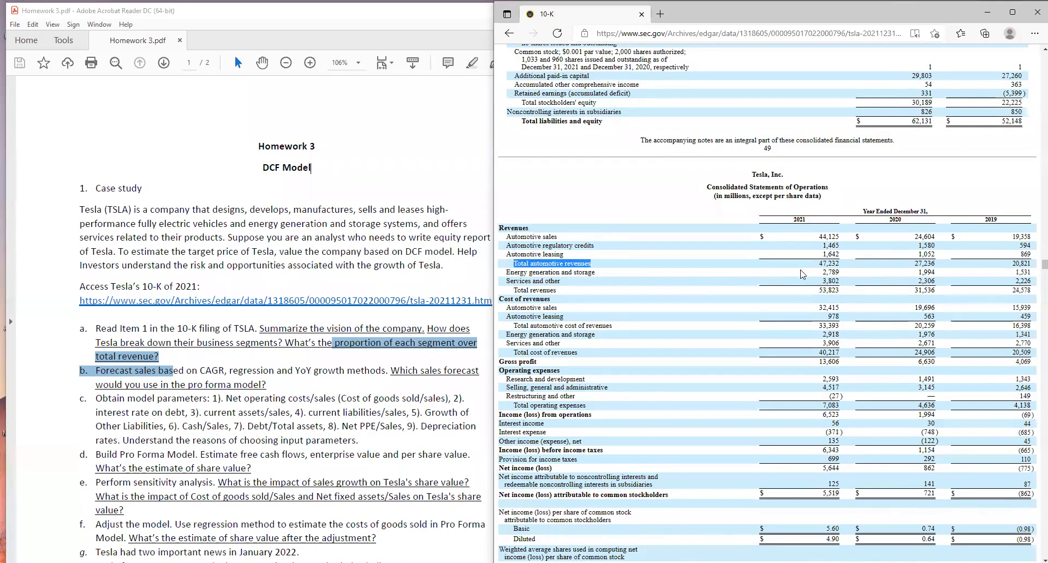
mouse_move(820, 273)
mouse_down()
mouse_move(846, 272)
mouse_move(819, 292)
mouse_up()
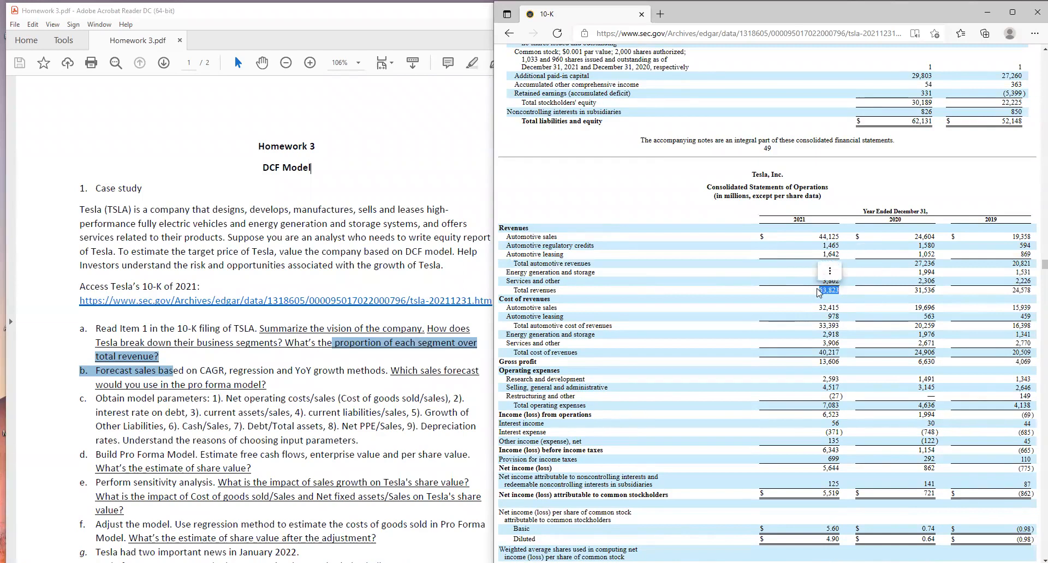
click(822, 291)
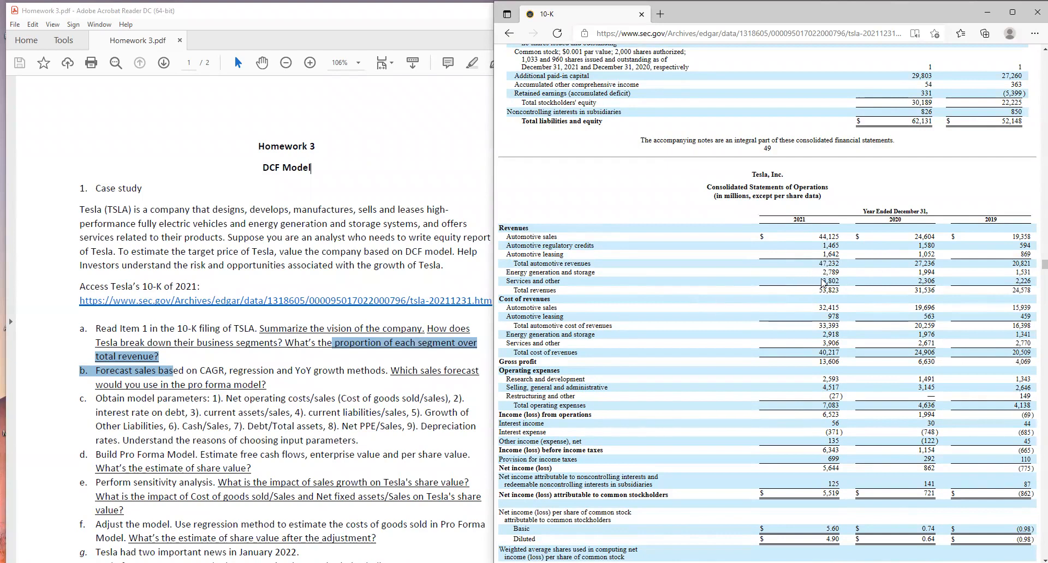
drag(822, 281, 835, 281)
click(589, 287)
- Read homework question b on forecasting sales with the CAGR, regression and YoY growth methods
click(309, 329)
drag(268, 385, 104, 373)
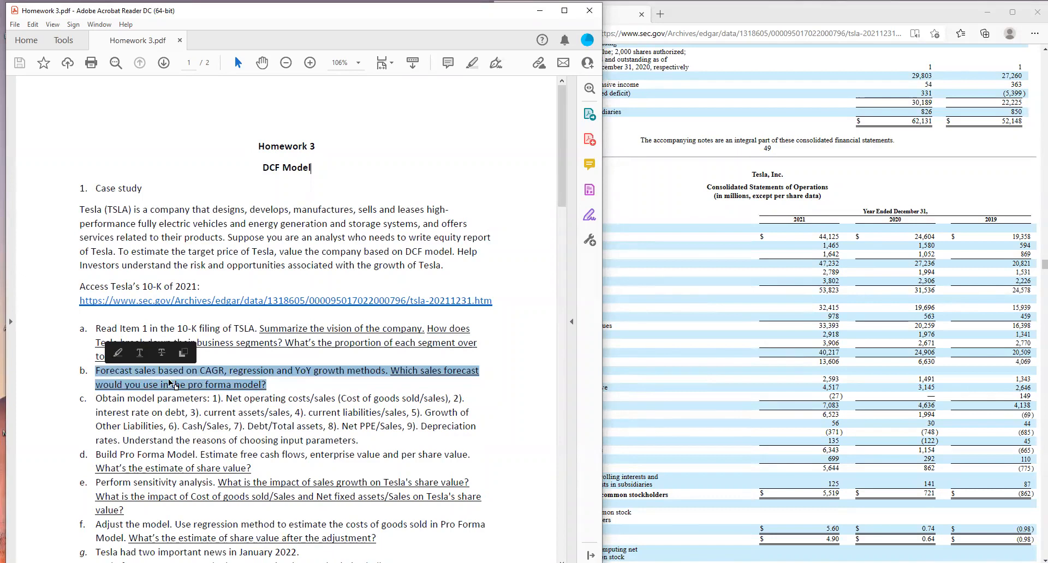
scroll(200, 378, down, 2)
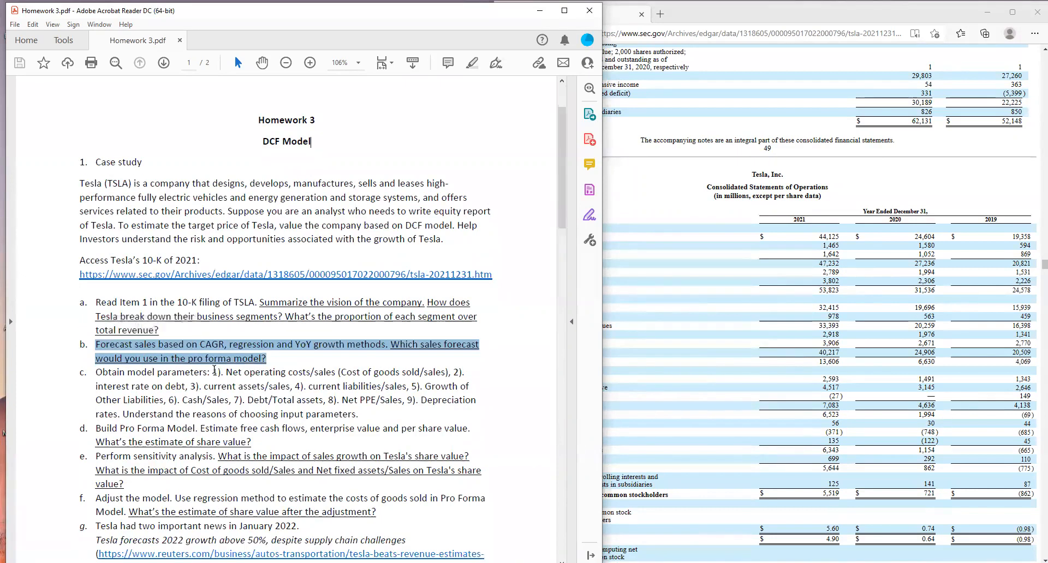
click(240, 360)
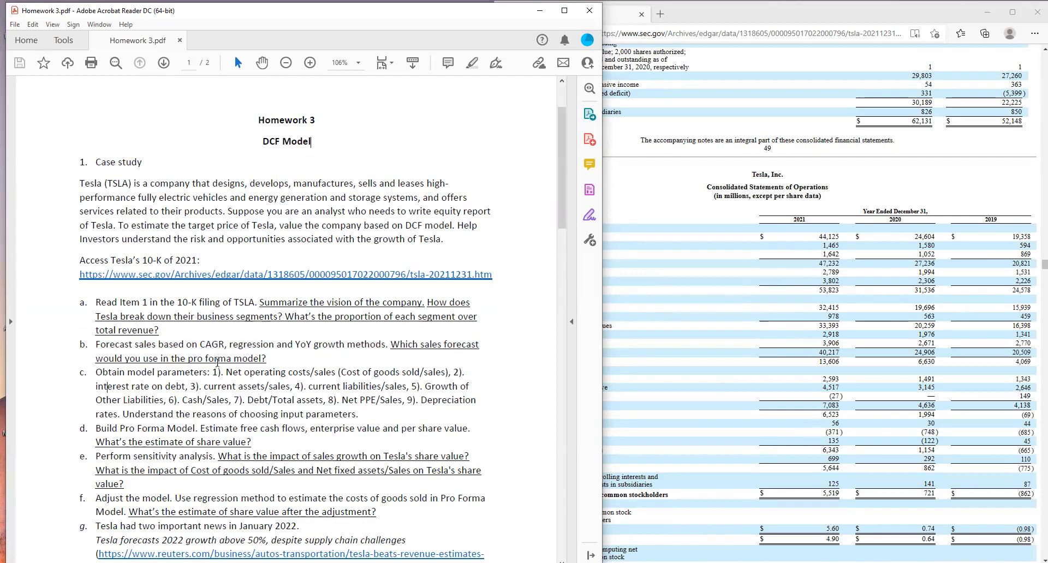
mouse_move(390, 344)
mouse_down()
mouse_move(436, 347)
mouse_move(403, 373)
mouse_move(274, 359)
mouse_up()
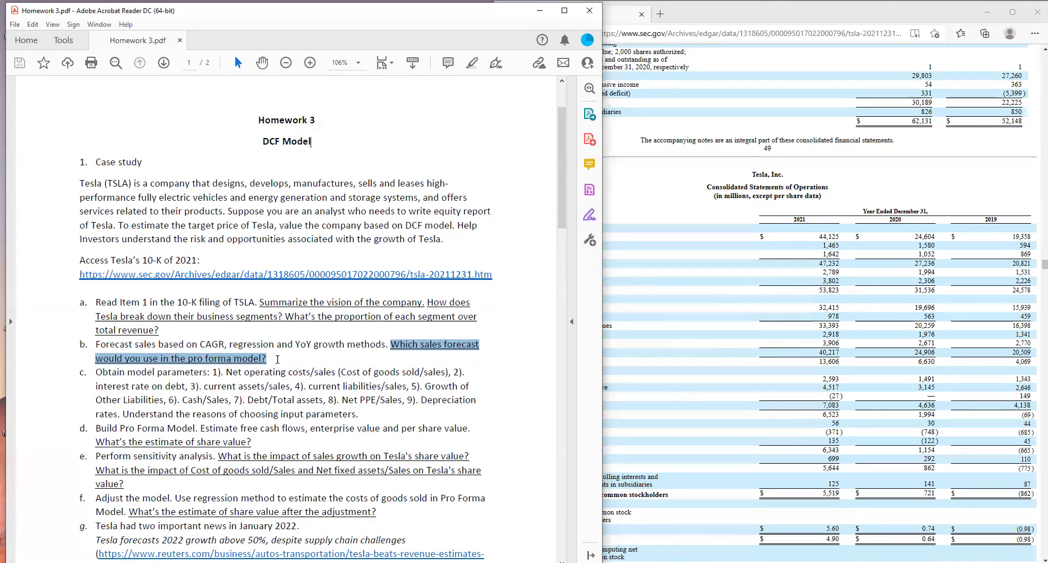
drag(201, 344, 344, 351)
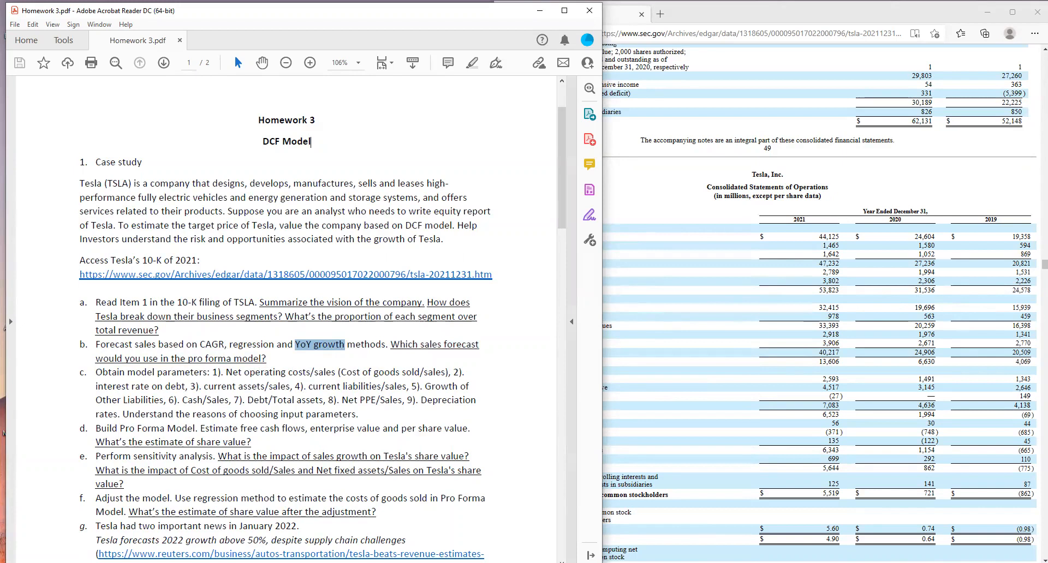
- Switch to the HW3 workbook in Excel and open the Income Statement sheet, rechecking question b in the homework PDF
key(alt+Tab)
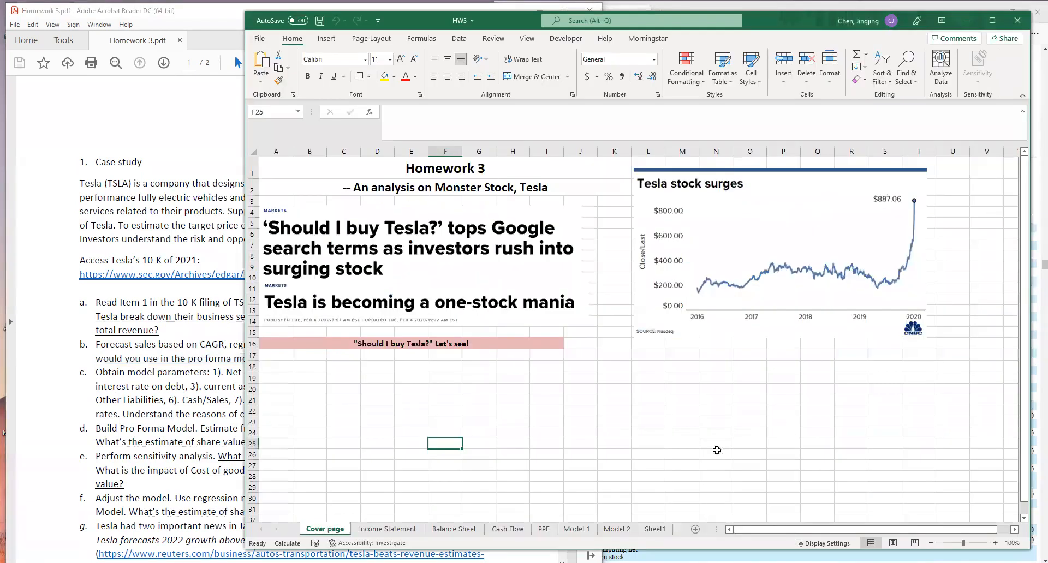
drag(512, 25, 527, 19)
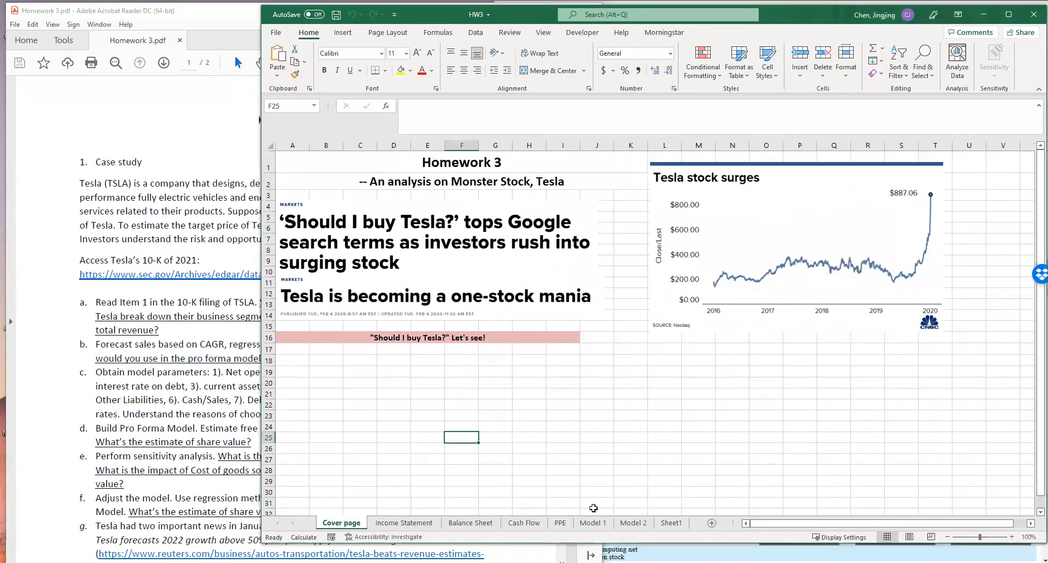
click(114, 345)
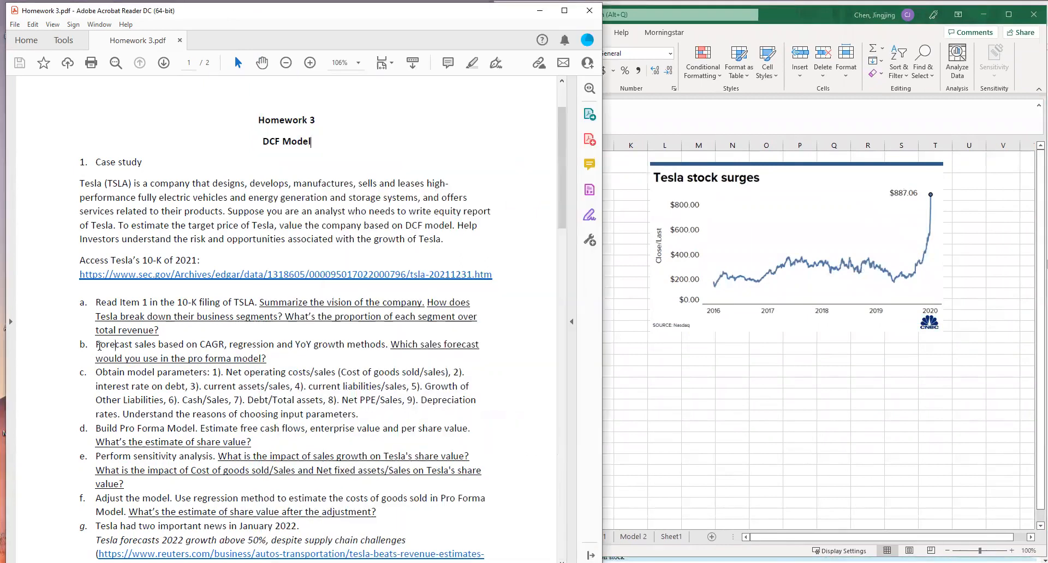
drag(97, 345, 263, 360)
click(276, 363)
key(alt+Tab)
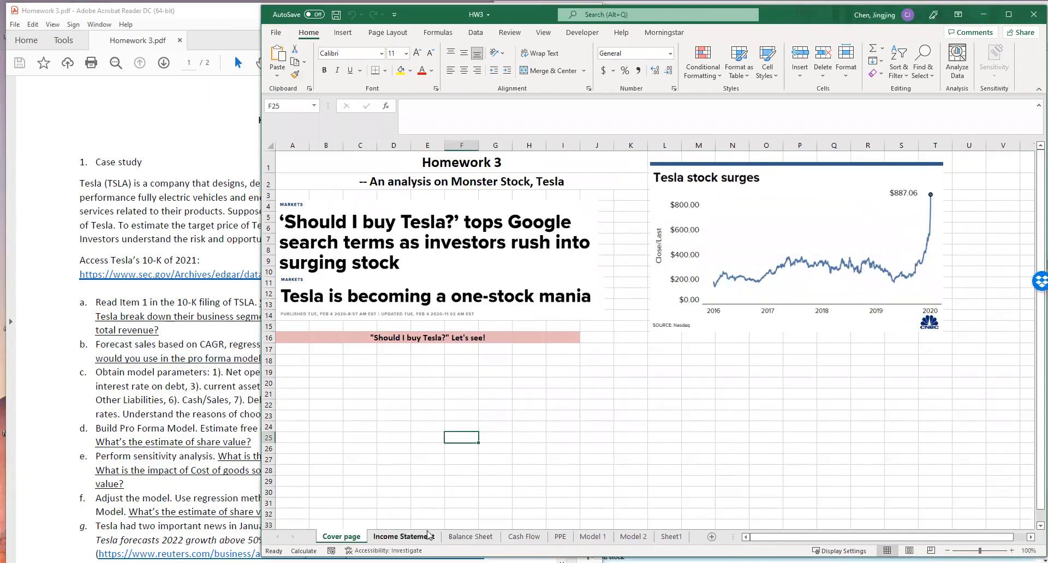
click(428, 539)
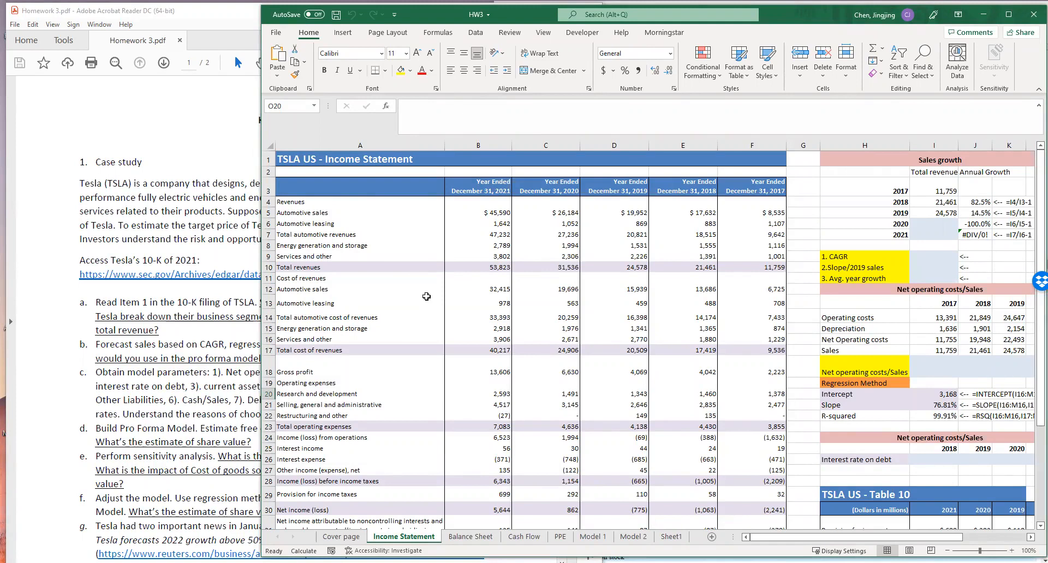
- Look over the income statement and the PPE sheet, and return to the Income Statement sheet
click(205, 184)
drag(262, 142, 321, 157)
click(500, 178)
click(690, 266)
click(560, 537)
click(406, 537)
- Examine the Sales growth section and its three forecast rows: CAGR, Slope/2019 sales and Avg. year growth
click(892, 161)
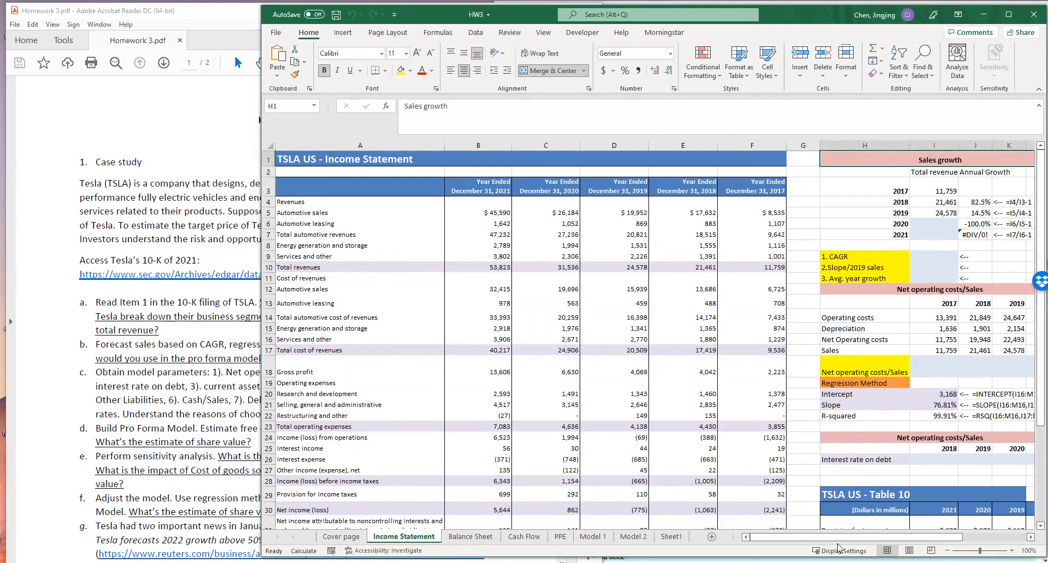
mouse_move(846, 537)
mouse_down()
mouse_move(872, 538)
mouse_move(846, 538)
mouse_up()
drag(854, 257, 916, 275)
click(872, 255)
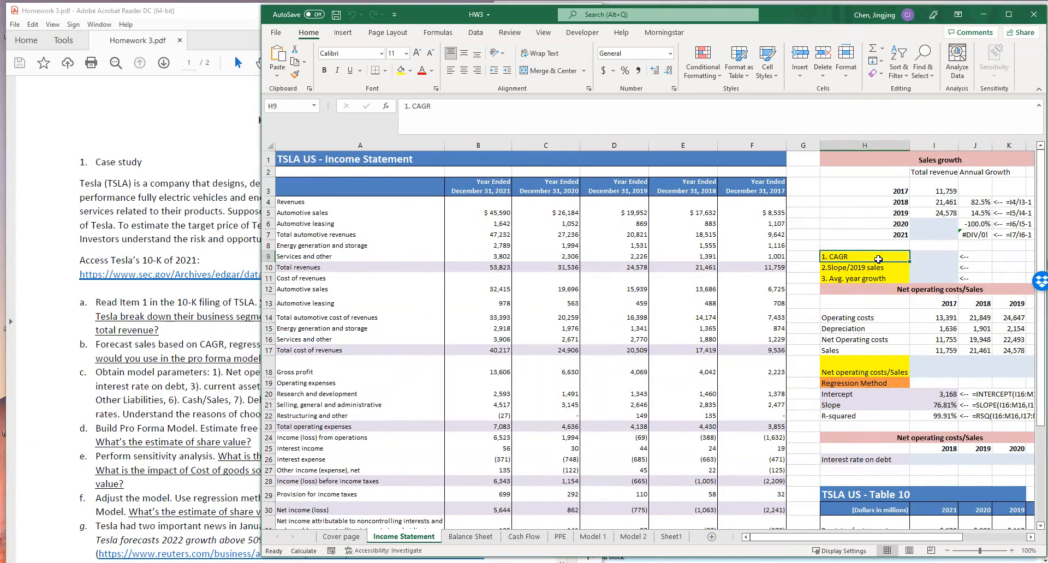
click(872, 269)
click(881, 277)
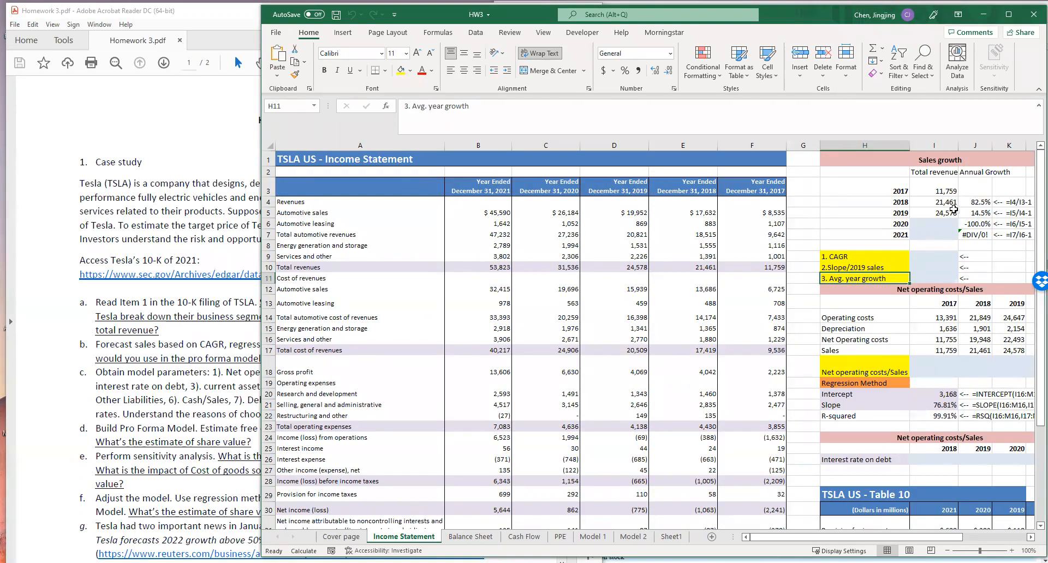
- Compare the income statement's year headers and Total revenues row with the 2017–2021 Total revenues column in the Sales growth section
click(938, 223)
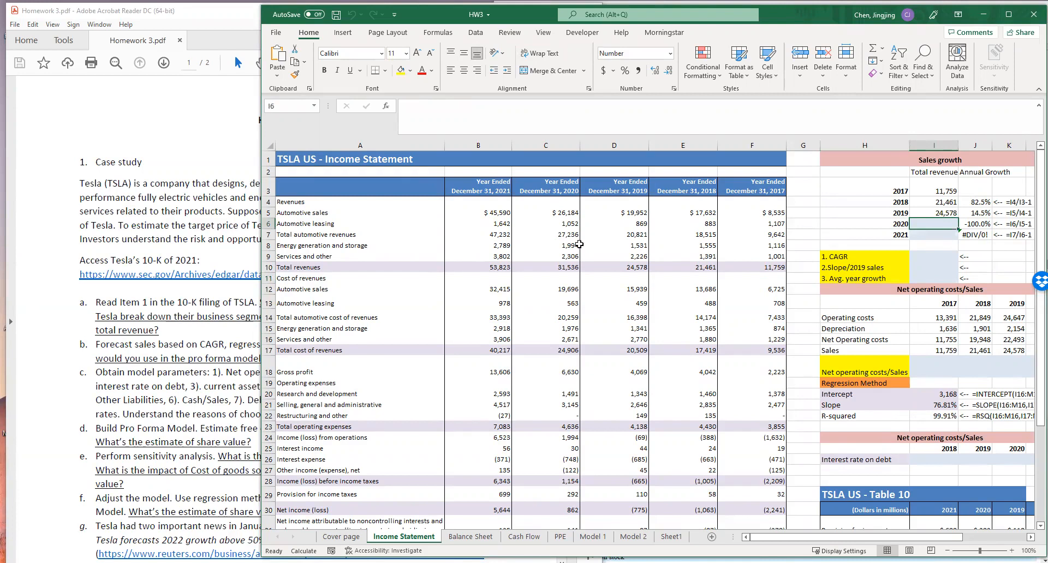
drag(488, 267, 758, 267)
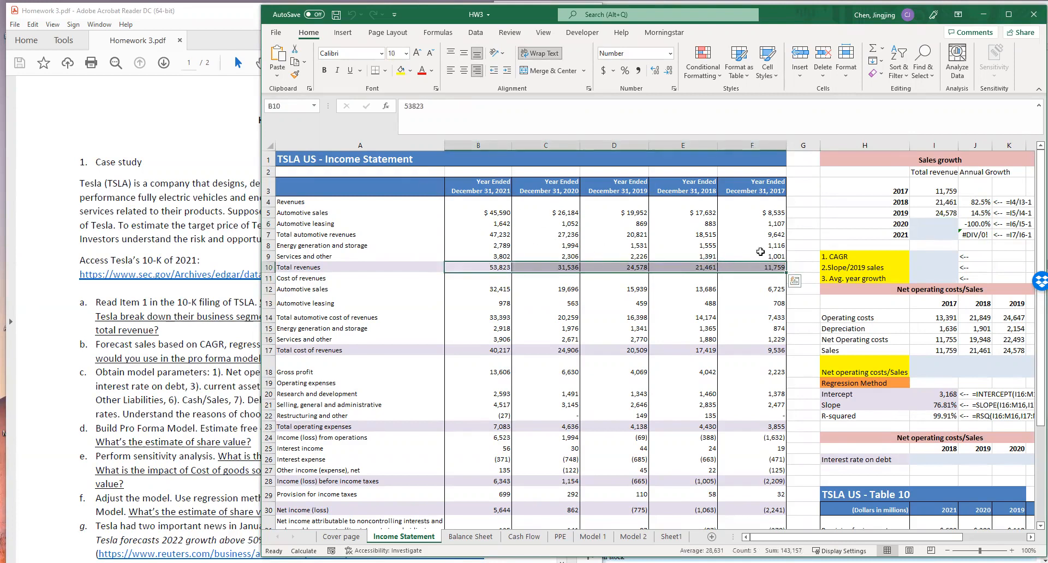
click(927, 223)
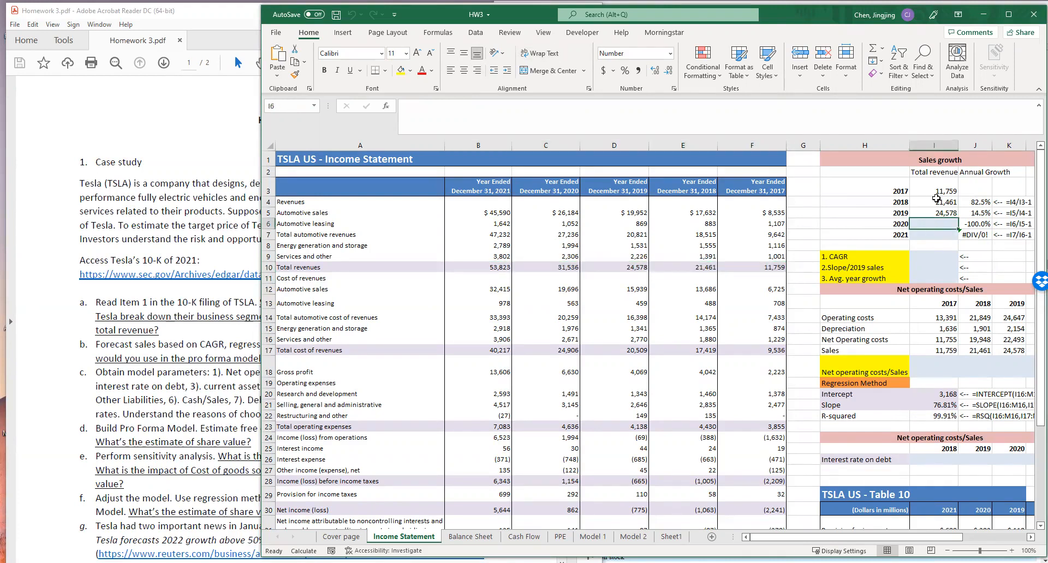
drag(755, 190, 496, 190)
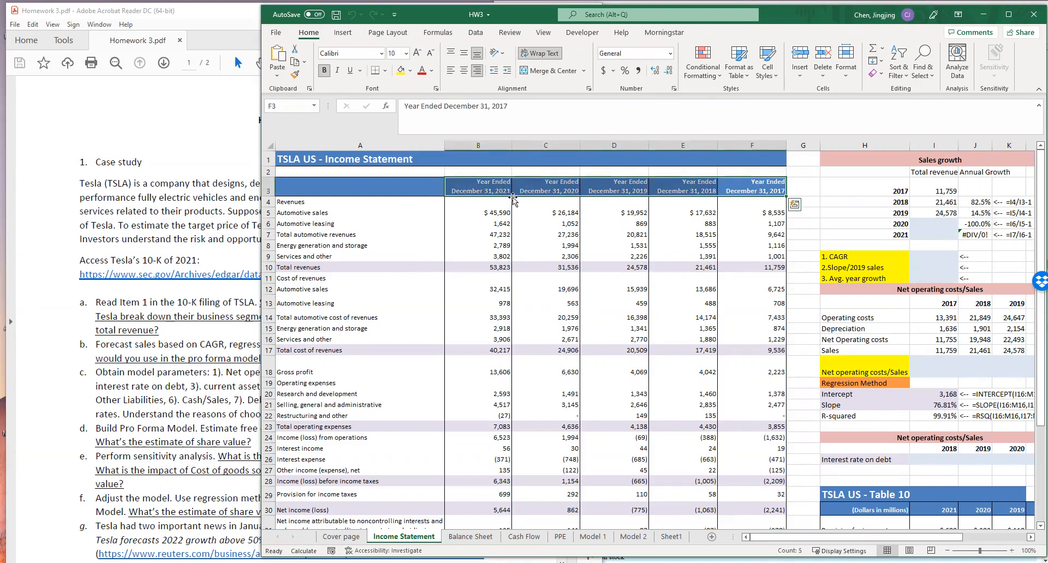
drag(933, 172, 934, 235)
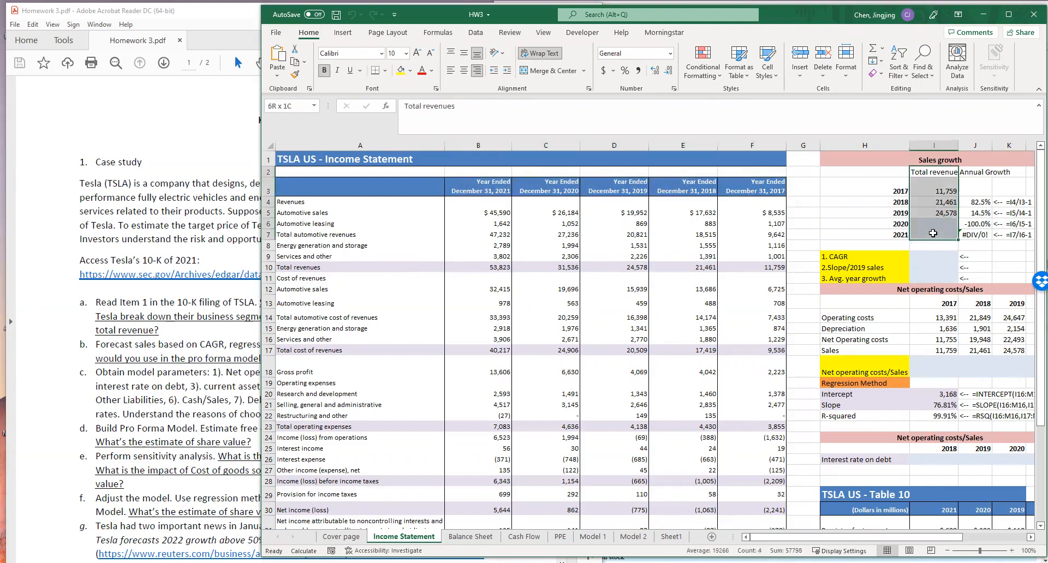
double_click(947, 191)
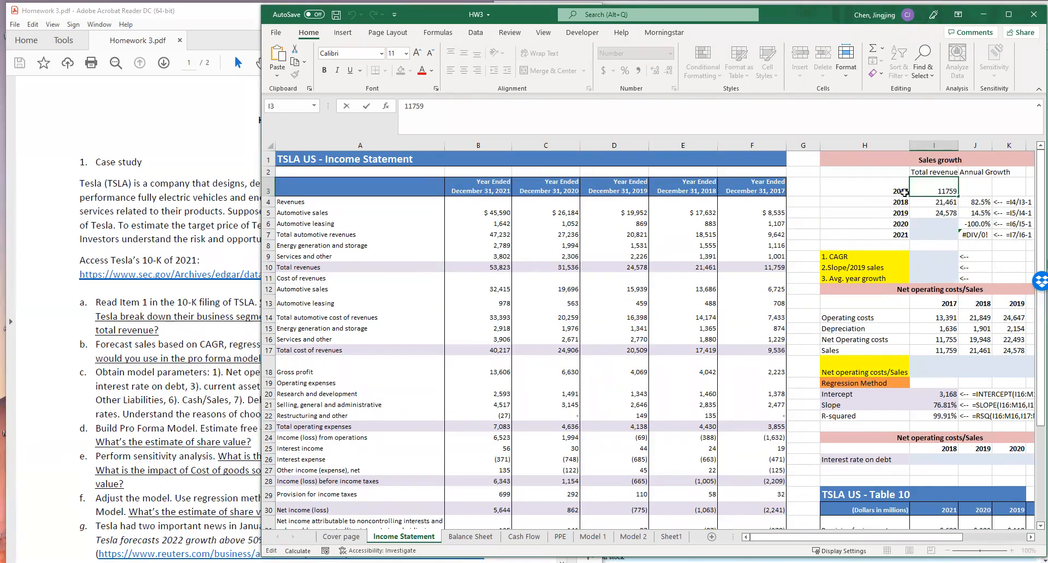
- Fill in the 2020 and 2021 total revenues in I6 and I7 by linking them to the income statement with =C10 and =B10
click(933, 223)
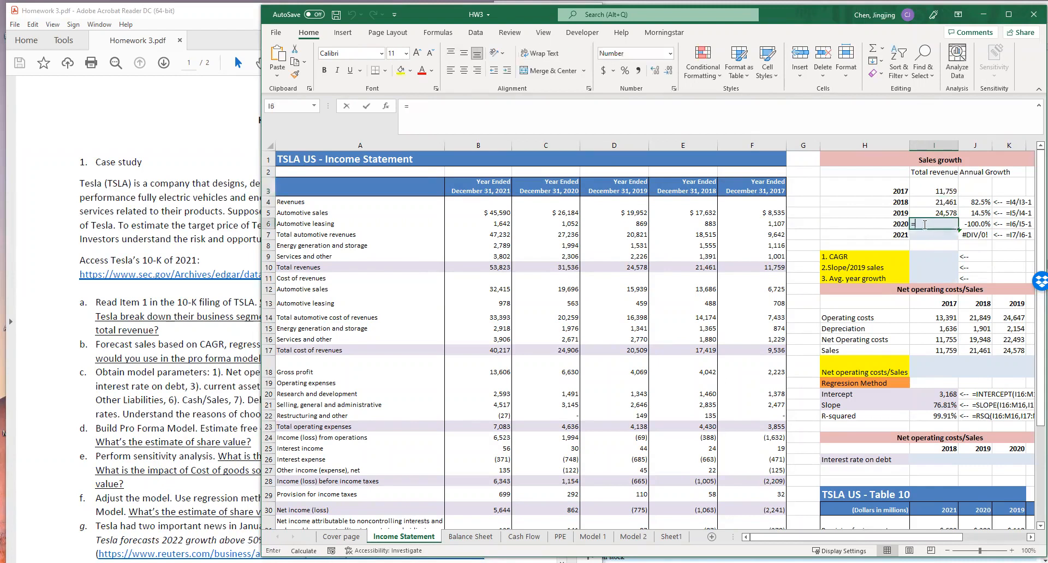
text(=)
click(560, 268)
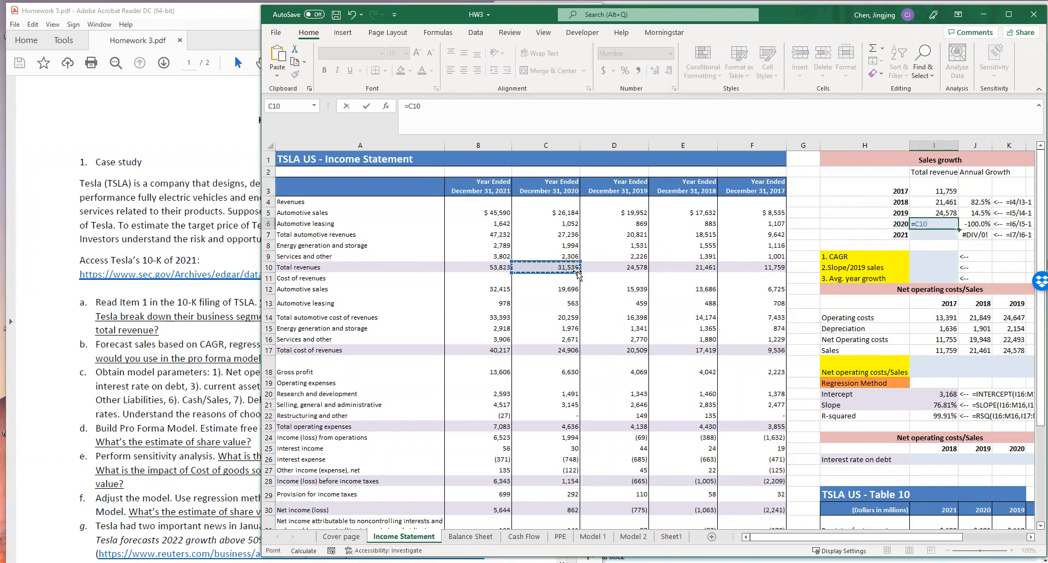
key(Return)
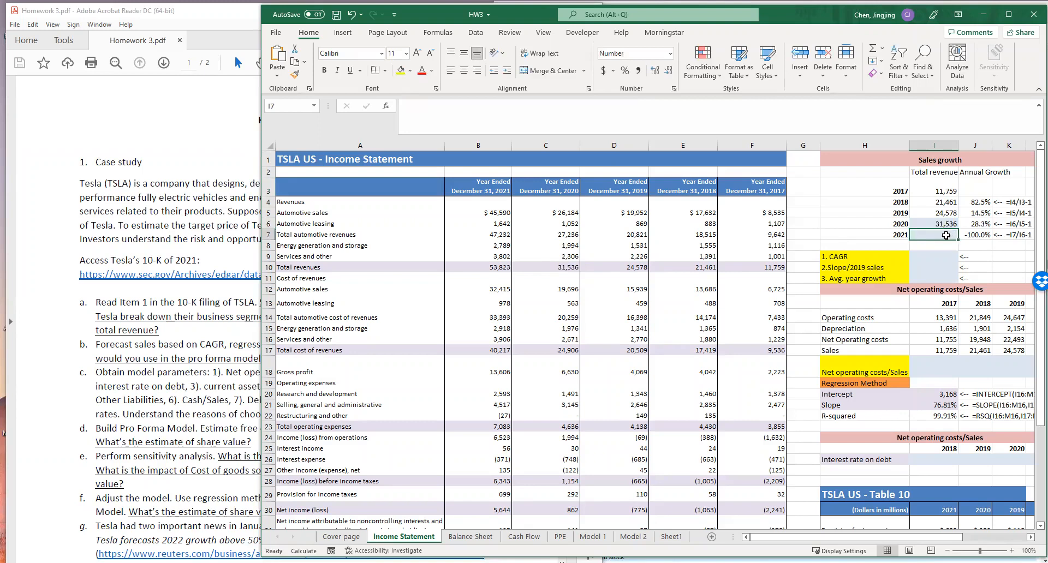
text(=)
click(496, 266)
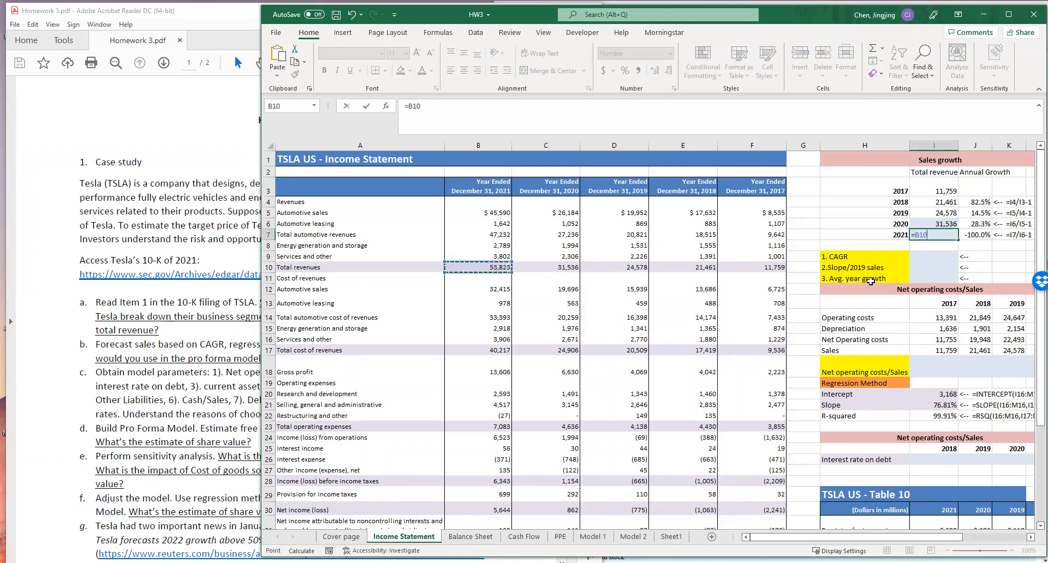
key(Return)
- Inspect the 2018 Annual Growth formula in J4 and the growth rates through 2021, leaving them unedited
click(950, 267)
click(981, 255)
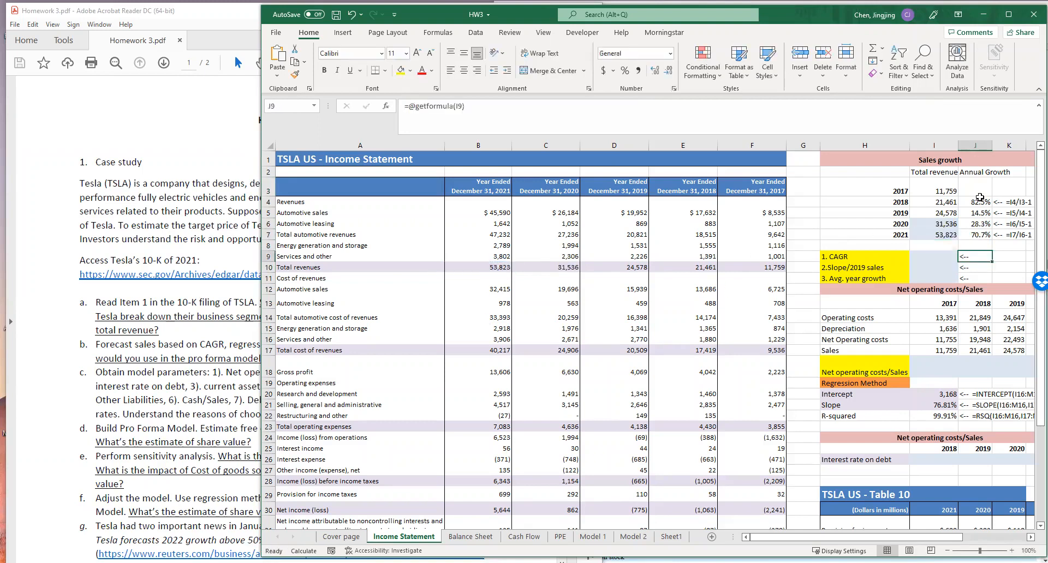
double_click(979, 204)
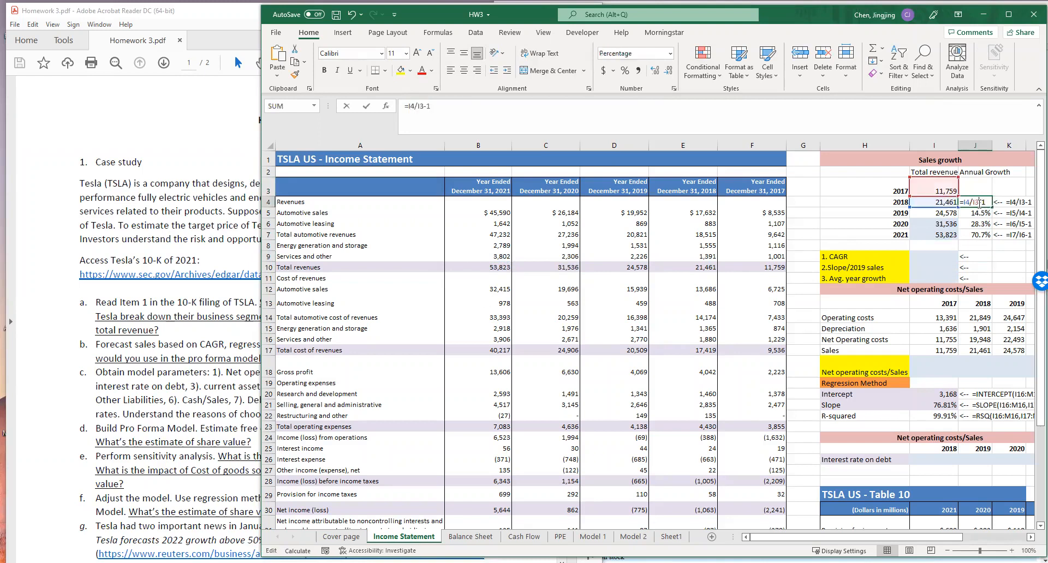
key(Escape)
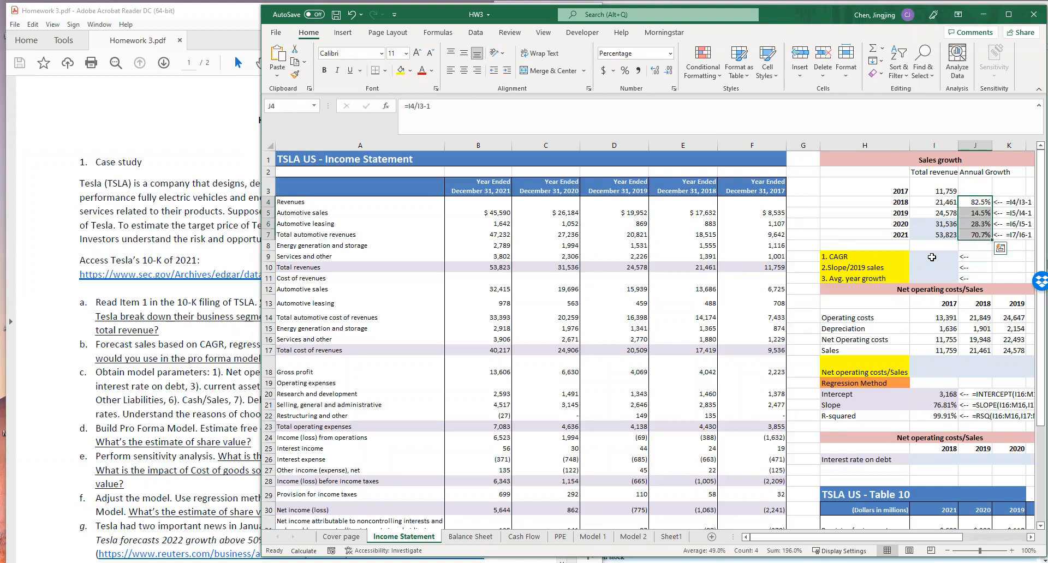
- Calculate the sales CAGR for 2017 to 2021 in I9 with the formula =(I7/I3)^(1/4)-1
click(932, 261)
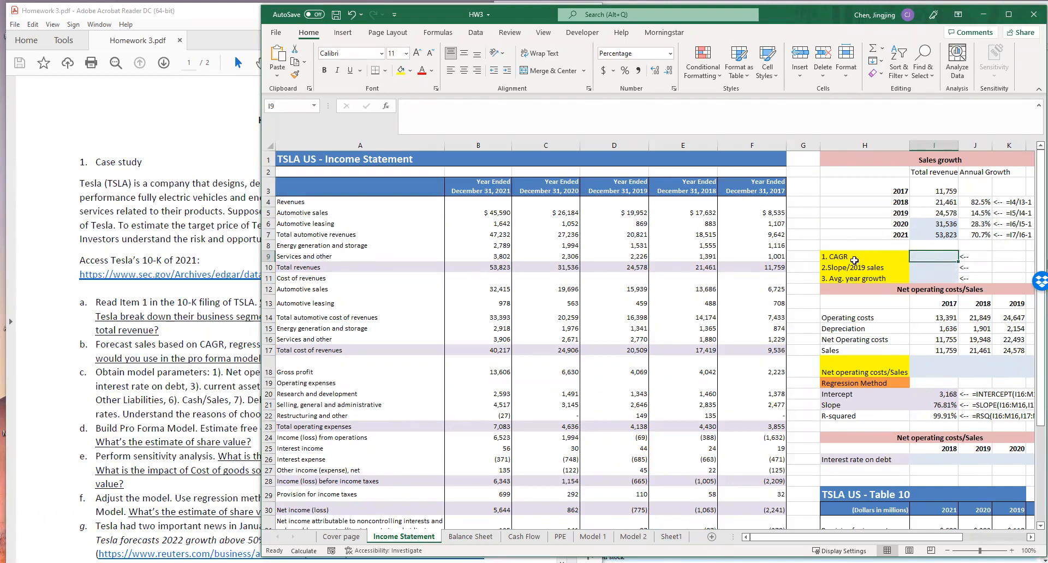
click(857, 259)
click(933, 258)
text(=)
click(951, 236)
text(/)
click(947, 191)
click(931, 260)
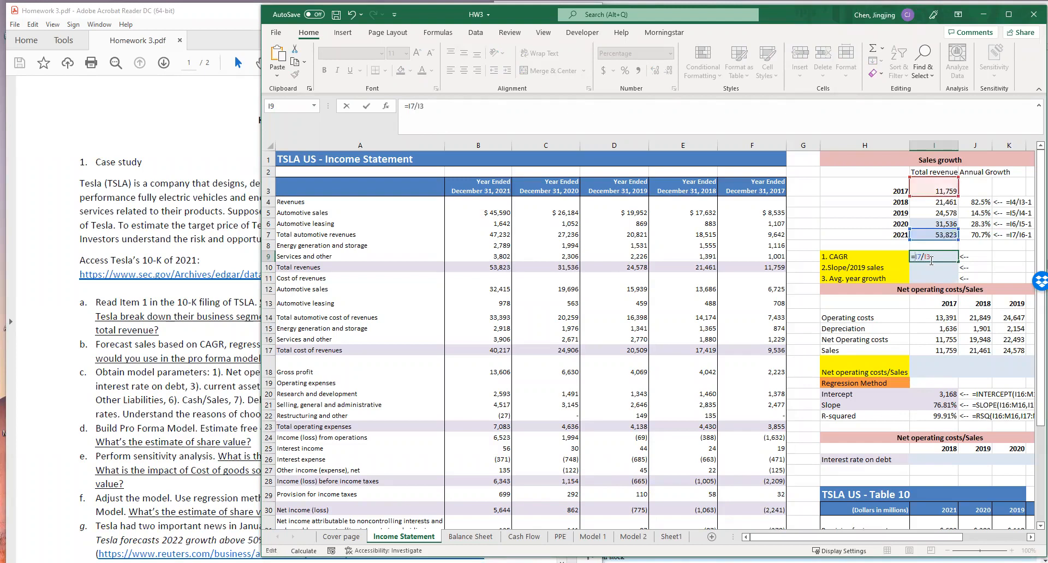
text((1/)
text(-1)
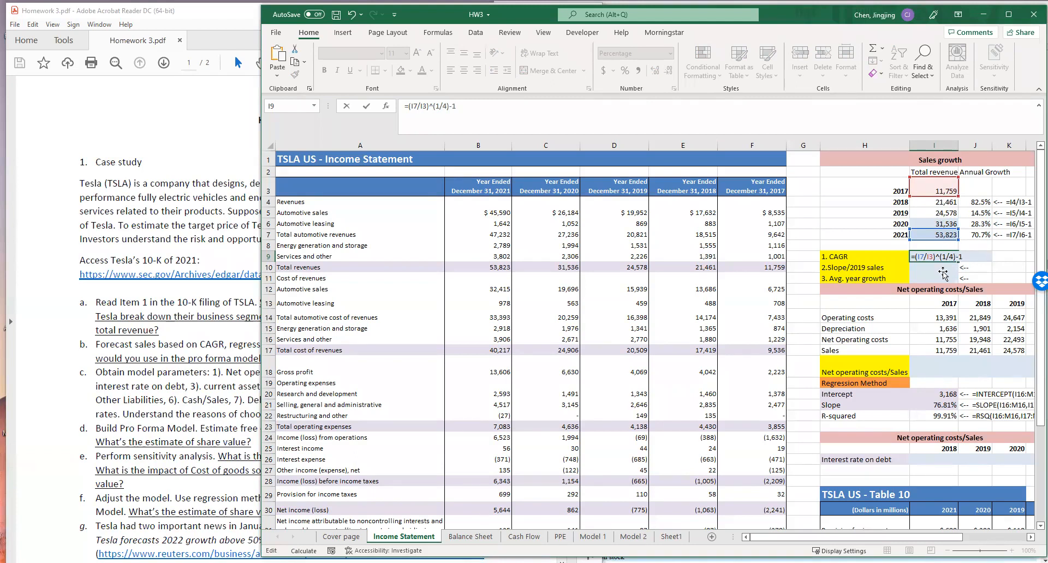
key(Return)
- Calculate the average year growth in I11 with the formula =AVERAGE(J4:J7)
click(935, 279)
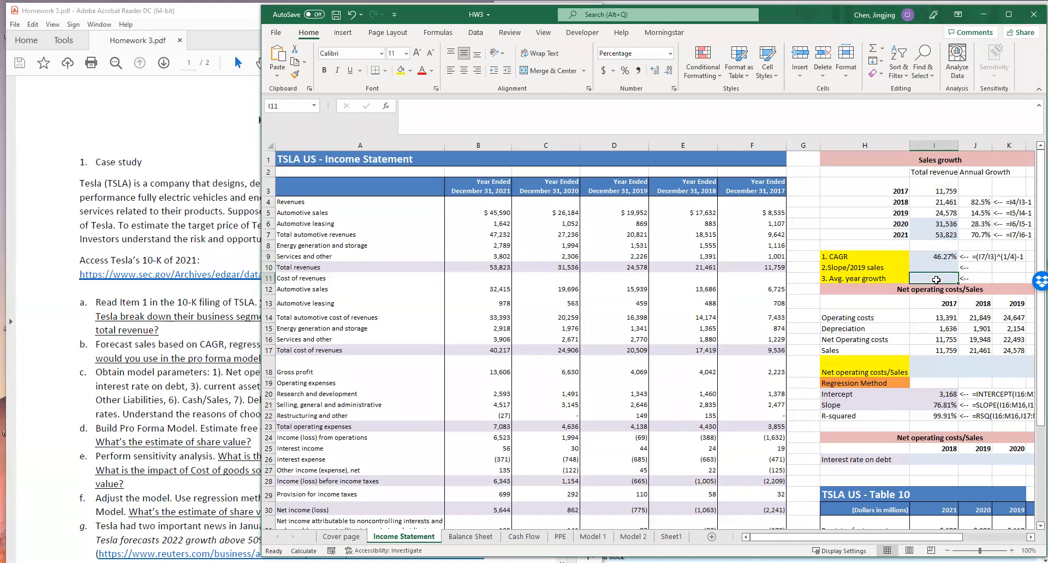
text(=aver)
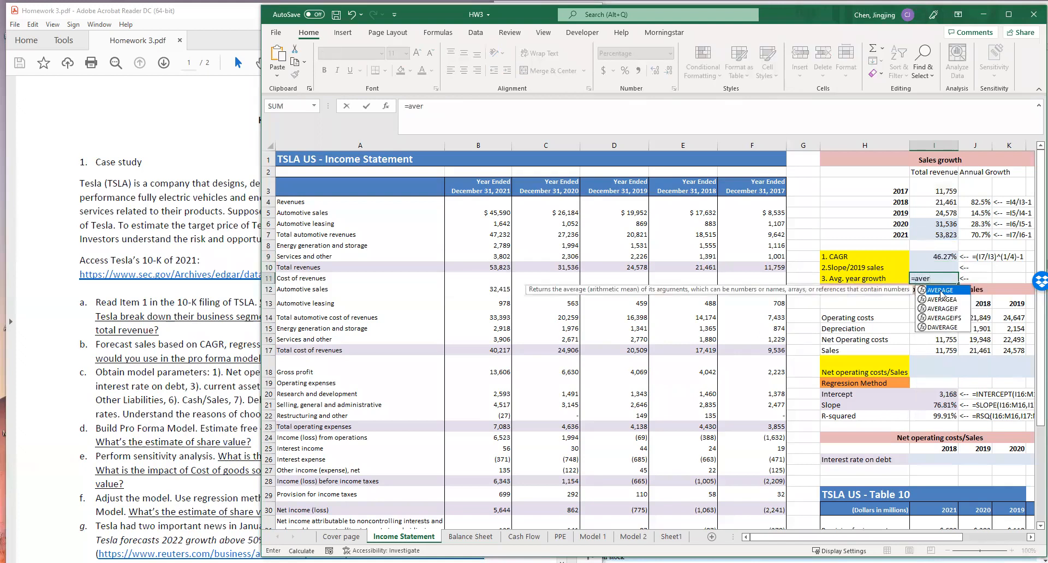
double_click(941, 291)
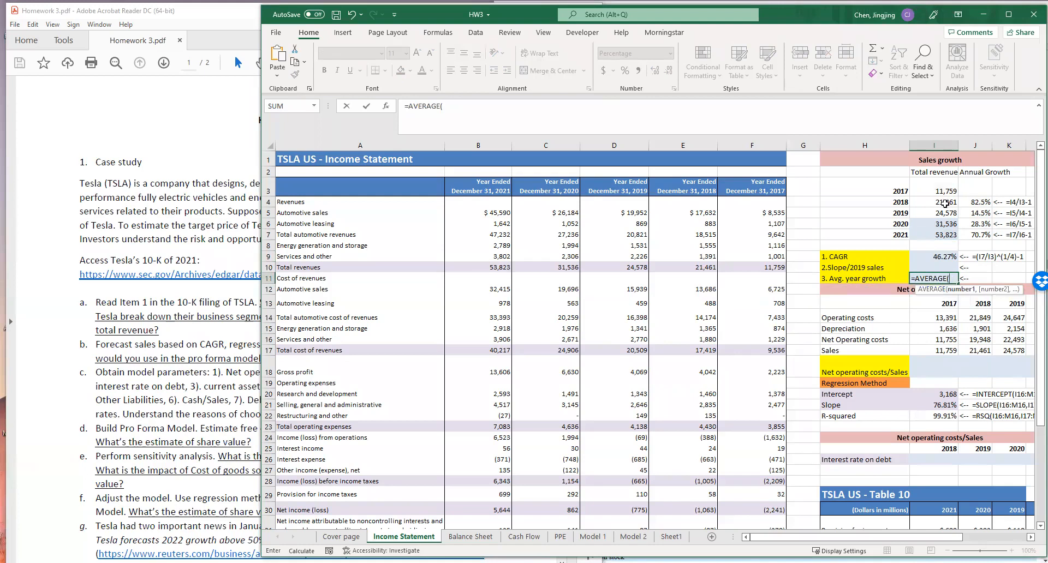
drag(976, 202, 978, 236)
key(Return)
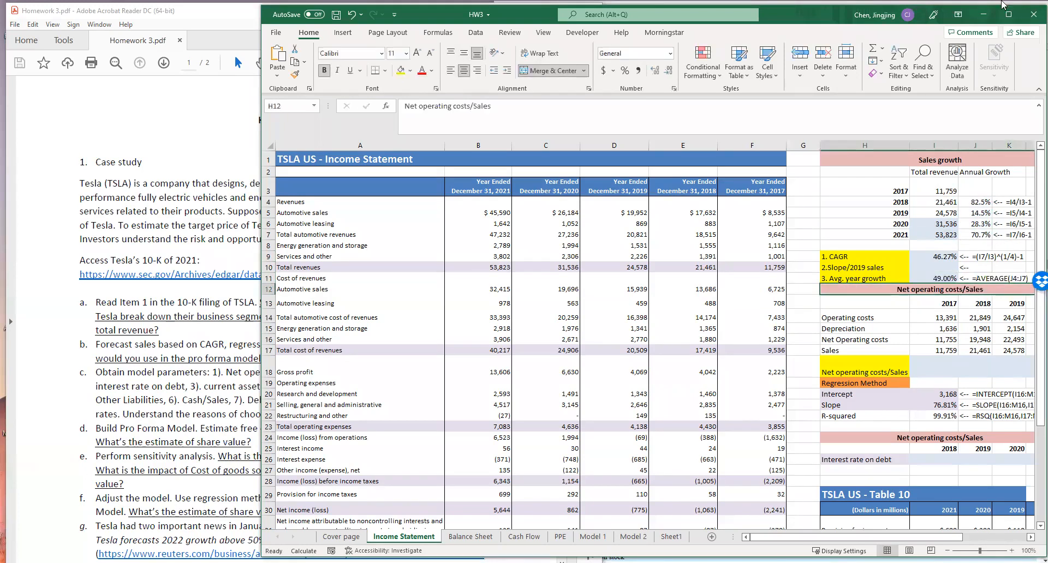
- Maximize the workbook window and examine the revenue series and trendline equation in the Total Revenues and Net Operating costs chart
click(1008, 16)
drag(950, 547, 1012, 548)
click(363, 262)
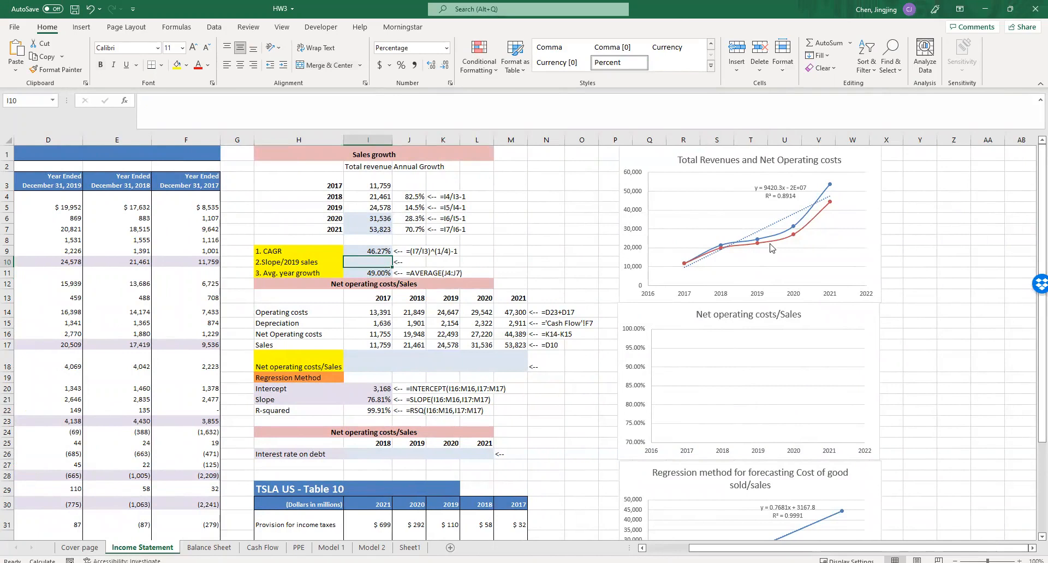
click(804, 214)
click(806, 219)
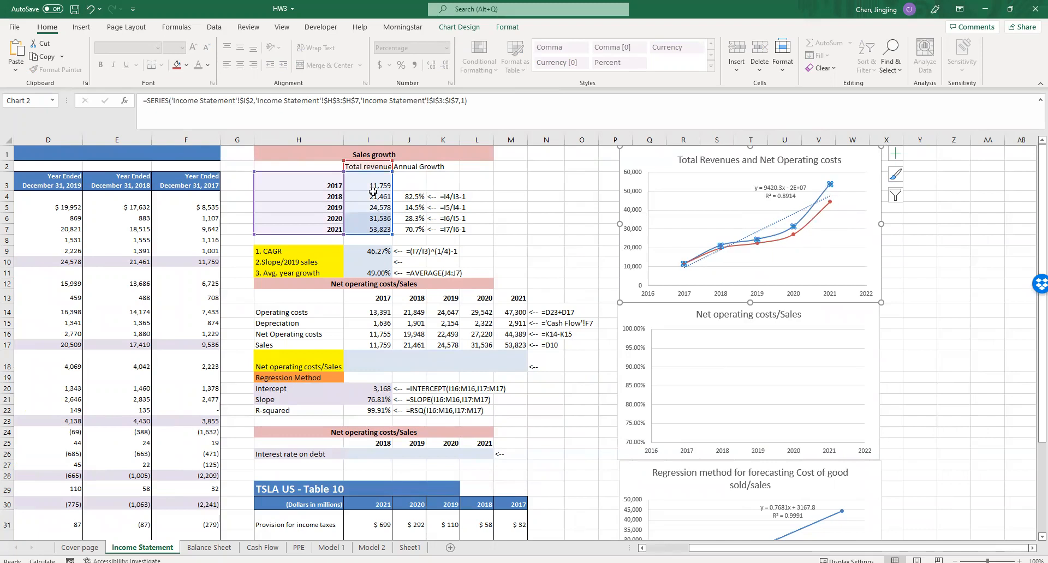
click(790, 213)
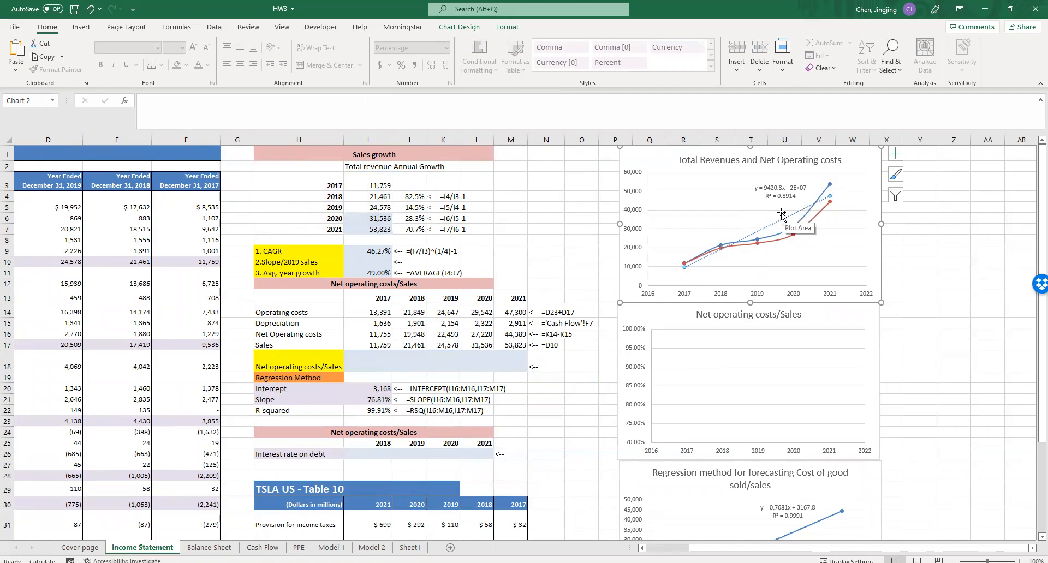
click(796, 188)
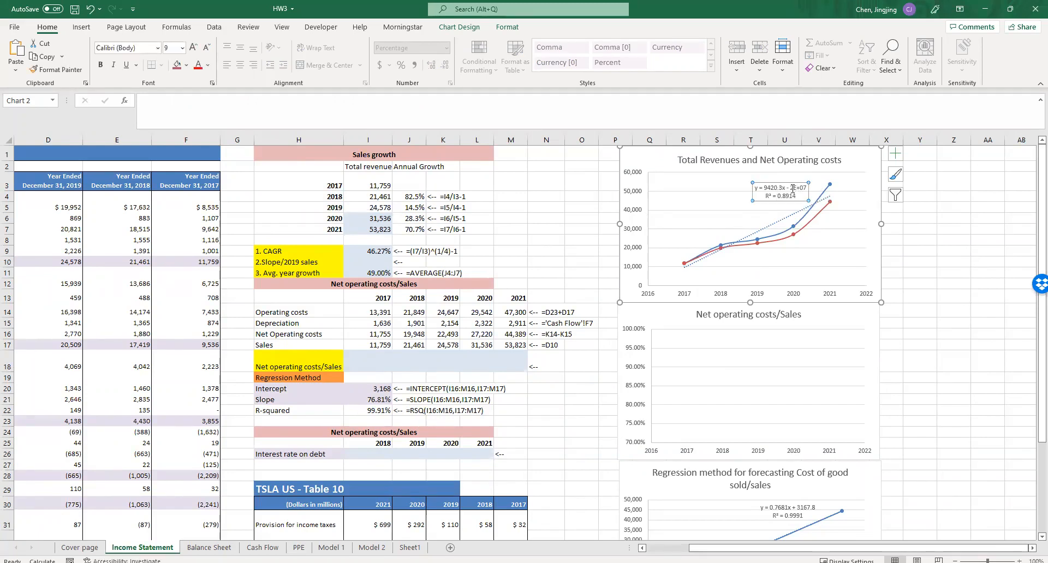
drag(787, 188, 803, 189)
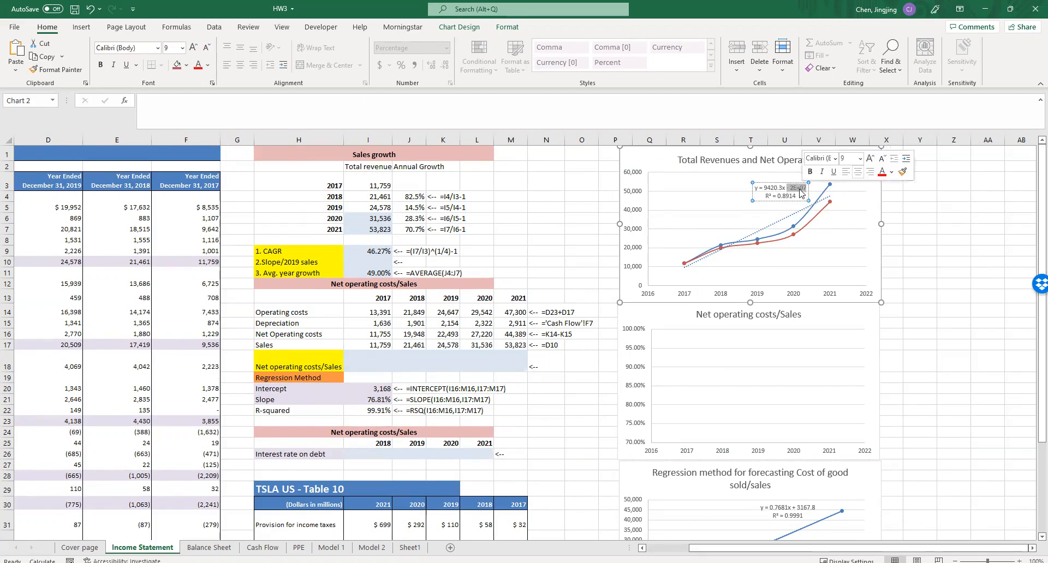
click(378, 263)
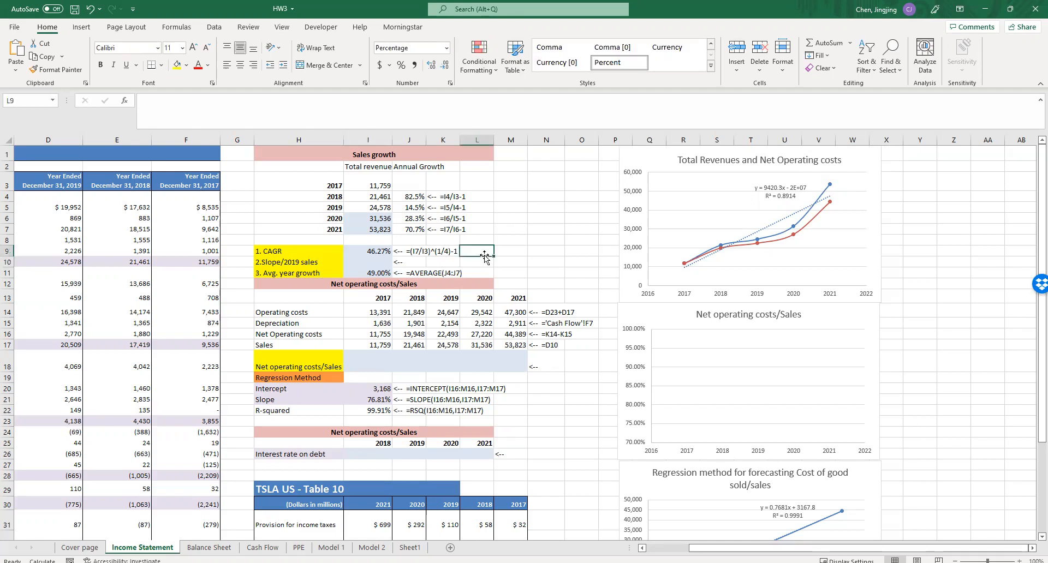
click(755, 186)
drag(755, 188, 790, 189)
key(Escape)
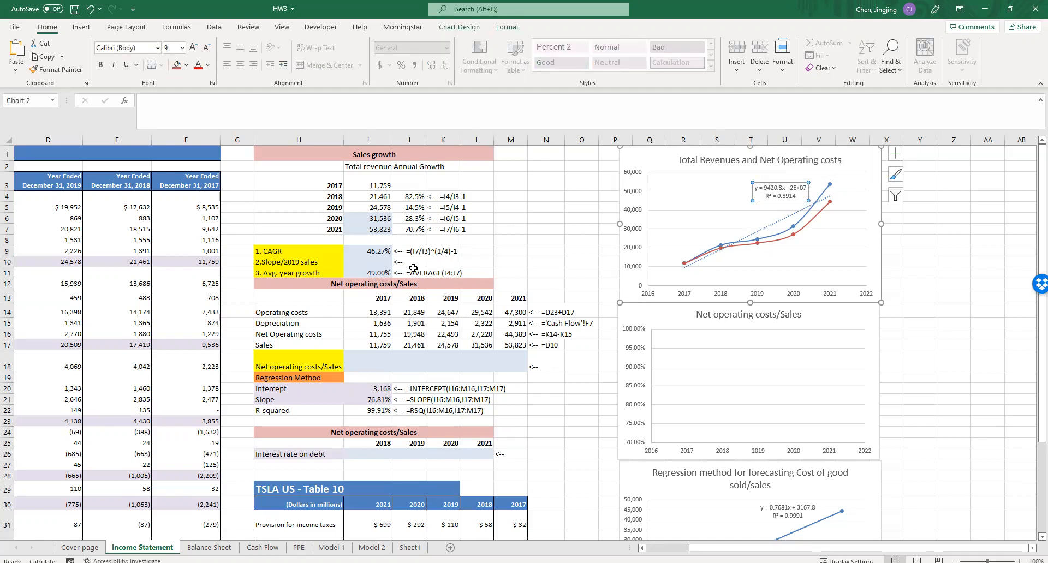
- Calculate the slope of total revenue against year in I10 with the formula =SLOPE(I3:I7,H3:H7)
click(366, 260)
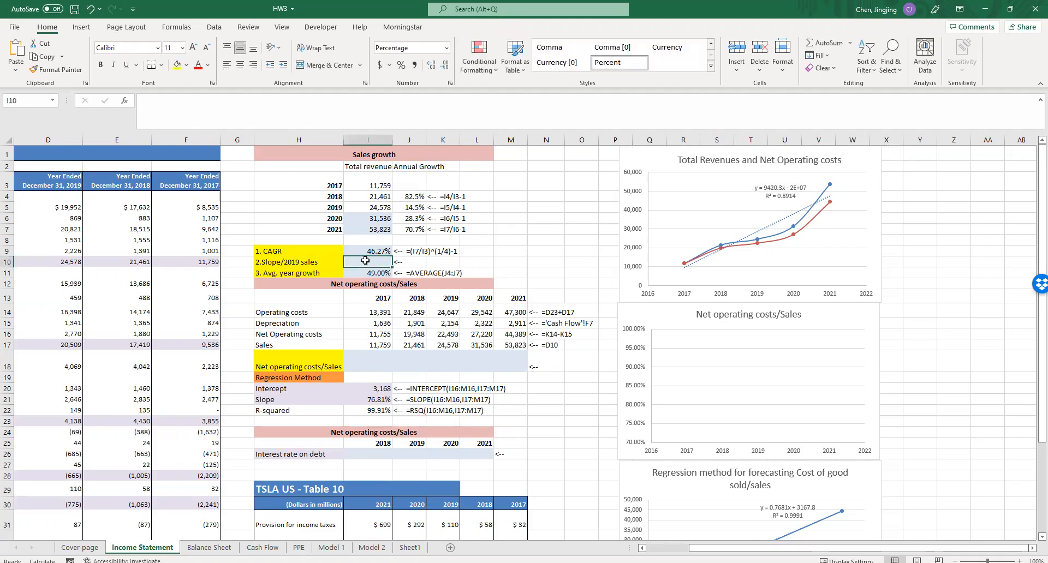
text(=)
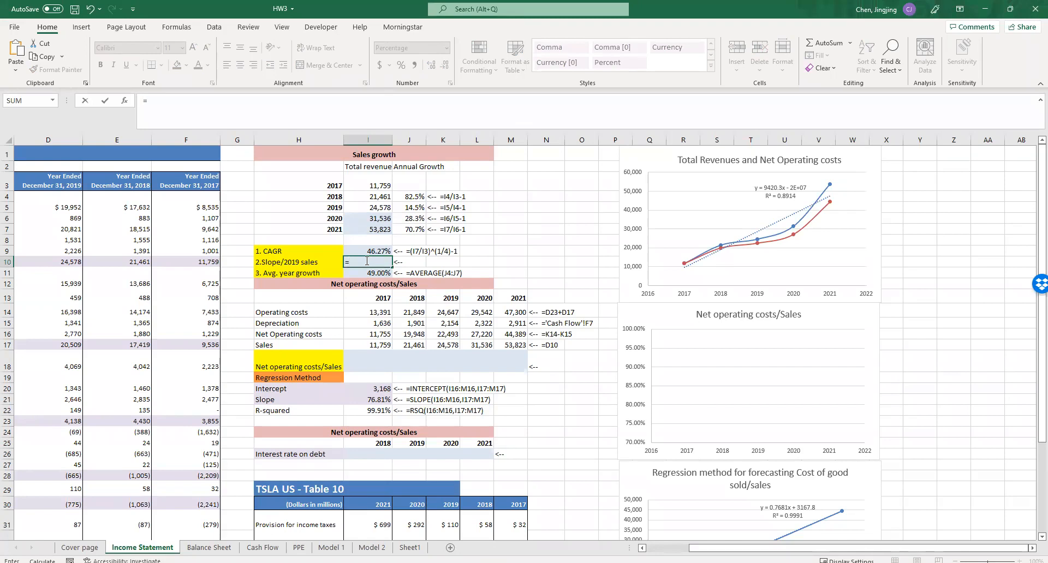
text(slope()
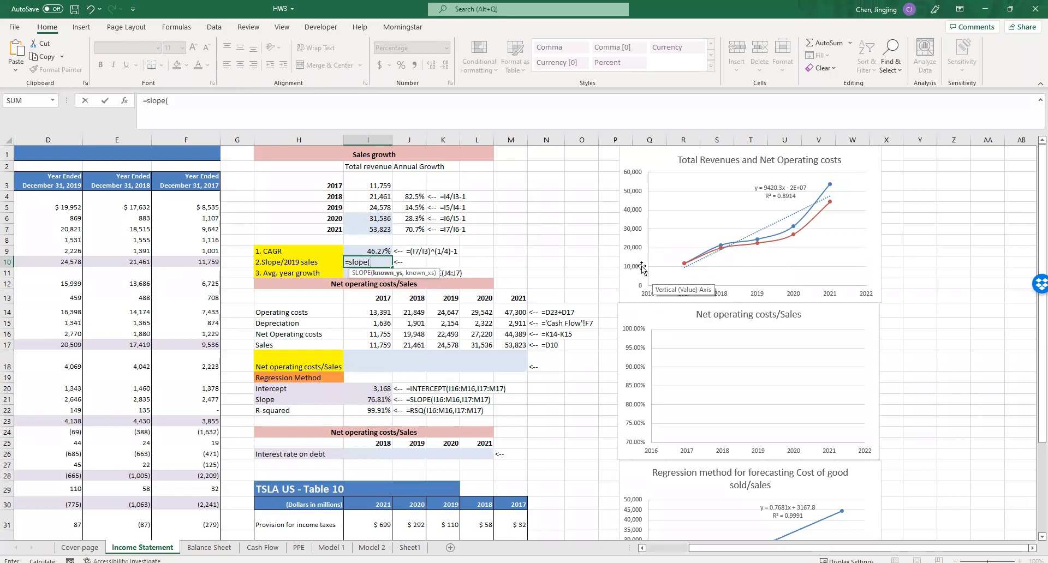
drag(373, 186, 376, 229)
text(,)
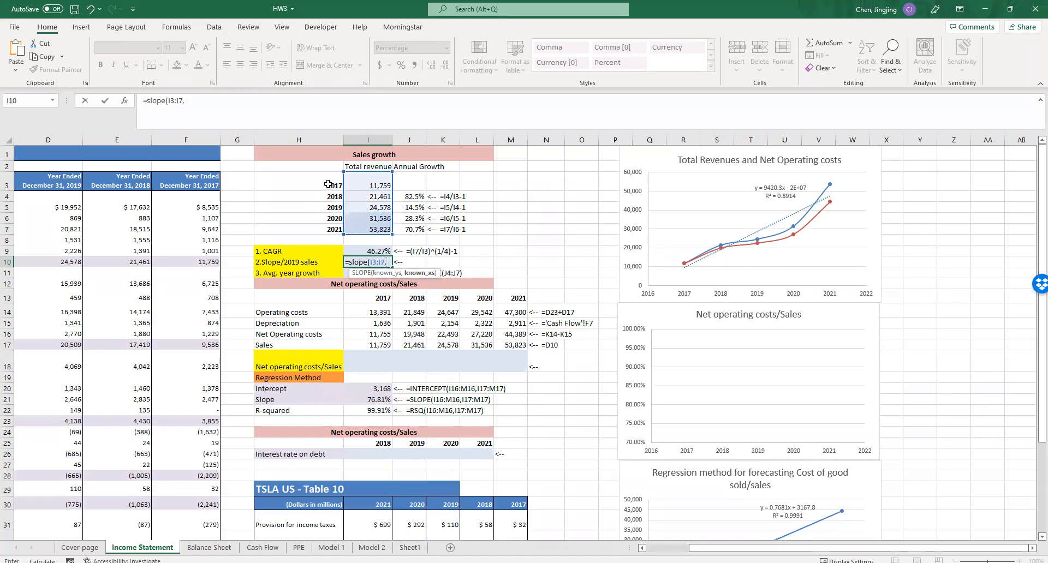
drag(328, 185, 323, 230)
key(Return)
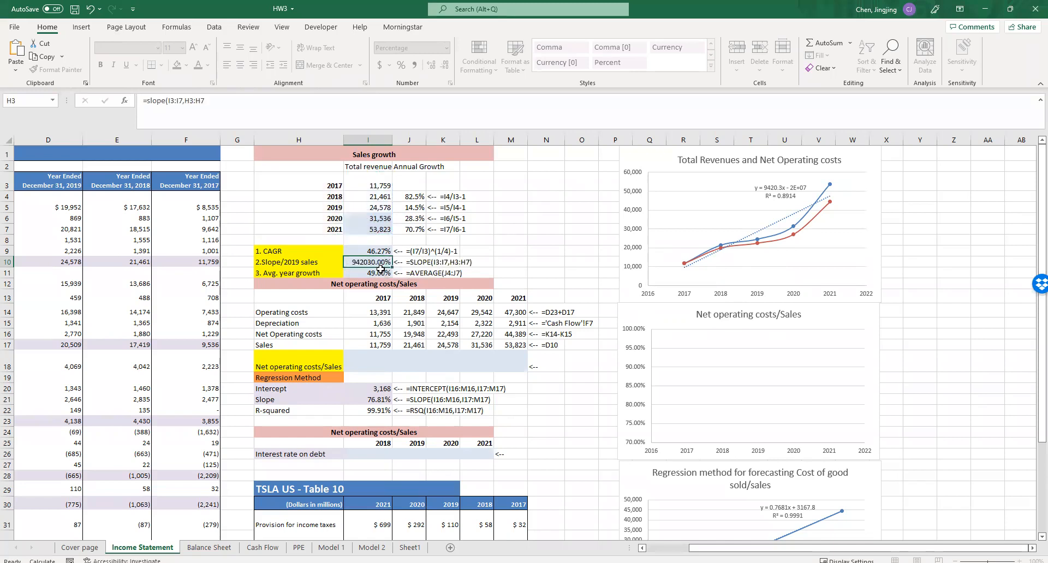
- Extend the SLOPE(I3:I7,H3:H7) formula in I10 with a division by a parenthesised denominator
click(376, 265)
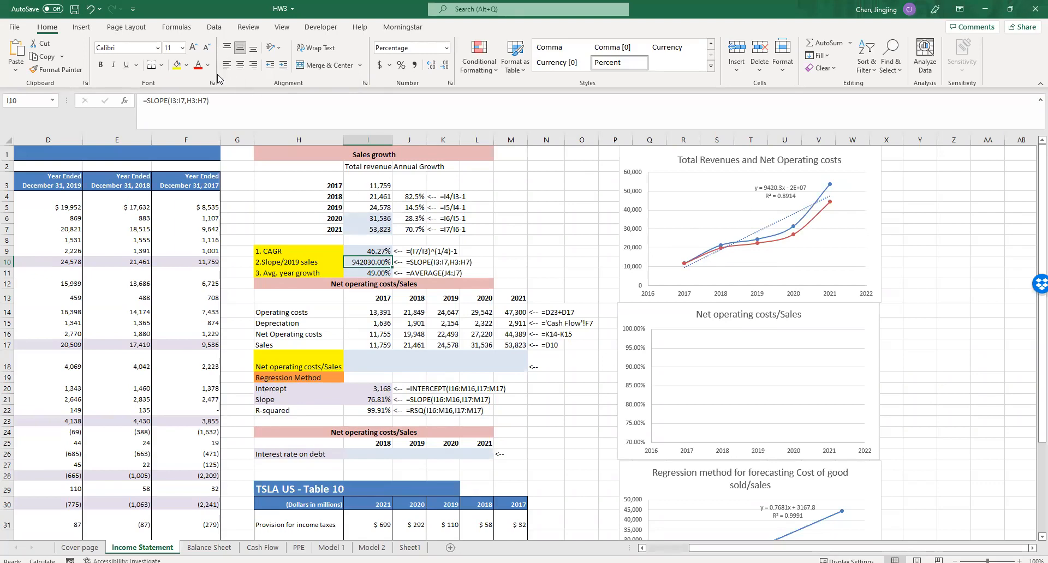
double_click(381, 262)
click(374, 262)
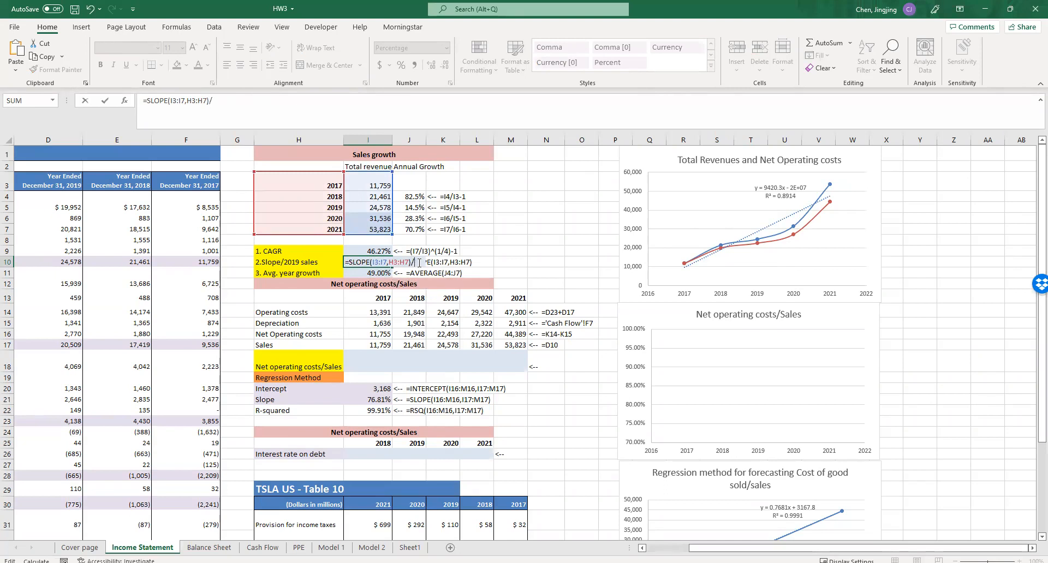
drag(410, 263, 349, 262)
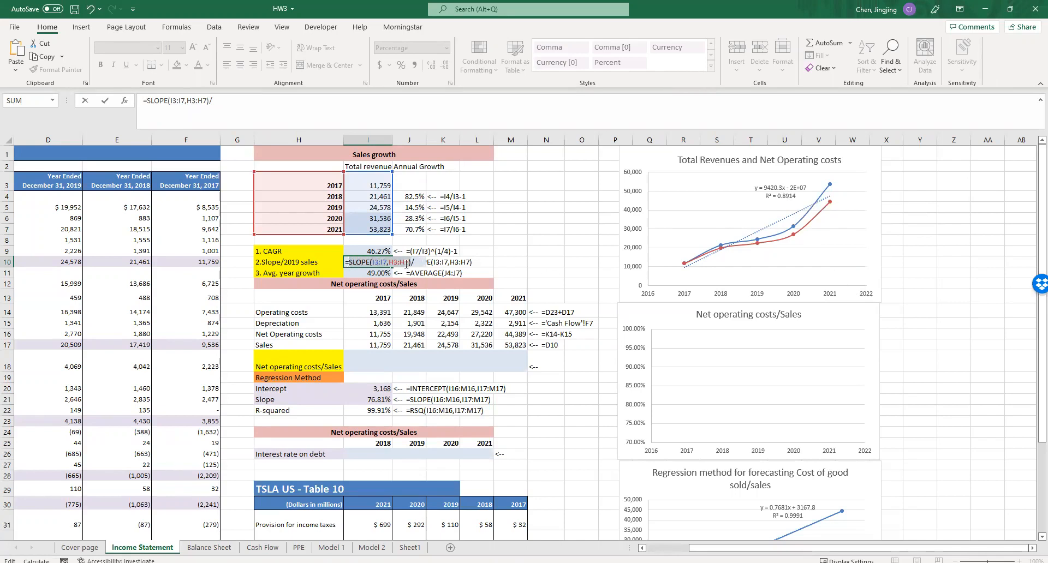
drag(210, 101, 169, 102)
click(232, 102)
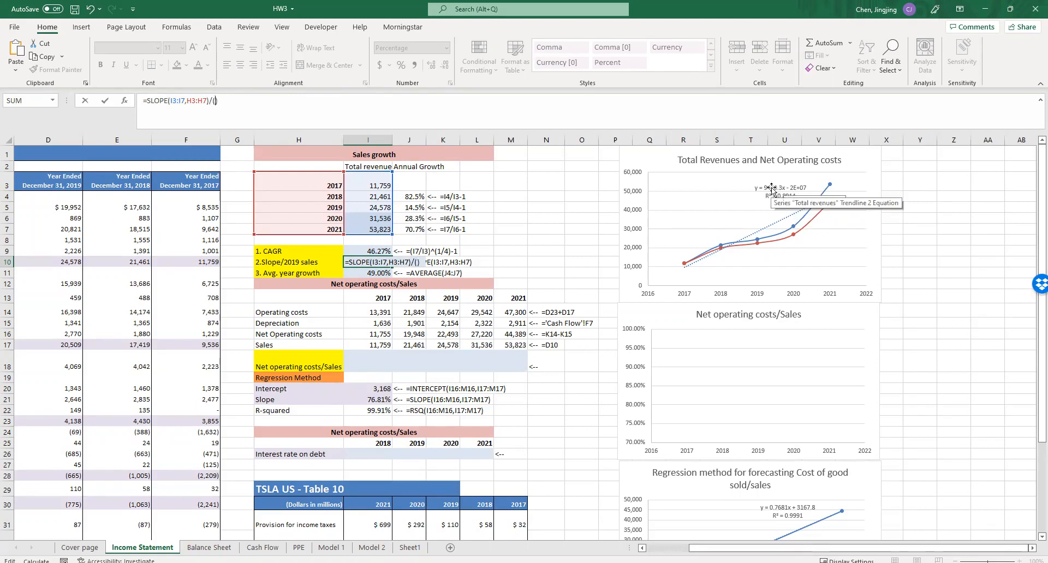
- Add INTERCEPT(I3:I7,H3:H7) as the first term of the denominator in the I10 formula
text(s)
key(BackSpace)
text(ter)
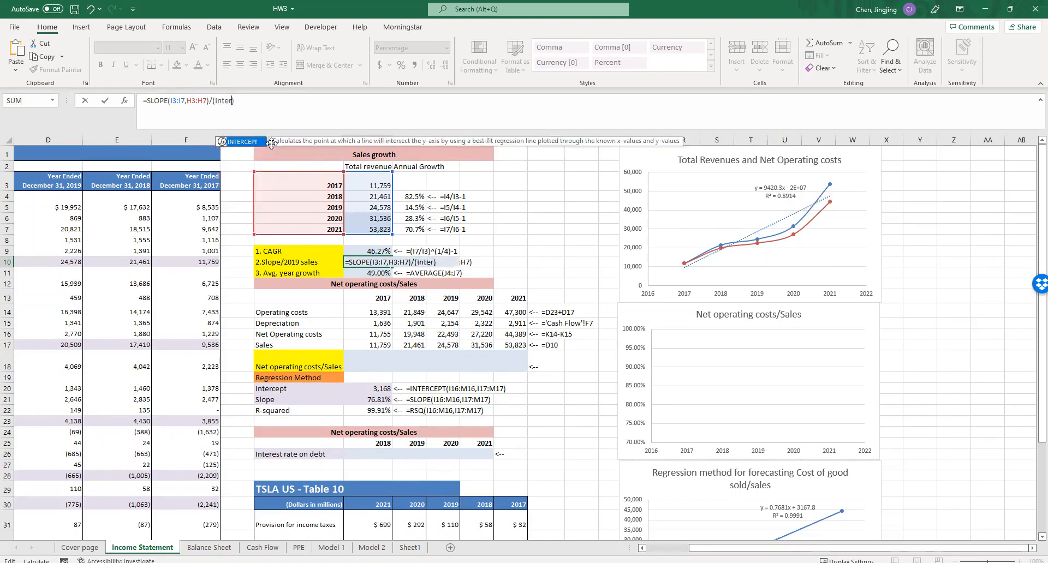
double_click(256, 143)
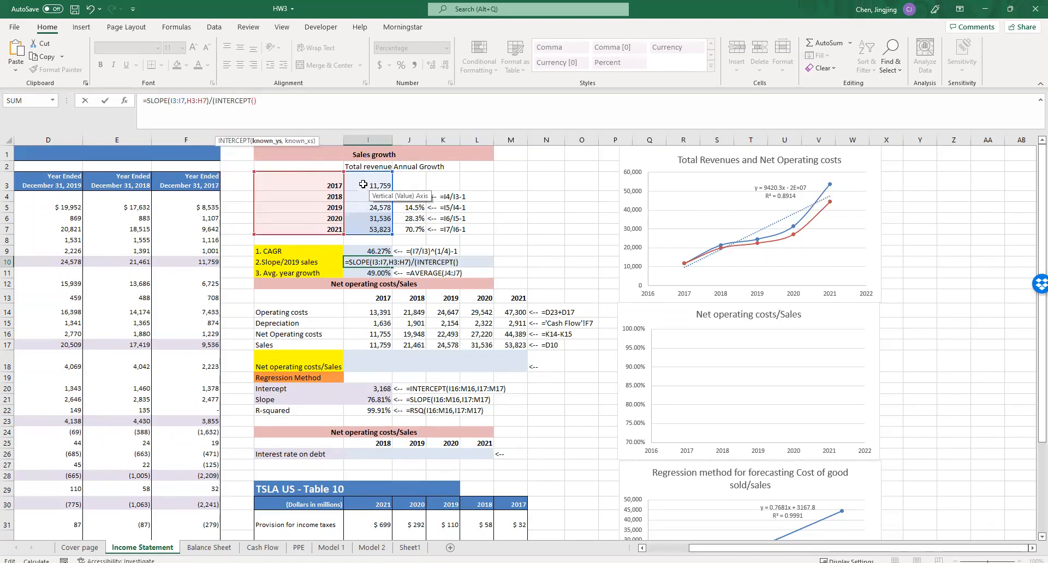
drag(366, 179, 369, 229)
text(,)
drag(308, 178, 312, 230)
click(299, 100)
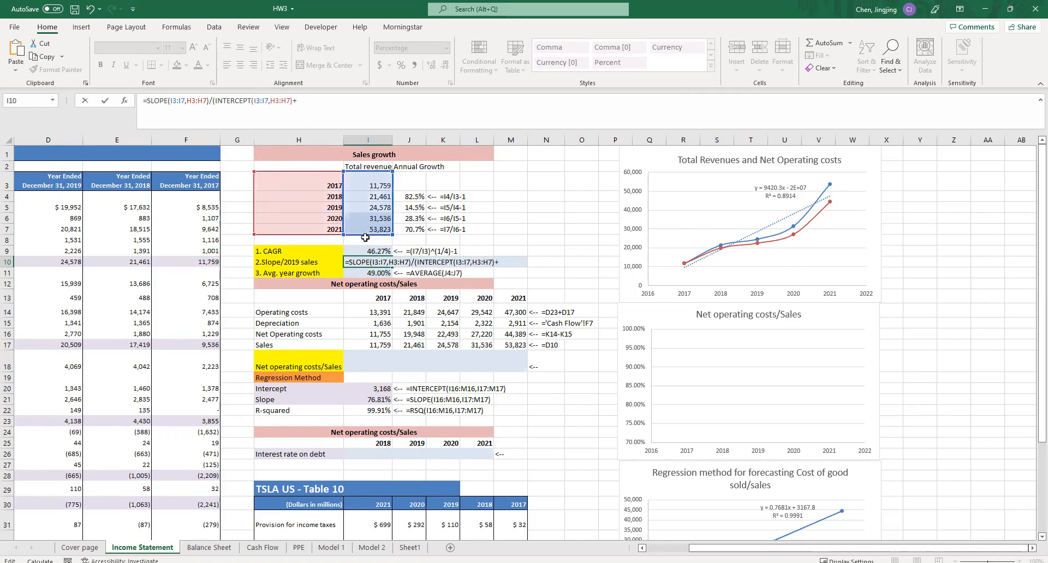
- Complete the I10 denominator with +SLOPE(I3:I7,H3:H7)*H7 and enter the formula
text(+slop)
key(Tab)
drag(372, 182, 377, 229)
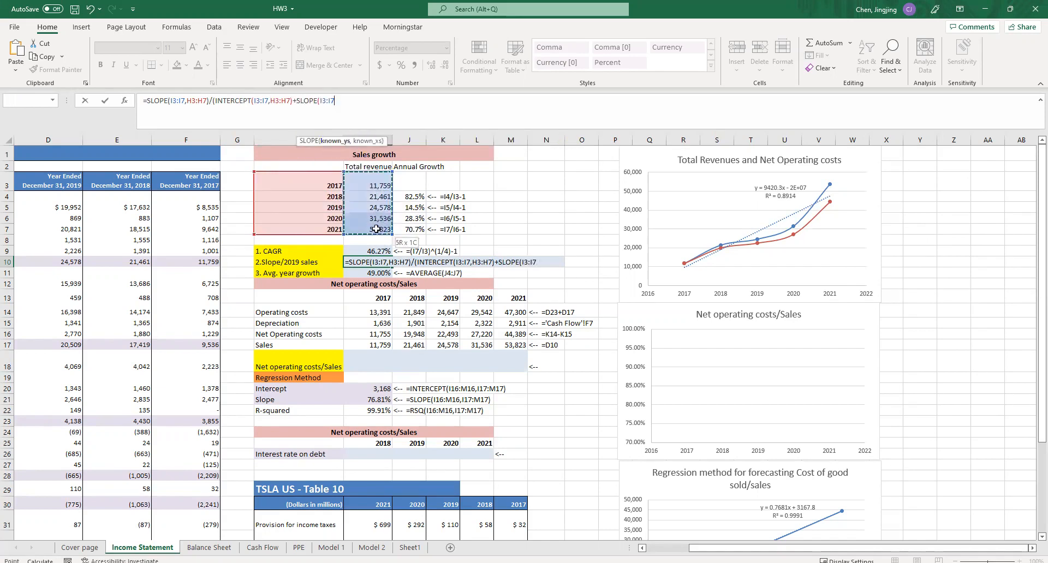
text(,)
drag(309, 180, 316, 229)
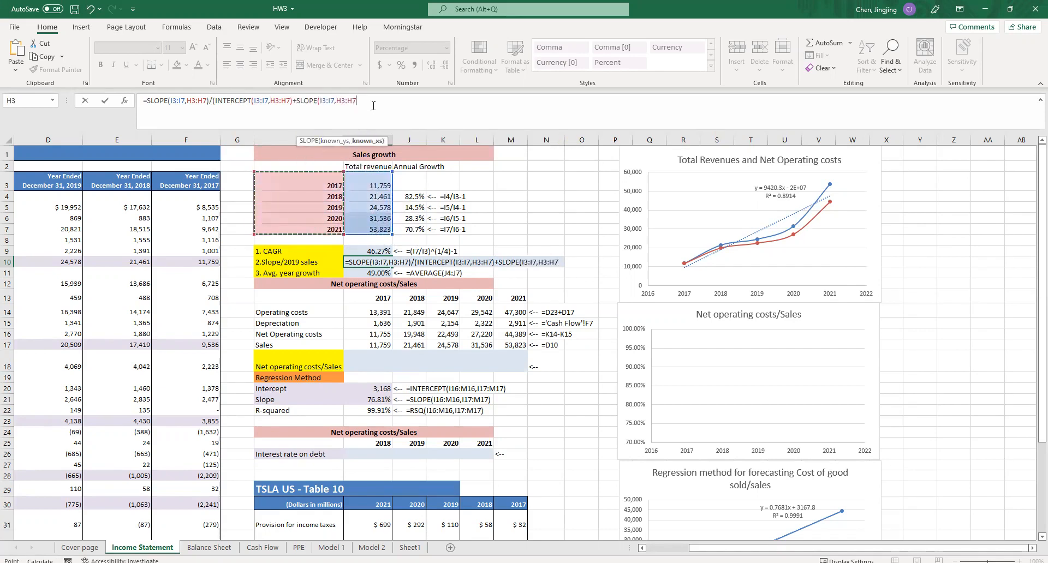
text()*)
click(322, 230)
click(388, 100)
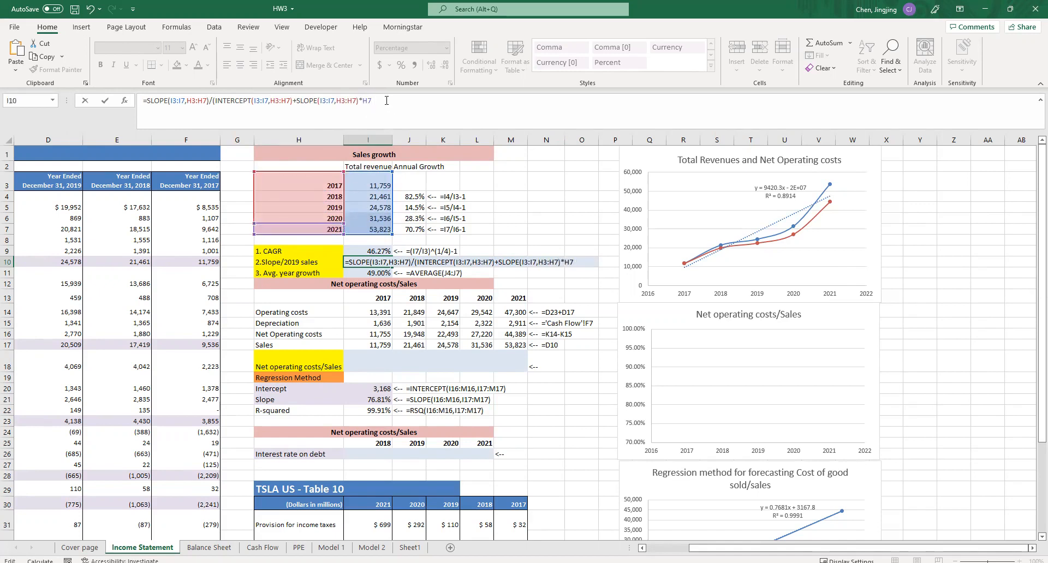
key(Return)
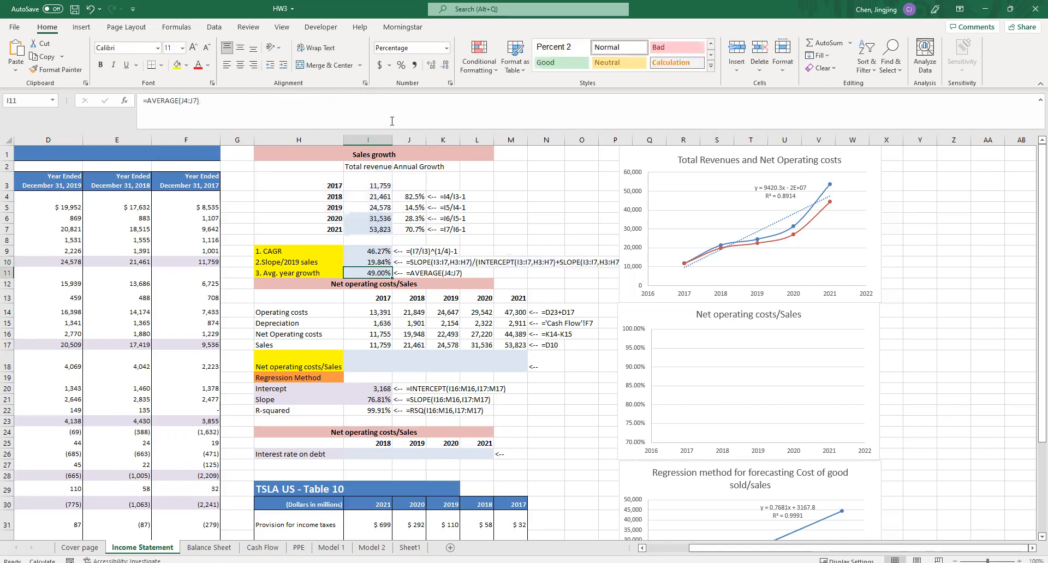
- Compare the three sales growth estimates in I9:I11 with the annual growth rates and the Total Revenues trendline
click(376, 262)
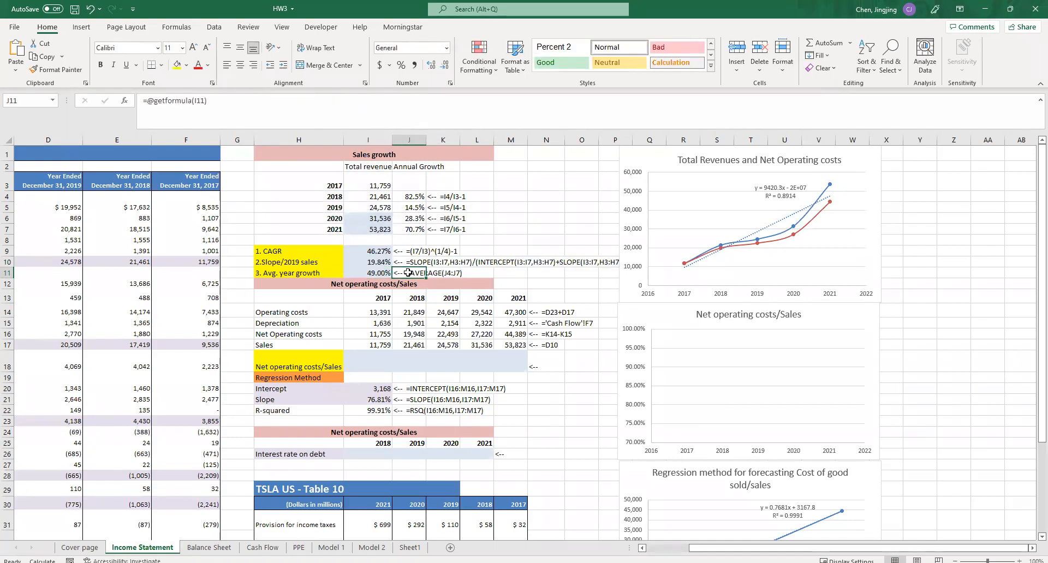
drag(377, 251, 374, 275)
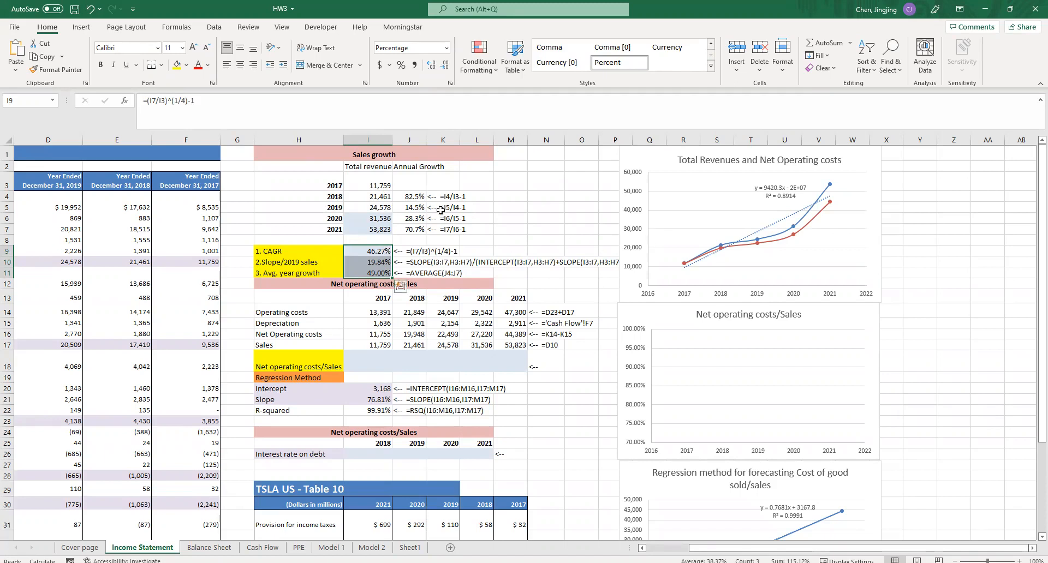
drag(417, 197, 417, 228)
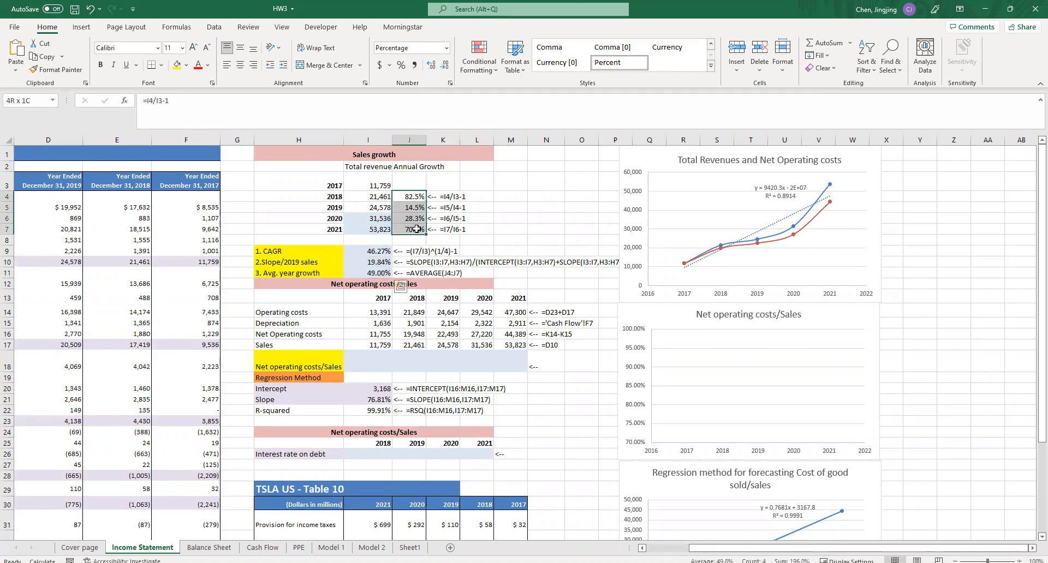
click(371, 263)
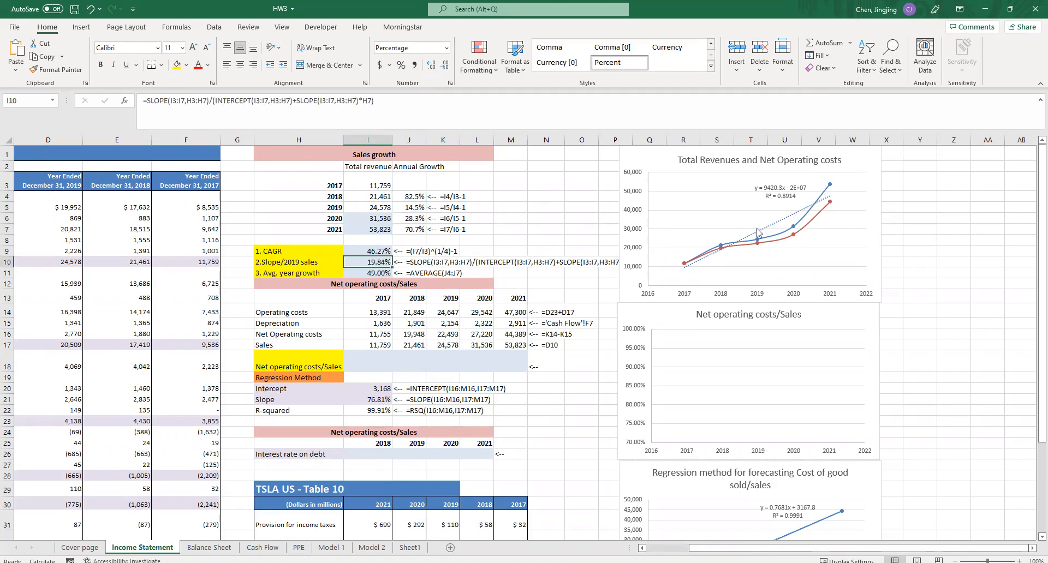
click(826, 198)
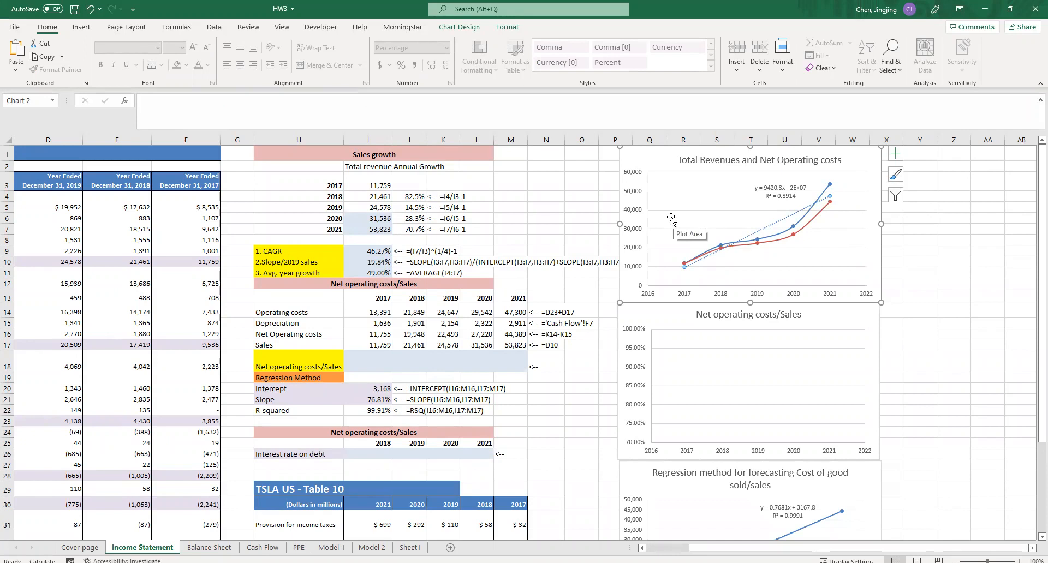
click(375, 263)
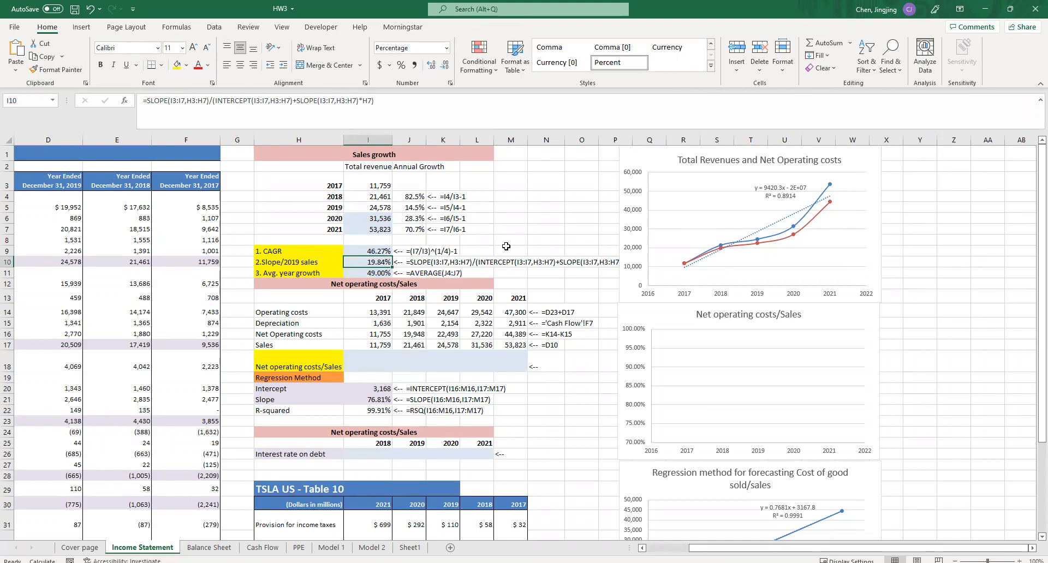
- Switch to Homework 3.pdf in Acrobat Reader and read question c on obtaining the model parameters
click(1009, 9)
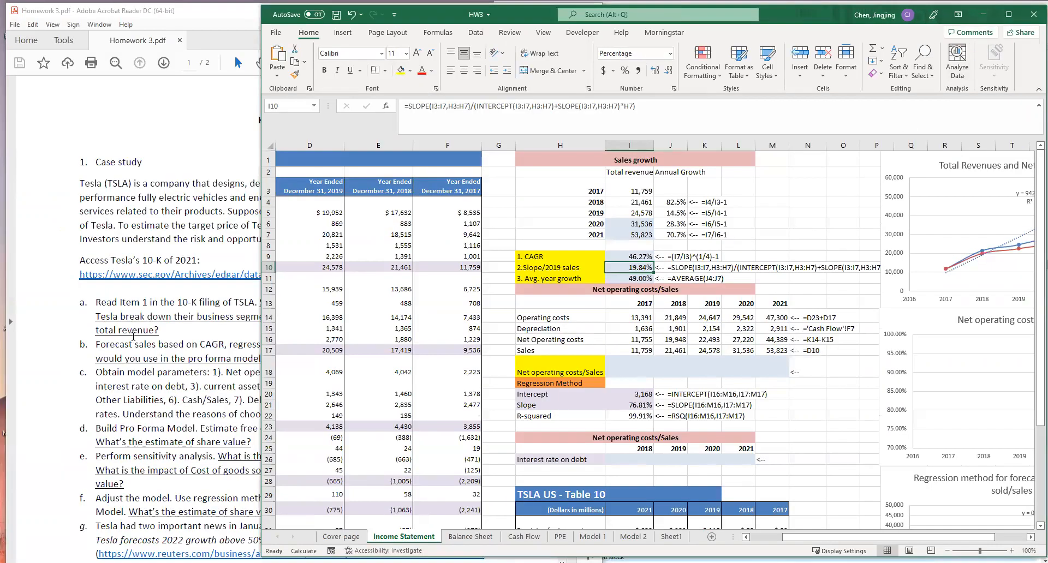
click(219, 327)
scroll(273, 423, down, 2)
scroll(273, 423, down, 1)
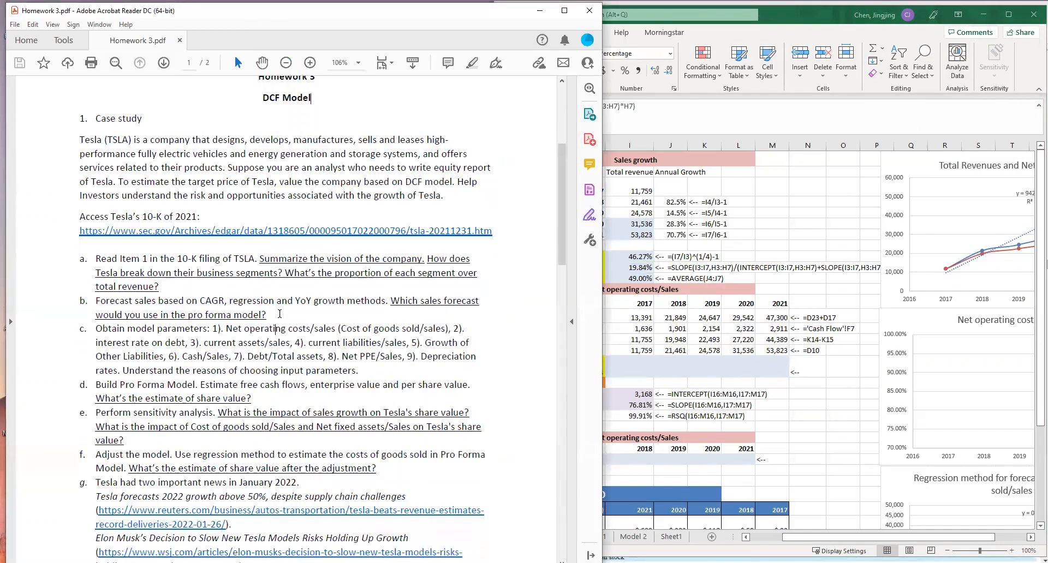
drag(88, 328, 121, 373)
click(181, 344)
click(388, 385)
- Return to the HW3 workbook in Excel, maximize it and examine the 2017 and 2021 operating costs formulas in I14 and M14
key(alt+Tab)
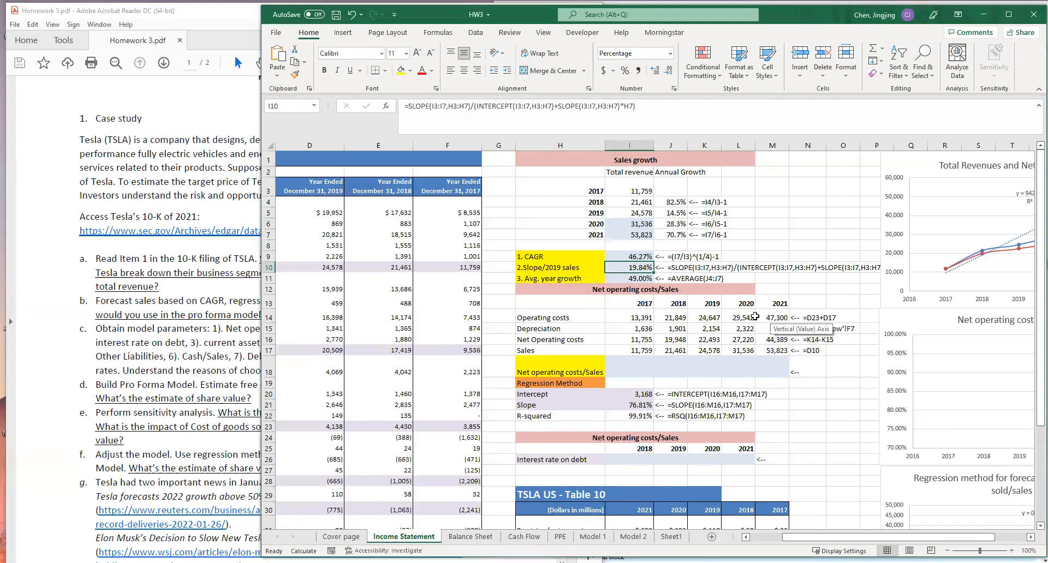
click(1010, 20)
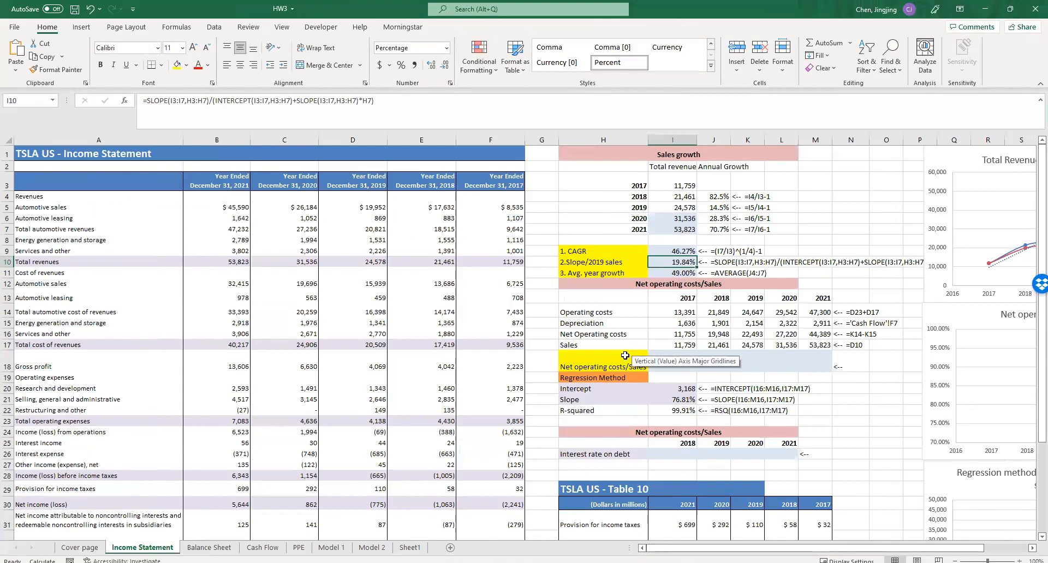
click(658, 282)
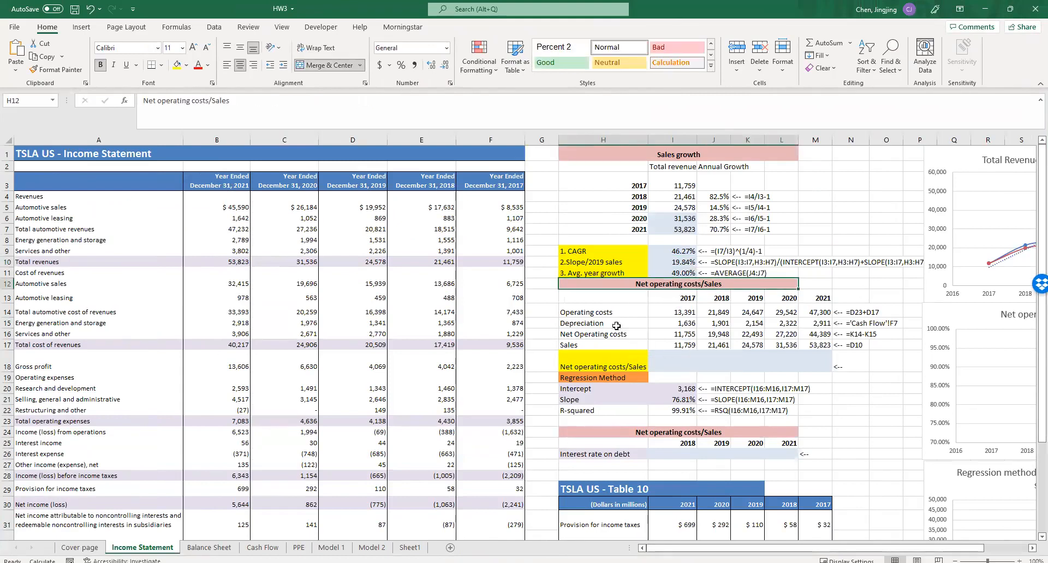
double_click(681, 312)
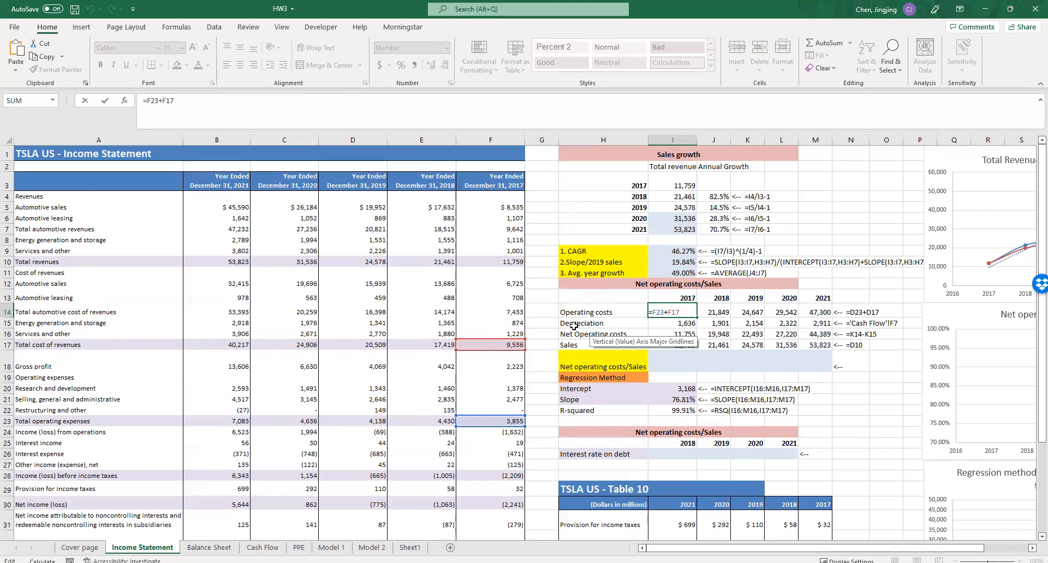
scroll(498, 441, down, 2)
scroll(498, 440, up, 2)
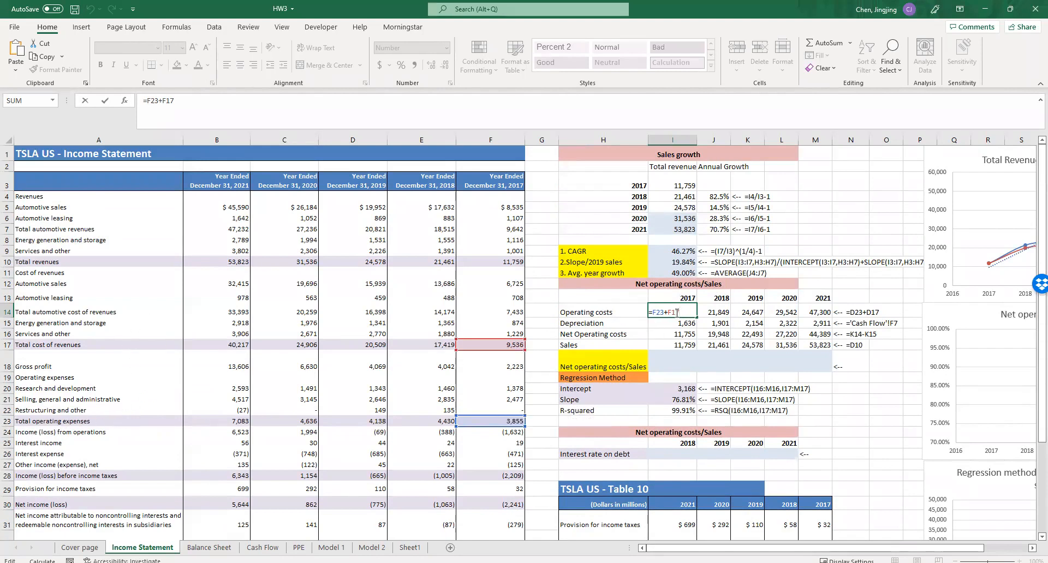
key(Return)
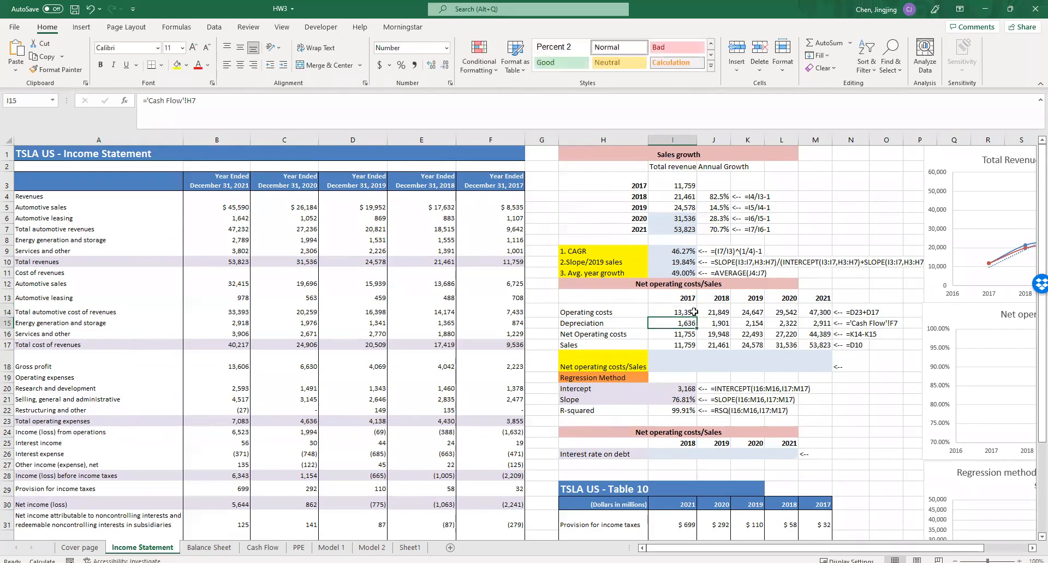
drag(819, 314, 677, 313)
double_click(818, 313)
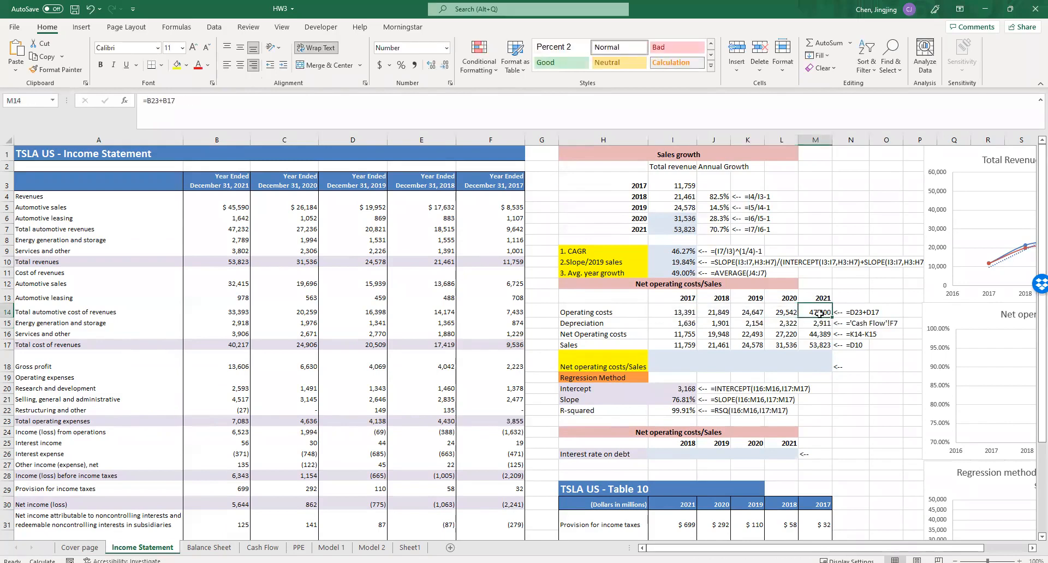
key(Escape)
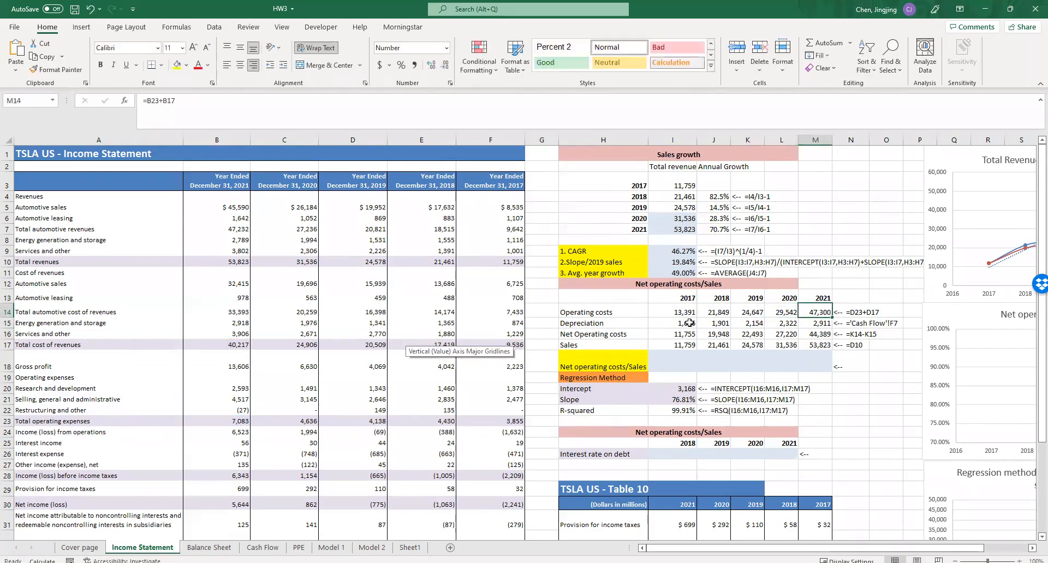
- Examine the 2017 depreciation formula in I15 and the Depreciation row label on the Income Statement sheet
double_click(682, 323)
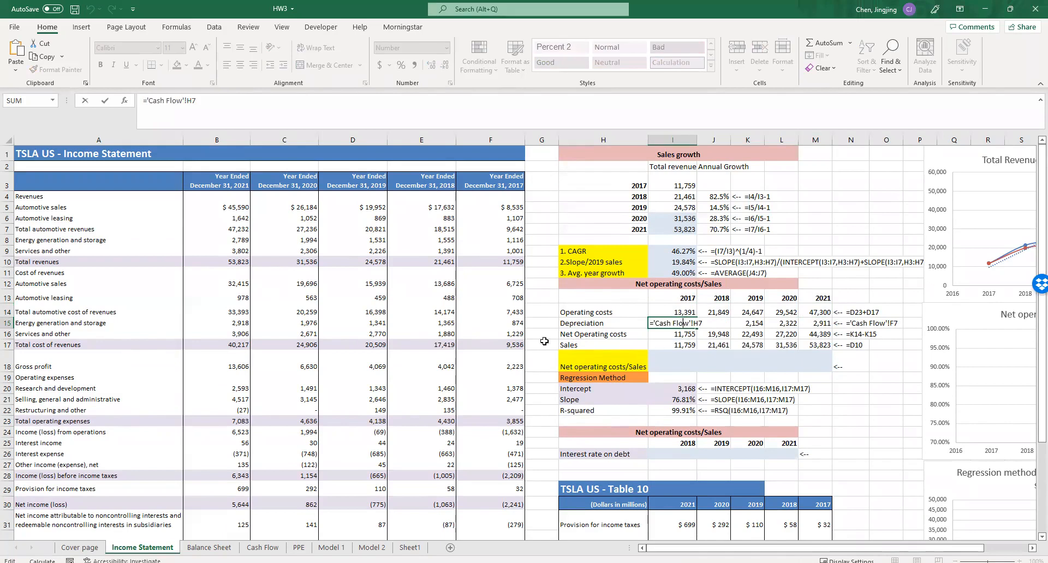
key(Escape)
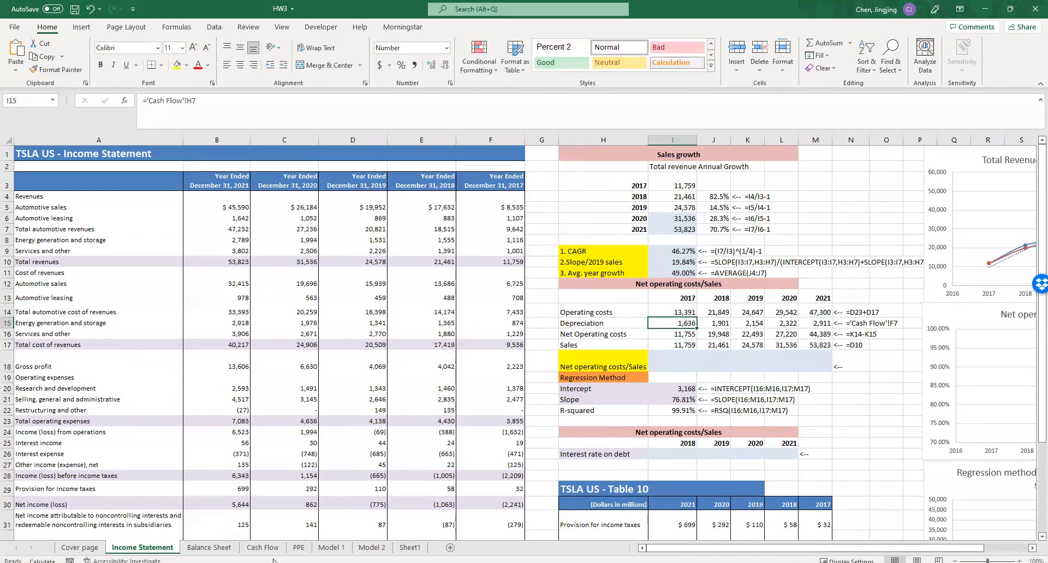
click(121, 298)
drag(119, 301, 566, 326)
double_click(610, 323)
key(Escape)
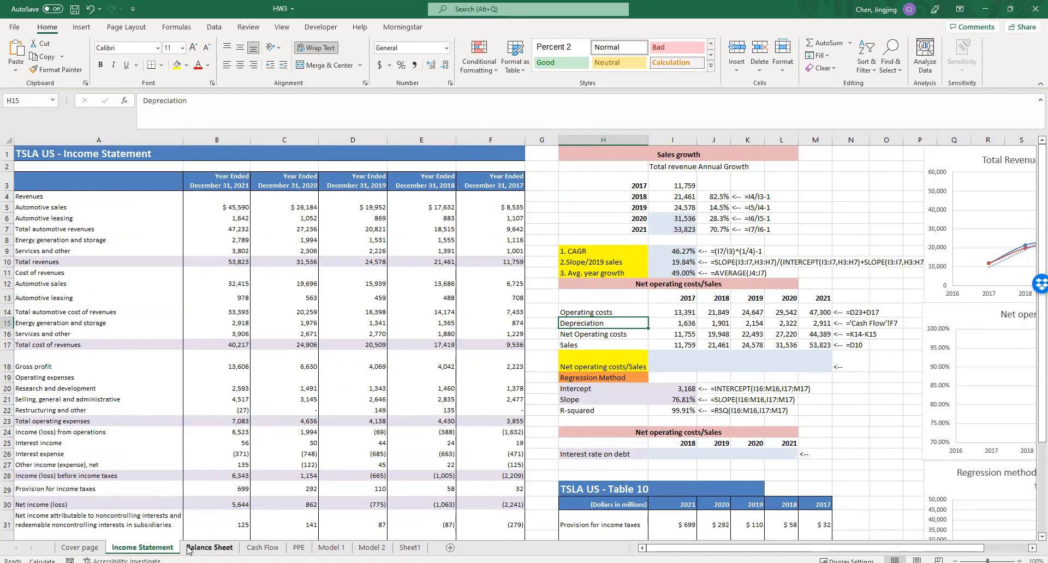
- Examine the Depreciation, amortization and impairment row and the two 2019 column headings on the Cash Flow sheet
click(264, 548)
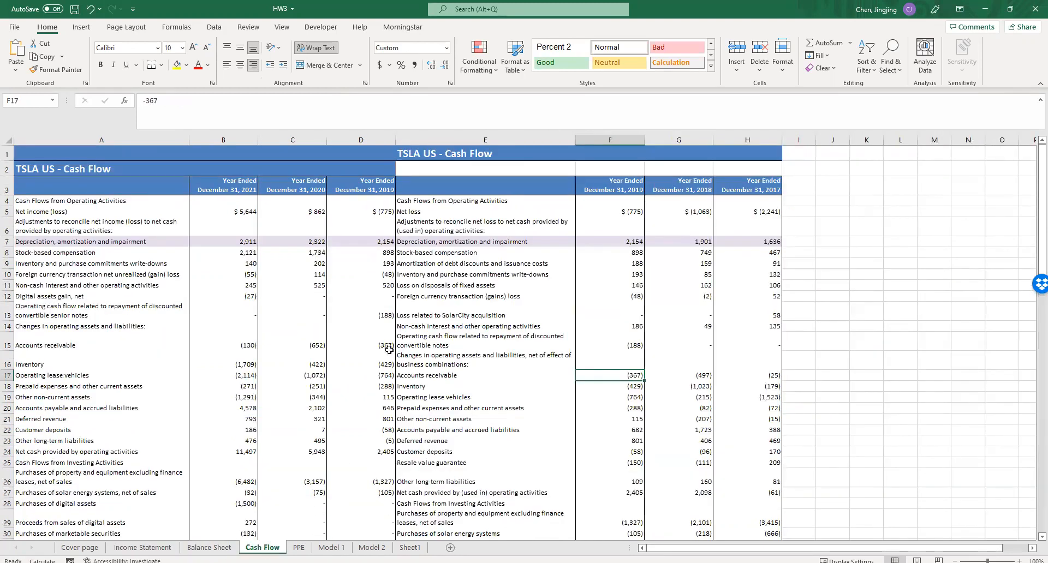
click(99, 242)
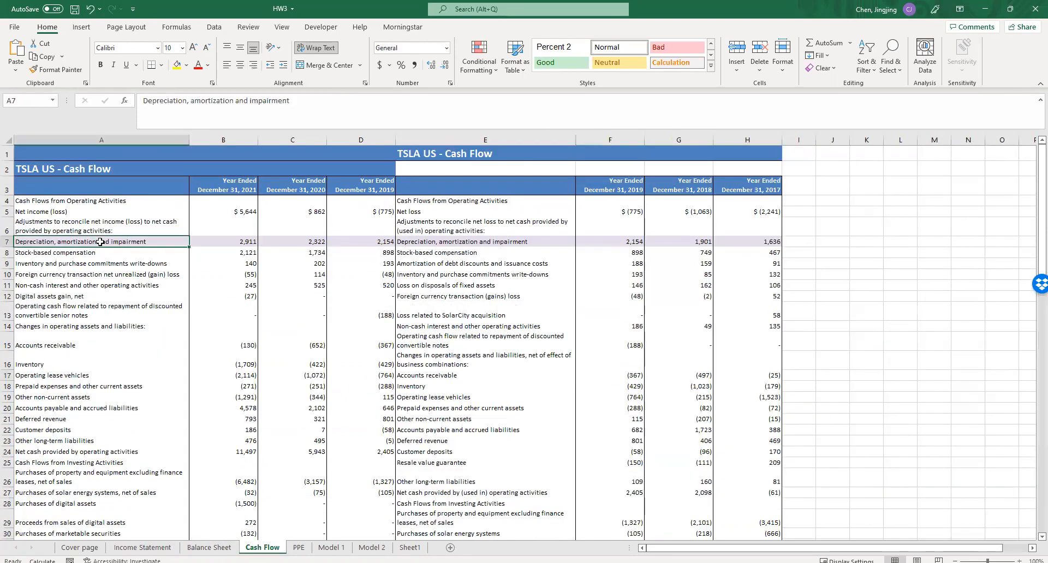
click(9, 243)
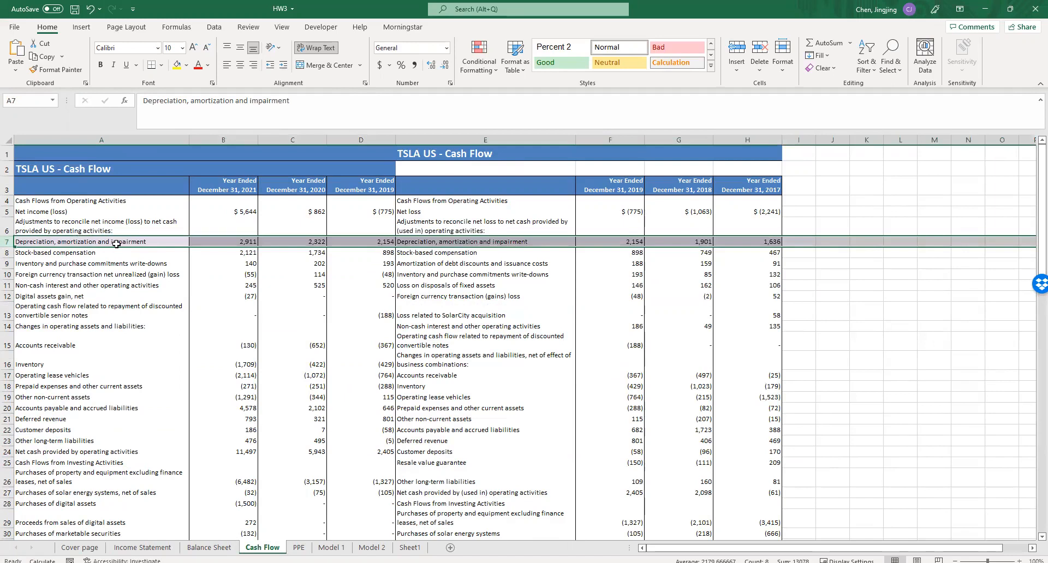
click(234, 241)
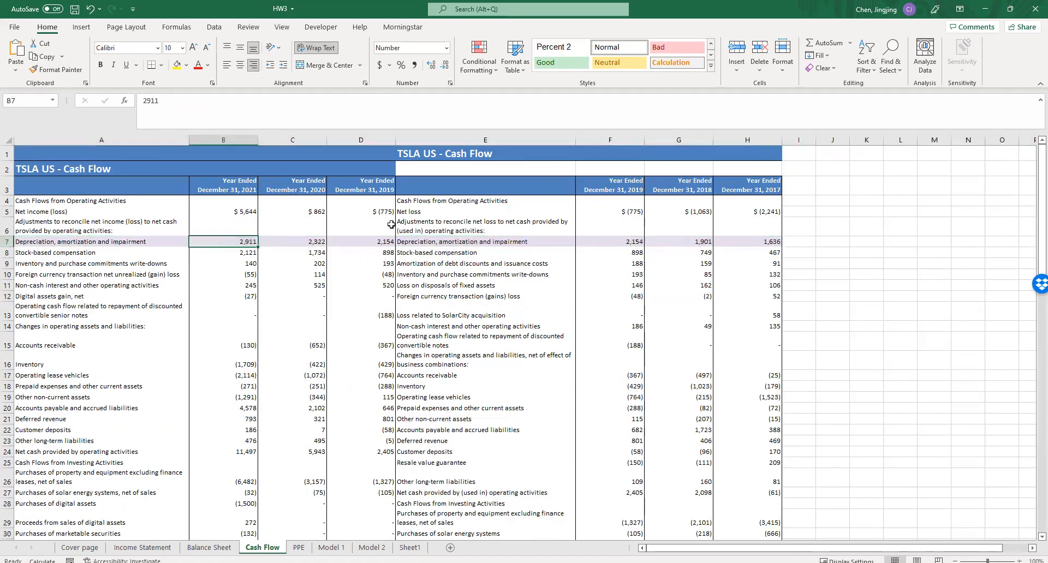
click(378, 189)
click(608, 187)
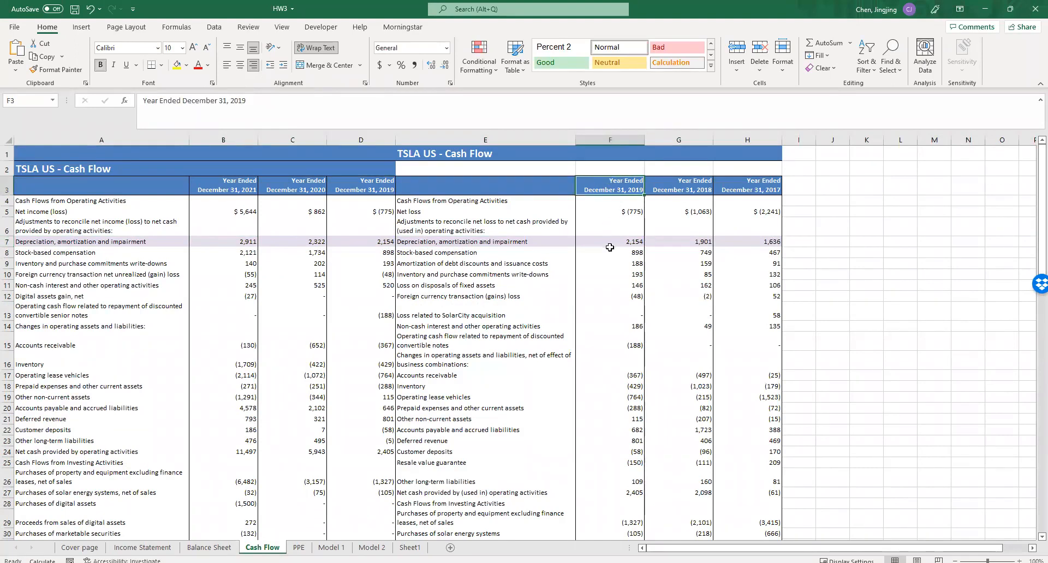
- Return to the Income Statement sheet and examine the 2017 to 2021 Depreciation row and the 2017 Net Operating costs formula in I16
click(142, 548)
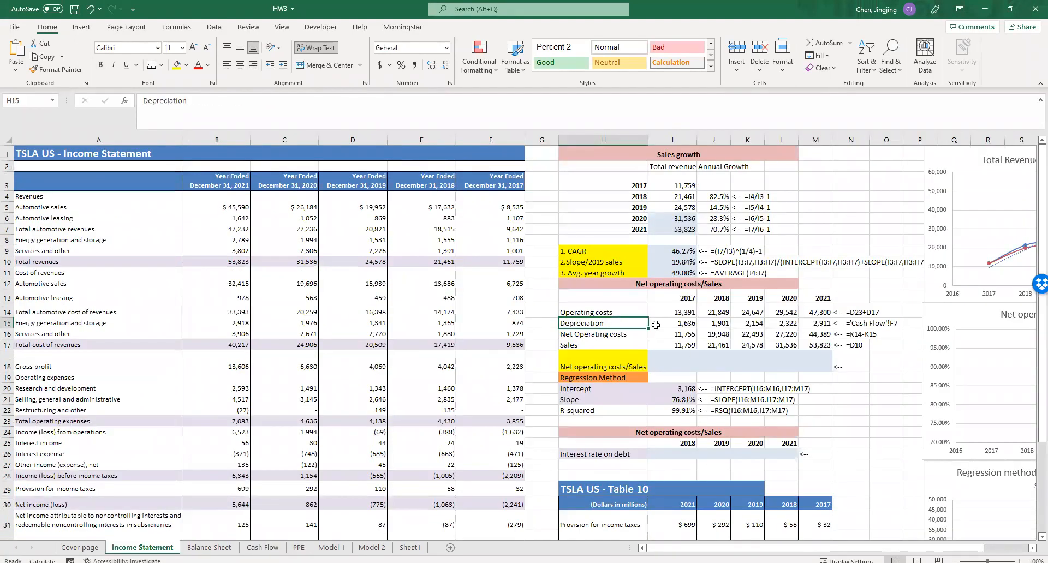
double_click(684, 324)
key(ctrl+Return)
drag(697, 329, 827, 327)
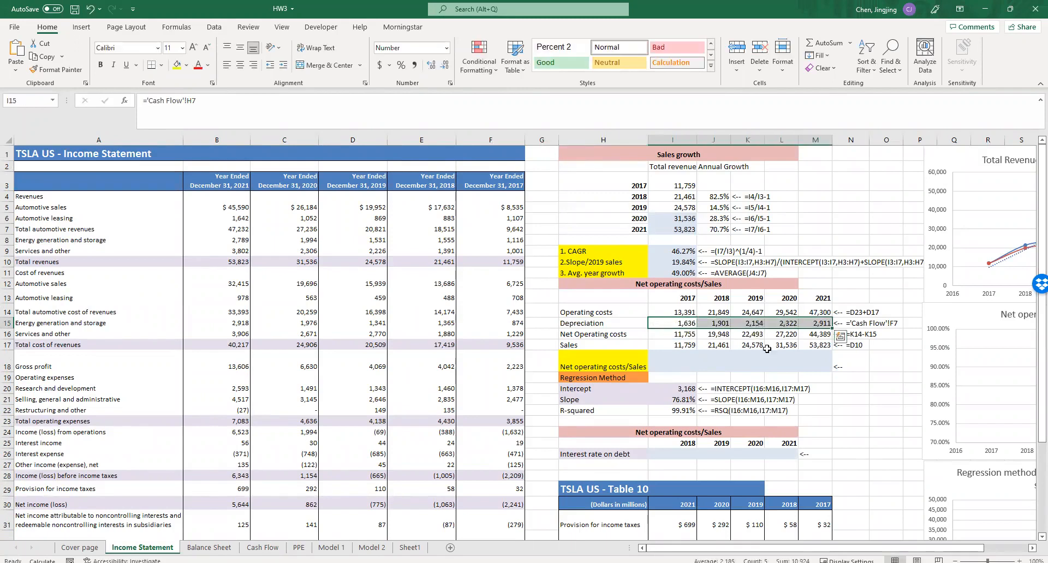
double_click(690, 337)
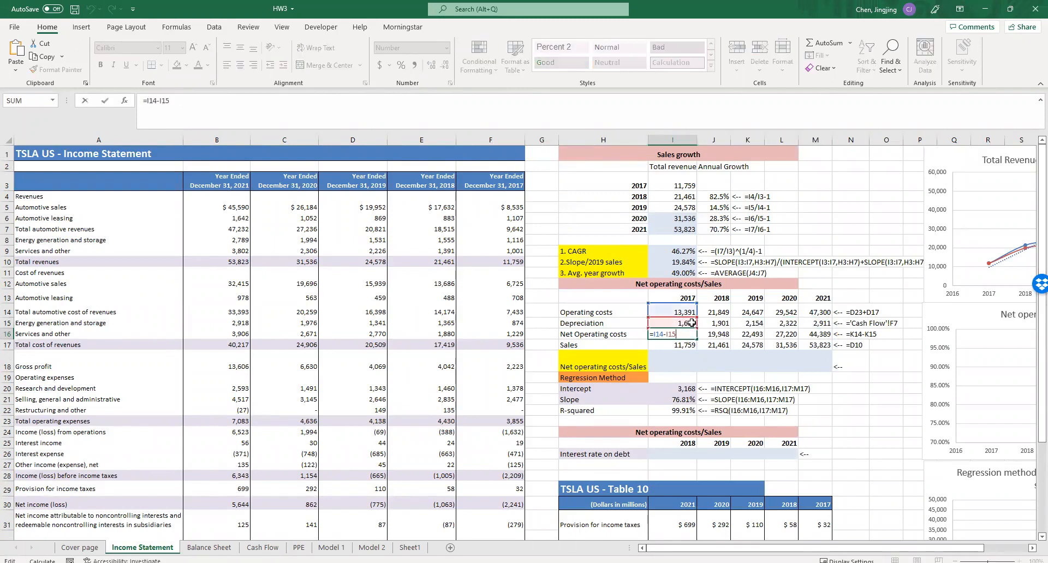
key(ctrl+Return)
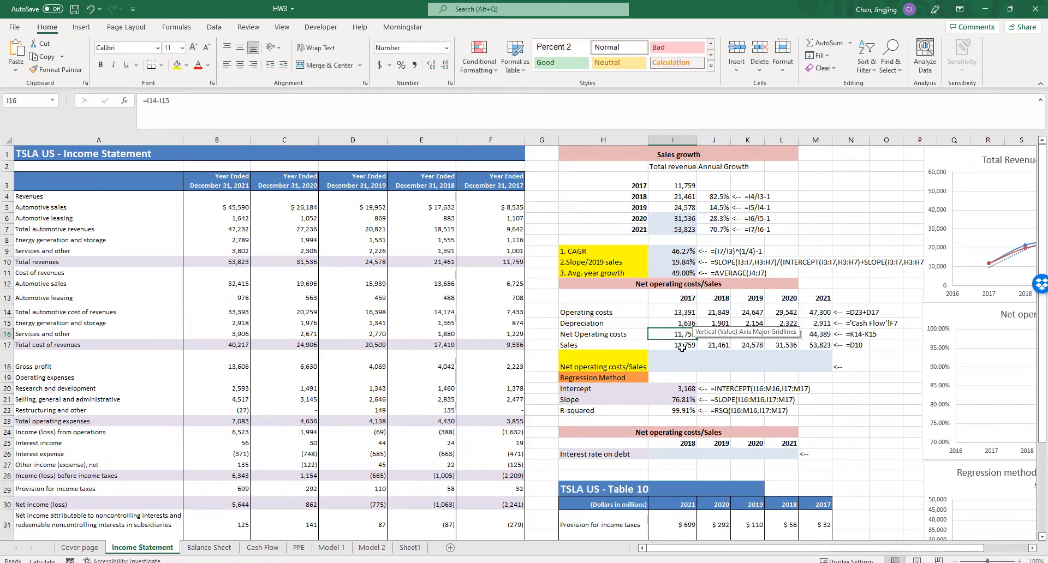
- Link the 2017 Sales cell I17 to 2017 total revenues with =F10
click(682, 346)
text(=)
click(492, 262)
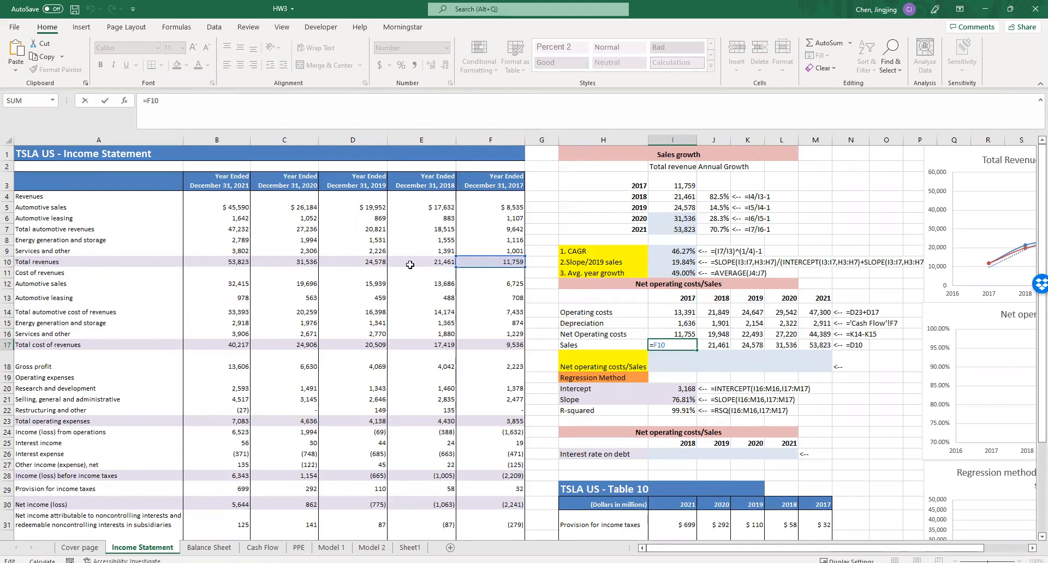
key(Return)
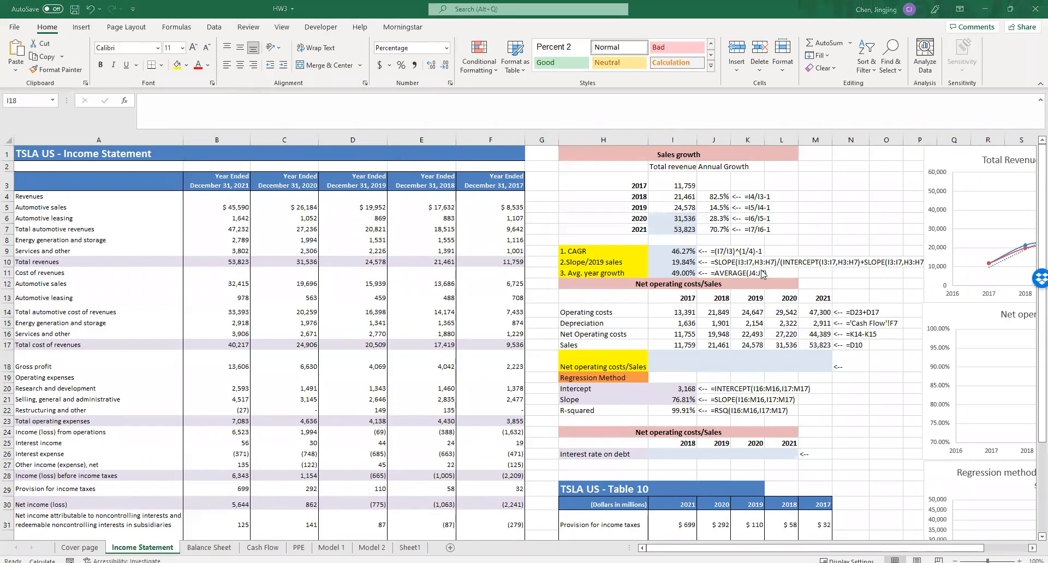
- Calculate 2017 Net operating costs/Sales in I18 as =I16/I17 and fill the formula across to 2021 in M18
text(=)
click(678, 333)
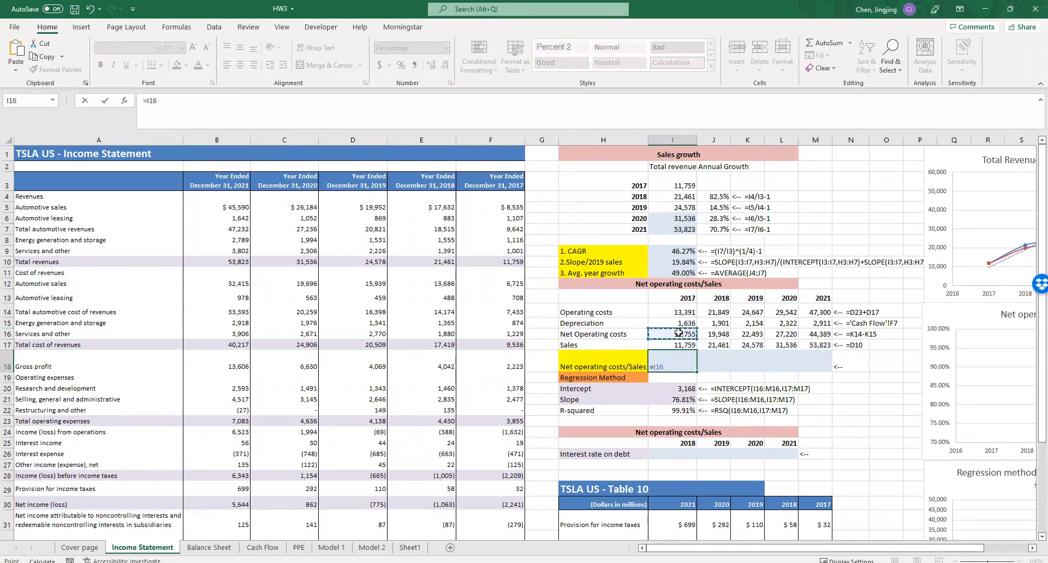
text(/)
click(685, 343)
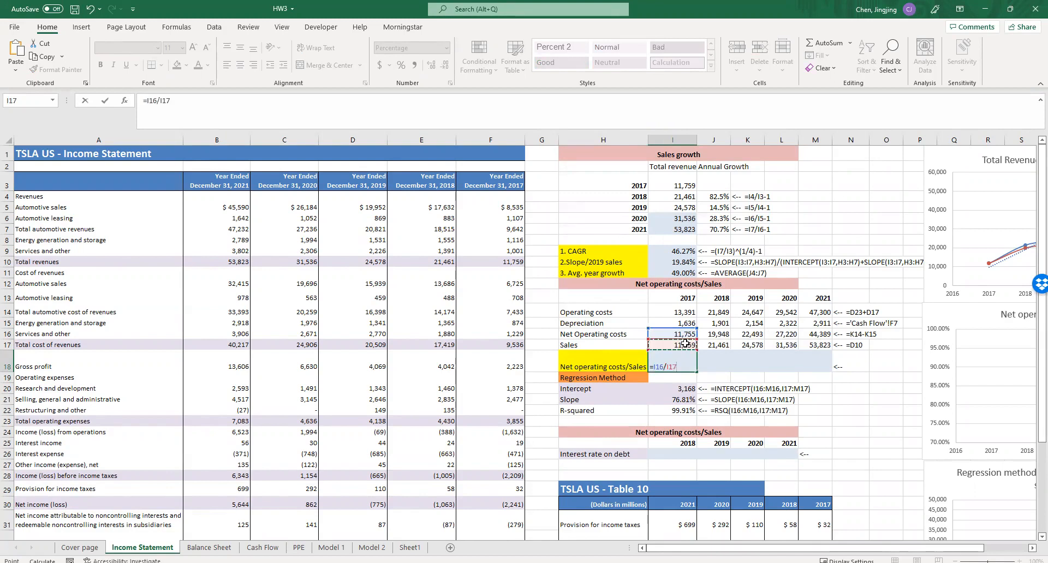
key(Return)
drag(677, 369, 826, 377)
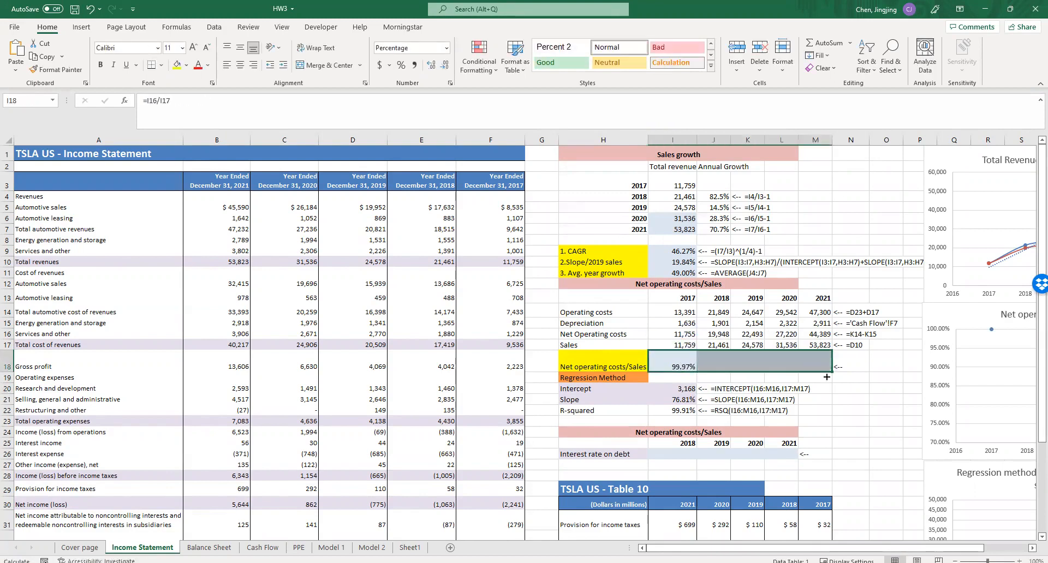
key(ctrl+r)
click(855, 410)
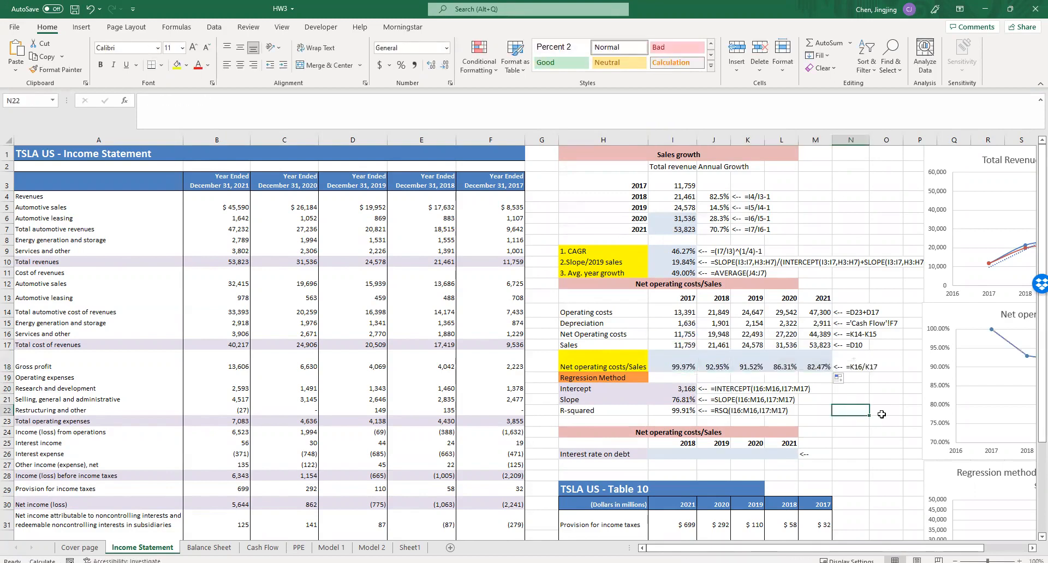
- Examine the Net operating costs/Sales chart, the Regression Method rows with their regression chart, and the Operating costs label
drag(891, 547, 921, 546)
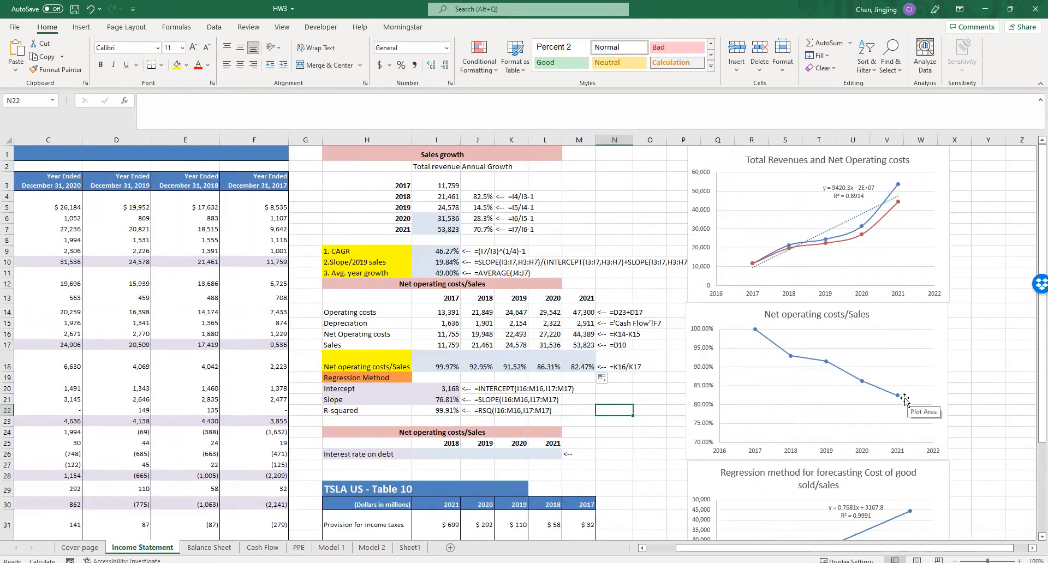
click(650, 400)
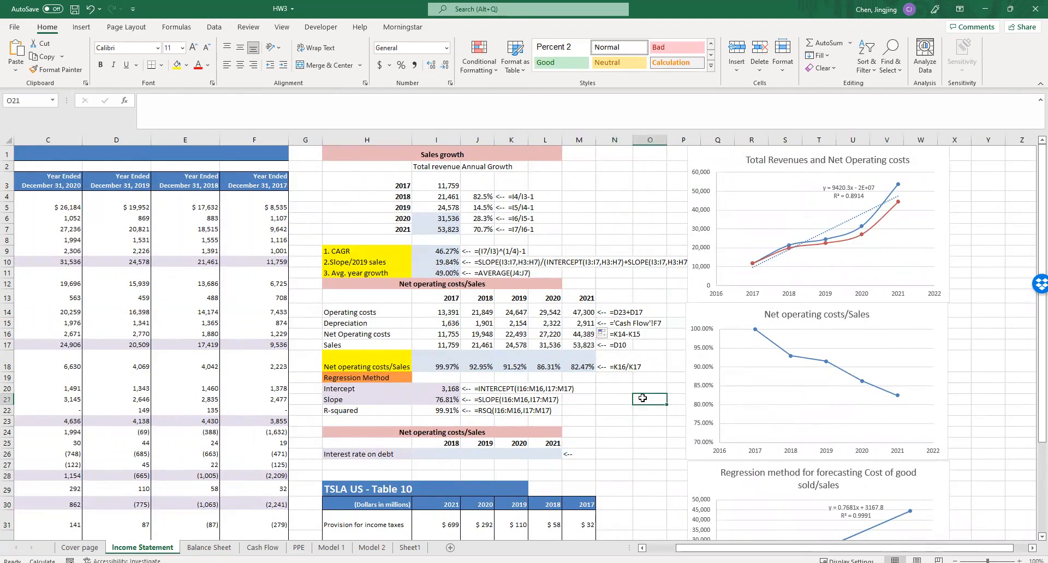
scroll(559, 397, down, 1)
scroll(498, 373, up, 1)
drag(339, 378, 397, 409)
click(615, 412)
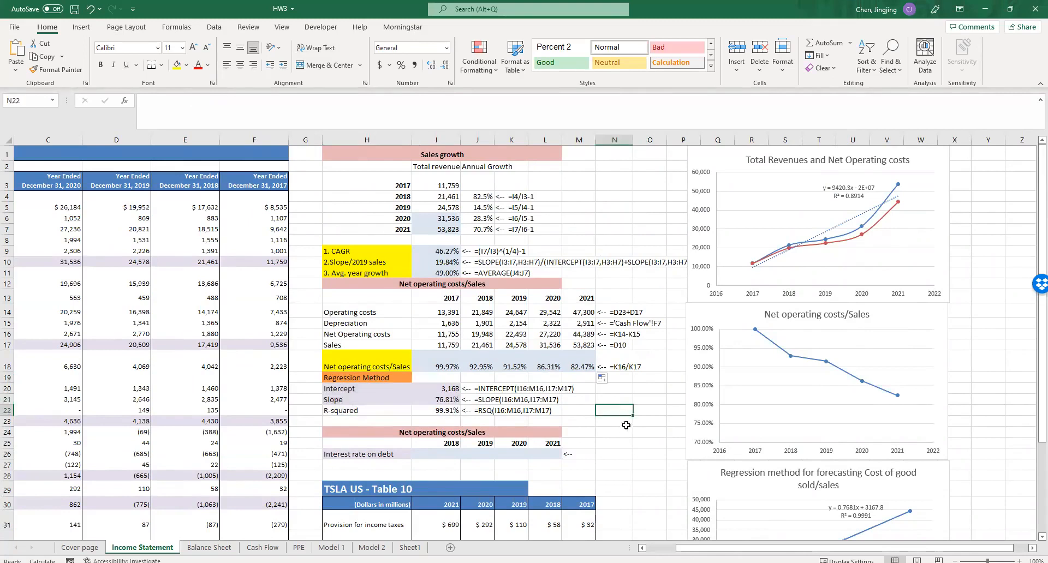
scroll(617, 416, down, 1)
scroll(616, 416, down, 1)
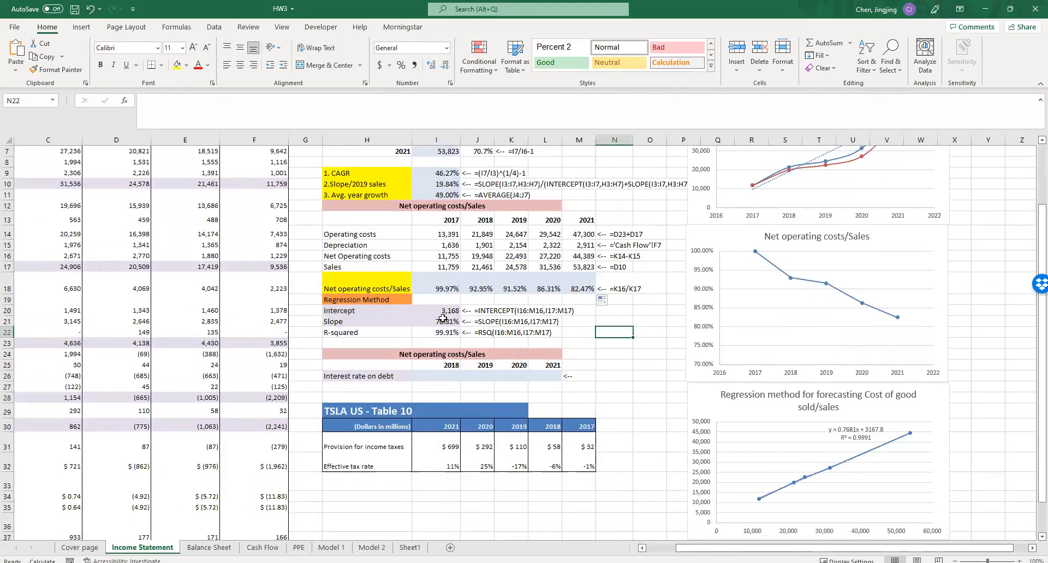
click(849, 461)
click(989, 481)
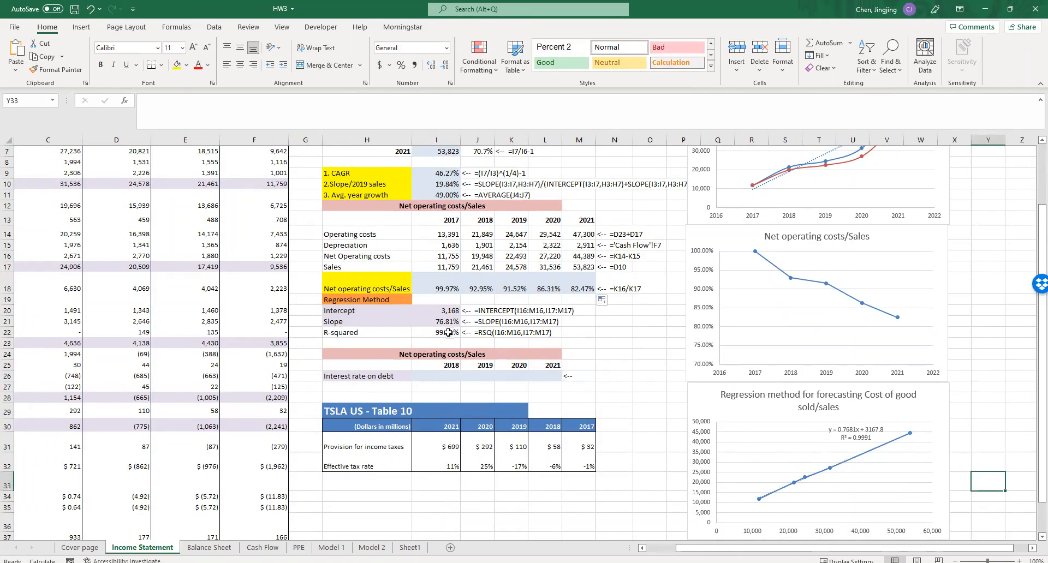
click(362, 235)
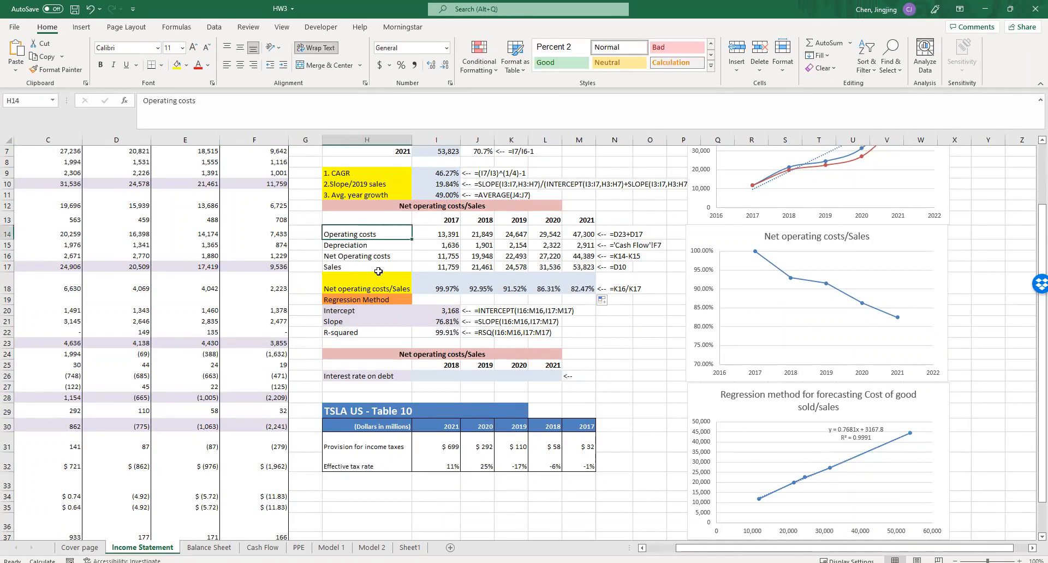
click(443, 342)
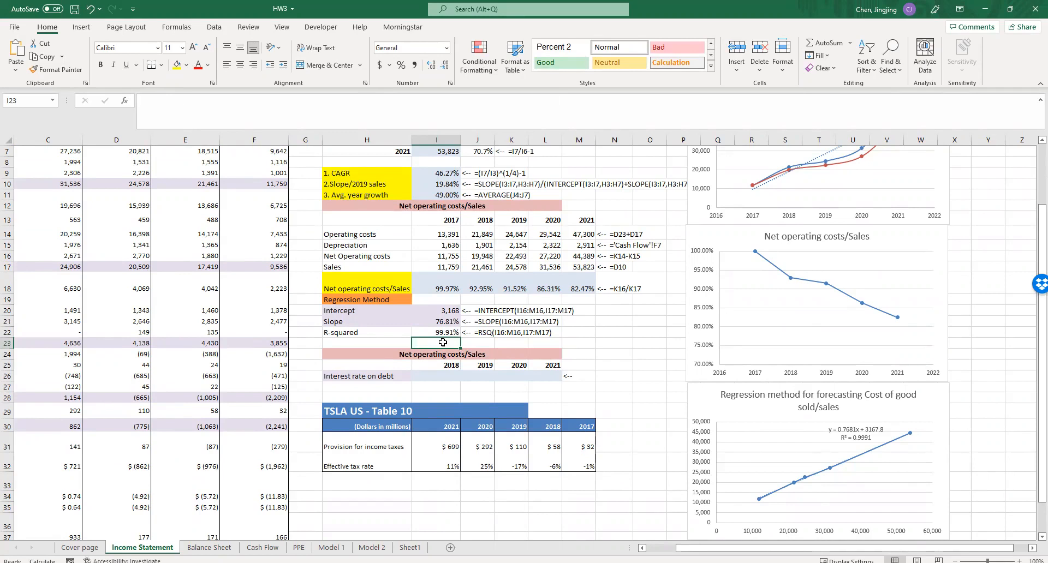
text(=)
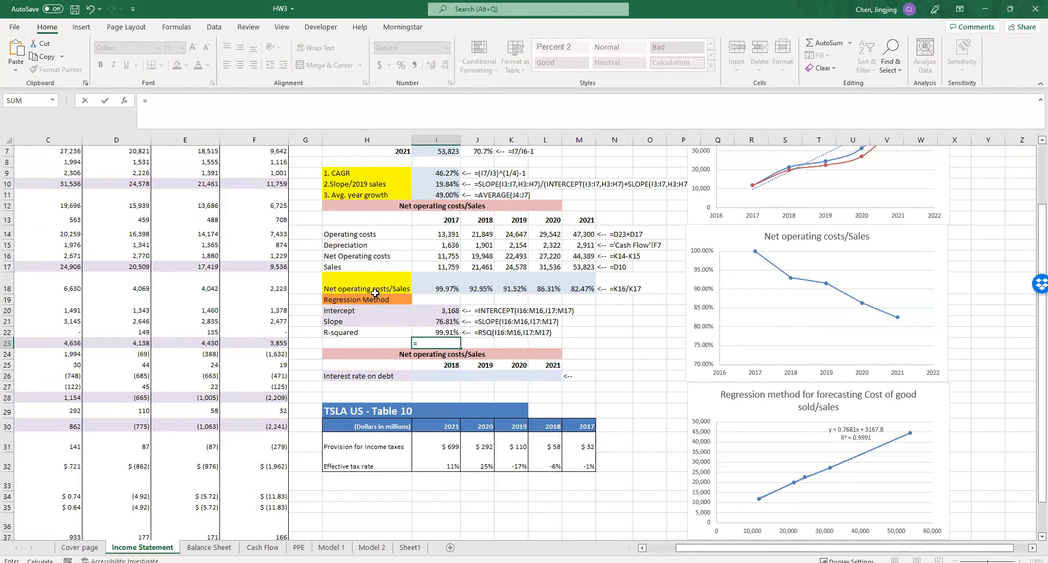
text(sales)
key(Escape)
key(Escape)
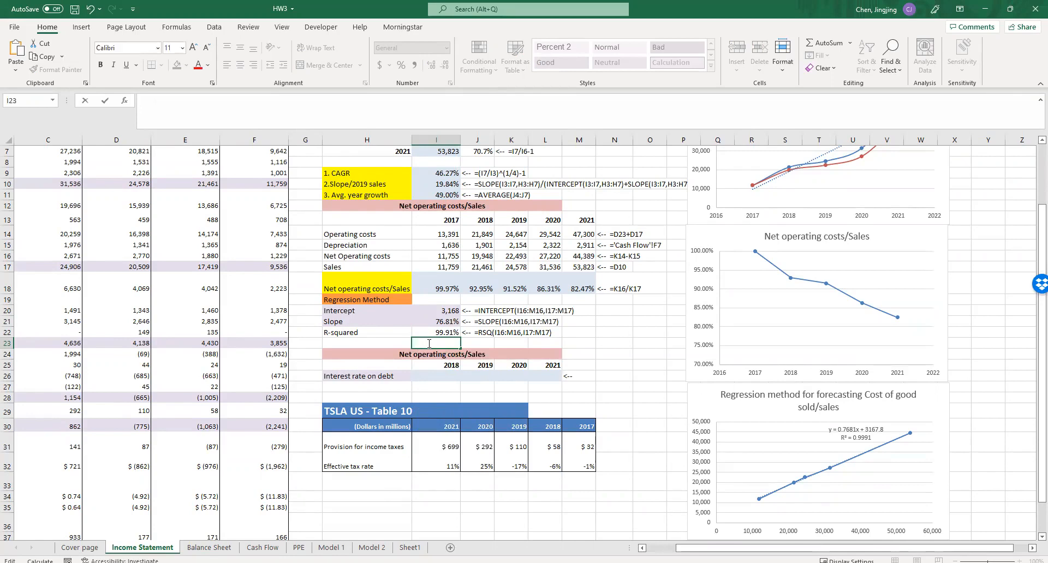
- Enter the regression equation note "net operating cost=a+b*sales" in I23 below the R-squared value
text(net operating cost)
click(427, 344)
text(cost=a+b*)
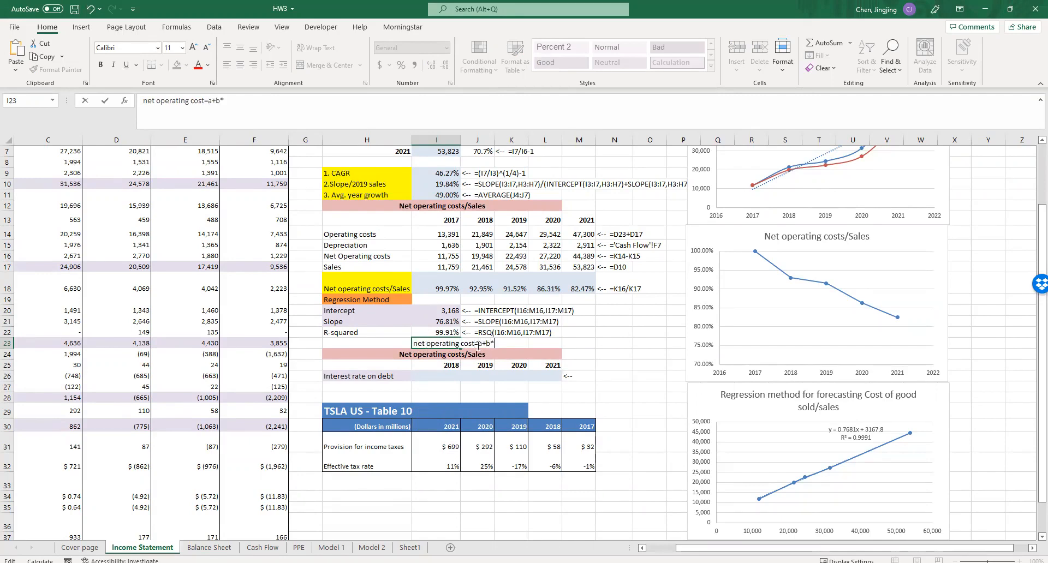
text(sales)
key(Return)
click(455, 343)
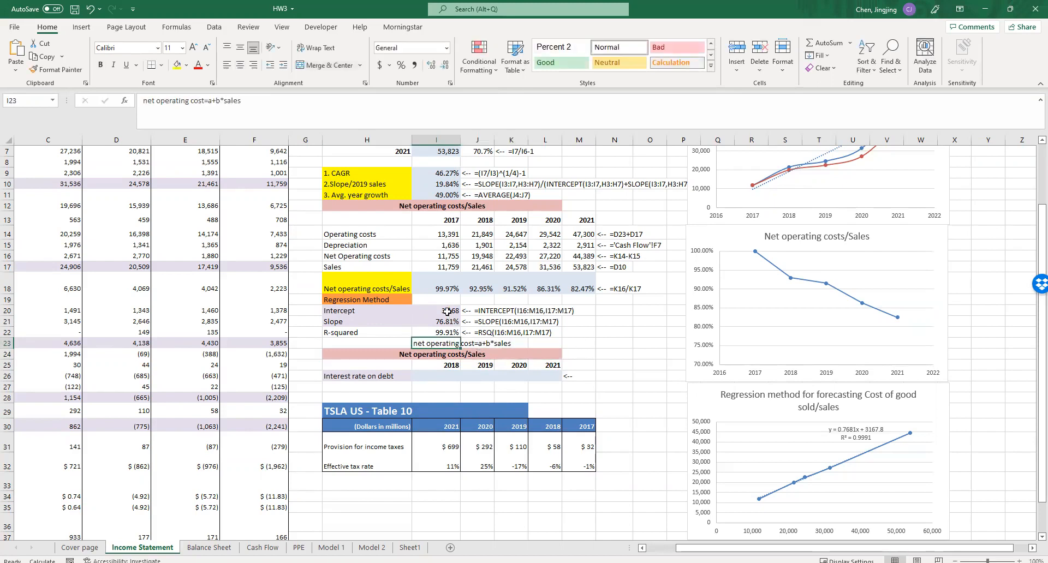
- Examine the Intercept, Slope and R-squared cells in I20:I22 and the regression chart, returning to the equation note in I23
drag(447, 311, 445, 330)
click(441, 344)
click(446, 333)
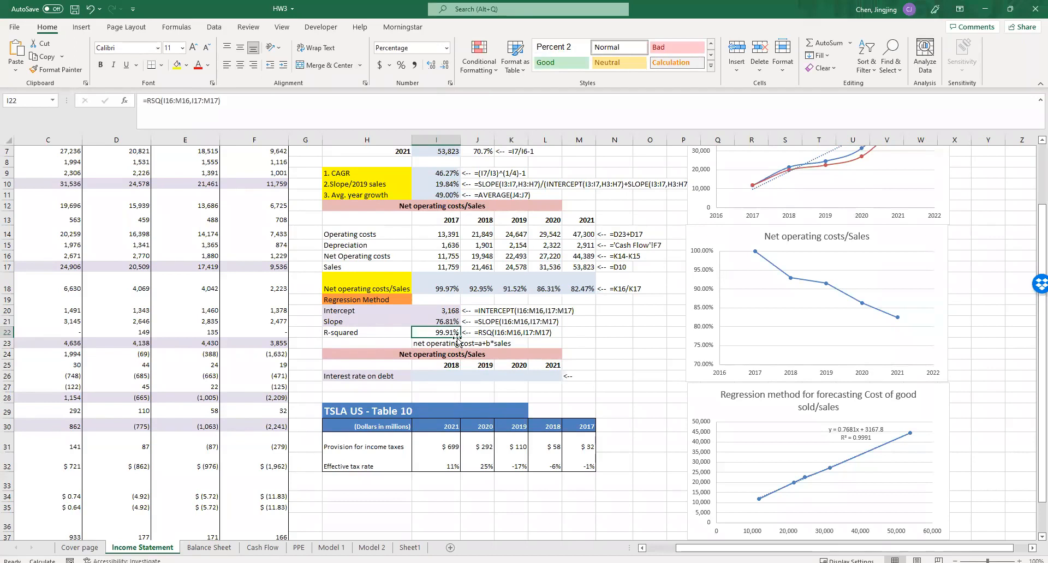
click(886, 448)
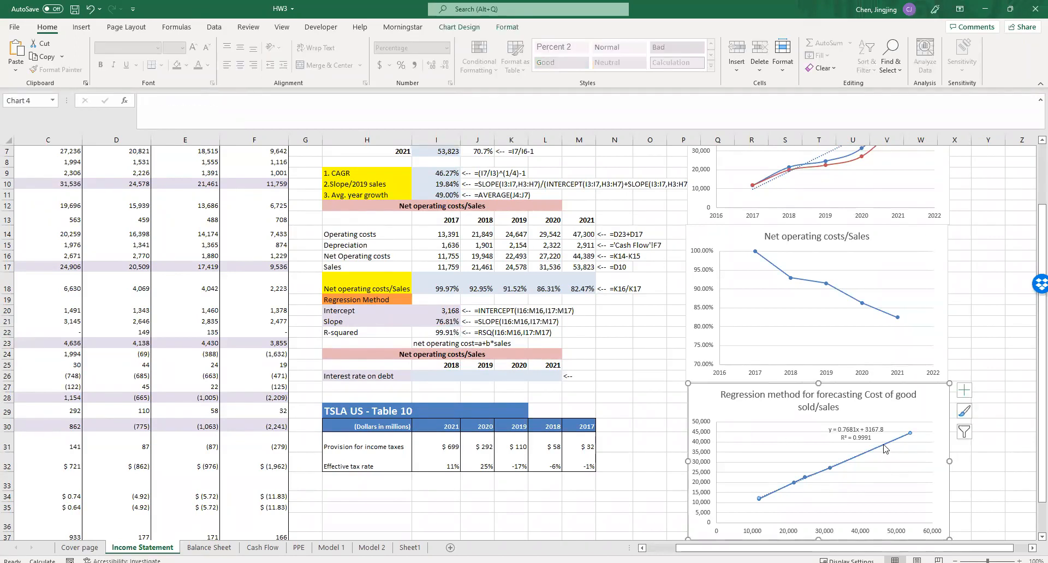
click(446, 345)
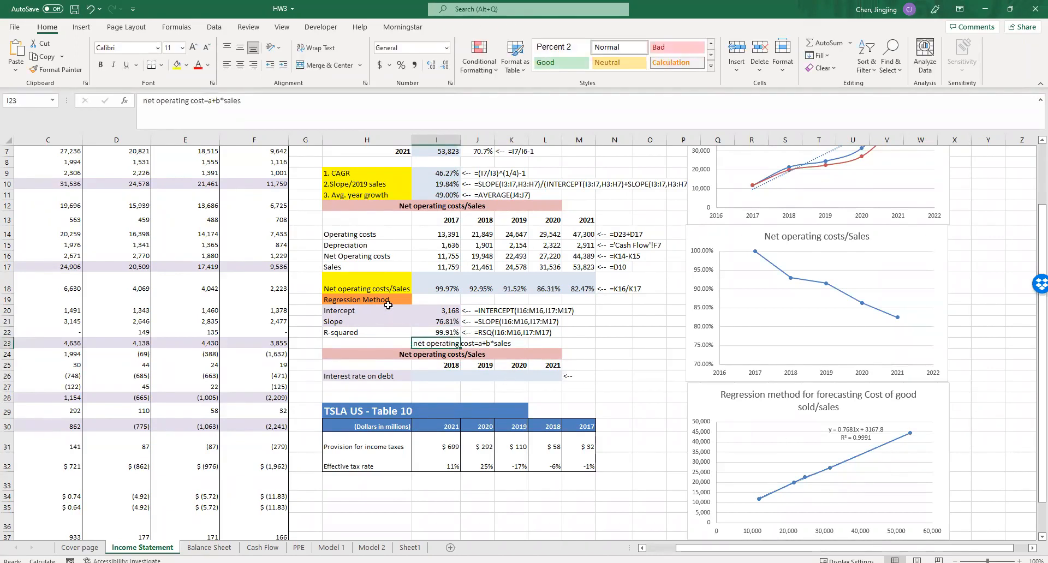
- Review the net operating cost and a+b*sales parts of the equation note in I23, leaving its text as is
double_click(427, 343)
double_click(499, 344)
drag(474, 344, 414, 343)
click(428, 345)
drag(479, 343, 521, 344)
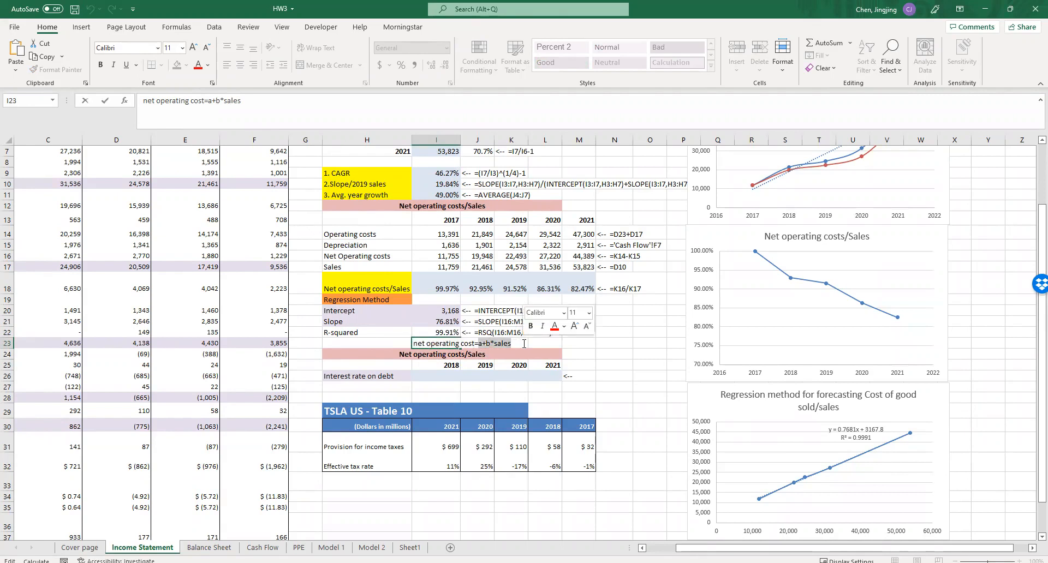
click(488, 343)
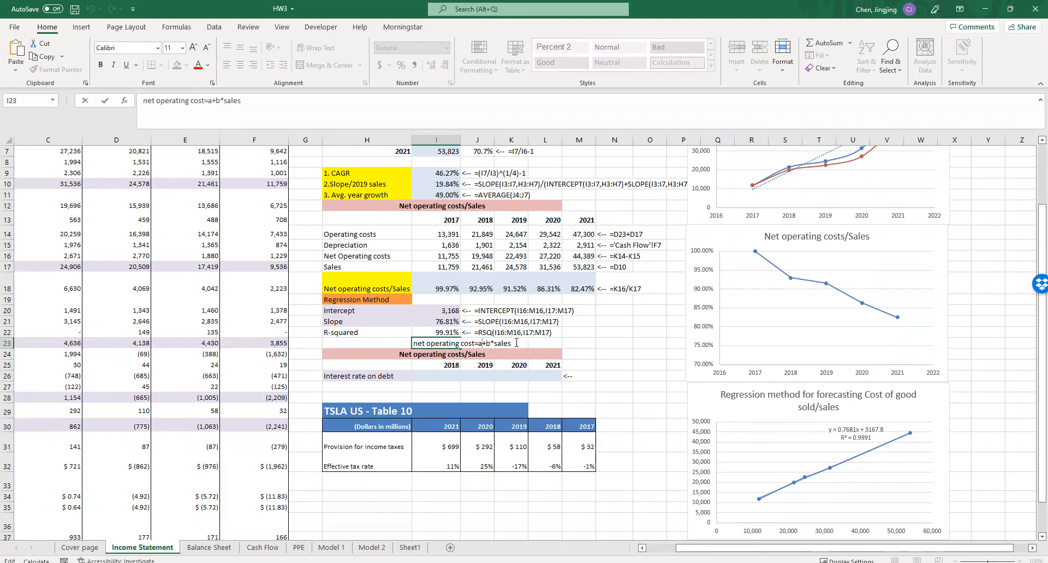
key(Escape)
click(541, 341)
click(574, 340)
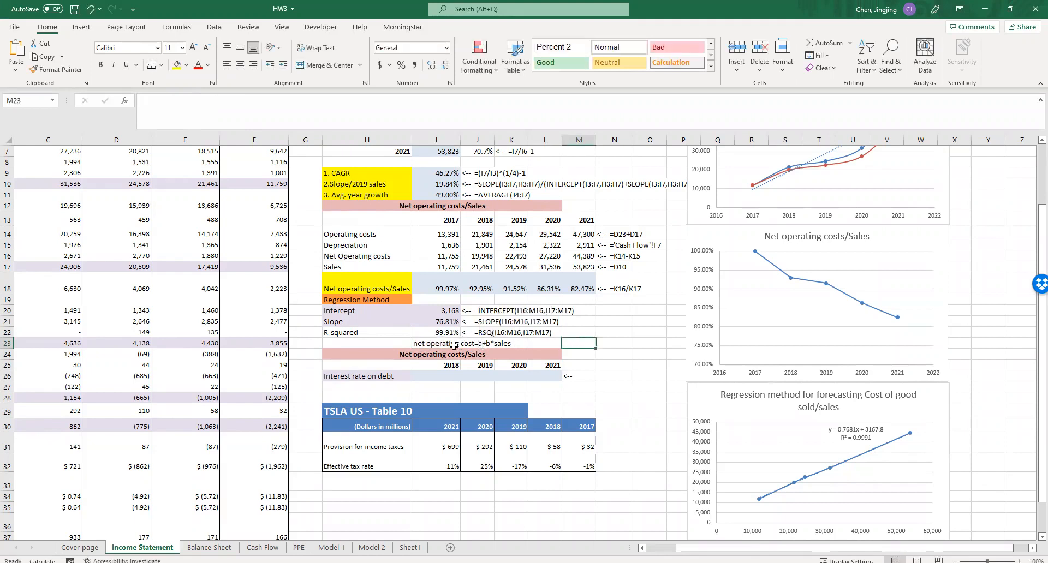
click(454, 344)
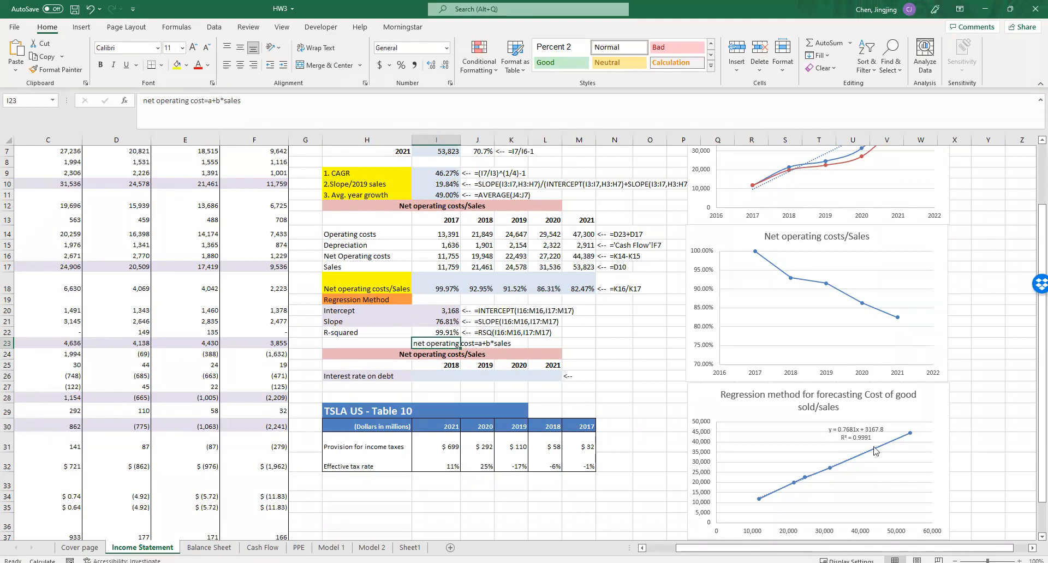
click(570, 348)
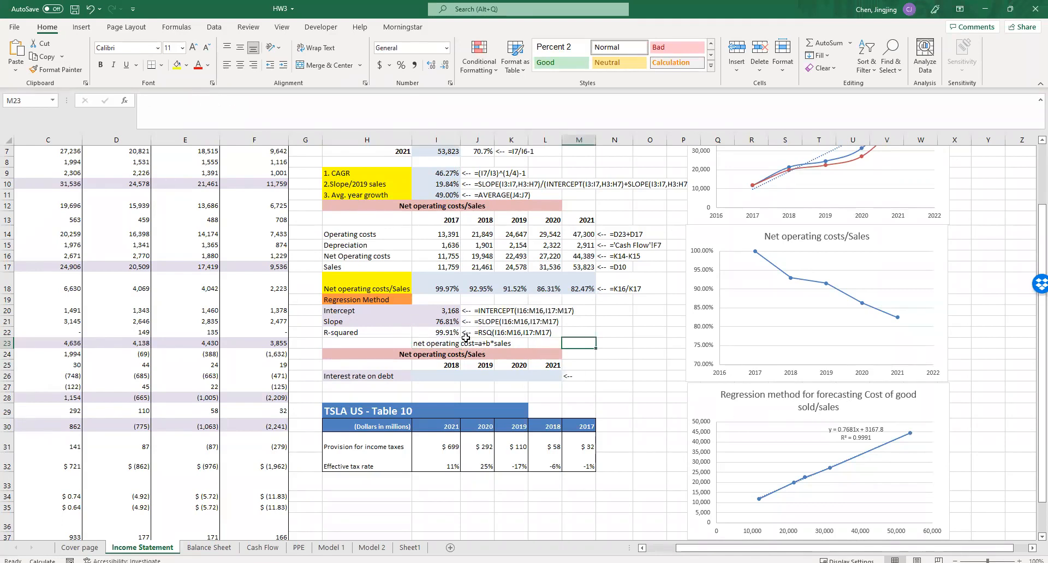
- Apply yellow fill to the 2021 Net operating costs/Sales ratio in M18 and the Slope/2019 sales growth rate in I10
click(583, 285)
click(177, 65)
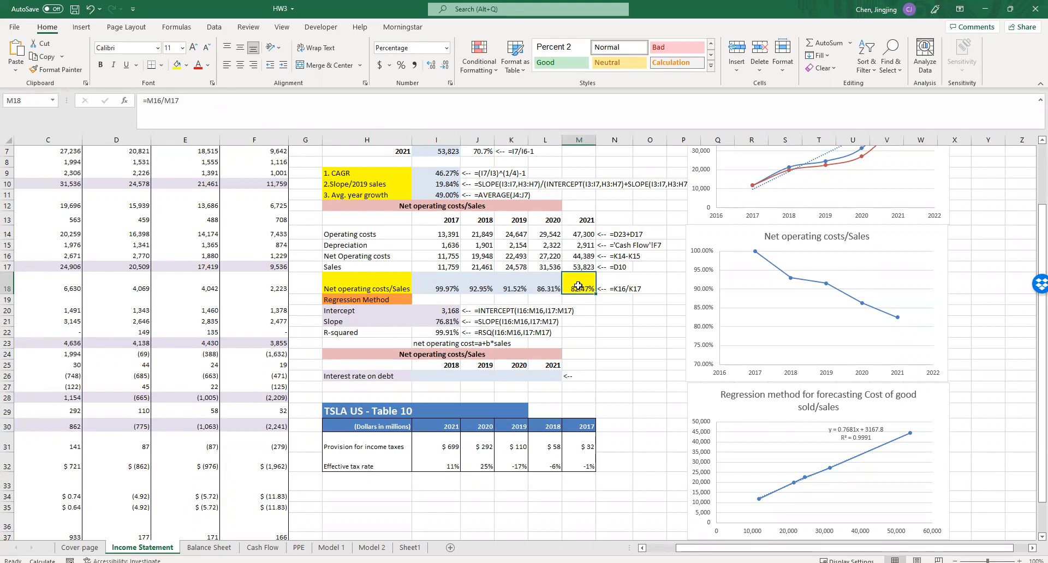
scroll(575, 287, up, 2)
click(439, 260)
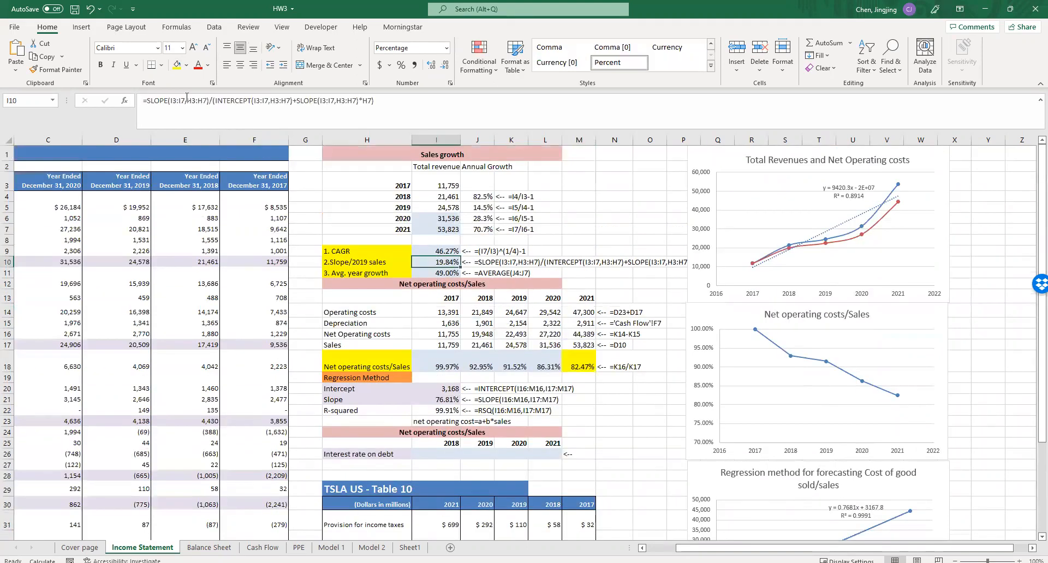
click(177, 65)
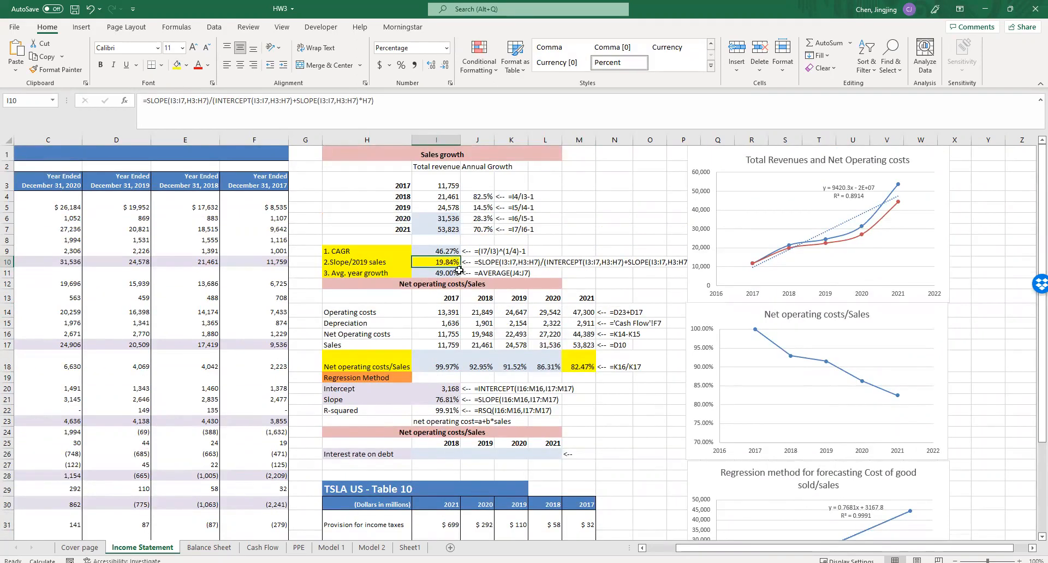
- Review the regression note in I23 and the Net operating costs/Sales label in H18, and select the 2018 Interest rate on debt cell I26
scroll(634, 421, down, 2)
click(436, 377)
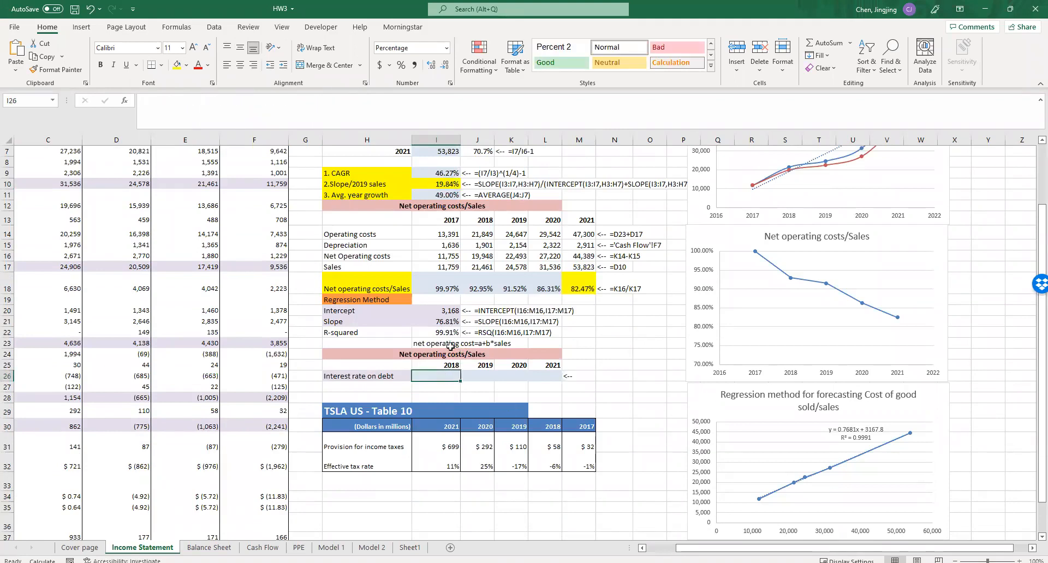
drag(438, 345, 512, 344)
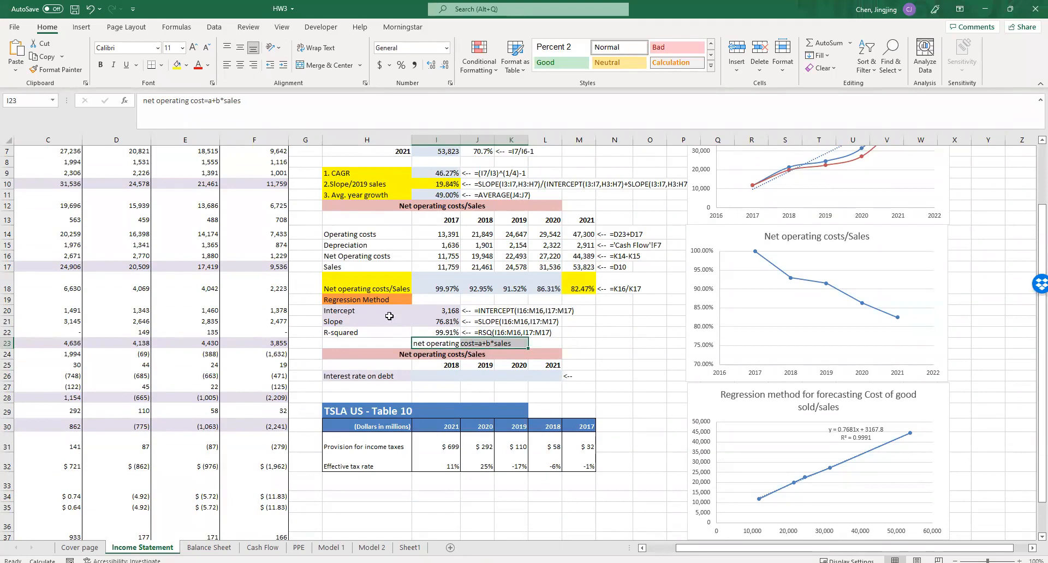
click(353, 287)
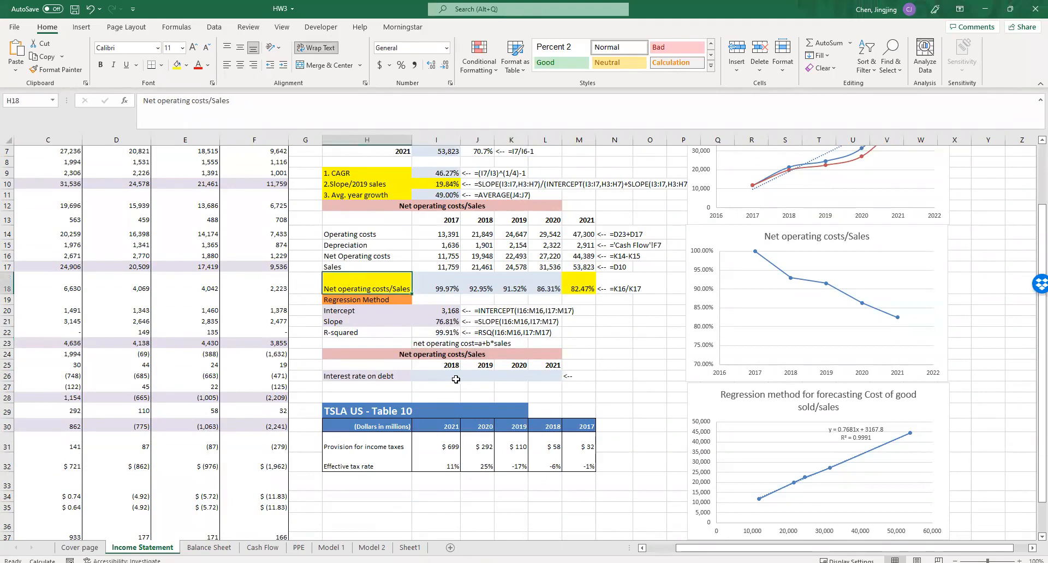
click(440, 373)
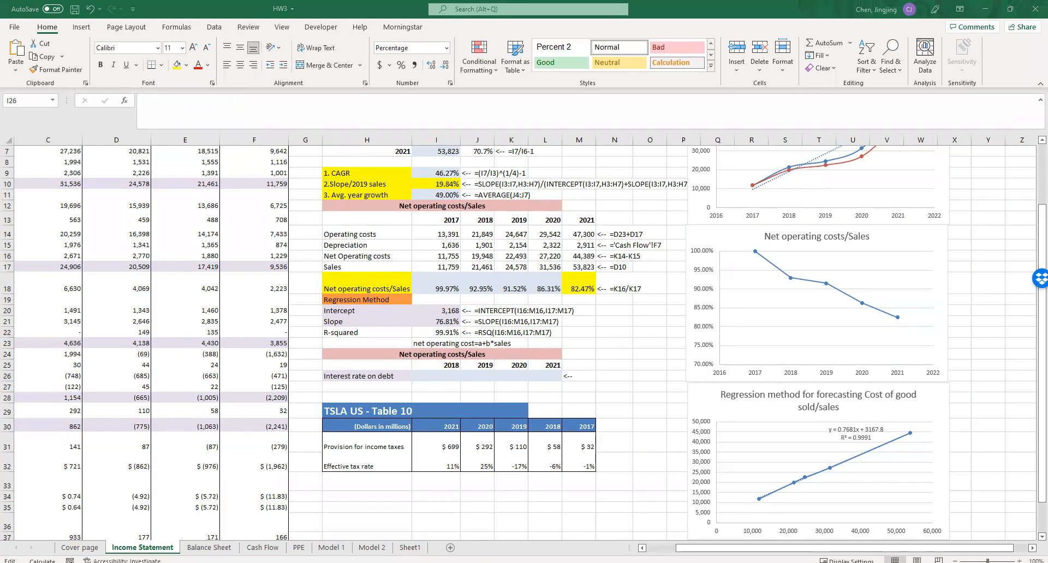
- Enter the 2018 Interest rate on debt in I26 as E26/'Balance Sheet'!F31, interest expense over net debt and finance leases
click(430, 377)
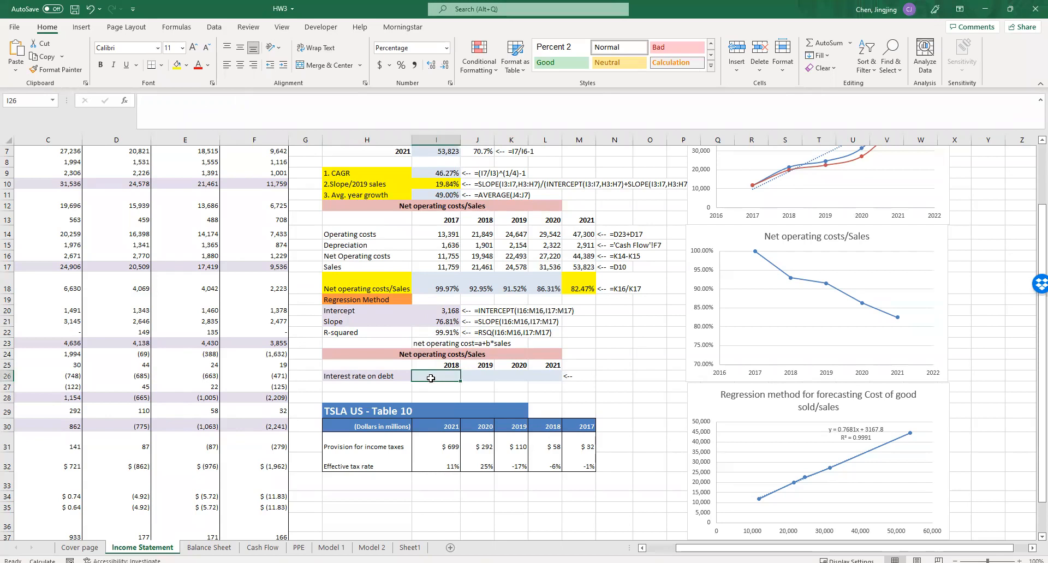
text(=)
drag(704, 548, 674, 548)
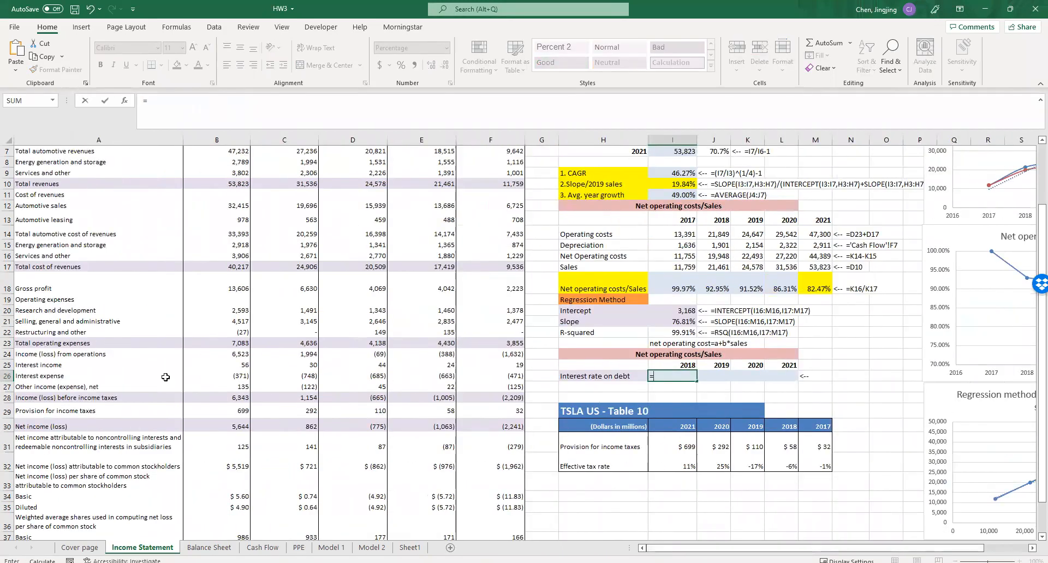
scroll(439, 401, up, 3)
scroll(430, 414, down, 2)
click(430, 378)
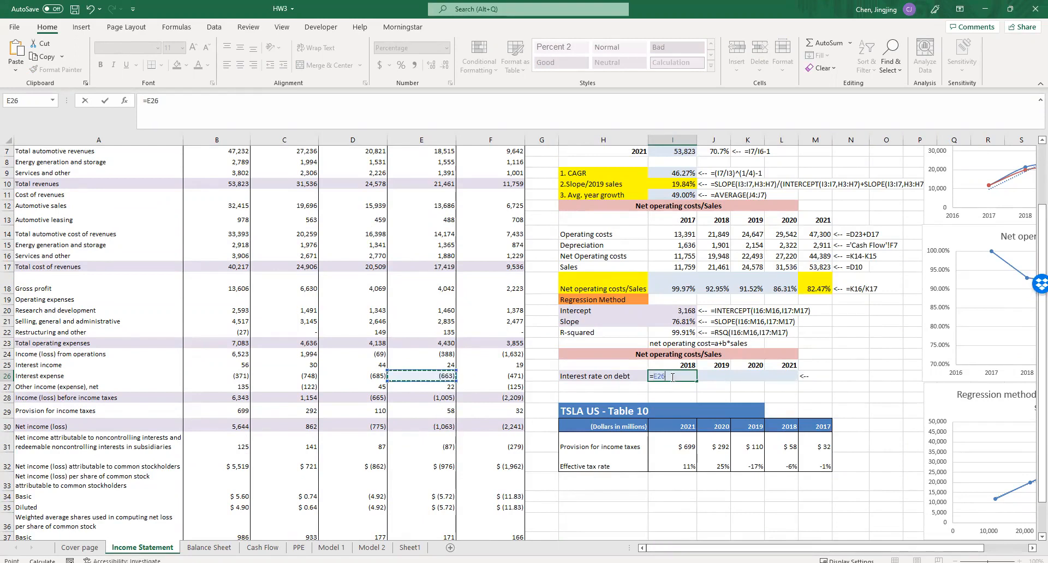
text(/)
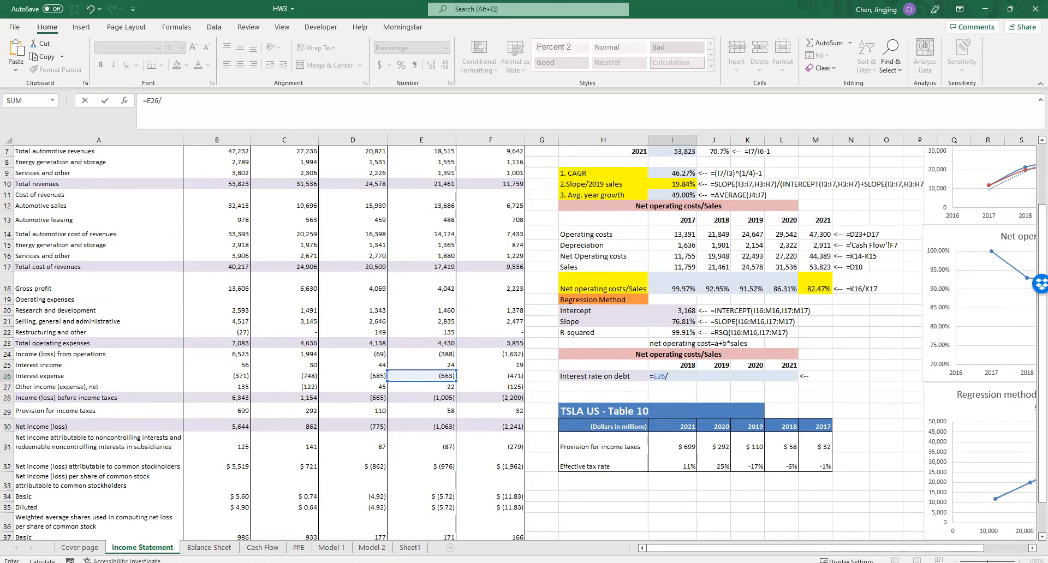
click(213, 546)
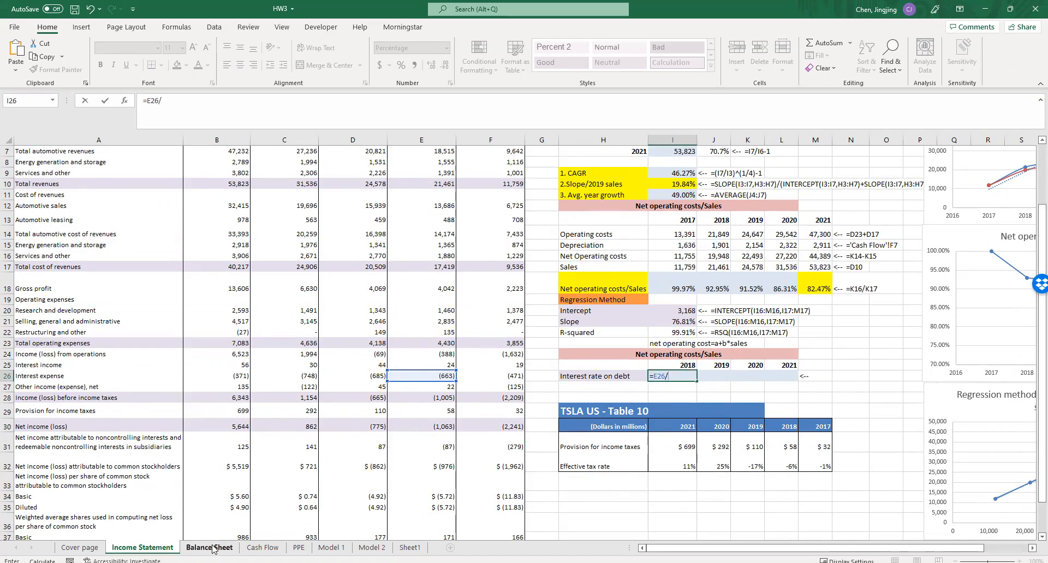
click(214, 548)
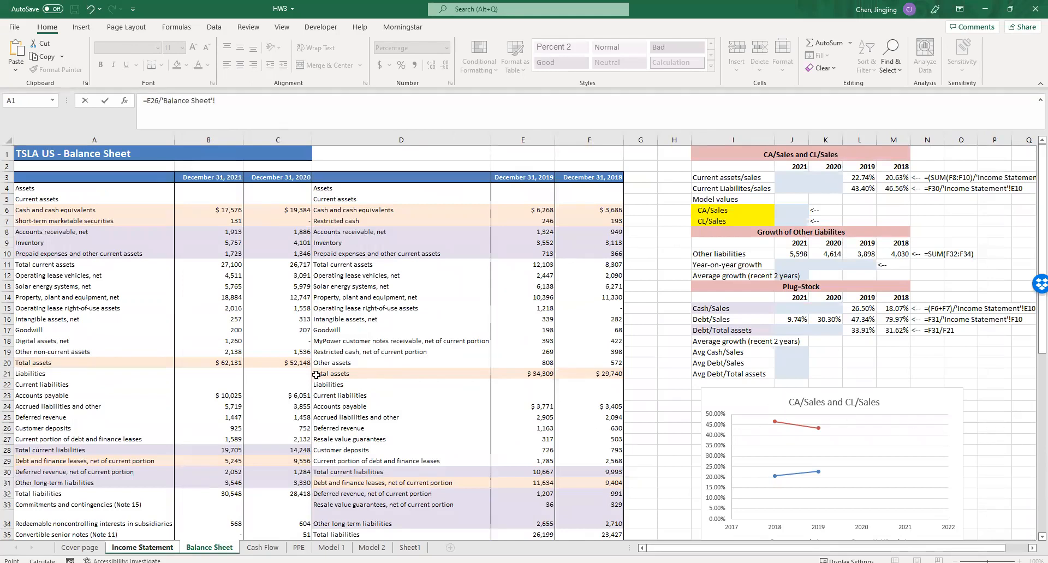
scroll(338, 360, down, 3)
scroll(534, 194, up, 3)
scroll(509, 343, down, 4)
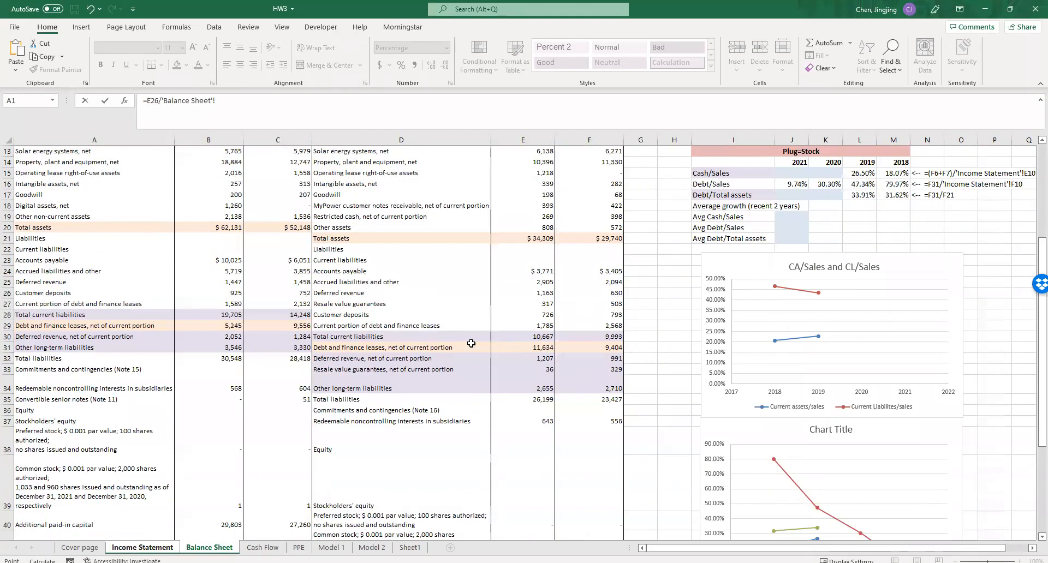
click(606, 347)
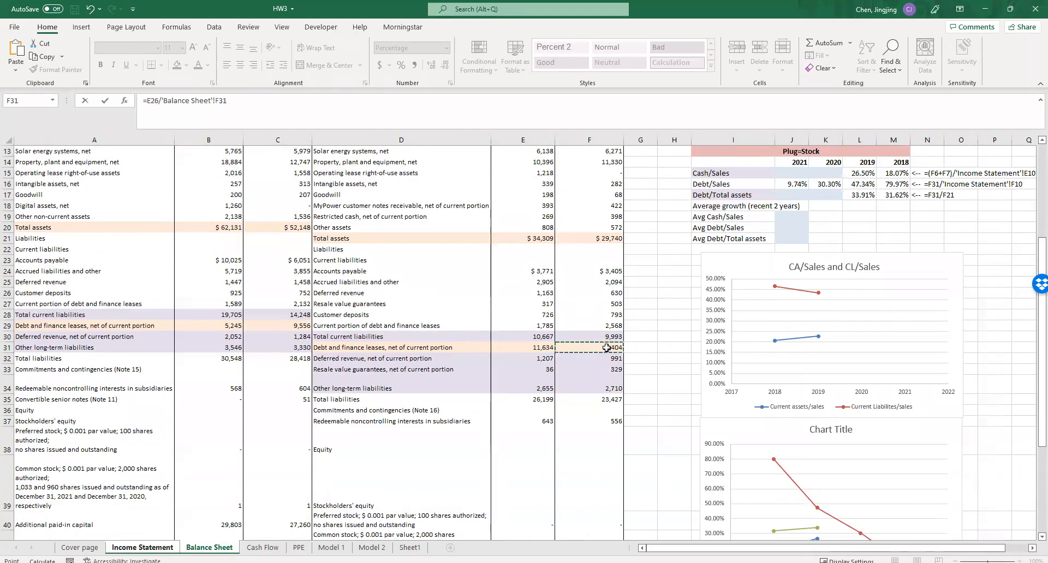
key(Return)
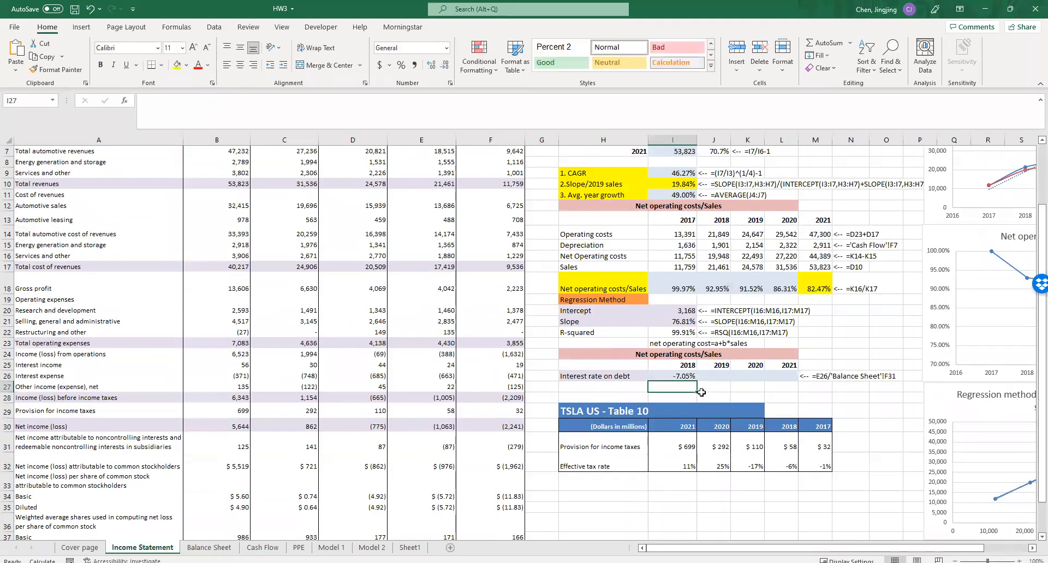
- Check the interest expense sign in row 26 and negate the 2018 rate formula in I26 to =-E26/'Balance Sheet'!F31
click(682, 375)
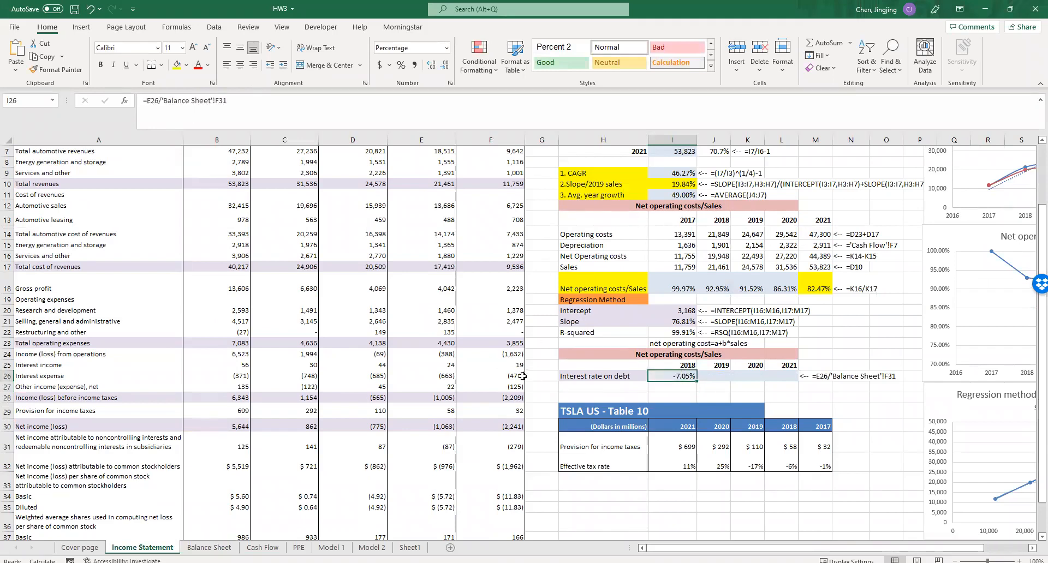
click(494, 388)
click(495, 377)
click(449, 377)
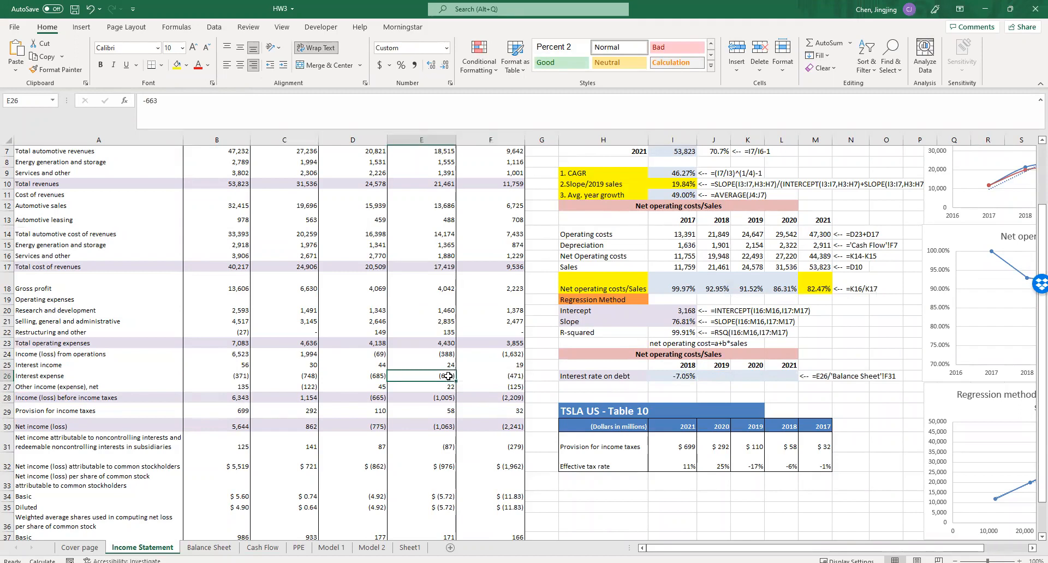
click(672, 375)
click(146, 100)
text(-)
key(Return)
- Copy the 2018 Interest rate on debt formula across to the 2019, 2020 and 2021 cells in J26:L26
click(691, 378)
drag(704, 381, 786, 380)
click(739, 389)
- Correct the 2019 Interest rate on debt formula in J26 to =-D26/'Balance Sheet'!E31
double_click(716, 377)
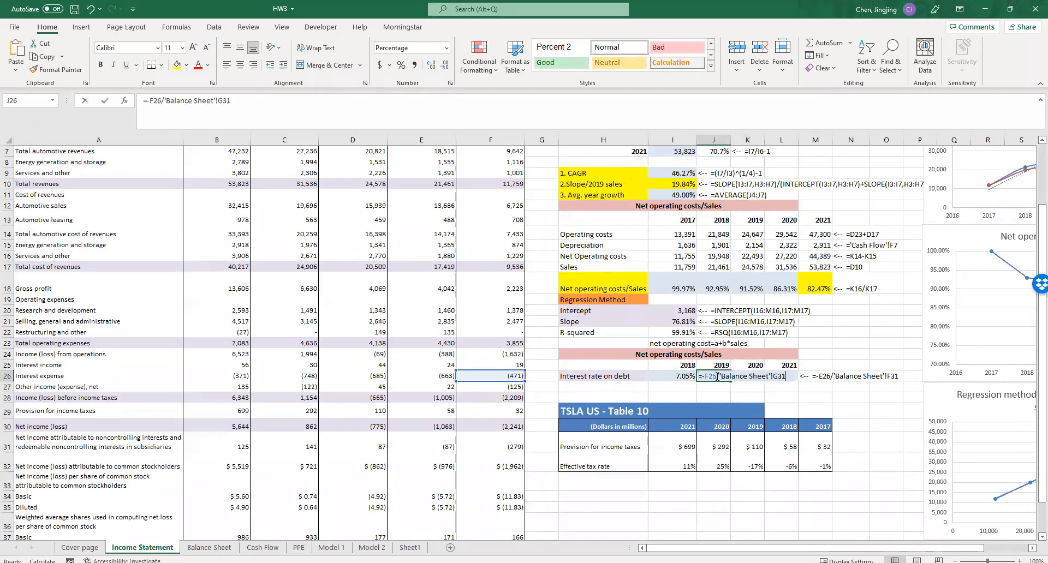
click(420, 376)
click(368, 376)
scroll(367, 373, up, 2)
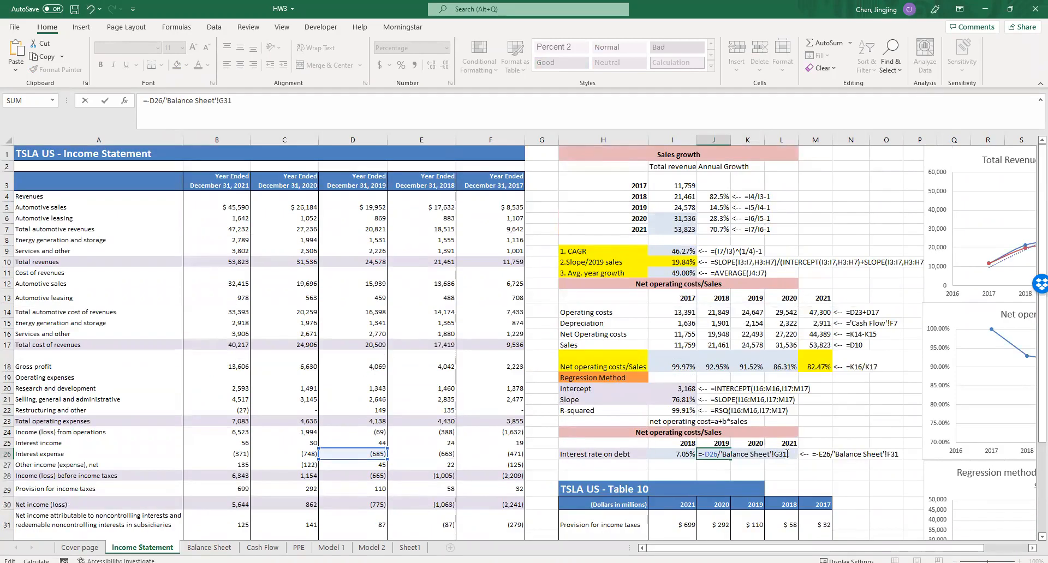
drag(788, 454, 775, 455)
text(L27)
drag(730, 454, 790, 456)
click(209, 547)
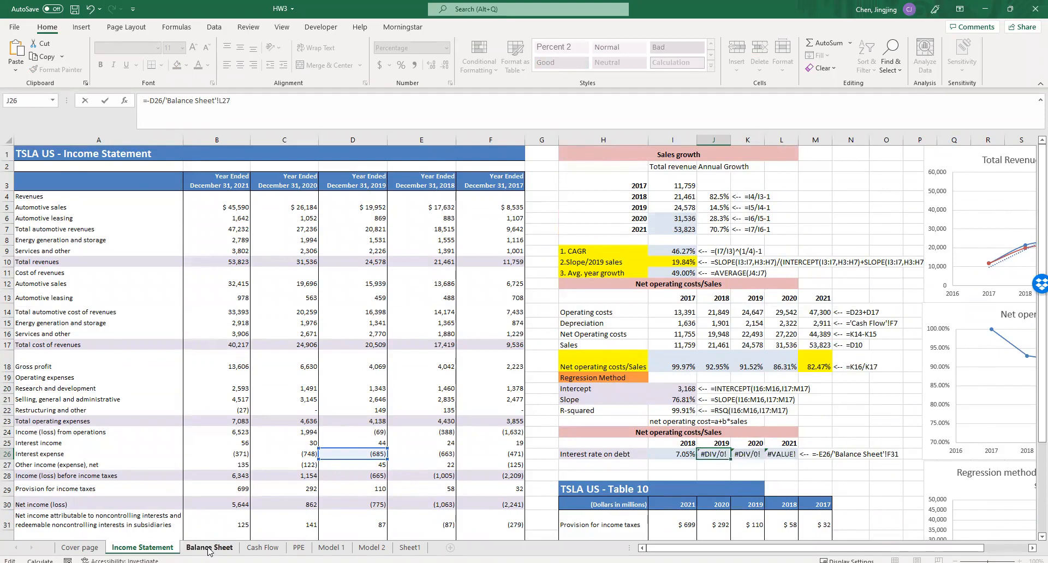
scroll(548, 350, down, 3)
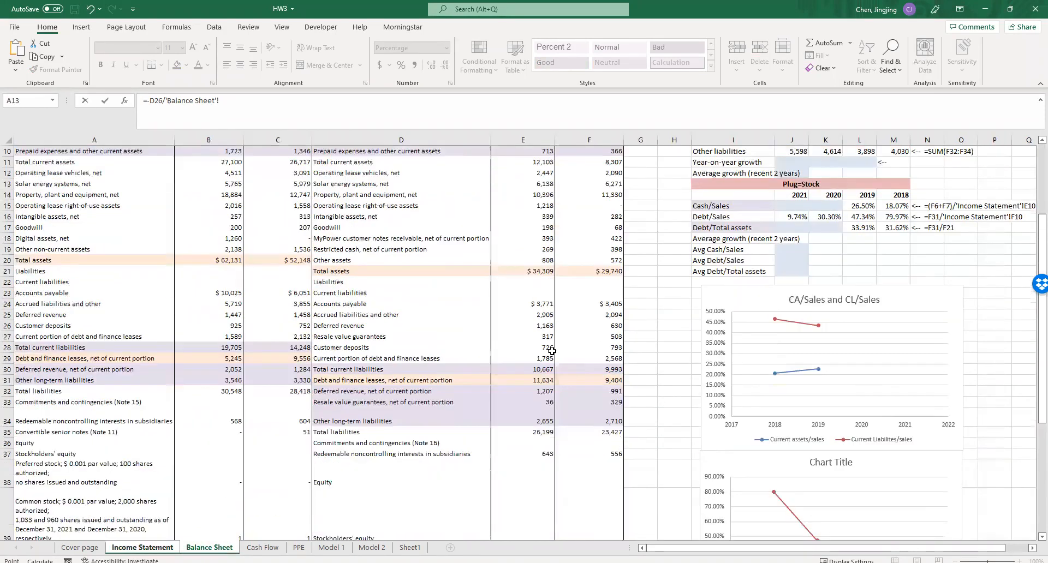
click(552, 378)
key(Return)
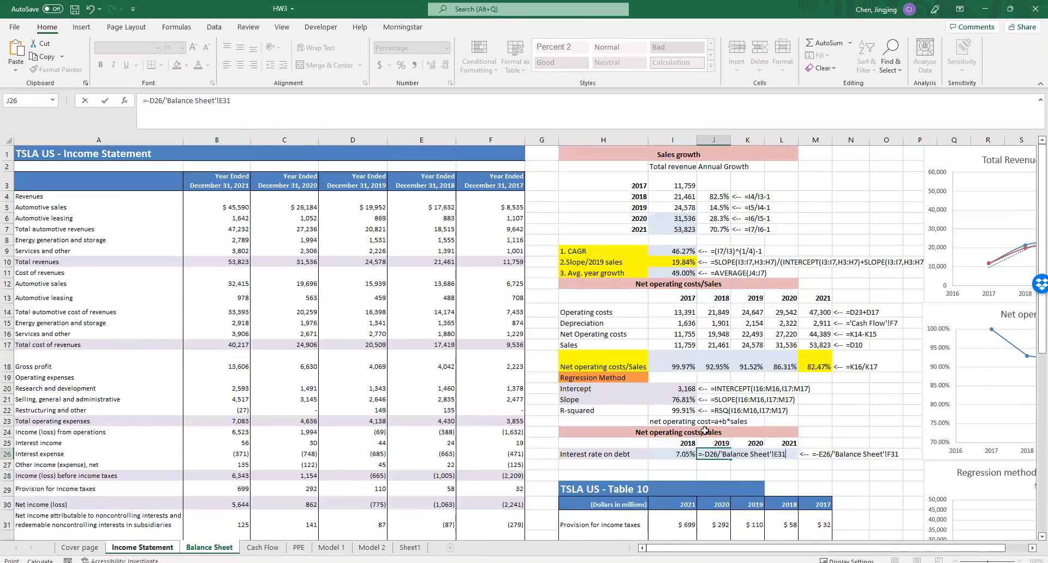
- Correct the 2020 Interest rate on debt formula in K26 to =-C26/'Balance Sheet'!C29
double_click(748, 454)
drag(546, 448, 315, 454)
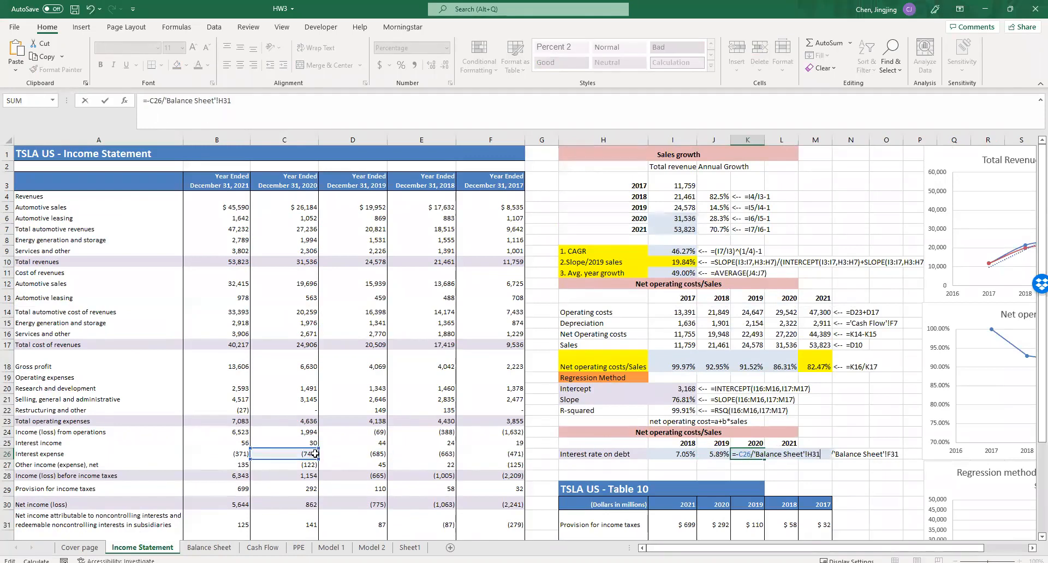
drag(824, 459, 756, 456)
key(BackSpace)
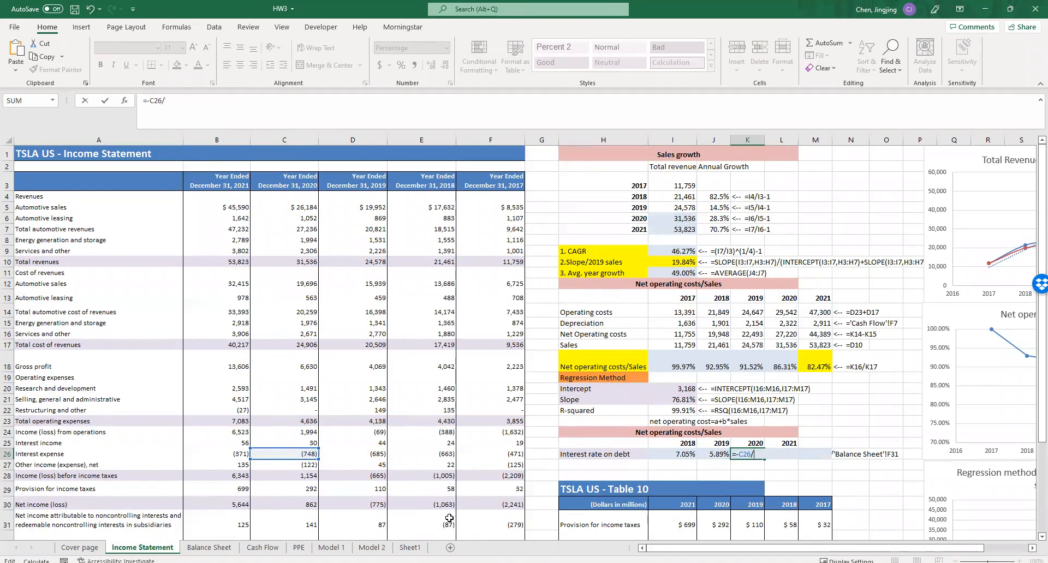
click(209, 548)
click(279, 355)
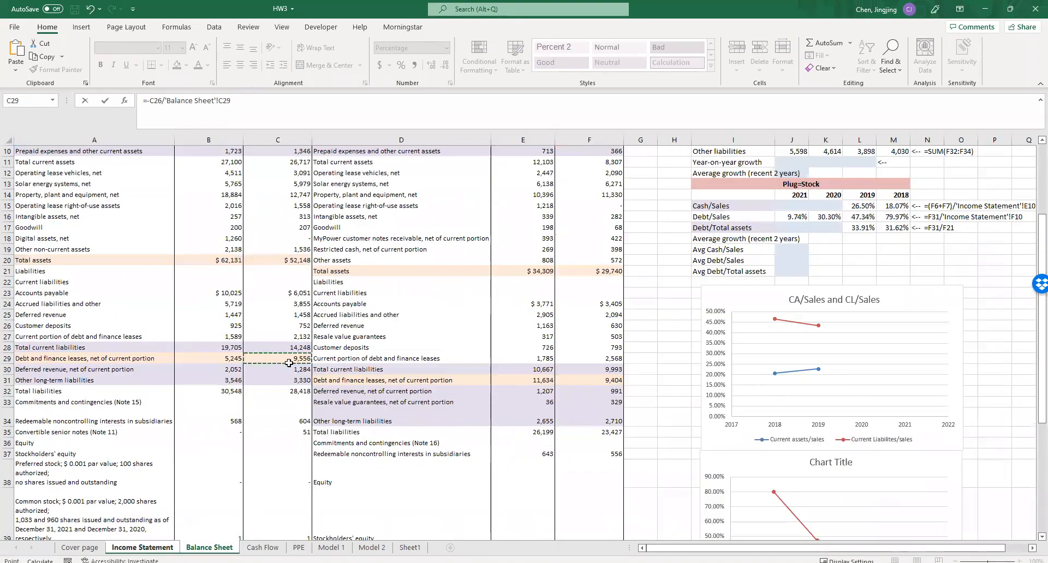
scroll(289, 360, up, 3)
key(Return)
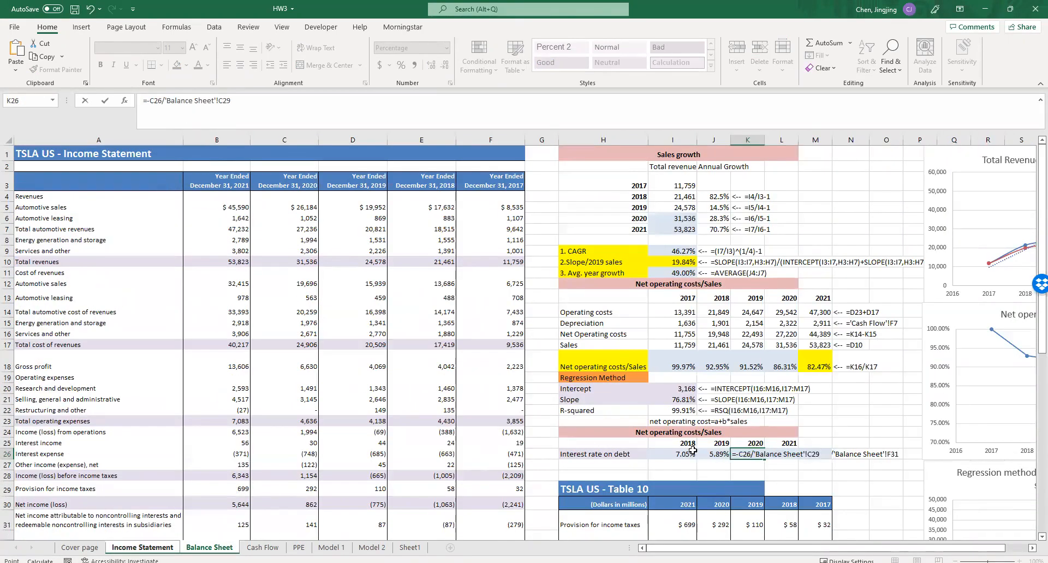
- Correct the 2021 Interest rate on debt formula in L26 to =-B26/'Balance Sheet'!B29
double_click(786, 455)
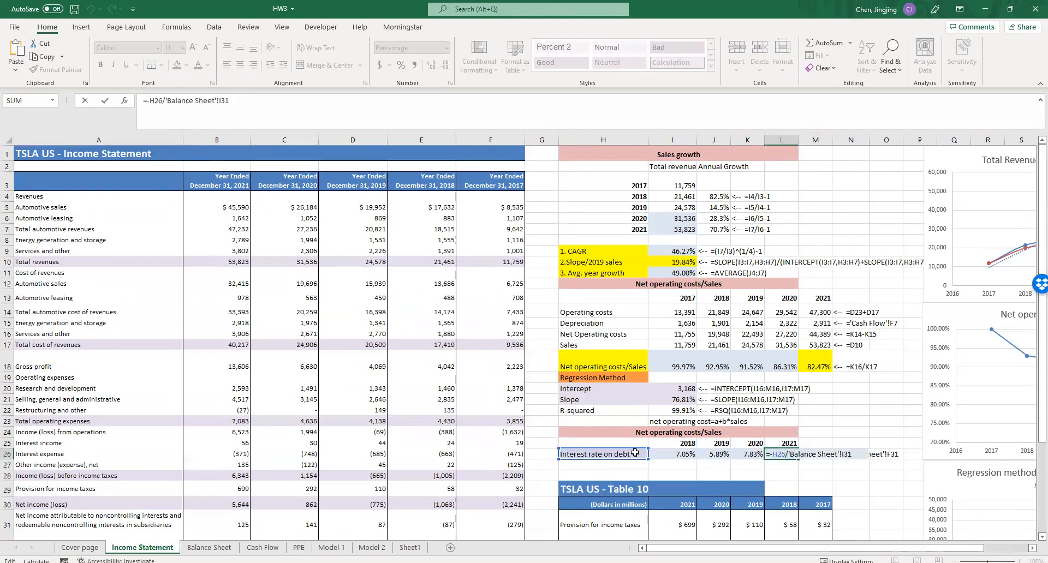
click(232, 465)
click(231, 477)
click(232, 465)
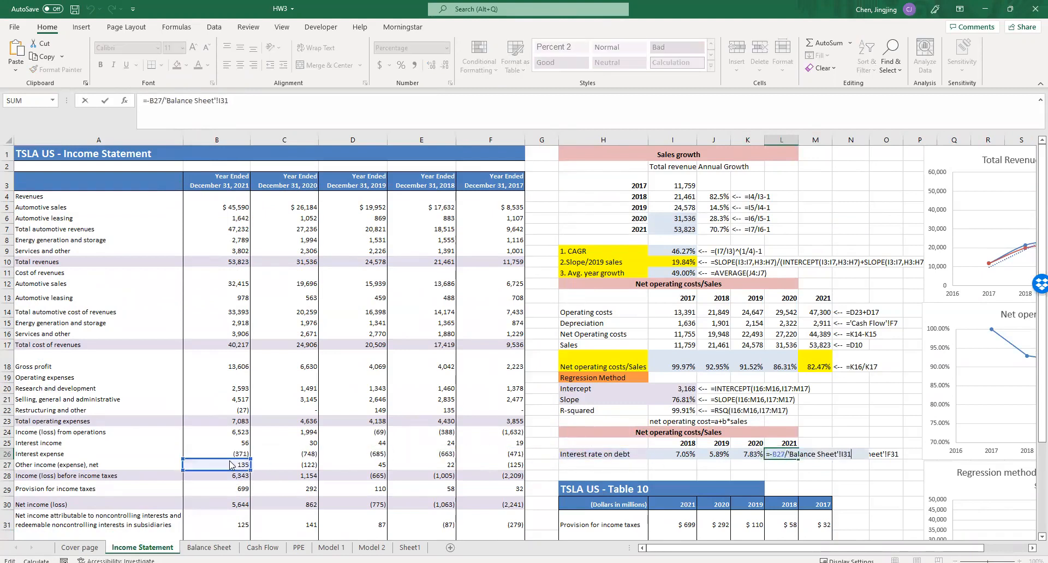
click(232, 455)
drag(851, 454, 793, 455)
key(BackSpace)
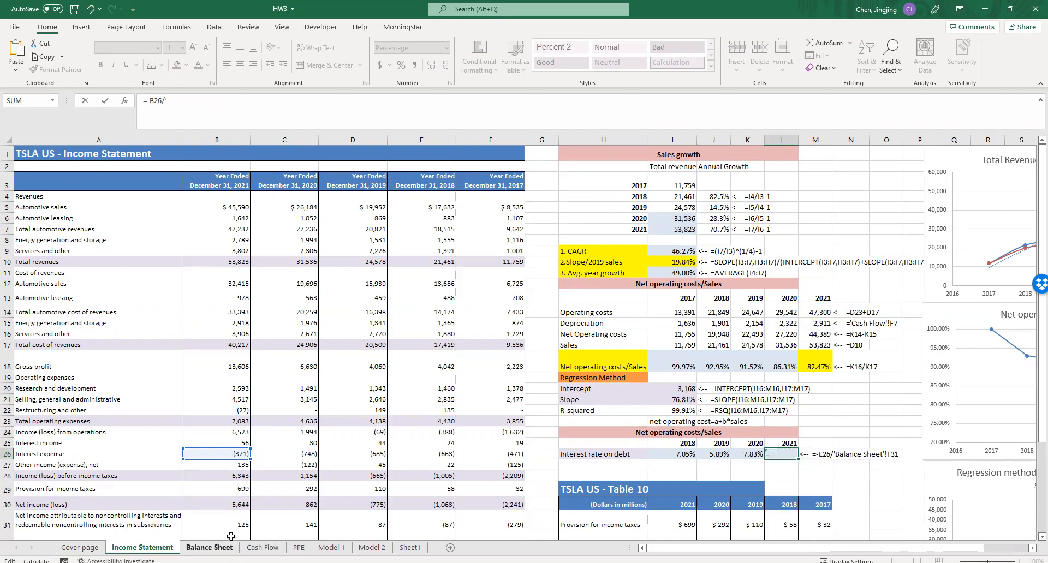
click(209, 548)
click(218, 457)
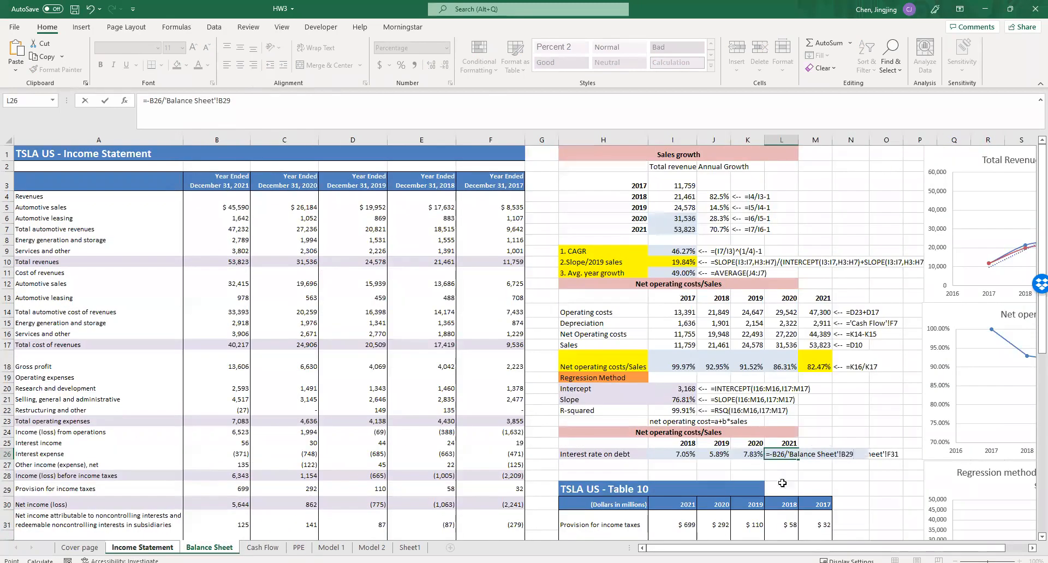
key(Return)
- Review the interest rates in I26:L26 and apply yellow fill to the 2021 rate in L26
click(823, 480)
drag(931, 548, 1004, 545)
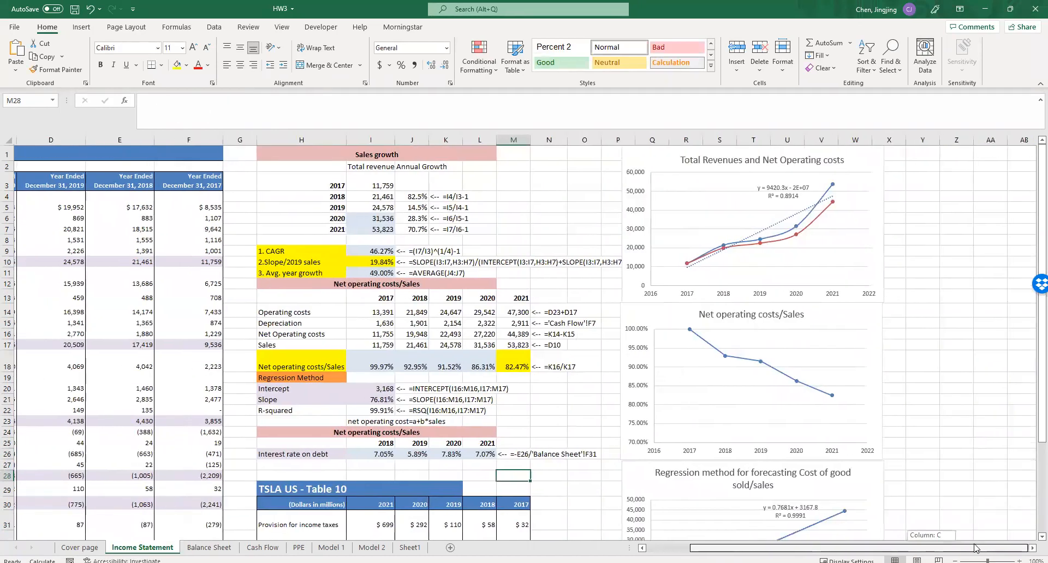
scroll(868, 489, down, 3)
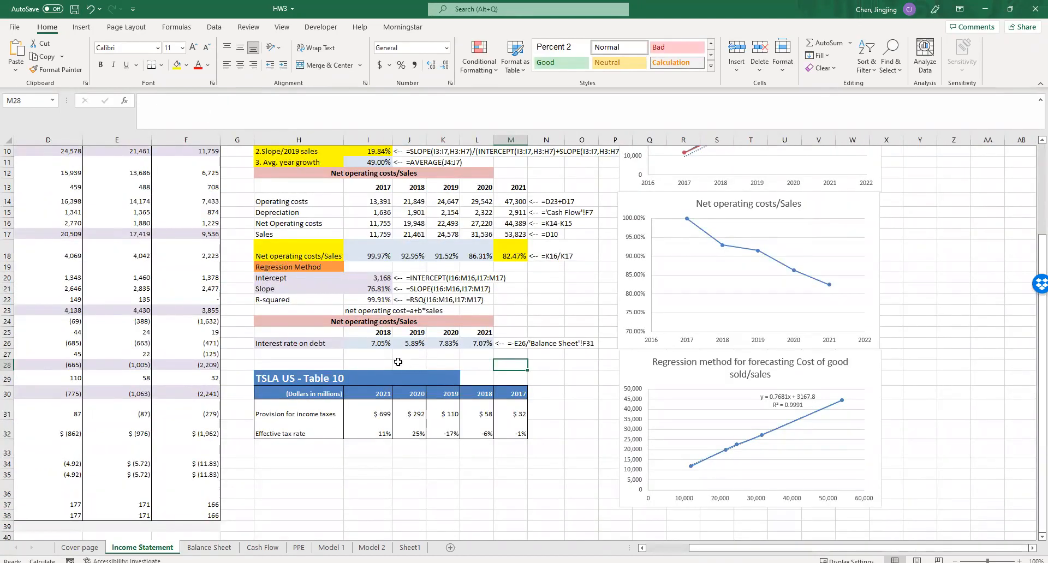
drag(381, 344, 480, 344)
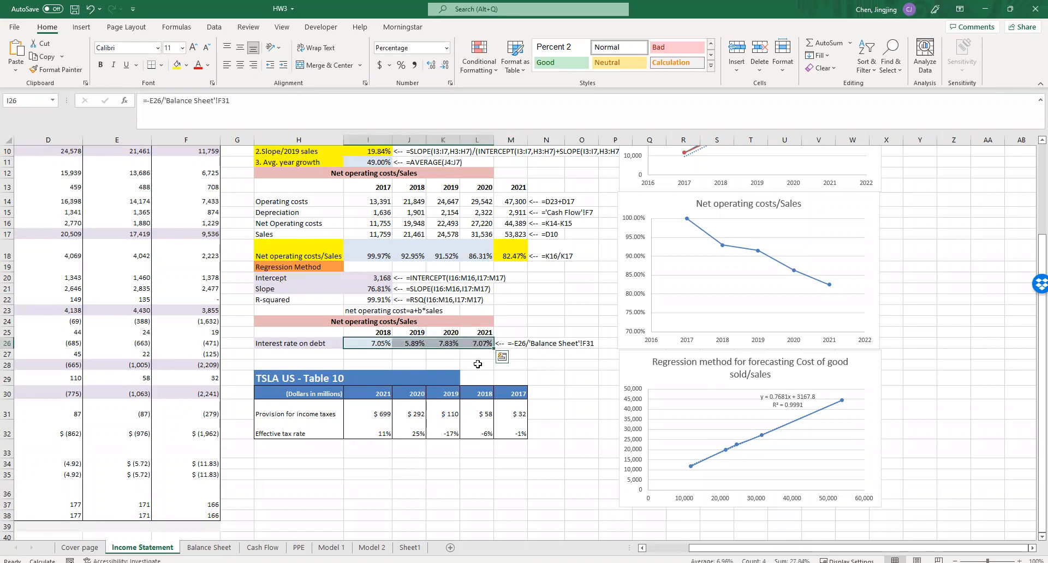
click(477, 355)
click(486, 344)
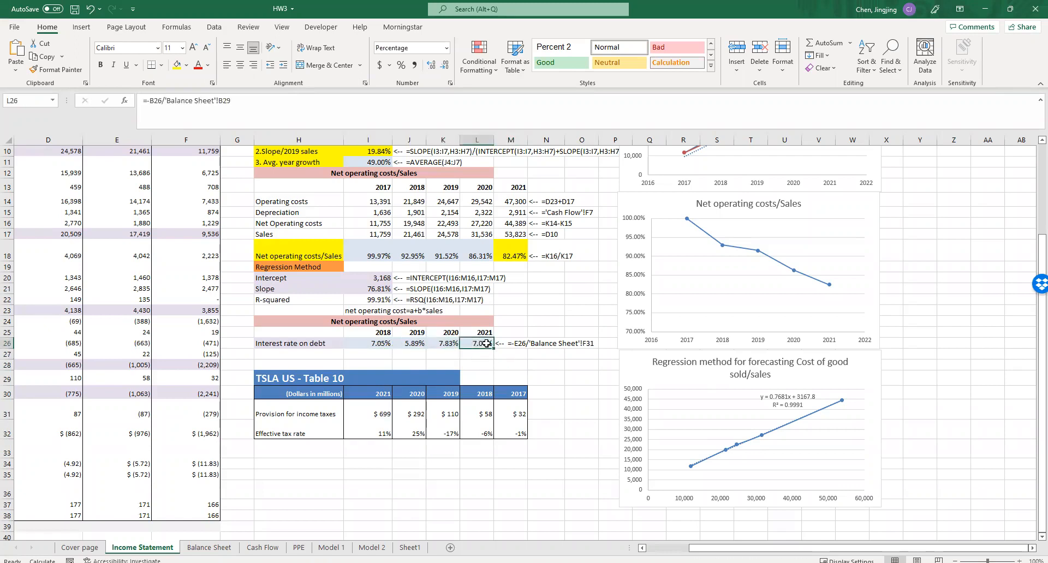
click(177, 66)
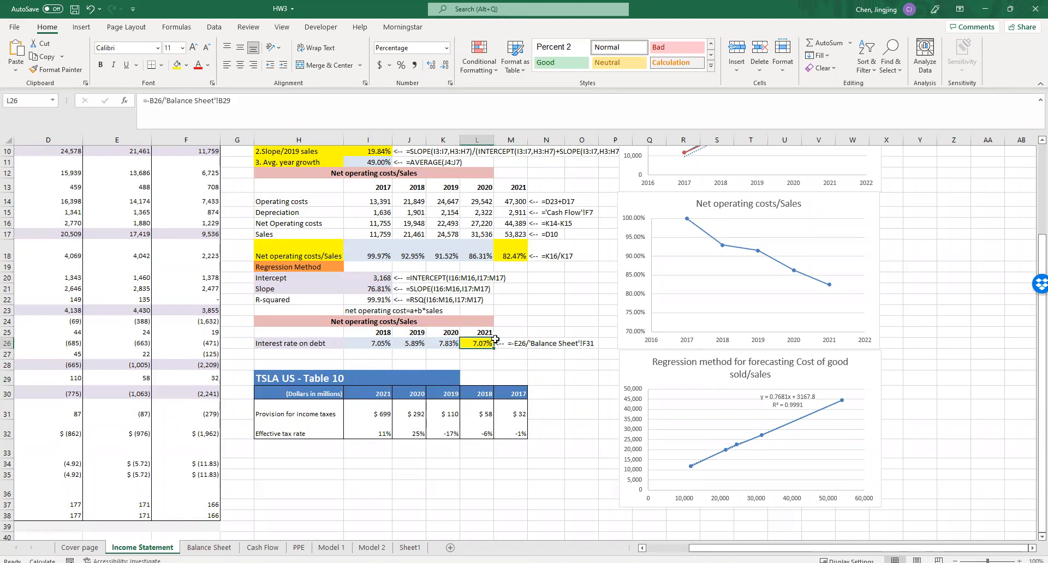
- On the Balance Sheet sheet, copy the 2019 Current assets/sales formula in L3 to the 2020 and 2021 cells K3 and J3
click(209, 547)
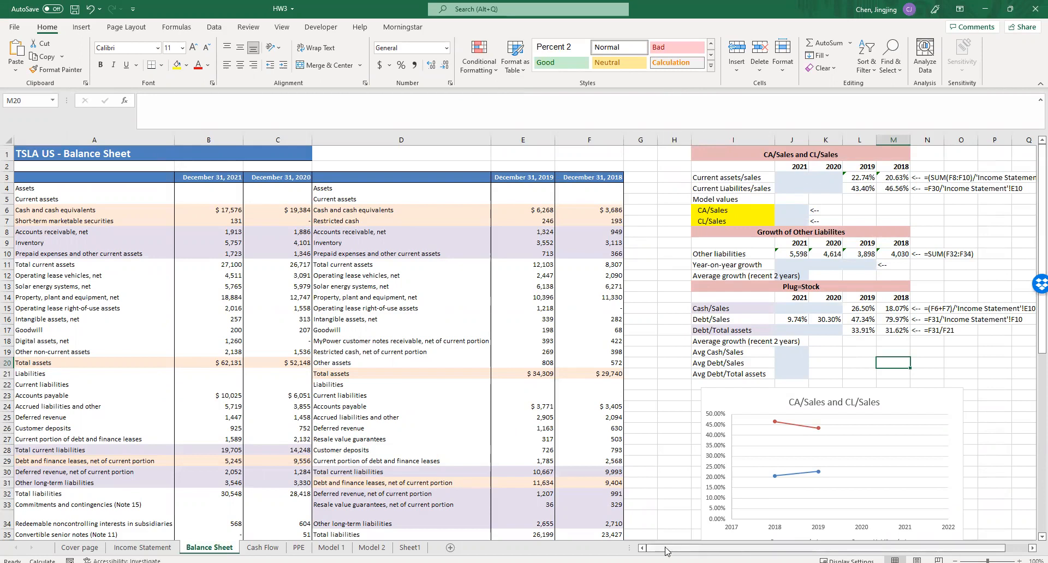
click(861, 178)
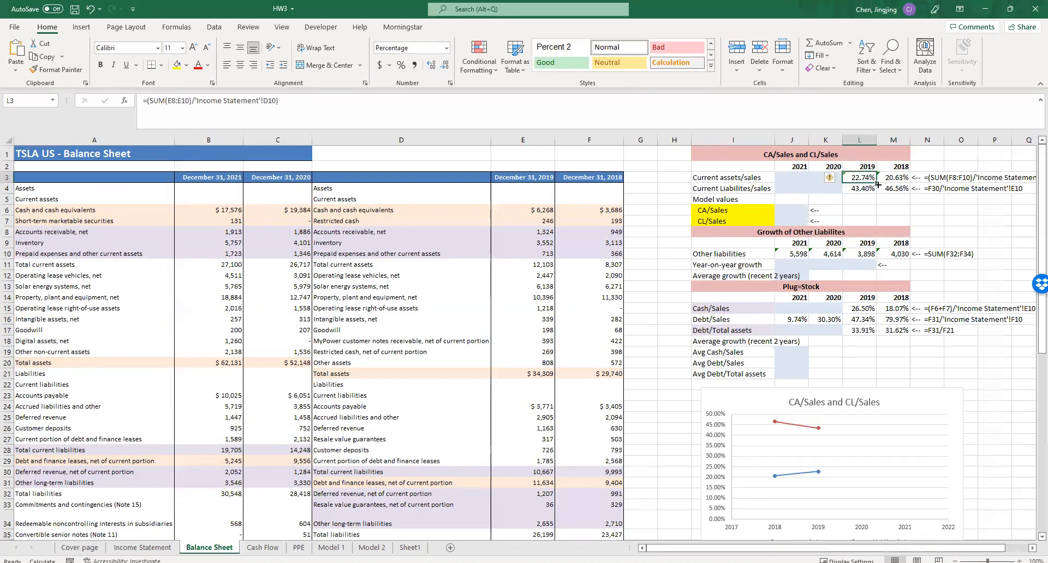
mouse_move(869, 181)
mouse_down()
mouse_move(788, 182)
mouse_move(825, 178)
mouse_up()
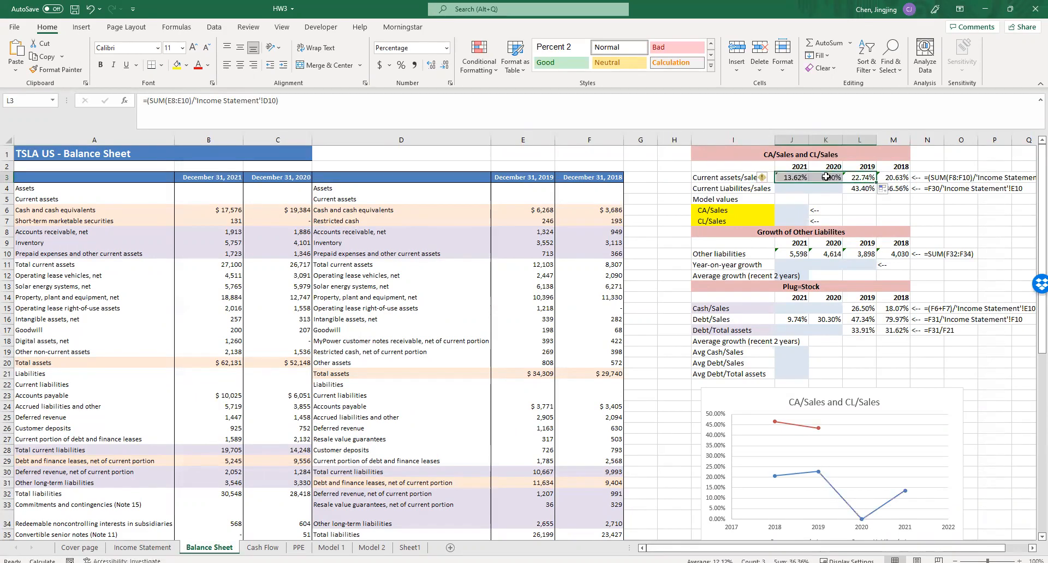
- Correct the 2020 Current assets/sales formula in K3 to sum C8:C10, divided by 'Income Statement'!C10
double_click(825, 179)
drag(312, 234, 293, 234)
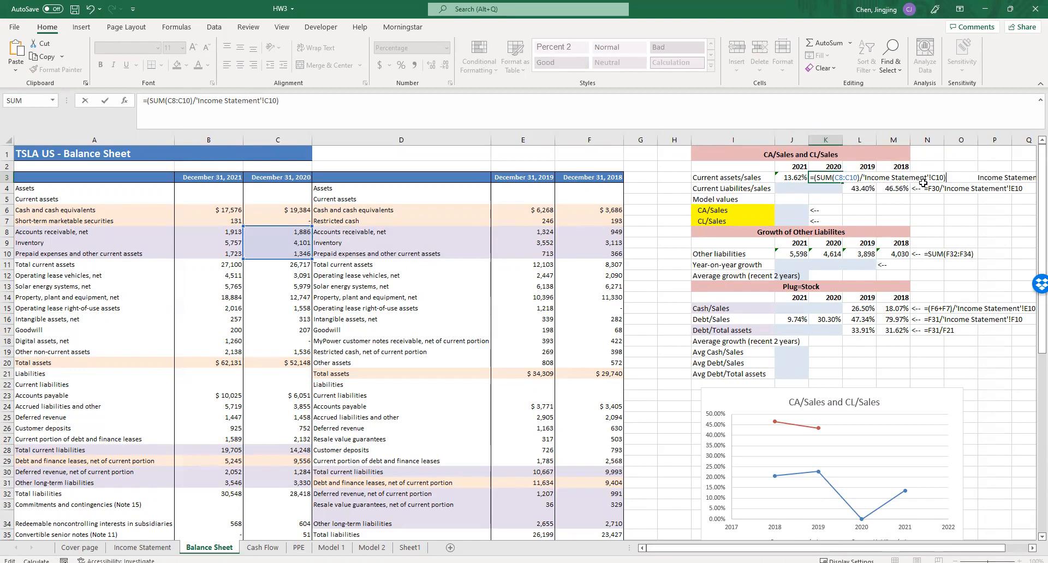
key(ctrl+Return)
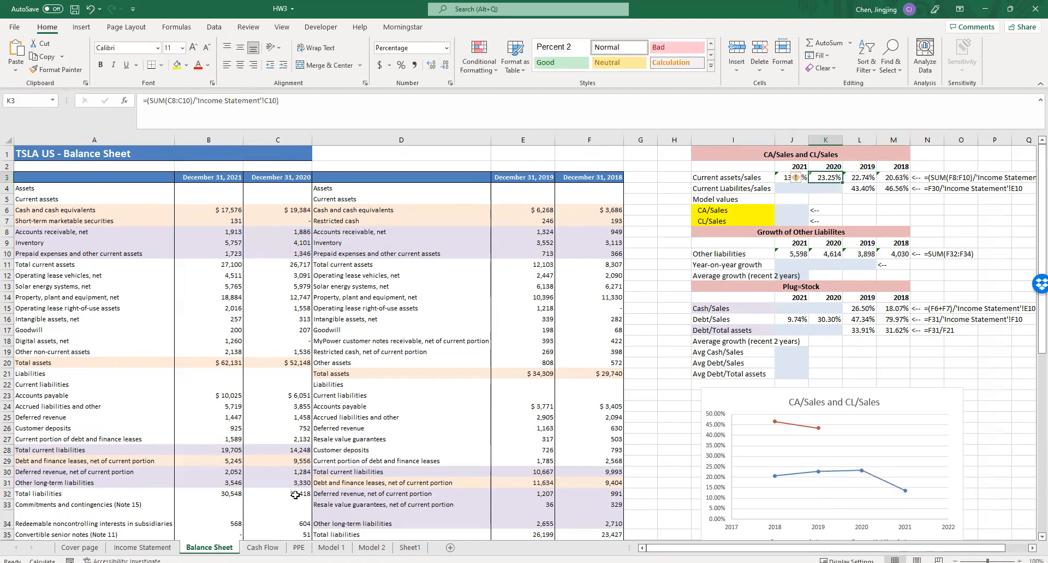
- Check the 2020 Total revenues cell C10 on the Income Statement sheet against the reference used in the ratio
click(154, 550)
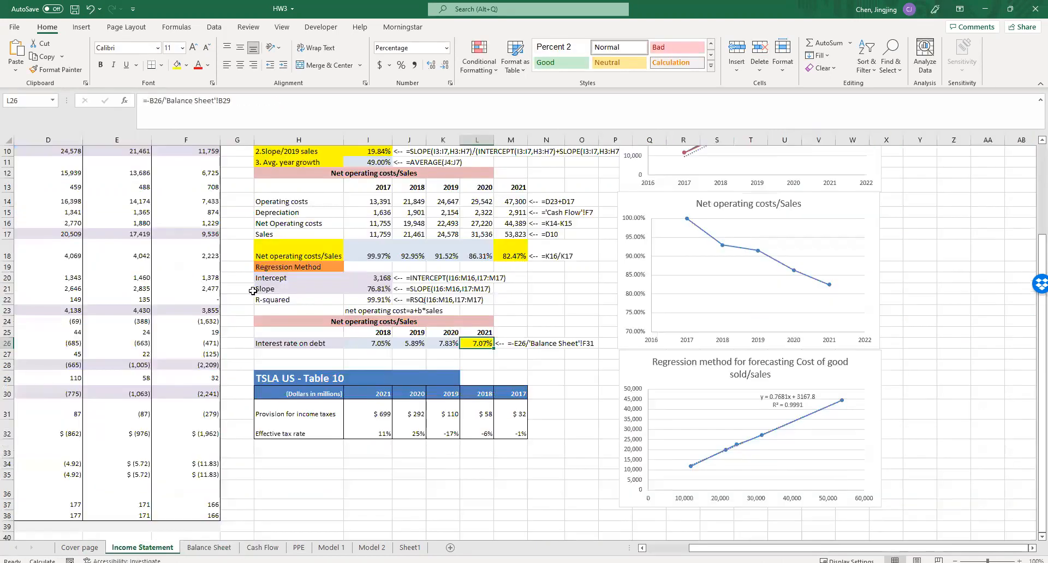
scroll(288, 260, up, 3)
scroll(287, 260, left, 3)
click(287, 260)
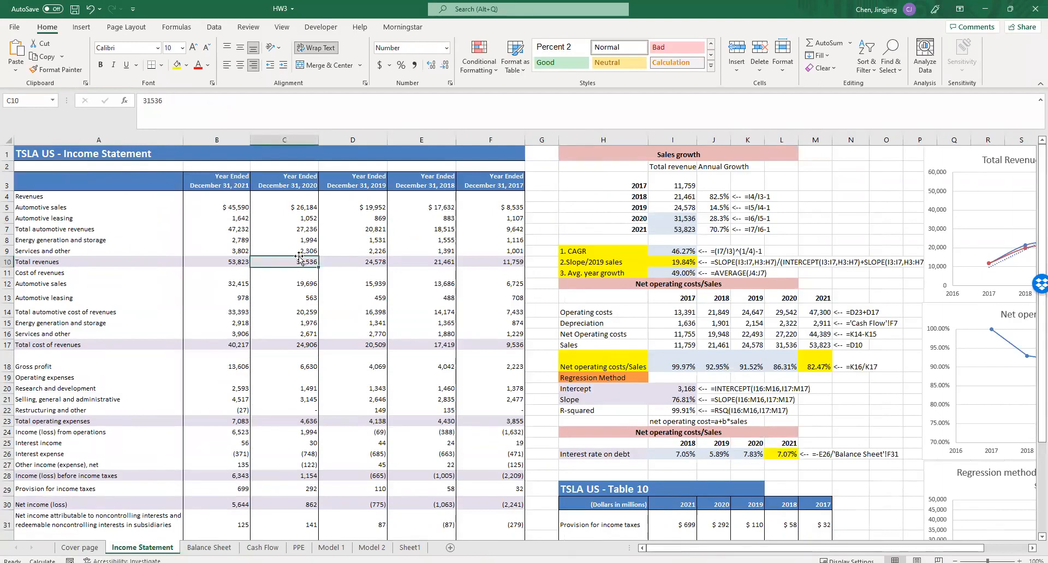
- Back on the Balance Sheet sheet, correct the 2021 Current assets/sales formula in J3 to sum B8:B10, divided by 'Income Statement'!B10
click(240, 551)
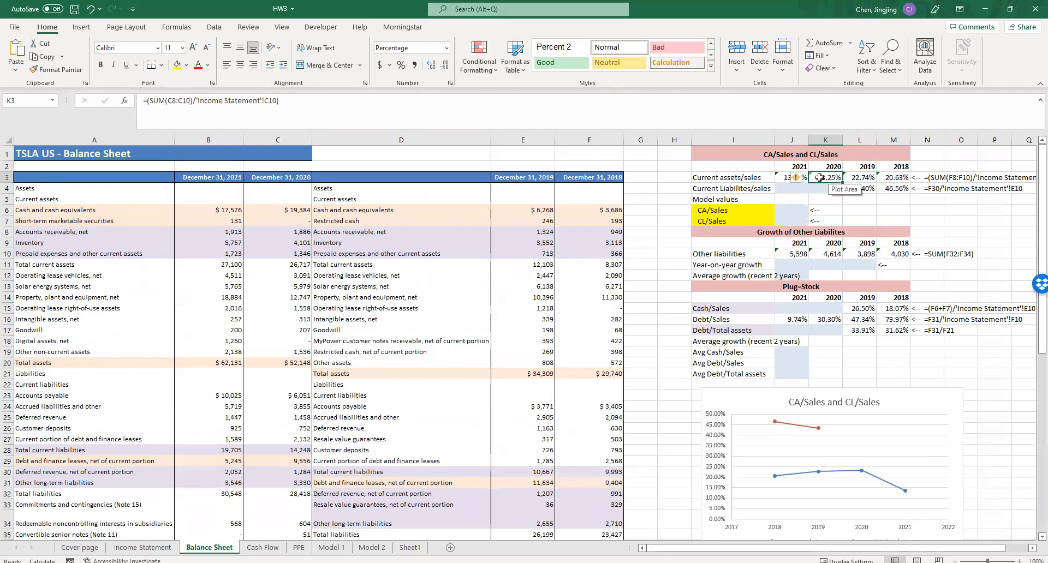
double_click(788, 178)
drag(299, 254, 228, 242)
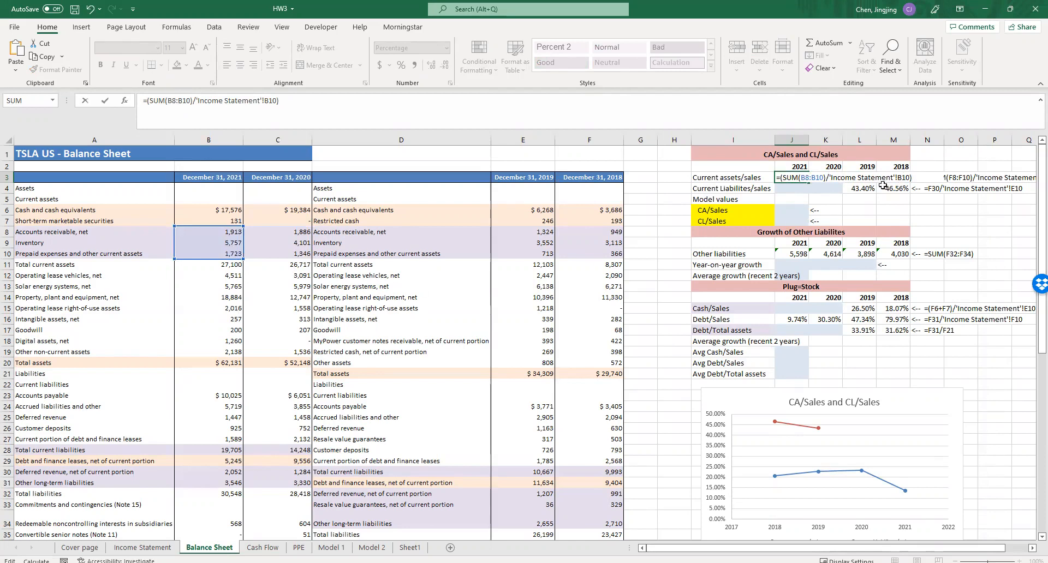
click(850, 187)
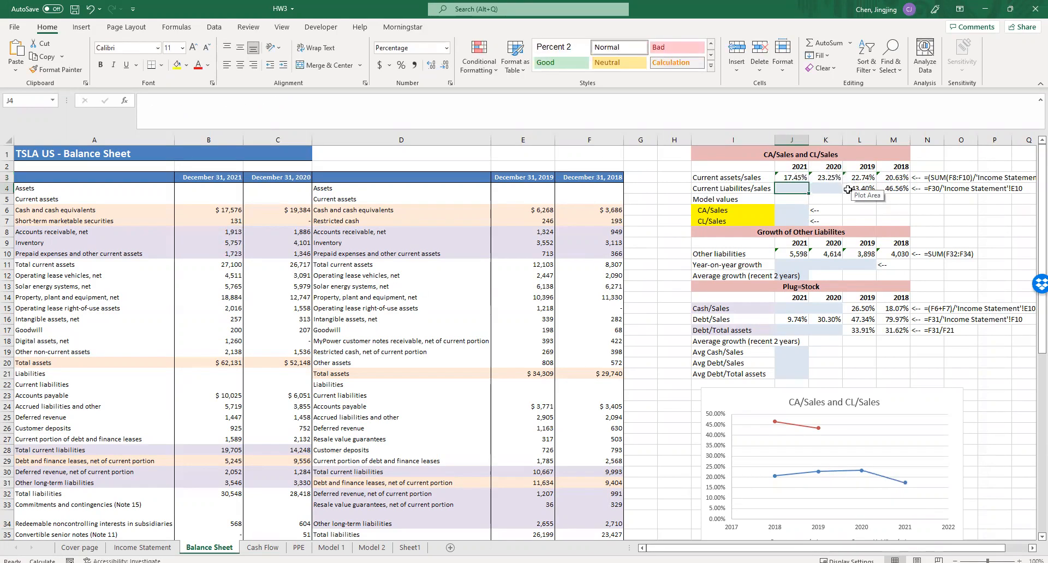
- Copy the 2019 Current Liabilities/sales formula in L4 to K4 and J4, and correct the 2020 formula in K4 to =C28/'Income Statement'!C10
drag(875, 193, 801, 191)
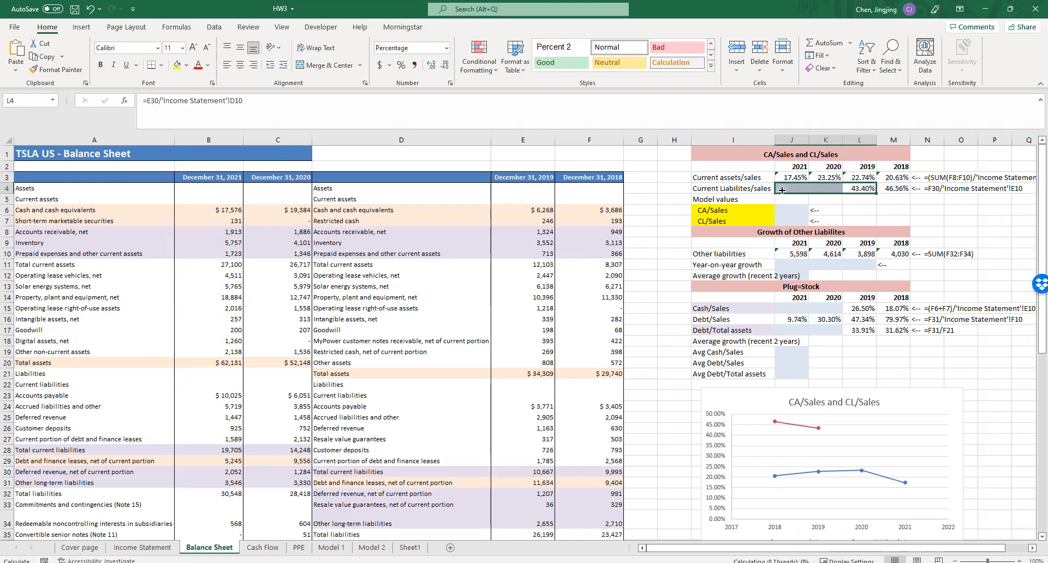
double_click(829, 189)
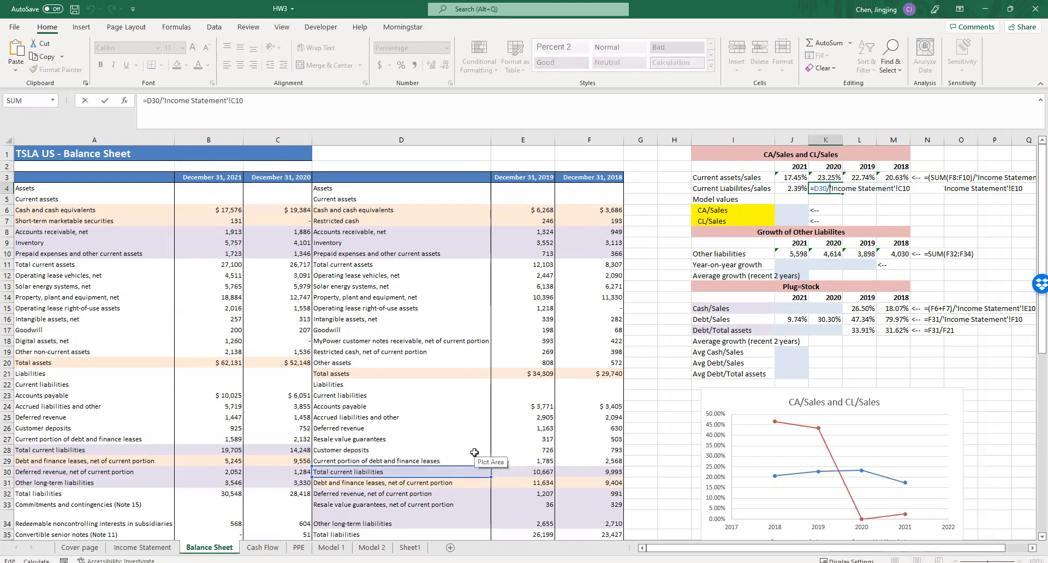
drag(468, 468, 299, 450)
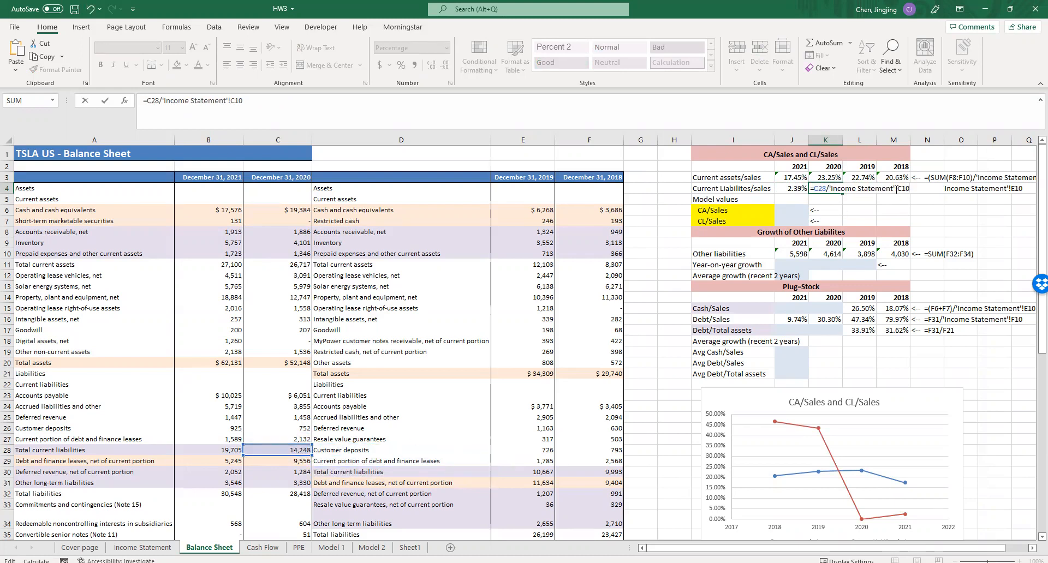
key(Return)
- Correct the 2021 Current Liabilities/sales formula in J4 to =B28/'Income Statement'!B10, using Total current liabilities
double_click(798, 189)
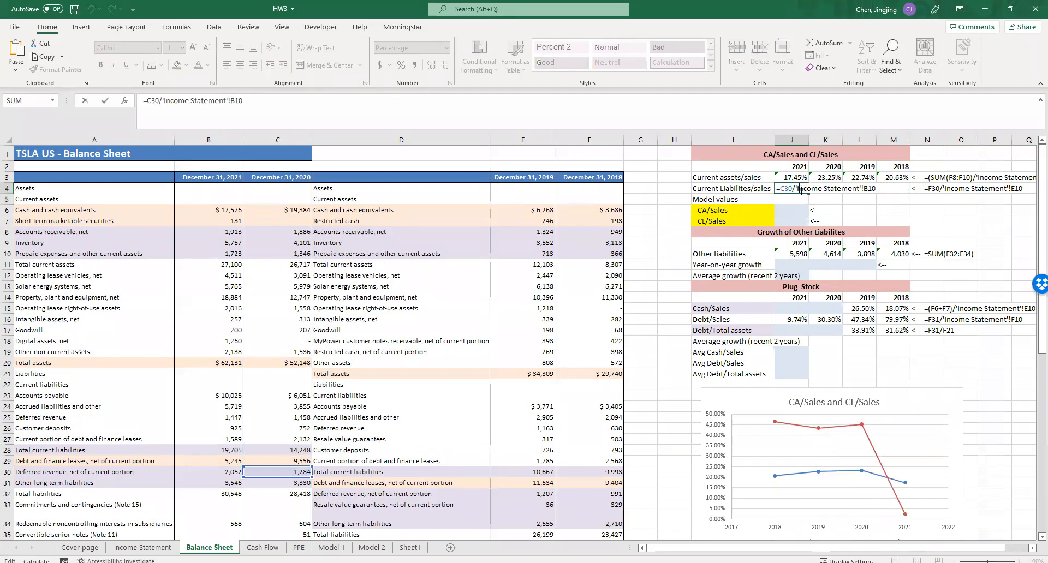
drag(294, 463, 225, 452)
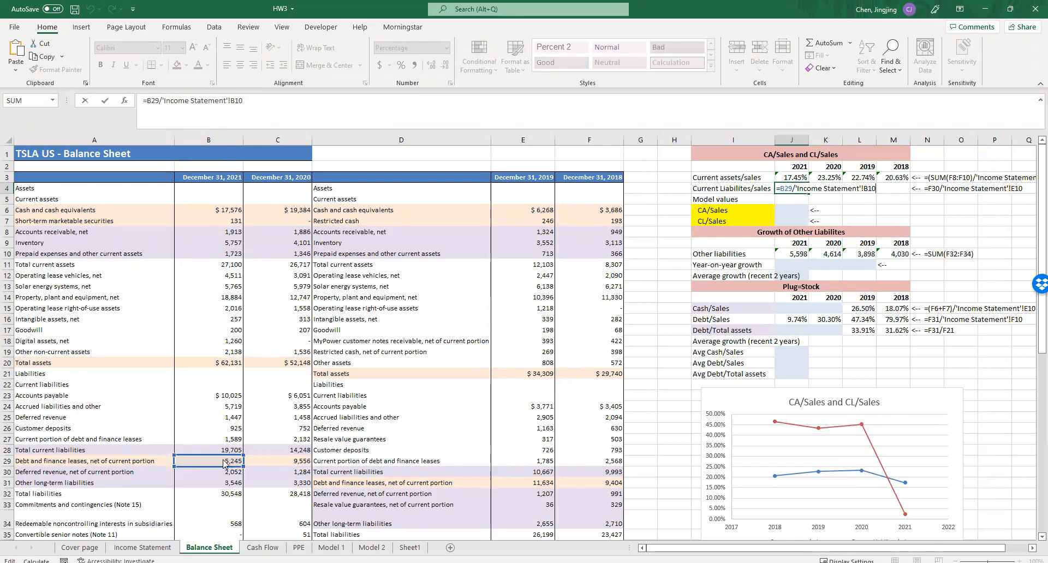
key(Return)
double_click(798, 189)
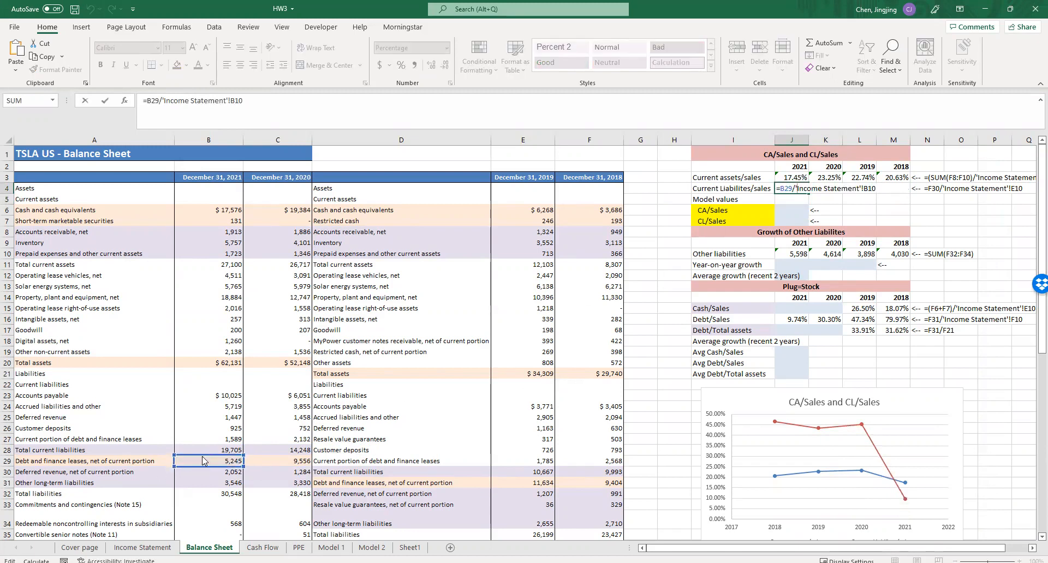
drag(202, 458, 203, 447)
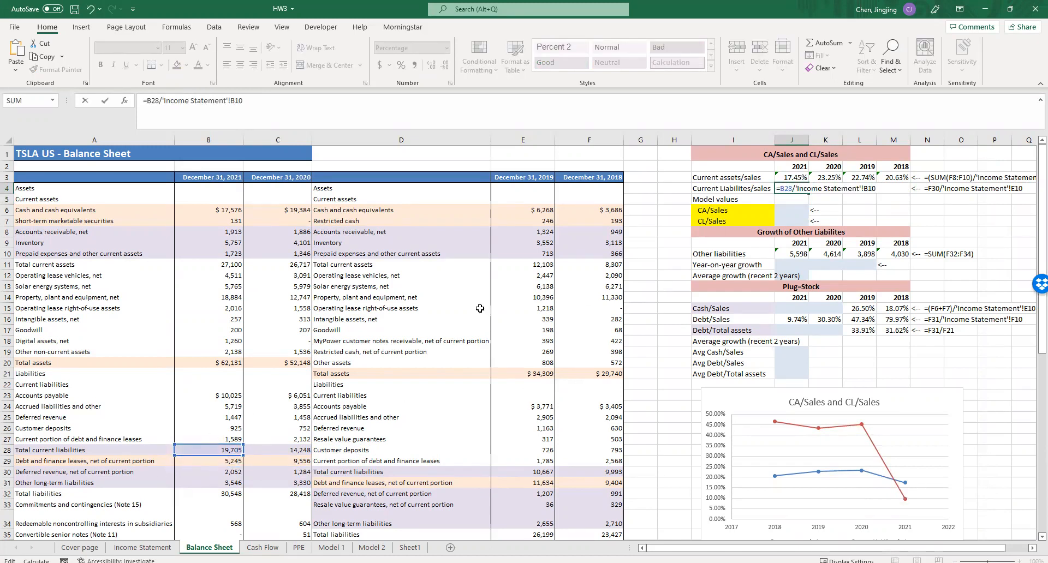
key(Return)
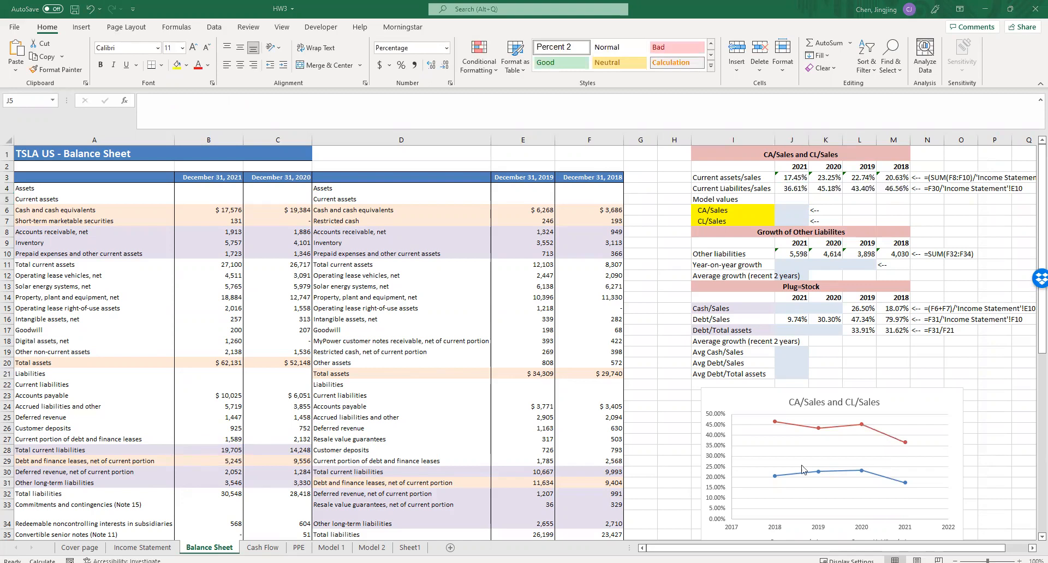
- Calculate the CA/Sales model value in J6 as the average of the 2018 to 2021 ratios, =AVERAGE(J3:M3)
click(795, 211)
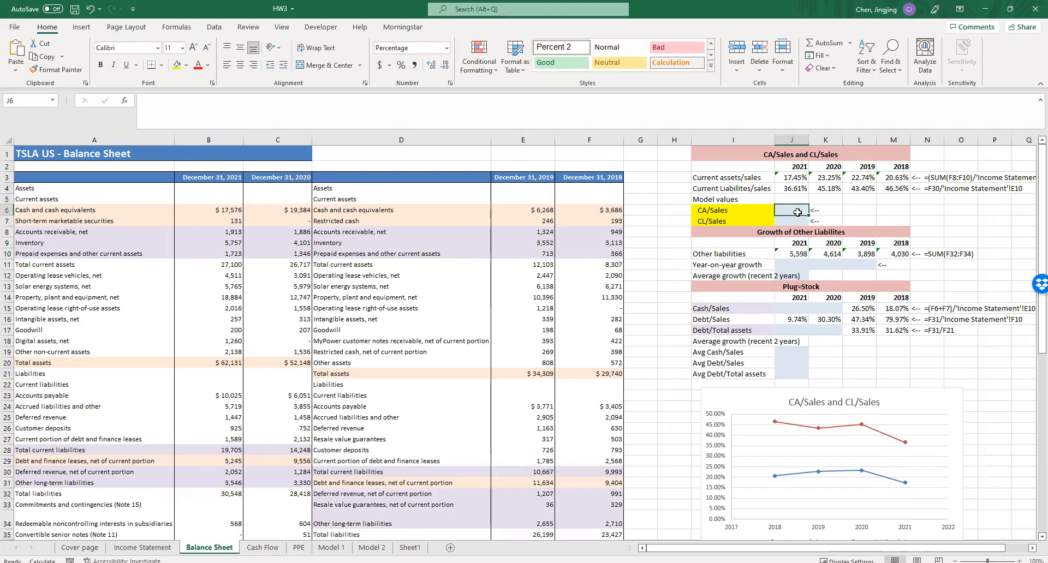
scroll(797, 431, down, 2)
scroll(928, 373, up, 2)
text(=)
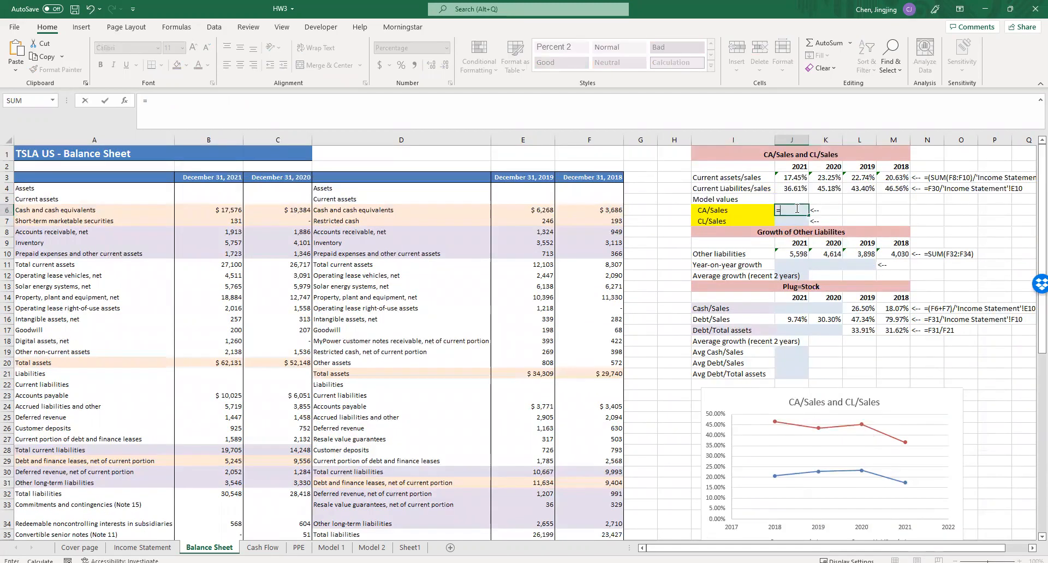
text(average)
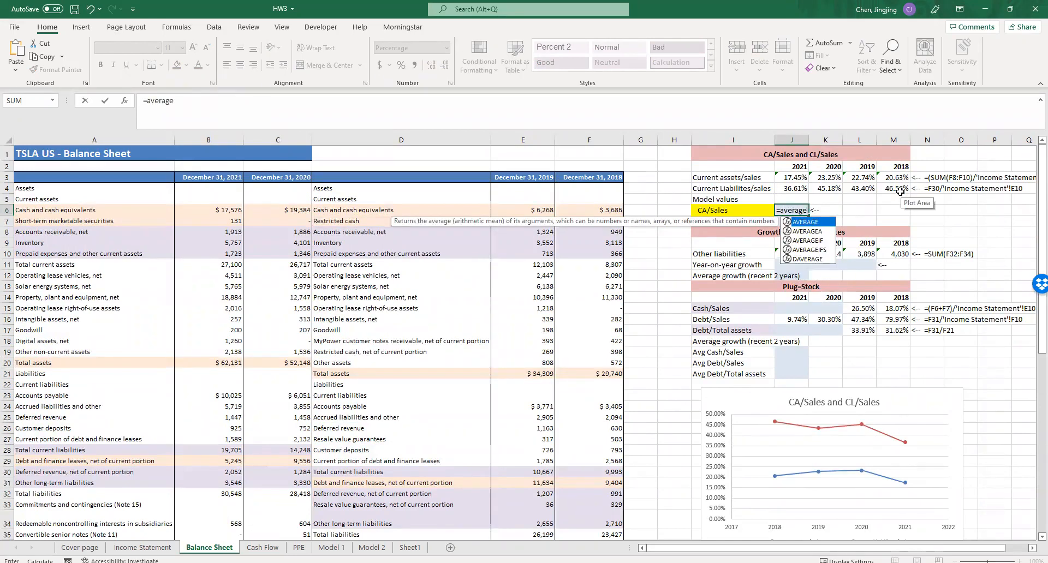
double_click(805, 222)
drag(791, 178, 906, 185)
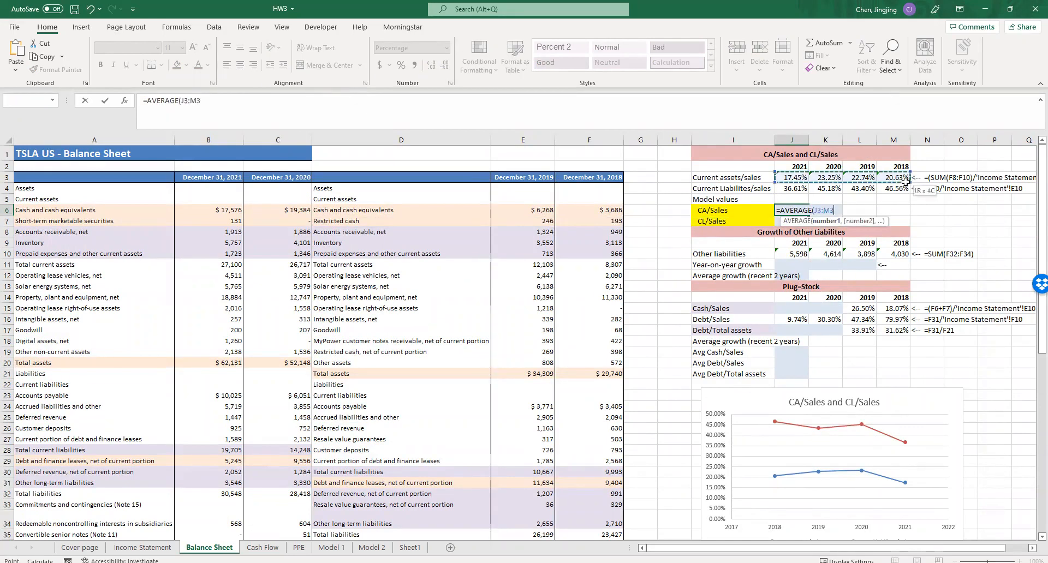
key(Return)
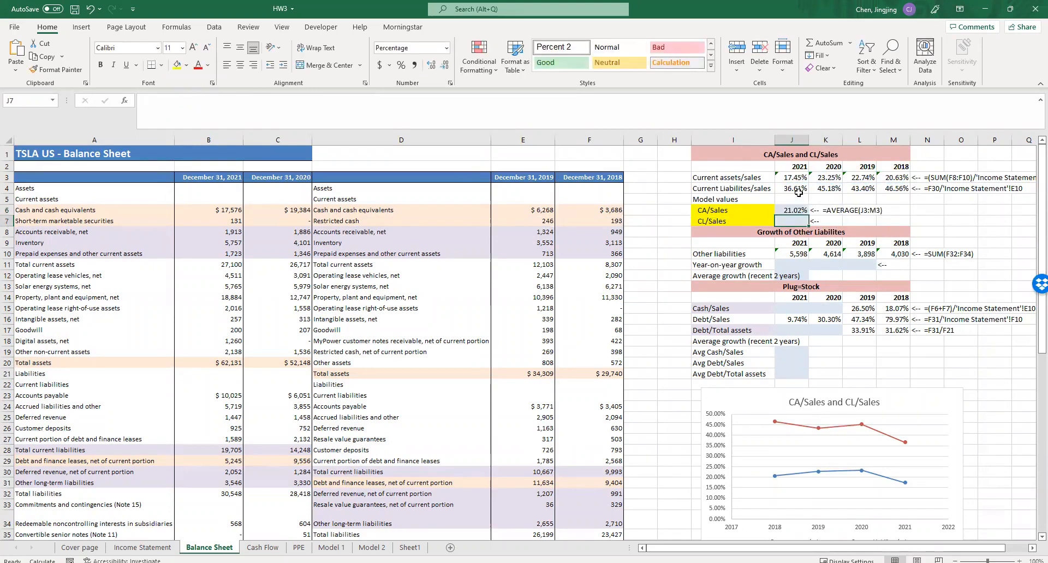
- Calculate the CL/Sales model value in J7 as the average of the four yearly ratios, =AVERAGE(J4:M4)
text(=average)
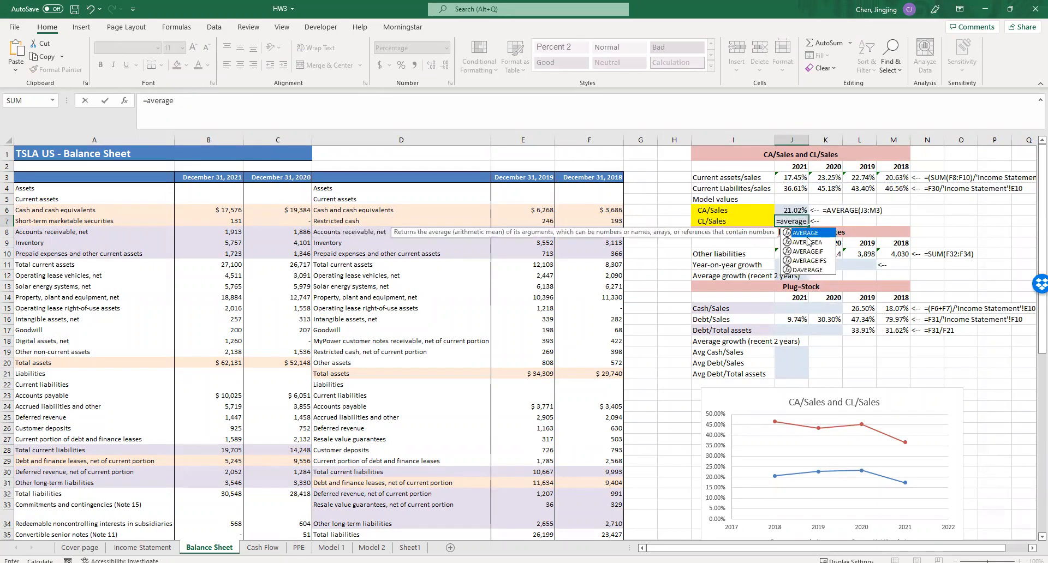
double_click(805, 233)
drag(792, 188, 889, 190)
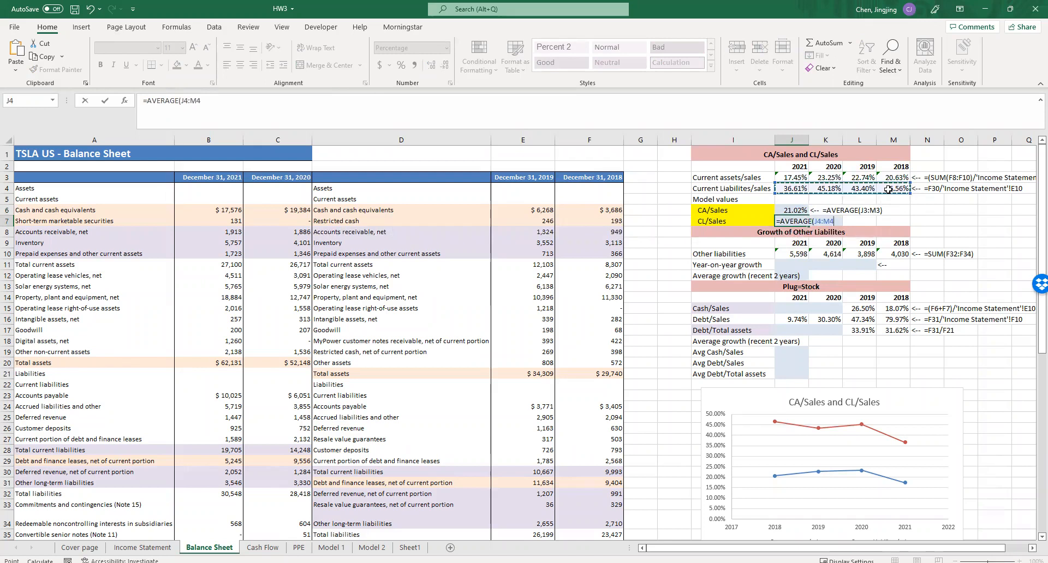
key(Return)
click(947, 233)
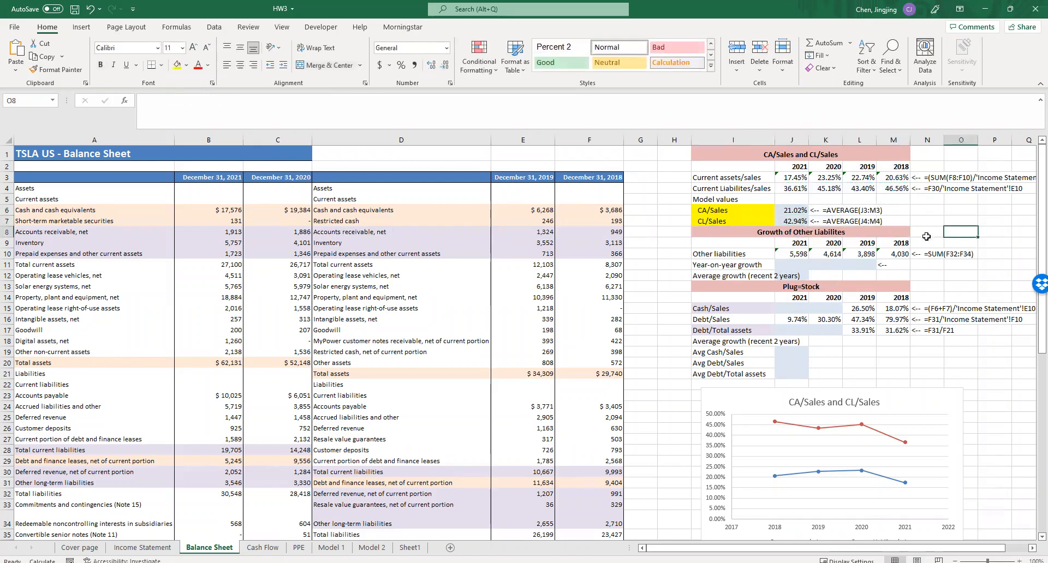
click(795, 268)
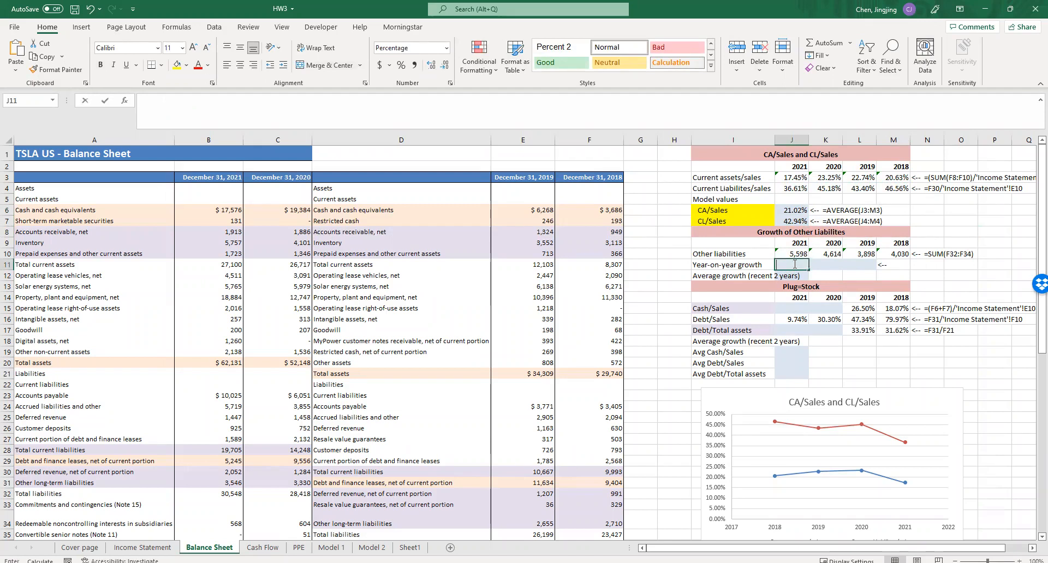
click(830, 274)
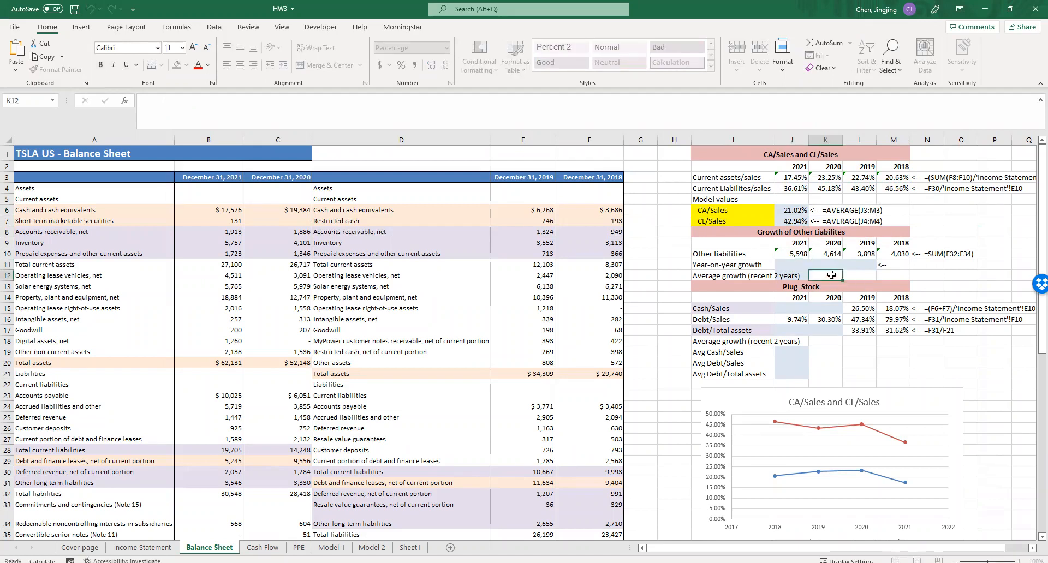
click(798, 265)
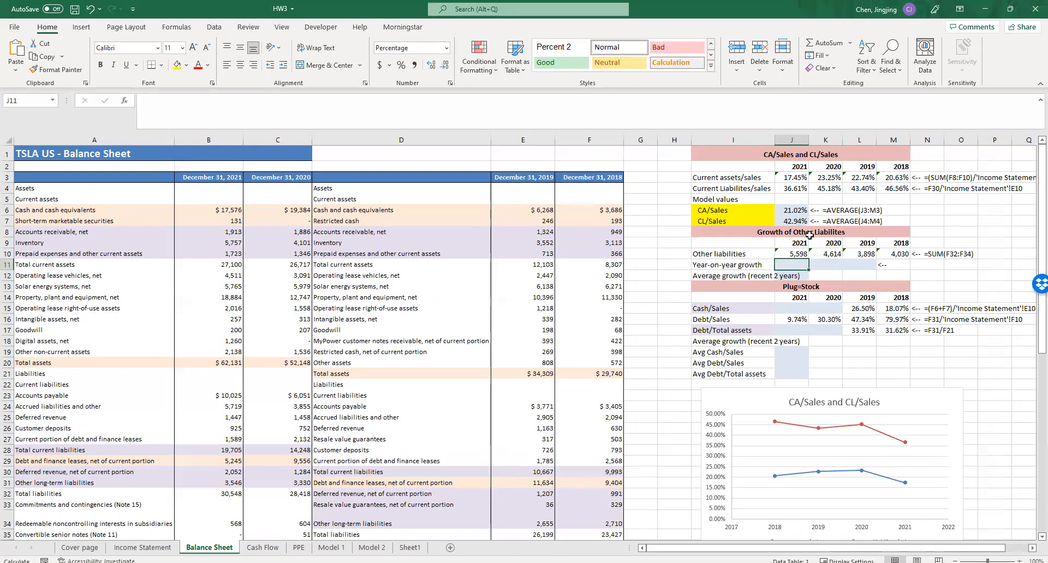
double_click(802, 264)
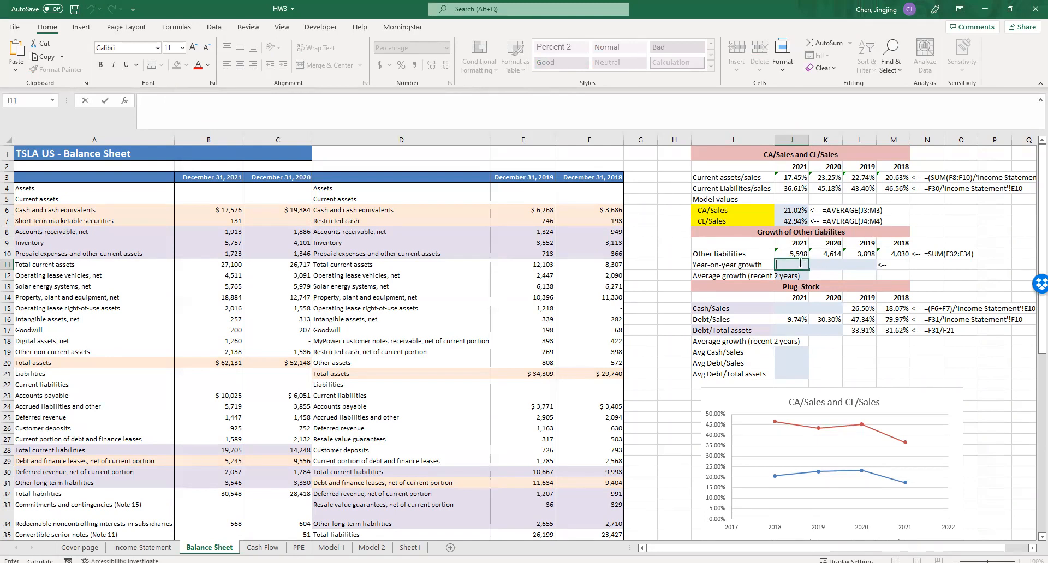
- Calculate the 2019 year-on-year growth of other liabilities in L11 with the formula =L10/M10-1
click(857, 265)
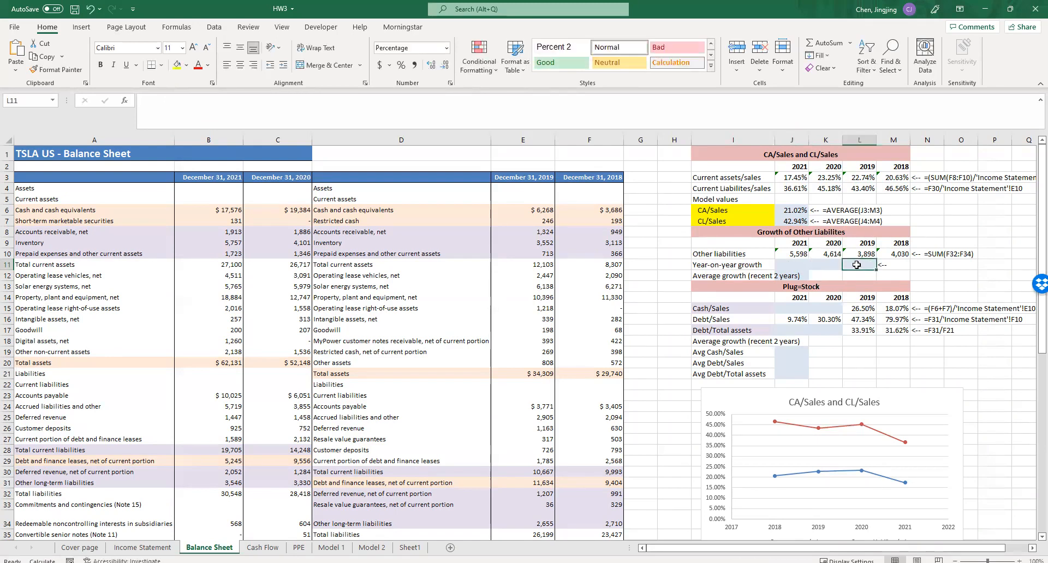
text(=)
click(862, 252)
text(/)
click(890, 254)
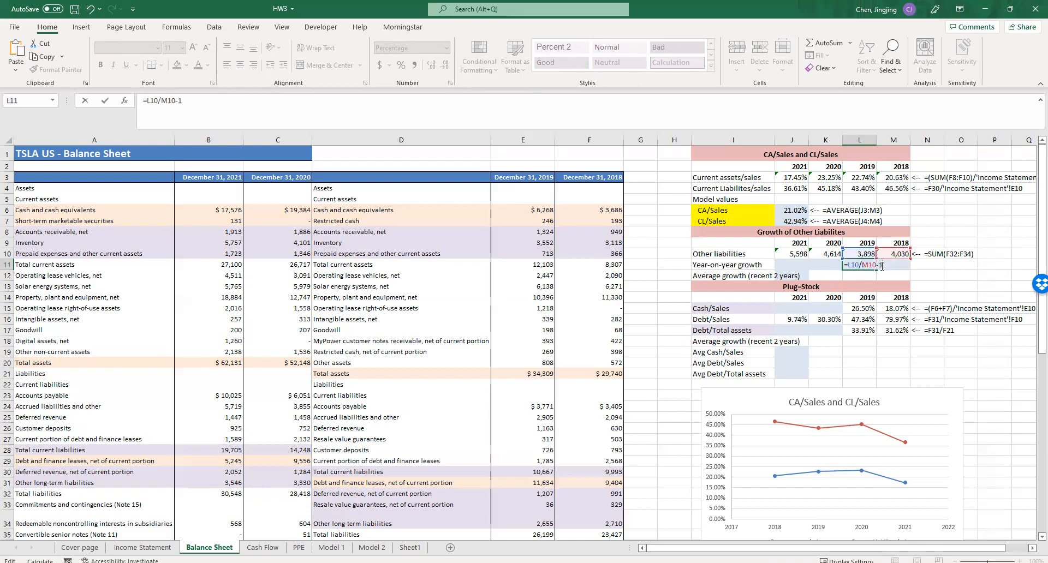
key(Return)
- Copy the year-on-year growth formula from L11 to the 2020 and 2021 cells K11 and J11, and review the three rates
click(861, 264)
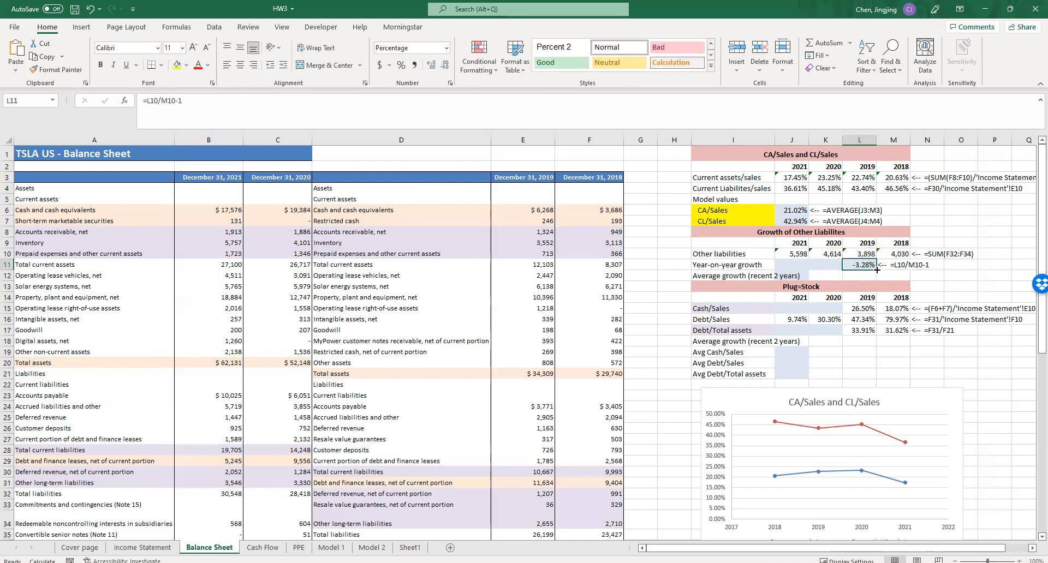
drag(861, 265, 779, 264)
click(834, 274)
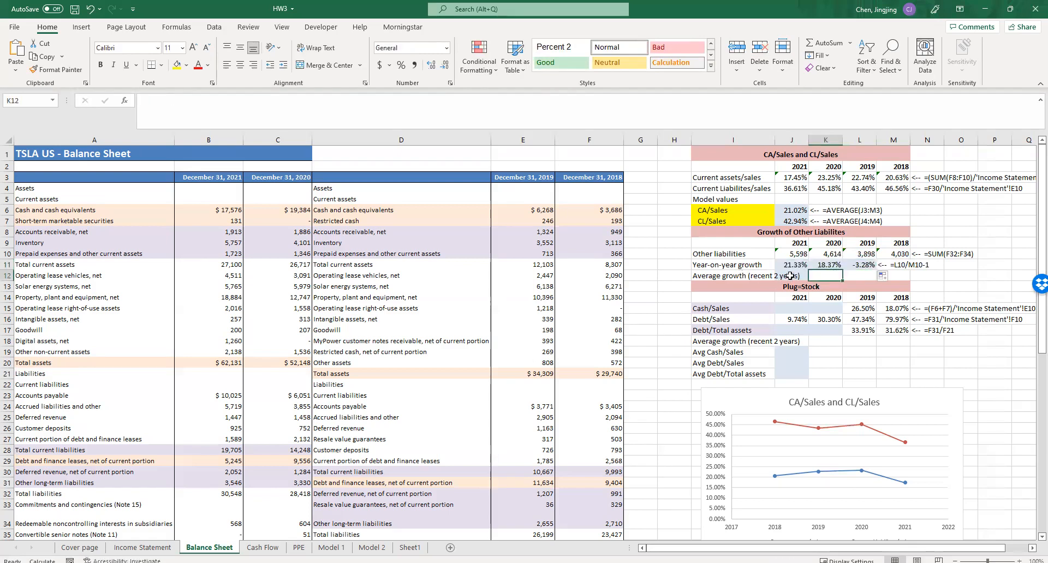
drag(861, 265, 794, 264)
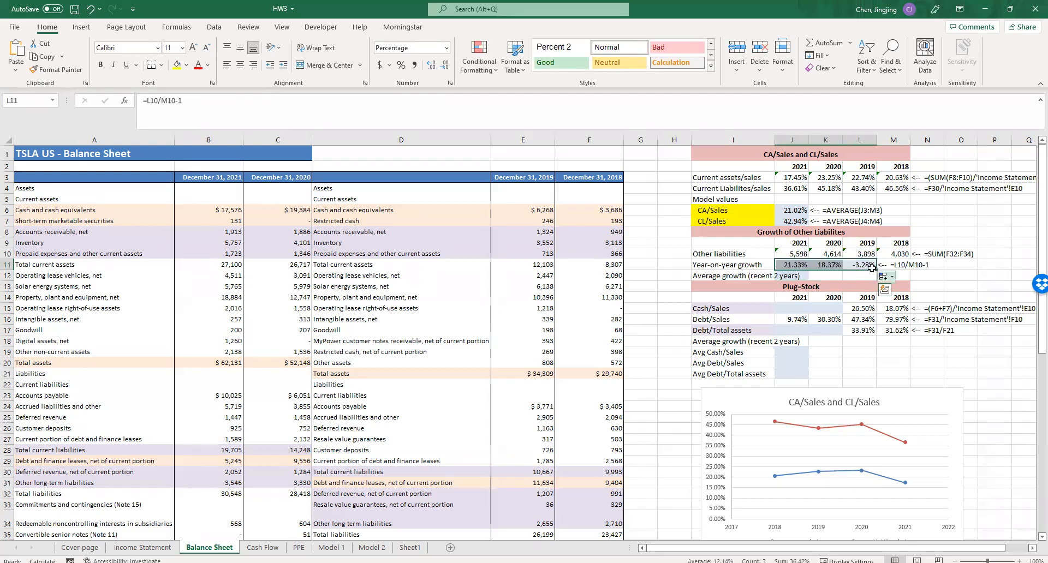
click(800, 265)
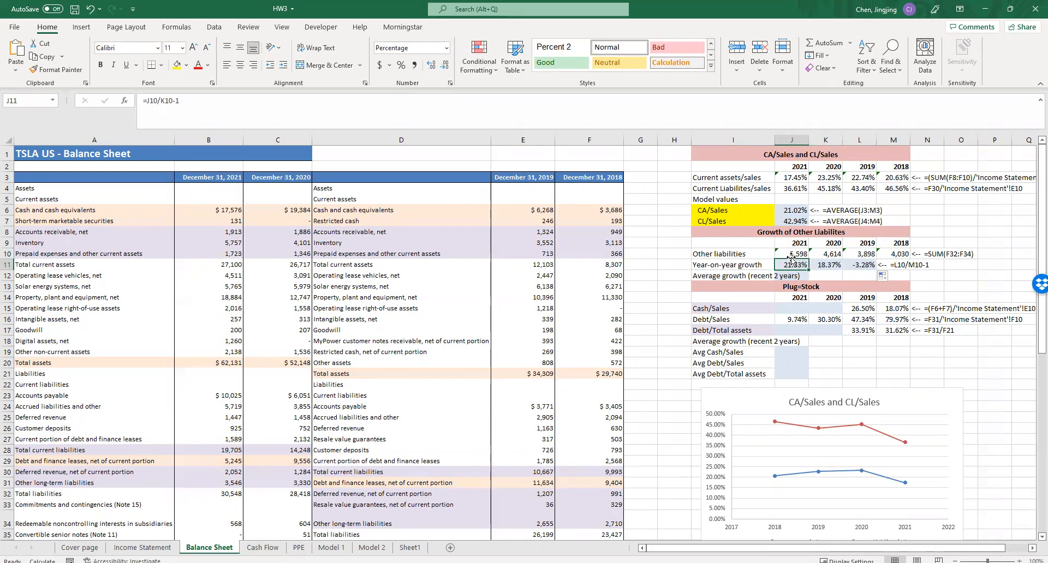
- Calculate the average growth of other liabilities for the two most recent years in J12 as the AVERAGE of J11:K11
click(797, 276)
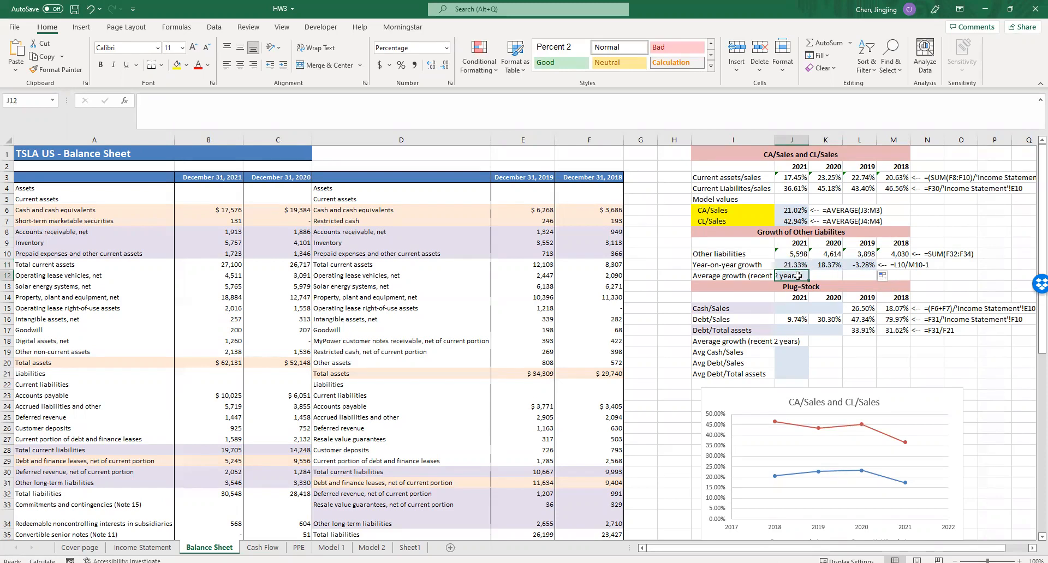
text(=)
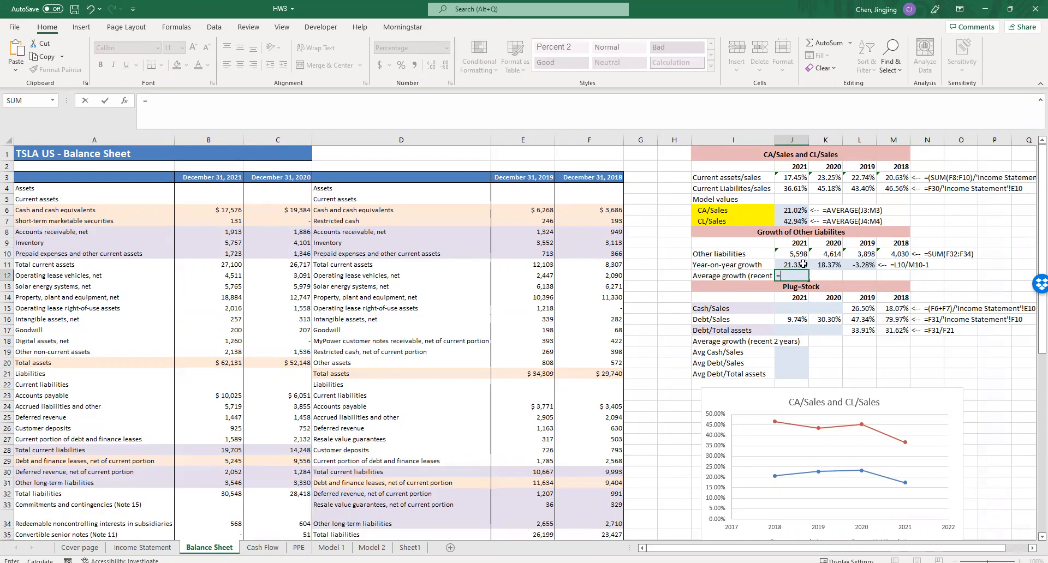
text(AVERAGE()
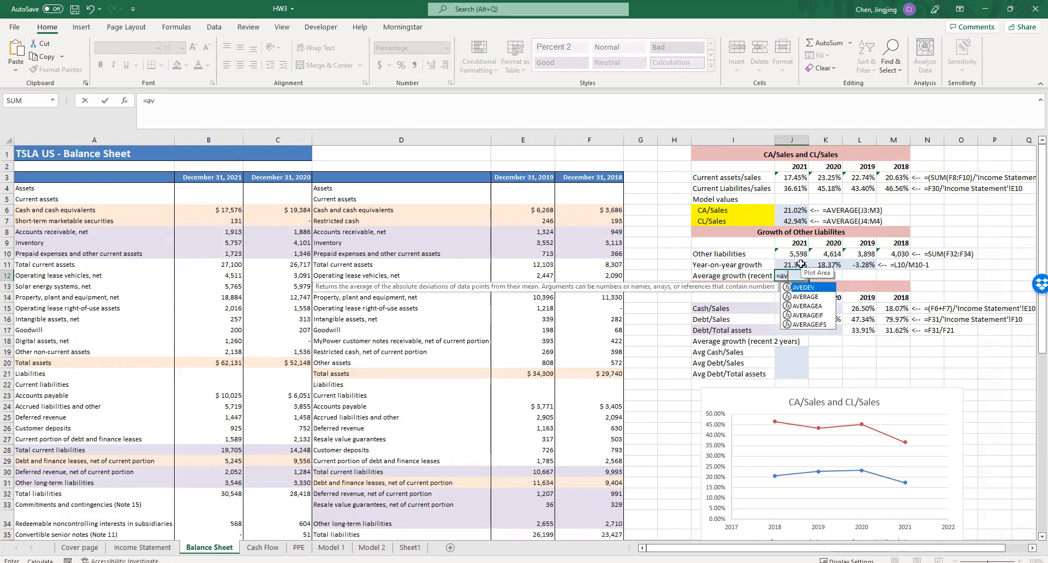
click(807, 264)
drag(807, 265, 825, 265)
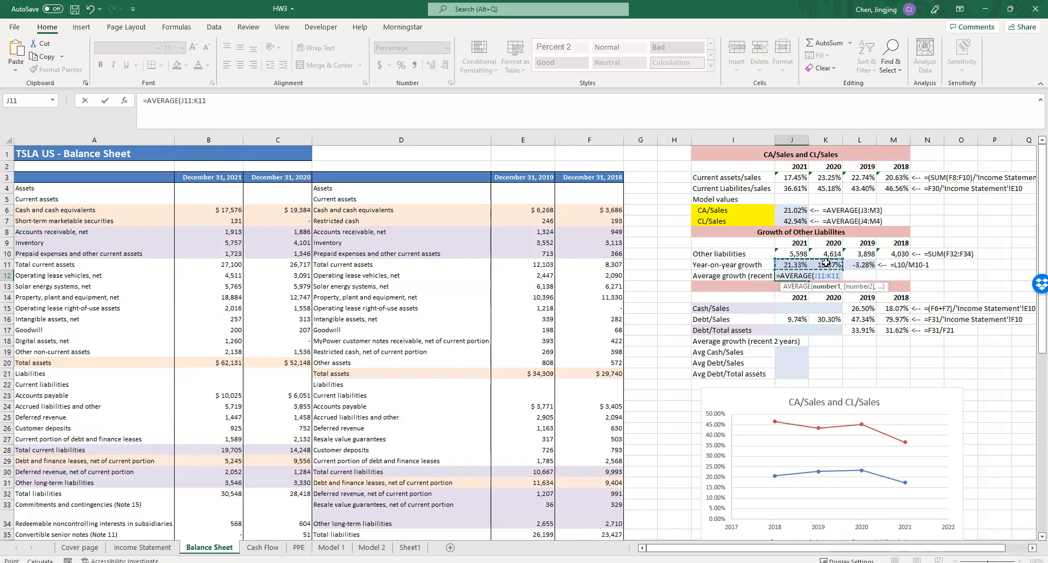
key(Return)
click(865, 275)
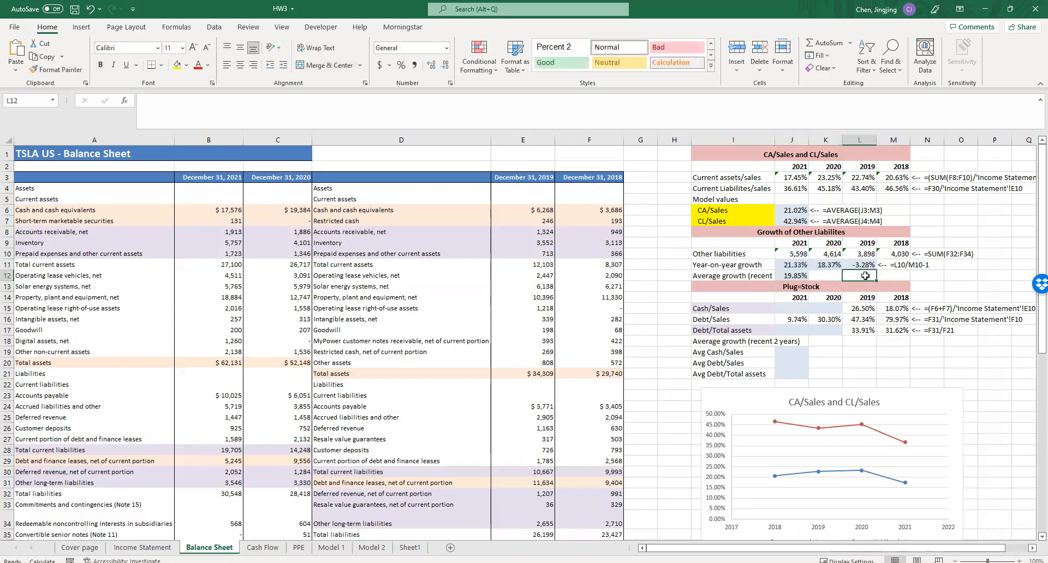
scroll(826, 322, down, 1)
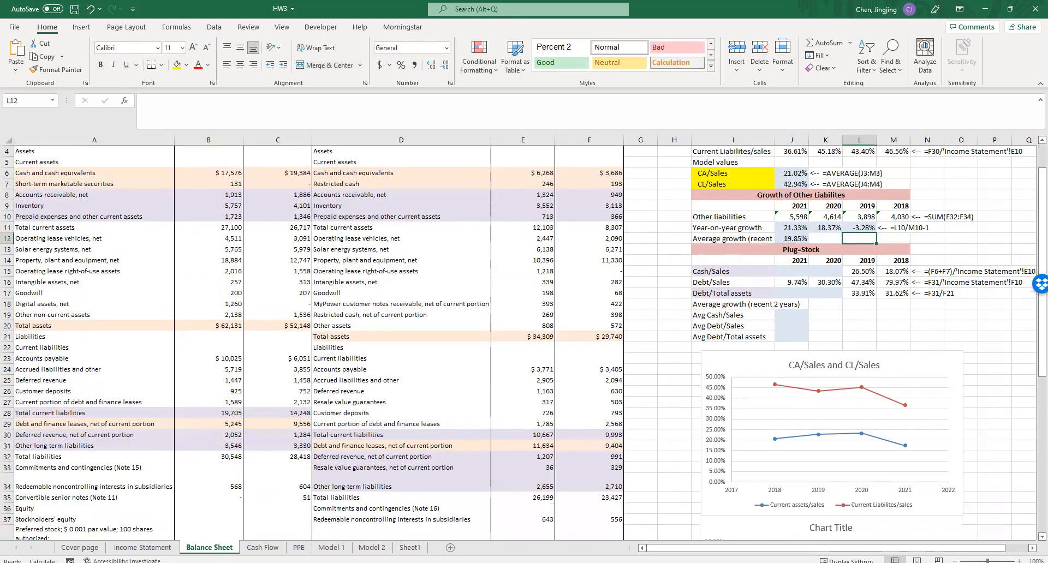
- Copy the 2019 Cash/Sales formula from L15 to K15 and J15, and correct the 2020 formula in K15 to =(C6+C7)/'Income Statement'!C10
click(795, 272)
scroll(797, 275, up, 3)
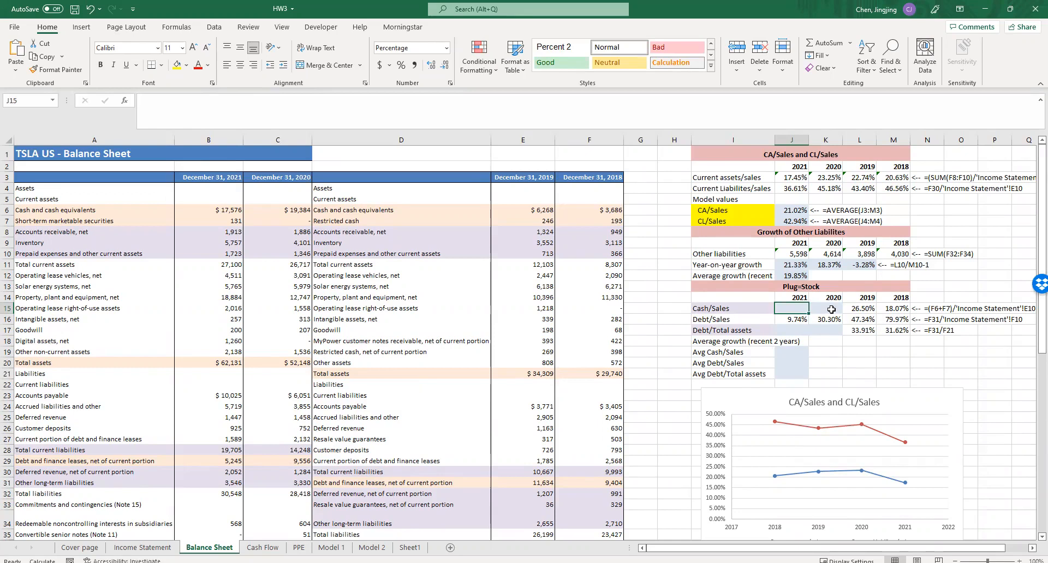
click(856, 310)
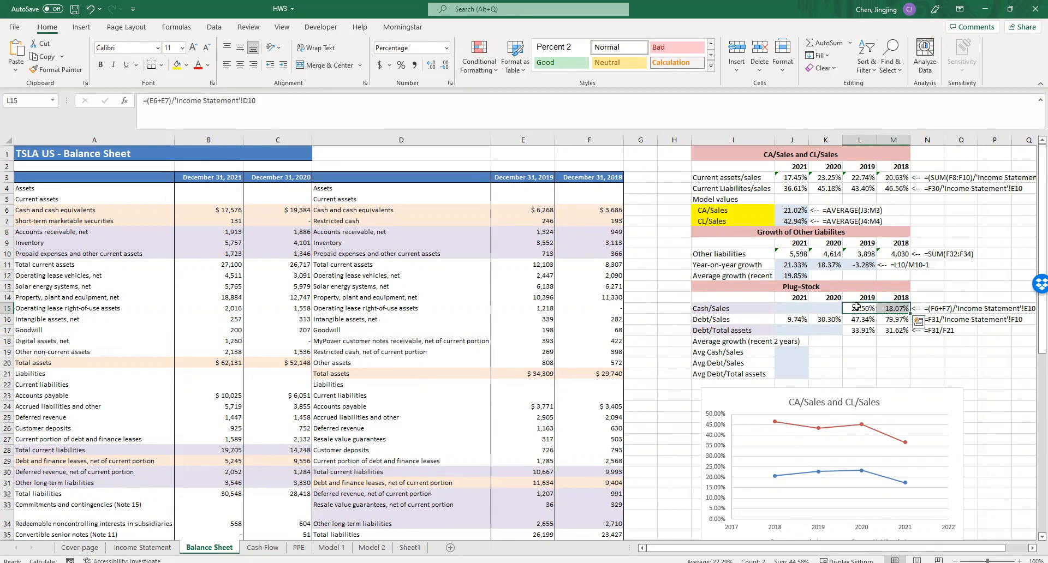
mouse_move(876, 313)
mouse_down()
mouse_move(784, 311)
mouse_move(823, 310)
mouse_up()
double_click(826, 309)
drag(418, 209, 295, 220)
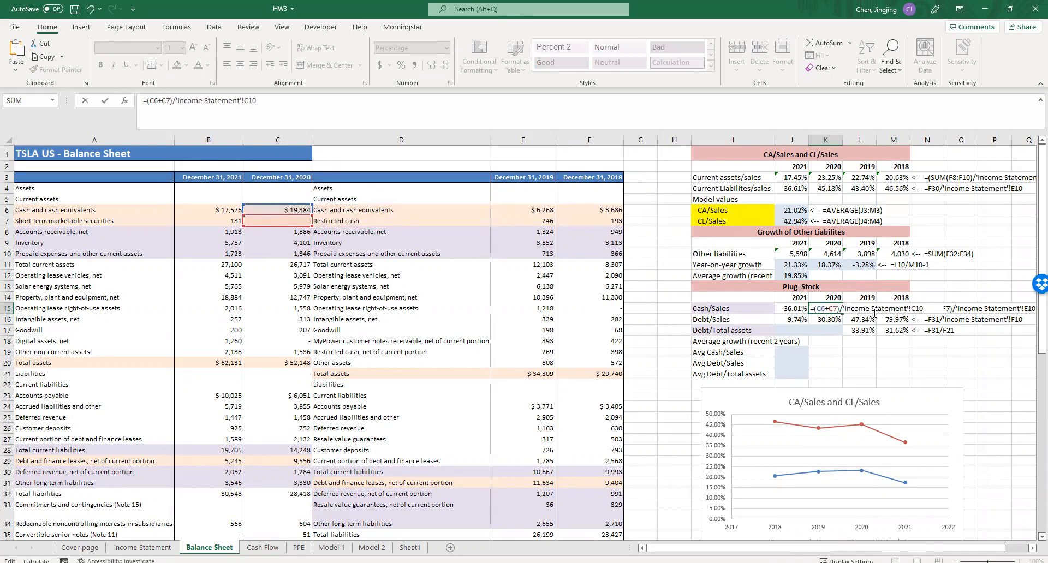
key(Return)
- Correct the 2021 Cash/Sales formula in J15 to =(B6+B7)/'Income Statement'!B10
double_click(795, 309)
drag(293, 208, 218, 219)
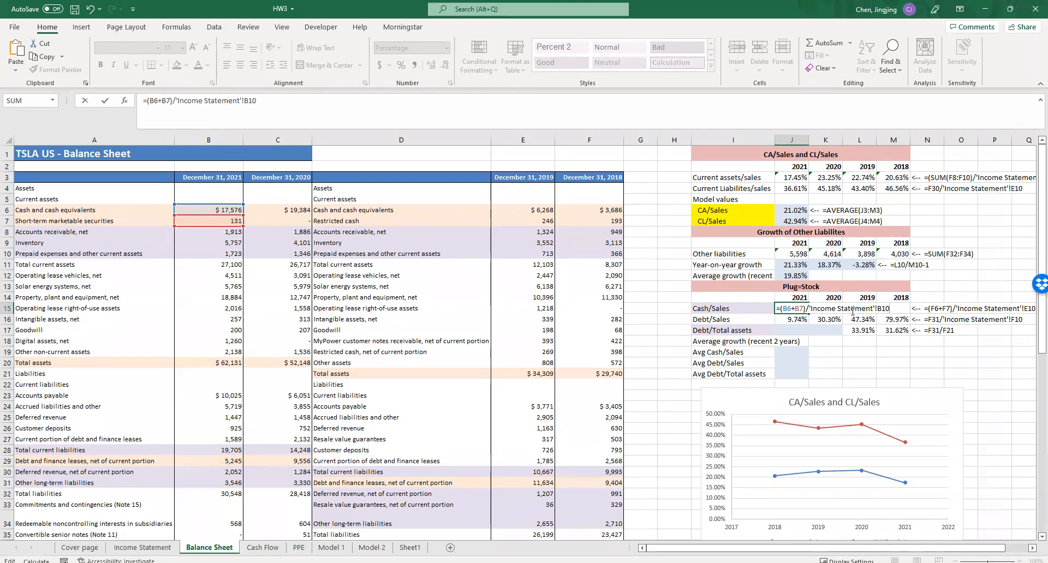
key(Return)
- Copy the 2019 Debt/Total assets formula from L17 to K17 and J17, and correct the 2020 formula in K17 to =C29/C20
click(860, 331)
double_click(861, 330)
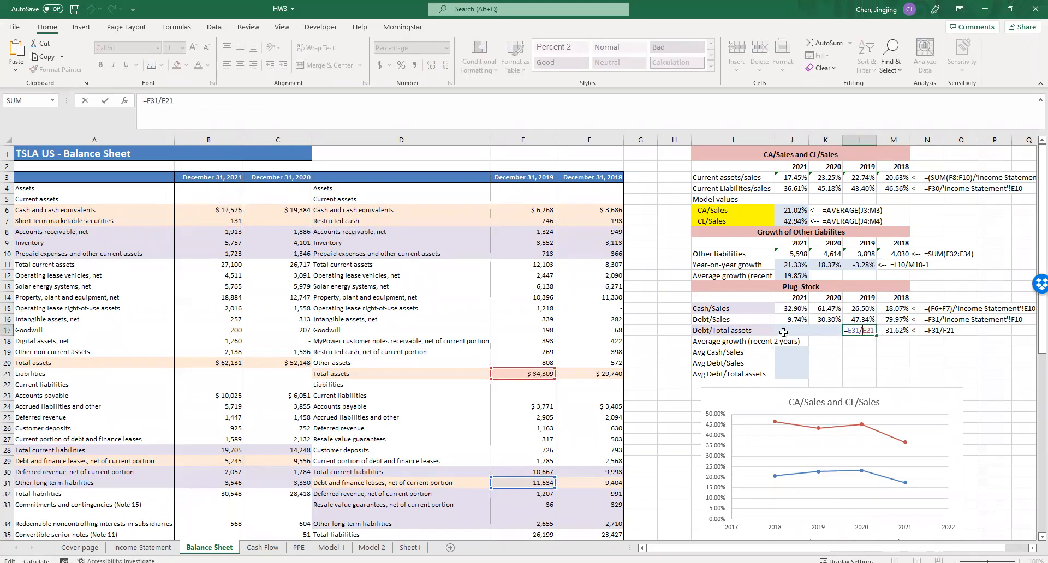
key(Escape)
drag(877, 336, 791, 334)
double_click(821, 331)
drag(374, 369, 307, 359)
drag(376, 478, 295, 461)
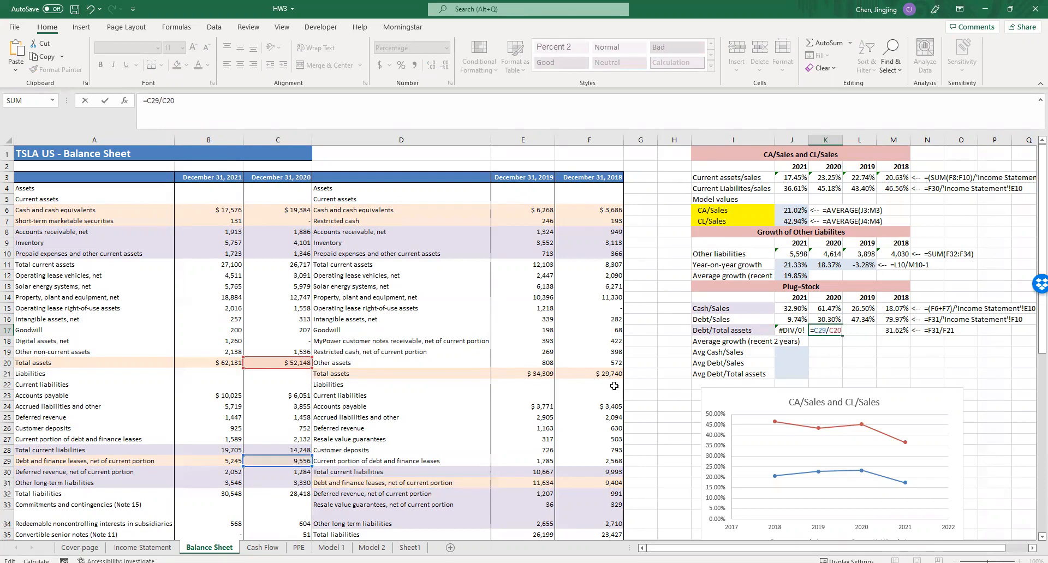
key(Return)
- Correct the 2021 Debt/Total assets formula in J17 to =B29/B20
double_click(790, 333)
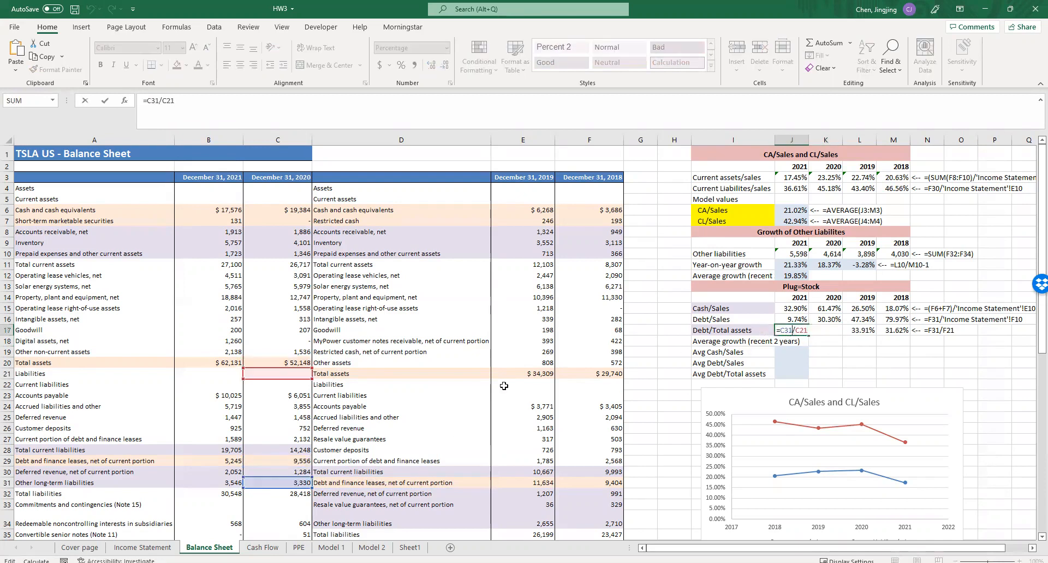
drag(273, 366, 203, 355)
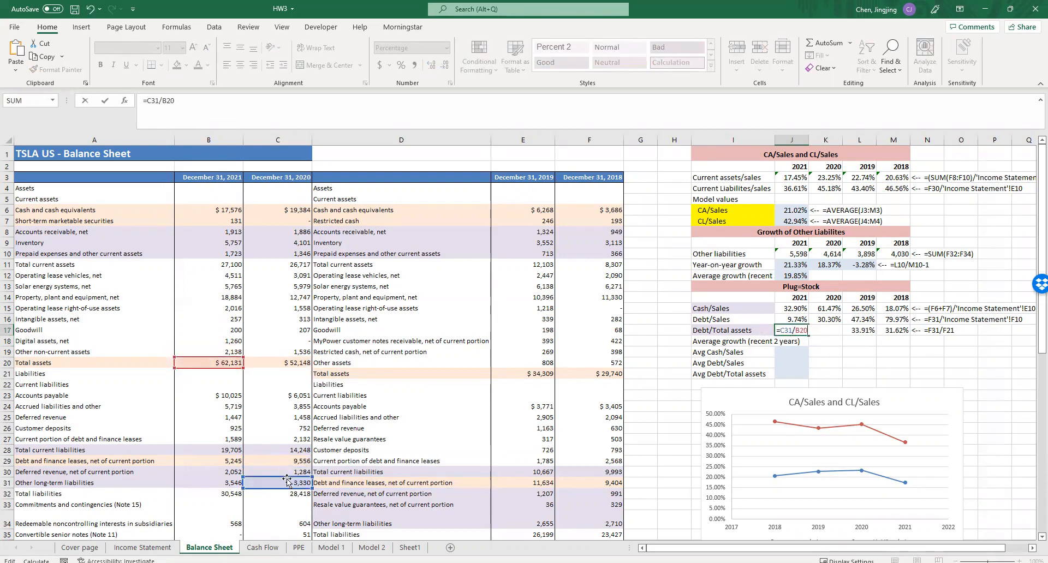
drag(301, 483, 233, 460)
click(824, 374)
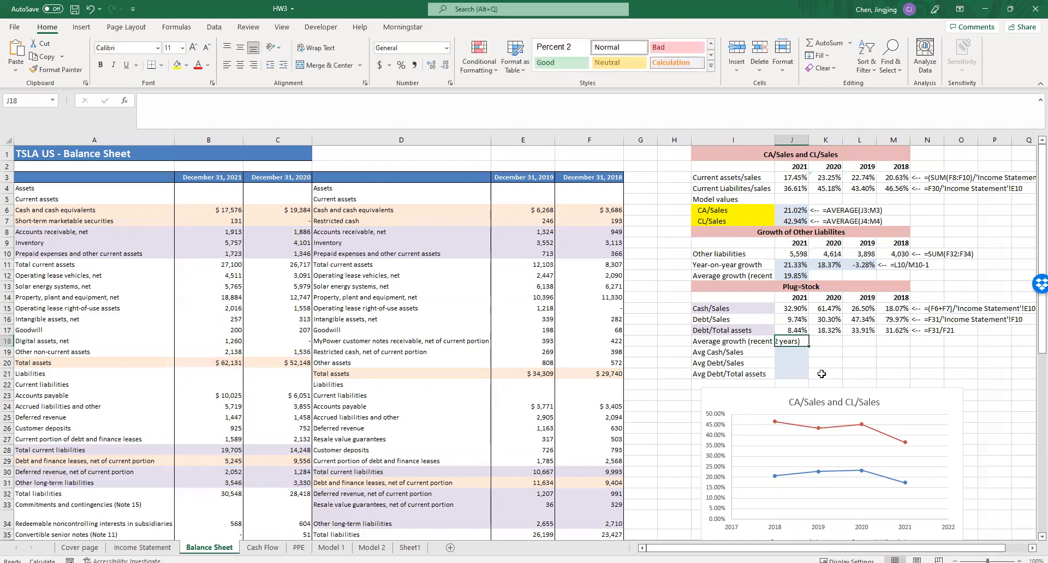
- Calculate the two-year average Cash/Sales in J19 as =AVERAGE(J15:K15), and copy it down to the Debt/Sales and Debt/Total assets averages in J20 and J21
click(801, 354)
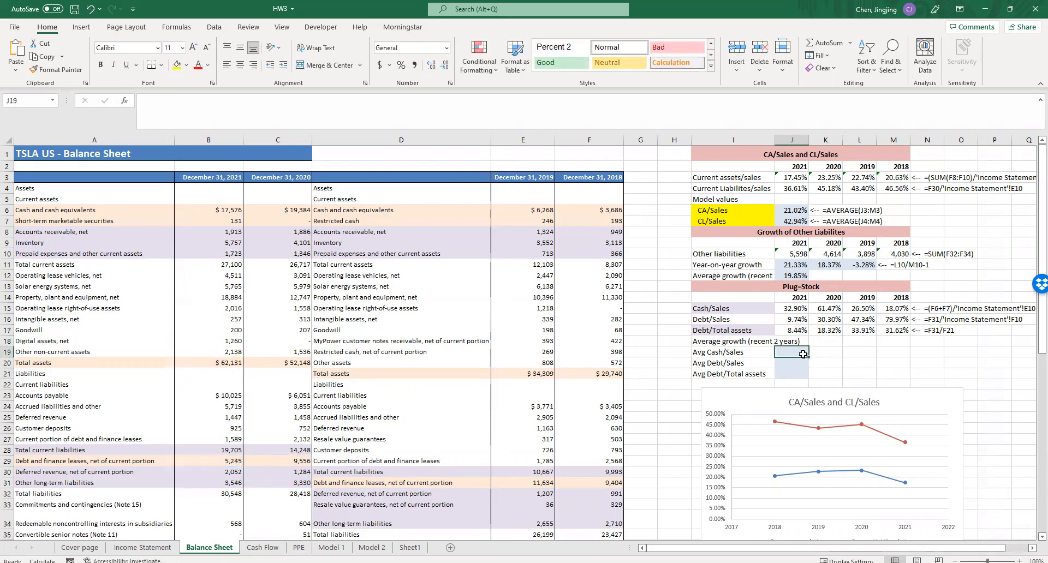
drag(859, 301, 824, 329)
drag(795, 298, 816, 328)
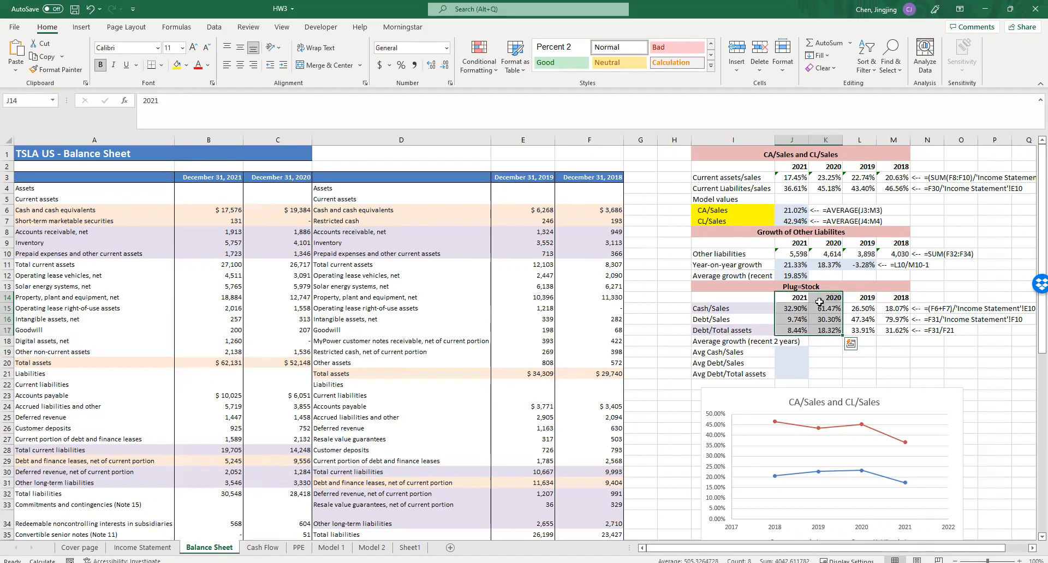
click(797, 353)
text(=average)
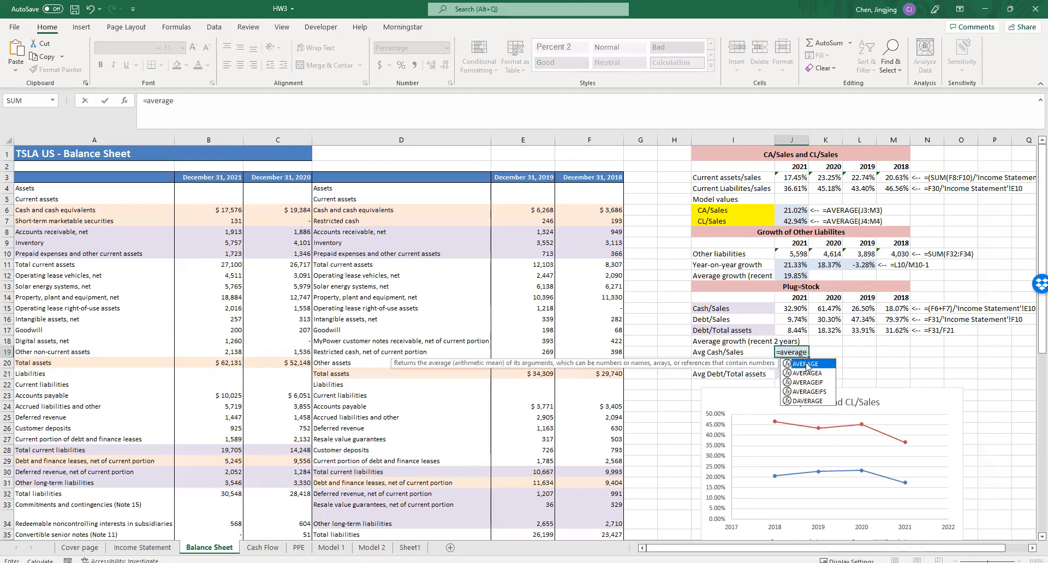
double_click(805, 363)
drag(793, 309, 830, 310)
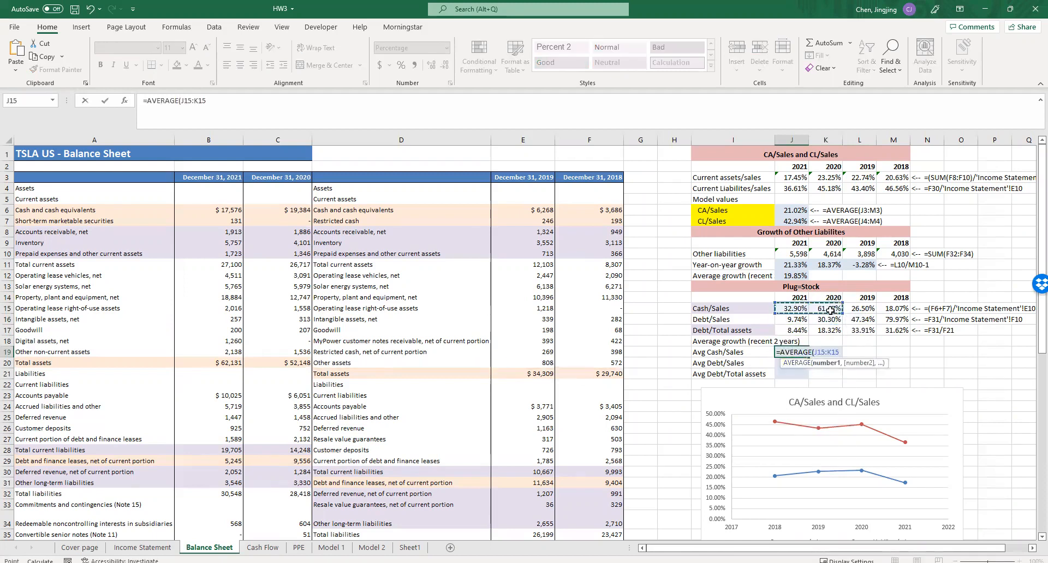
key(Return)
drag(808, 358, 808, 374)
click(860, 361)
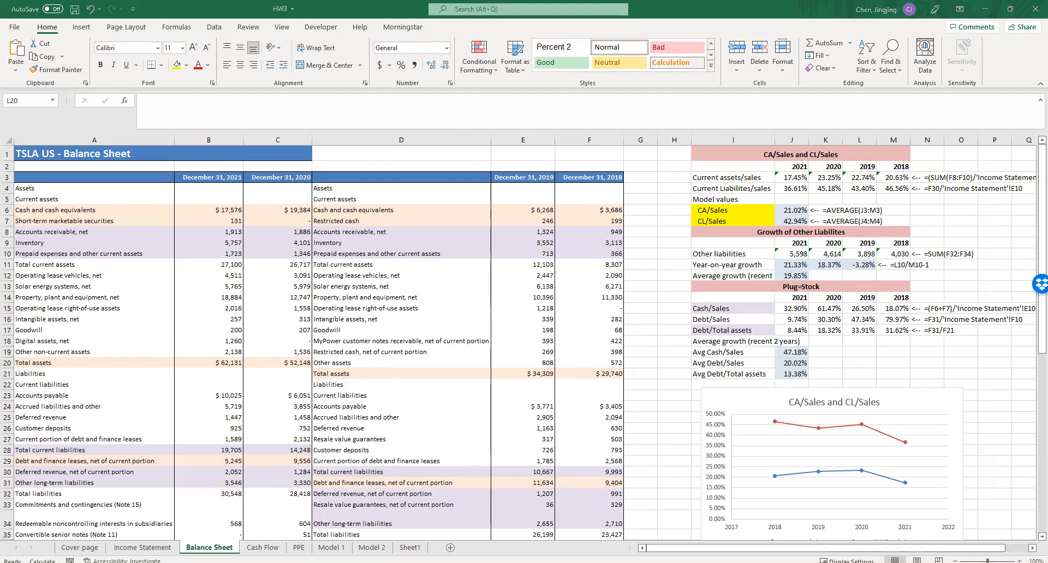
click(847, 344)
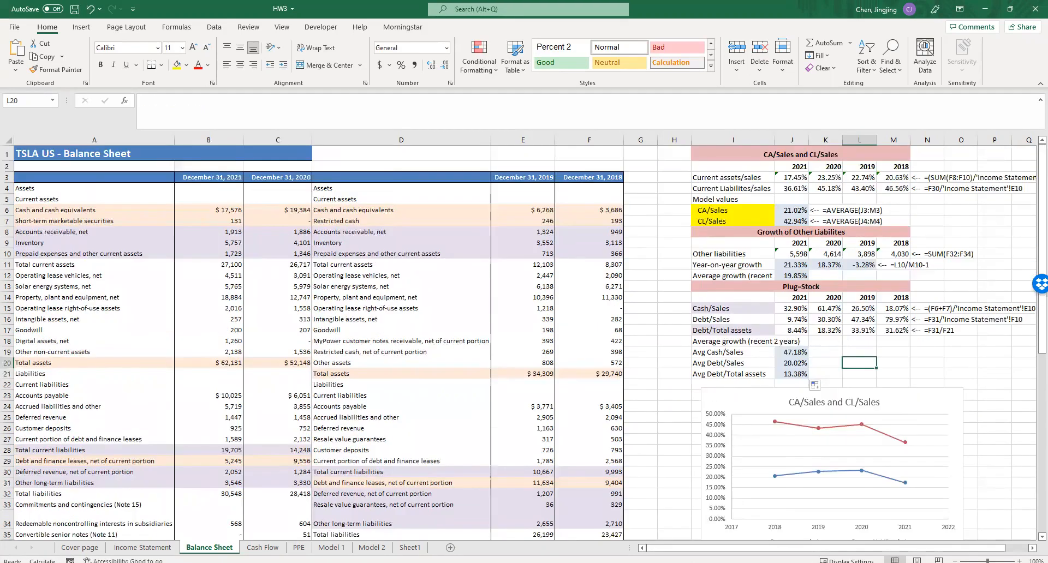
- Glance at the Cash Flow sheet and open the PPE sheet
click(263, 548)
click(299, 547)
click(262, 547)
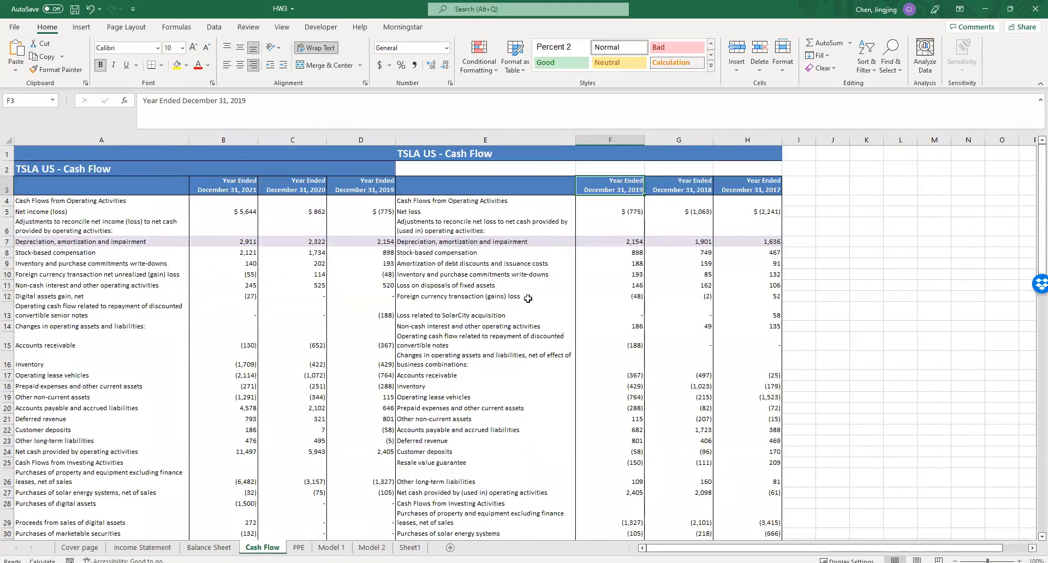
click(299, 547)
click(566, 300)
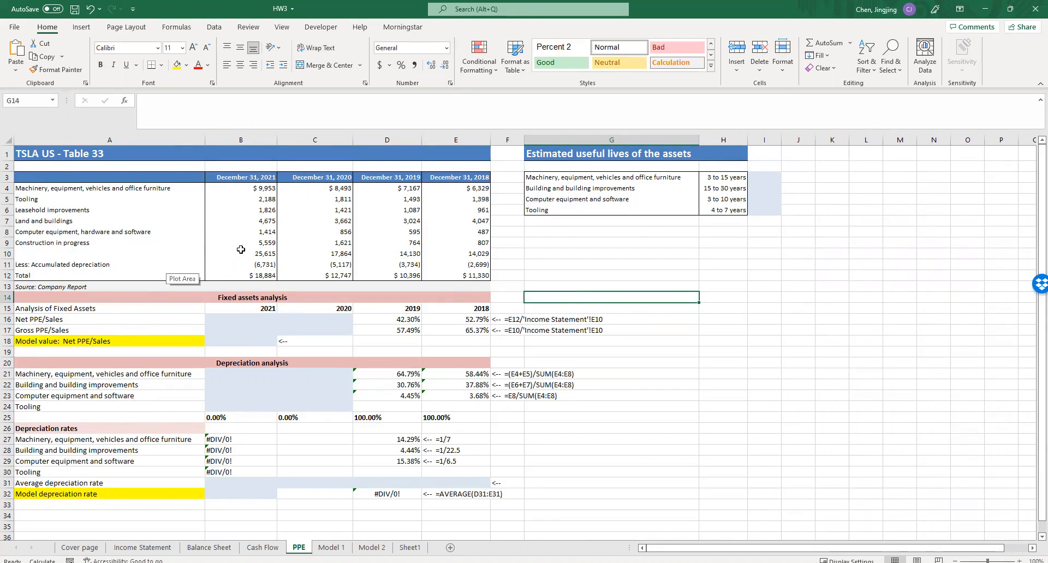
- Examine the fixed asset table on the PPE sheet, going through its asset categories from machinery to construction in progress
drag(116, 191, 469, 276)
click(160, 242)
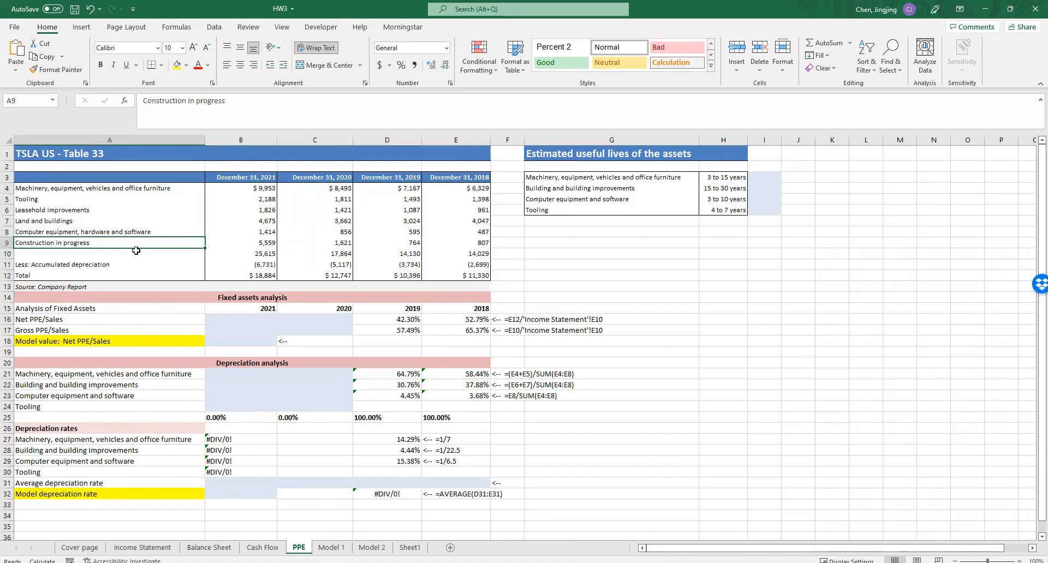
click(133, 188)
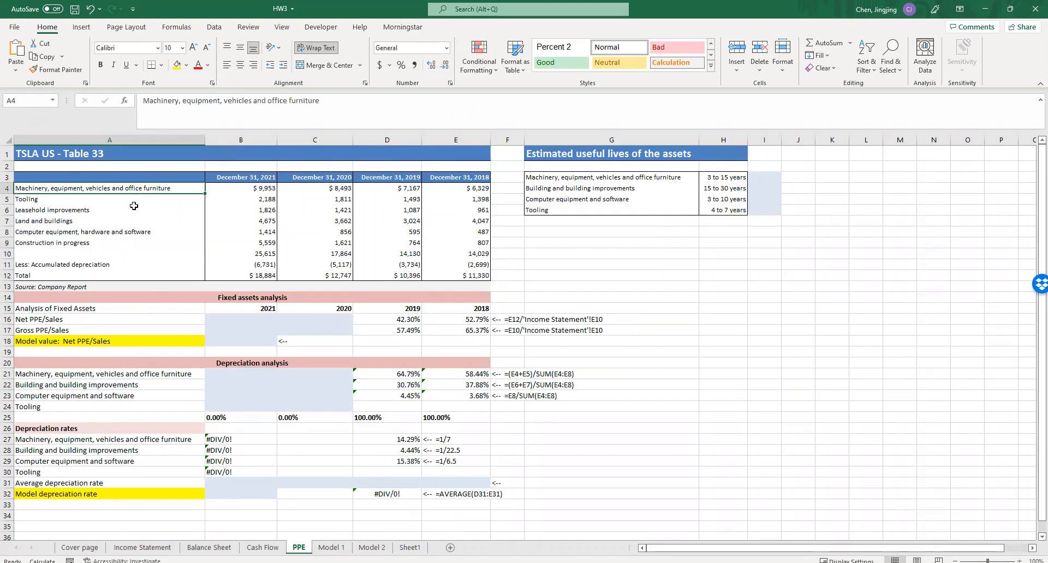
click(128, 200)
click(123, 211)
click(122, 221)
click(119, 233)
click(118, 245)
click(119, 233)
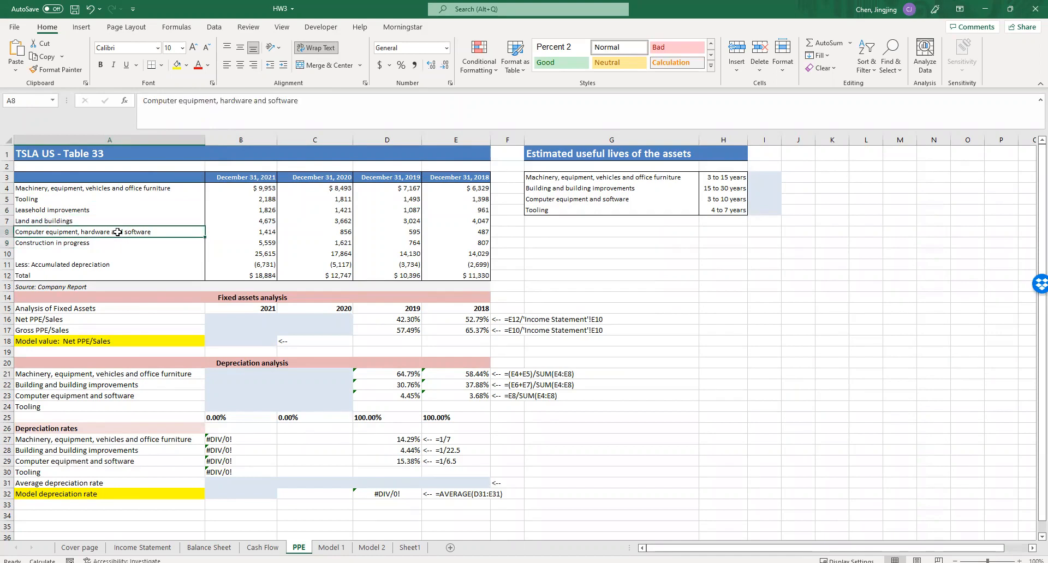
- Copy the 2019 Net PPE/Sales formula from D16 to the 2020 and 2021 cells C16 and B16
click(251, 317)
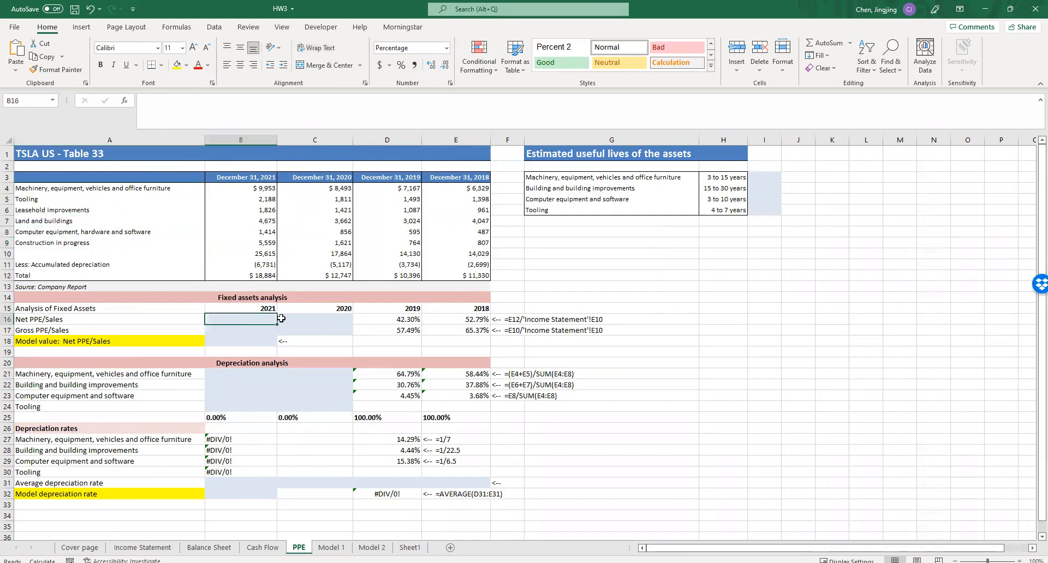
click(416, 322)
double_click(413, 321)
key(Escape)
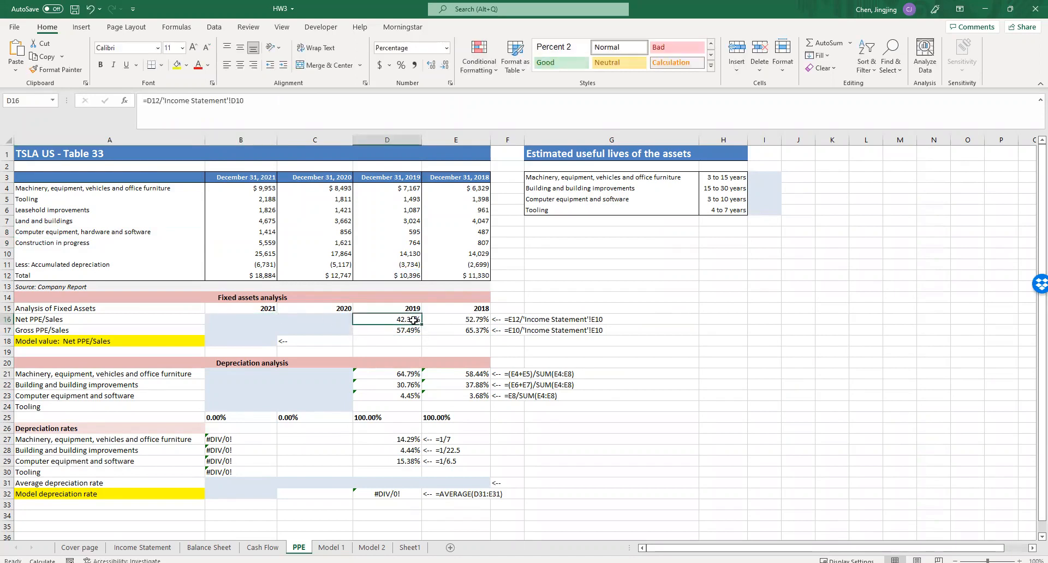
drag(420, 325, 311, 321)
- Check that the Net PPE/Sales formulas in C16 and B16 reference the matching years' net PPE totals and income statement sales
double_click(311, 320)
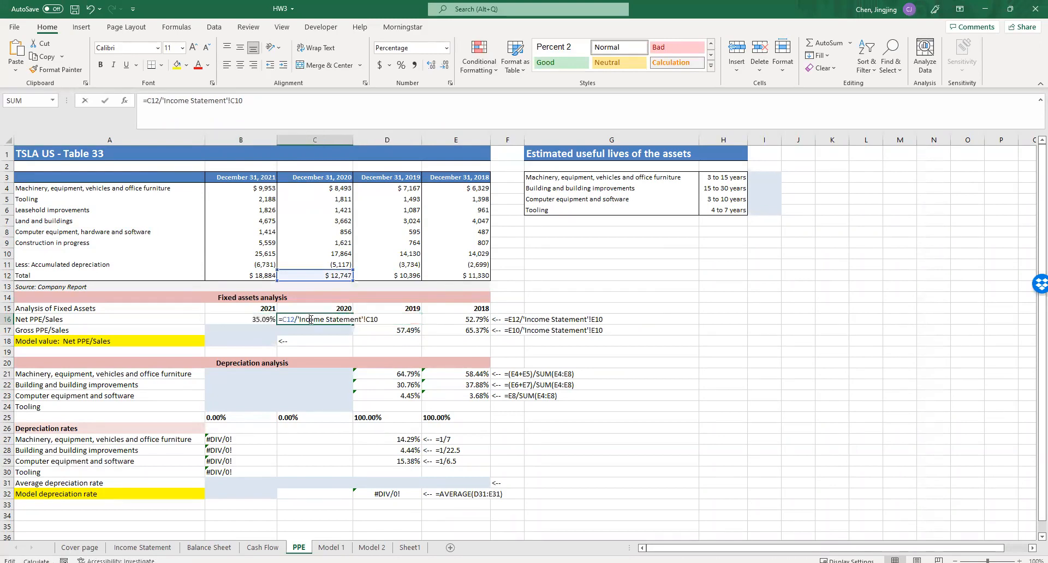
click(246, 318)
double_click(250, 320)
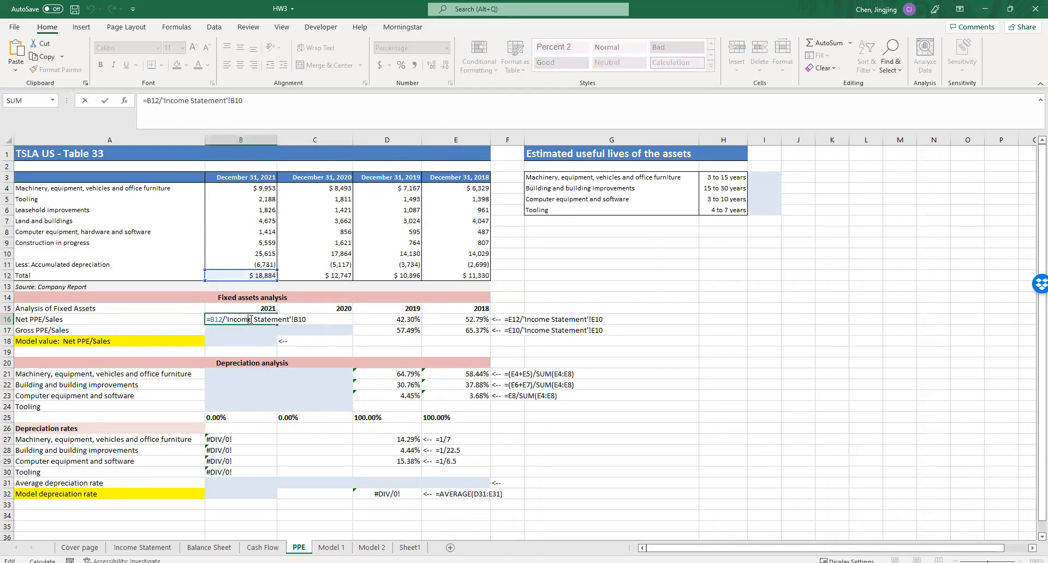
key(Escape)
double_click(344, 320)
drag(365, 320, 376, 320)
key(Escape)
double_click(257, 320)
key(Escape)
- Copy the 2019 Gross PPE/Sales formula from D17 to C17 and B17, and check the references of both copies
click(393, 333)
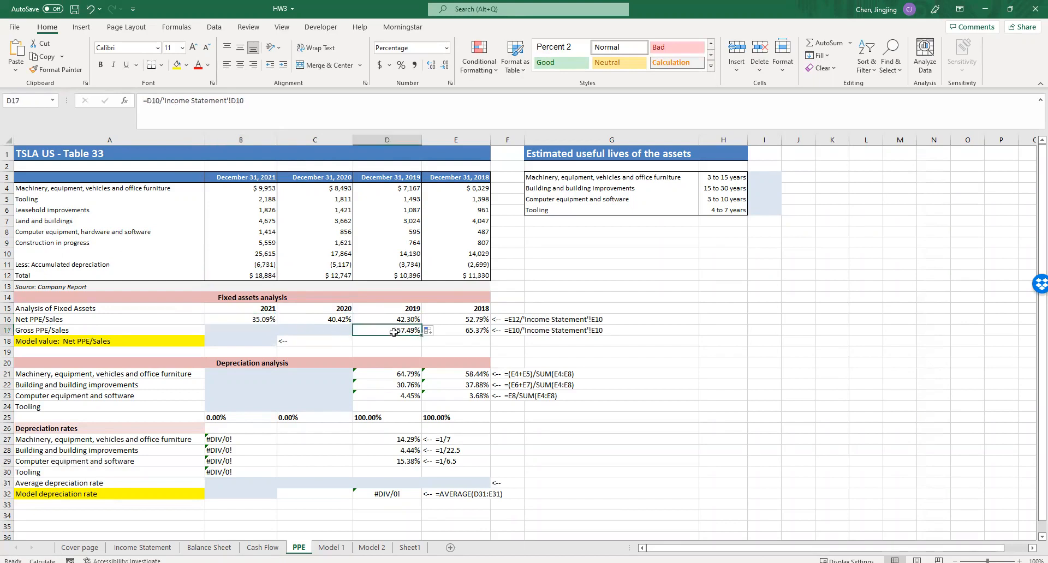
drag(393, 331, 303, 329)
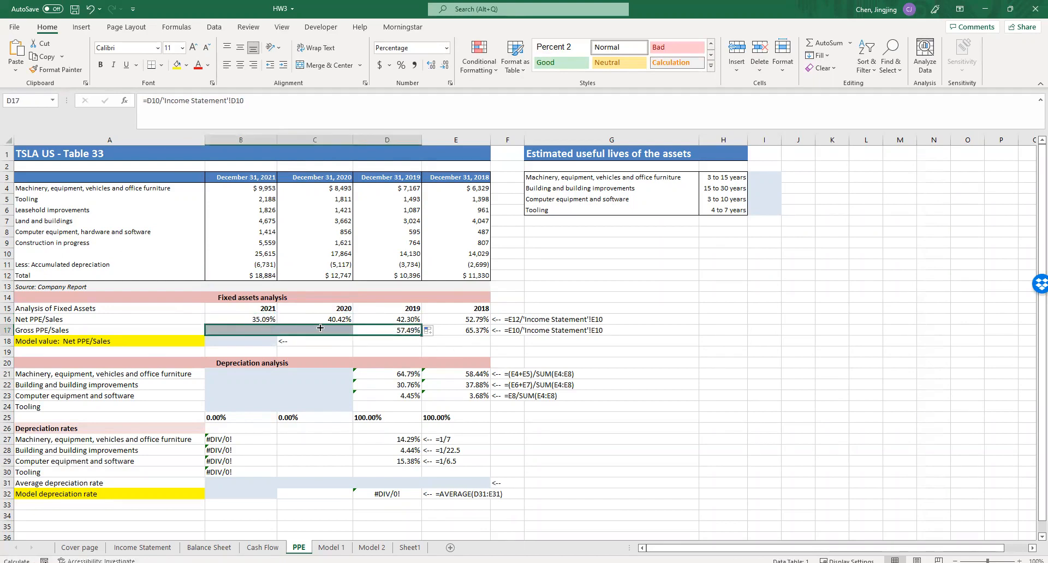
double_click(320, 329)
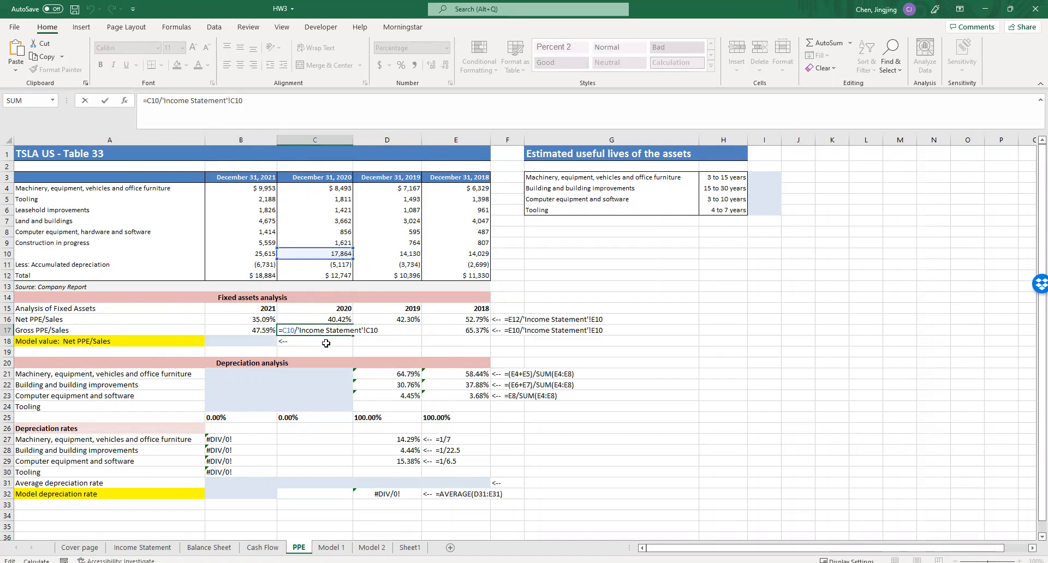
key(Escape)
double_click(255, 330)
key(Escape)
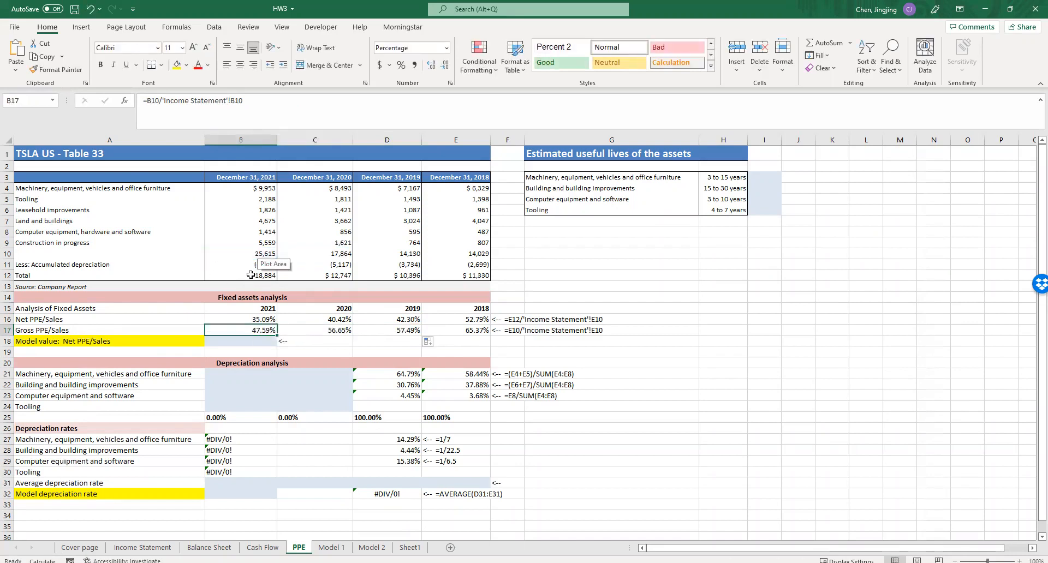
- Colour the gross PPE figures in B10:E10 and the net total figures in B12:E12 with red font
drag(249, 277, 324, 279)
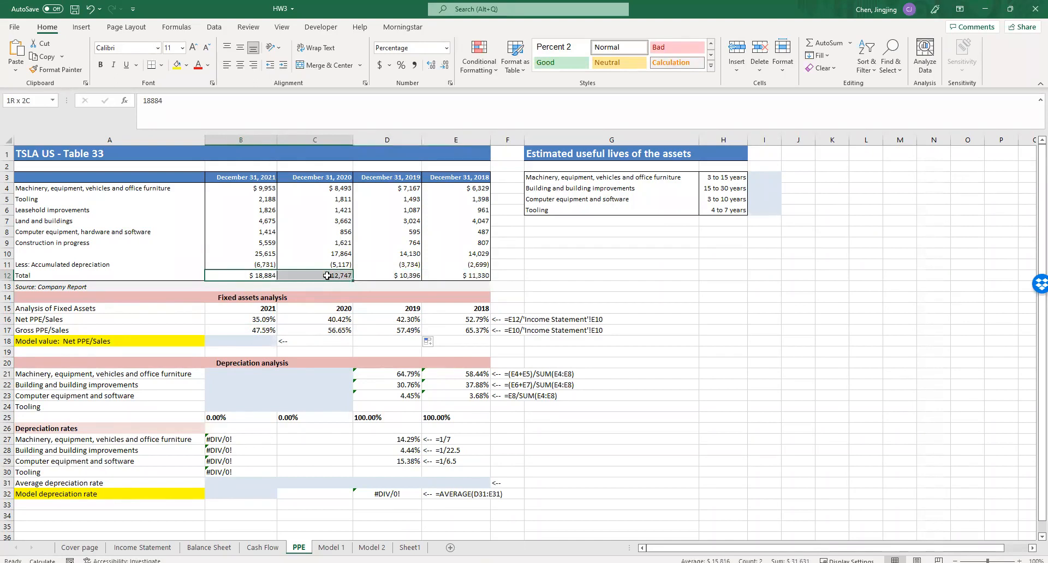
click(326, 258)
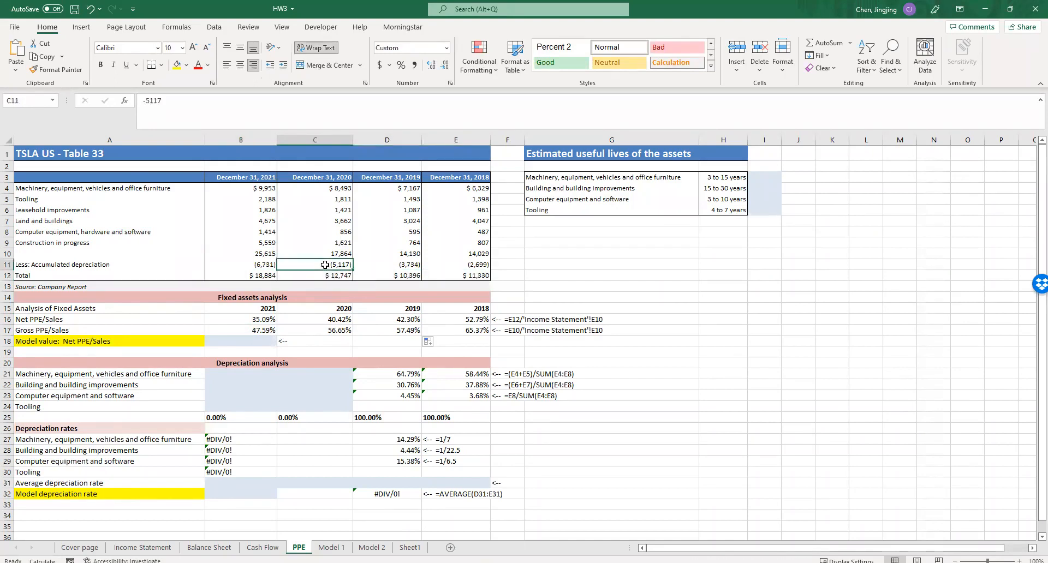
drag(251, 253, 453, 257)
click(197, 65)
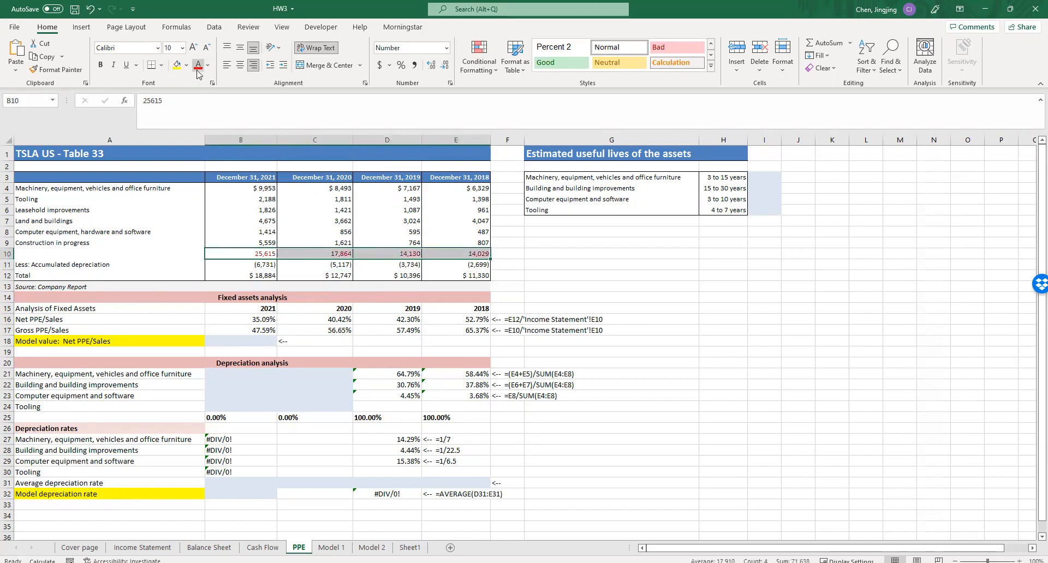
drag(256, 275, 469, 276)
click(197, 65)
click(294, 253)
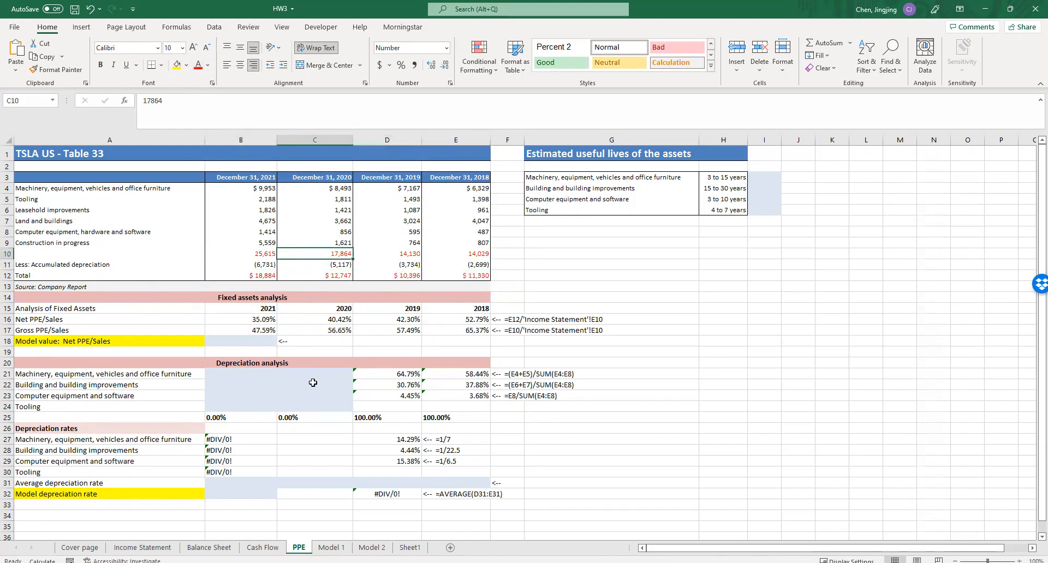
- Calculate the model value for Net PPE/Sales in B18 as =AVERAGE(B16:C16), covering 2021 and 2020
click(241, 339)
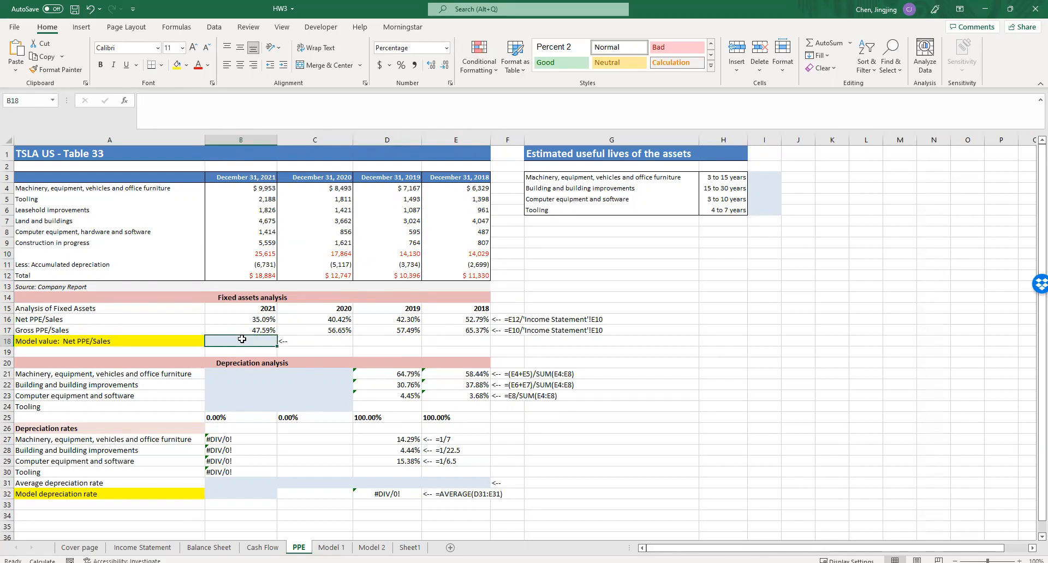
text(=)
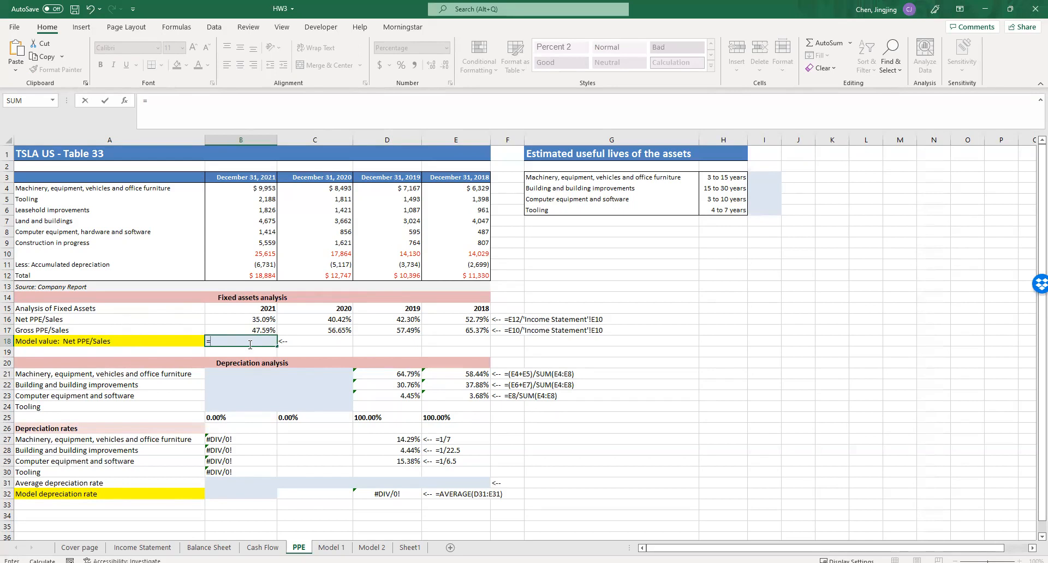
text(aver)
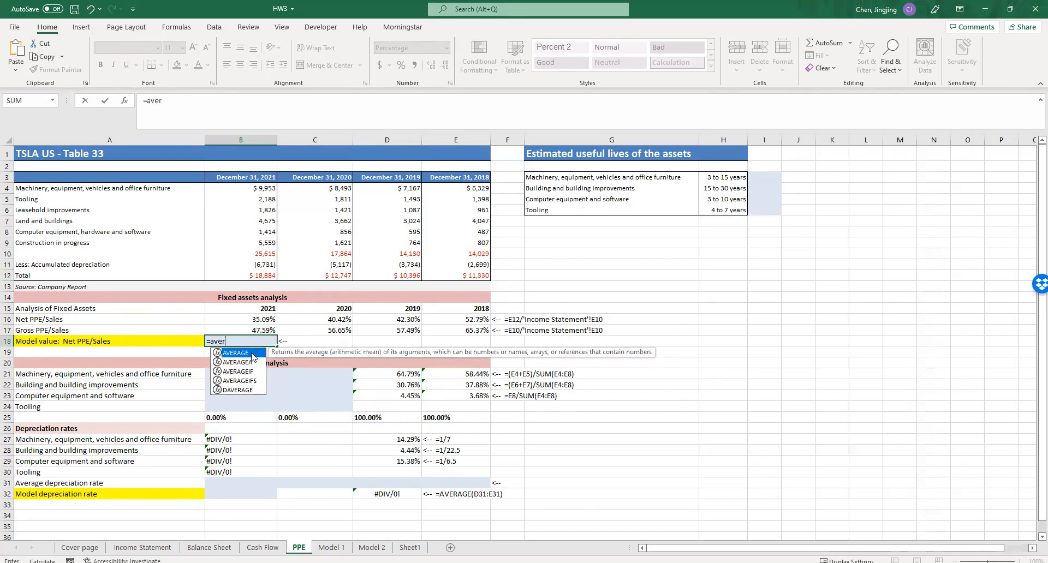
key(Tab)
drag(261, 321, 320, 319)
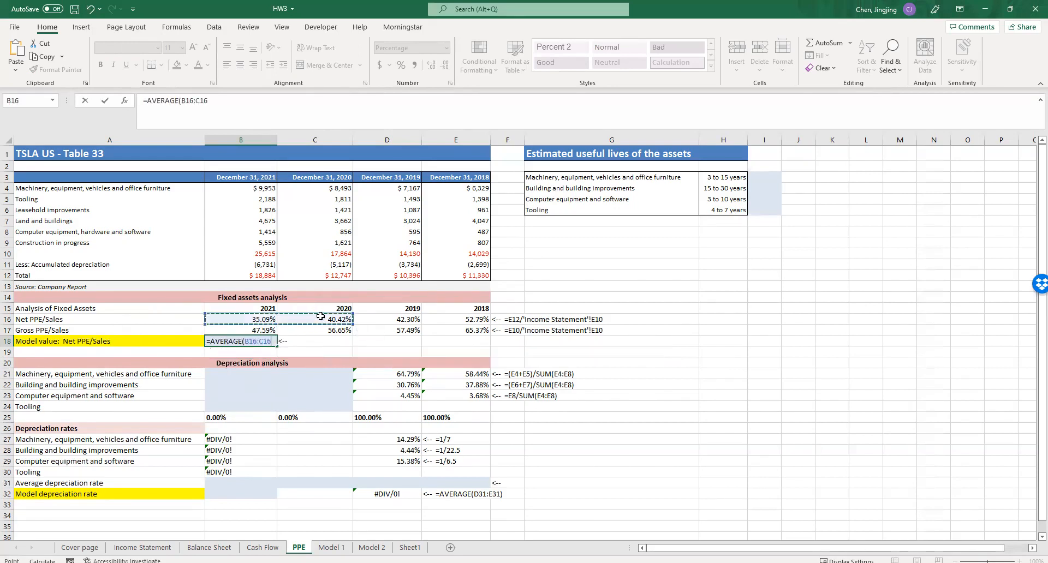
key(Return)
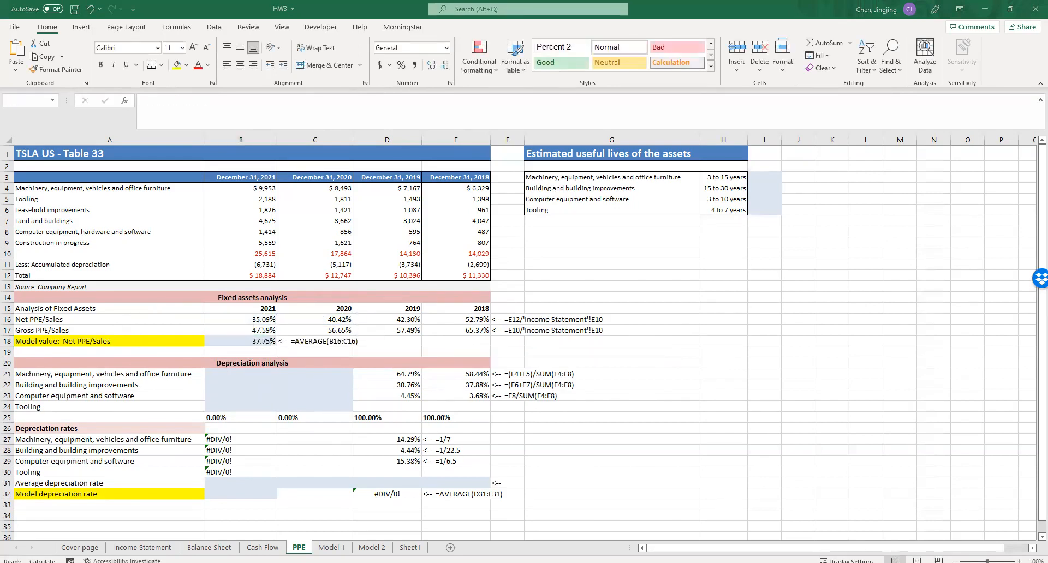
scroll(280, 407, down, 1)
scroll(280, 391, up, 1)
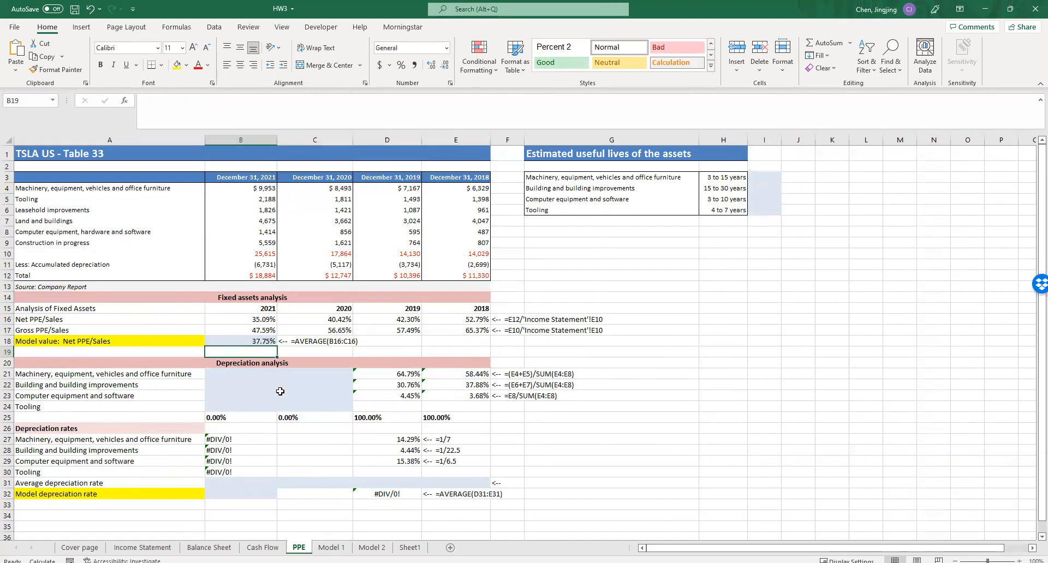
- Compare the asset categories in the depreciation analysis with those in the fixed assets table and the estimated useful lives table
click(245, 377)
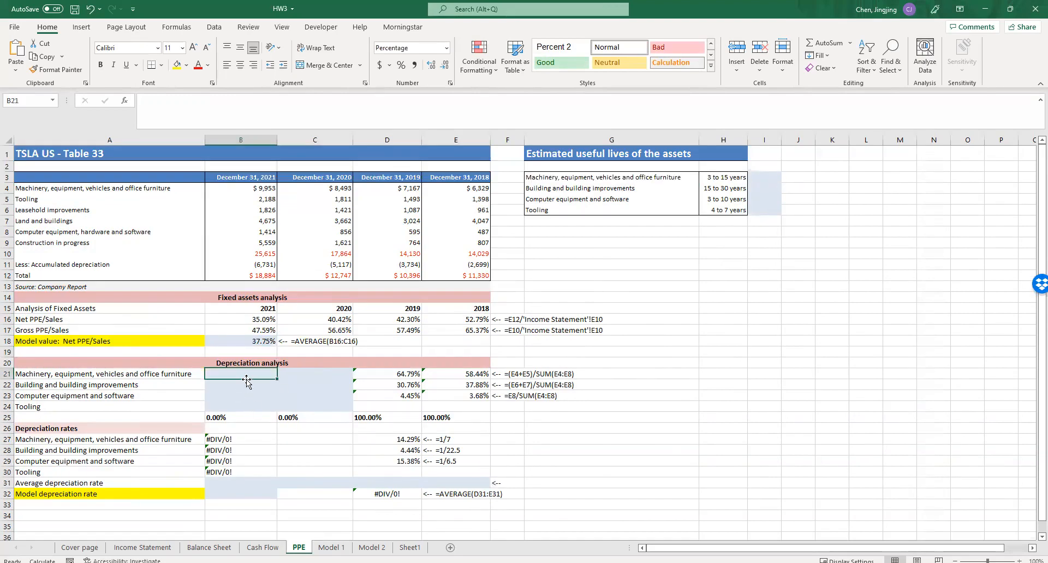
drag(248, 373, 318, 405)
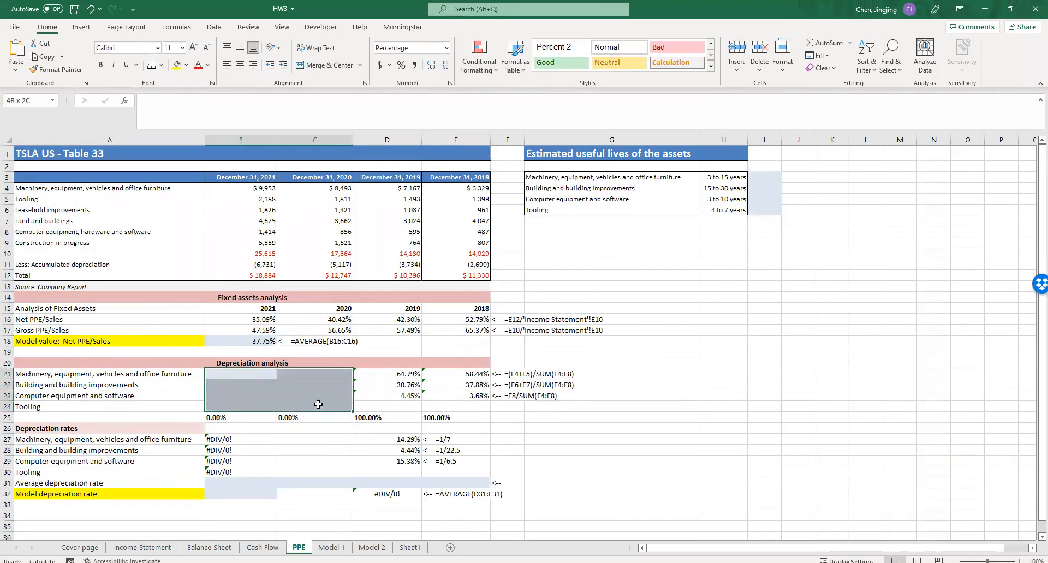
click(290, 391)
drag(139, 187, 136, 221)
drag(704, 171, 727, 178)
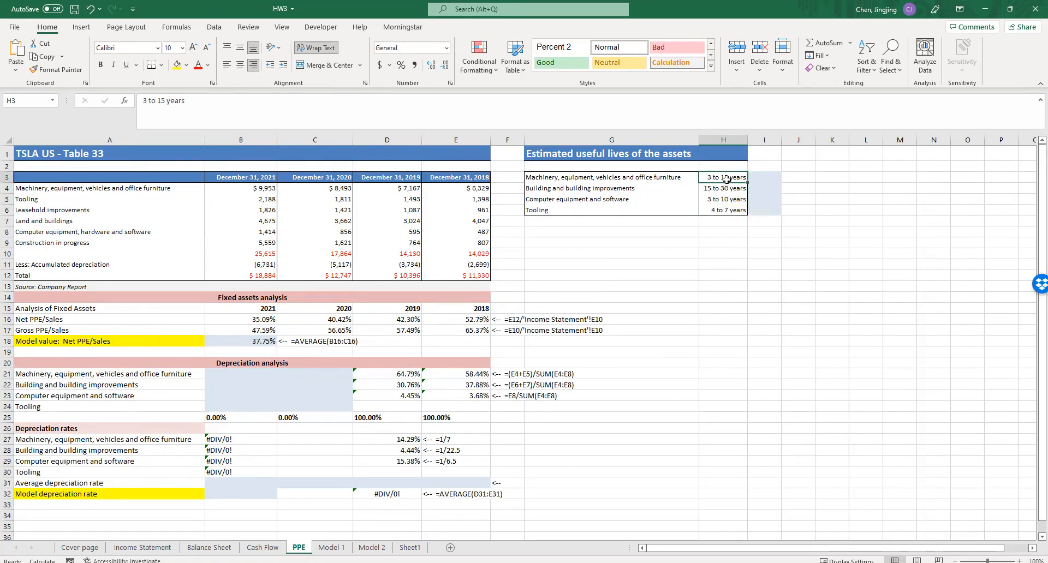
click(647, 180)
click(715, 178)
click(250, 376)
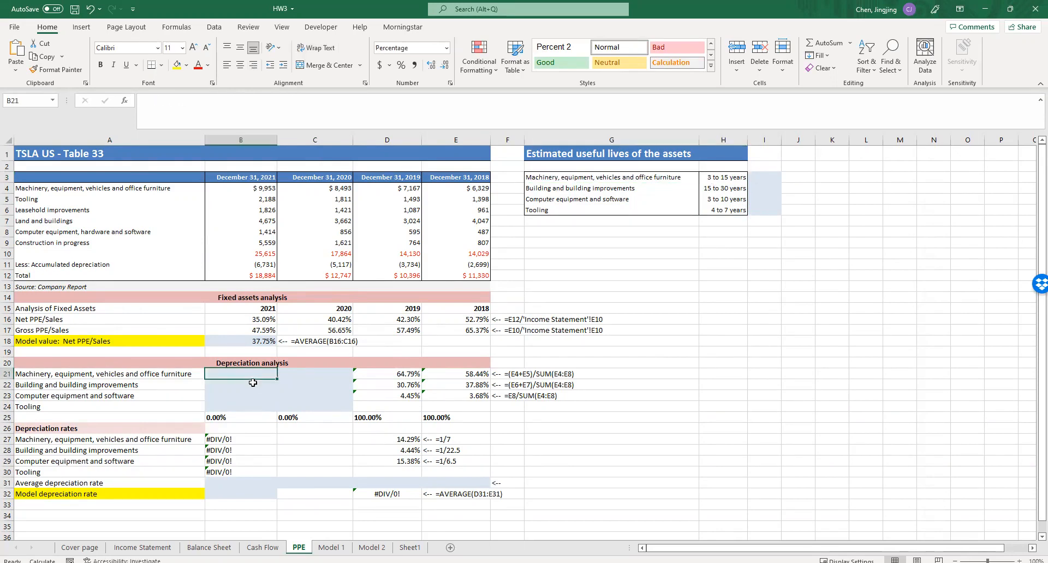
drag(184, 376, 167, 406)
click(166, 417)
click(165, 377)
click(167, 375)
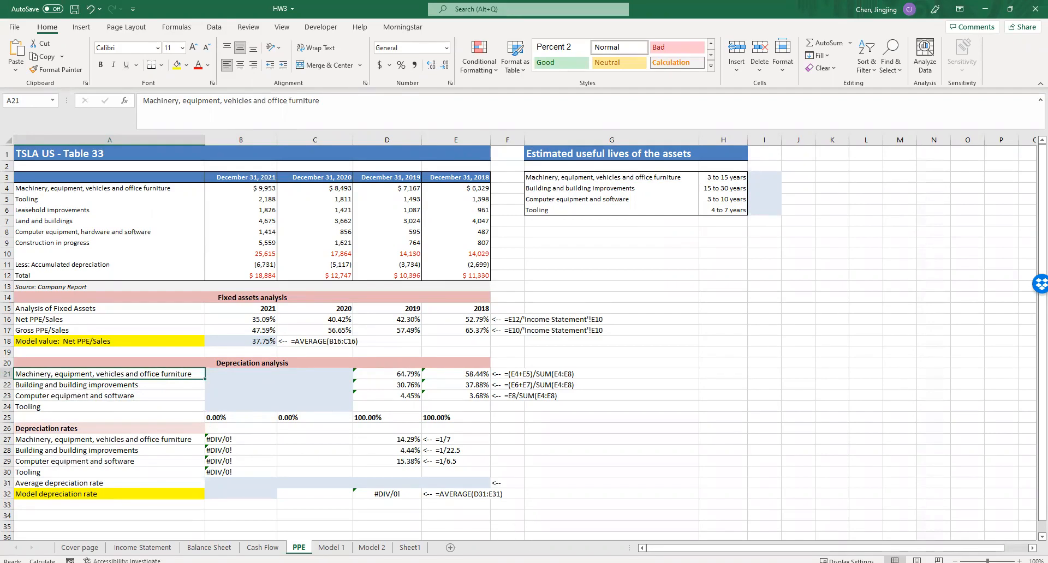
click(652, 420)
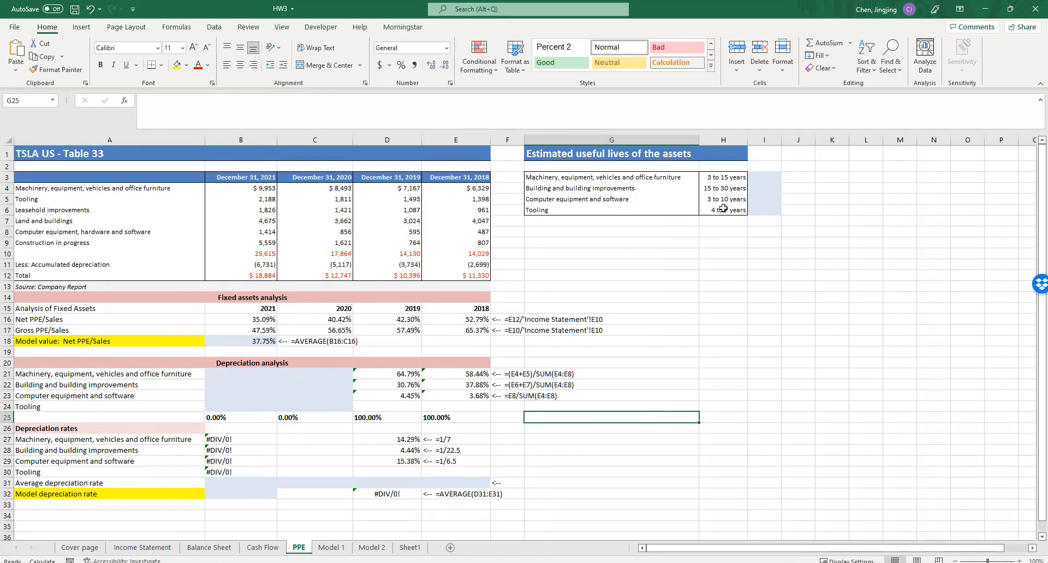
- Enter the average useful life of machinery, equipment, vehicles and office furniture in I3 as =(3+15)/2
click(761, 178)
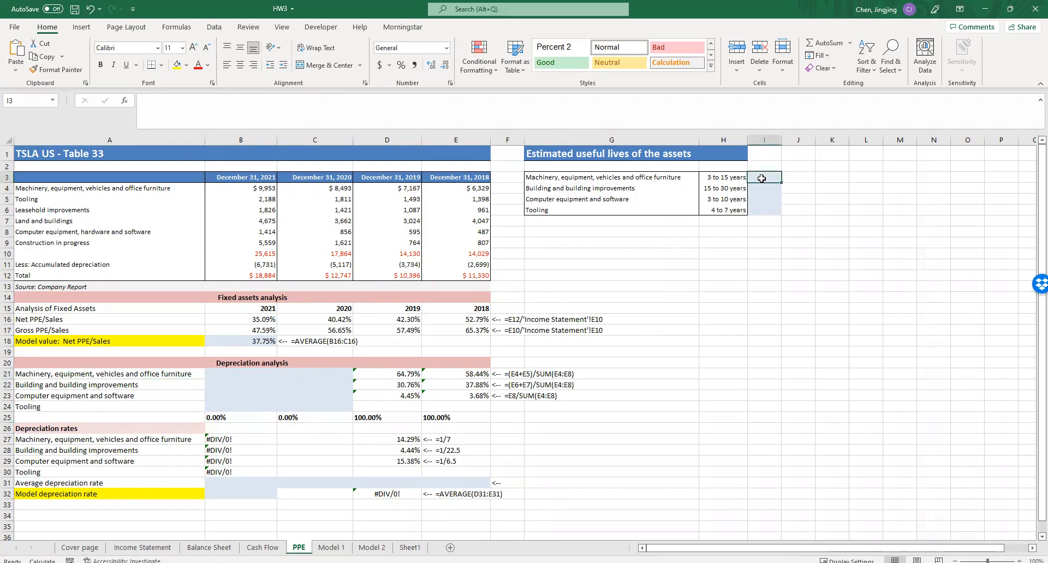
click(732, 178)
click(766, 178)
double_click(759, 178)
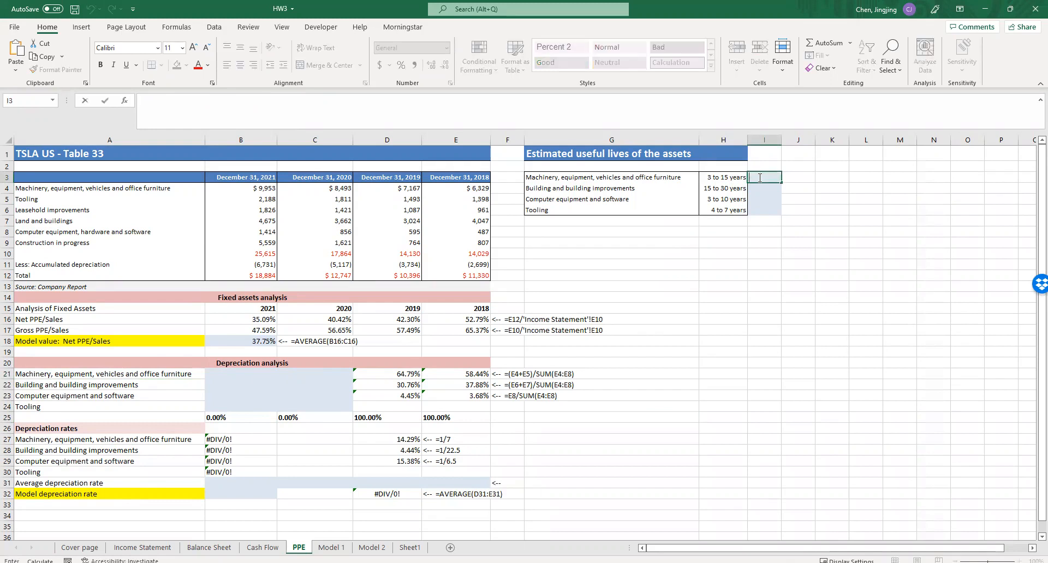
text(=())
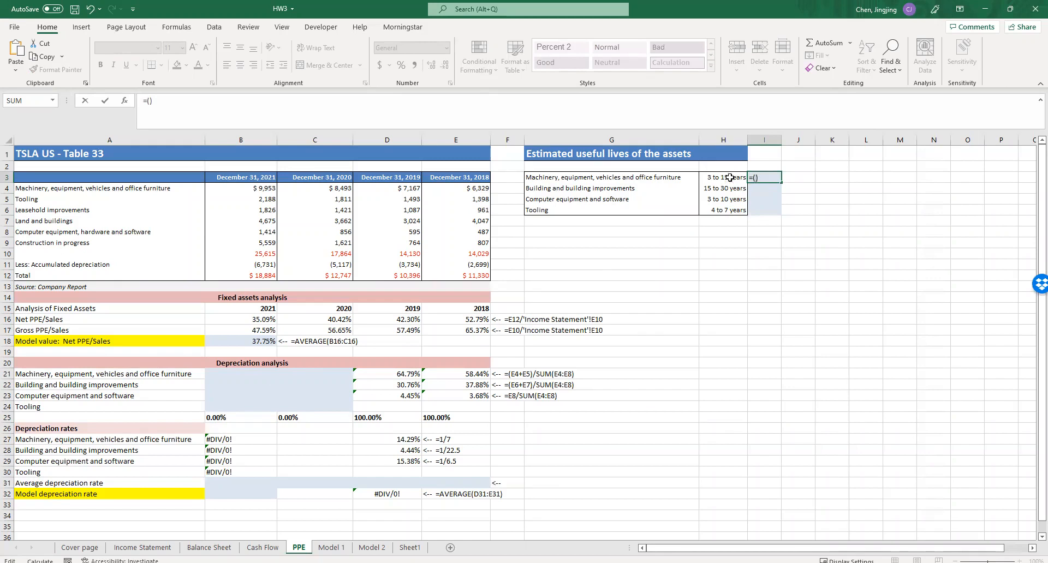
text(3+1)
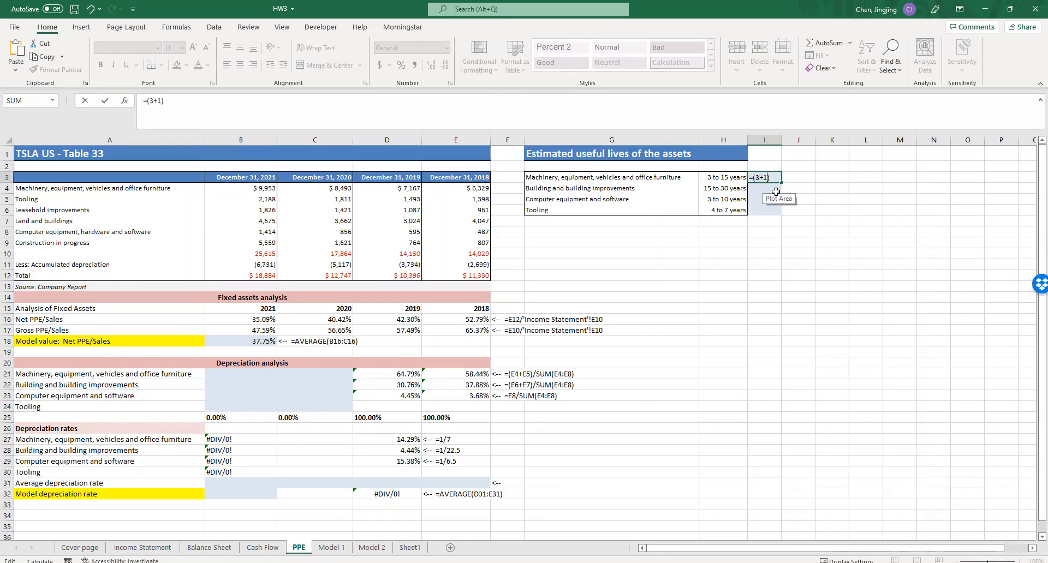
text(/2)
click(792, 198)
- Copy the I3 average formula down to I6 and adapt I4 to average 15 and 30 years for buildings
click(766, 177)
drag(781, 183, 775, 218)
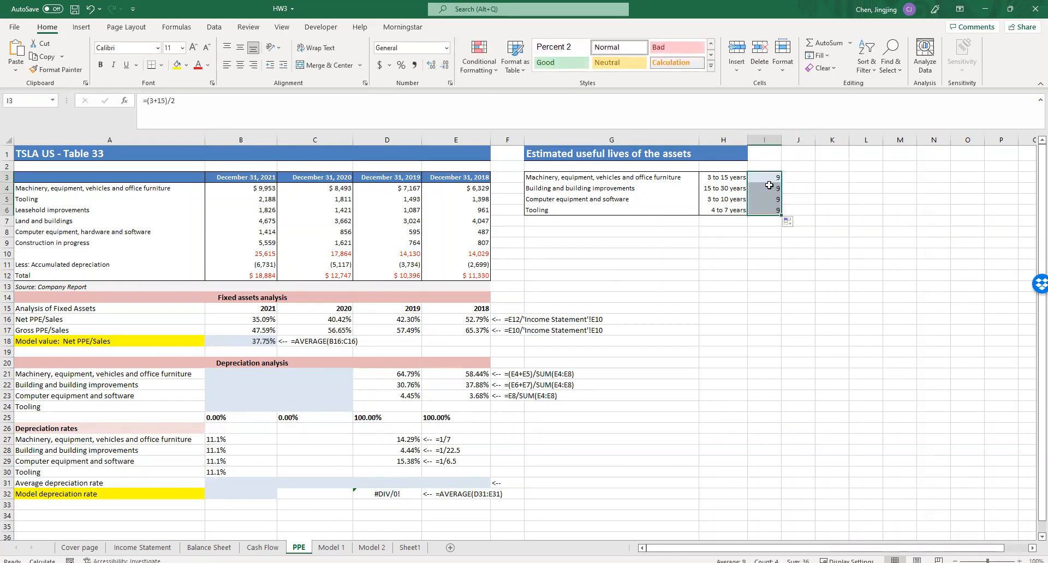
double_click(770, 186)
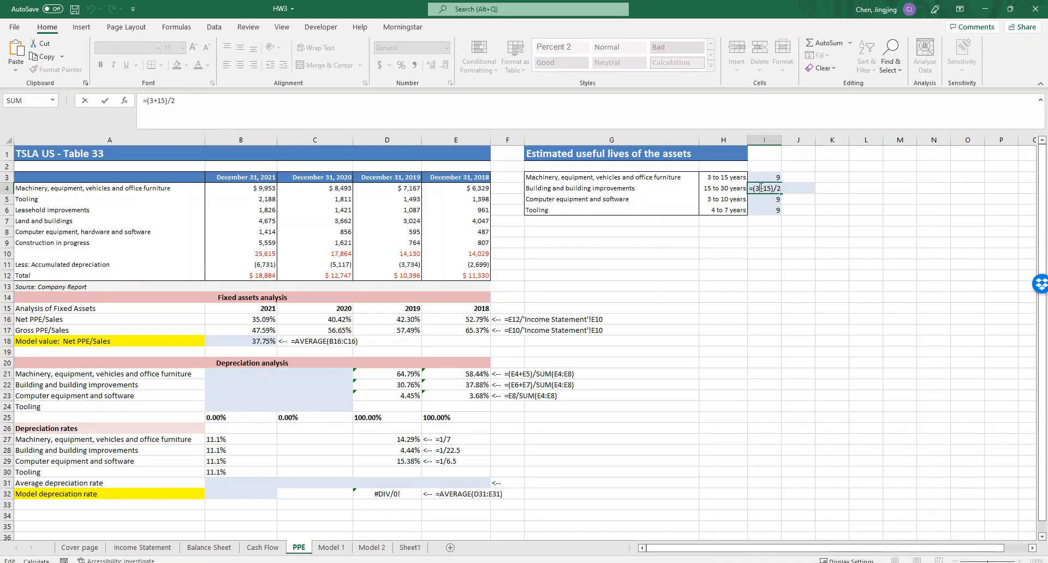
key(Delete)
key(Delete)
key(Return)
- Set the average useful life formulas to =(10+3)/2 for computer equipment in I5 and =(4+7)/2 for tooling in I6
double_click(765, 199)
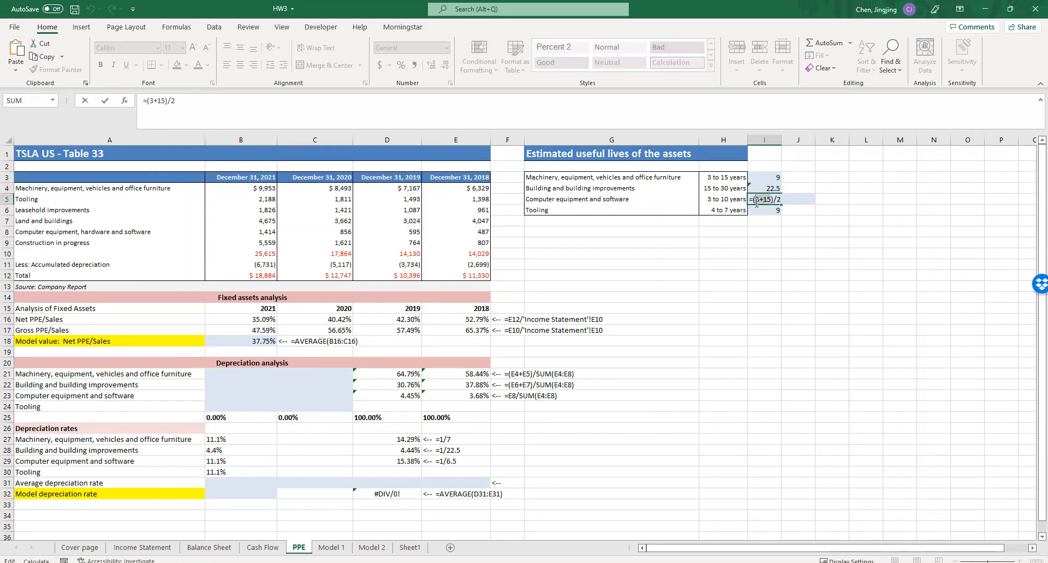
text(10+)
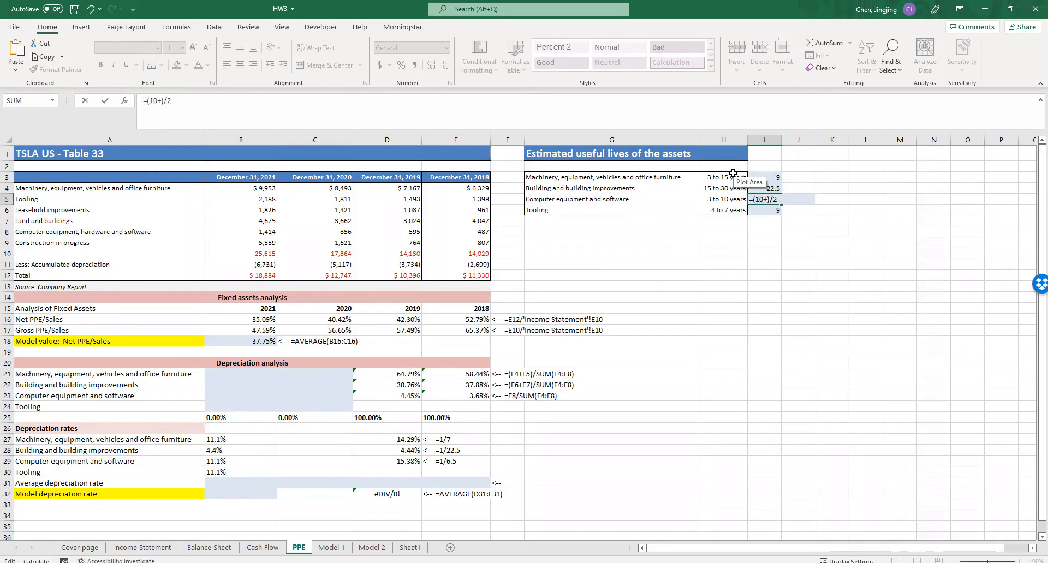
text(3)
key(Return)
double_click(770, 212)
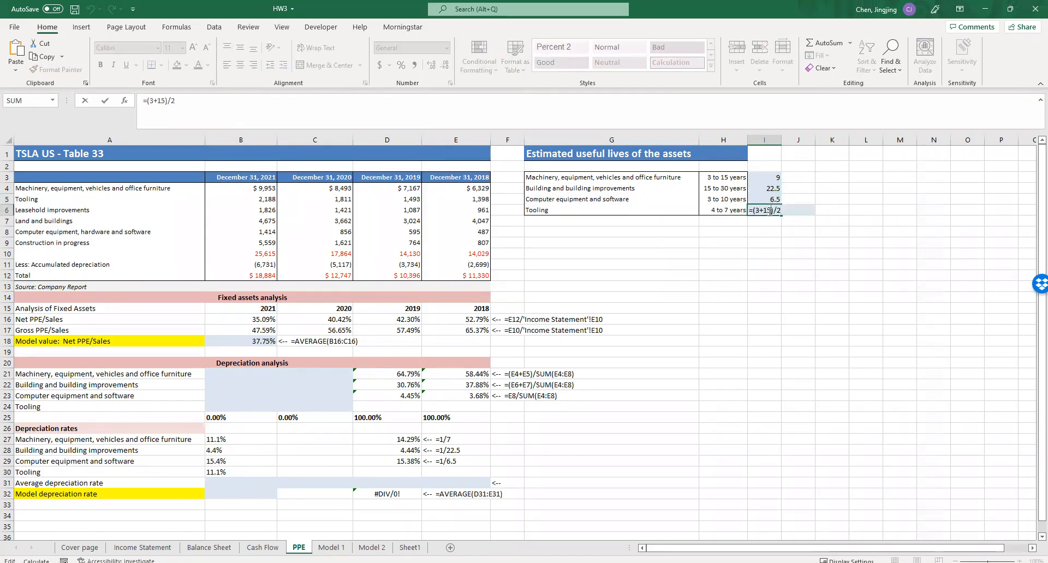
drag(770, 210, 756, 211)
text(4+7)
click(776, 252)
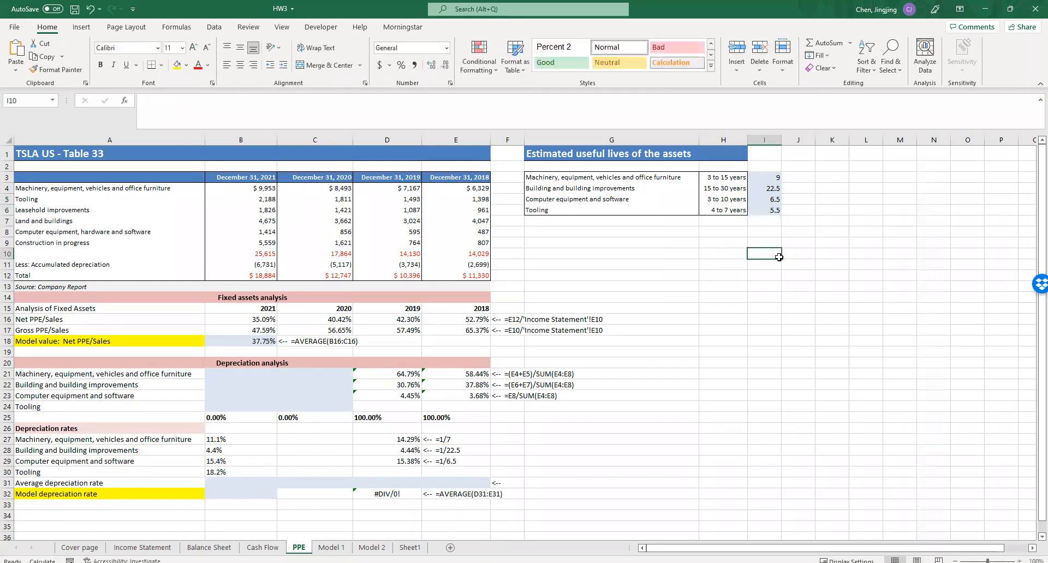
- Examine how the 2021 machinery depreciation rate formula in B27 uses the average useful life
click(257, 443)
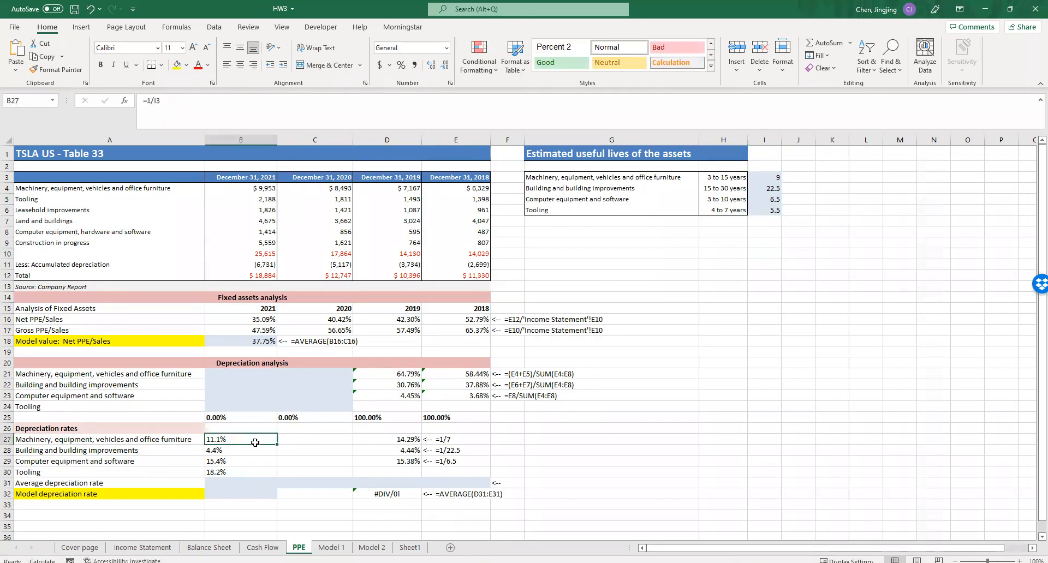
text(=1/I3)
click(649, 449)
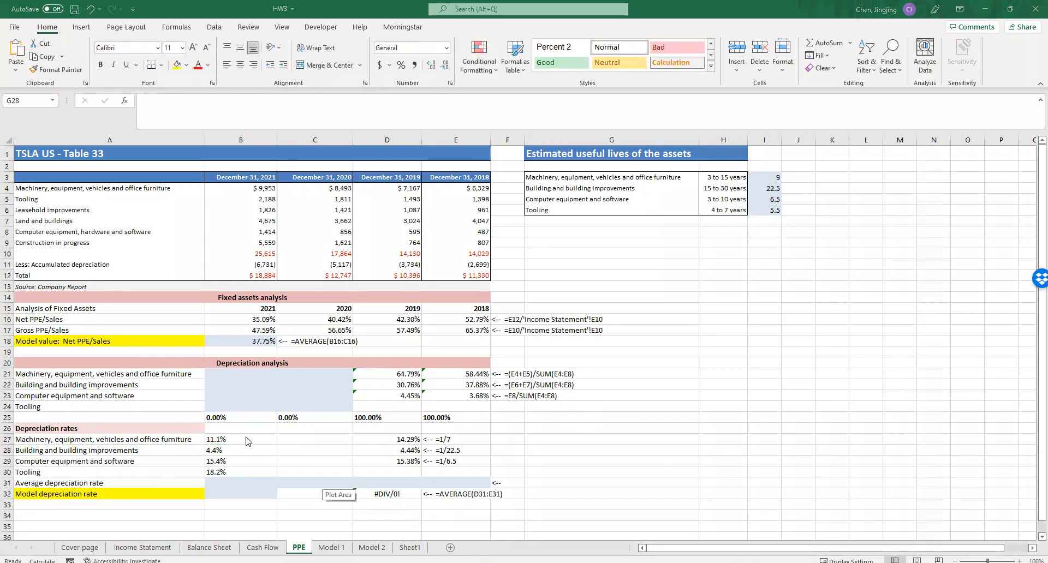
click(740, 264)
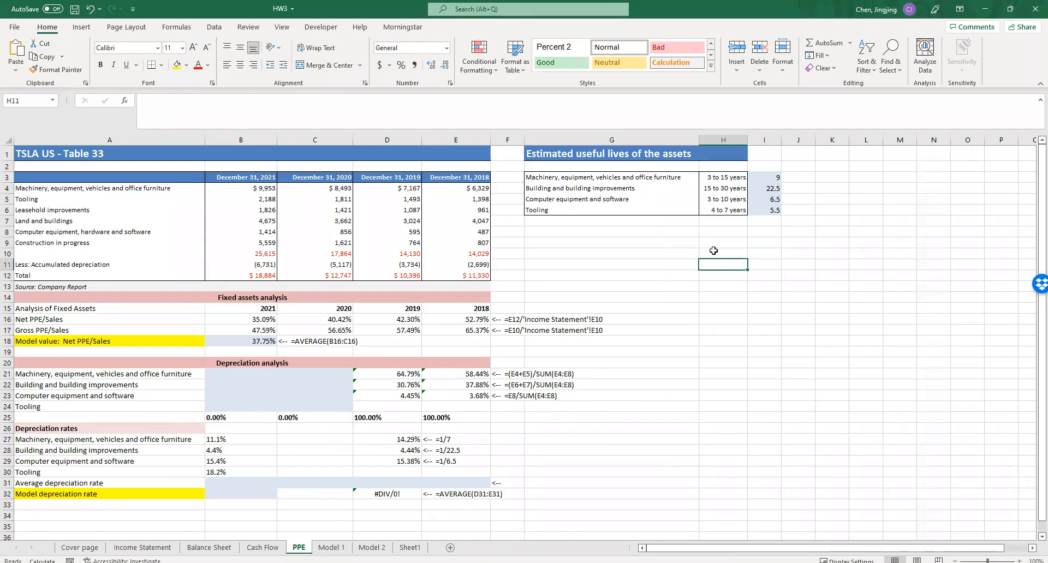
click(266, 191)
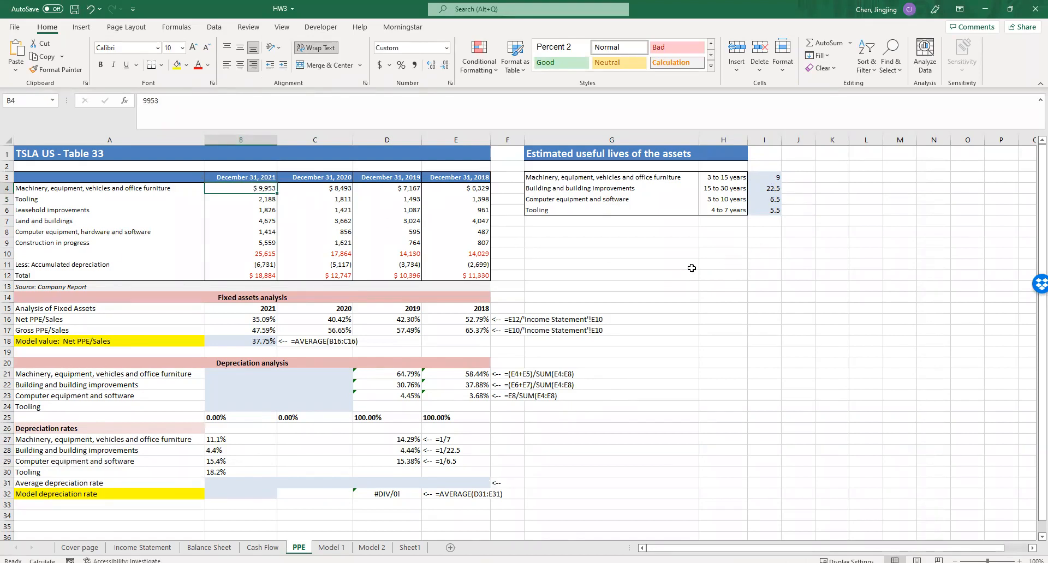
click(228, 440)
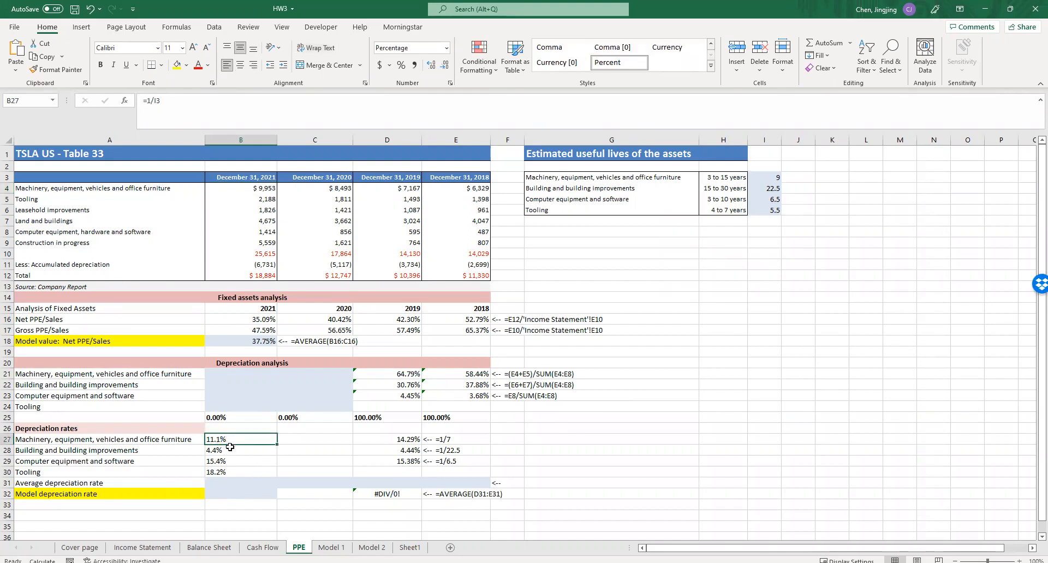
double_click(228, 437)
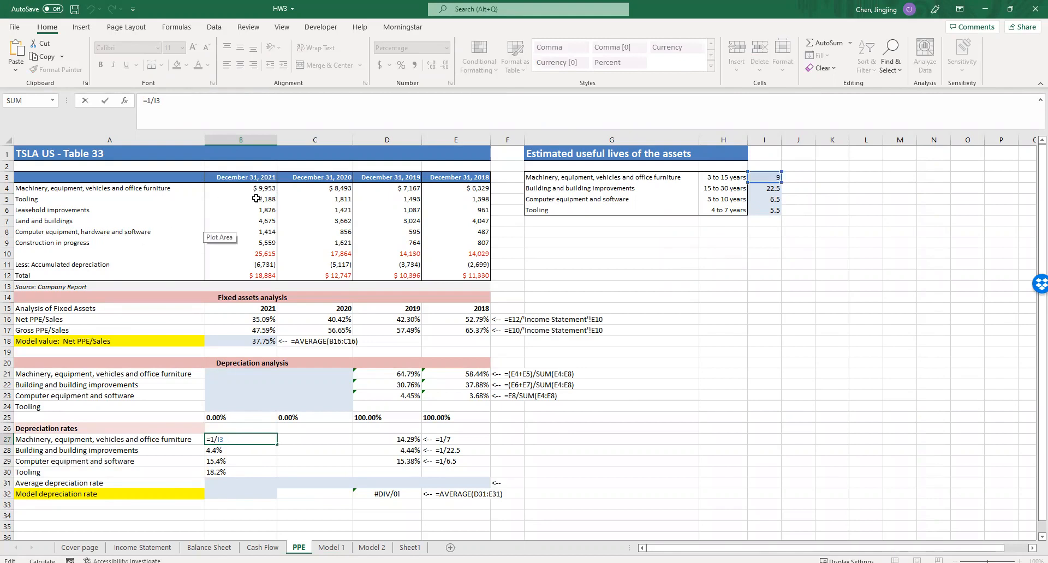
key(Escape)
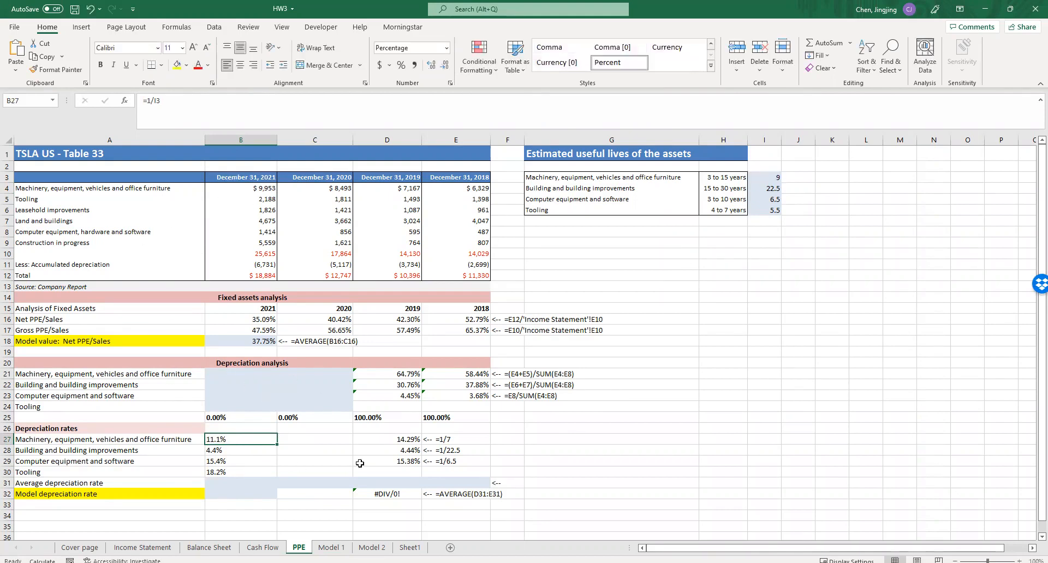
- Enter the 2021 average depreciation rate in B31 as a SUMPRODUCT of the rates B27:B30 and the asset weights B21:B24
click(264, 486)
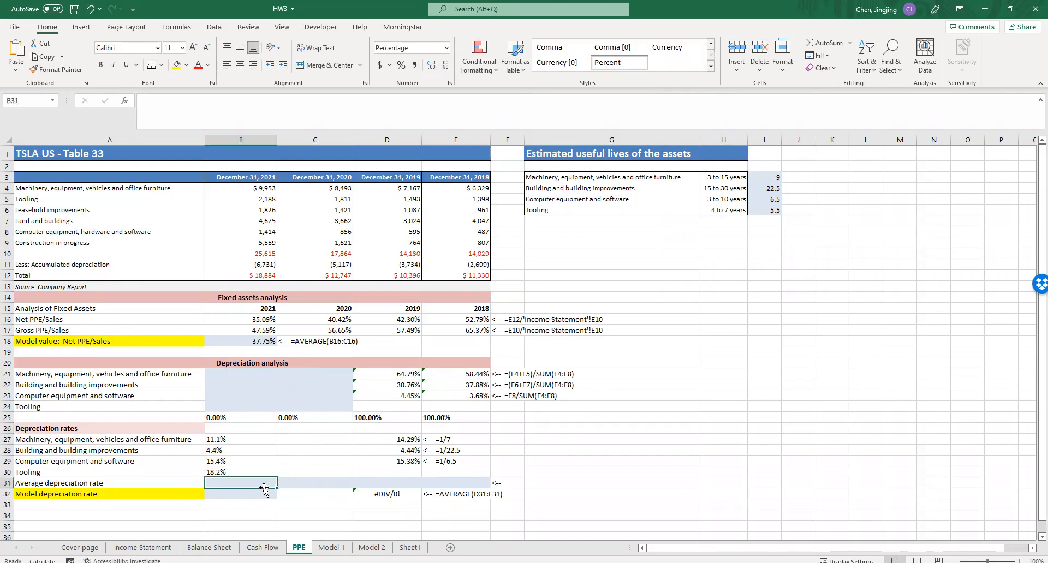
text(=)
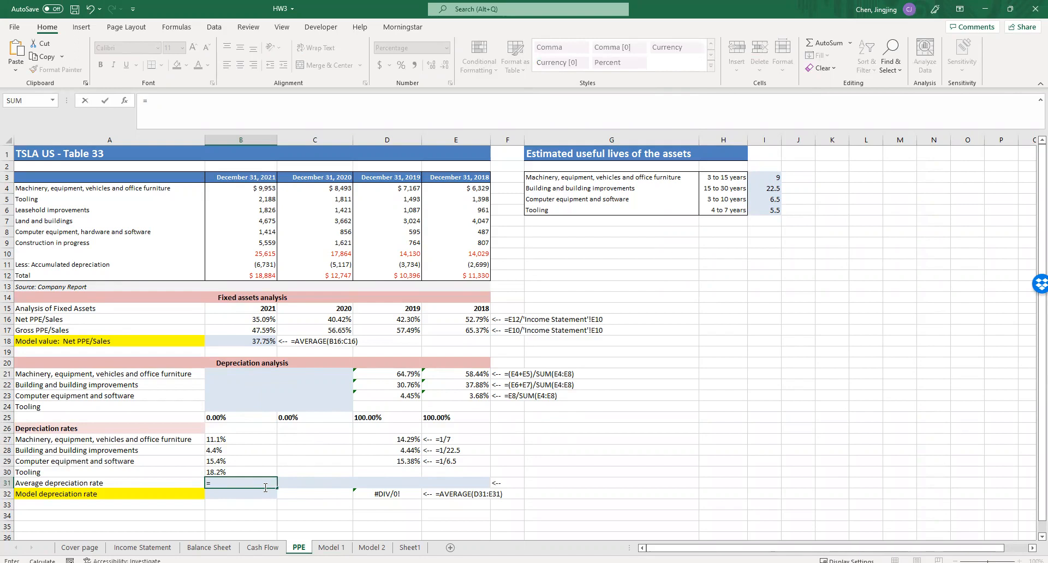
text(sumpr)
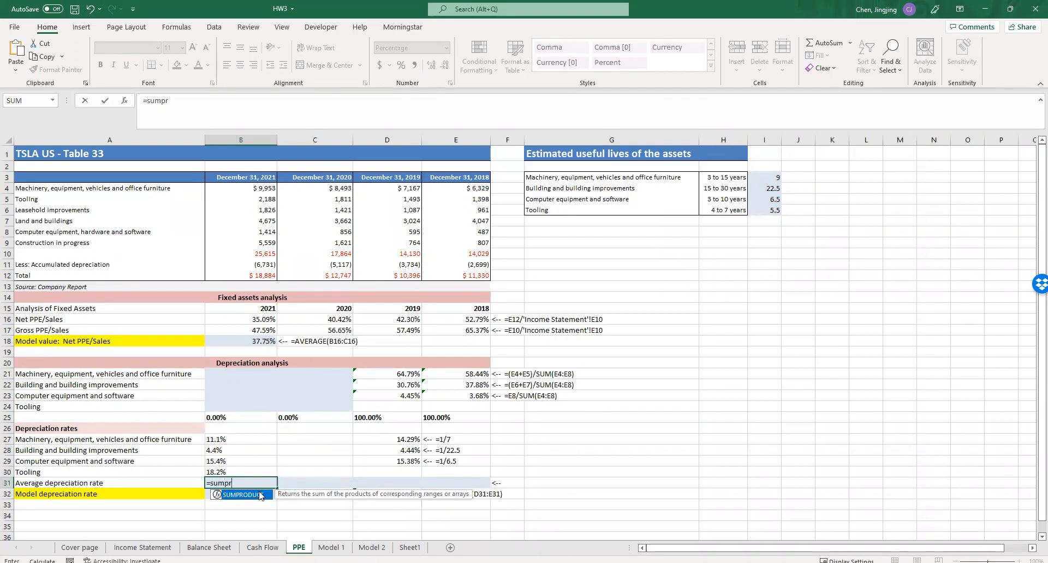
double_click(260, 495)
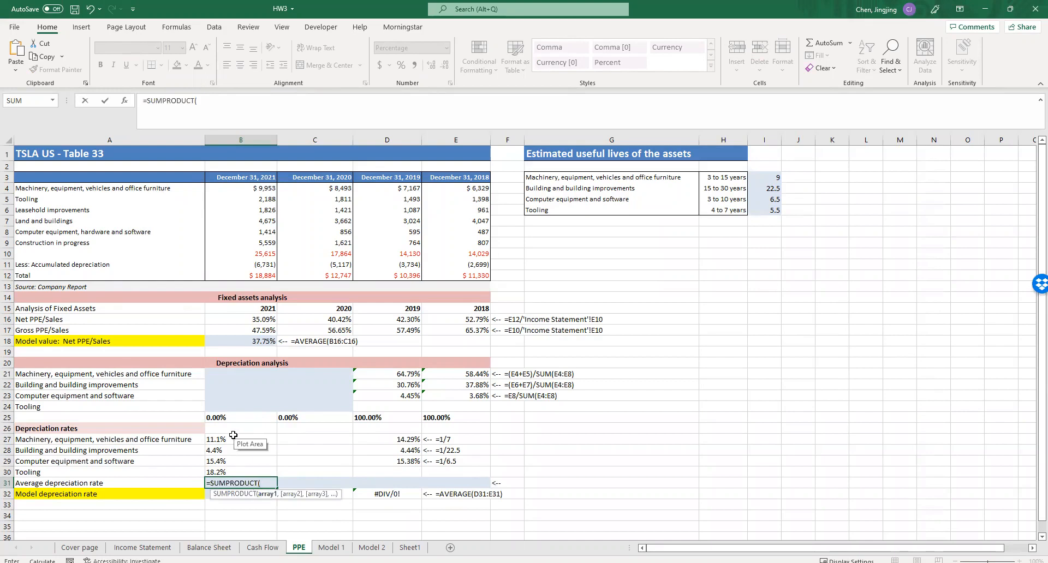
drag(229, 438, 235, 467)
text(,)
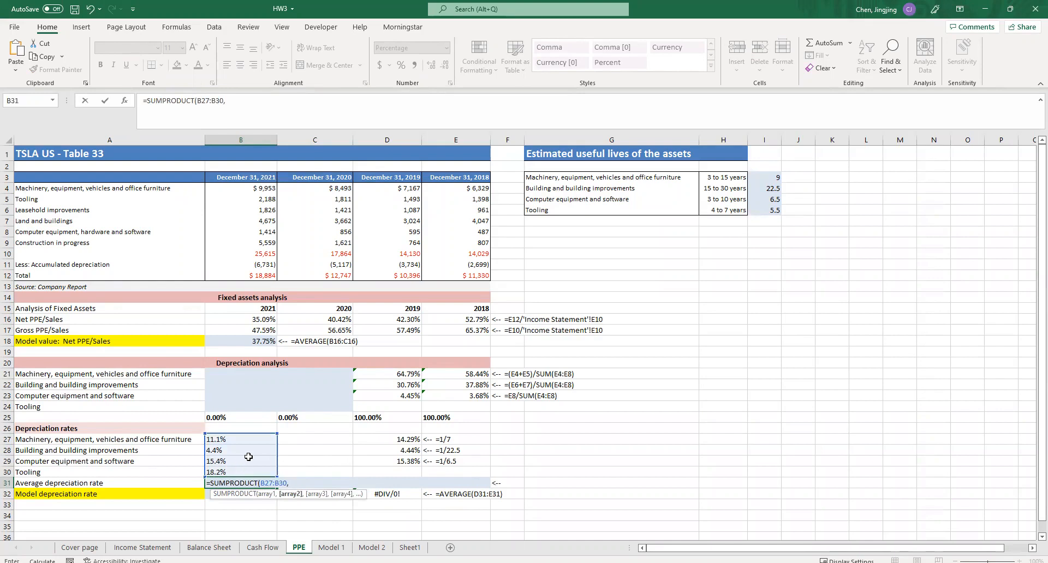
drag(242, 373, 239, 404)
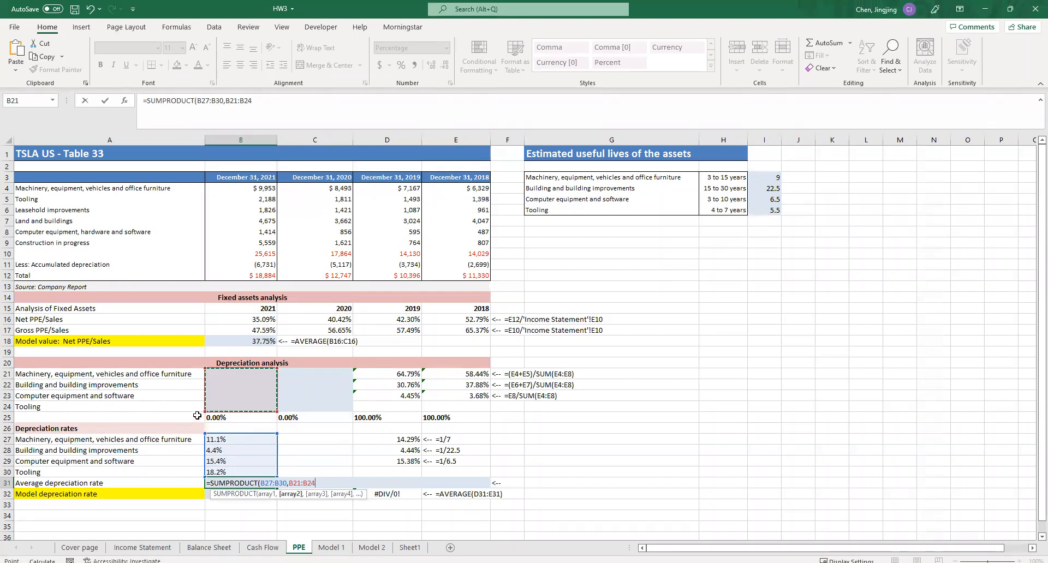
- Complete the SUMPRODUCT formula in B31 and enter the 2021 machinery weight in B21 as =B4/SUM(B4:B8)
text())
key(Return)
click(243, 370)
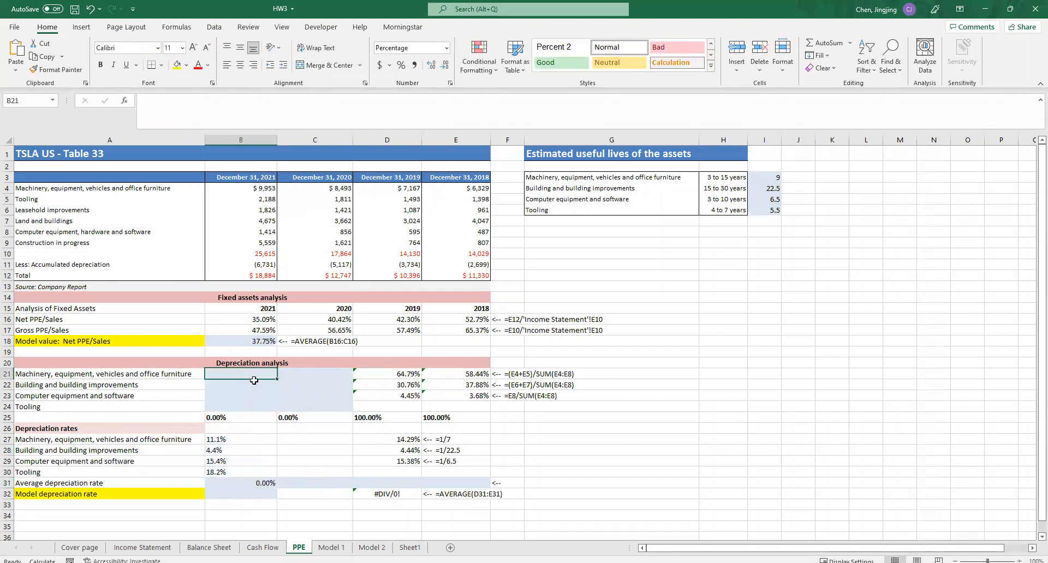
text(=)
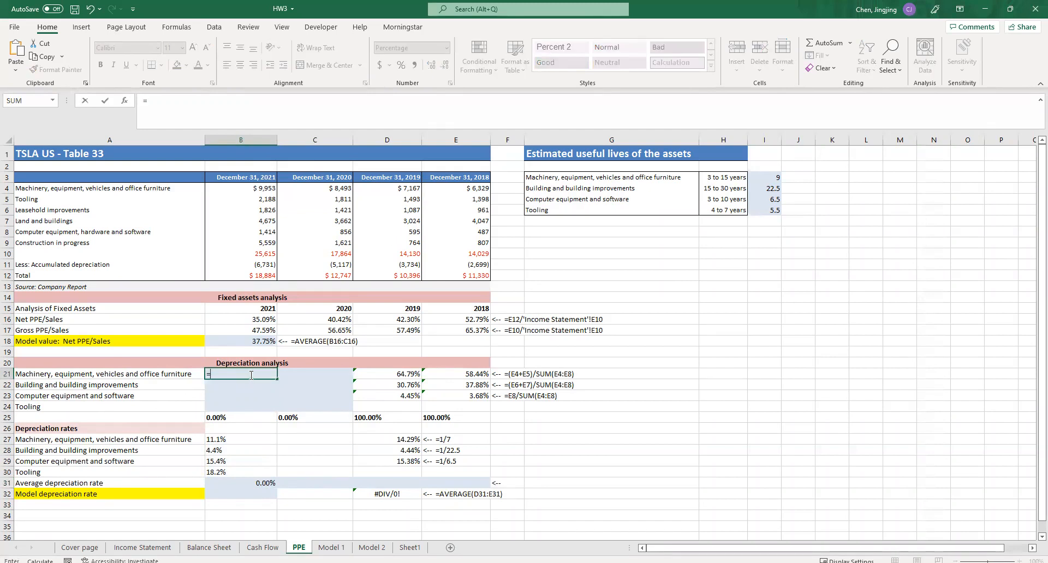
click(248, 188)
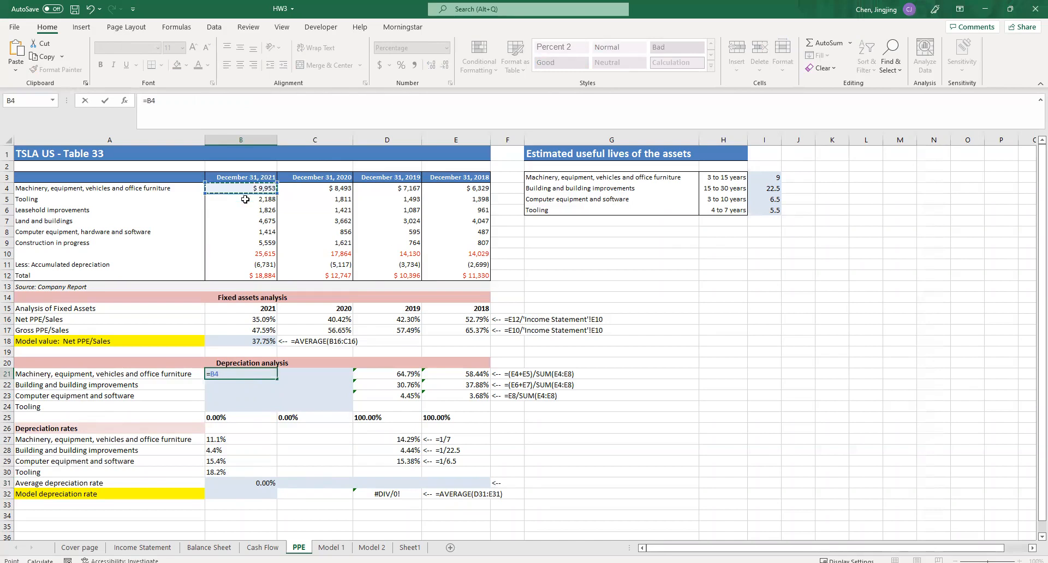
text(/sum)
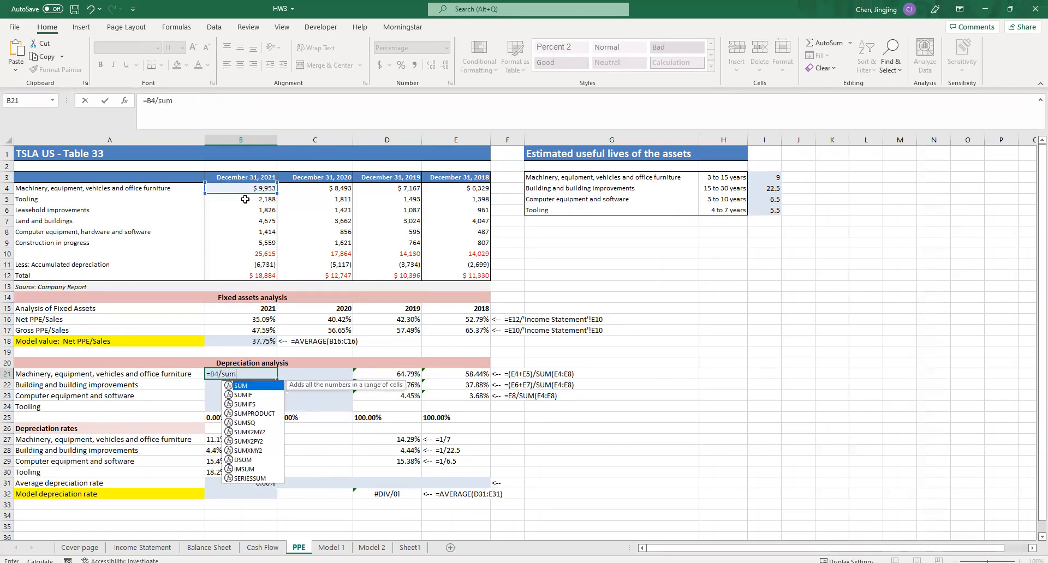
text(()
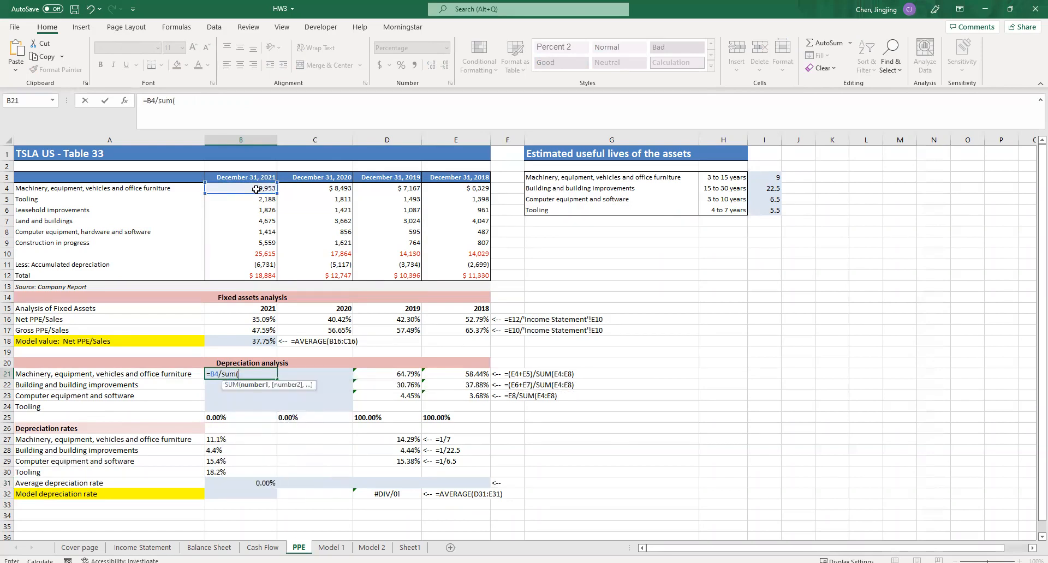
drag(256, 190, 245, 230)
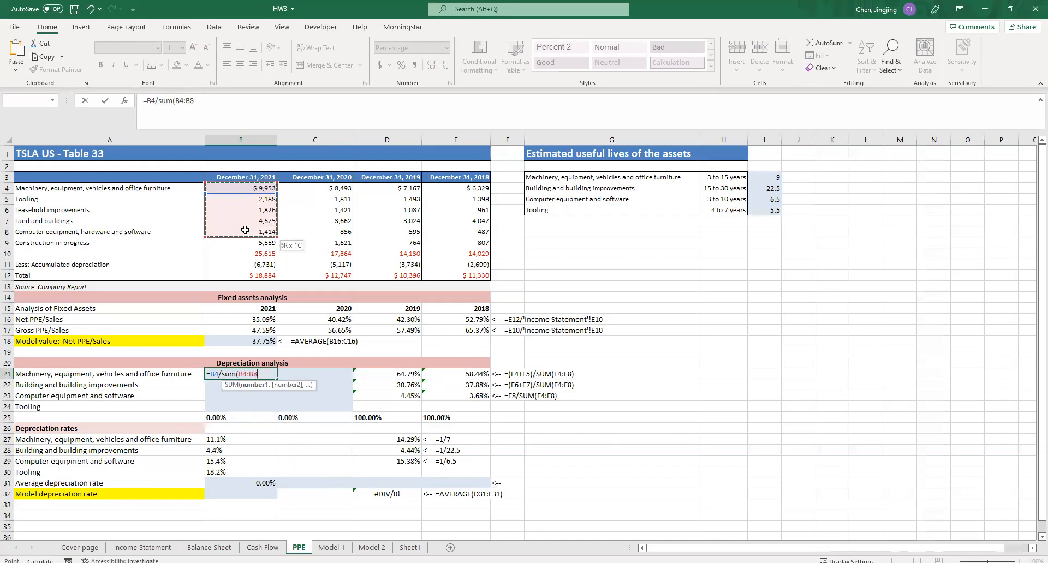
key(Return)
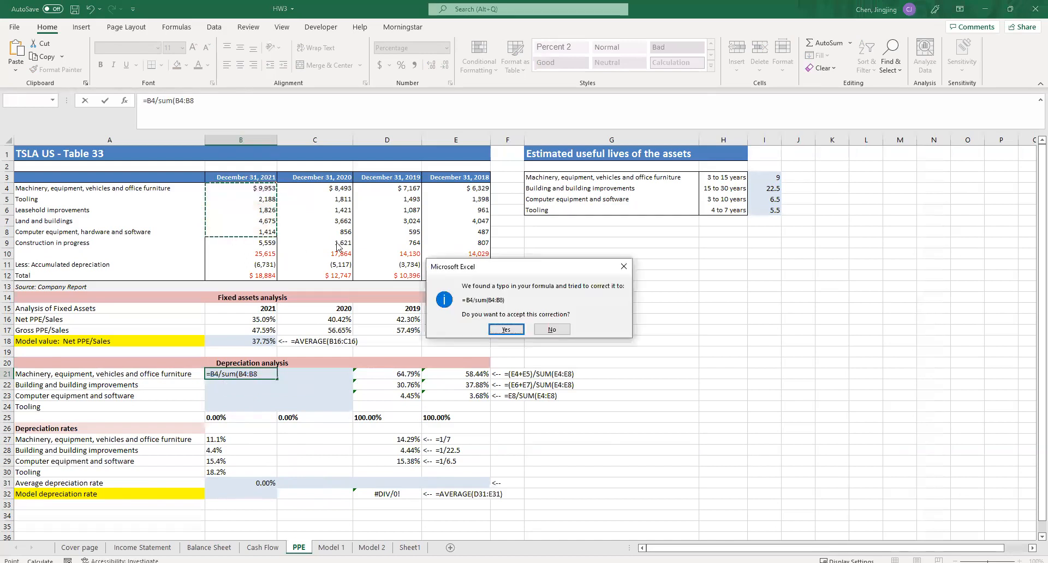
click(504, 331)
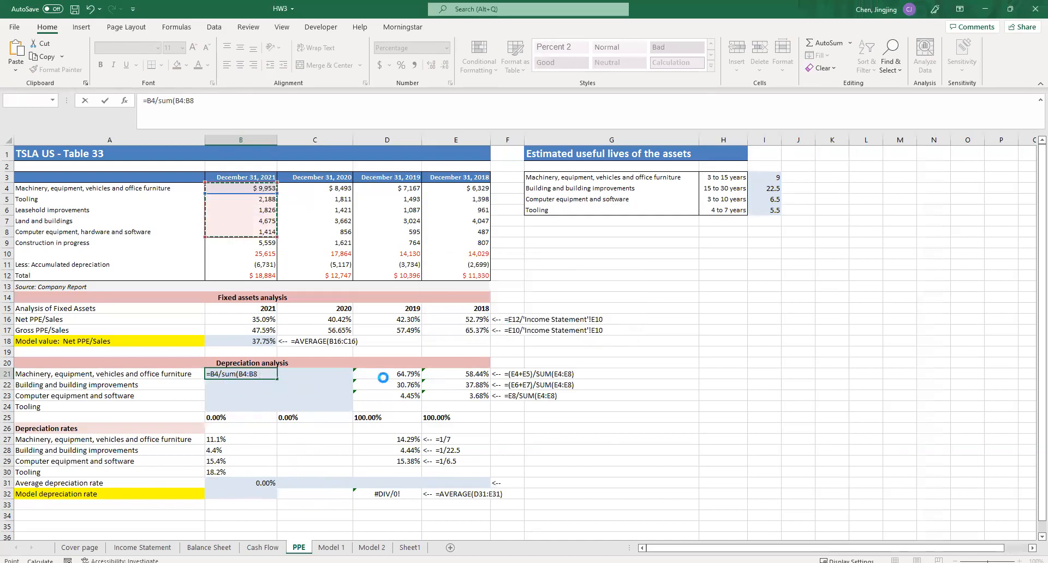
- Anchor only the rows of the sum range in B21 so the formula reads =B4/SUM(B$4:B$8)
click(247, 375)
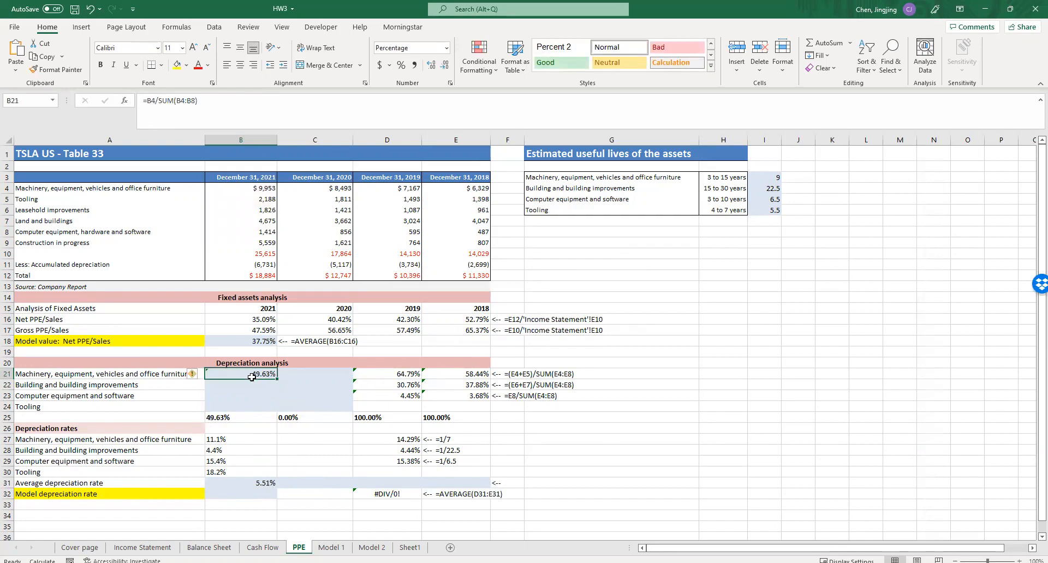
click(175, 100)
text($)
click(184, 101)
text($)
click(197, 101)
text($)
click(201, 100)
text($)
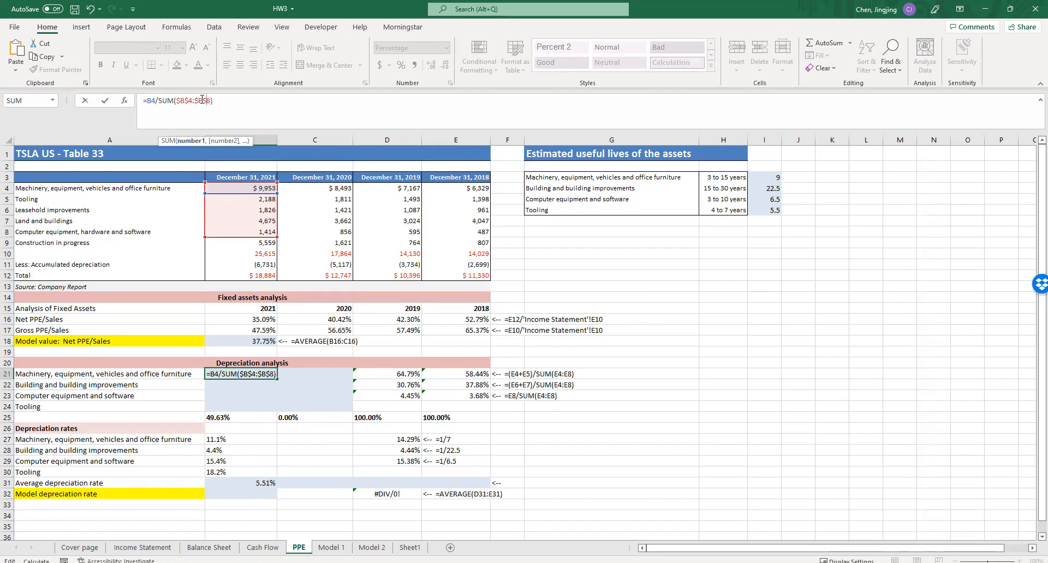
click(180, 101)
key(BackSpace)
click(194, 100)
key(Delete)
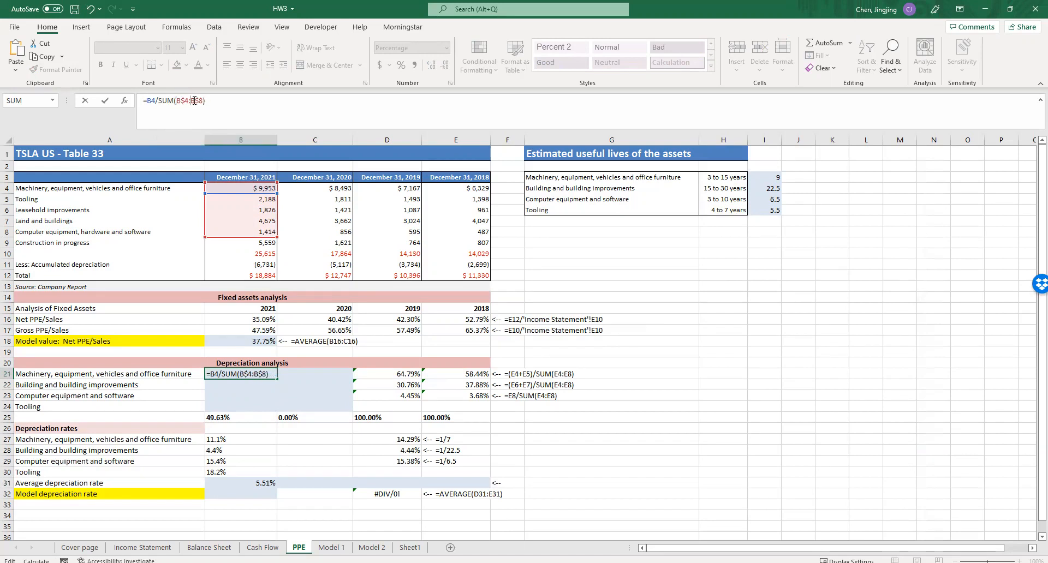
key(Return)
- Copy the B21 weight formula down to B23 and change the numerator in B22 to land and buildings, B7
click(268, 374)
mouse_move(275, 379)
mouse_down()
mouse_move(270, 403)
mouse_move(263, 388)
mouse_up()
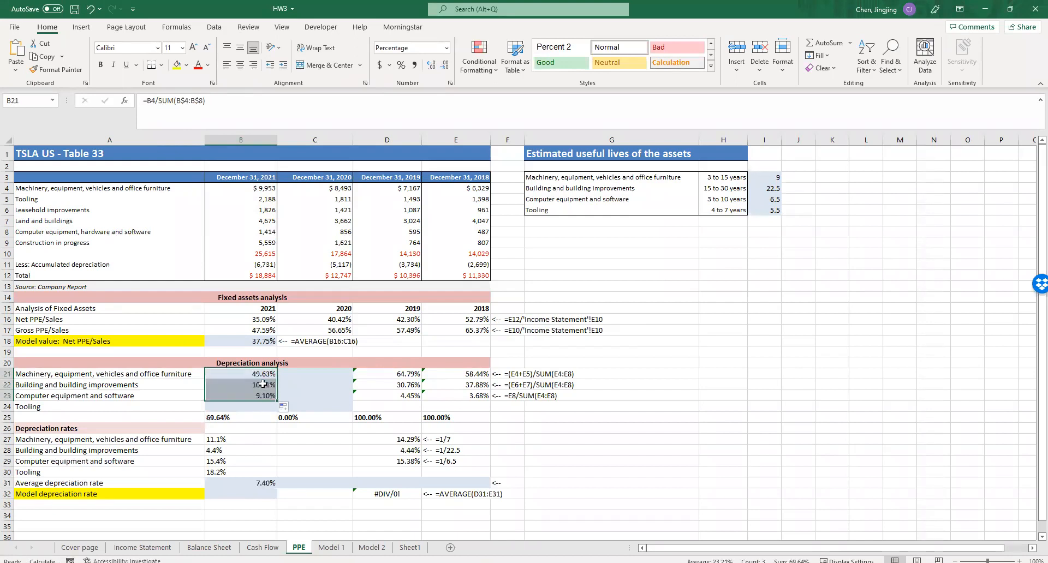
double_click(264, 385)
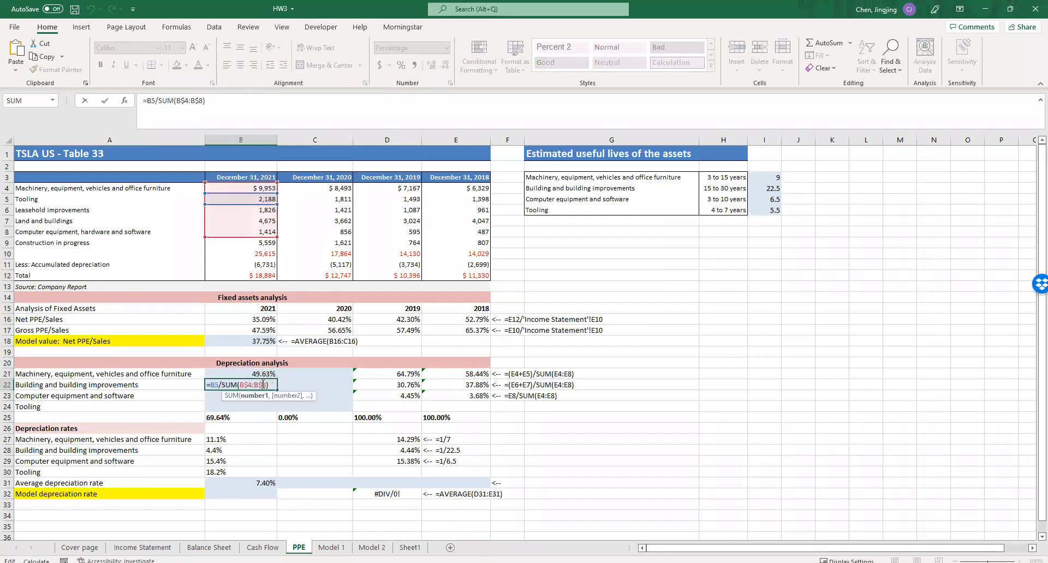
click(256, 209)
click(255, 224)
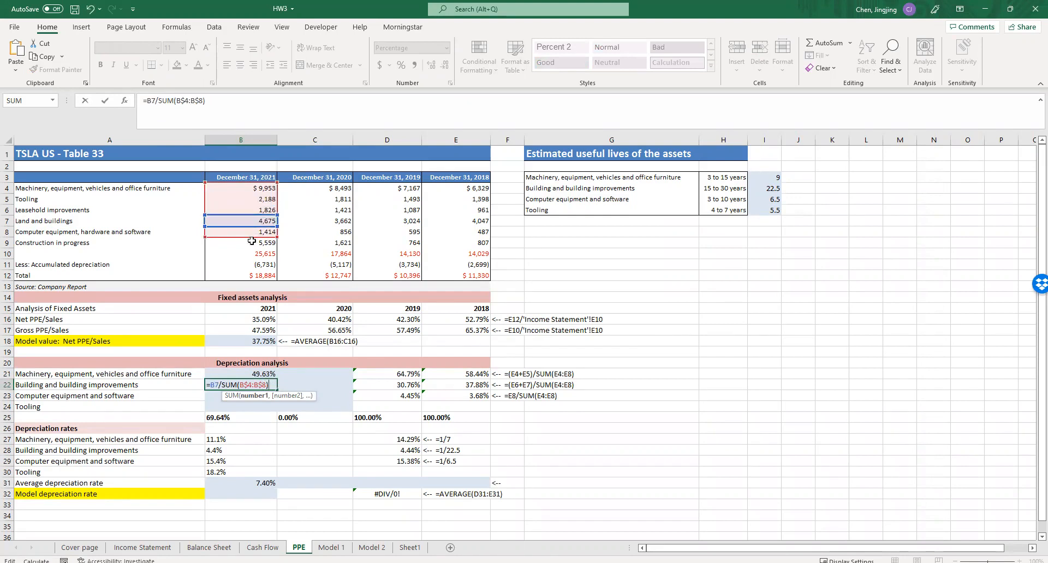
- Change the computer equipment weight in B23 to =B8/SUM(B$4:B$8)
click(263, 397)
double_click(264, 397)
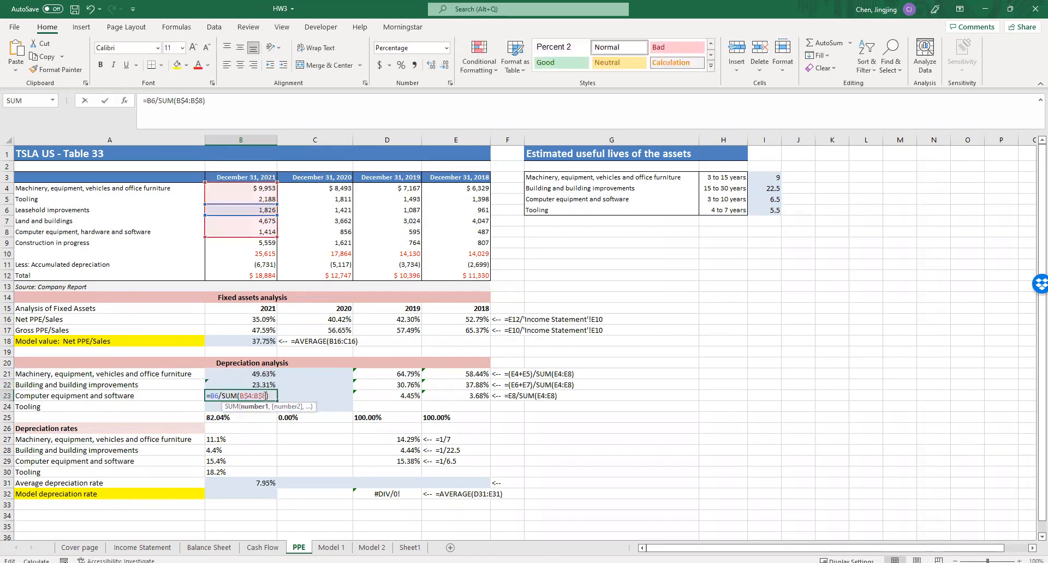
click(259, 221)
click(261, 230)
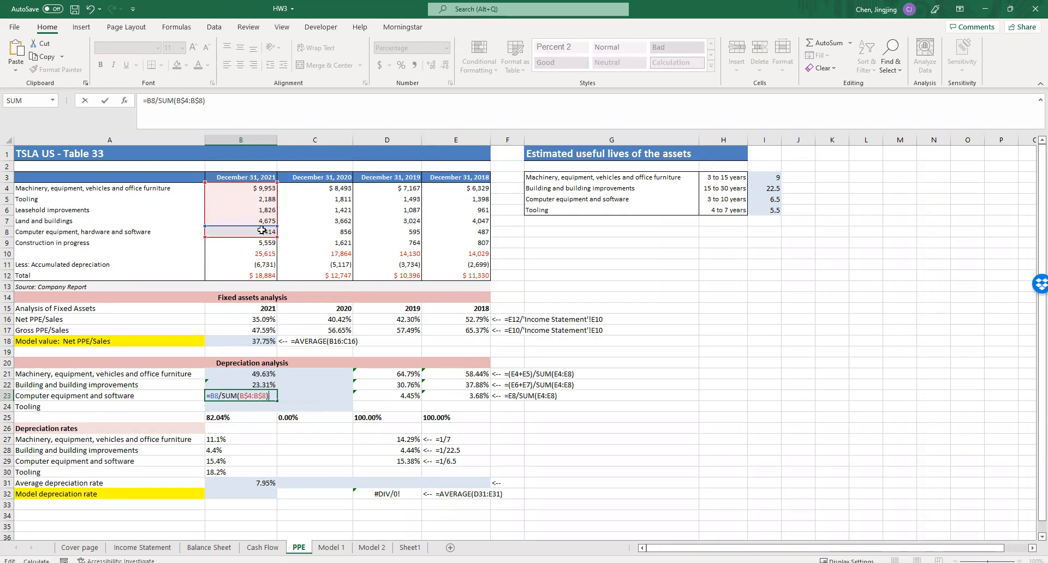
key(Return)
- Copy the B23 formula to B24 and change its numerator to the tooling amount in B5
click(259, 395)
drag(276, 401, 263, 407)
double_click(262, 406)
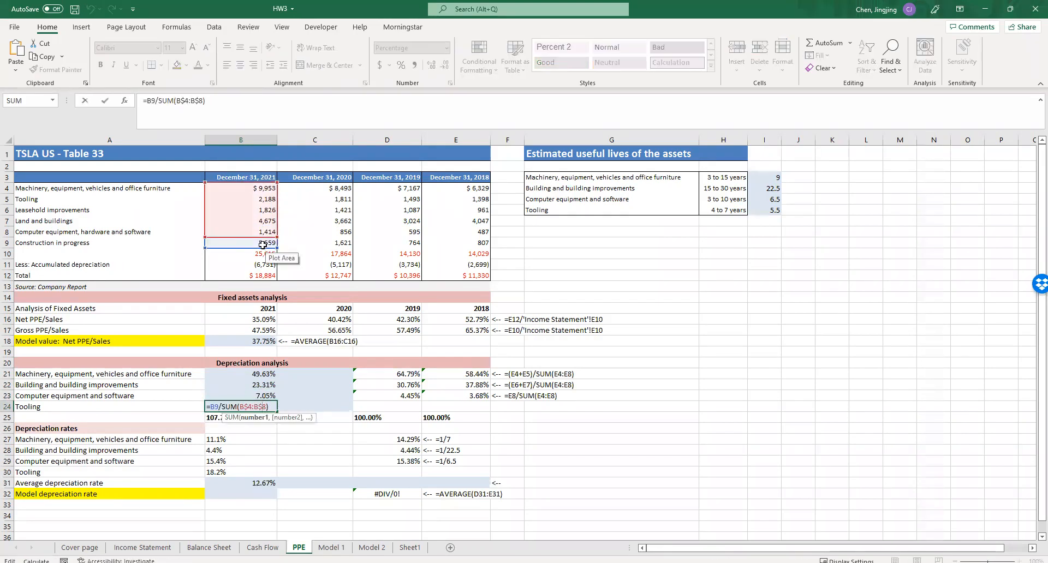
drag(259, 242, 259, 196)
key(Return)
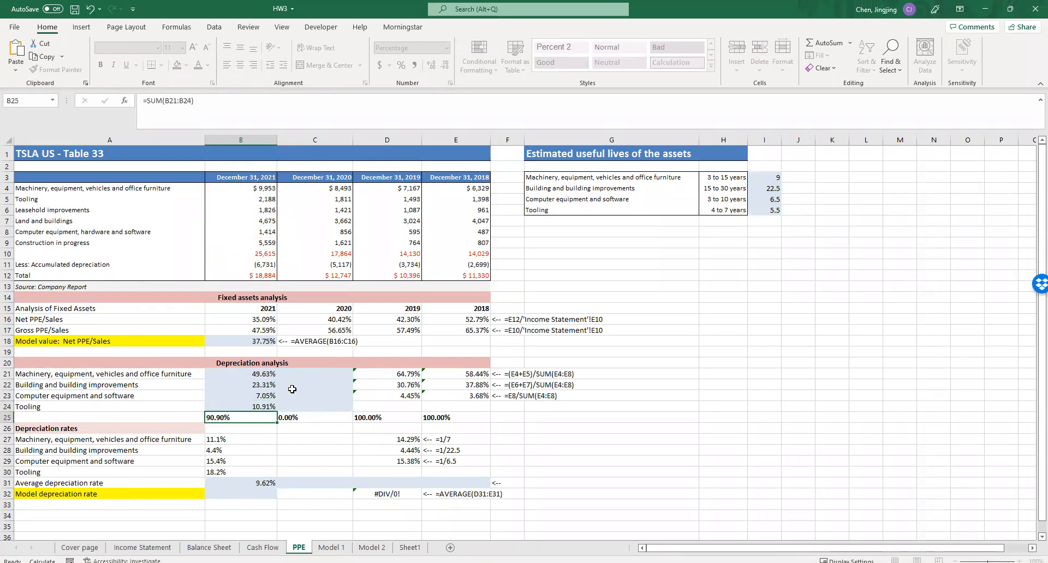
- Add leasehold improvements to the building weight in B22 so it reads =(B7+B6)/SUM(B$4:B$8)
double_click(260, 386)
click(217, 385)
text(+/SUM(B$4:B$8)
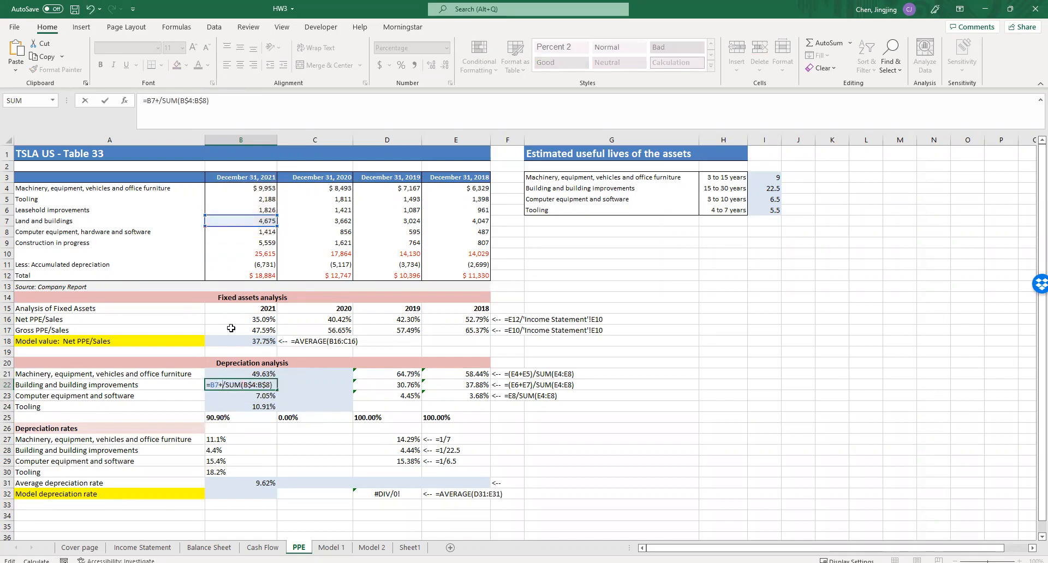
click(238, 210)
click(212, 386)
text(()
click(233, 385)
text())
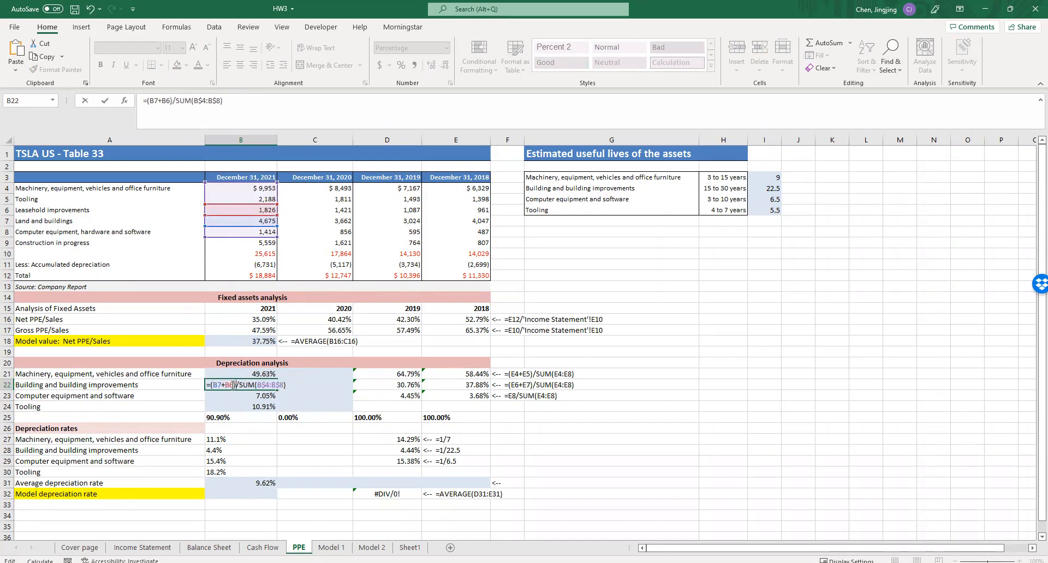
key(Return)
- Copy the 2021 asset weights B21:B24 across to C21:C24 for 2020 and check the weight totals in row 25
click(271, 377)
drag(276, 378, 332, 397)
double_click(322, 374)
key(Escape)
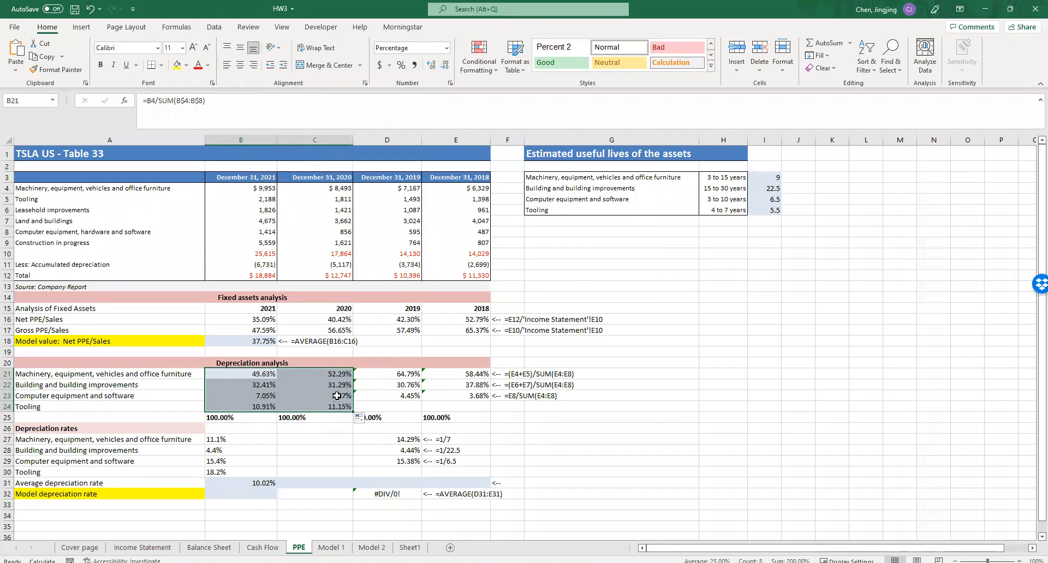
click(596, 419)
click(243, 419)
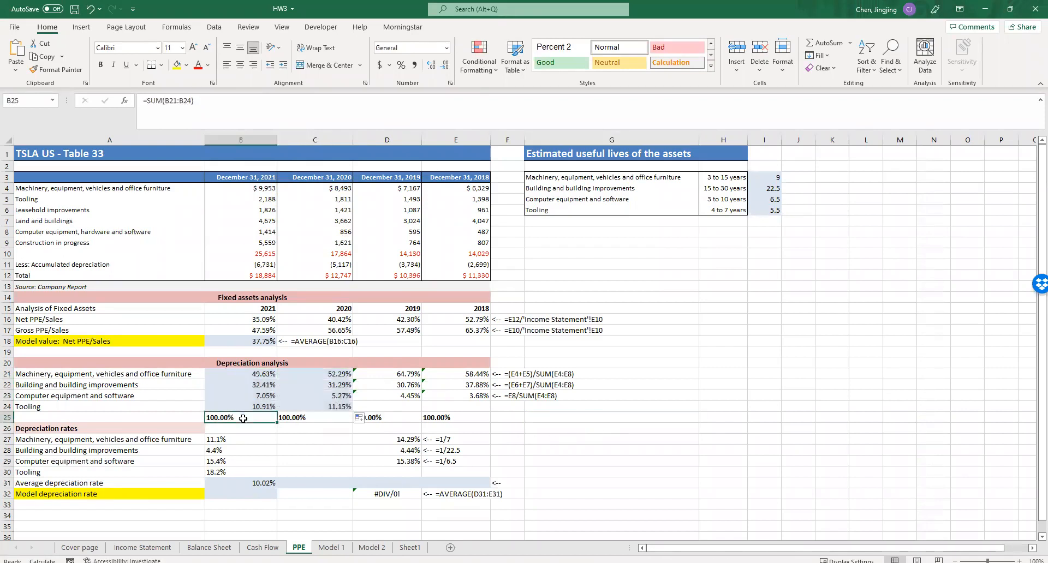
key(shift+Right)
key(shift+Right)
key(shift+Right)
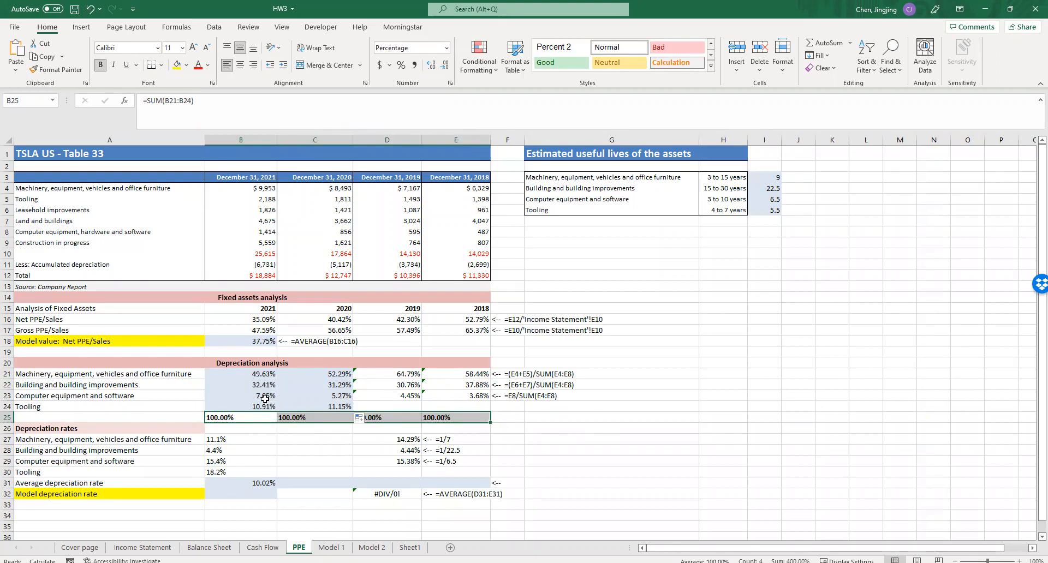
drag(265, 374, 256, 407)
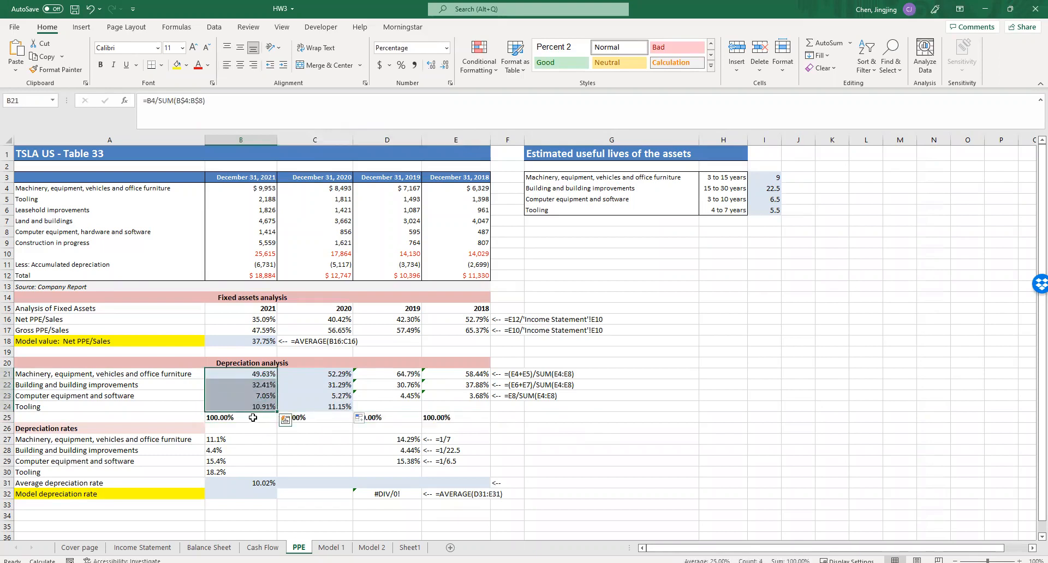
- Make the depreciation rates range in the B31 SUMPRODUCT absolute as $B$27:$B$30, keeping B21:B24 relative
click(254, 483)
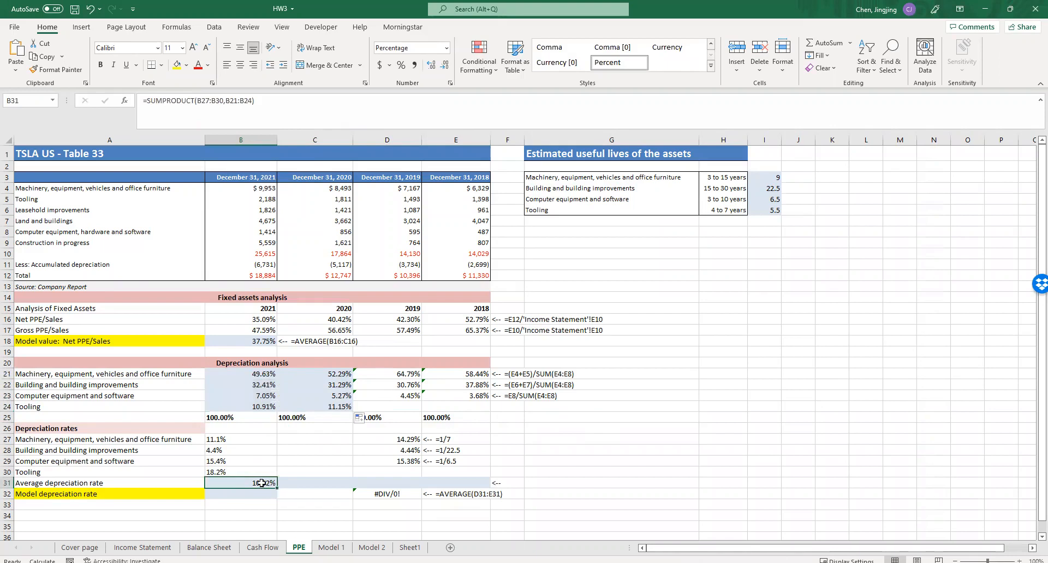
double_click(262, 483)
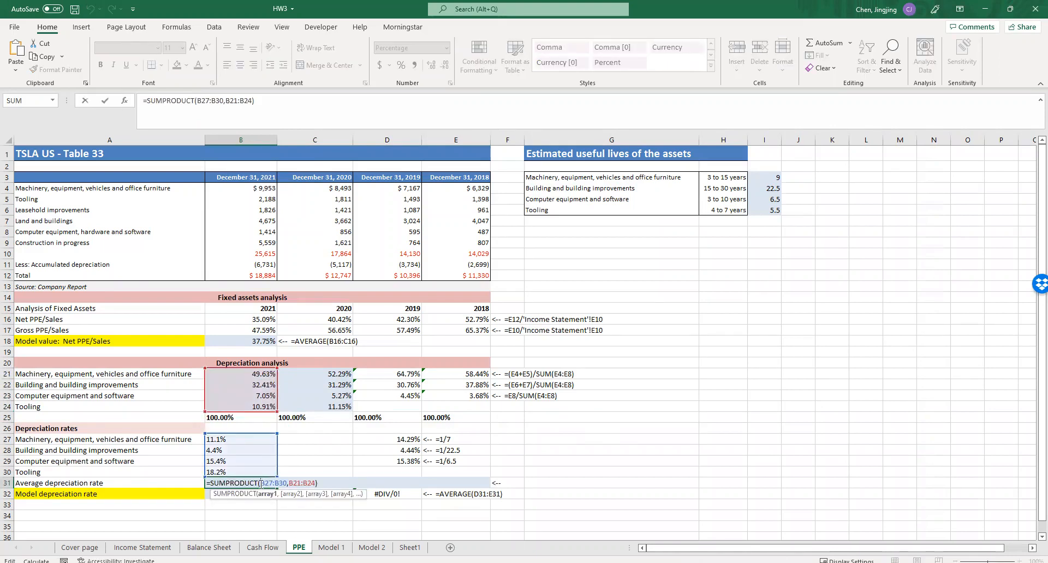
key(F4)
click(283, 482)
text($)
click(291, 482)
text($)
key(Return)
key(Return)
key(Return)
- Copy the average depreciation rate formula from B31 across to C31:E31 and check the references in D31
click(268, 482)
drag(278, 489, 350, 490)
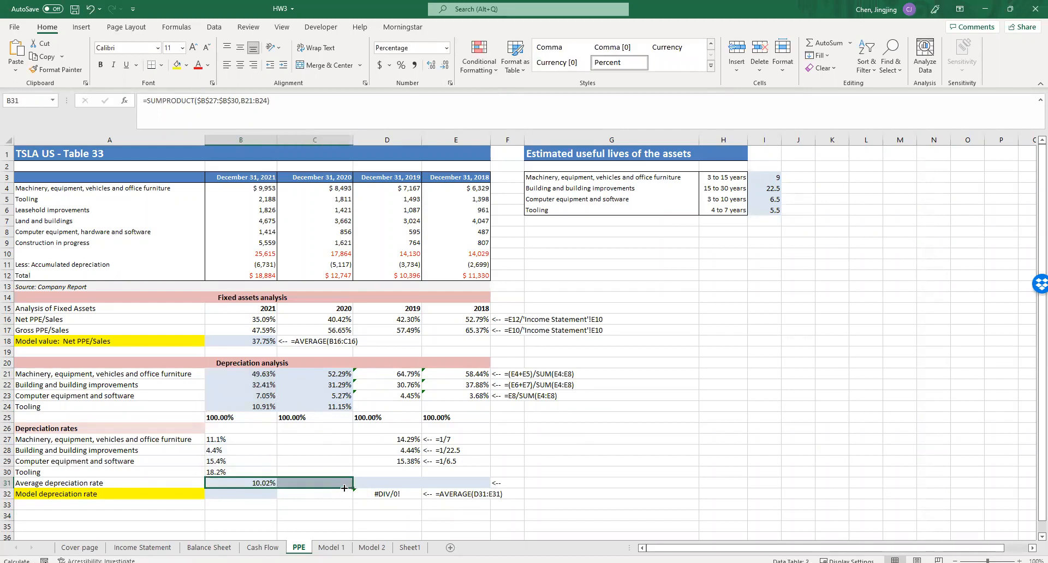
click(627, 467)
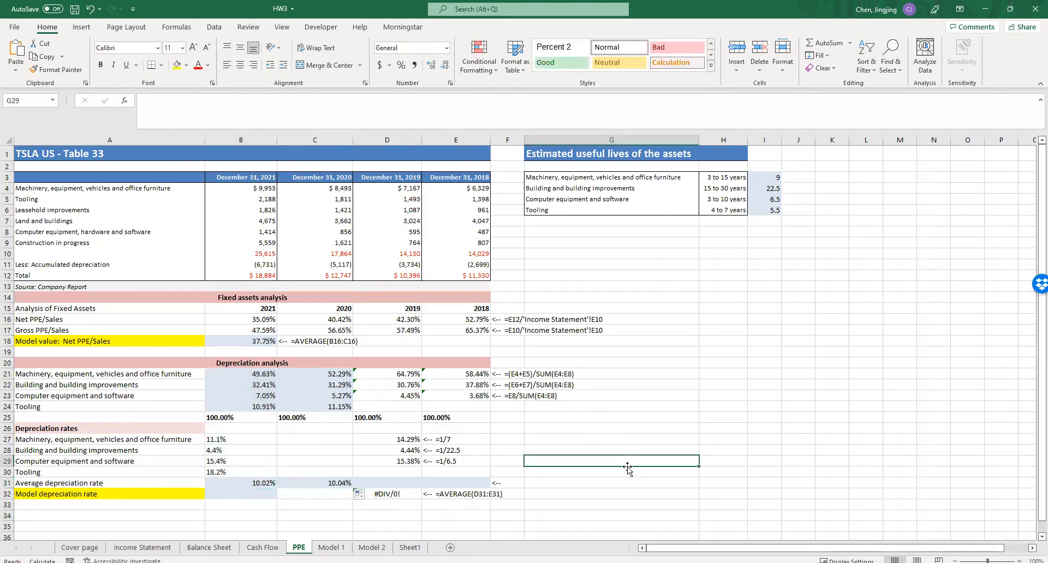
click(348, 484)
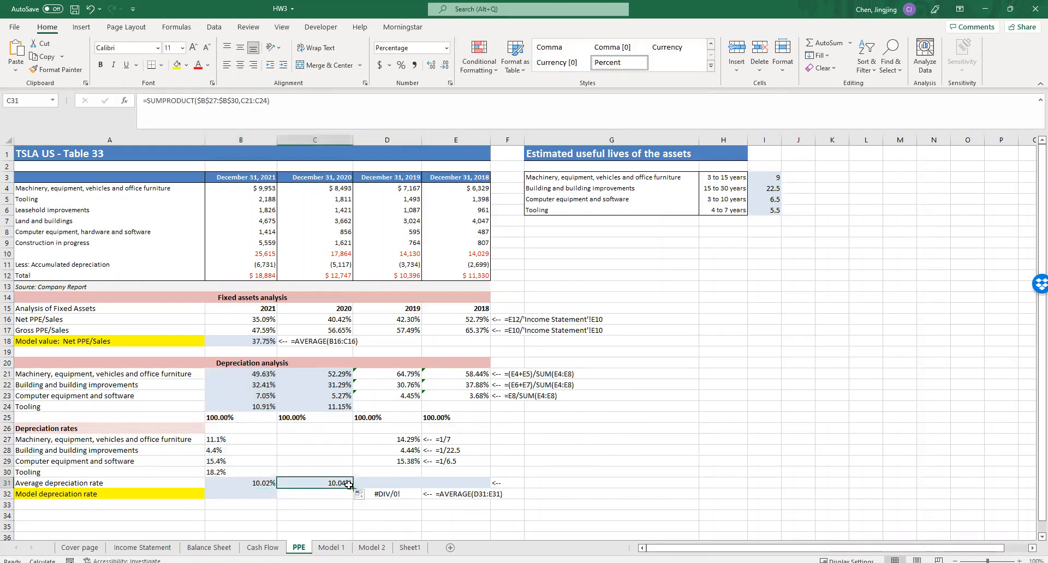
drag(354, 487, 486, 488)
click(629, 461)
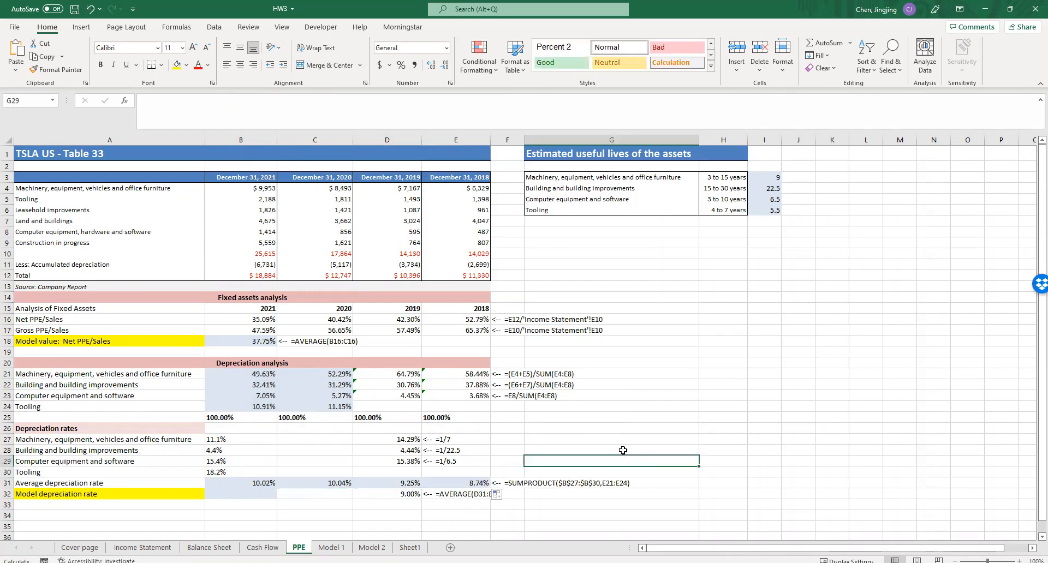
double_click(405, 483)
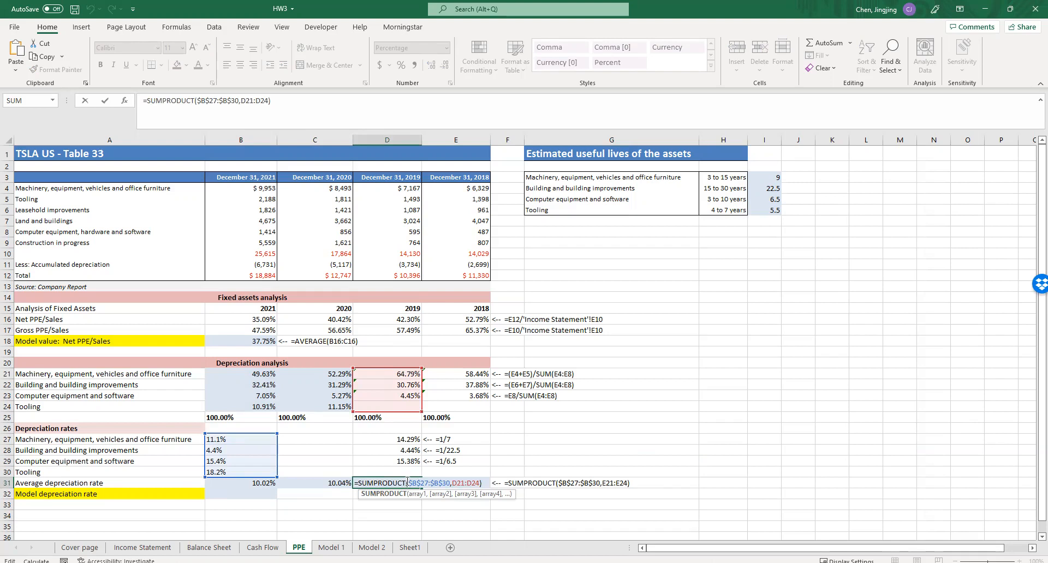
key(Return)
- Enter the model depreciation rate in B32 as the average of the 2021 and 2020 rates, B31:C31
click(266, 495)
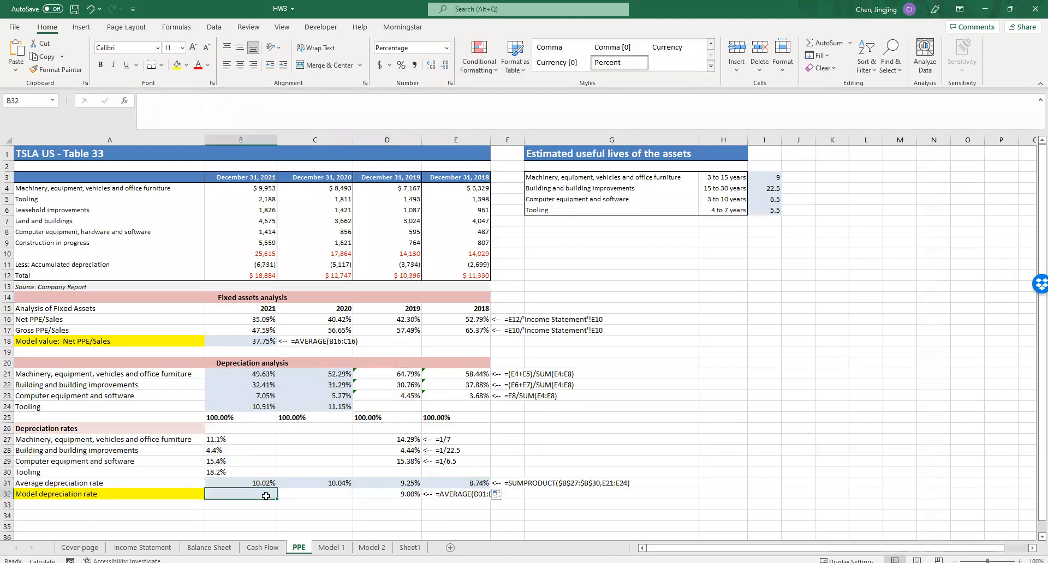
text(=)
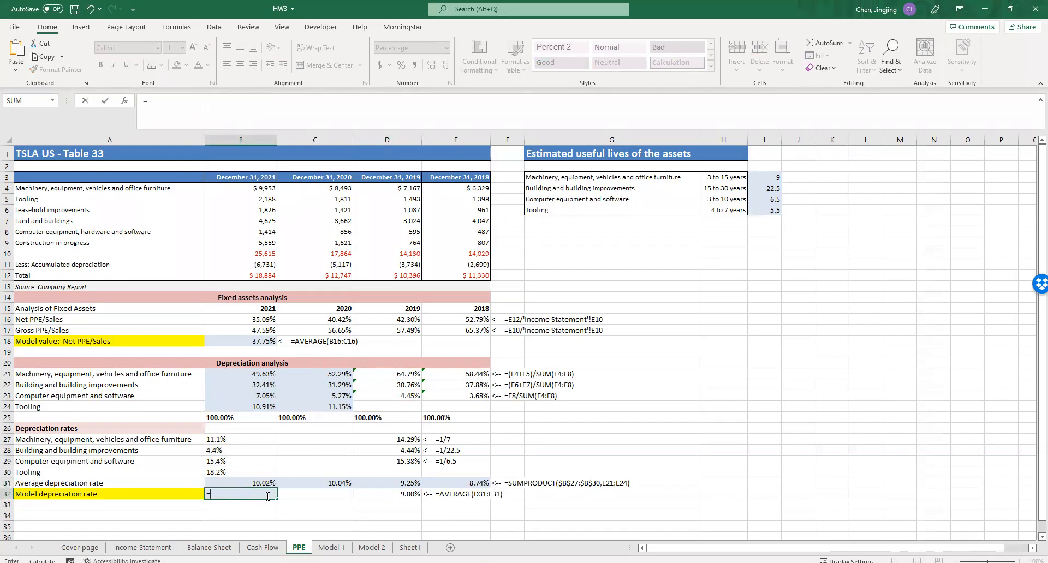
text(average)
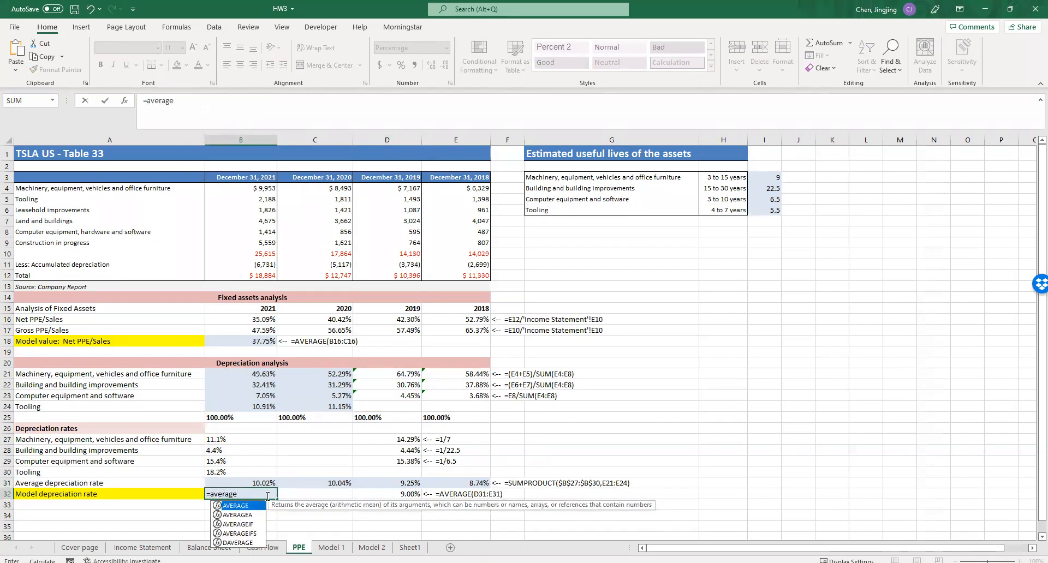
double_click(258, 506)
drag(256, 483, 322, 483)
key(Return)
key(Right)
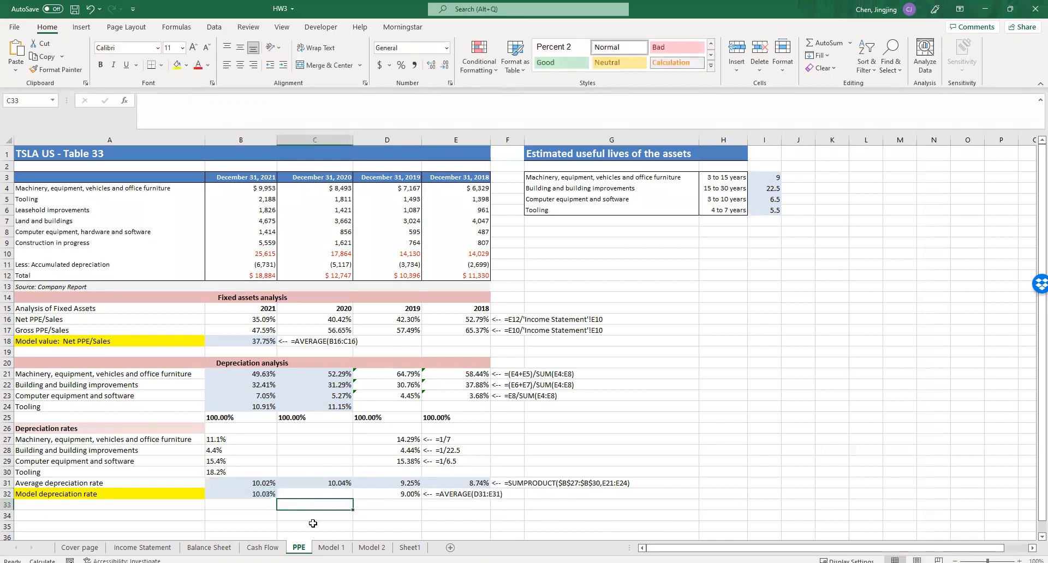
- On the Model 1 sheet, link the Sales growth parameter B2 to the slope-based growth rate in 'Income Statement'!I10
click(268, 494)
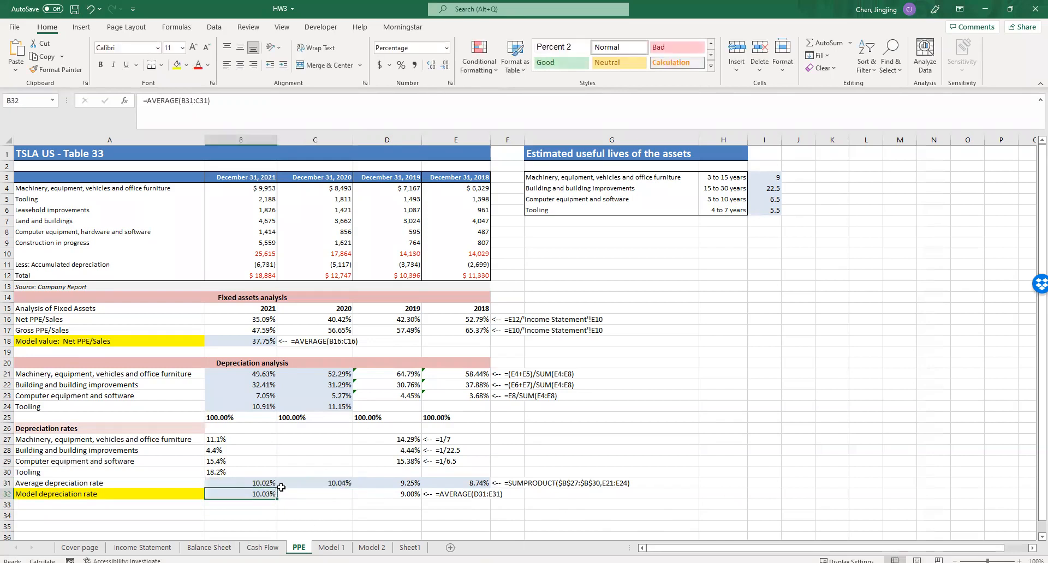
click(331, 548)
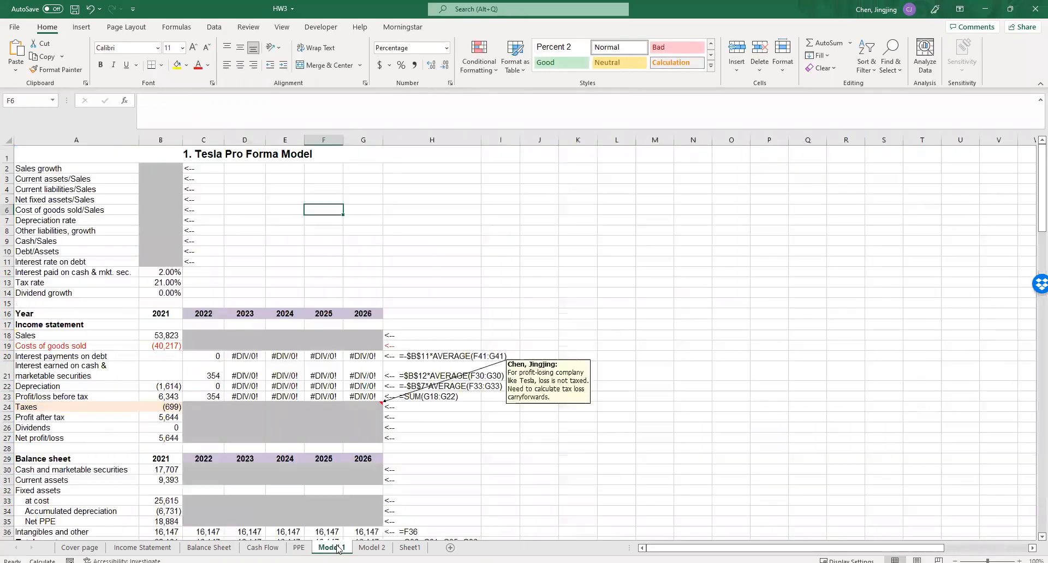
click(387, 248)
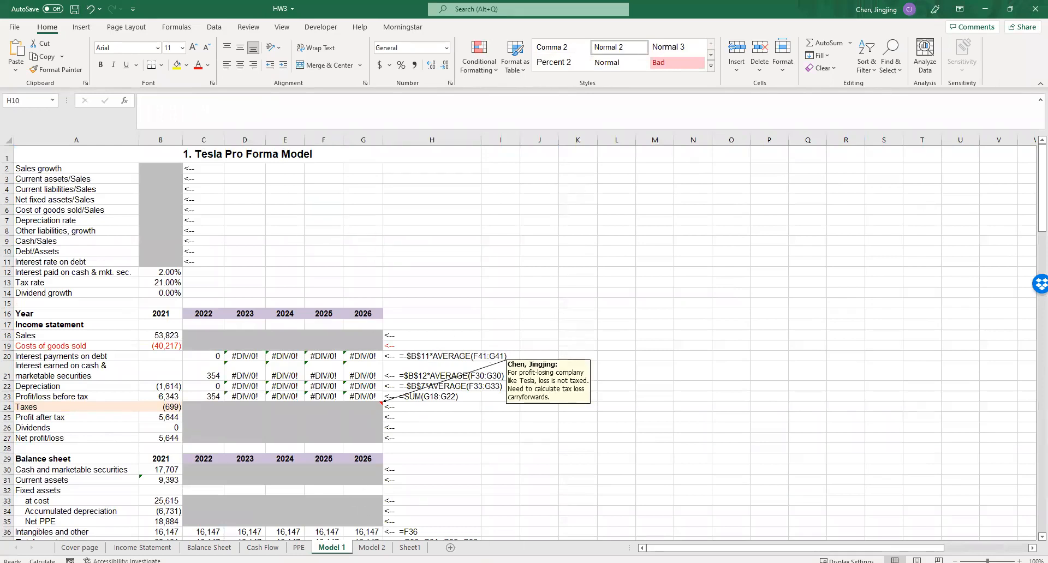
click(175, 167)
text(=)
click(131, 548)
click(680, 262)
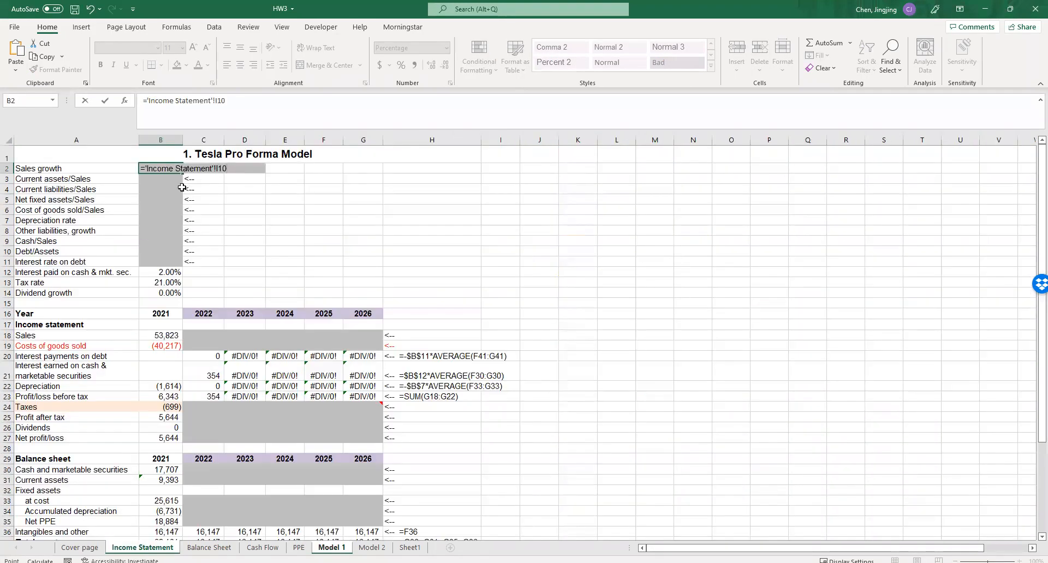
key(Return)
- Link the Current assets/Sales parameter B3 to the CA/Sales model value in 'Balance Sheet'!J6
text(=)
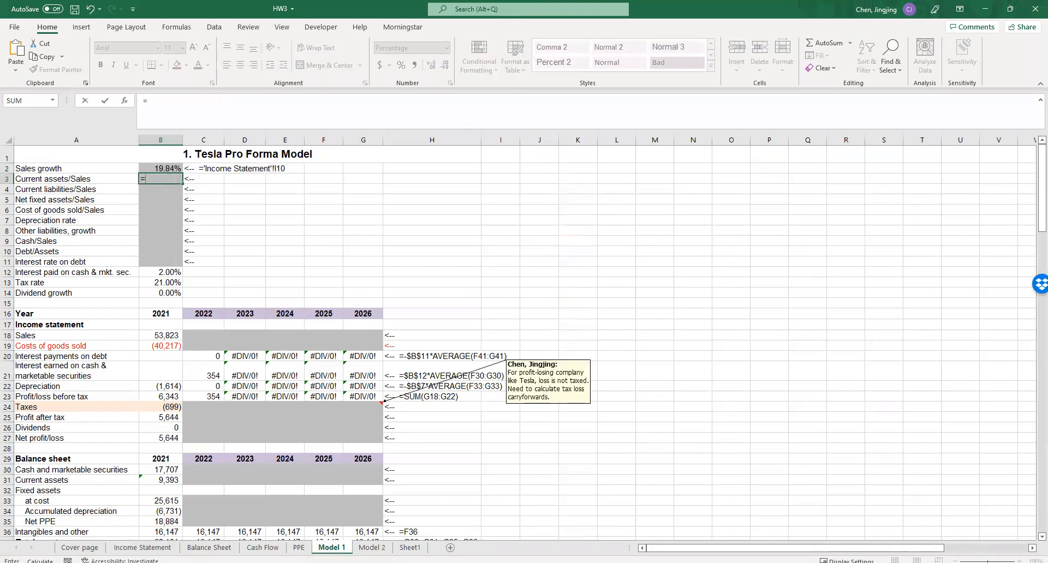
click(209, 548)
click(790, 210)
key(Return)
click(284, 218)
- Copy the B3 link down to Current liabilities/Sales in B4 and check it against the CL/Sales model value on the Balance Sheet
click(173, 178)
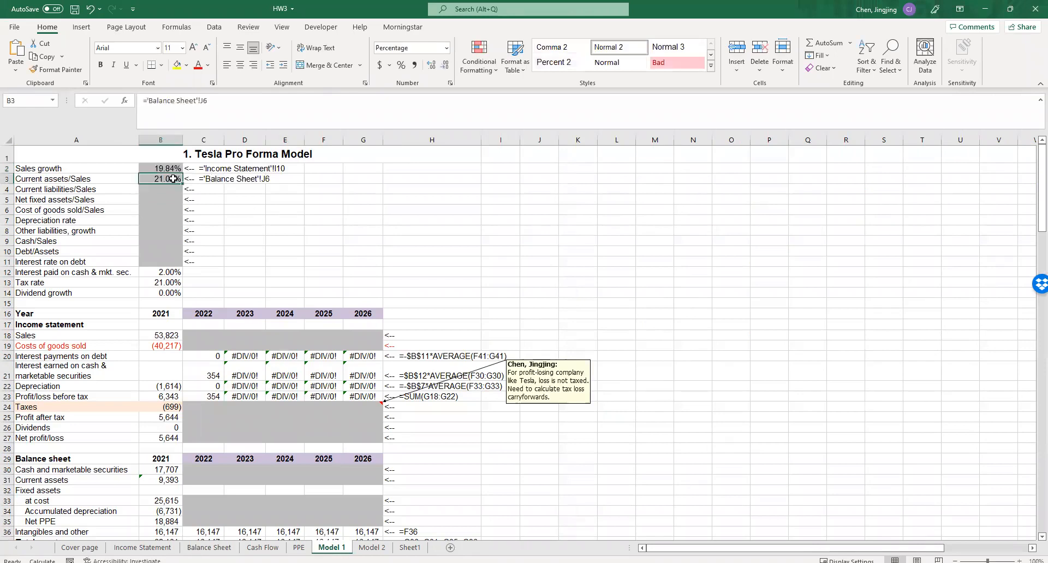
drag(181, 184, 180, 193)
click(176, 189)
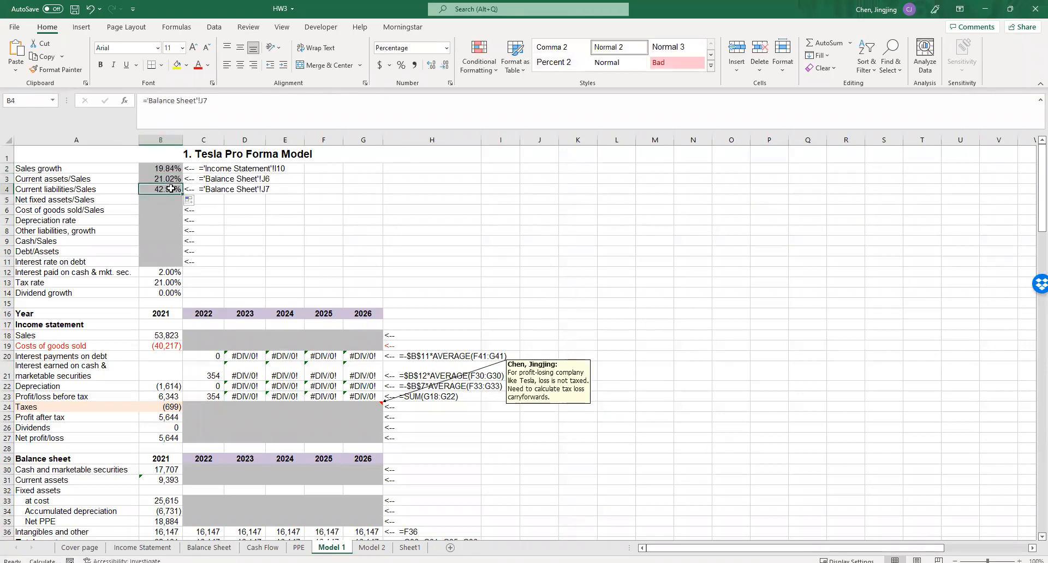
click(209, 548)
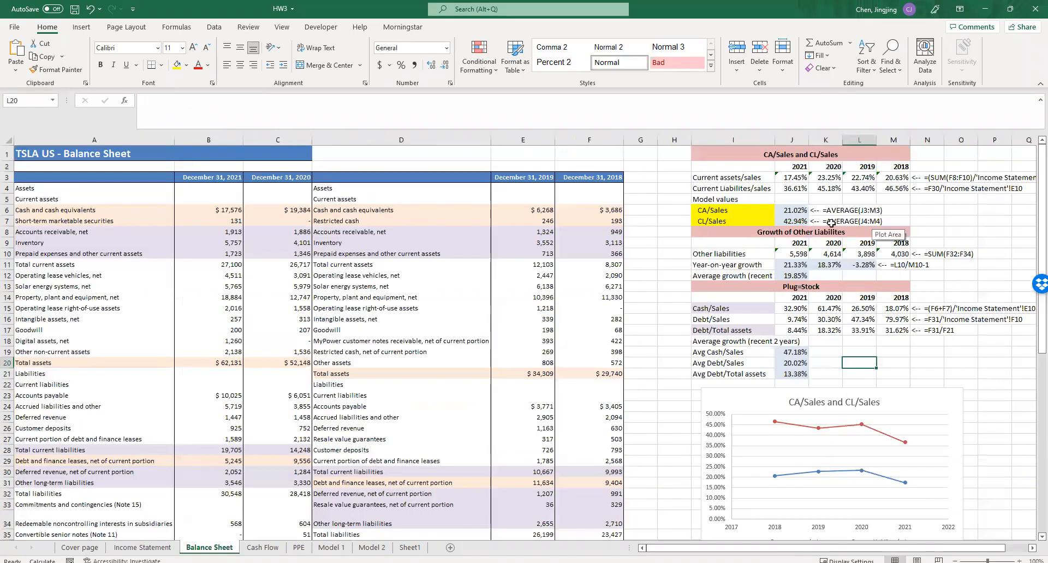
click(332, 548)
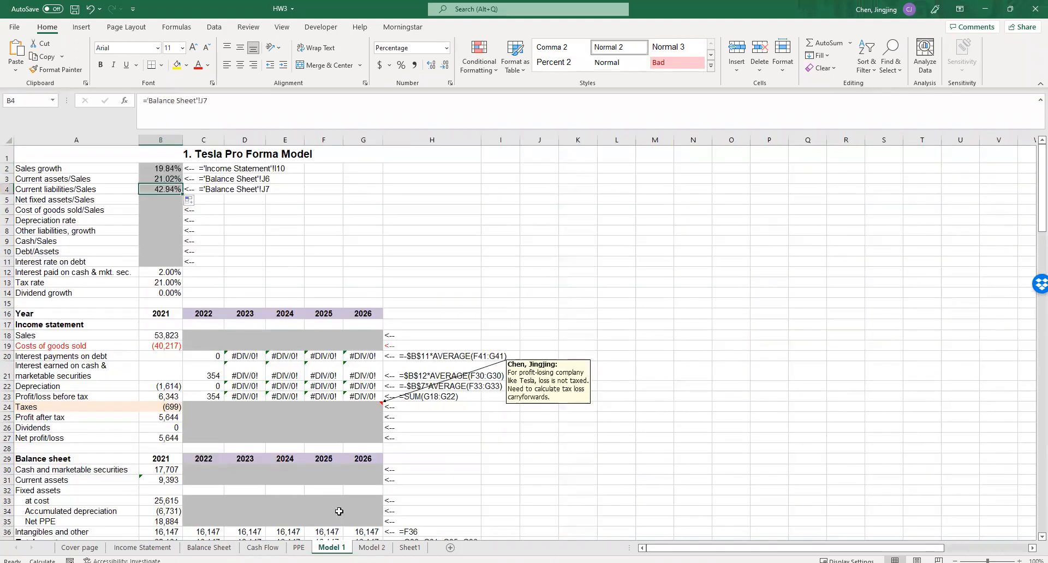
- Link the Net fixed assets/Sales parameter B5 to the Net PPE/Sales model value in PPE!B18
click(163, 202)
text(=)
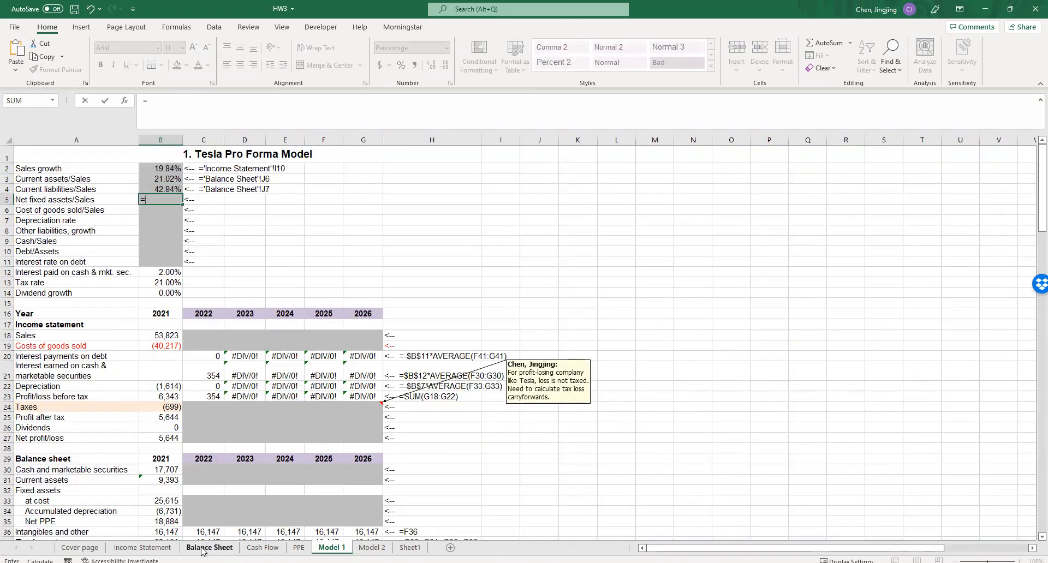
click(299, 548)
click(252, 344)
key(ctrl+Page_Down)
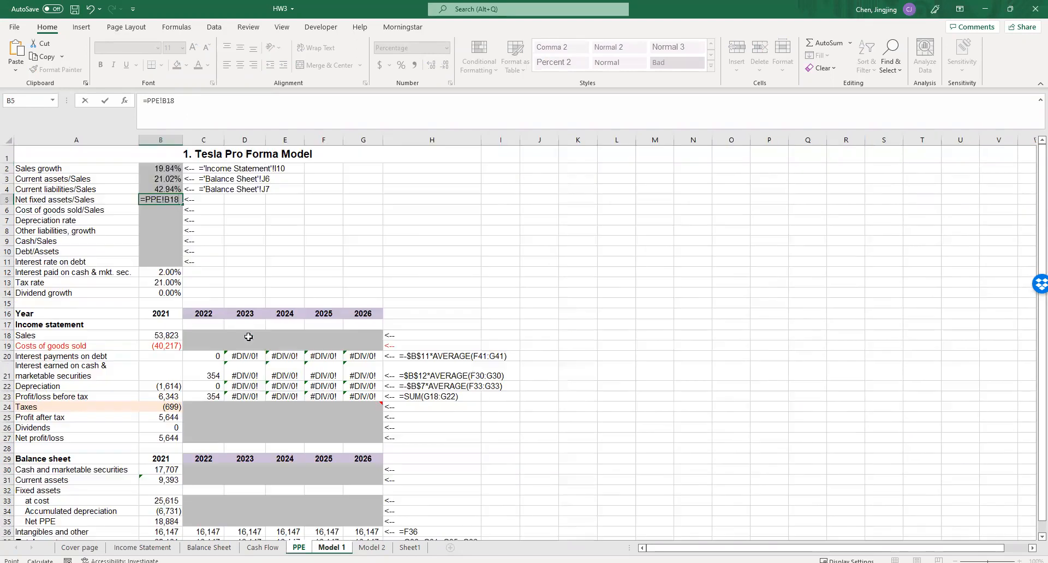
key(Return)
- Link the Cost of goods sold/Sales parameter B6 to the 2021 net operating costs/sales ratio in 'Income Statement'!M18
text(=)
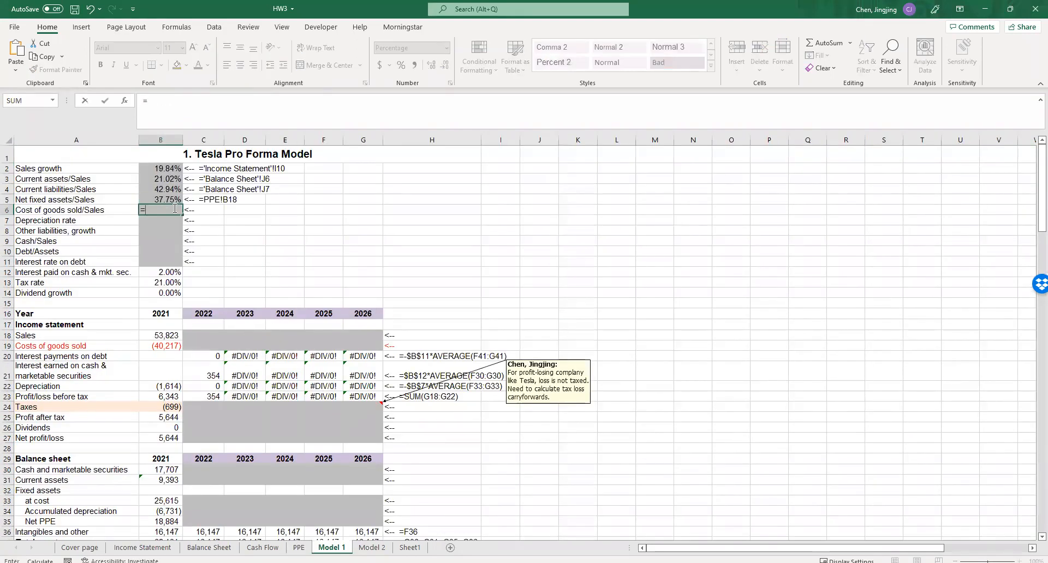
click(143, 548)
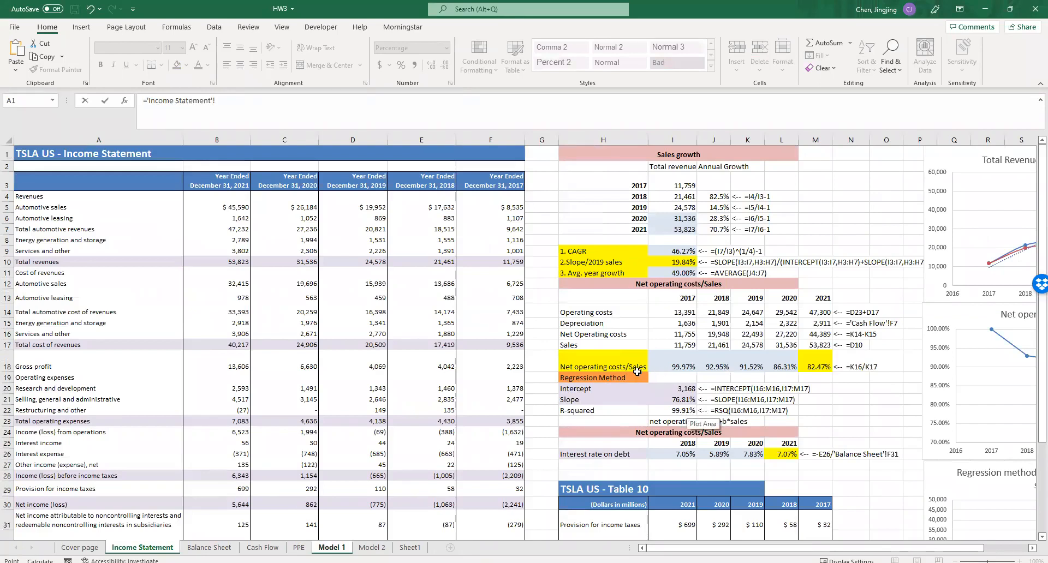
click(819, 367)
key(Return)
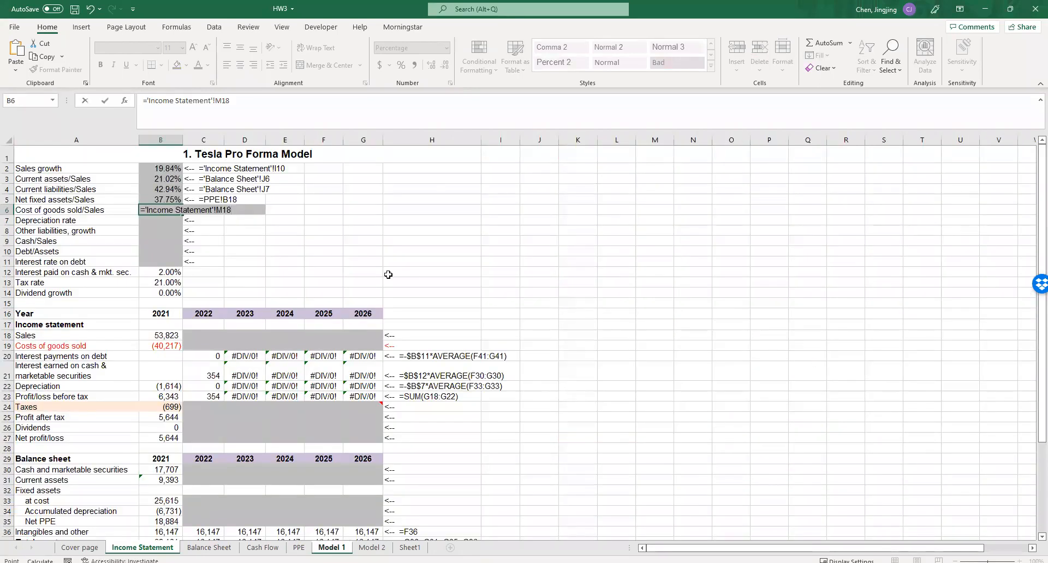
- Link the Depreciation rate parameter B7 to the model depreciation rate in PPE!B32
text(=)
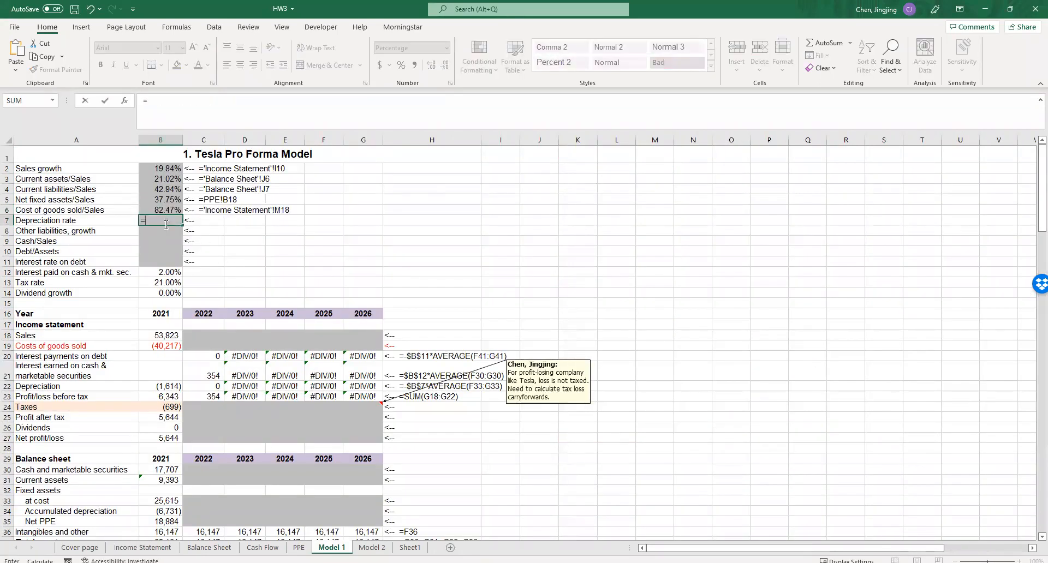
click(299, 547)
click(255, 491)
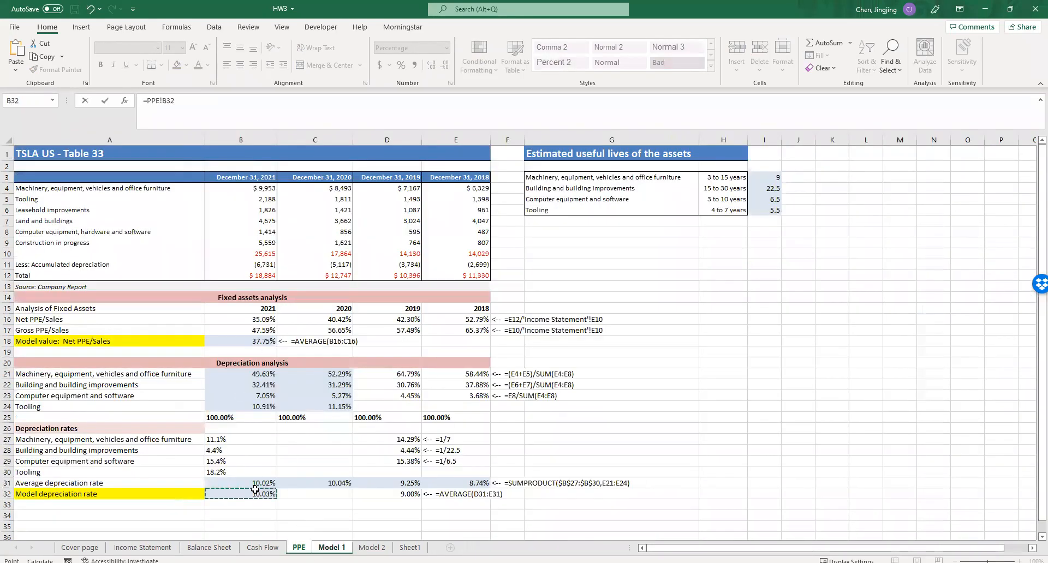
key(Return)
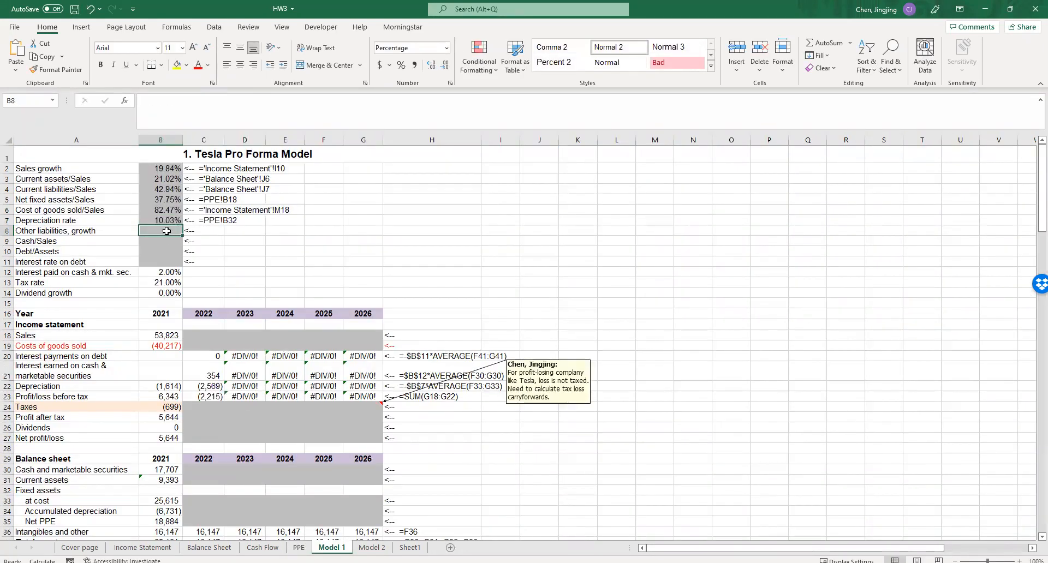
- Link the Other liabilities growth parameter B8 to the recent average growth in 'Balance Sheet'!J12
text(=)
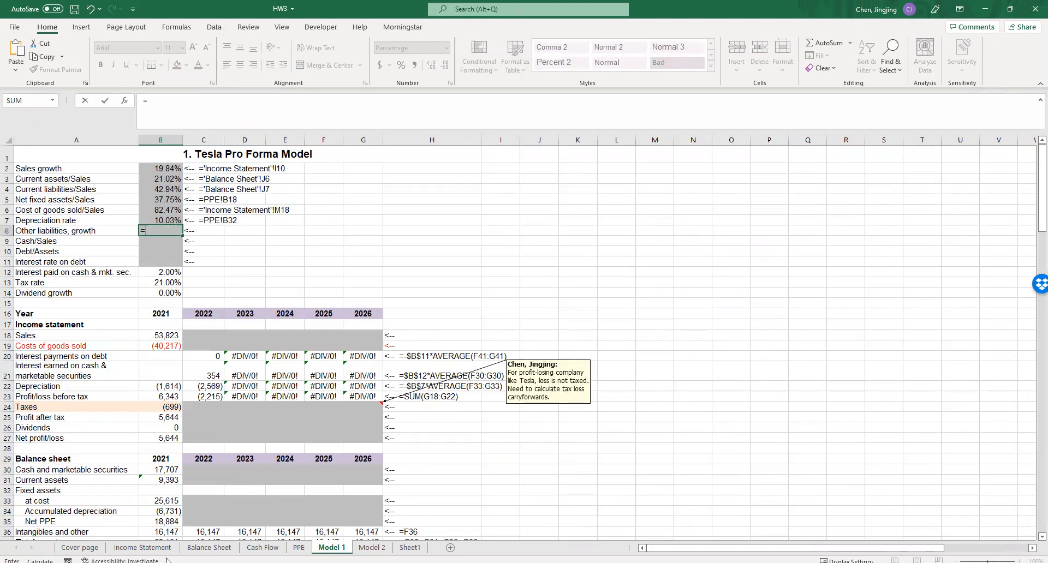
click(158, 549)
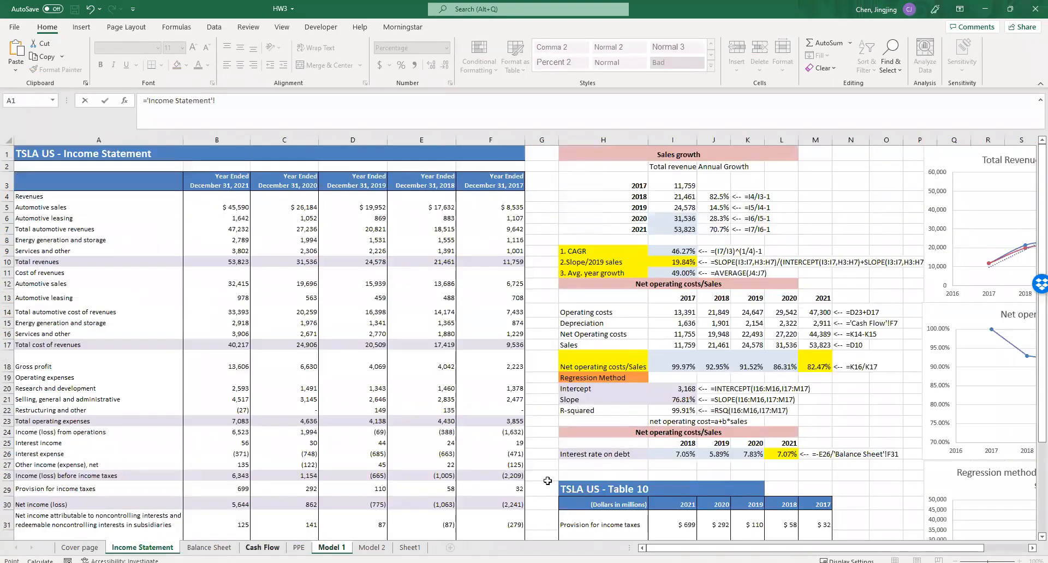
click(212, 550)
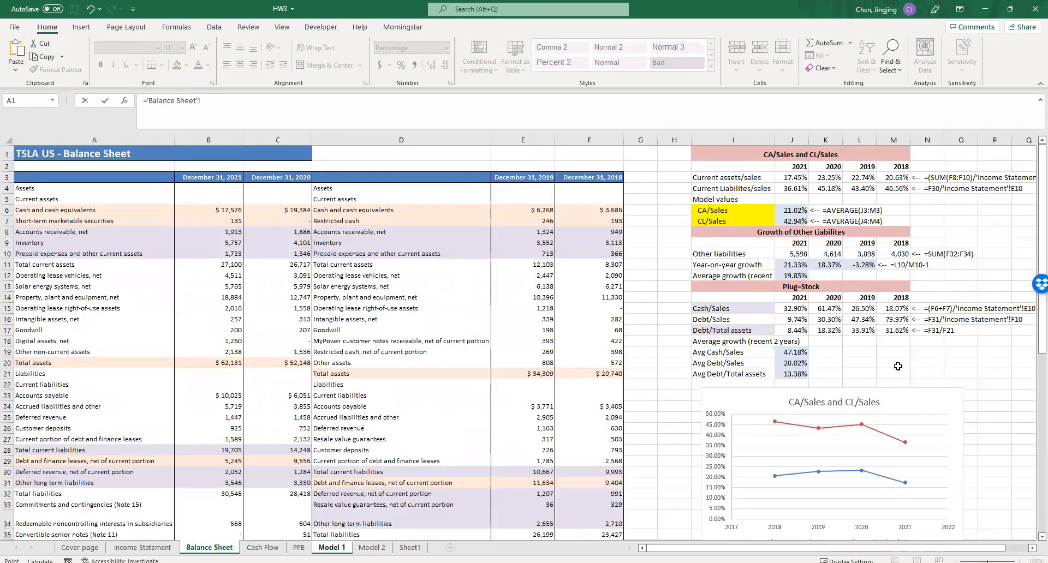
click(794, 275)
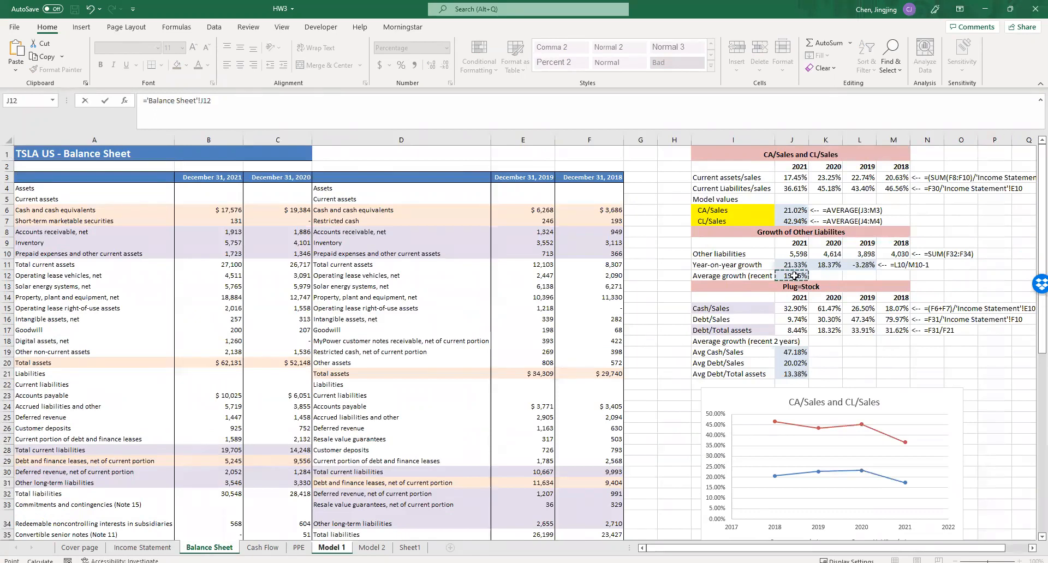
key(Return)
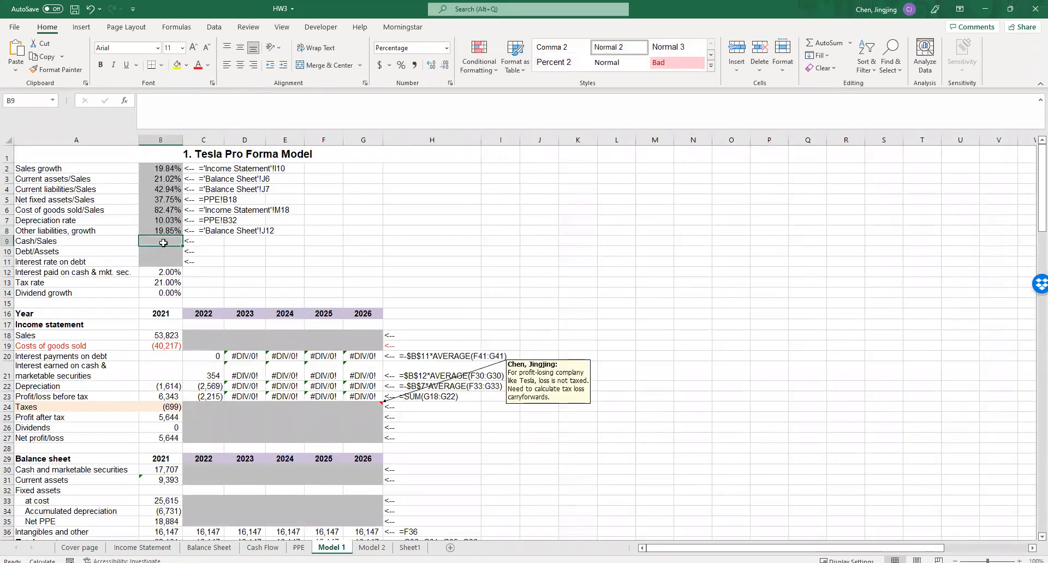
- Link the Cash/Sales parameter B9 to the average cash/sales ratio in 'Balance Sheet'!J19
text(=)
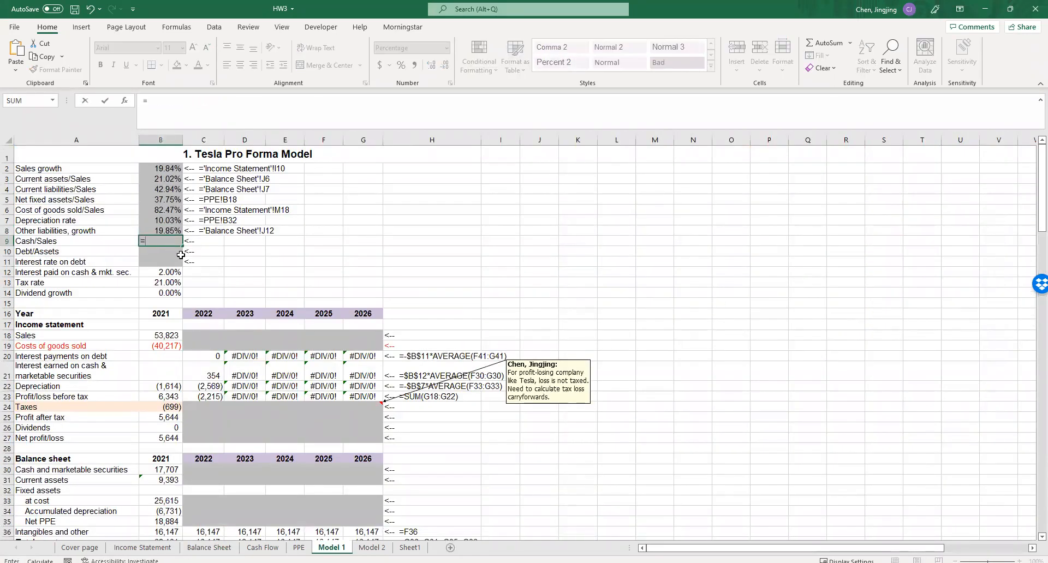
click(209, 548)
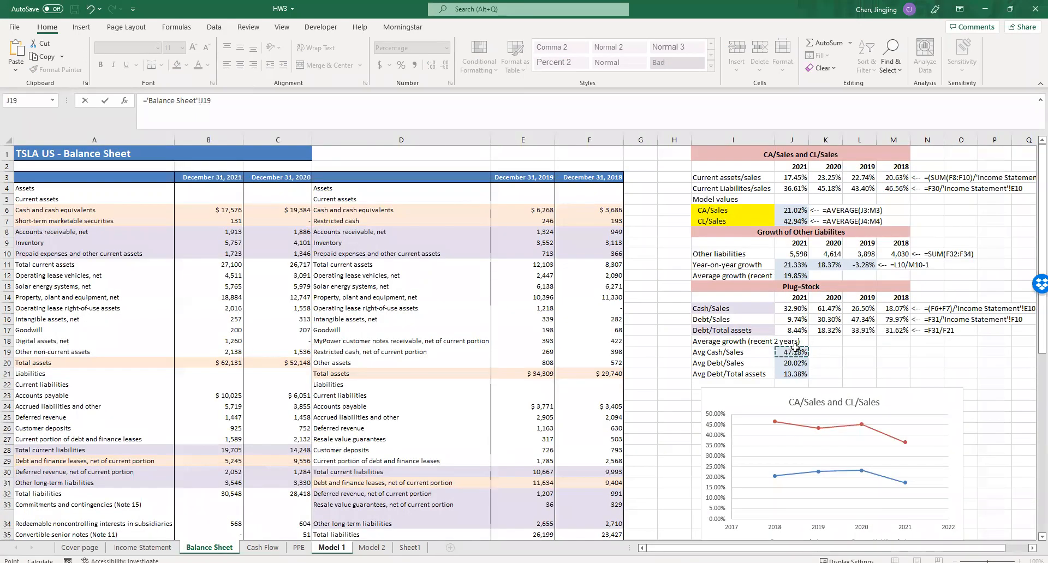
key(Return)
- Link the Debt/Assets parameter B10 to the average debt/sales ratio in 'Balance Sheet'!J20
text(=)
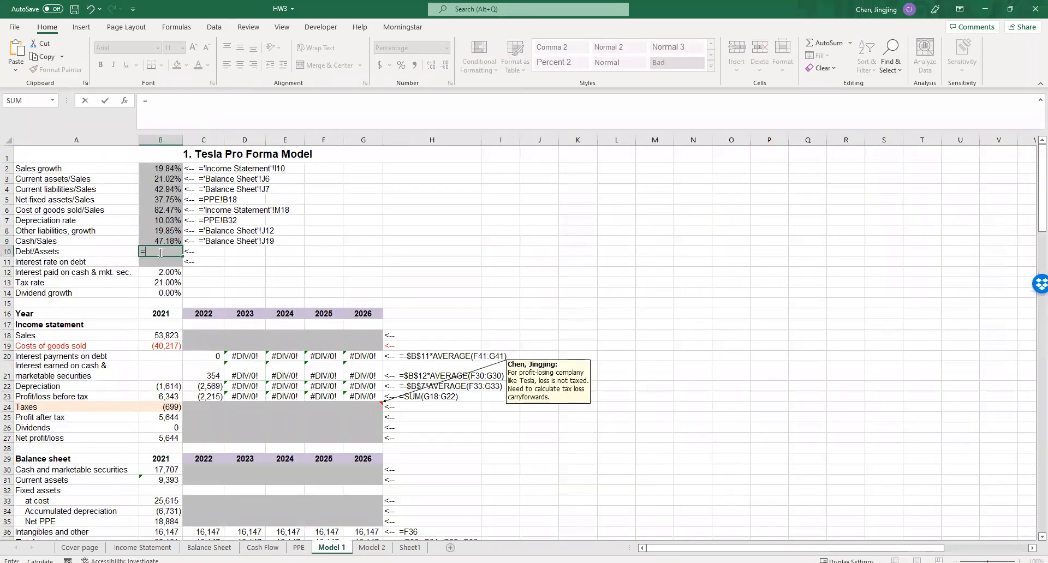
click(209, 547)
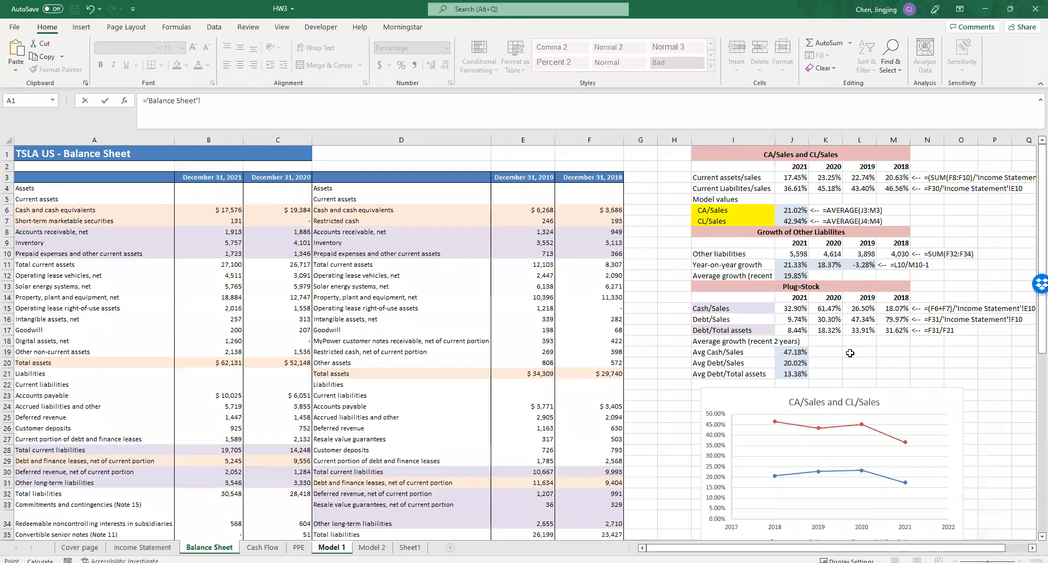
click(794, 364)
key(Return)
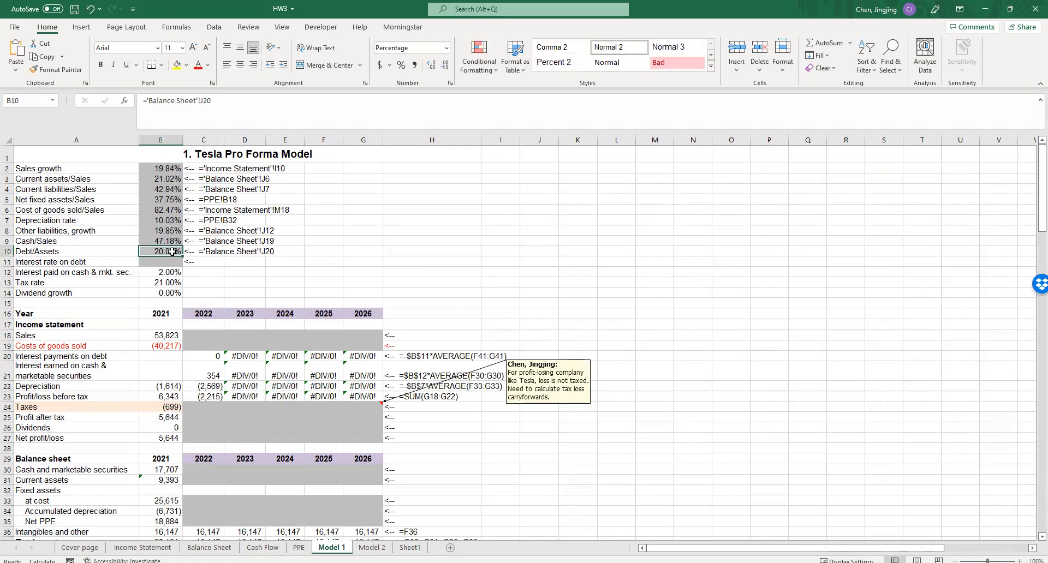
- Point the Debt/Assets parameter B10 to the average debt/total assets ratio in 'Balance Sheet'!J21
text(=)
click(205, 548)
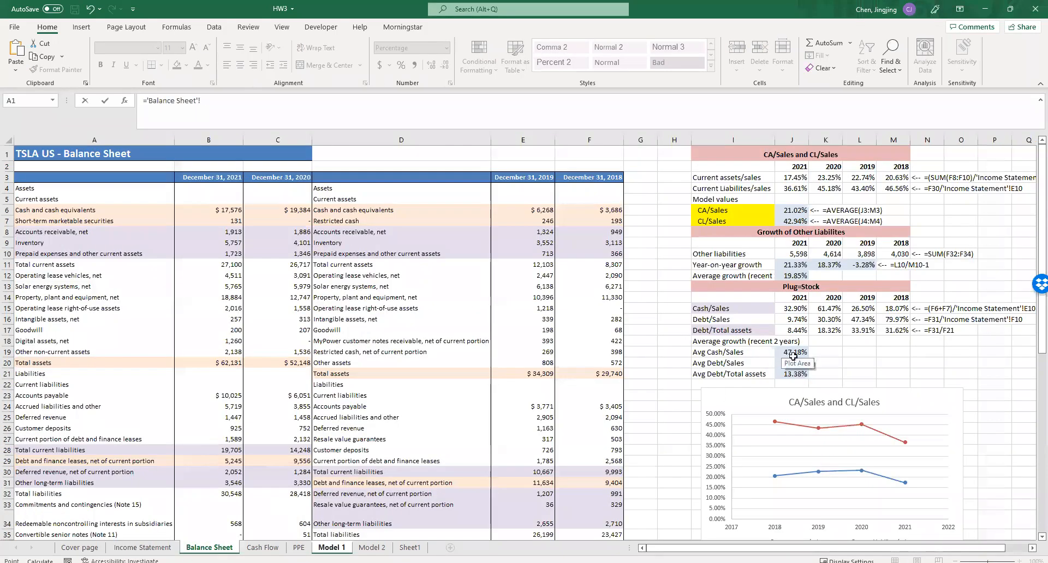
click(794, 374)
key(Return)
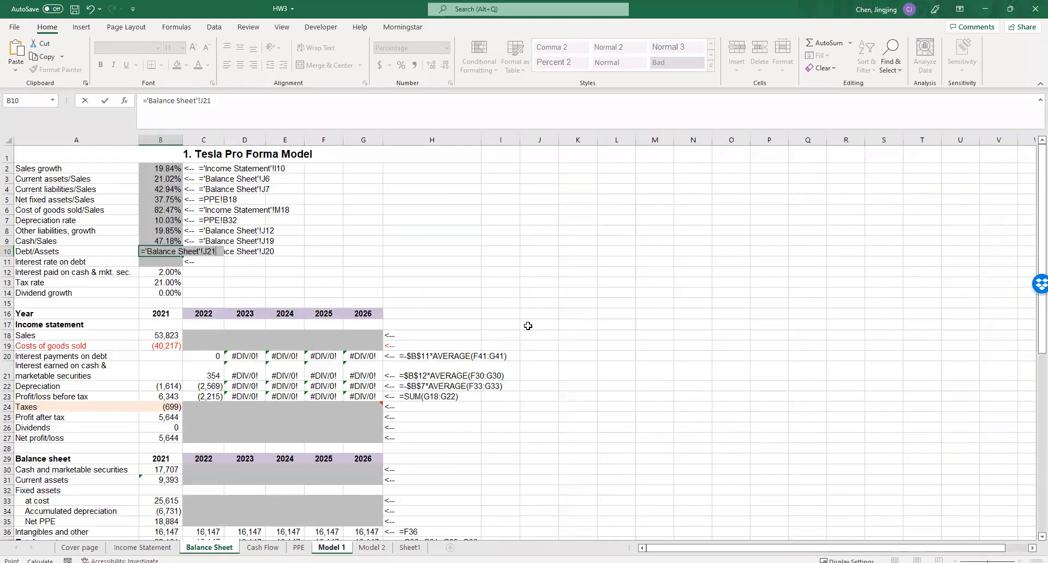
- Link the Interest rate on debt parameter B11 to the 2021 rate in 'Income Statement'!L26
click(171, 261)
text(=)
click(143, 547)
click(790, 456)
key(Return)
click(550, 325)
scroll(504, 318, down, 2)
scroll(505, 323, up, 2)
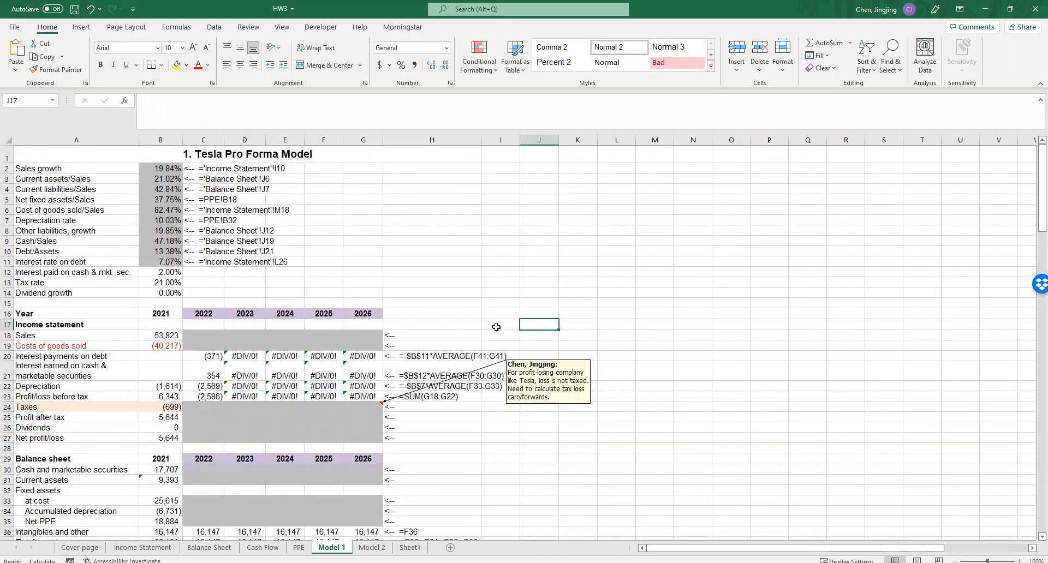
drag(149, 171, 109, 262)
click(432, 261)
- Enter the 2022 sales forecast in C18 as =B18*(1+$B$2), growing 2021 sales at the absolute sales growth rate
click(209, 338)
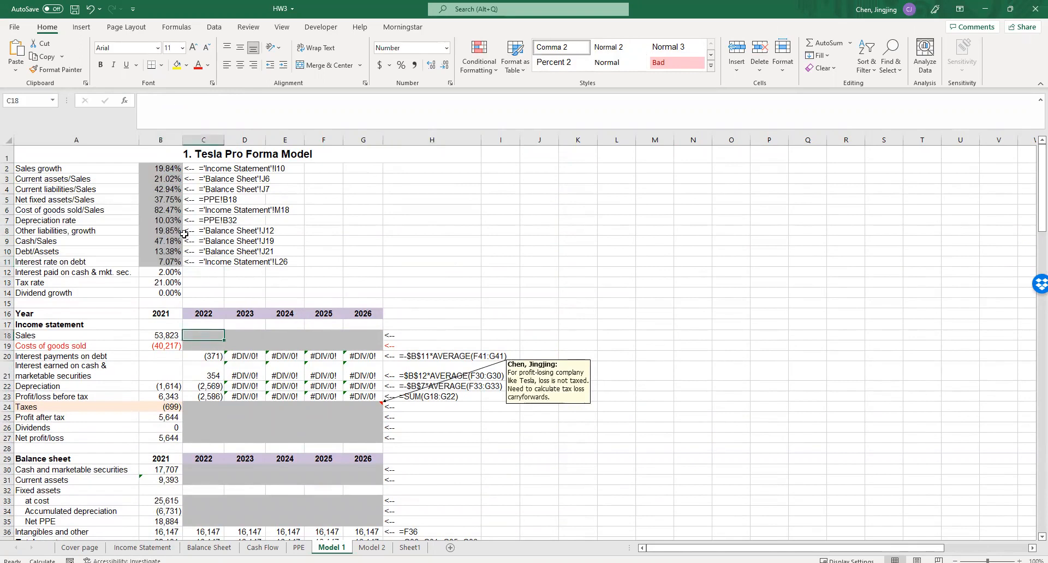
text(=)
click(164, 334)
text(*)
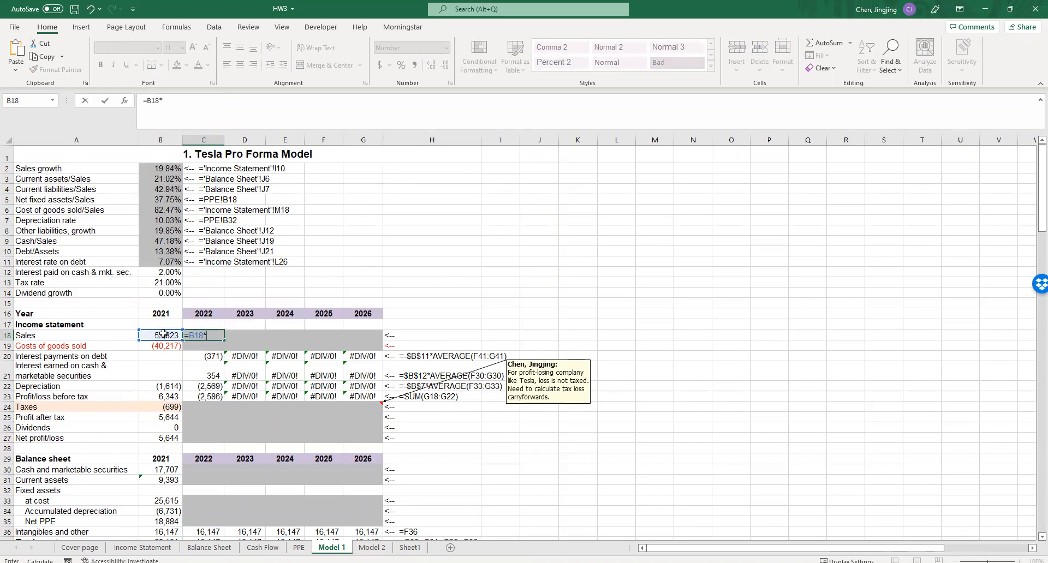
text((1+)
click(161, 169)
click(175, 102)
text($B2)
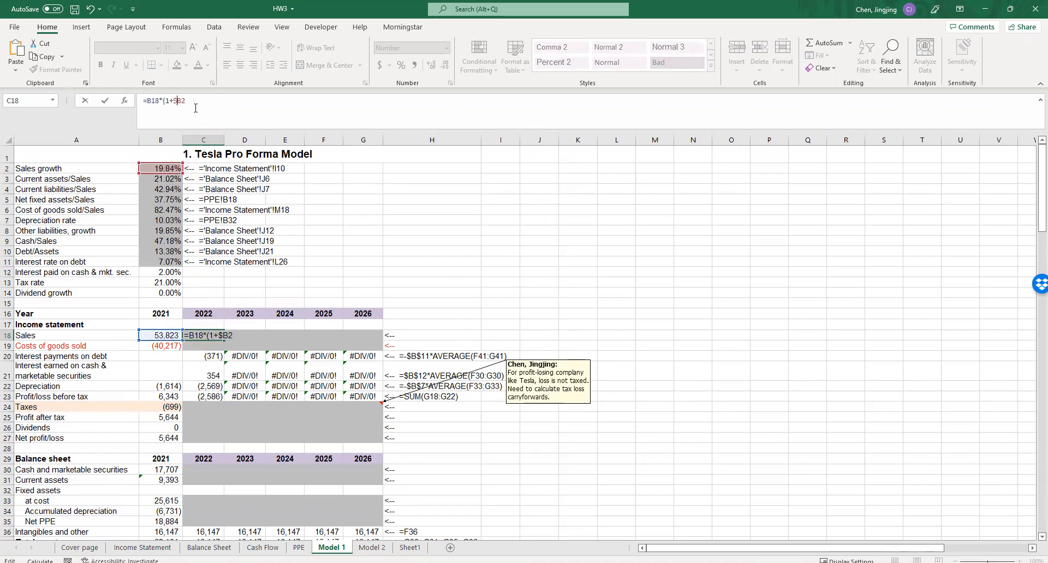
click(181, 102)
text($2))
click(417, 280)
click(209, 335)
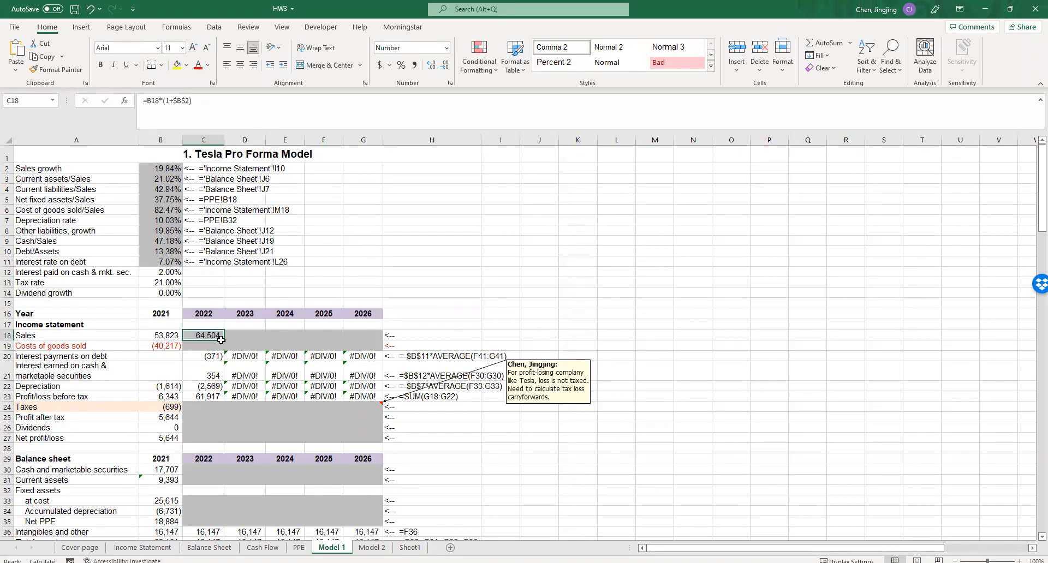
click(202, 346)
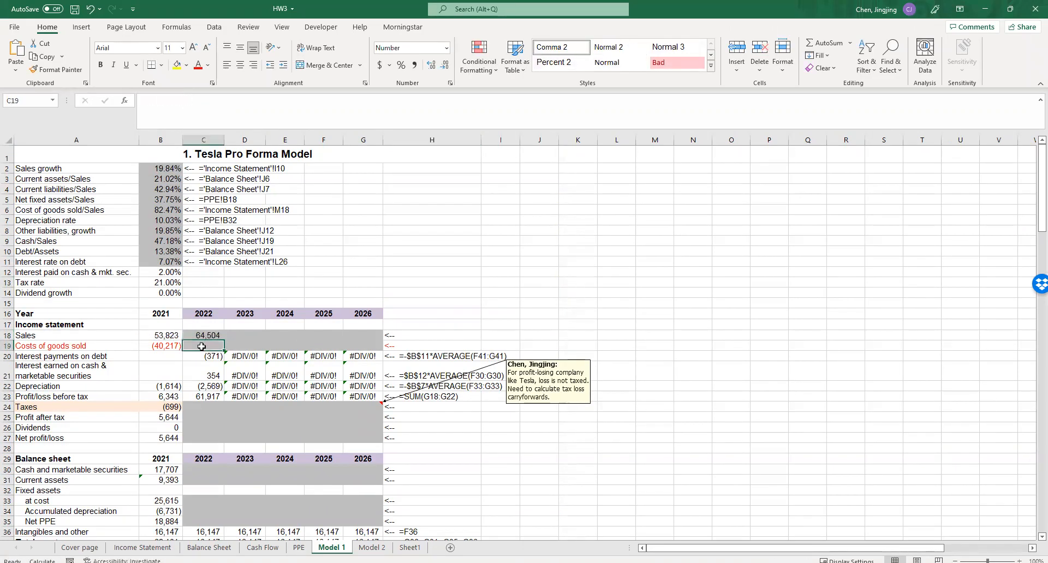
- Enter the 2022 costs of goods sold in C19 as =-$B$6*C18, applying the absolute cost of goods sold/sales ratio to sales
text(=-)
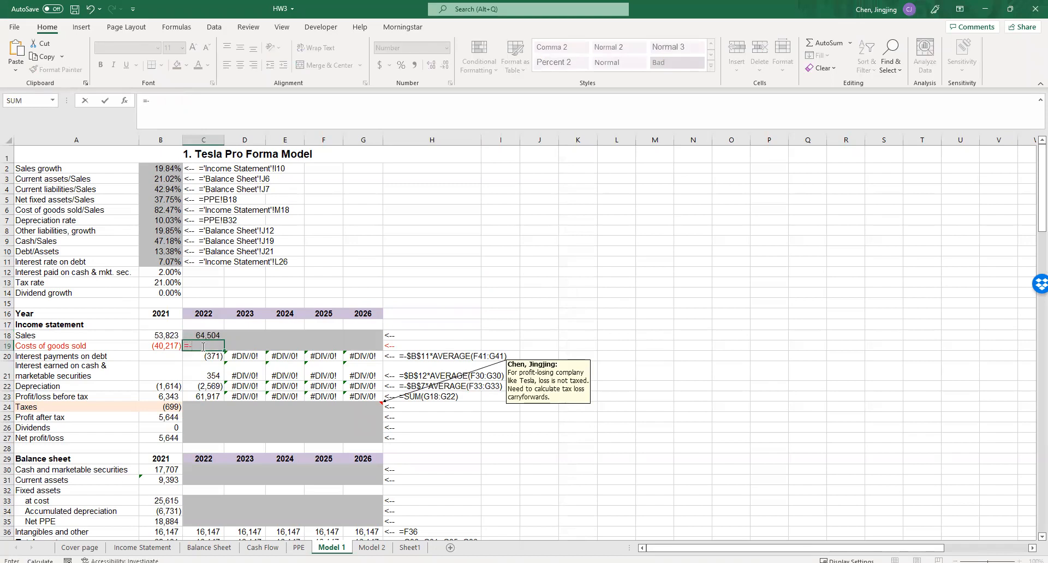
click(156, 212)
text(*)
click(206, 334)
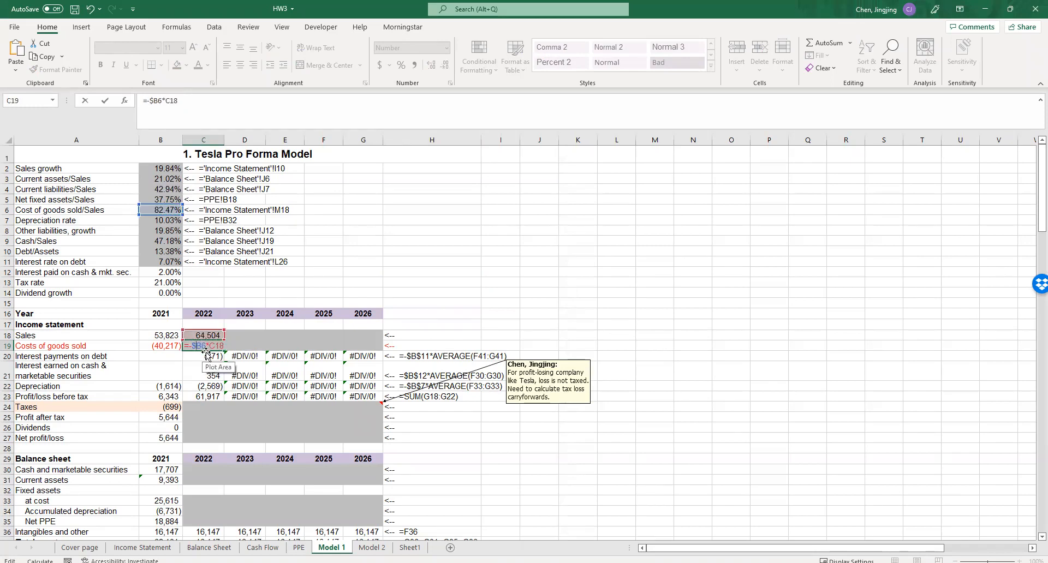
click(201, 345)
key(F4)
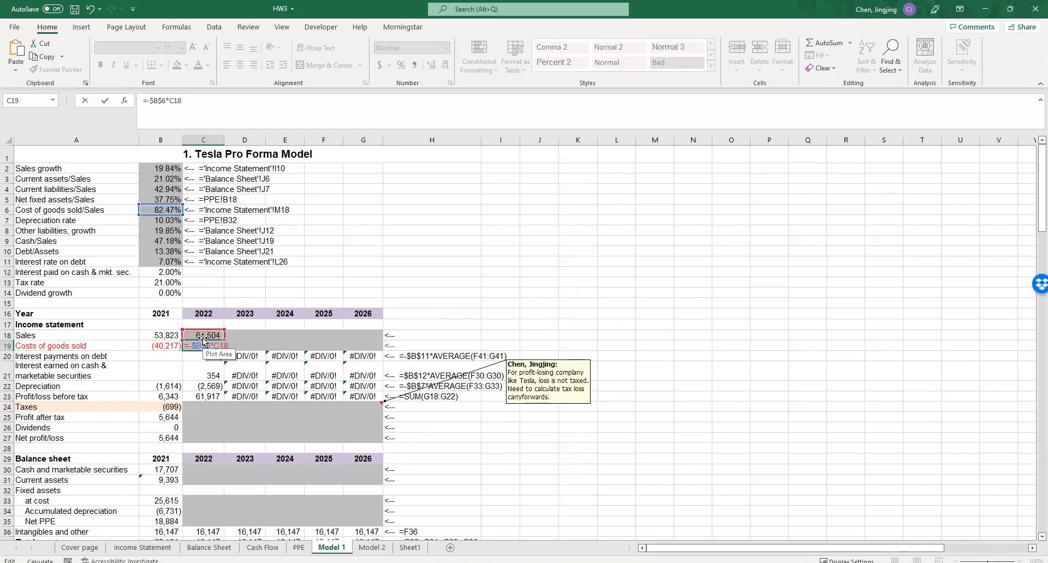
key(ctrl+Return)
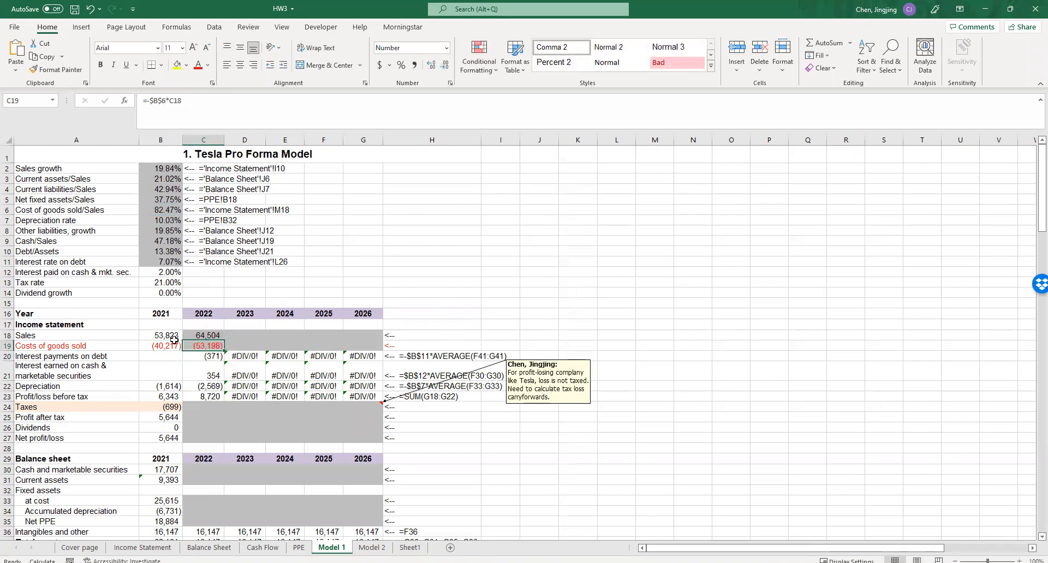
- Enter the 2022 dividends in C26 as =C25*B14, multiplying profit after tax by the dividend growth parameter
click(205, 406)
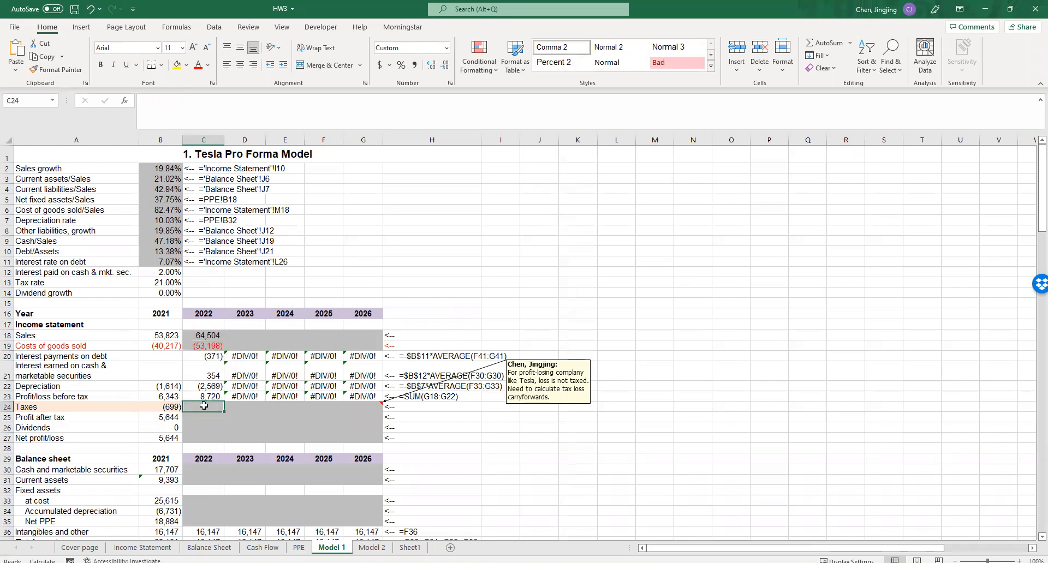
scroll(202, 398, down, 2)
click(196, 357)
scroll(196, 357, up, 2)
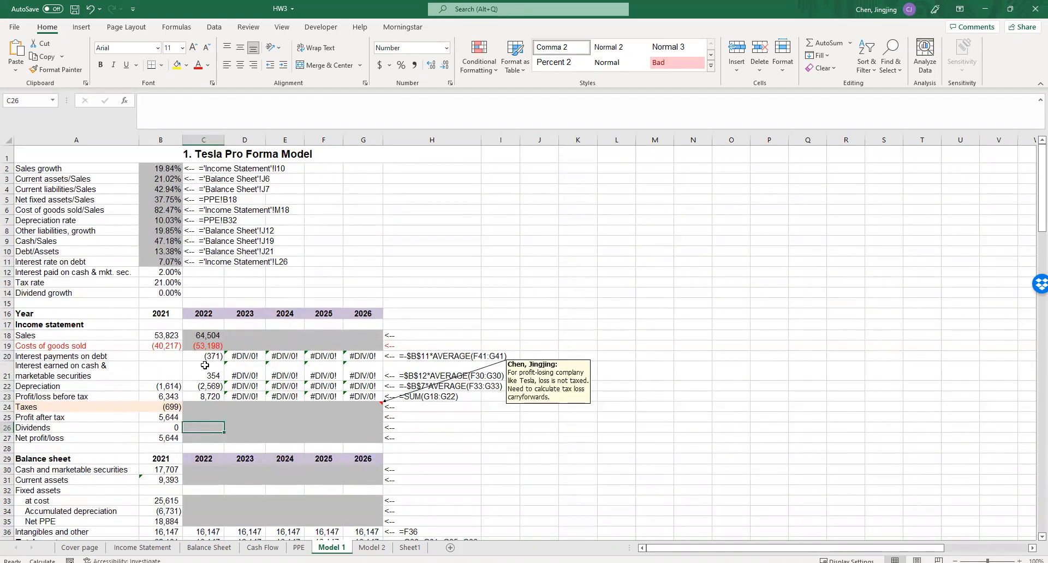
text(=)
click(201, 417)
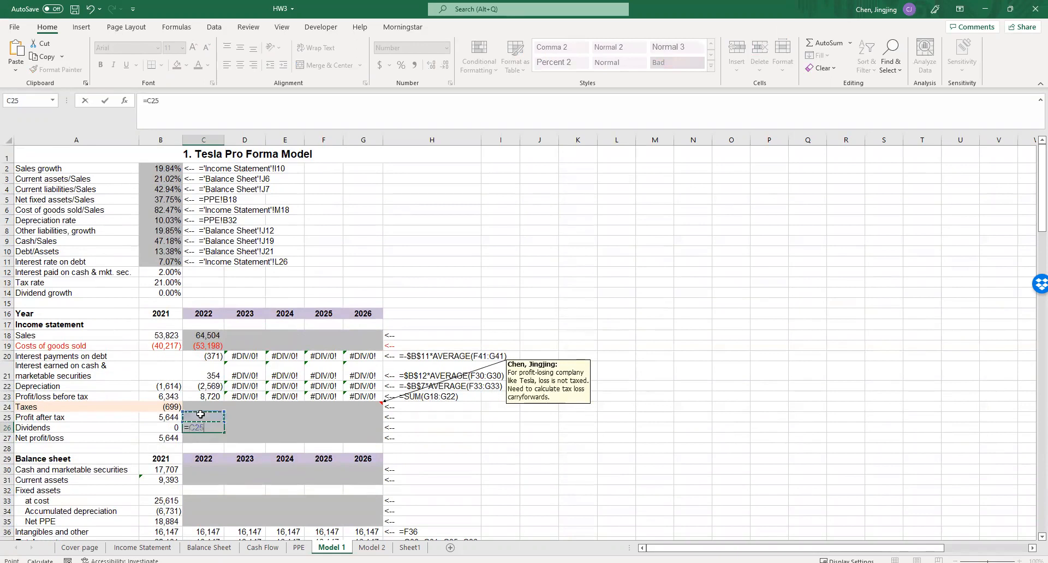
text(*)
click(166, 292)
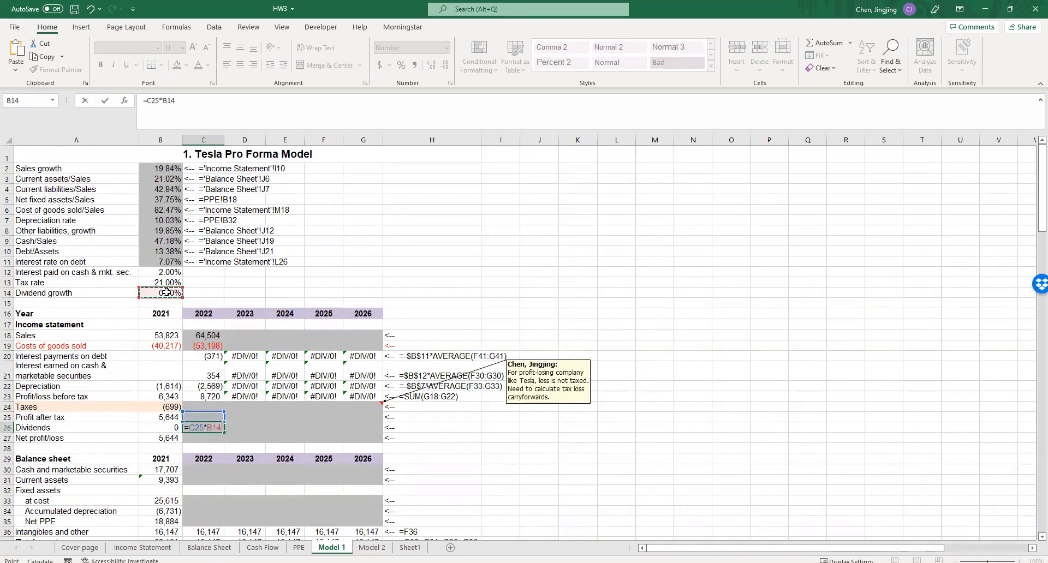
key(Return)
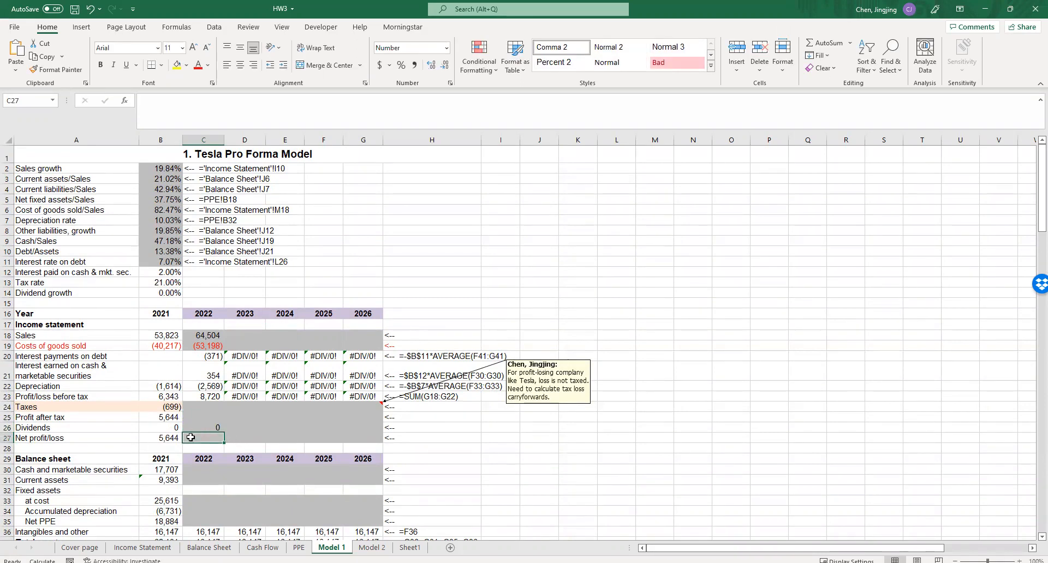
- Enter the 2022 current assets in C31 as =B3*C18, multiplying the current assets/sales ratio by 2022 sales
scroll(194, 426, down, 2)
scroll(192, 406, down, 2)
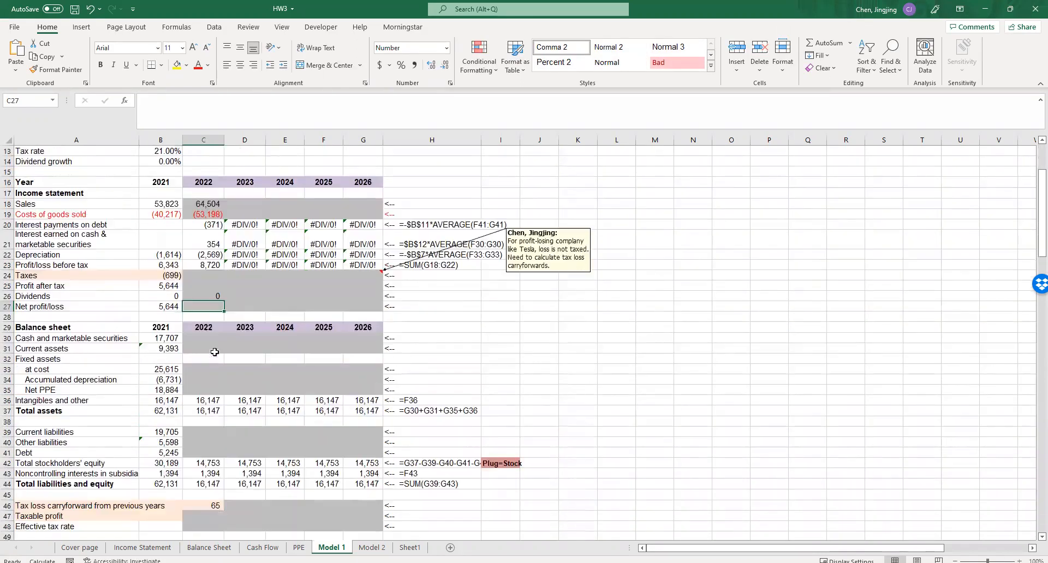
click(212, 338)
scroll(212, 337, up, 4)
click(167, 187)
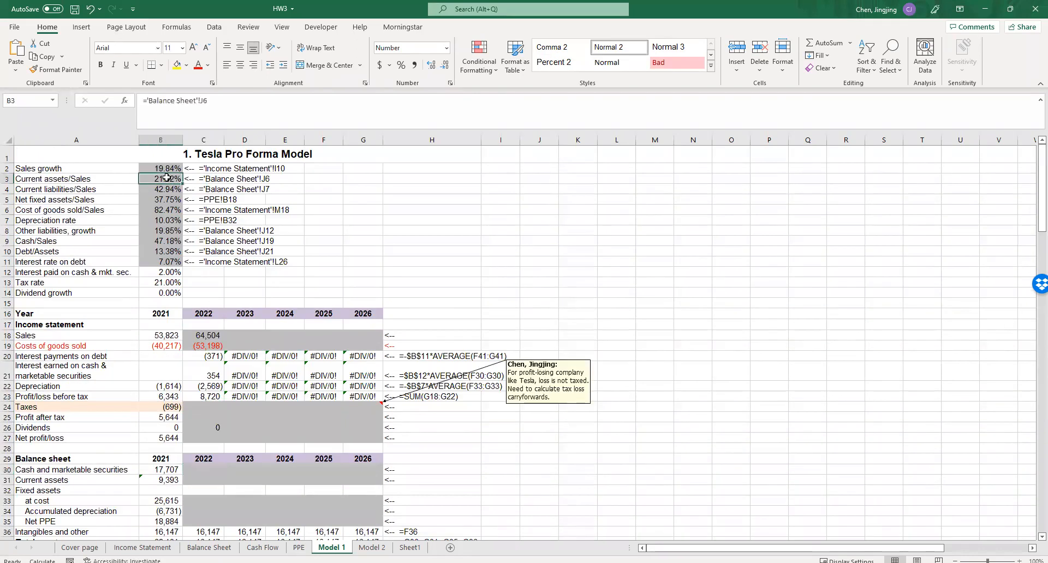
scroll(246, 402, down, 4)
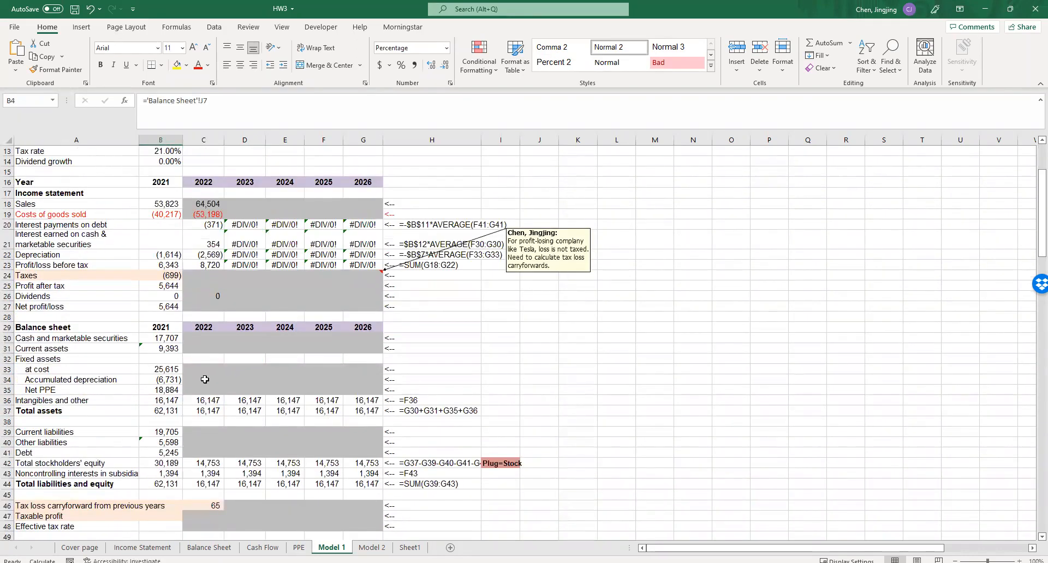
click(201, 346)
text(=)
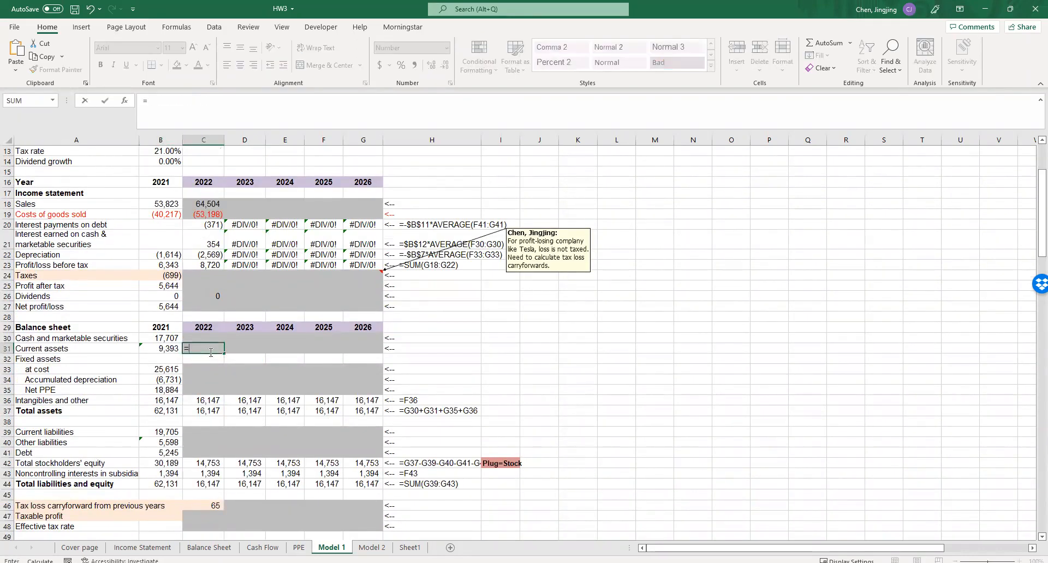
scroll(213, 352, up, 4)
click(162, 179)
text(*)
click(210, 334)
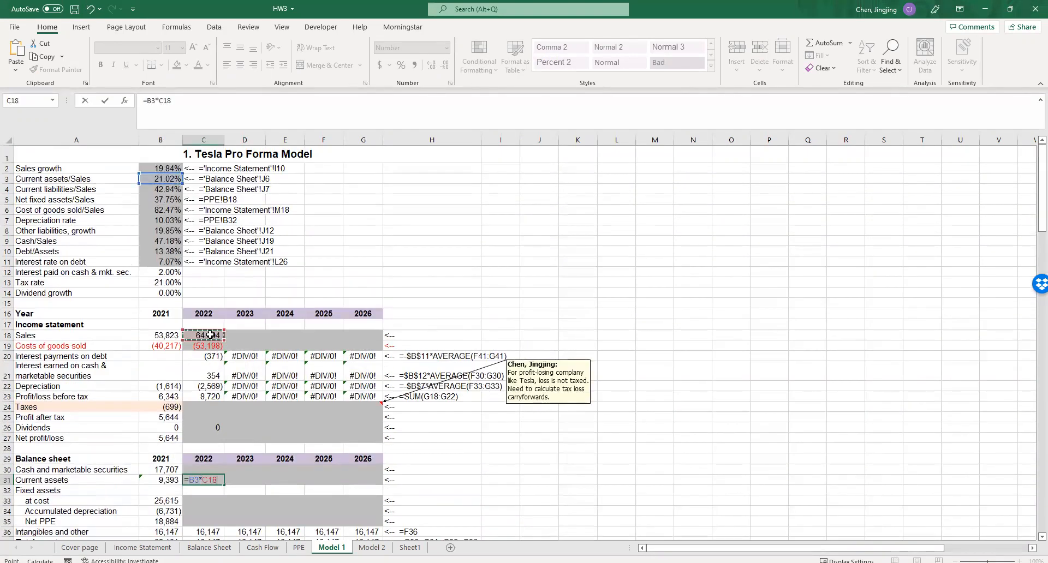
key(Return)
- Enter the 2022 current liabilities in C39 as =$B$4*C18, using an absolute reference to the current liabilities/sales ratio
click(202, 511)
scroll(199, 499, down, 3)
click(199, 463)
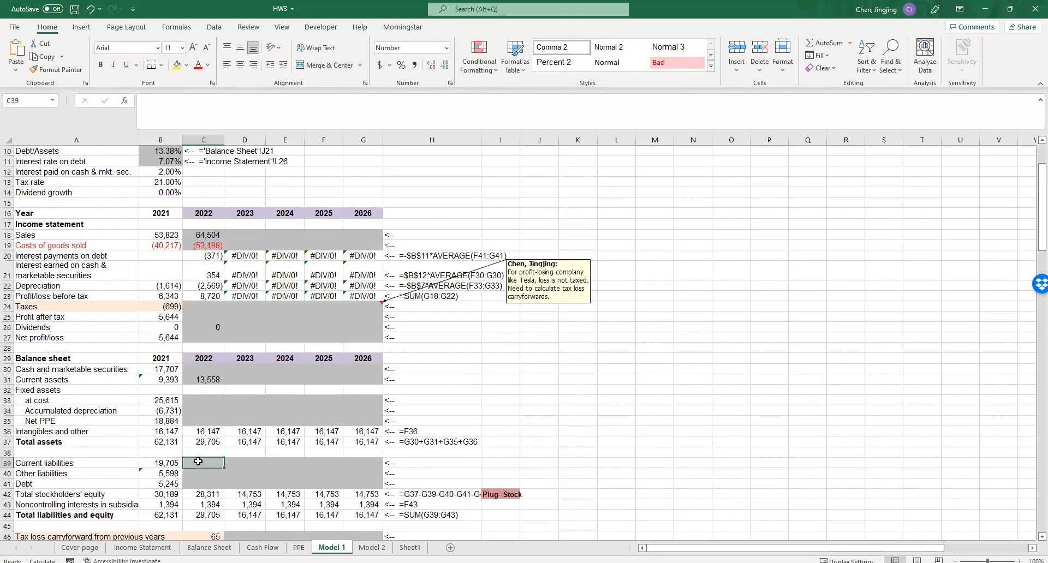
text(=)
scroll(199, 464, up, 3)
click(165, 191)
text(*)
click(203, 335)
click(147, 103)
key(F4)
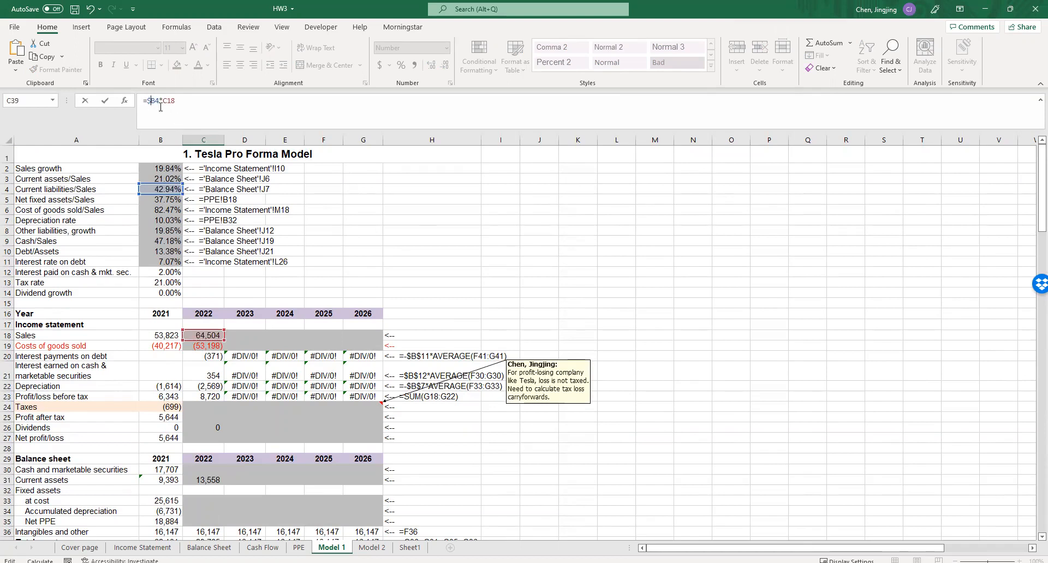
- Make the ratio reference in the 2022 current assets formula absolute, so that C31 reads =$B$3*C18
click(214, 481)
click(210, 443)
scroll(210, 442, up, 1)
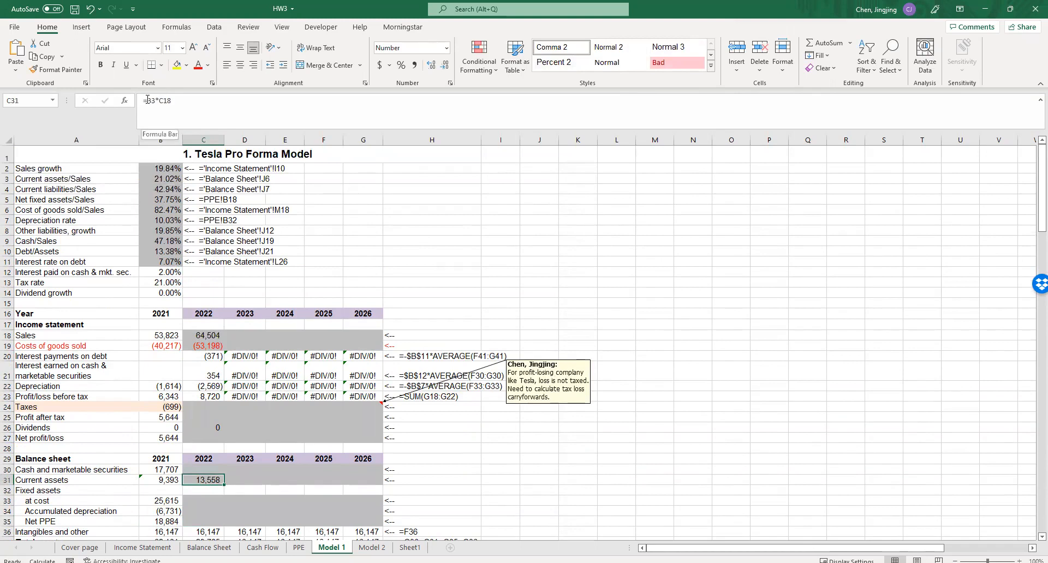
click(148, 101)
key(F4)
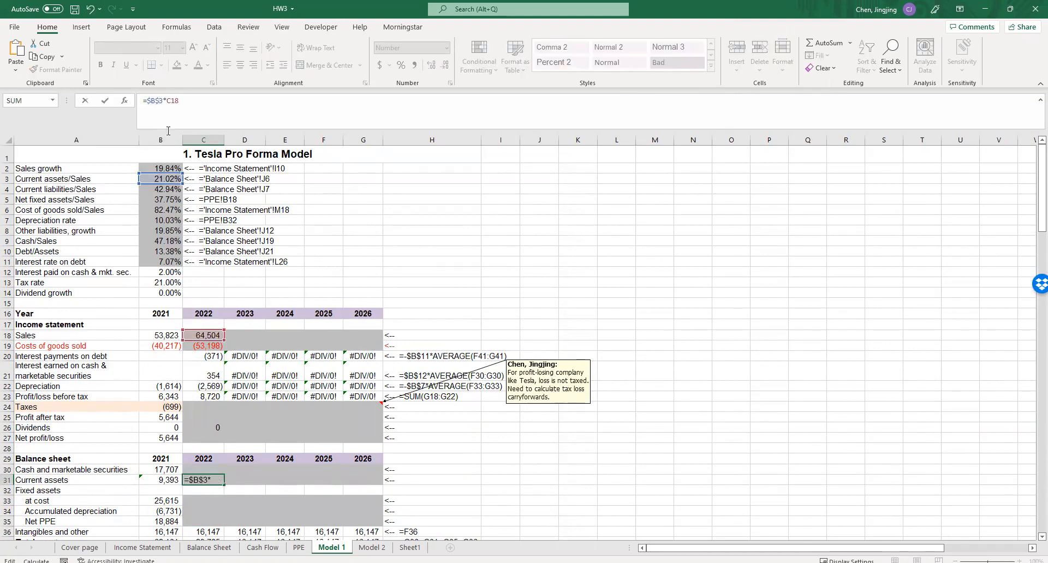
click(283, 488)
scroll(275, 473, down, 4)
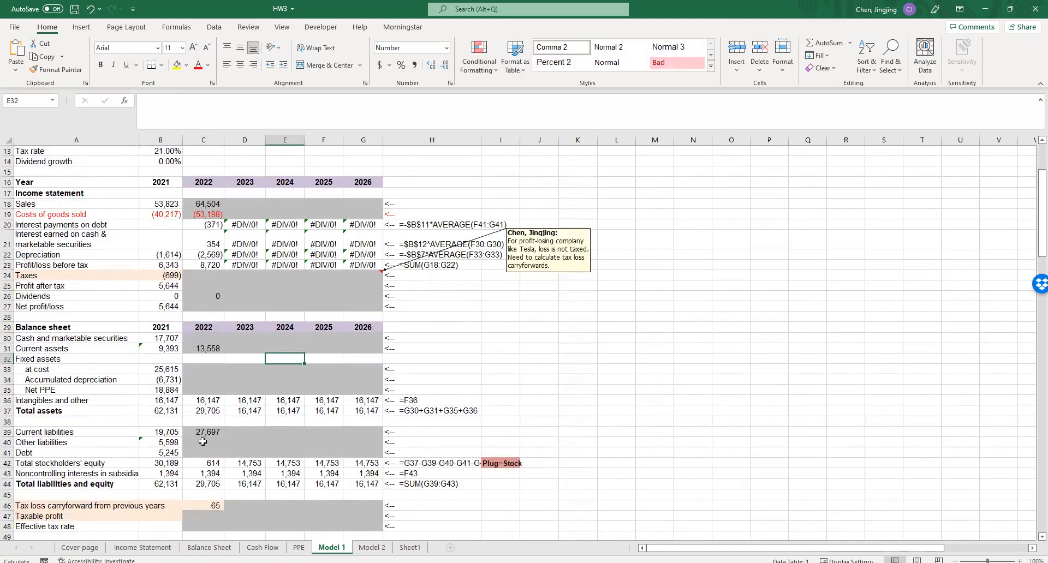
click(202, 441)
scroll(203, 441, up, 4)
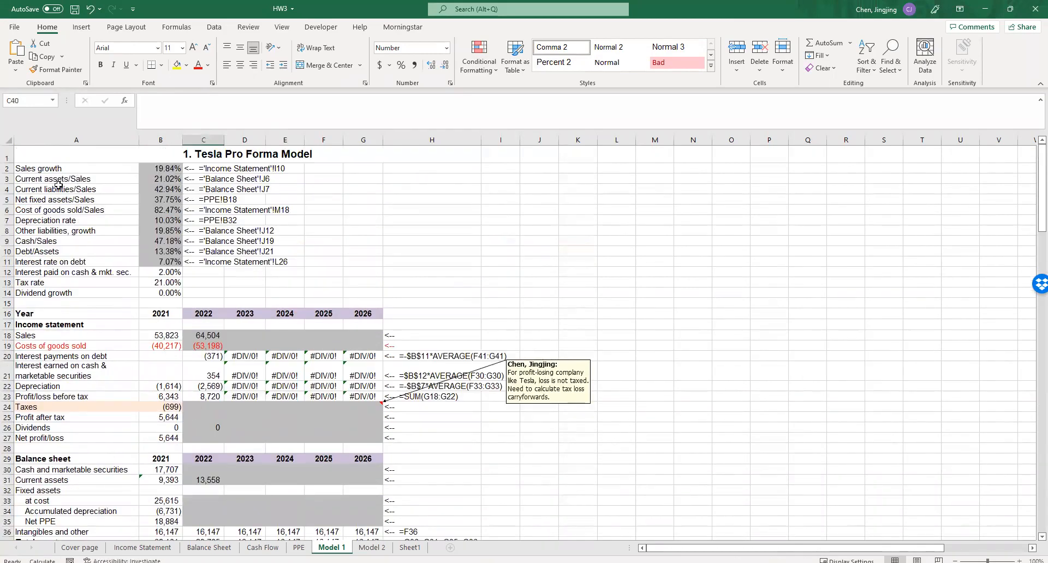
drag(7, 169, 7, 189)
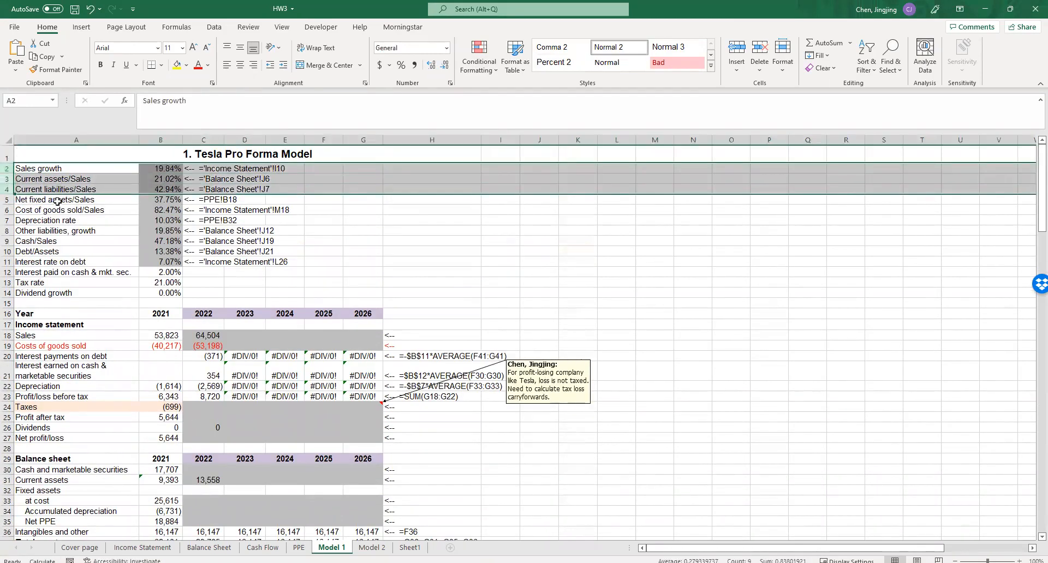
- Enter the 2022 net PPE in C35 as =$B$5*C18, applying the absolute net fixed assets/sales ratio to 2022 sales
click(6, 199)
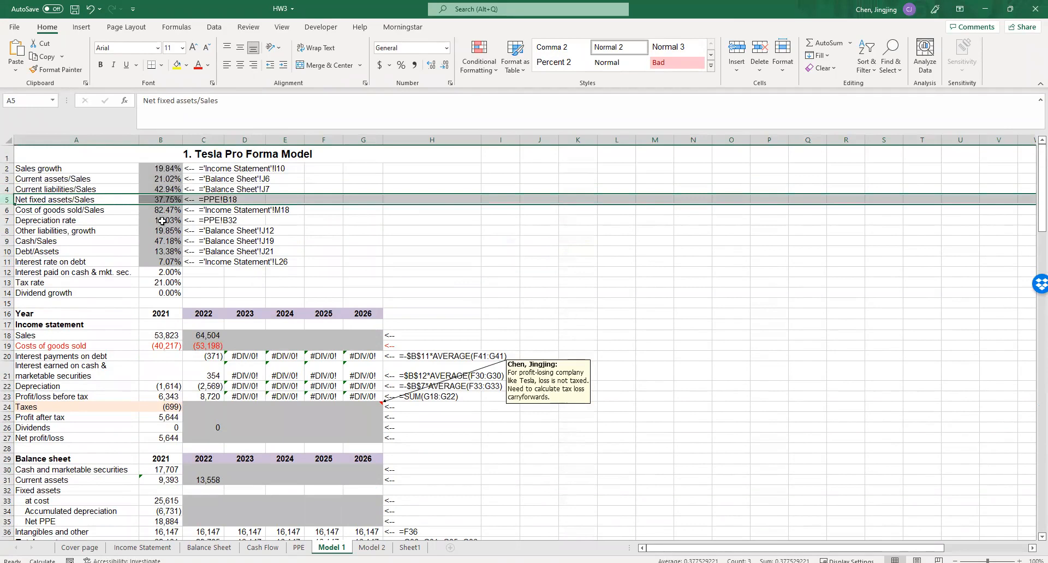
scroll(162, 221, down, 4)
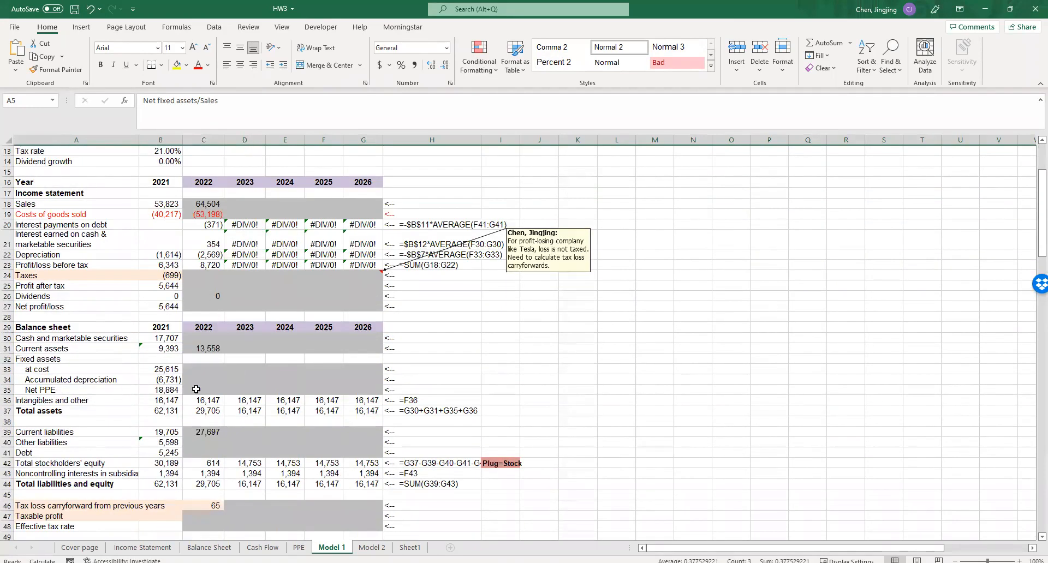
click(196, 389)
text(=)
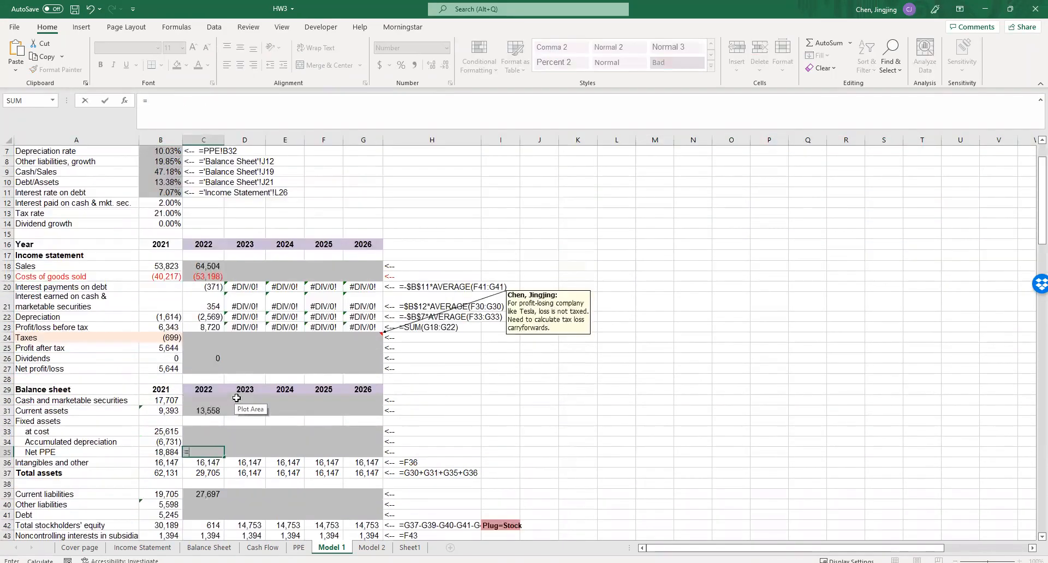
scroll(164, 203, up, 4)
click(163, 202)
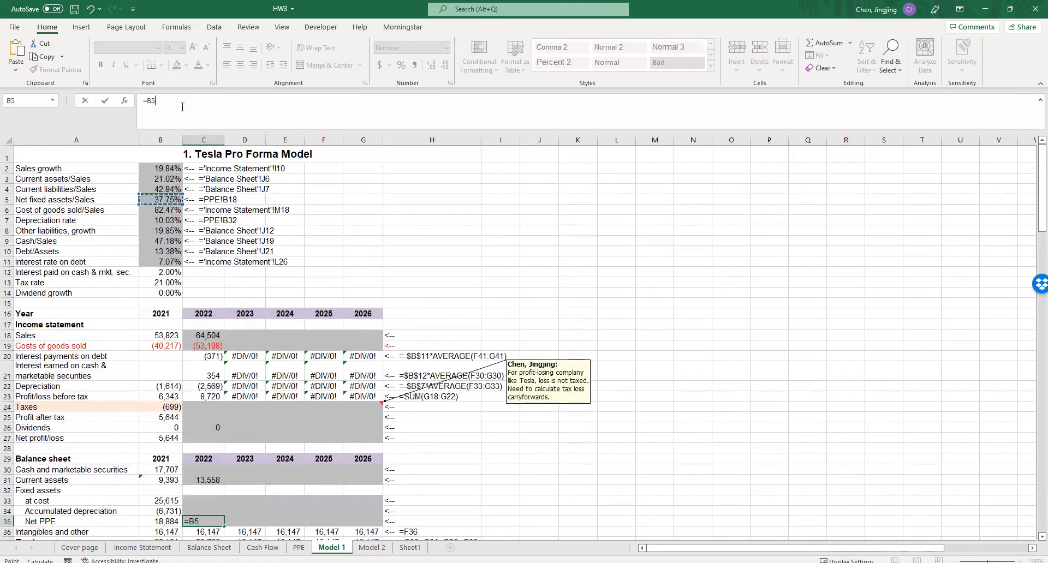
text(*)
click(205, 337)
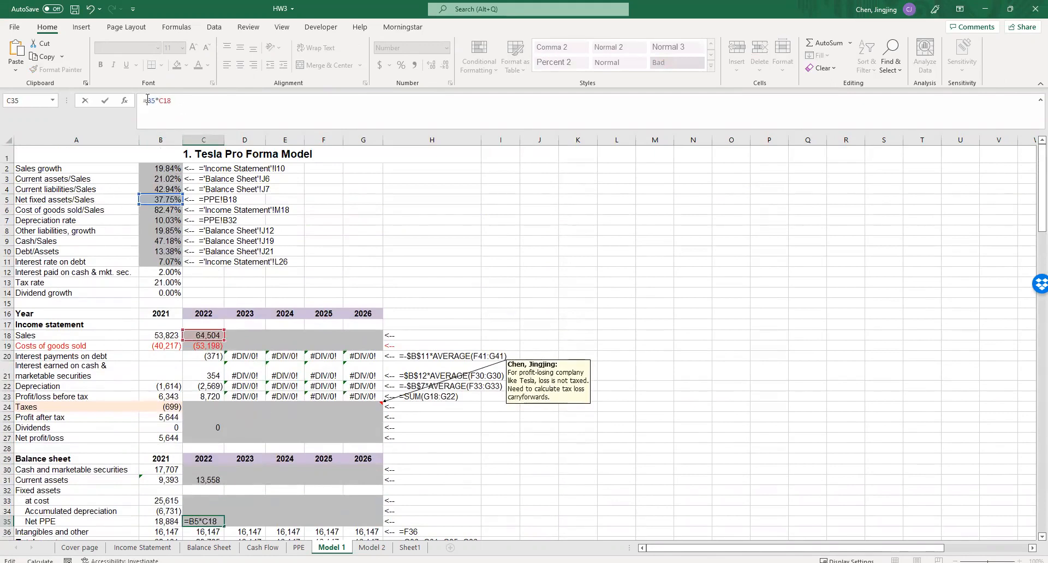
click(148, 102)
text($)
click(156, 102)
text($)
key(Return)
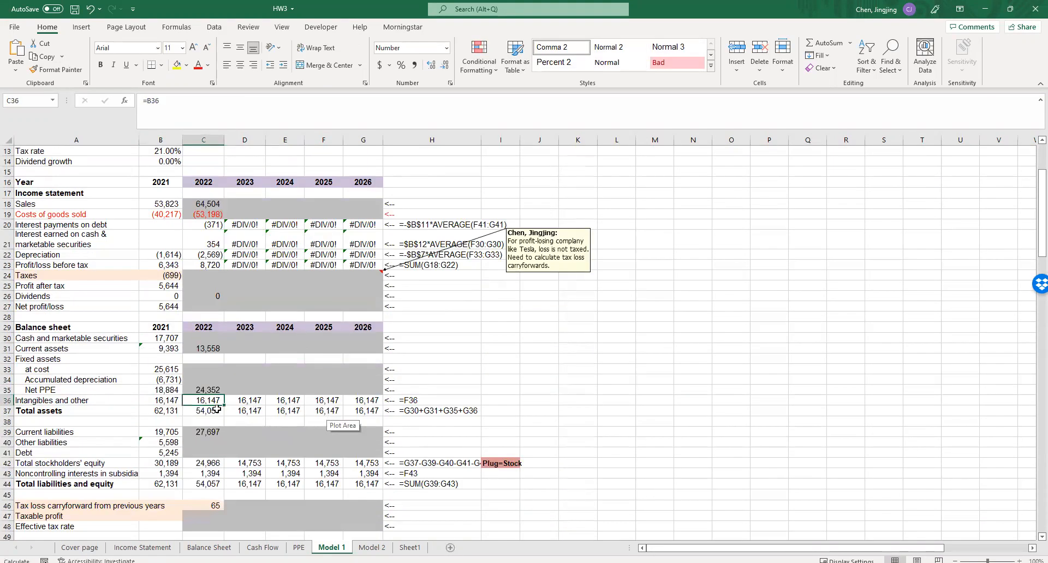
- Examine the depreciation rate parameter and the cells referenced by the 2022 depreciation formula in C22
scroll(88, 214, up, 4)
click(91, 211)
click(160, 210)
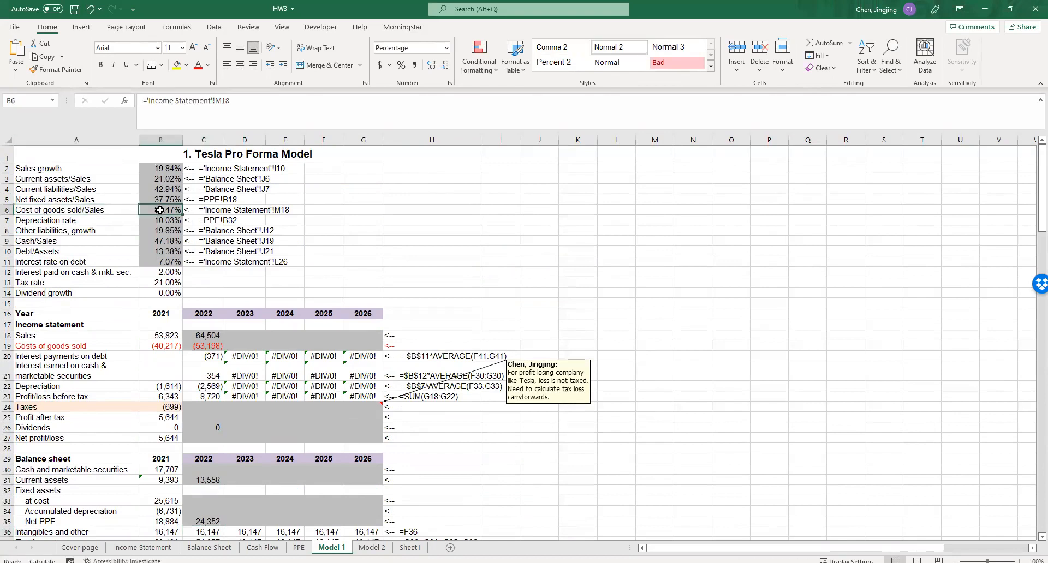
click(122, 221)
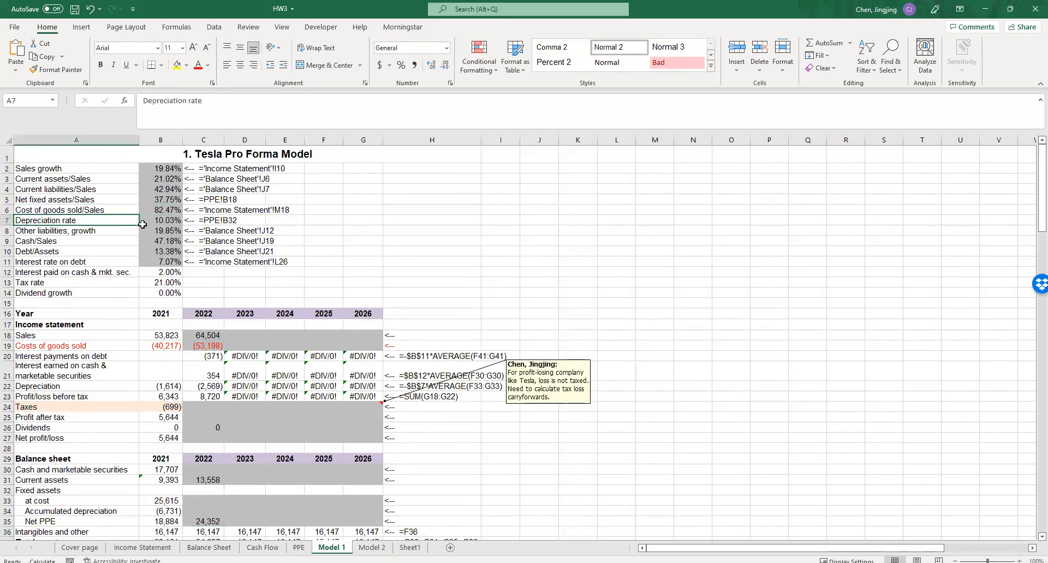
scroll(208, 373, down, 4)
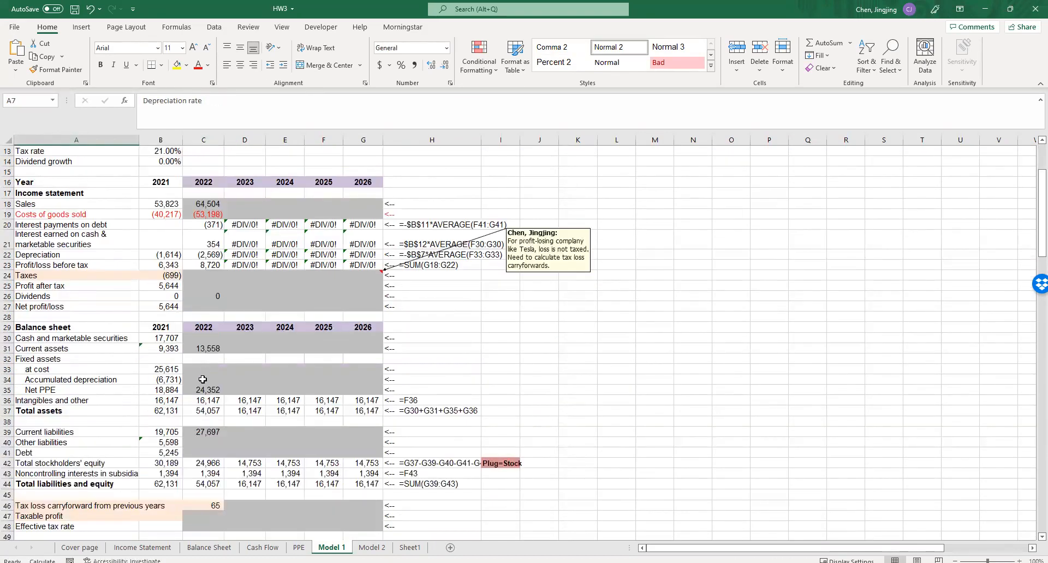
click(203, 379)
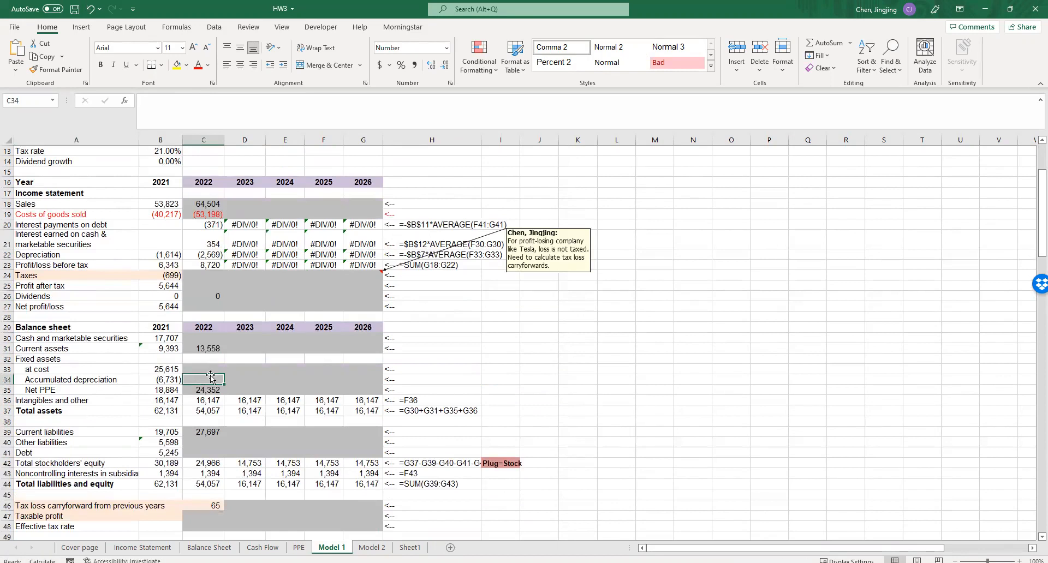
click(204, 255)
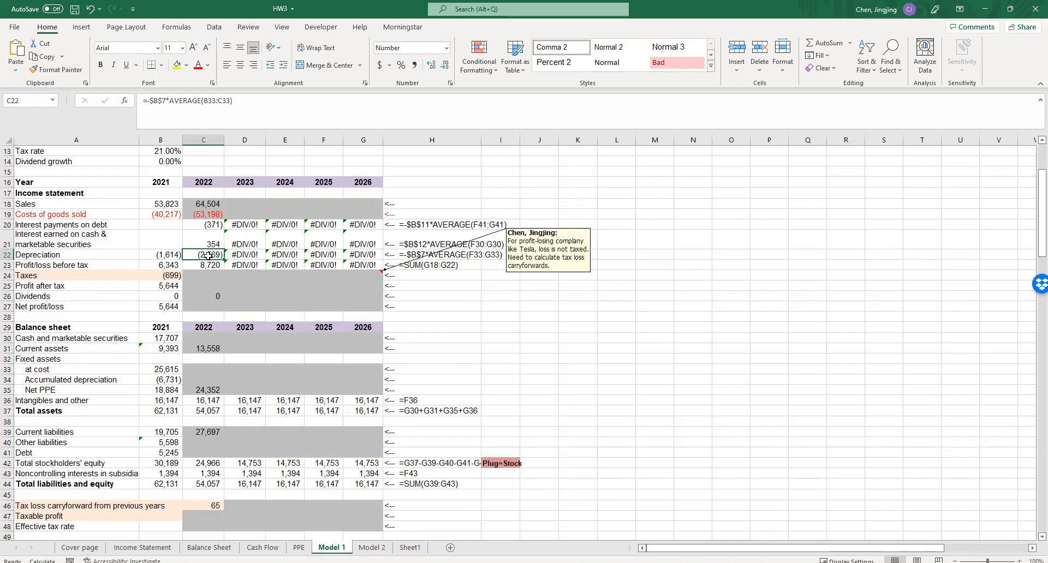
double_click(208, 255)
scroll(277, 342, up, 4)
scroll(253, 365, down, 3)
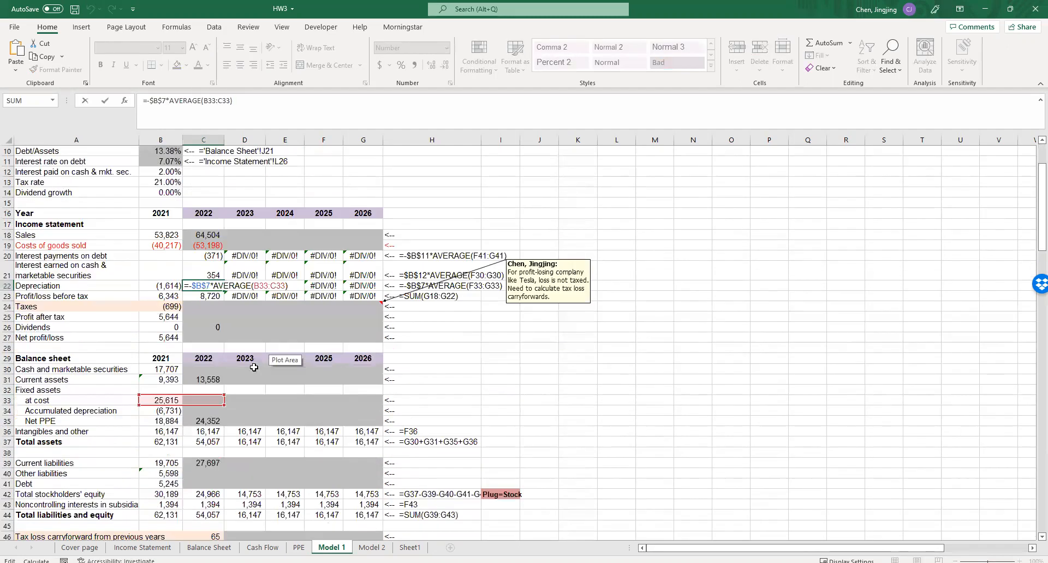
- Enter the 2022 accumulated depreciation in C34 as =B34+C22, adding 2022 depreciation to the prior-year balance
click(220, 408)
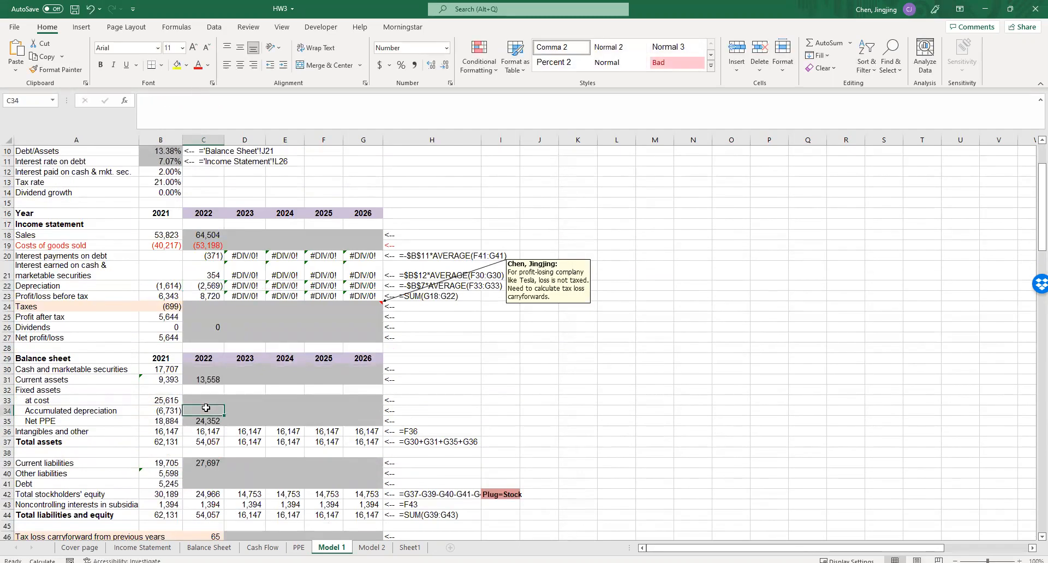
text(=)
click(165, 409)
text(+)
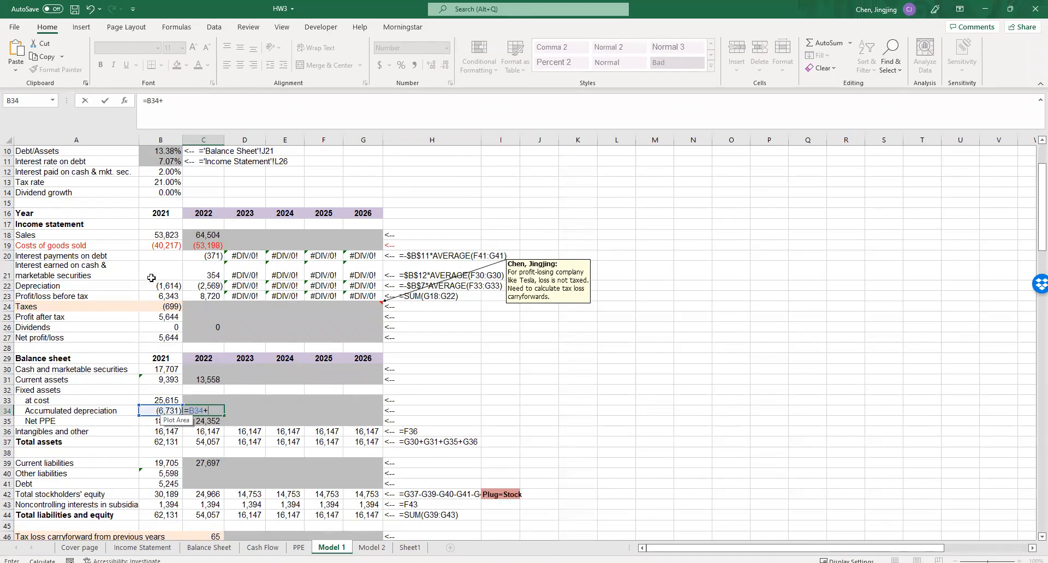
click(207, 285)
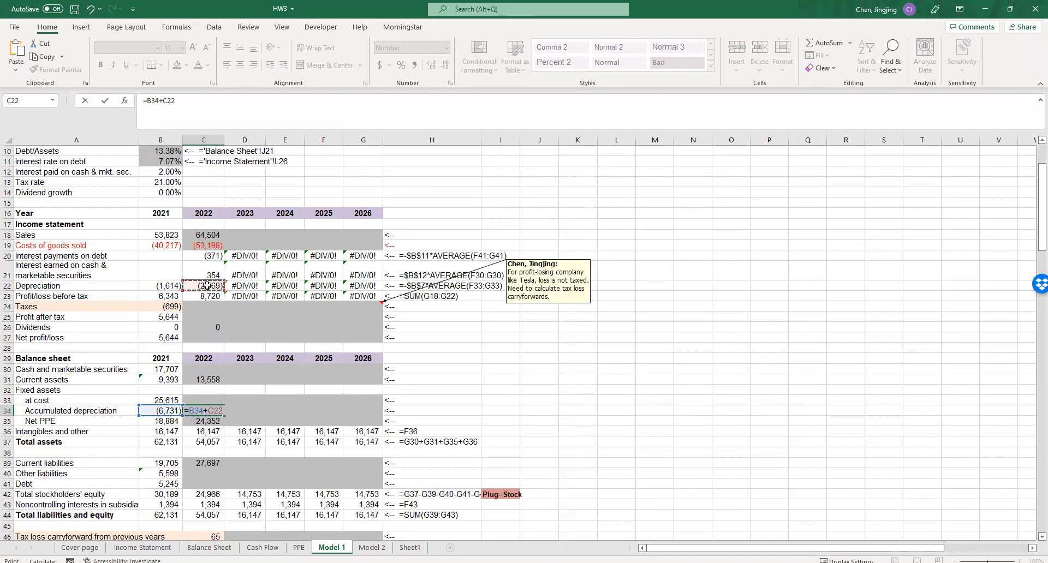
key(Return)
- Enter the 2022 fixed assets at cost in C33 as =C35+C34, from net PPE and accumulated depreciation
click(211, 400)
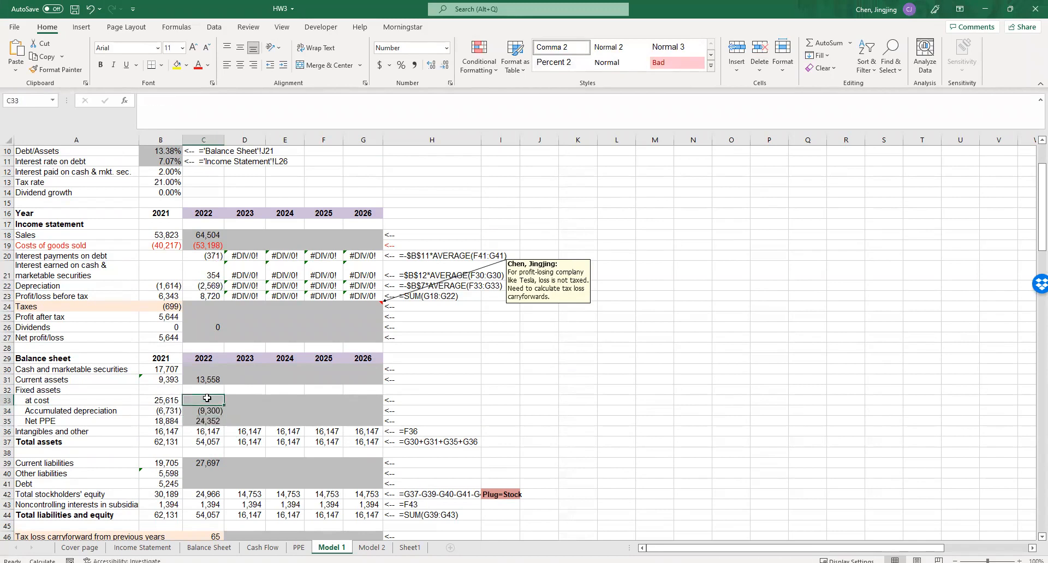
text(=)
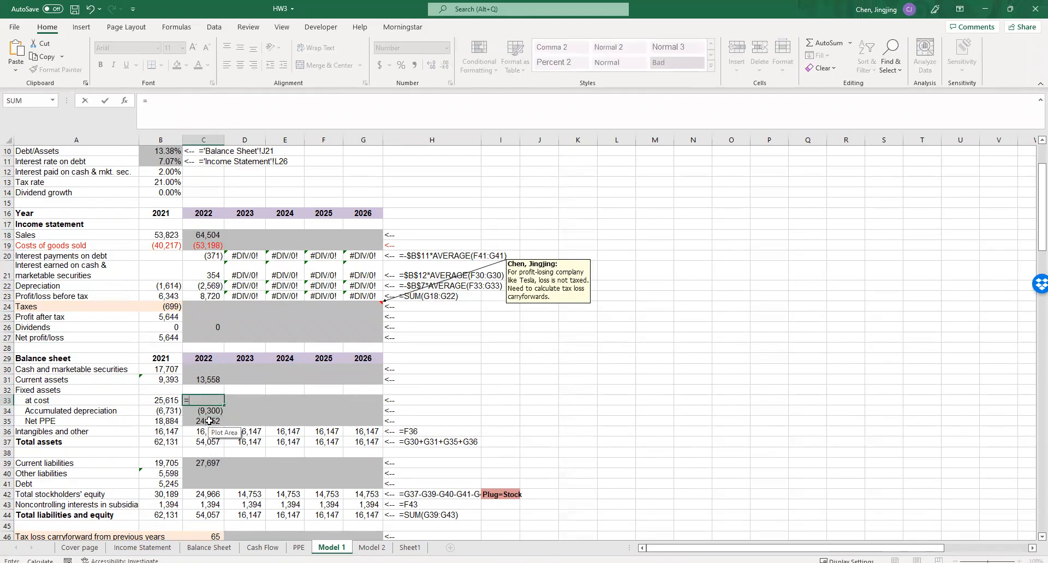
click(209, 421)
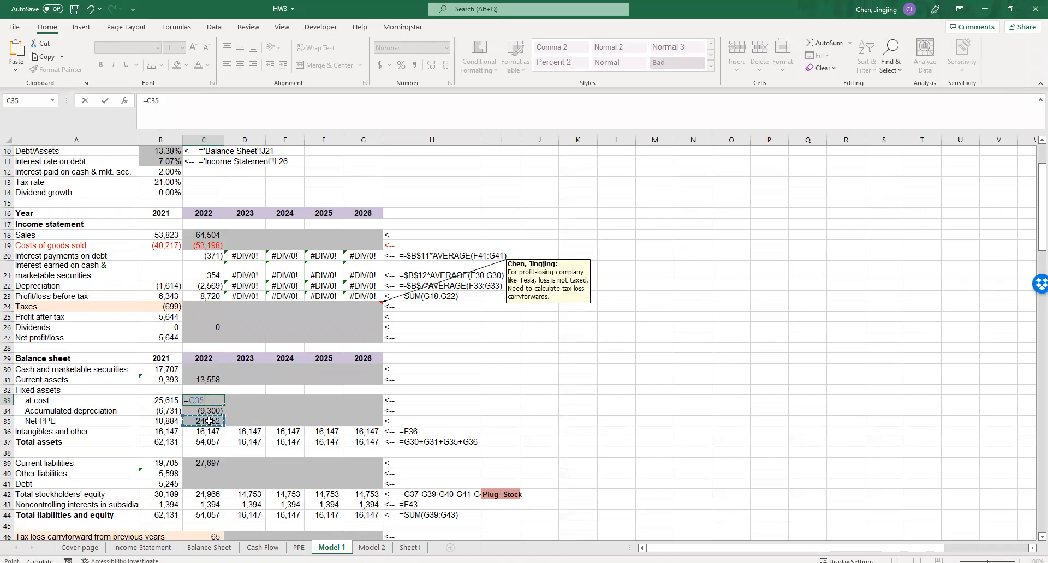
text(+)
click(213, 411)
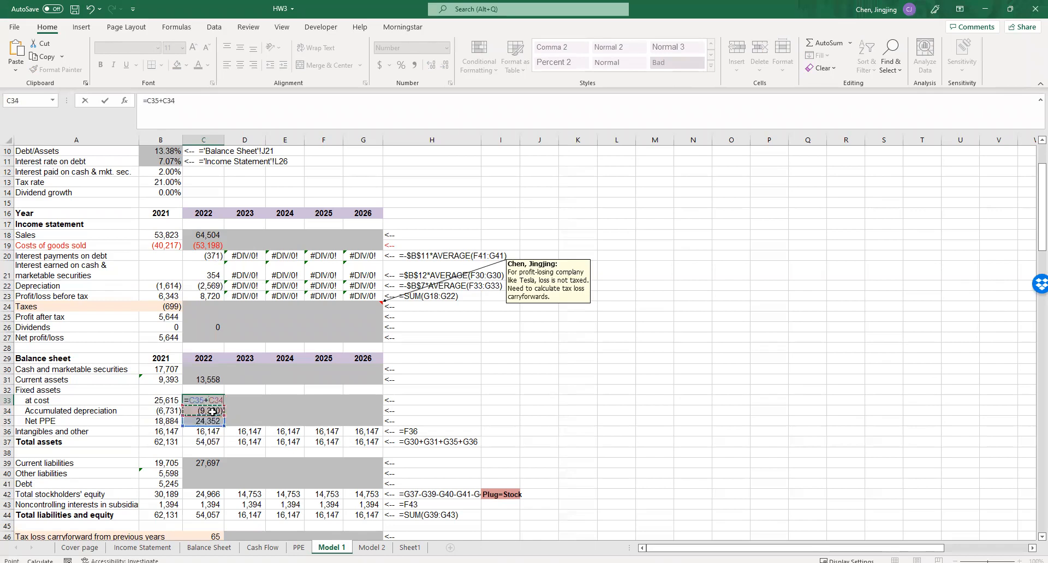
key(Return)
click(443, 413)
key(alt+Tab)
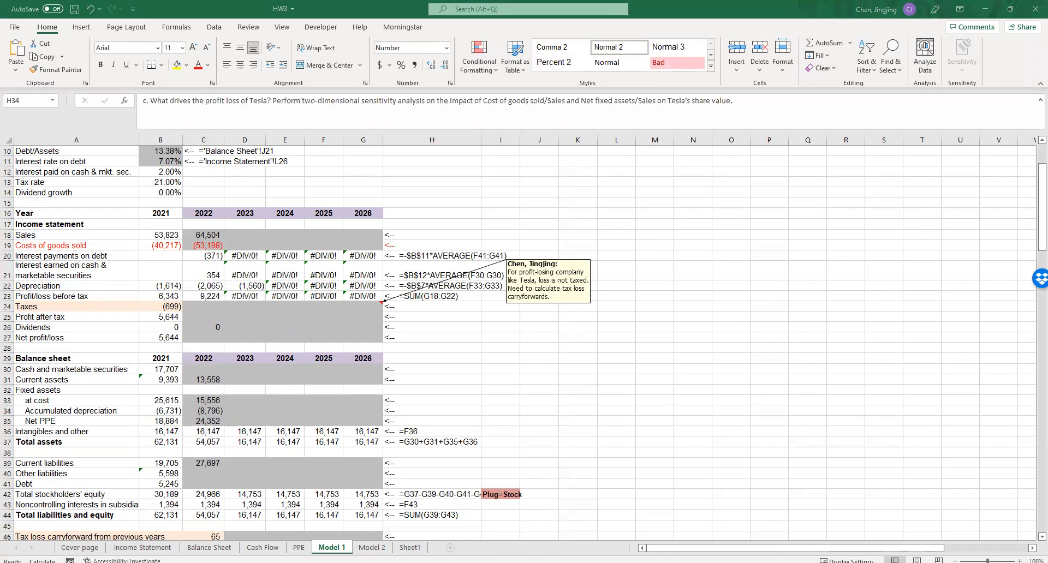
- Enter the 2022 other liabilities in C40 as =B40*(1+$B$8), using an absolute reference to the other liabilities growth rate
click(226, 400)
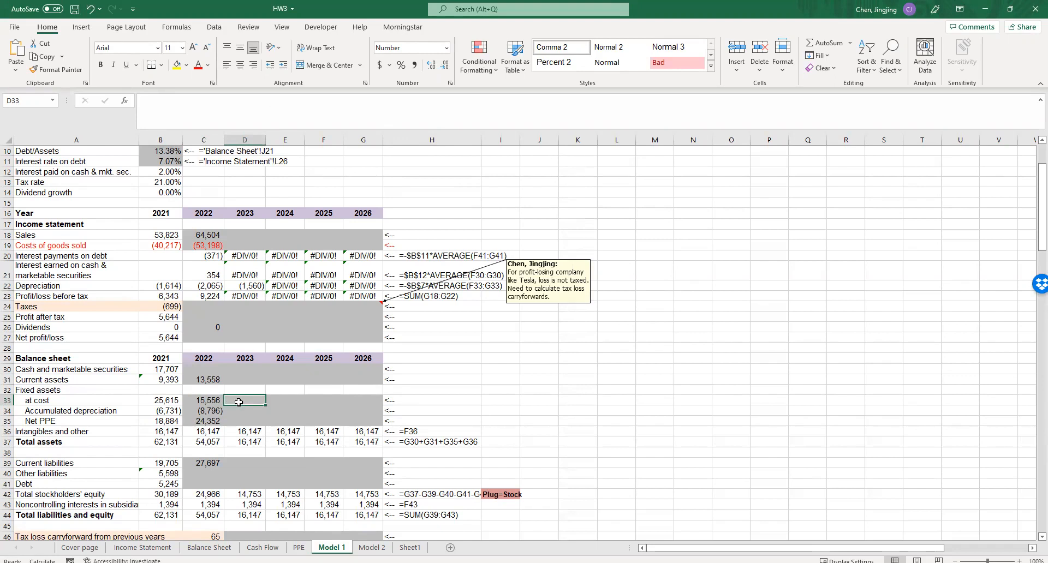
scroll(202, 369, up, 3)
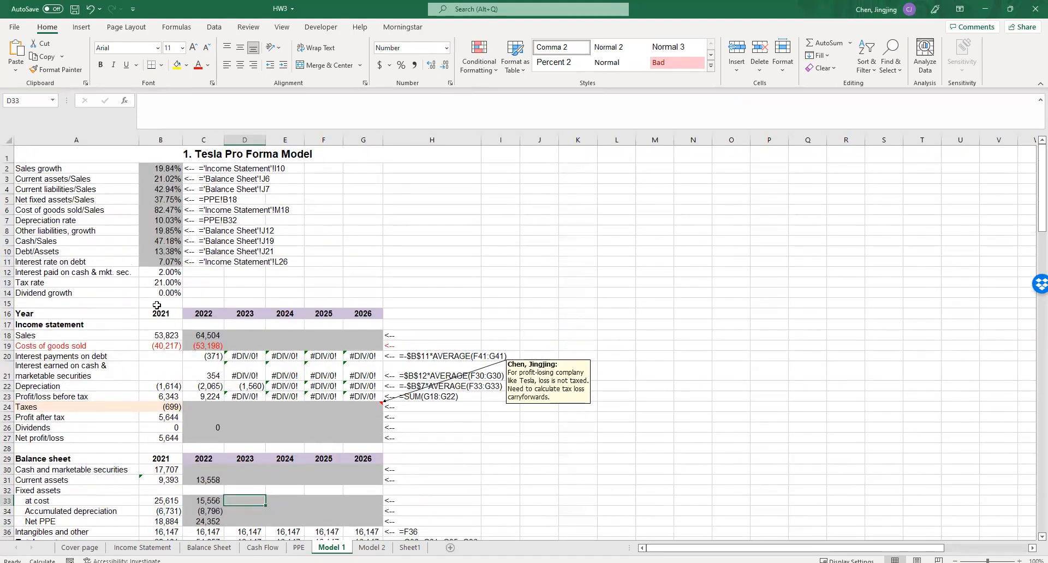
double_click(68, 231)
scroll(148, 271, down, 3)
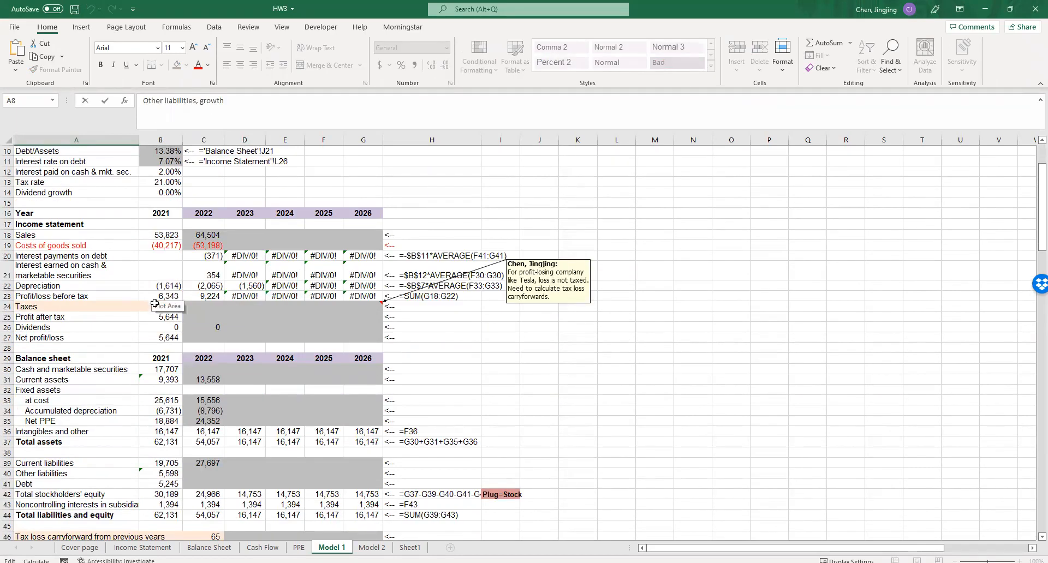
click(197, 474)
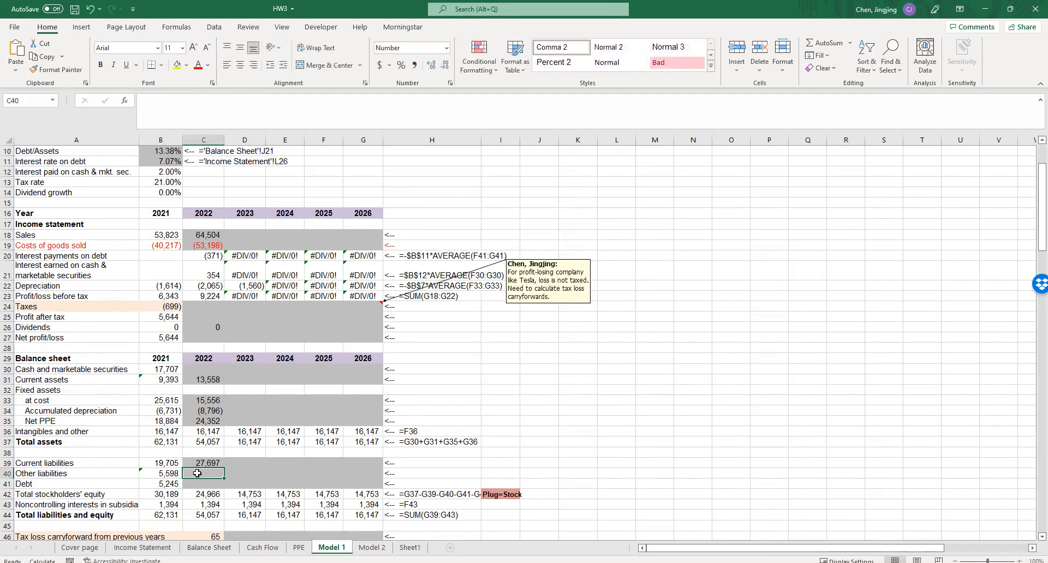
text(=)
click(169, 473)
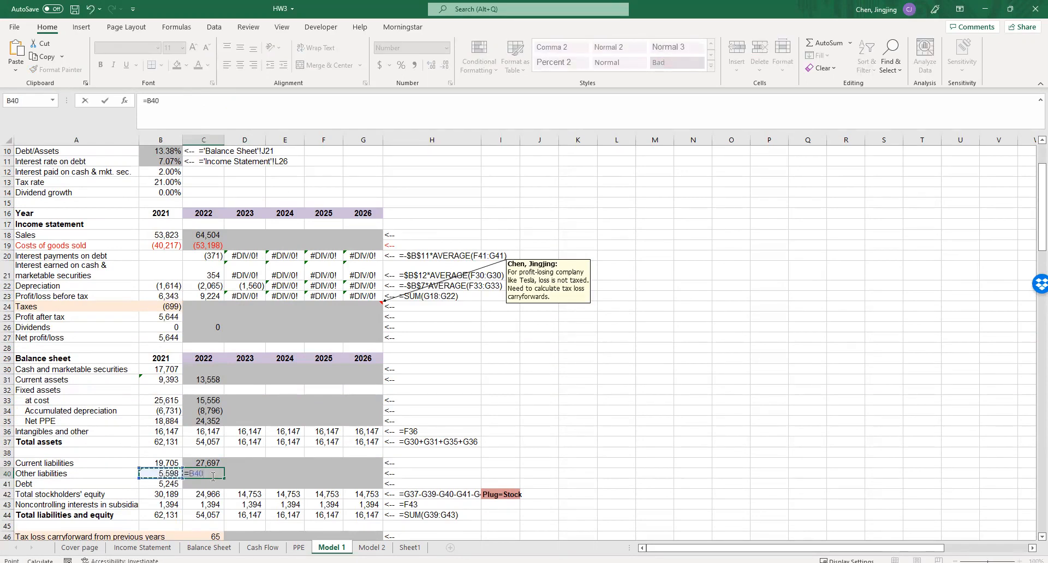
text(*())
key(Left)
text(1+)
scroll(86, 197, up, 3)
click(151, 229)
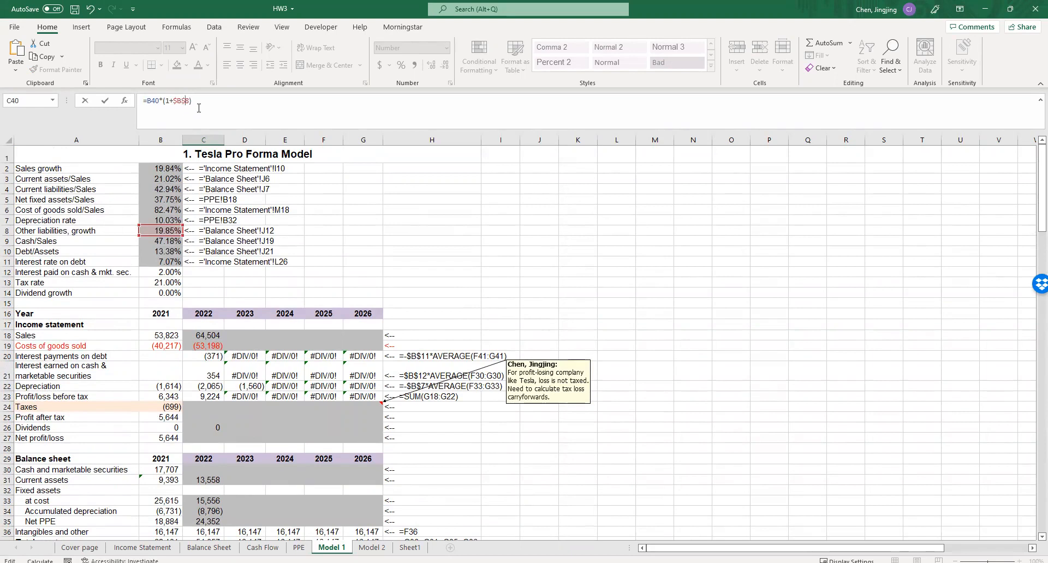
key(Return)
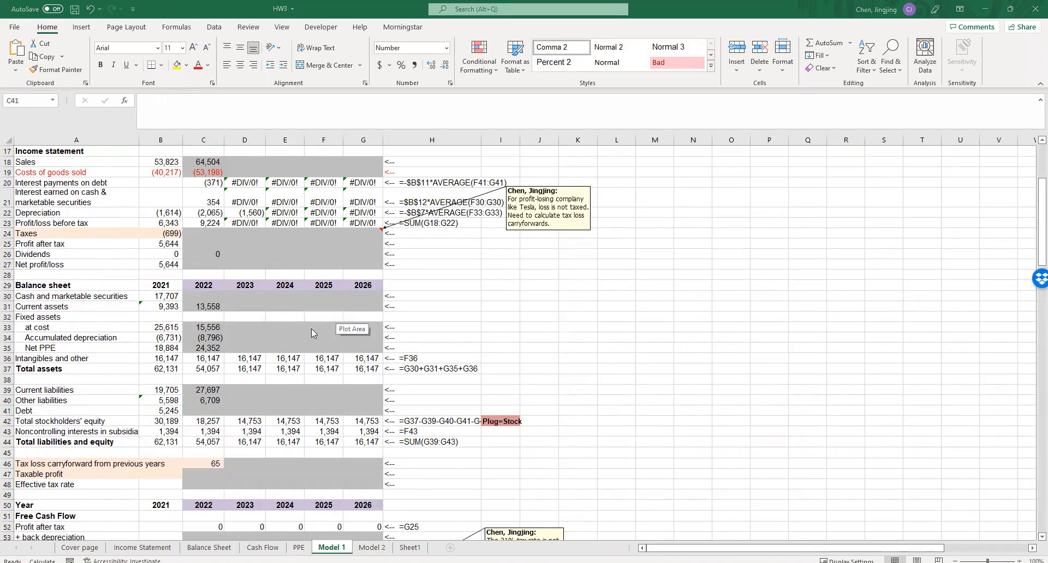
- Enter the 2022 debt in C41 as =$B$10*C37, applying the absolute debt/assets ratio to 2022 total assets
scroll(202, 407, up, 5)
click(51, 233)
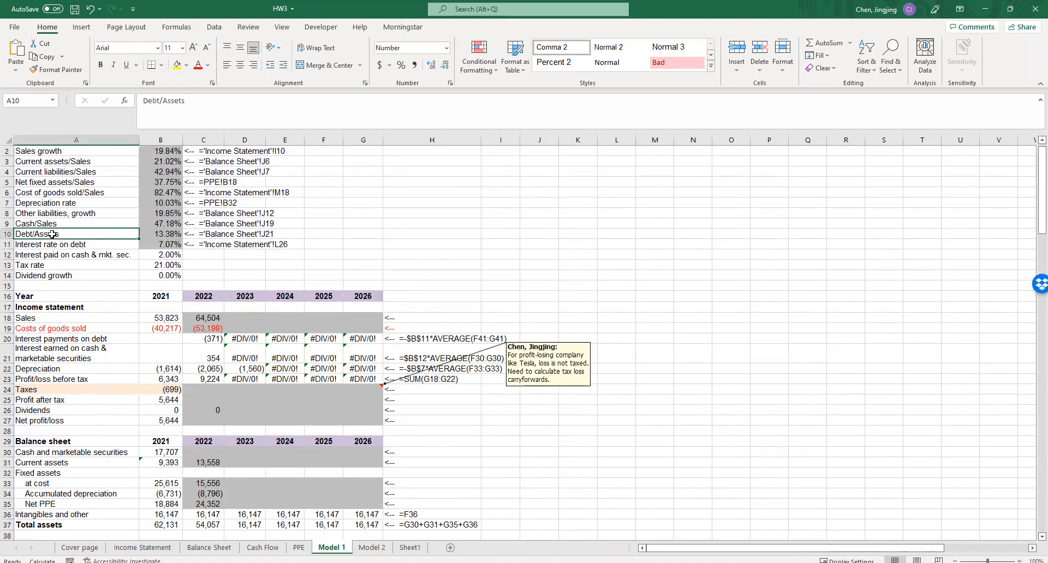
click(162, 233)
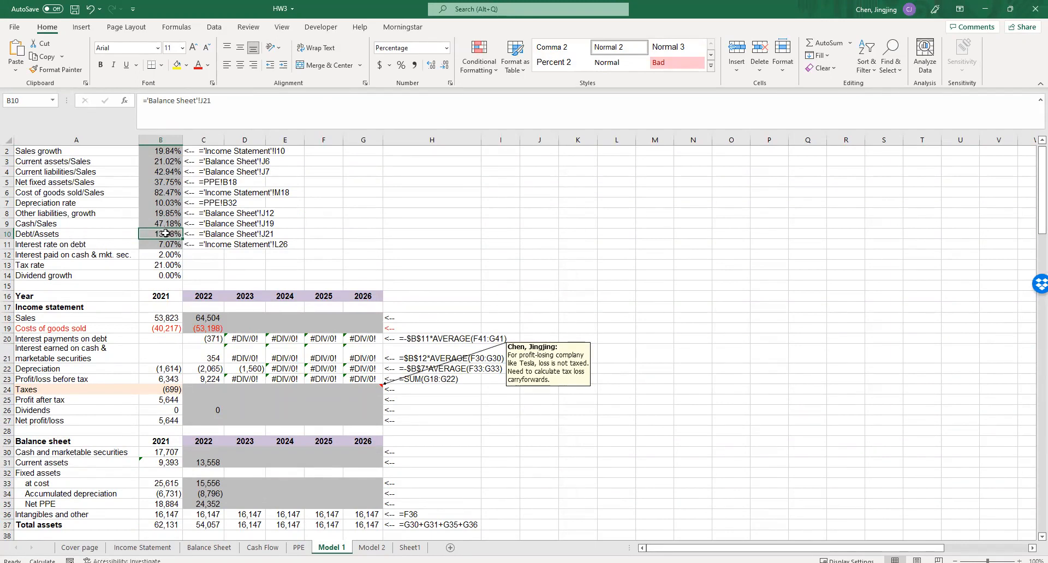
scroll(166, 234, down, 3)
click(203, 463)
click(205, 474)
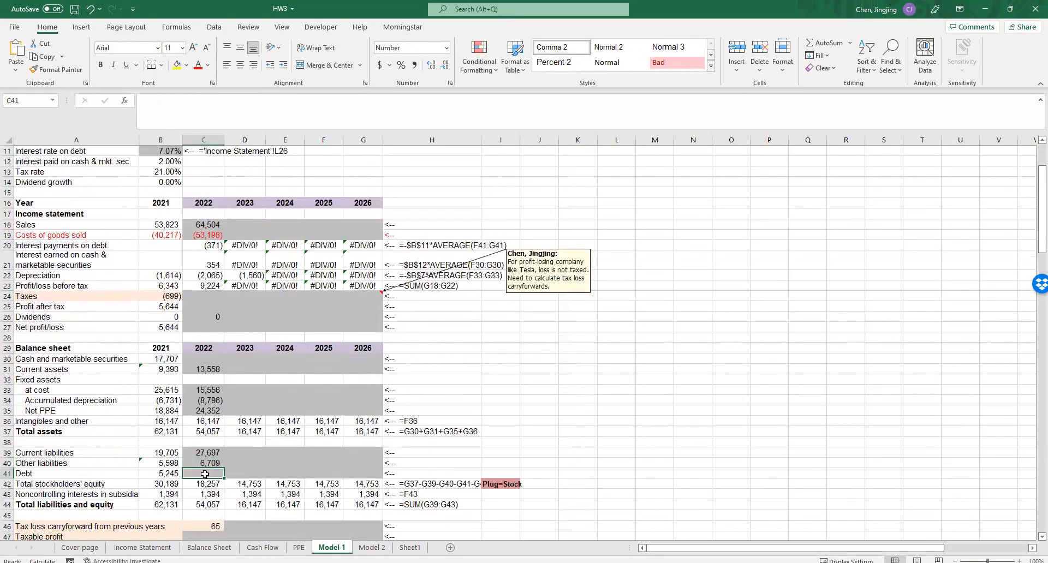
text(=)
scroll(216, 464, up, 3)
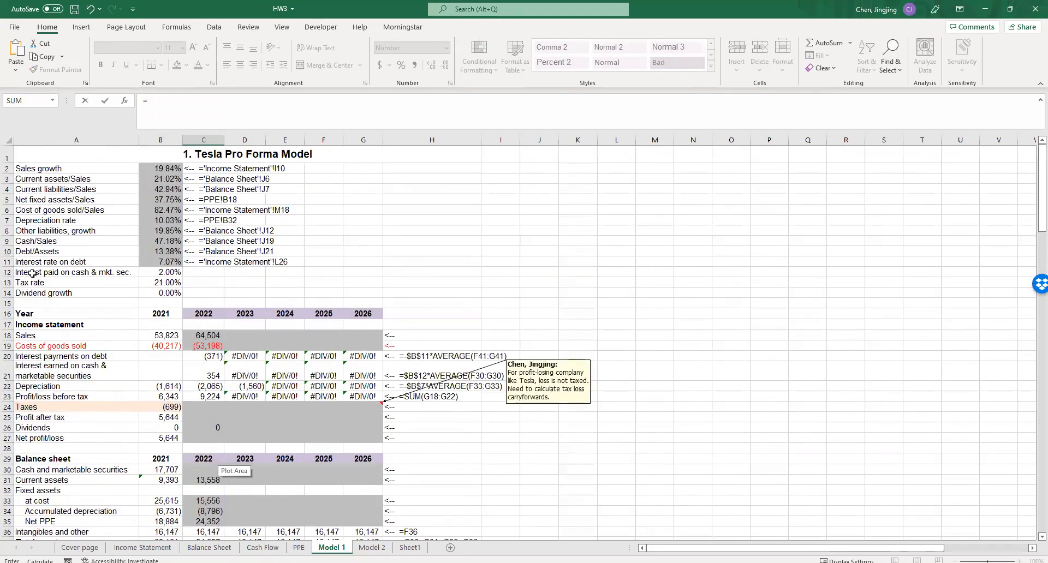
scroll(148, 311, down, 4)
scroll(104, 207, up, 4)
click(157, 251)
scroll(196, 286, down, 4)
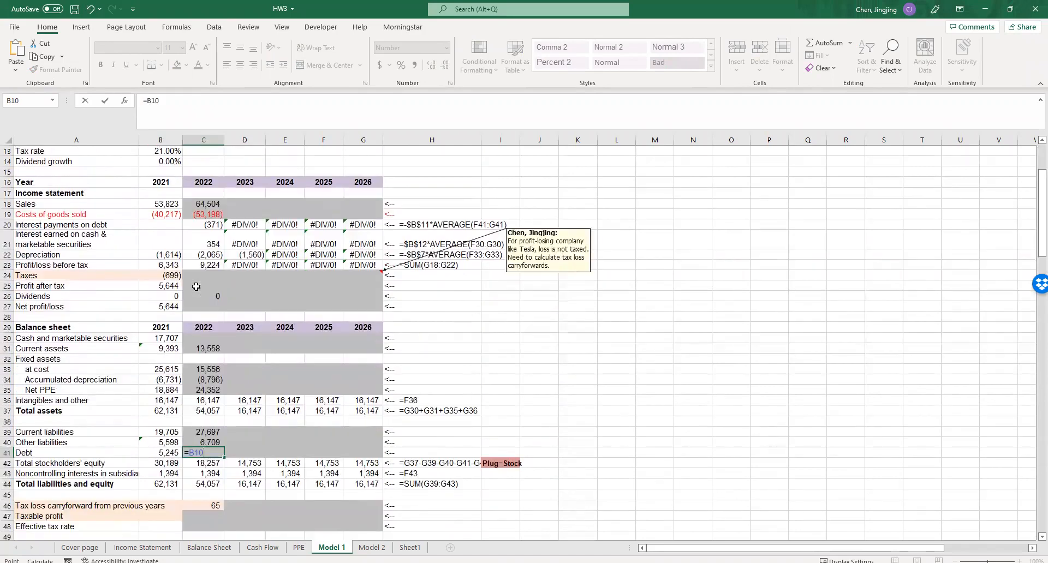
text(*)
click(198, 411)
click(189, 453)
key(F4)
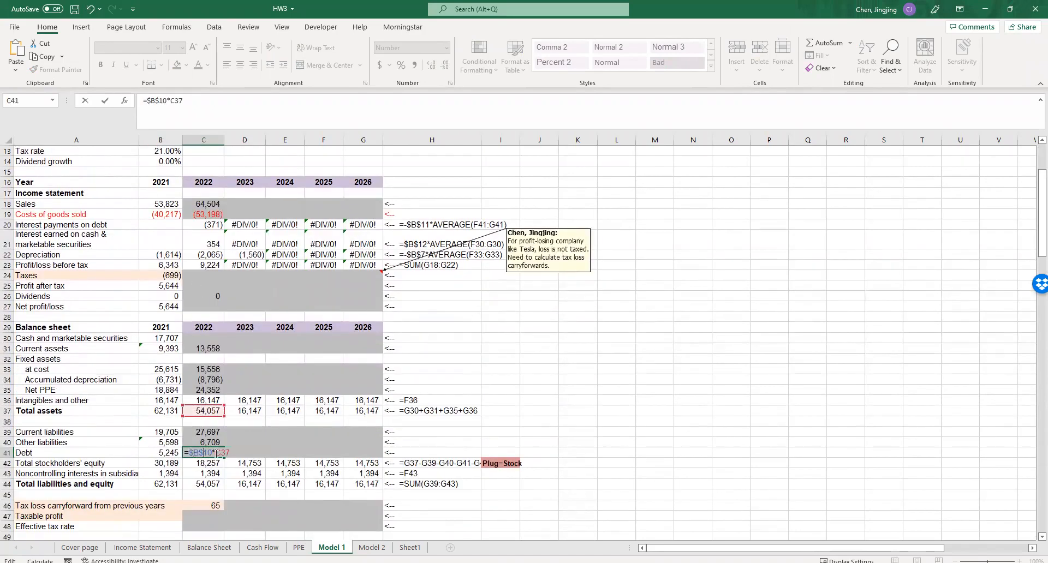
click(514, 403)
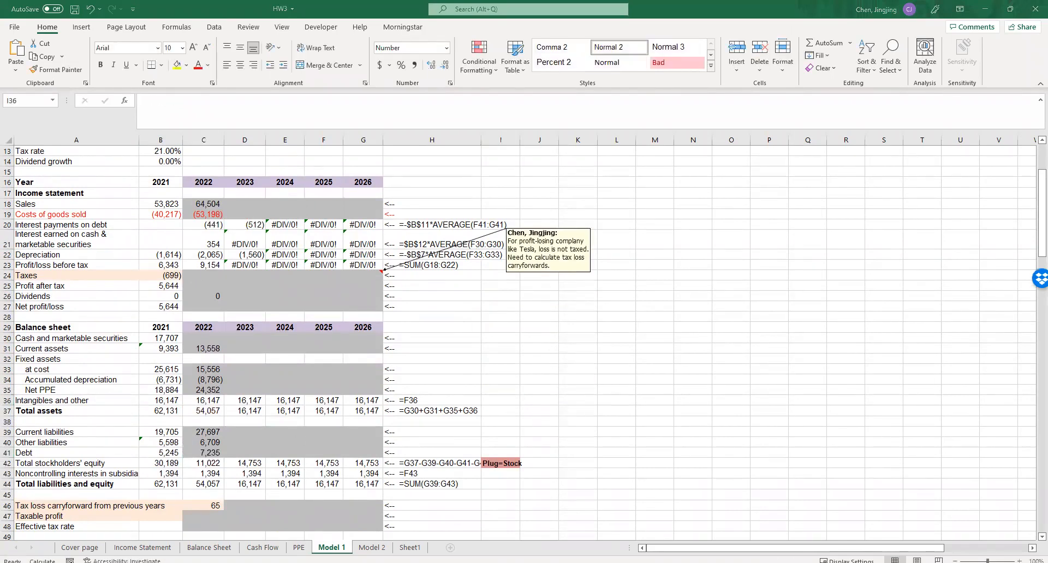
- Enter the 2022 cash and marketable securities in C30 as =$B$9*C18, applying the absolute cash/sales ratio to 2022 sales
scroll(204, 336, down, 1)
scroll(204, 336, up, 1)
click(203, 338)
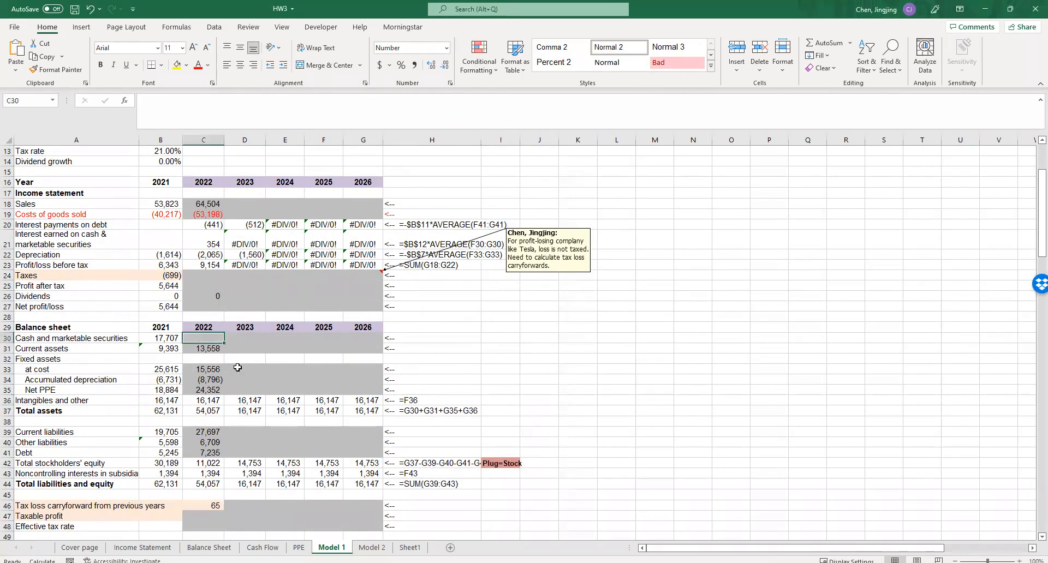
scroll(238, 368, up, 4)
drag(52, 243, 150, 244)
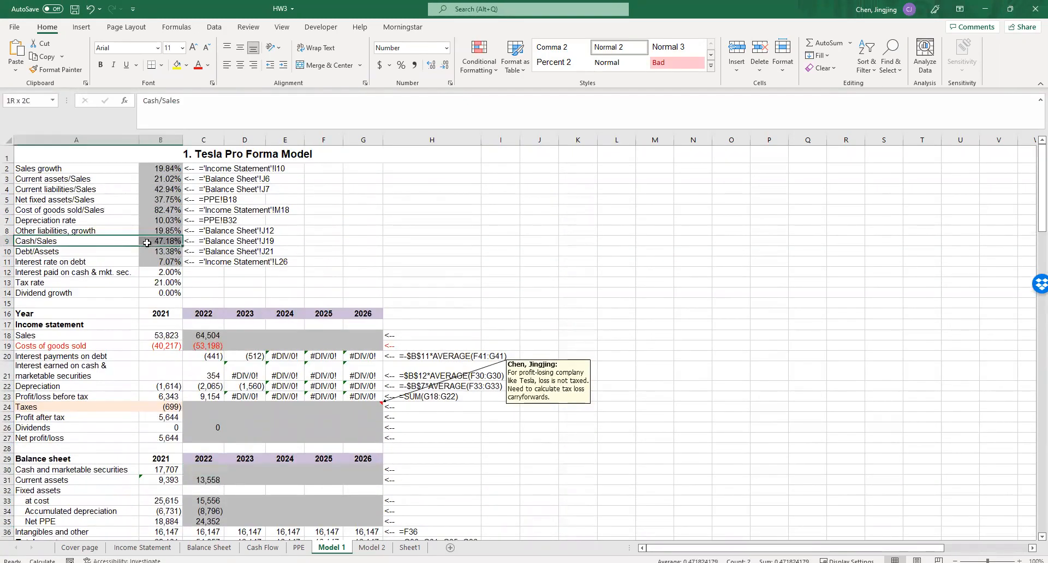
click(197, 465)
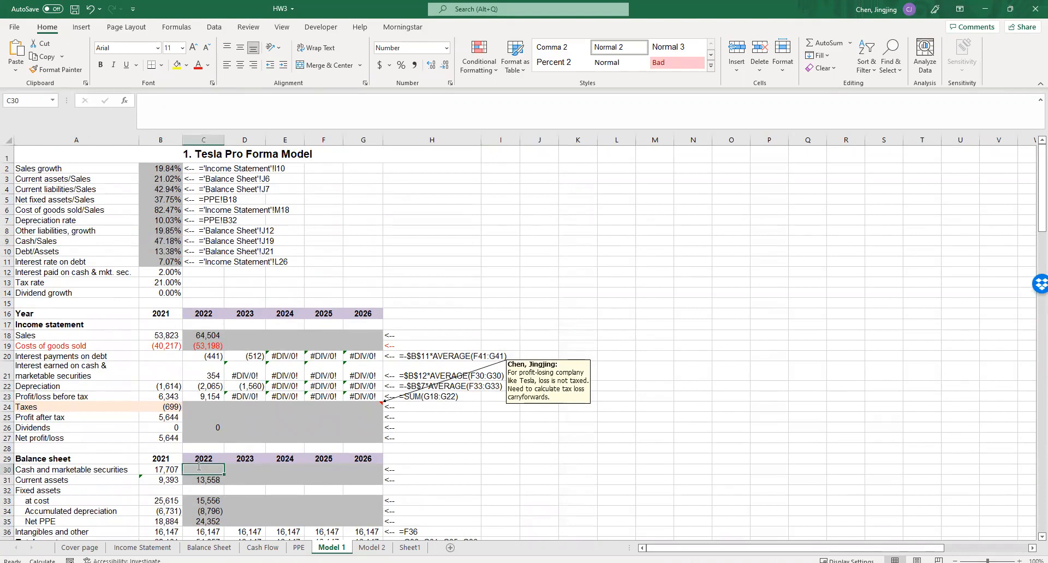
text(=)
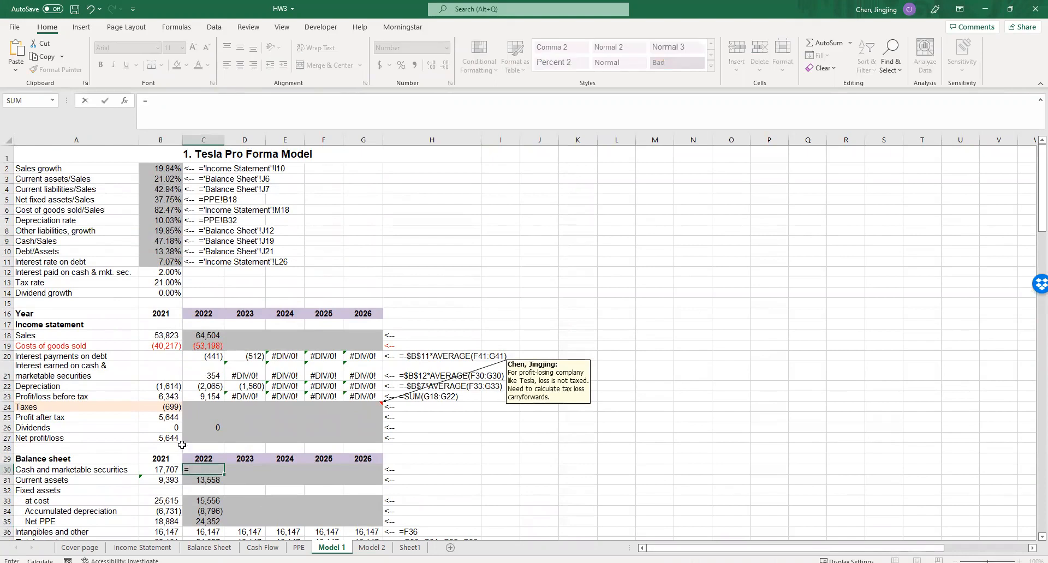
click(155, 241)
text(*)
click(206, 334)
text($)
click(199, 470)
text($)
click(451, 482)
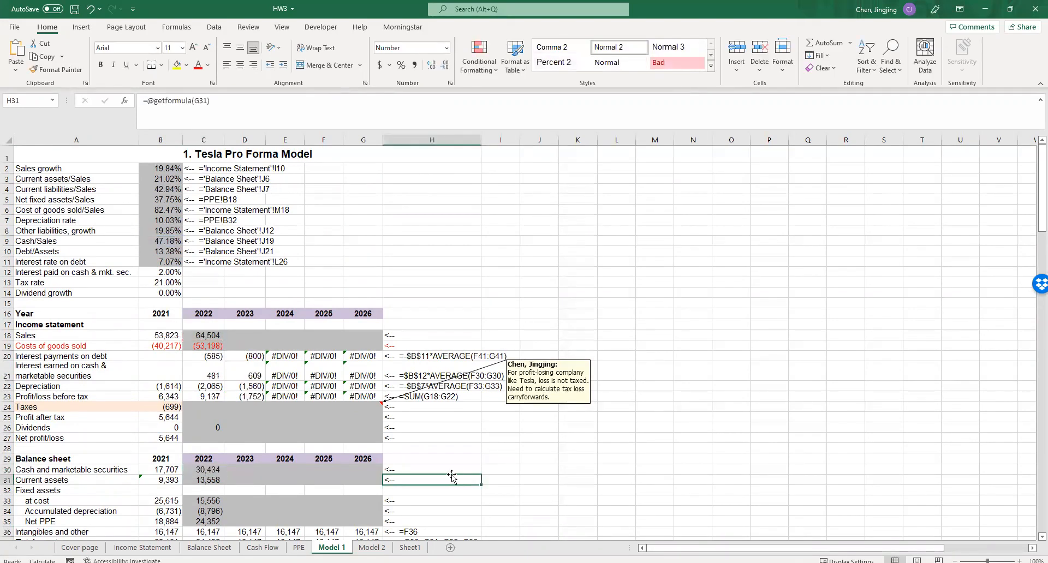
- Examine the interest rate on debt parameter and the cells referenced by the 2022 interest payments formula in C20
click(82, 263)
scroll(119, 279, down, 4)
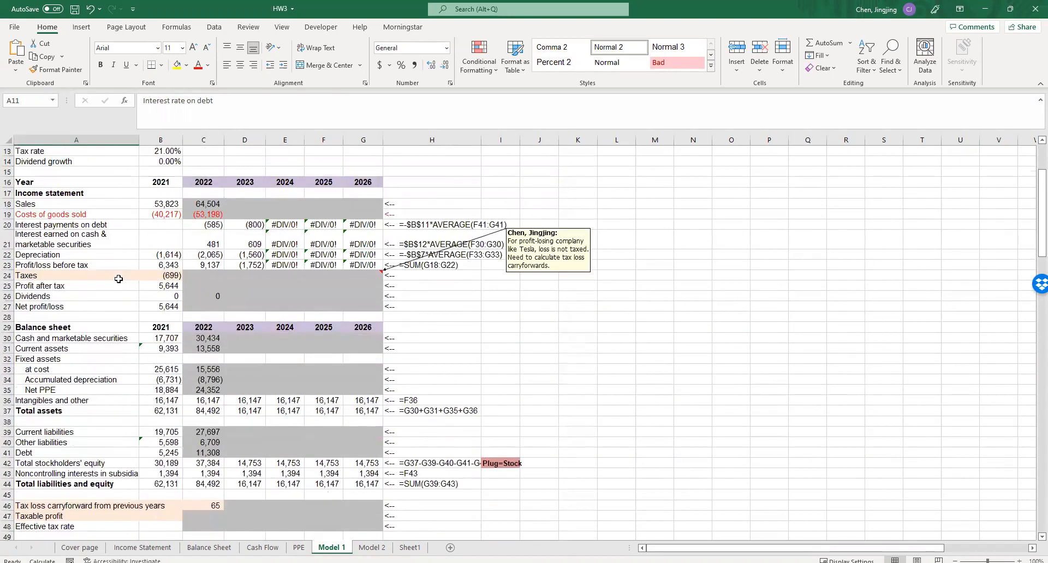
double_click(221, 226)
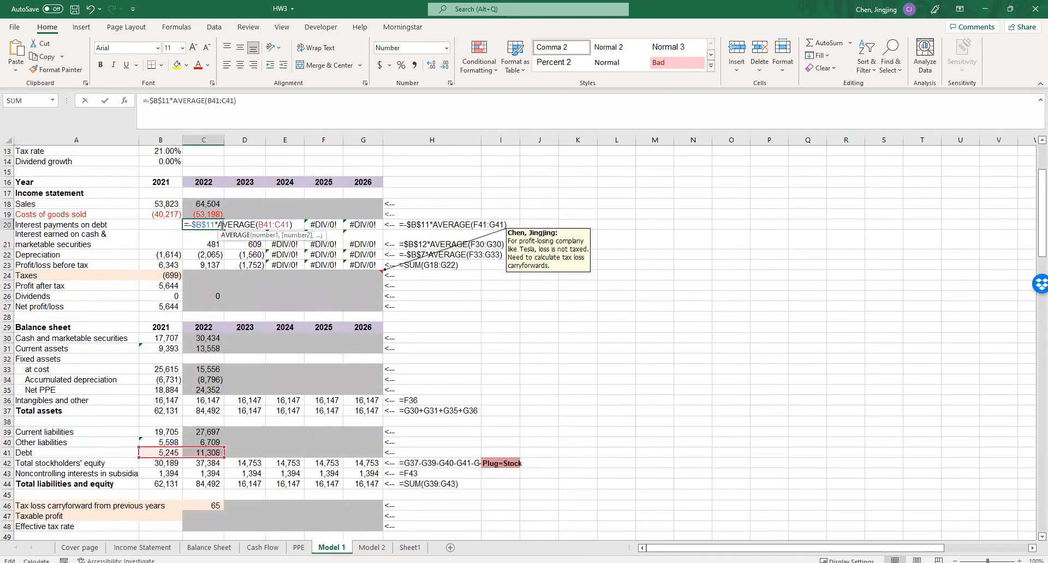
scroll(194, 318, up, 1)
scroll(194, 318, up, 2)
key(Escape)
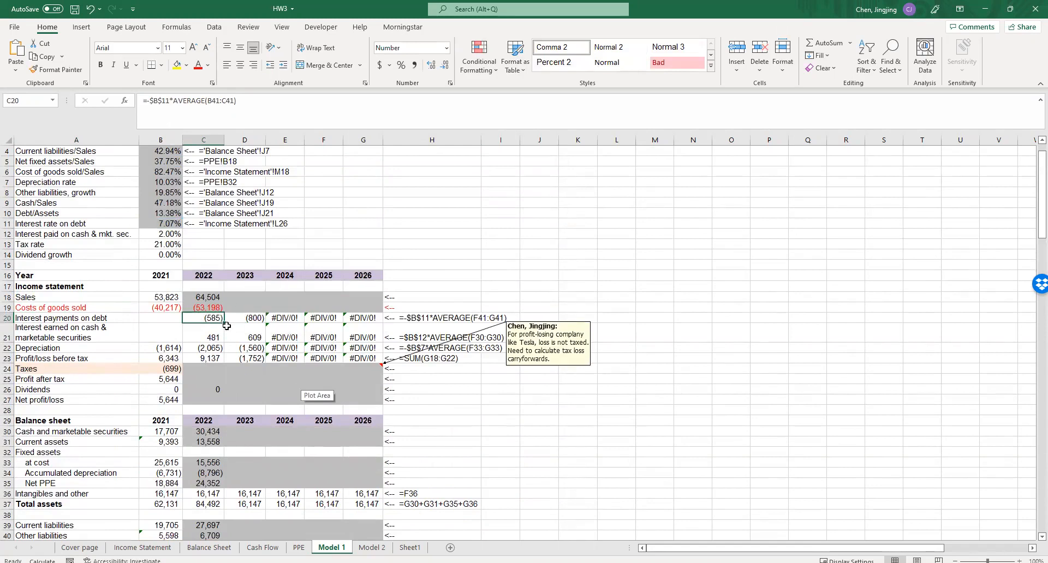
scroll(243, 398, down, 1)
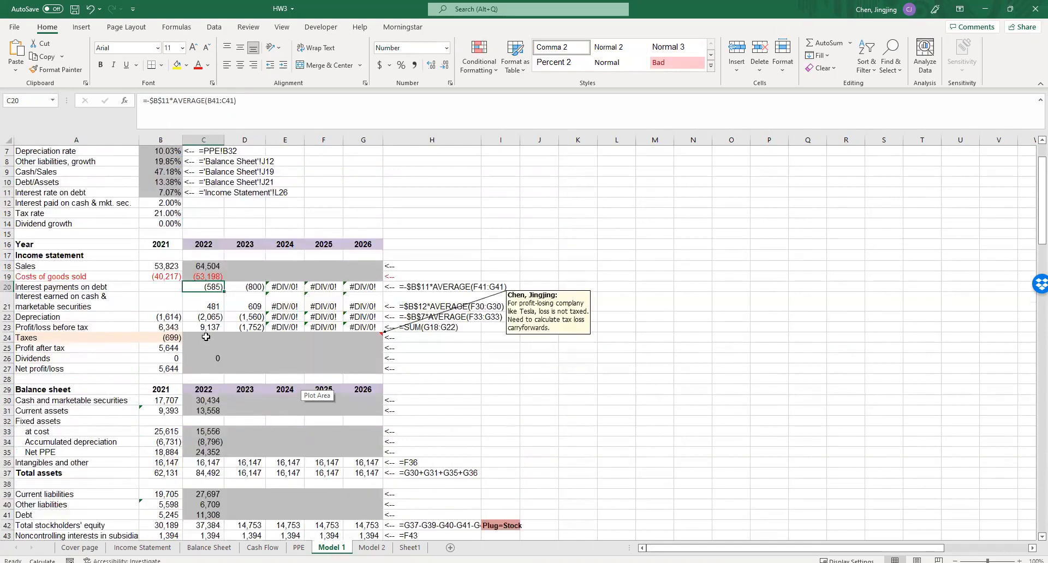
- Set the 2022 tax loss carryforward from previous years in C46 to -65
scroll(206, 347, down, 4)
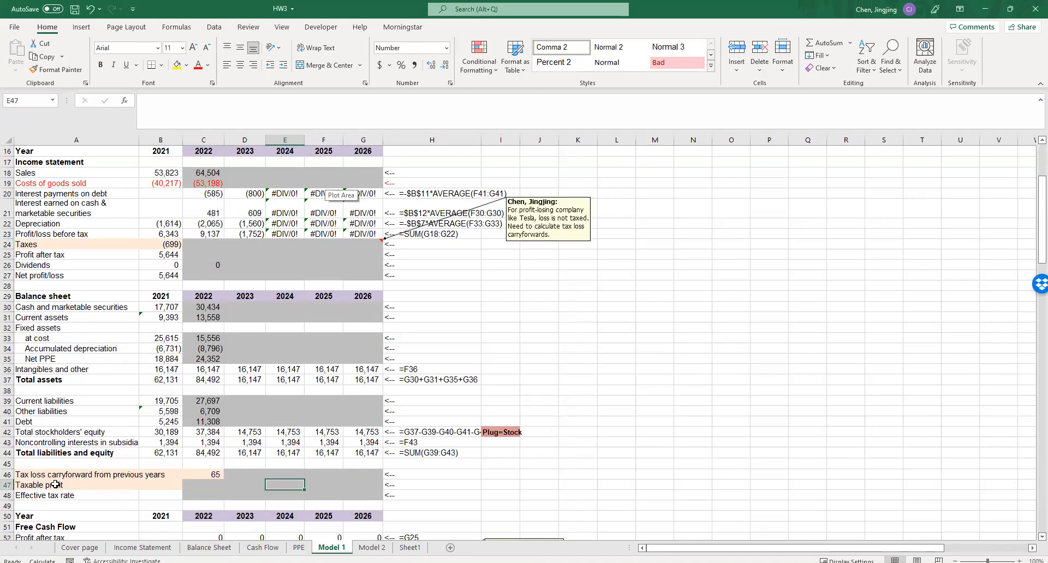
click(75, 478)
double_click(210, 472)
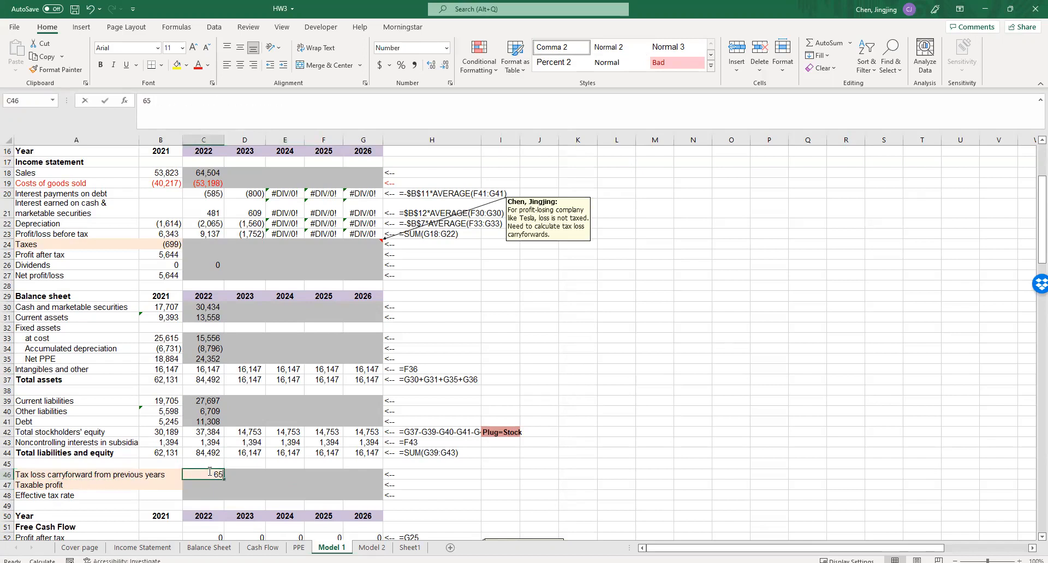
text(-)
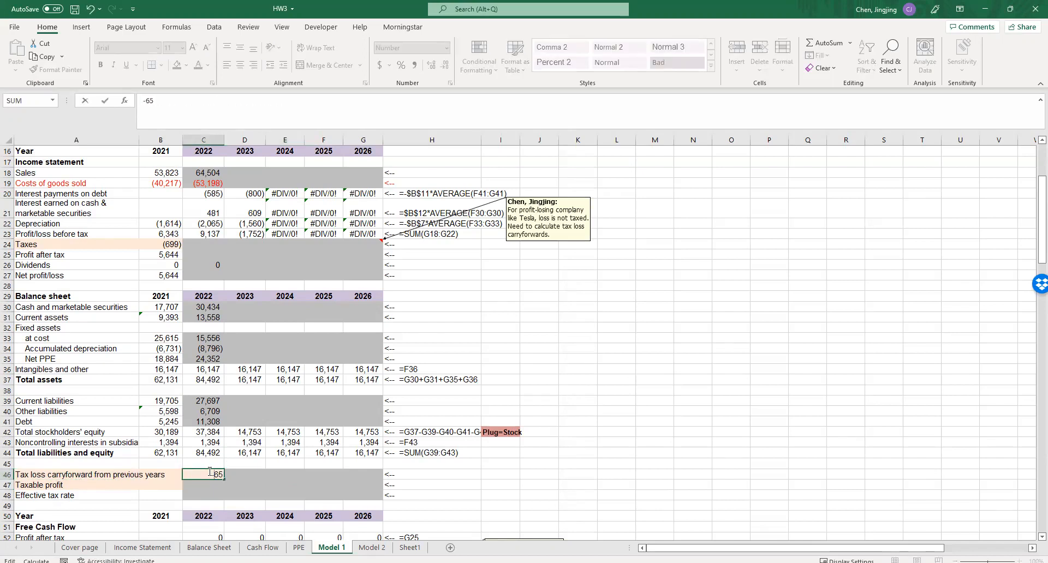
click(221, 485)
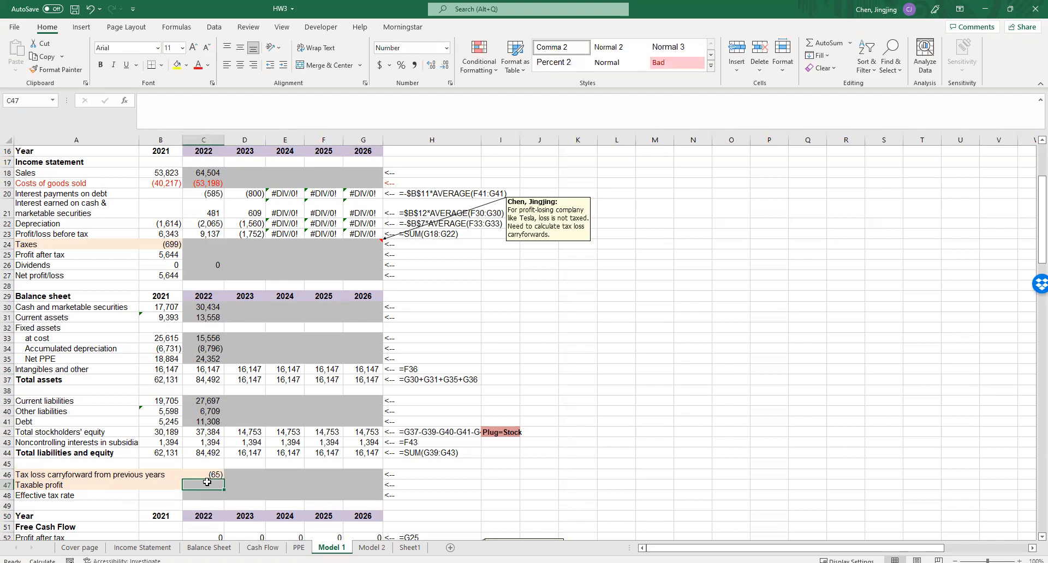
- Enter the 2022 taxable profit in C47 as =MAX(C23+C46,0), combining profit before tax with the loss carryforward and flooring it at zero
text(=)
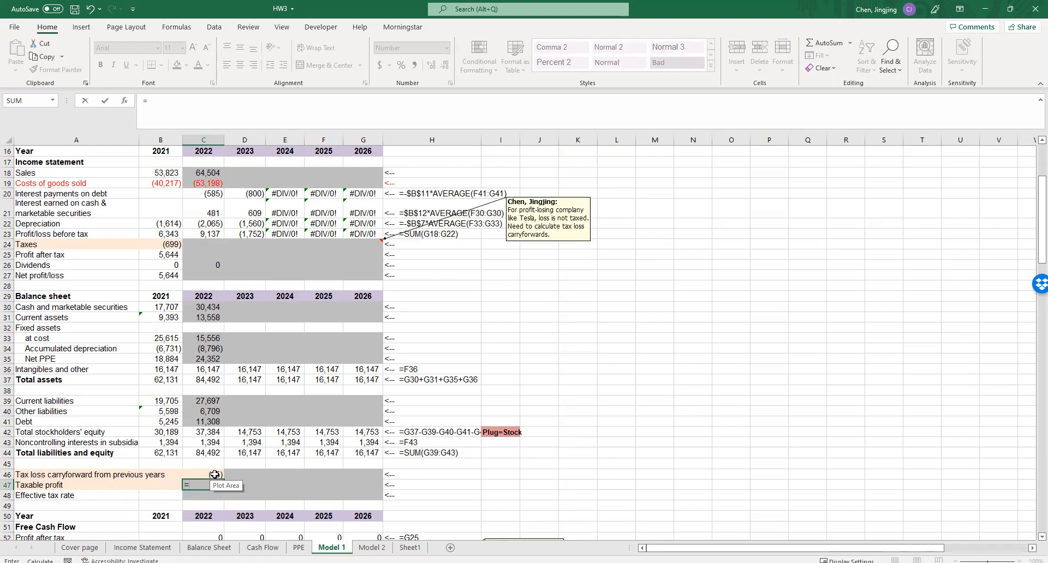
text(max()
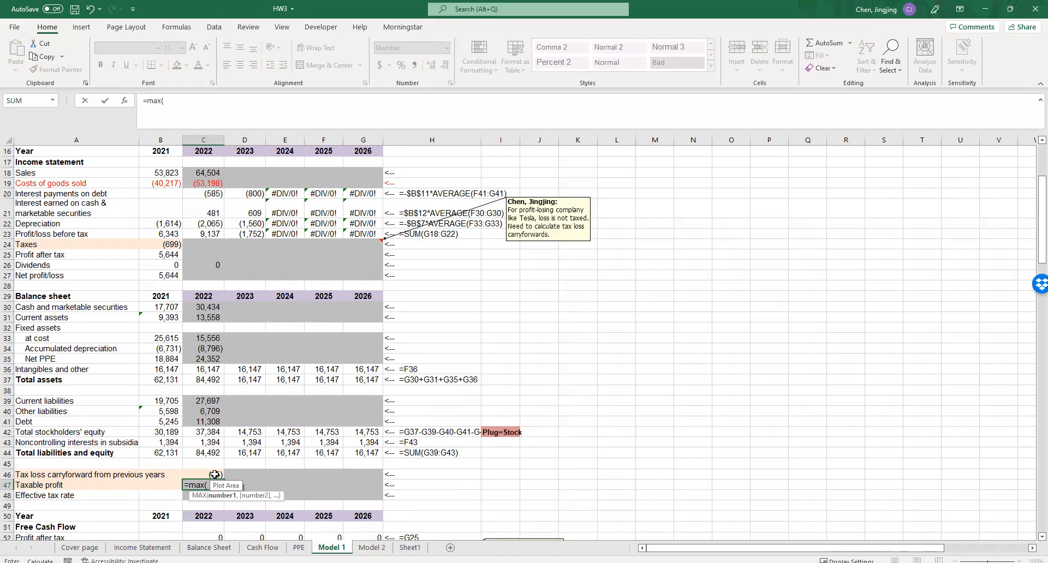
click(210, 254)
text(+)
click(208, 474)
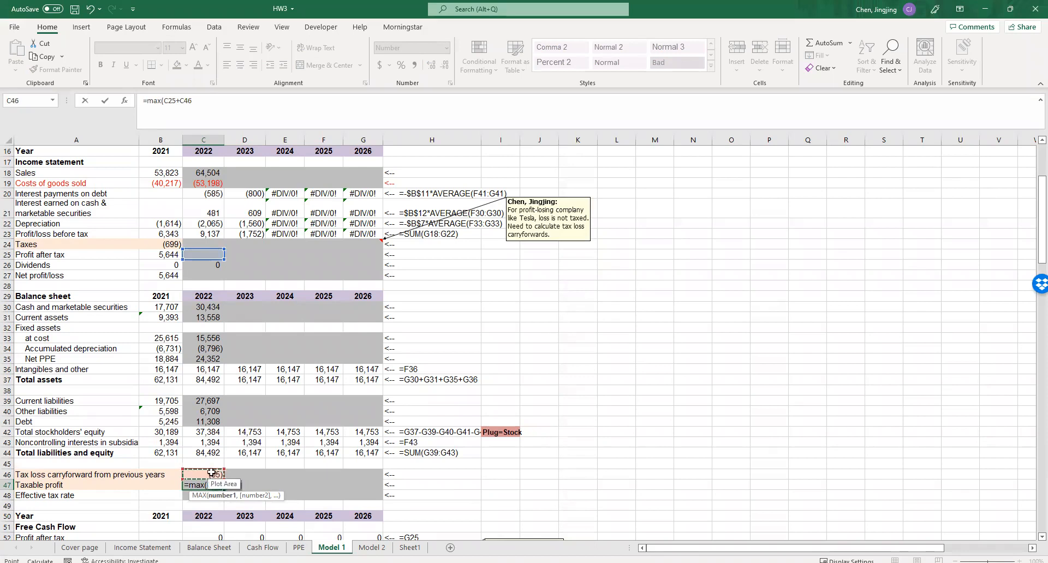
drag(199, 250, 199, 232)
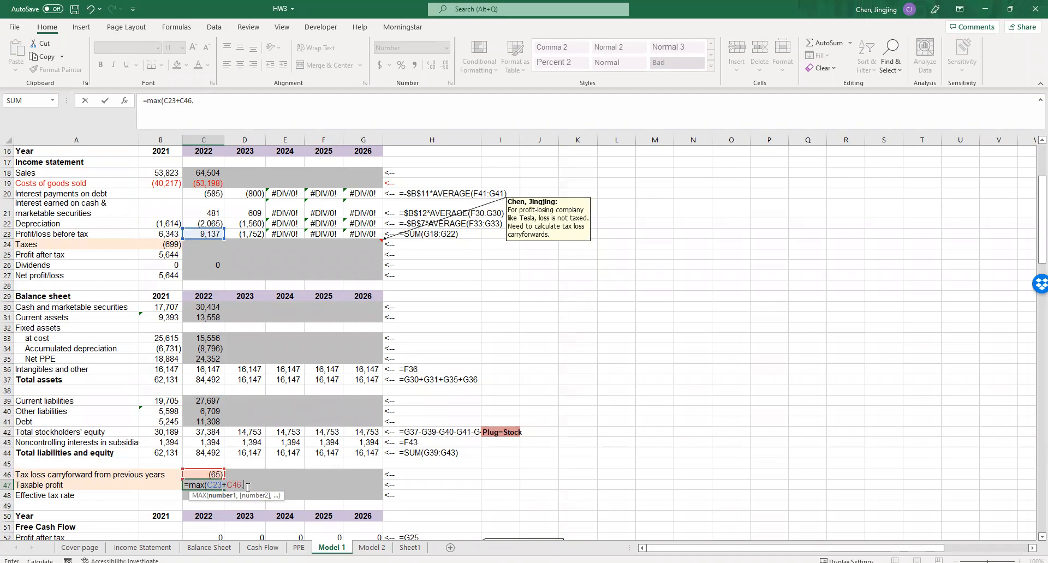
text(,)
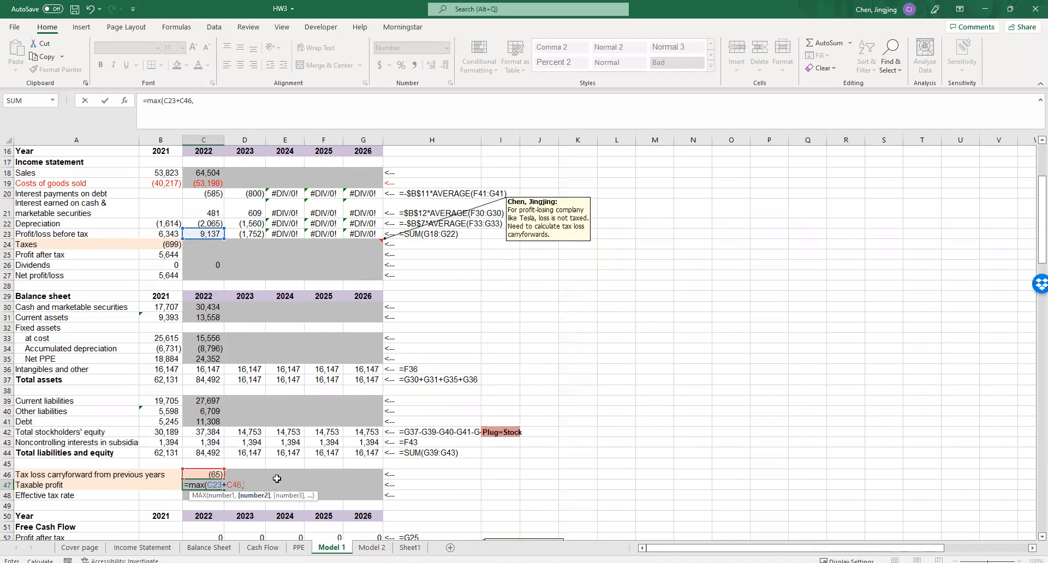
text(0))
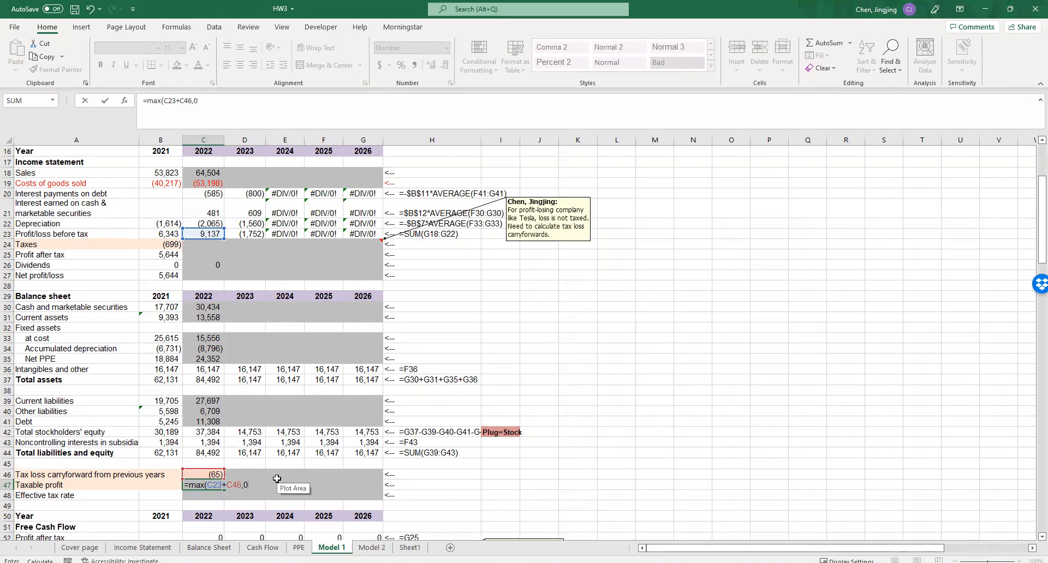
click(463, 487)
click(207, 485)
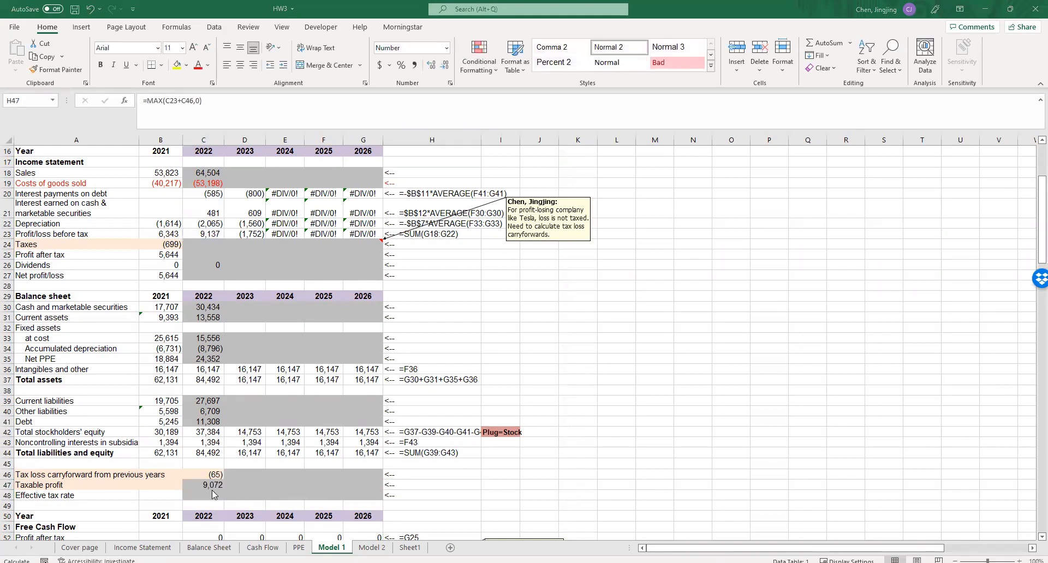
- Enter the 2023 tax loss carryforward in D46 as =MIN(C23+C46,0), using 2022 profit before tax and the prior carryforward
click(238, 473)
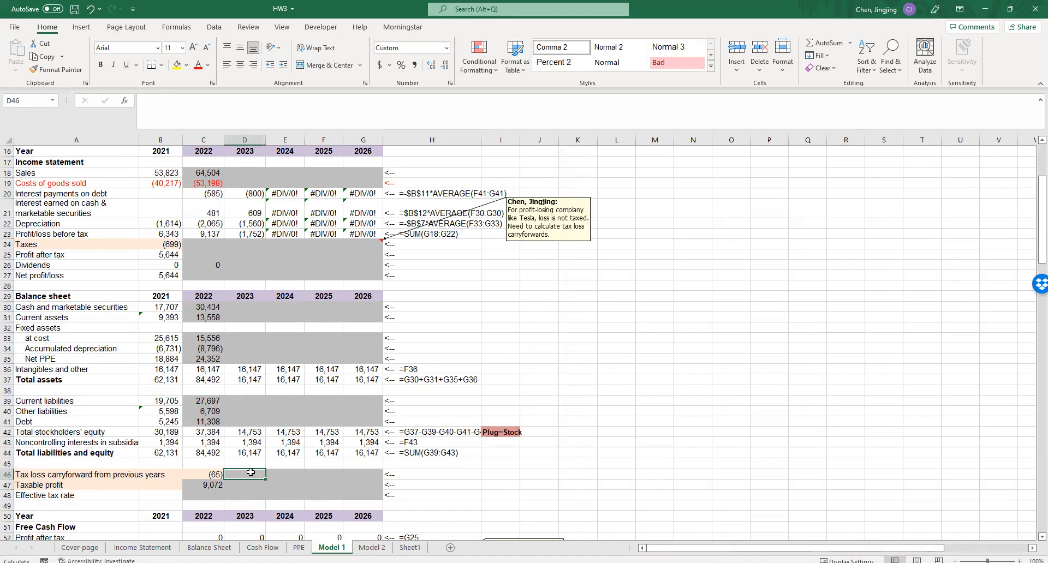
text(=min()
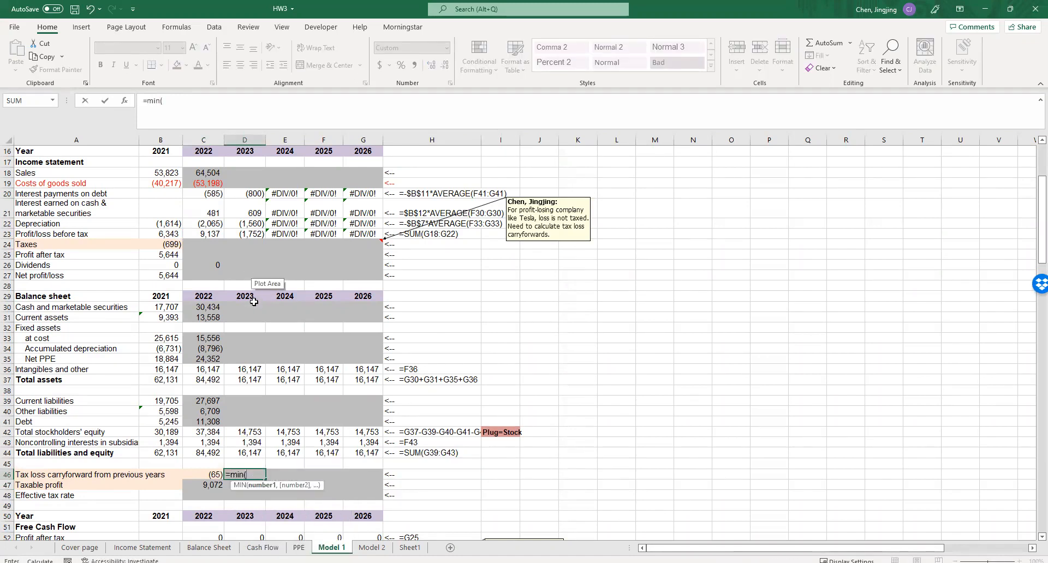
click(251, 233)
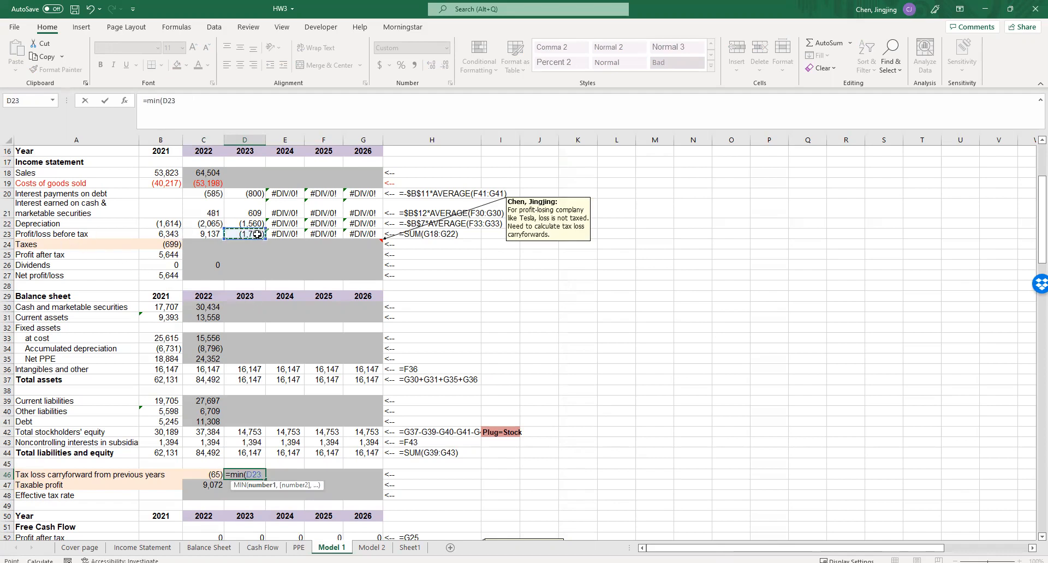
text(+)
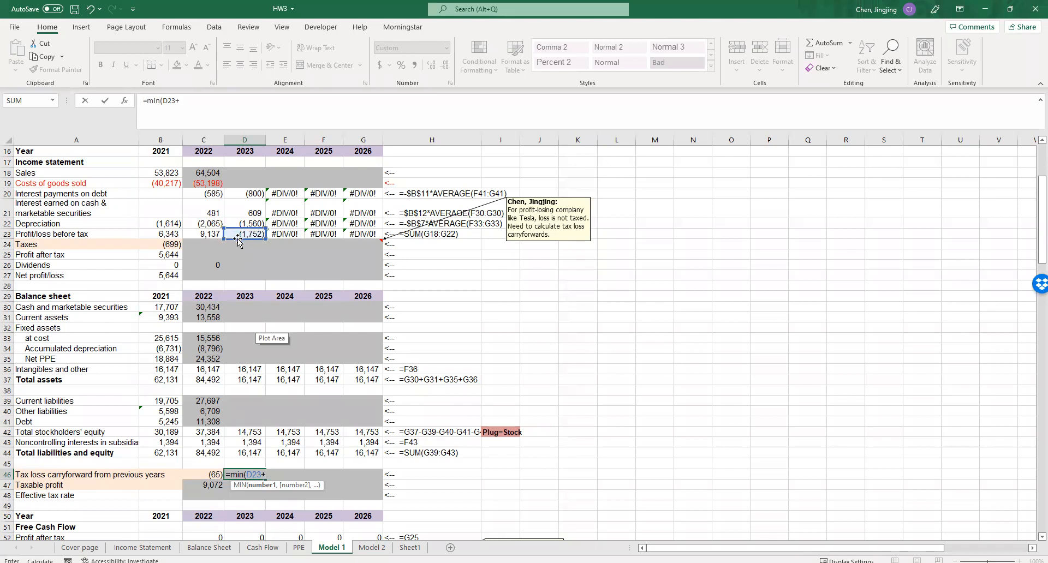
click(210, 235)
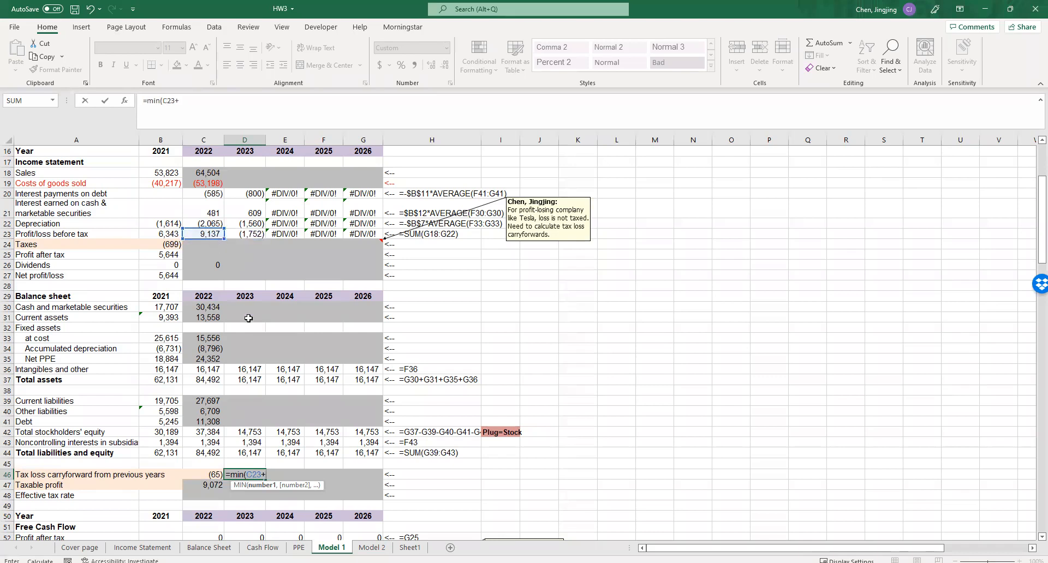
click(208, 474)
text(,0)
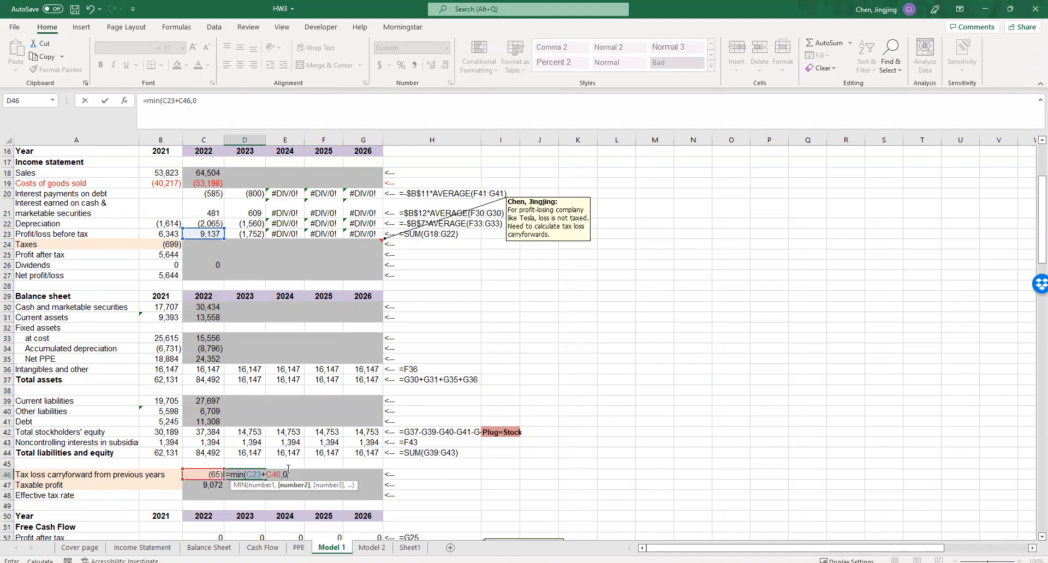
text())
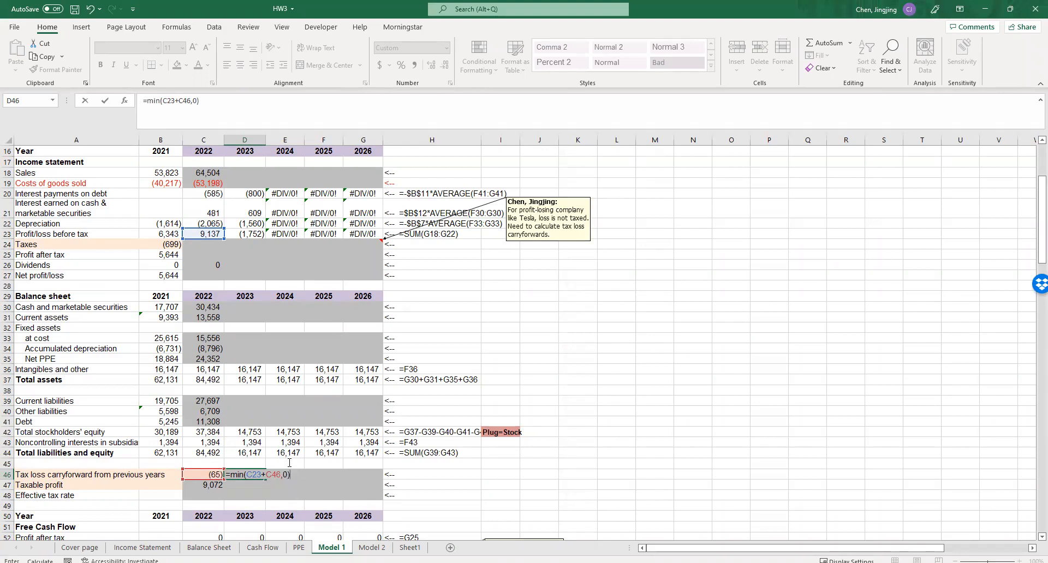
key(Return)
- Enter the 2022 effective tax rate in C48 as =C24/C47, dividing taxes by taxable profit
click(199, 493)
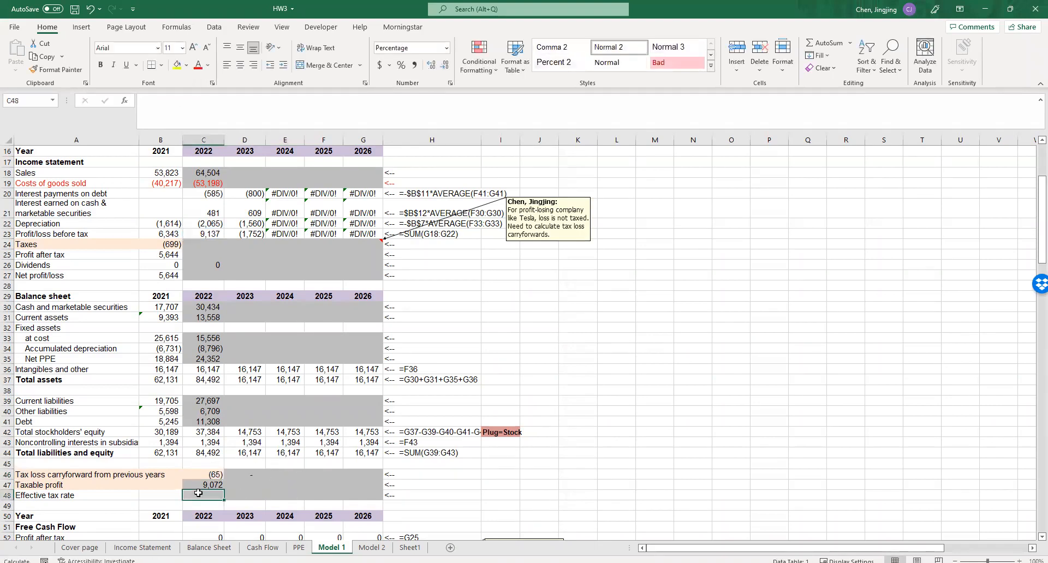
text(=)
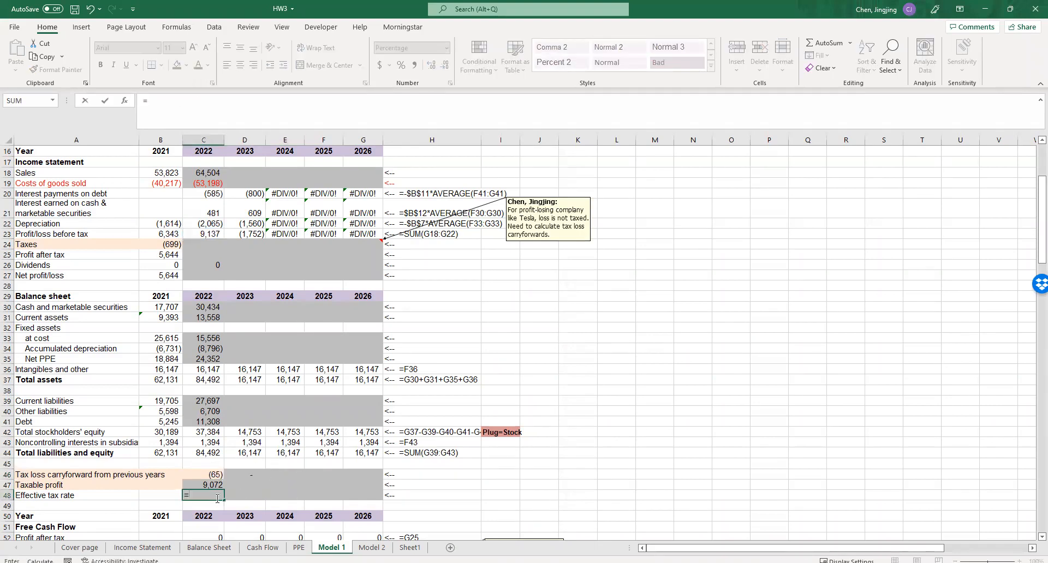
click(207, 248)
text(/)
click(208, 484)
key(Return)
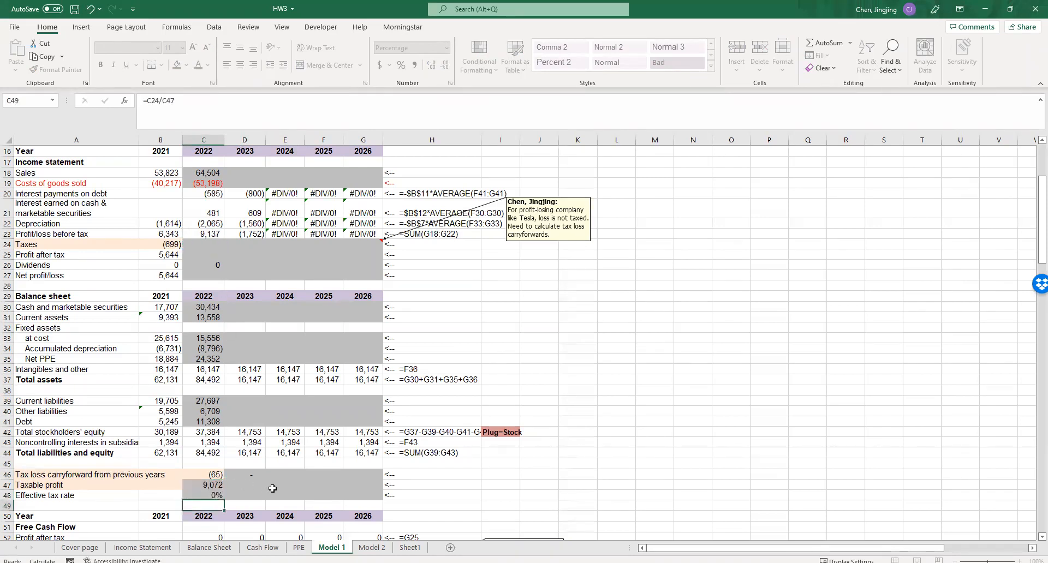
- Change the 2022 effective tax rate formula in C48 to =C24/C23, dividing taxes by profit/loss before tax
click(269, 486)
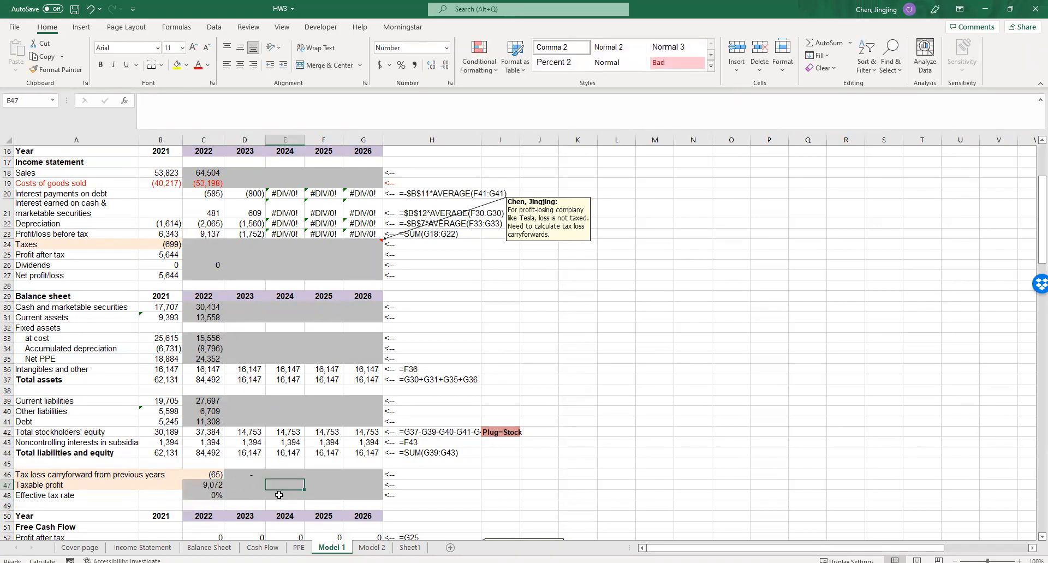
double_click(209, 495)
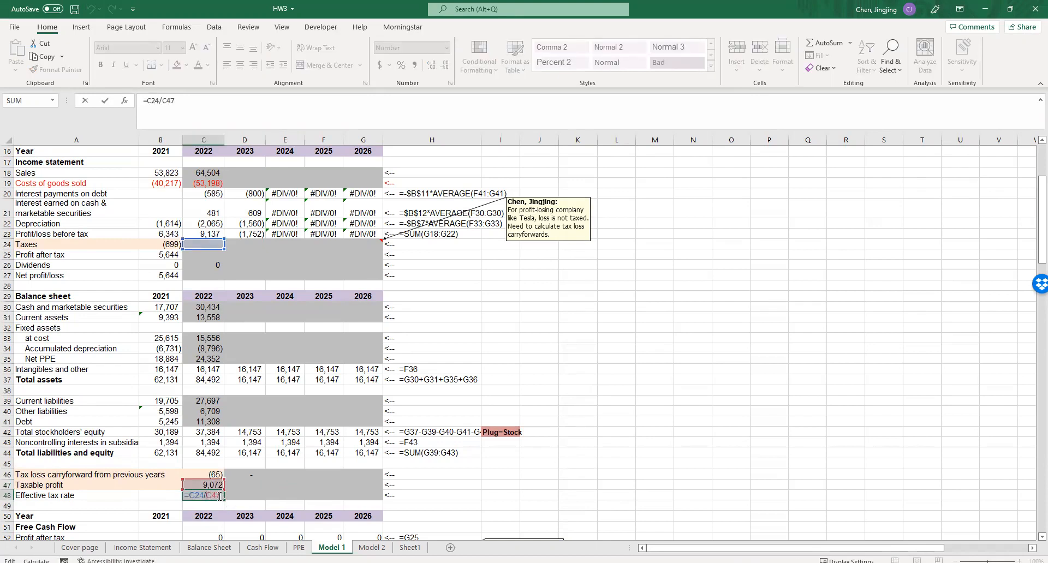
double_click(213, 495)
click(203, 260)
key(Return)
double_click(200, 497)
click(205, 234)
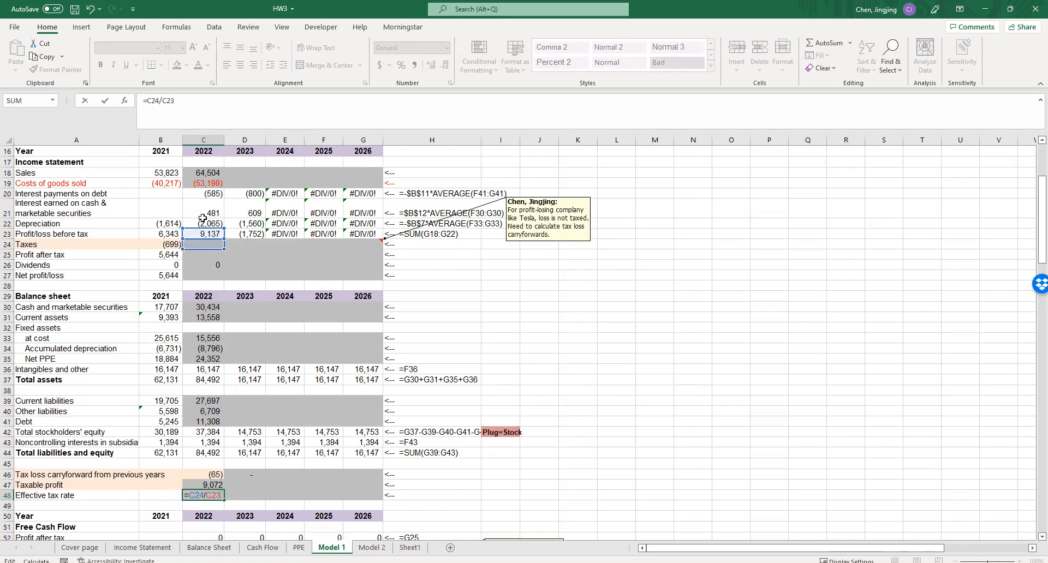
click(511, 400)
click(211, 244)
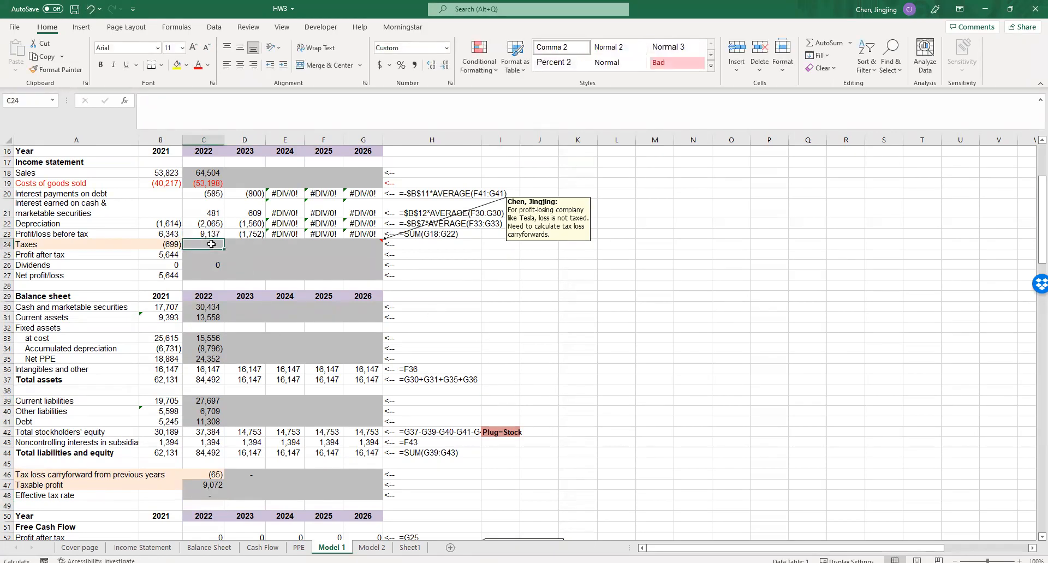
text(=)
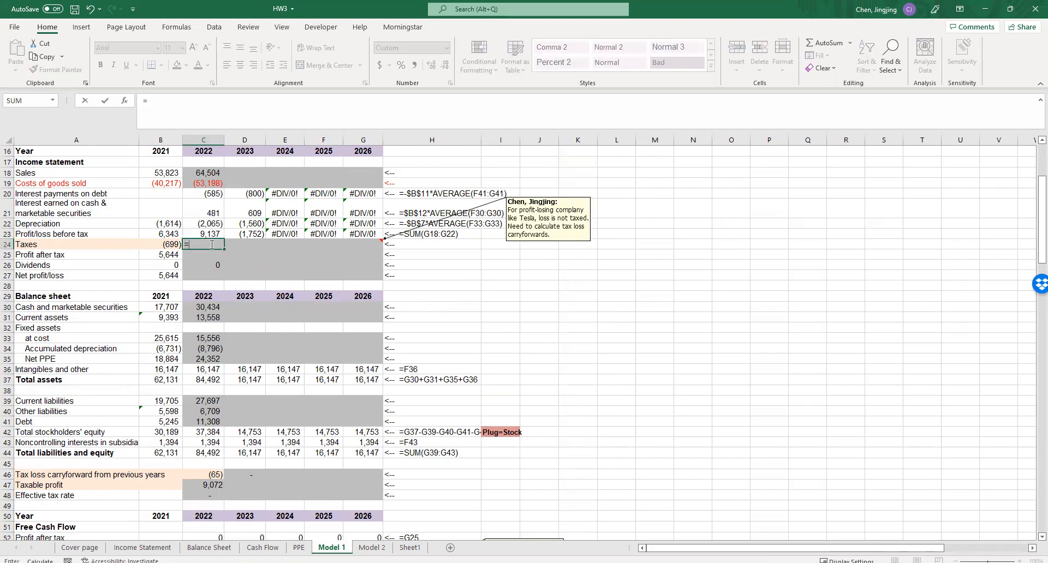
scroll(524, 343, up, 3)
scroll(524, 342, down, 3)
key(Escape)
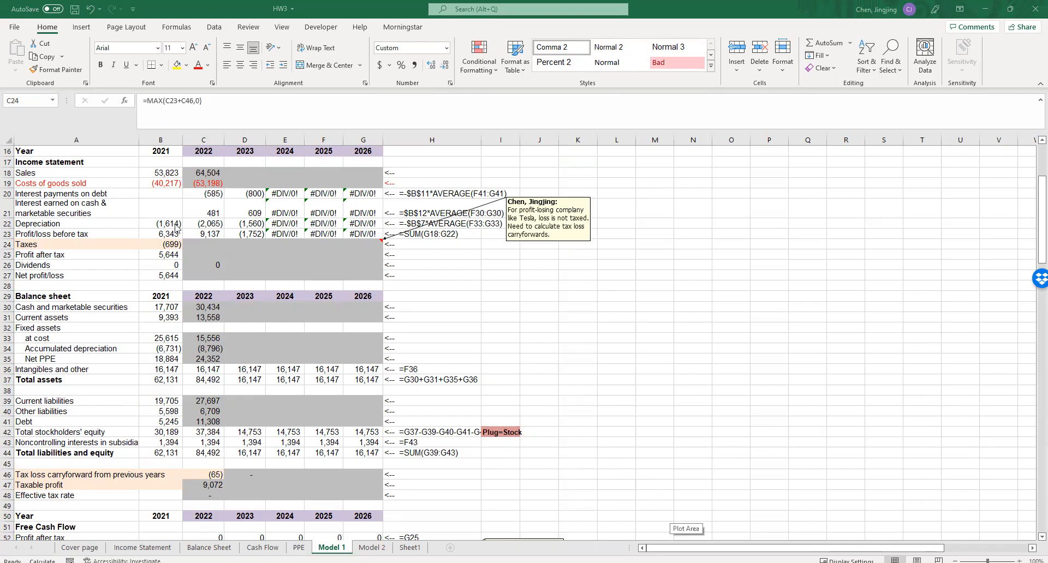
- Write the 2022 taxes formula in C24 as =-MAX(B13*C47,0), applying the tax rate to taxable profit
click(200, 245)
text(=)
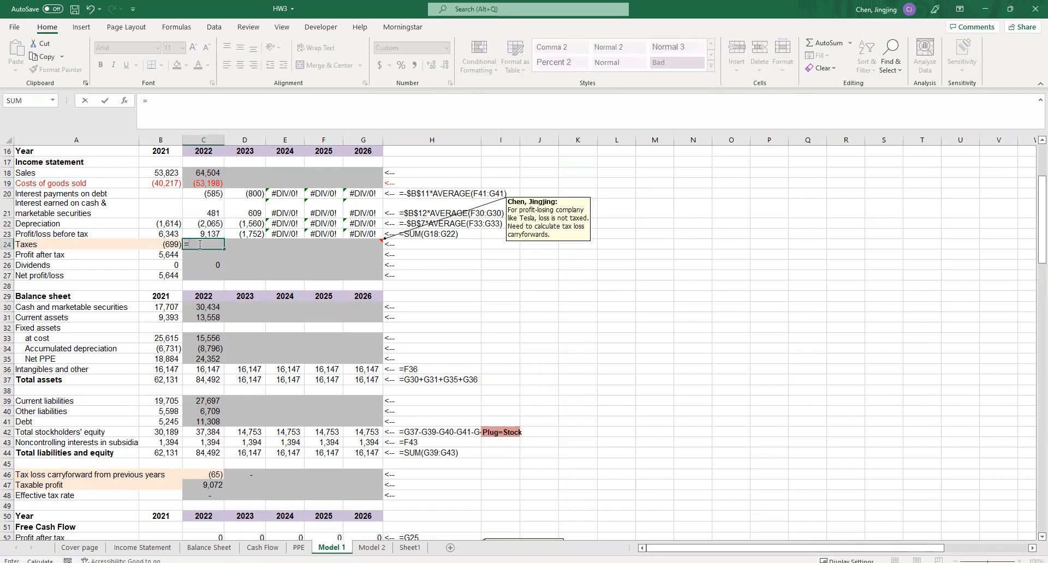
text(-m)
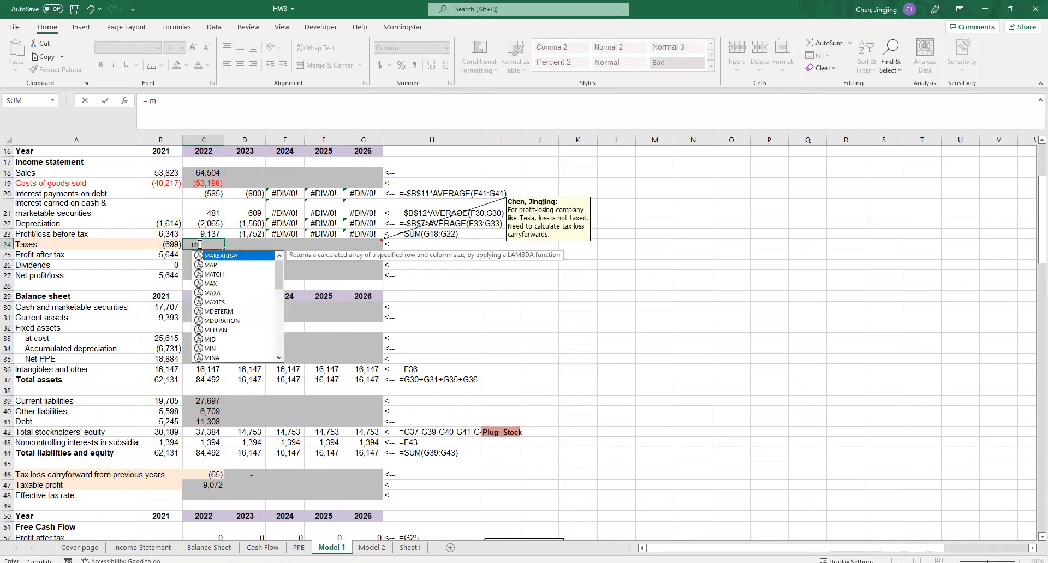
text(ax()
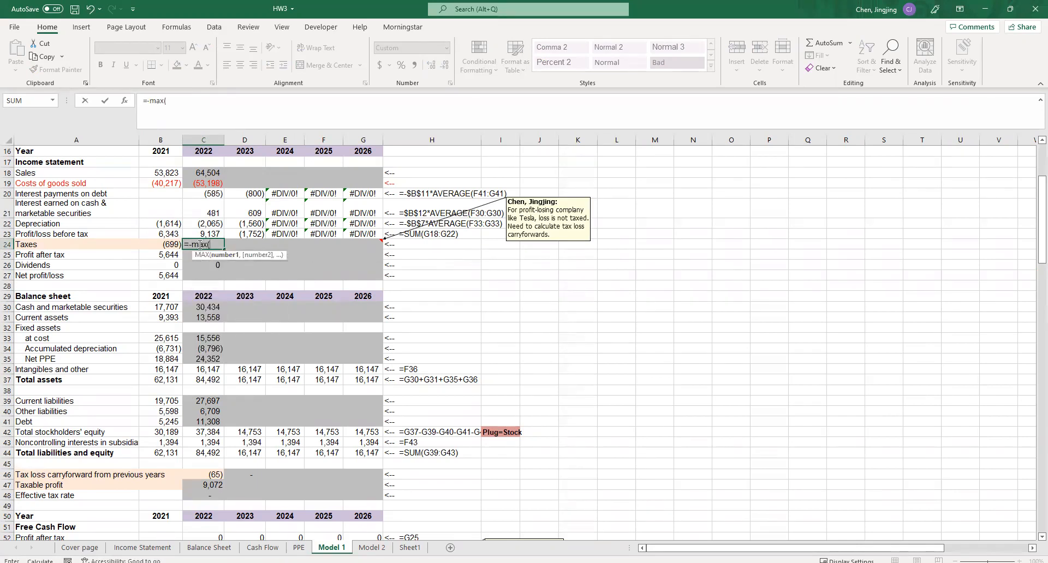
scroll(210, 281, up, 1)
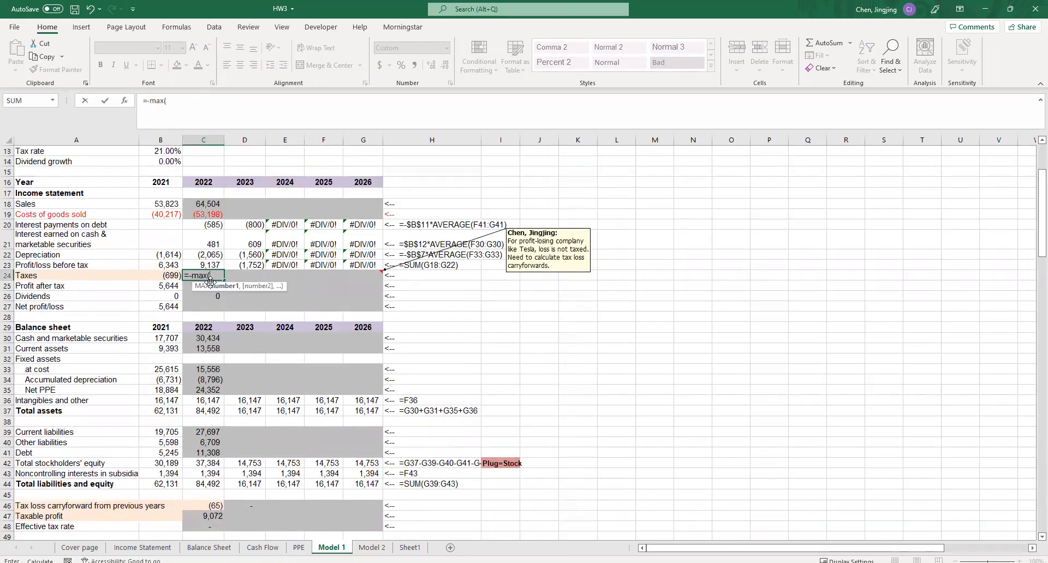
click(174, 153)
click(190, 103)
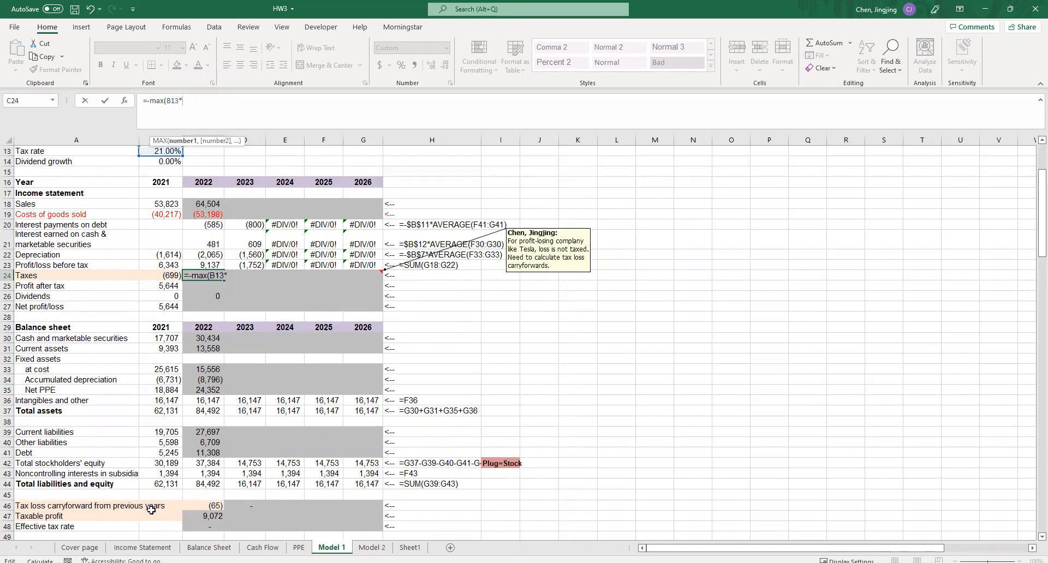
click(202, 515)
text(,)
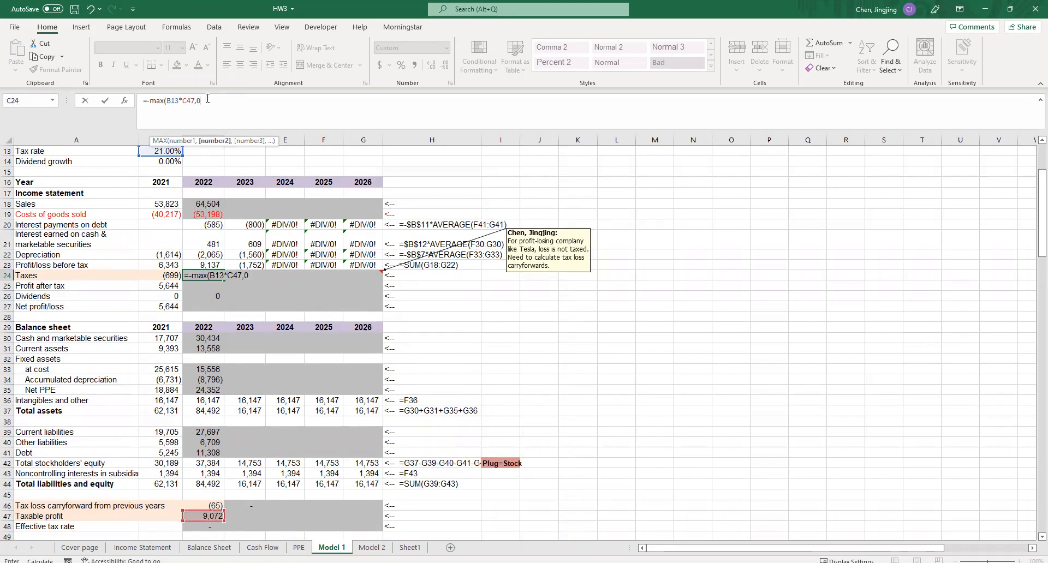
text(0))
- Make the tax rate reference in the 2022 taxes formula absolute so that C24 reads =-MAX($B$13*C47,0)
click(167, 100)
text($B$)
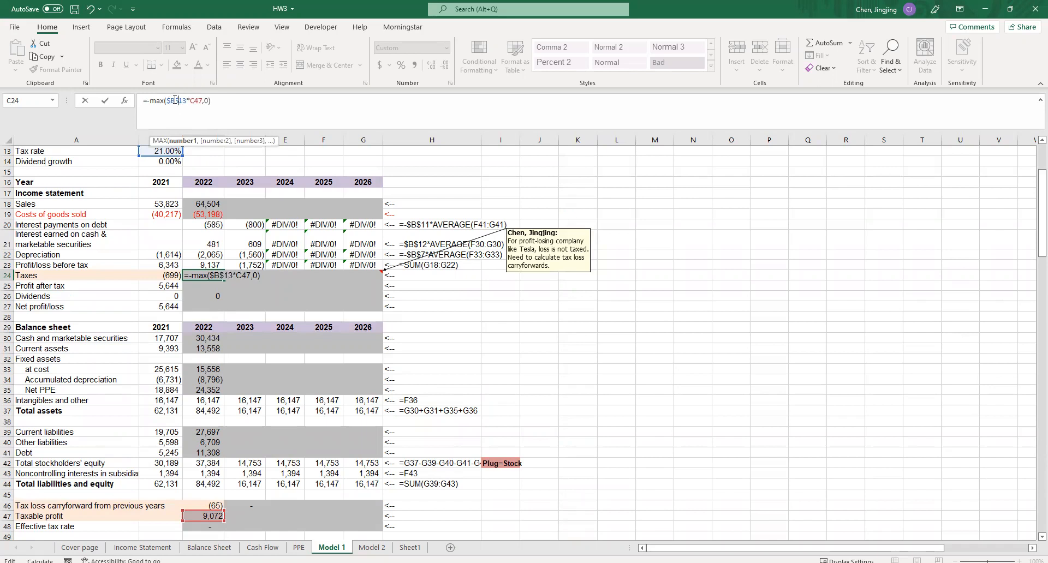
key(Return)
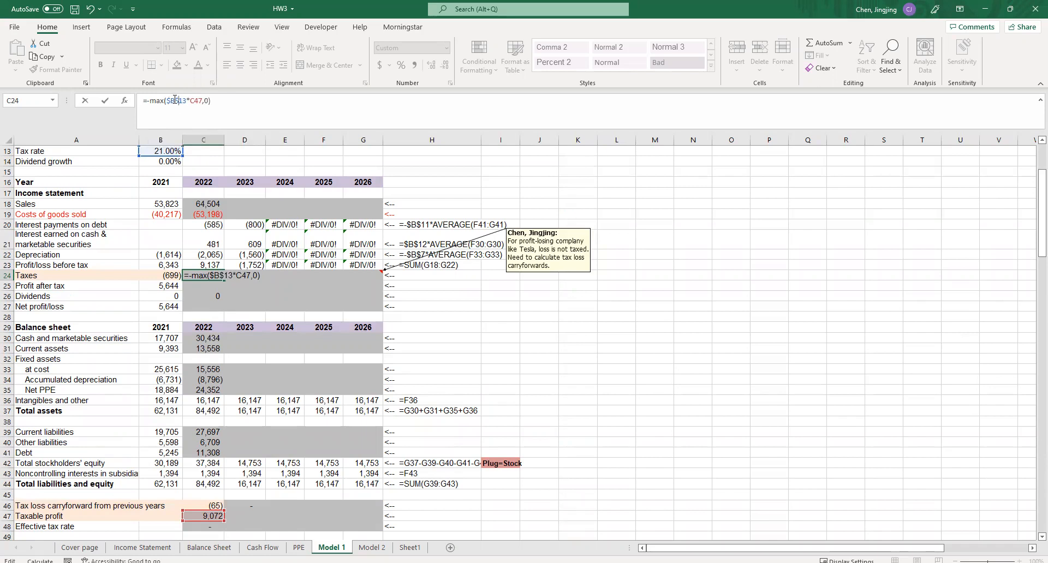
click(245, 296)
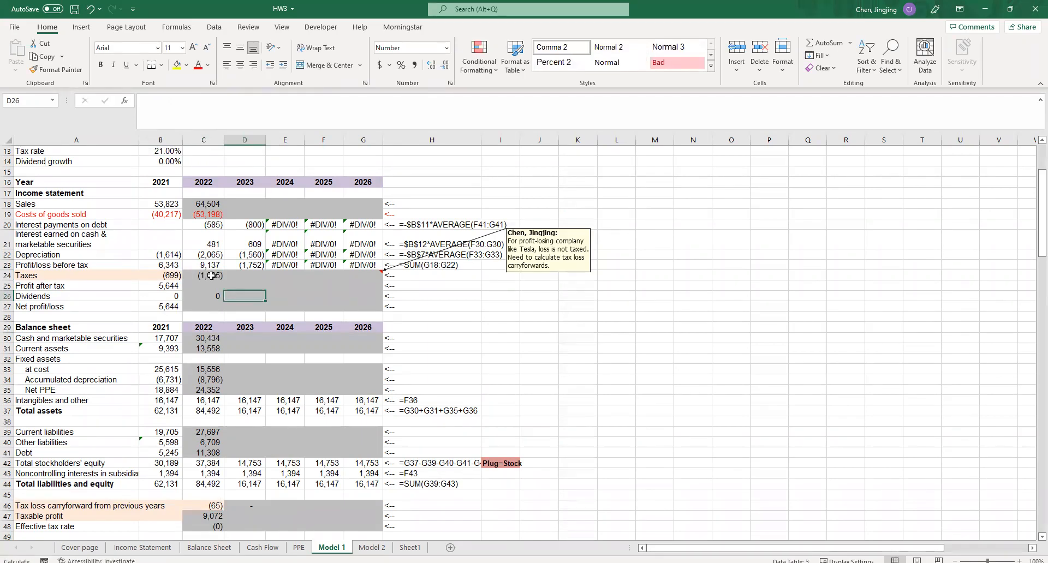
- Check the 2022 taxes formula in C24 against the HW3 (solution) workbook without altering it
double_click(211, 275)
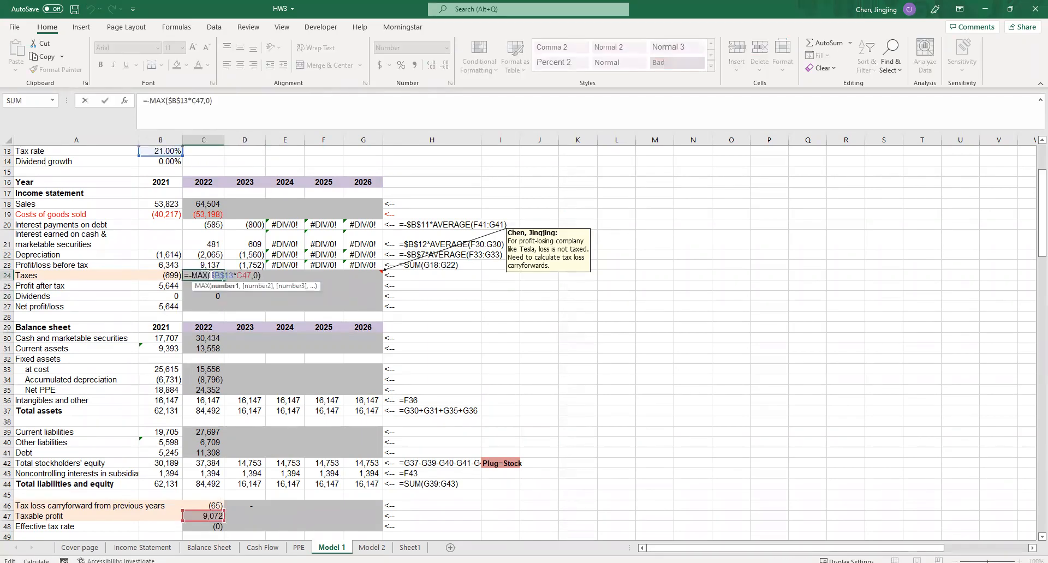
key(alt+Tab)
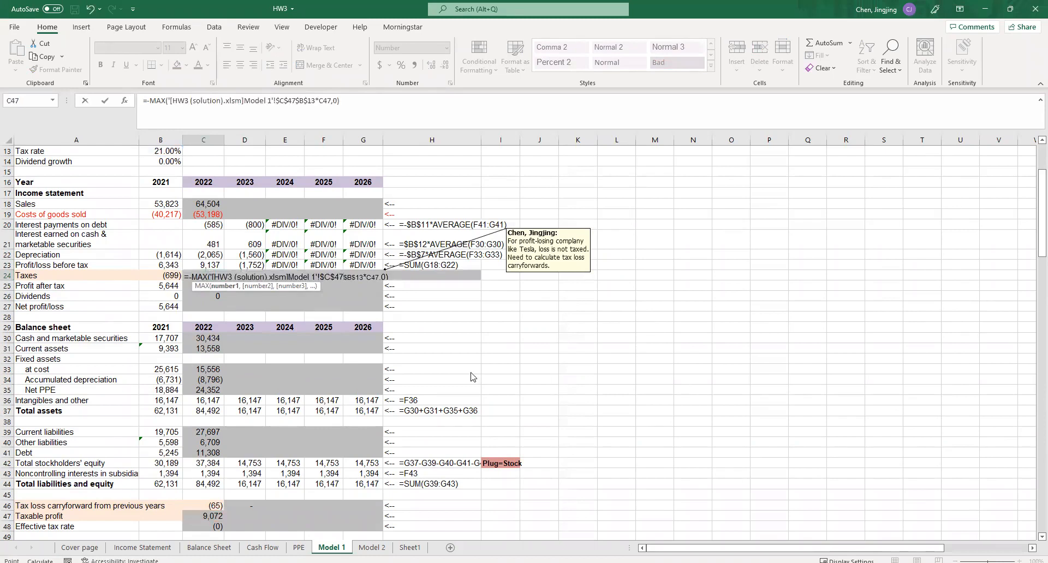
key(Escape)
key(alt+Tab)
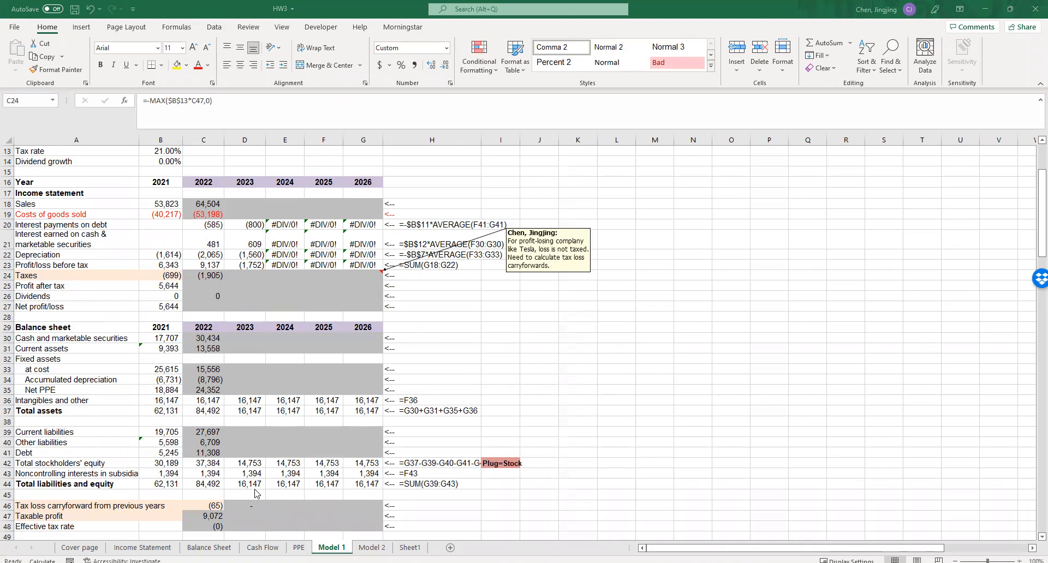
- Write the 2022 profit after tax formula in C25 as =C24+C23, adding taxes to profit/loss before tax
key(alt+Tab)
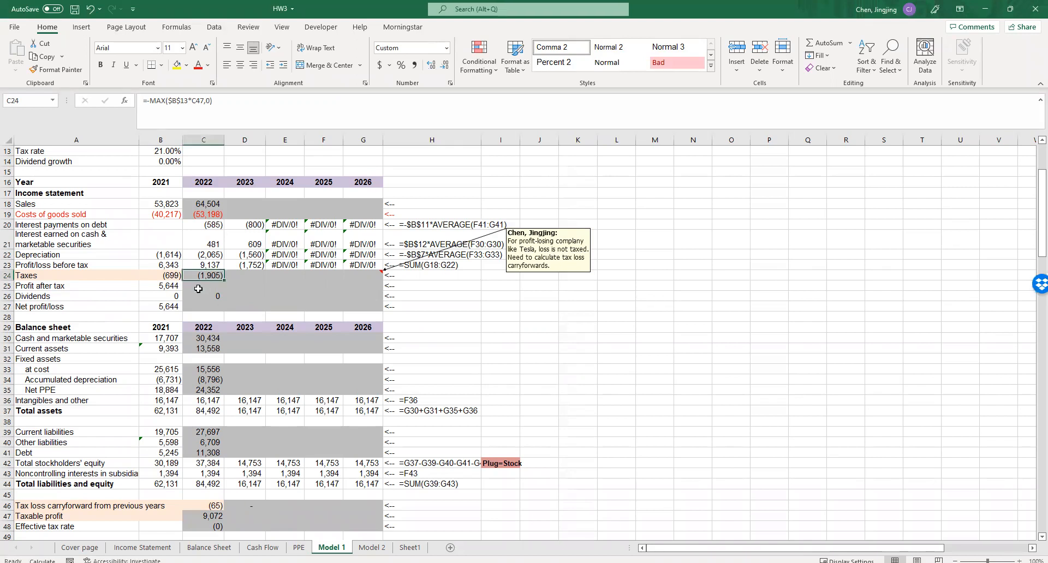
key(alt+Tab)
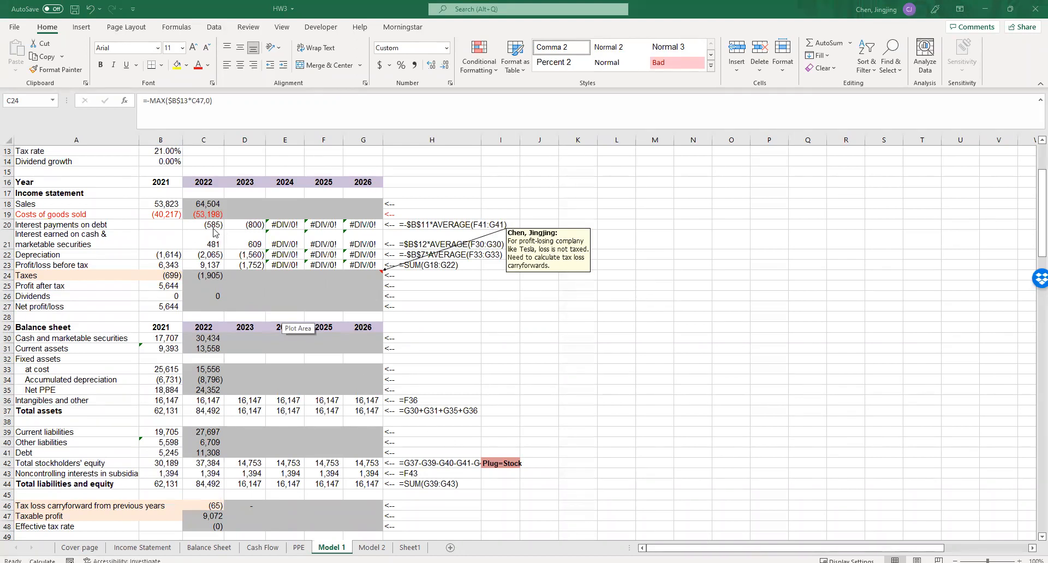
click(207, 290)
text(=)
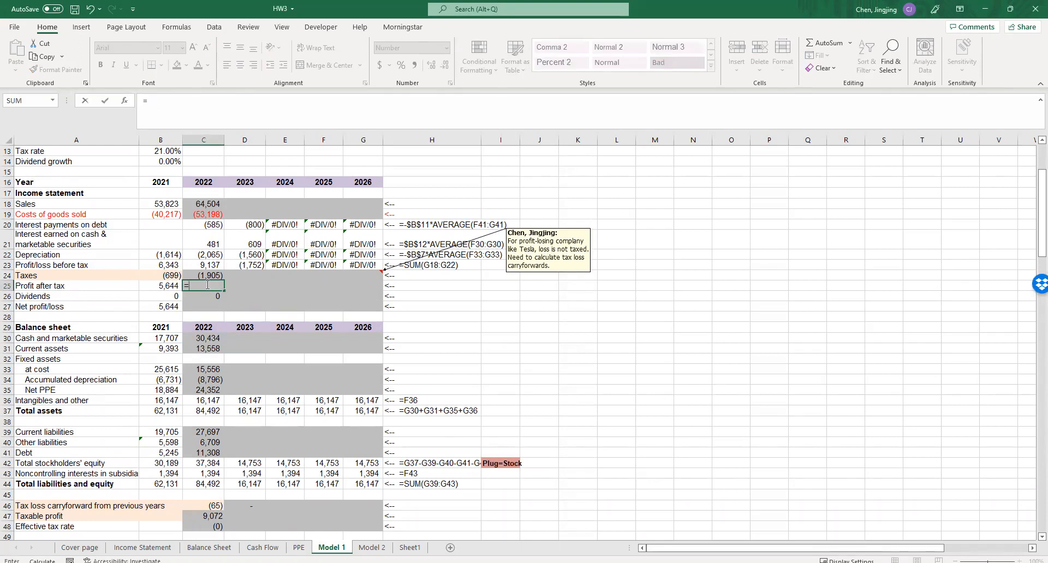
click(207, 276)
text(+)
click(208, 264)
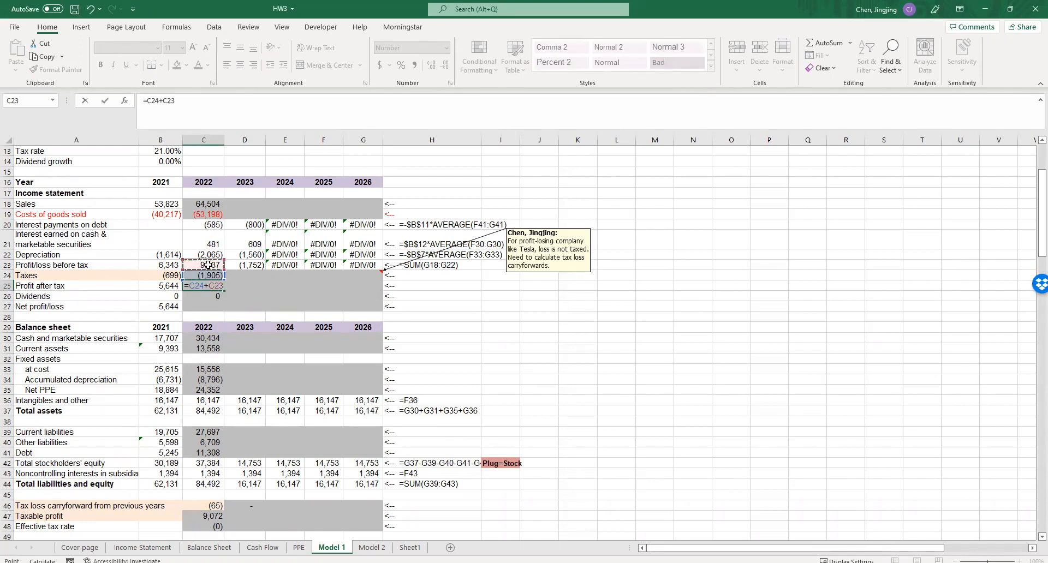
key(Return)
- Write the 2022 net profit/loss formula in C27 as =C25+C26, following the 2021 formula
click(206, 307)
click(175, 306)
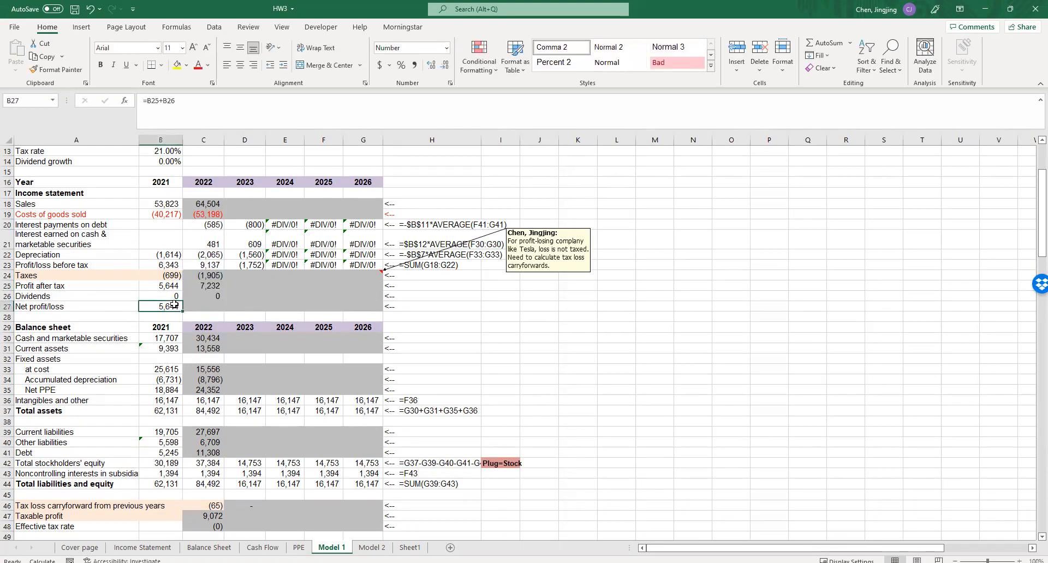
click(201, 307)
text(=)
click(205, 286)
text(+)
click(207, 297)
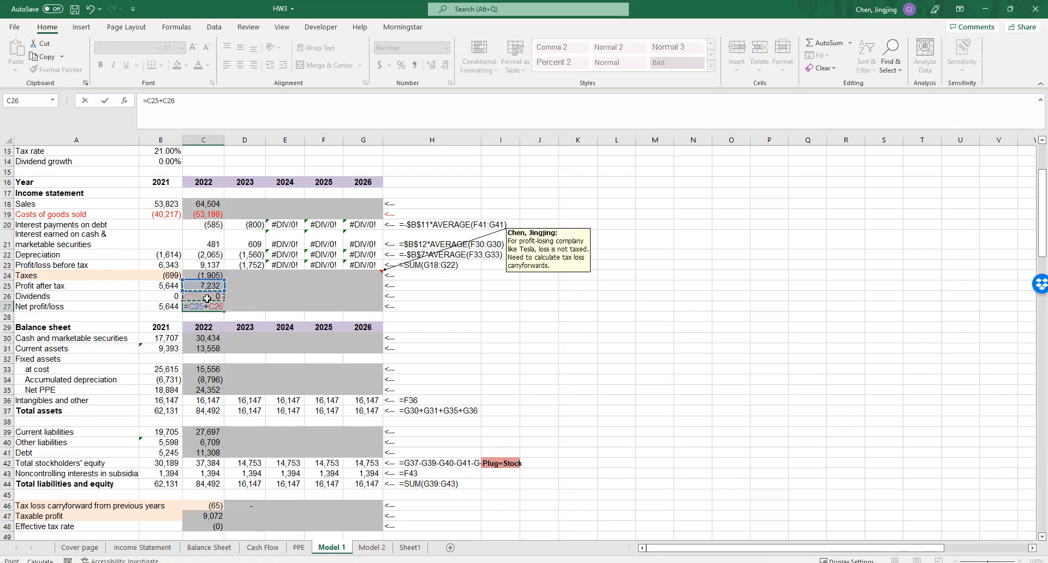
key(Return)
click(226, 319)
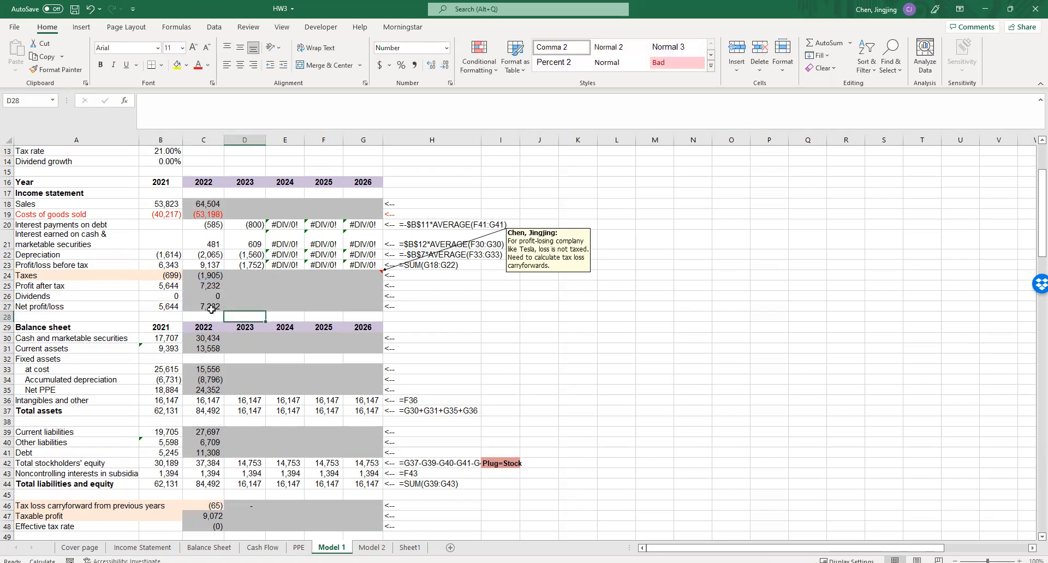
- Fill the 2022 income statement formulas for sales, costs of goods sold, and taxes through net profit/loss across to 2026
scroll(251, 362, down, 4)
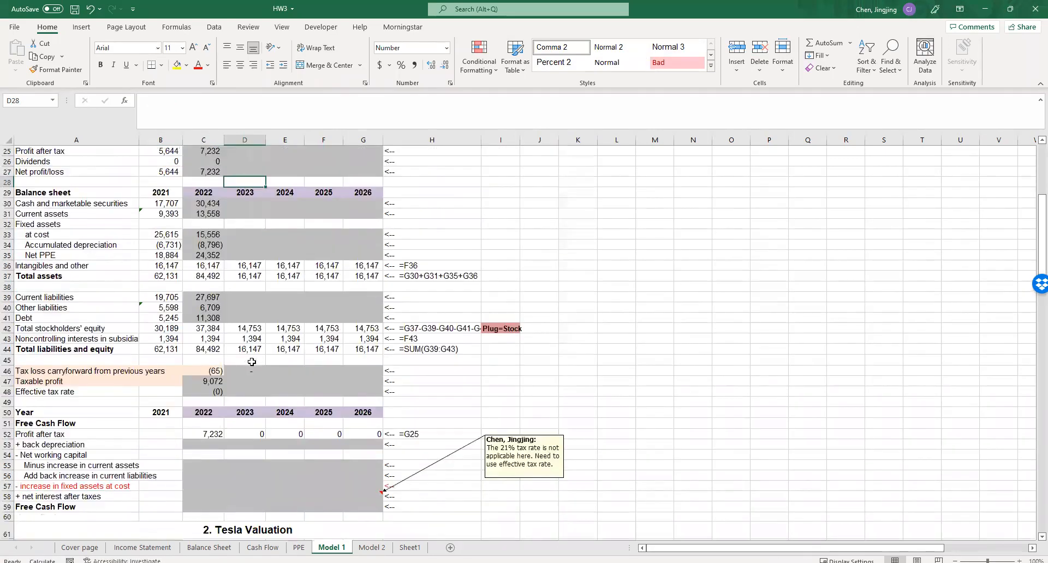
scroll(252, 362, up, 2)
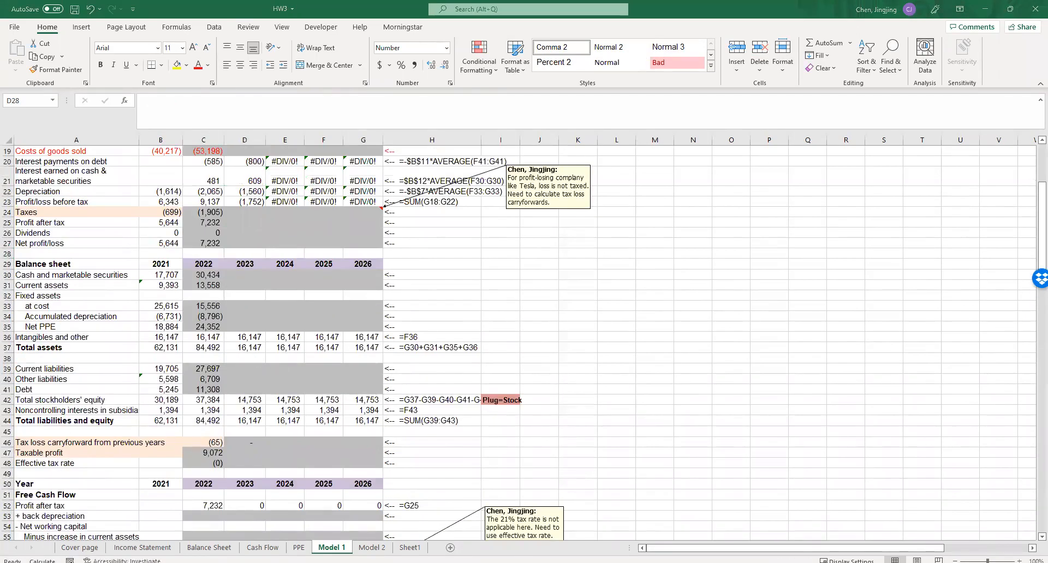
click(203, 453)
click(203, 285)
scroll(467, 382, up, 2)
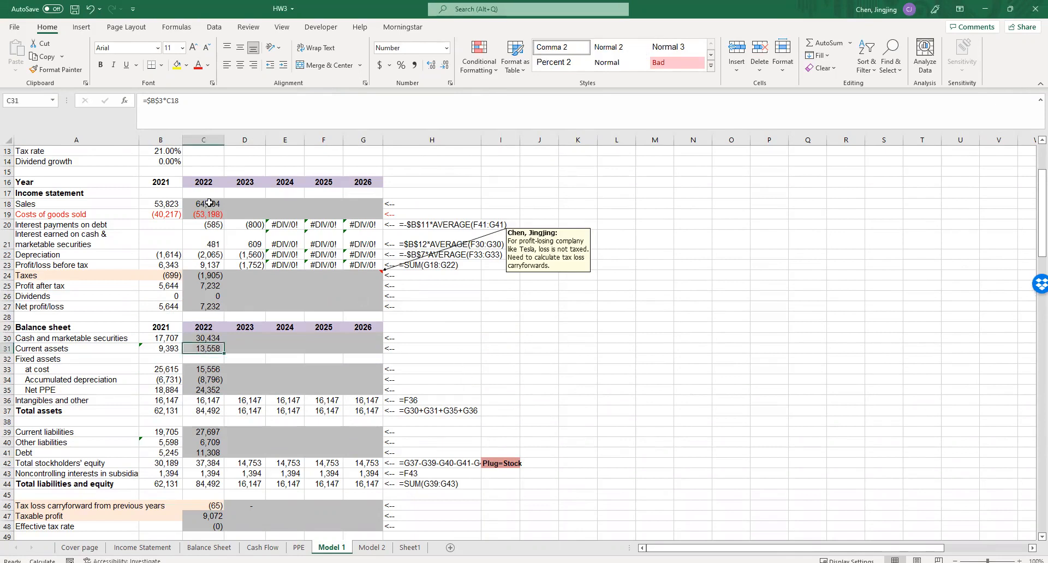
drag(209, 203, 211, 214)
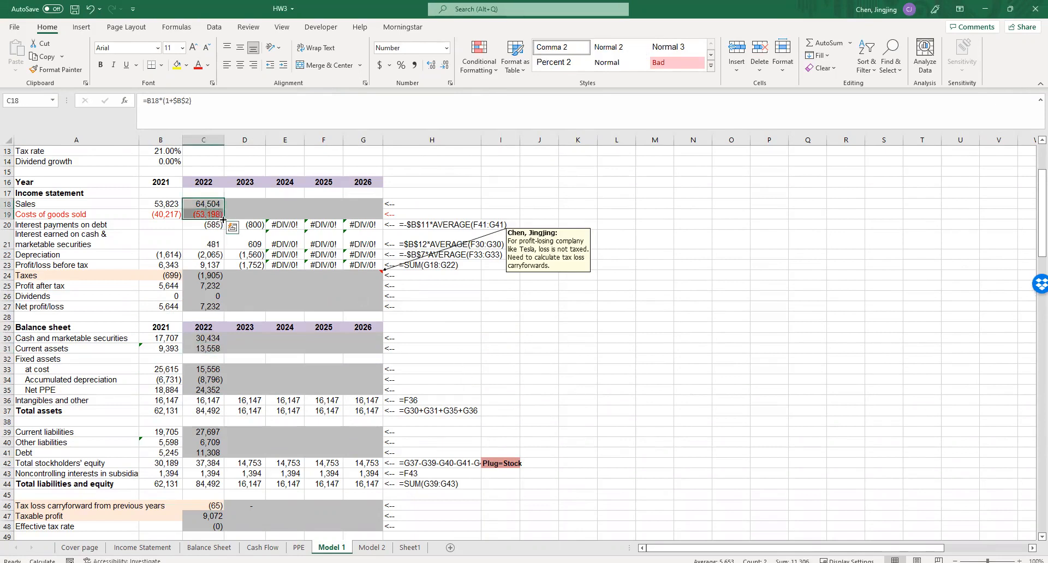
drag(223, 218, 392, 224)
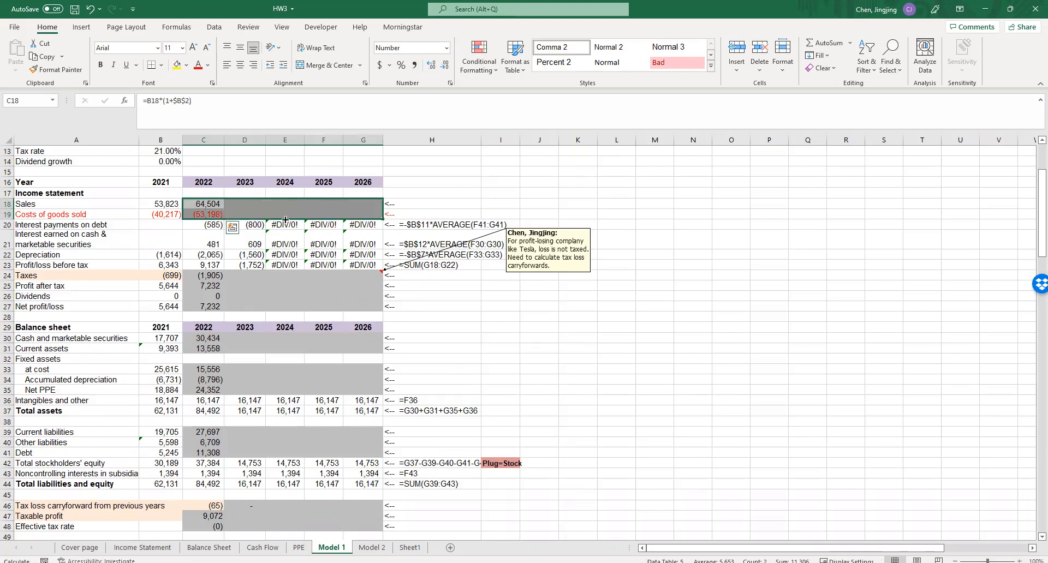
drag(207, 276, 376, 309)
click(500, 317)
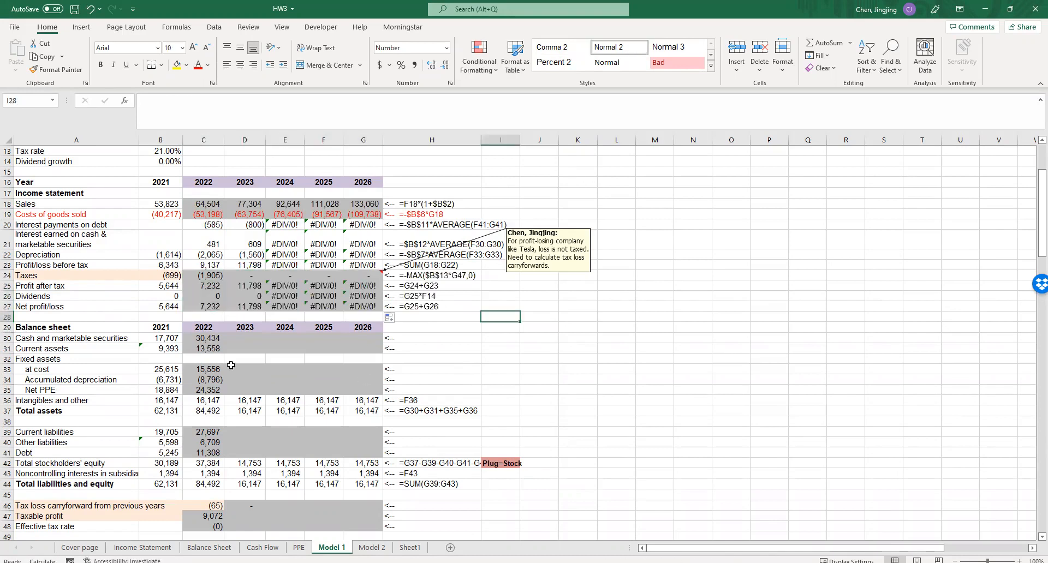
- Fill the 2022 balance sheet formulas for cash, current assets, fixed assets, current and other liabilities, and debt across to 2026
drag(206, 335, 377, 352)
mouse_move(206, 369)
mouse_down()
mouse_move(205, 391)
mouse_move(224, 394)
mouse_move(372, 392)
mouse_up()
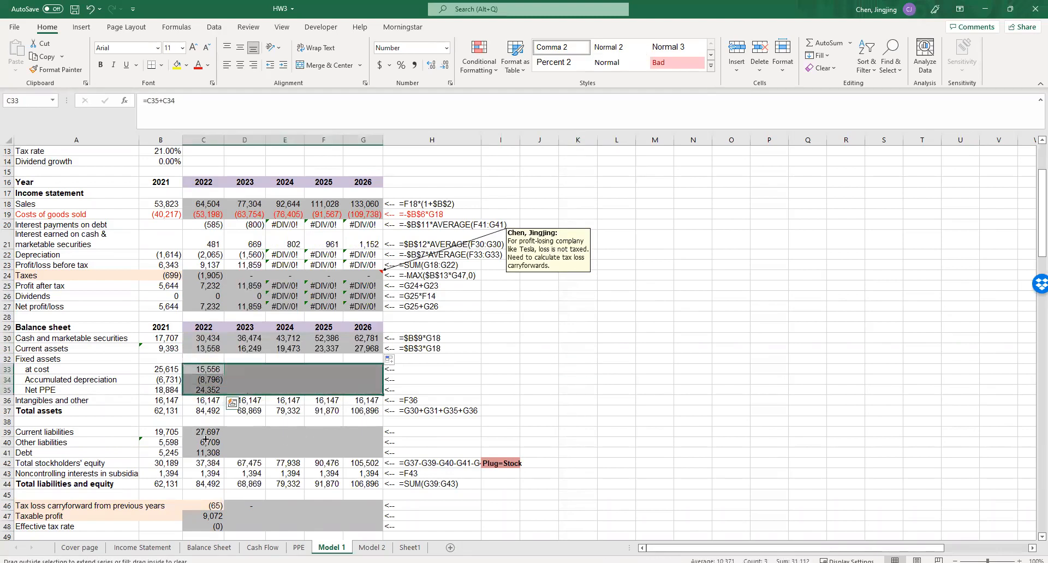
click(199, 431)
drag(199, 431, 366, 448)
click(610, 432)
scroll(609, 432, down, 3)
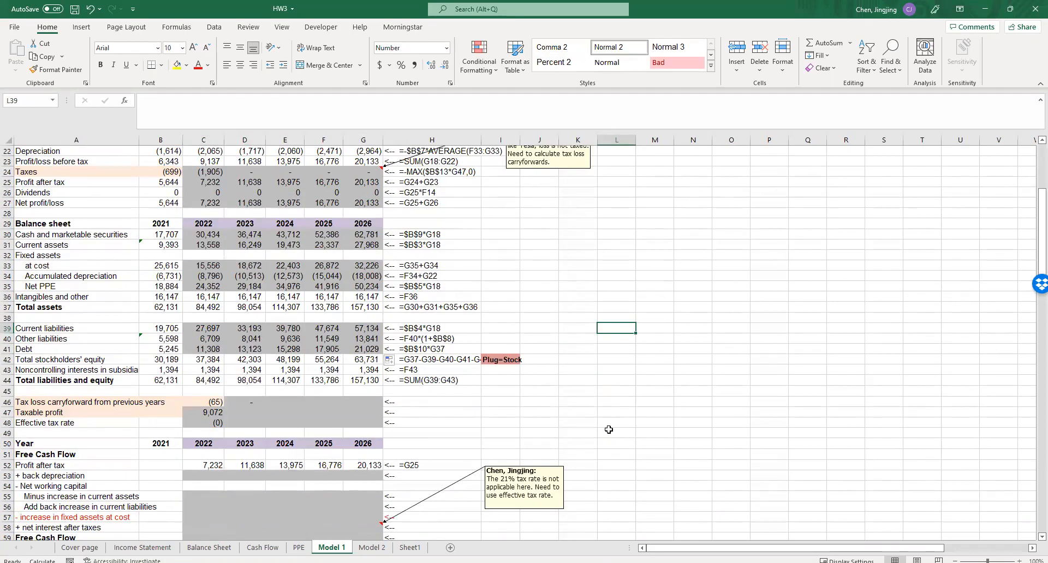
- Extend the tax loss carryforward from D46 and the taxable profit and effective tax rate from C47:C48 through 2026
click(239, 402)
key(shift+Right)
key(shift+Right)
key(shift+Right)
drag(204, 413, 363, 424)
click(499, 432)
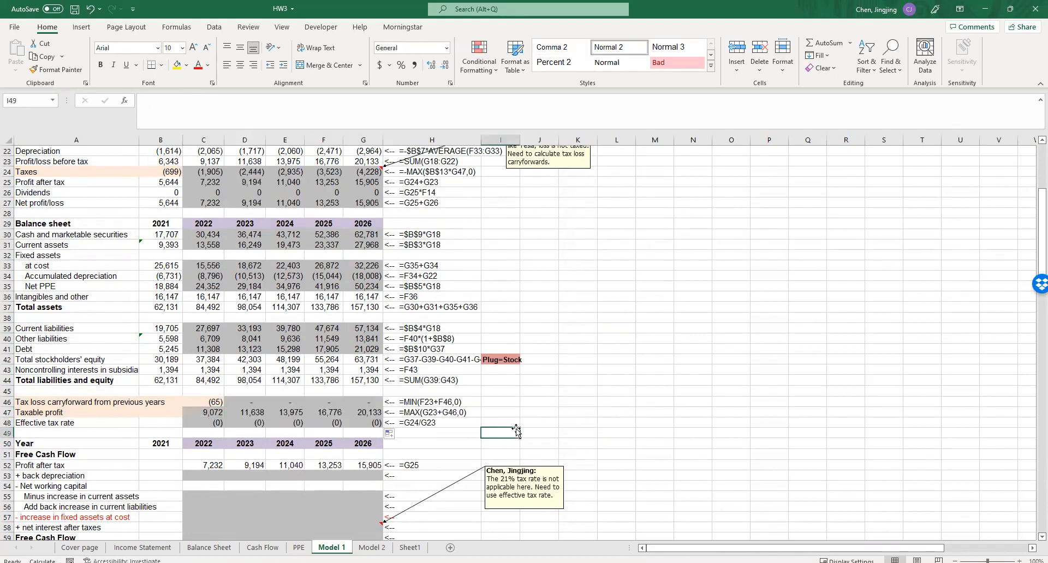
- Reverse the sign of the 2022 effective tax rate formula so that C48 reads =-C24/C23
double_click(210, 422)
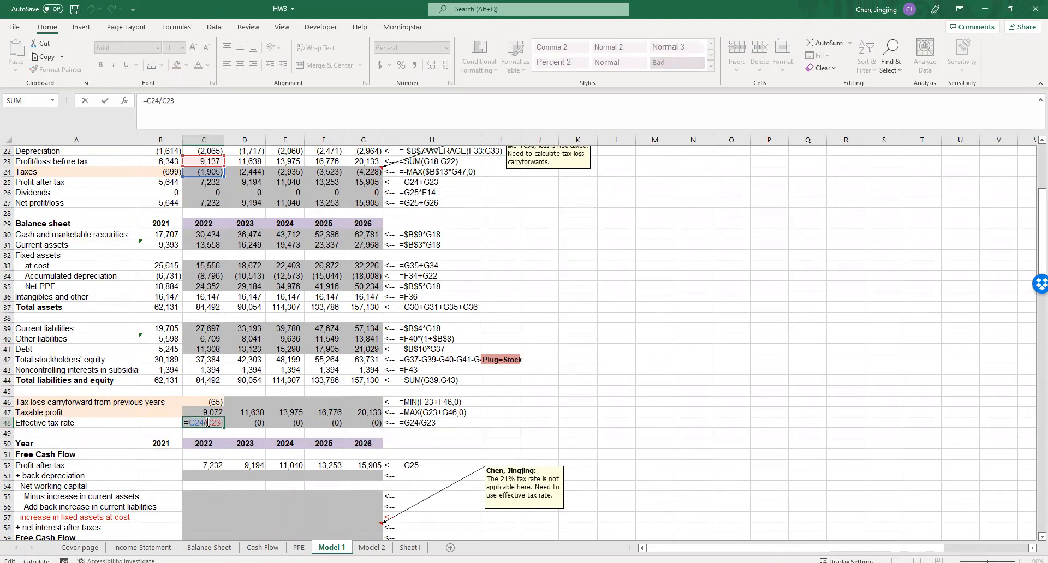
scroll(208, 422, up, 1)
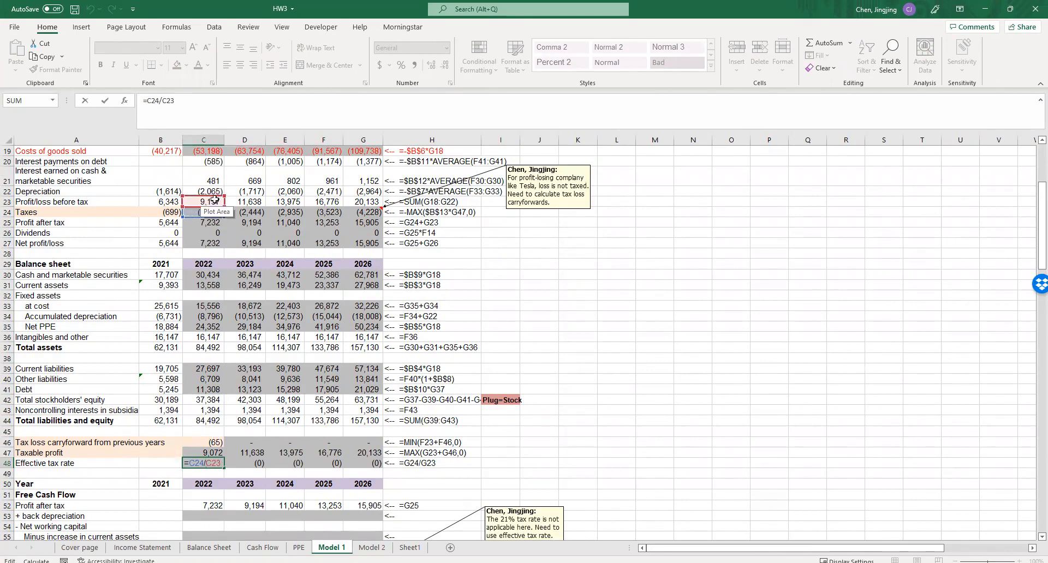
click(149, 101)
text(-)
click(432, 495)
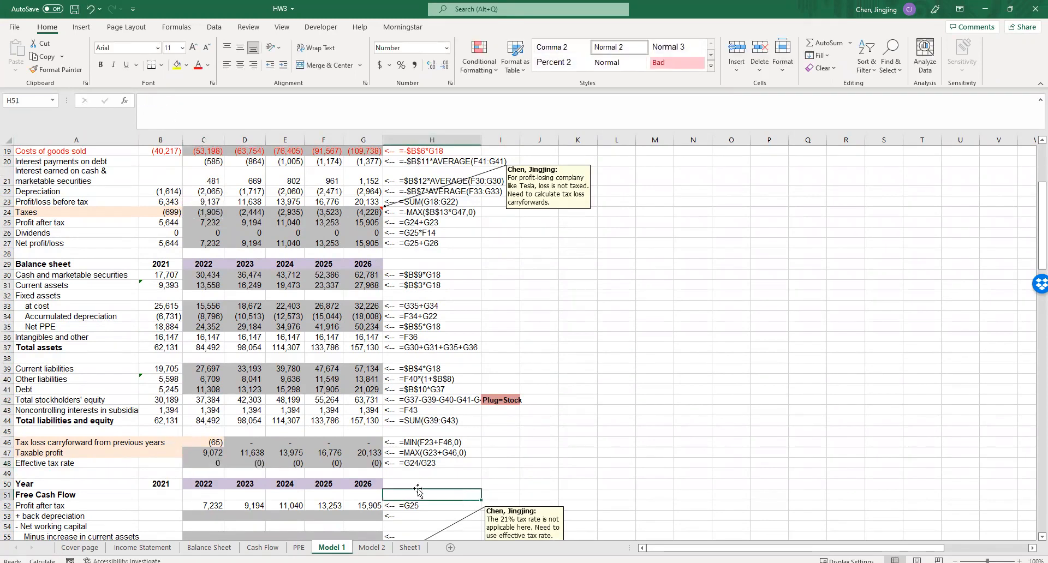
- Format the effective tax rate in C48 as a percentage and fill it across to 2026
click(209, 463)
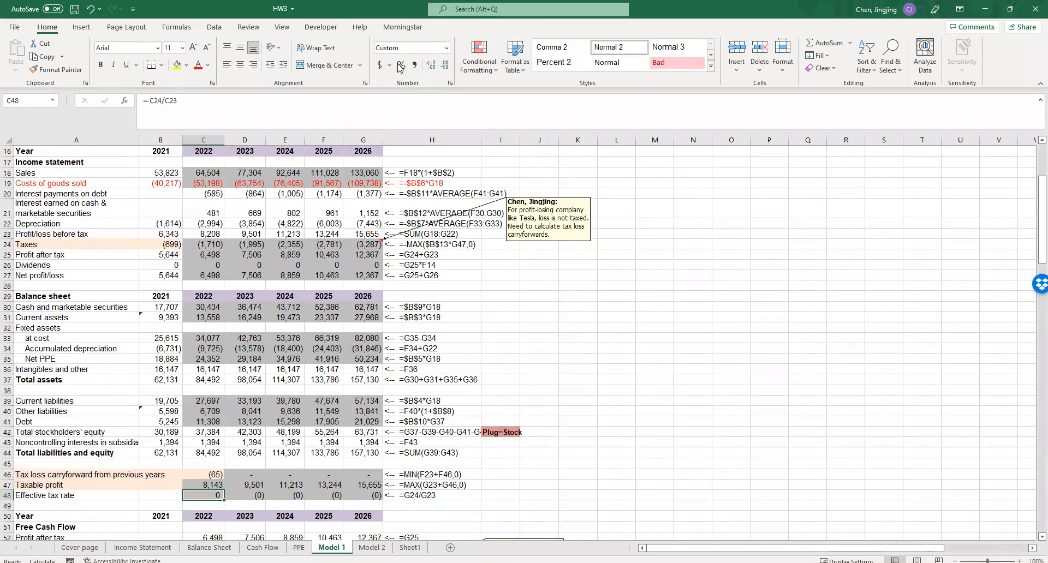
click(401, 65)
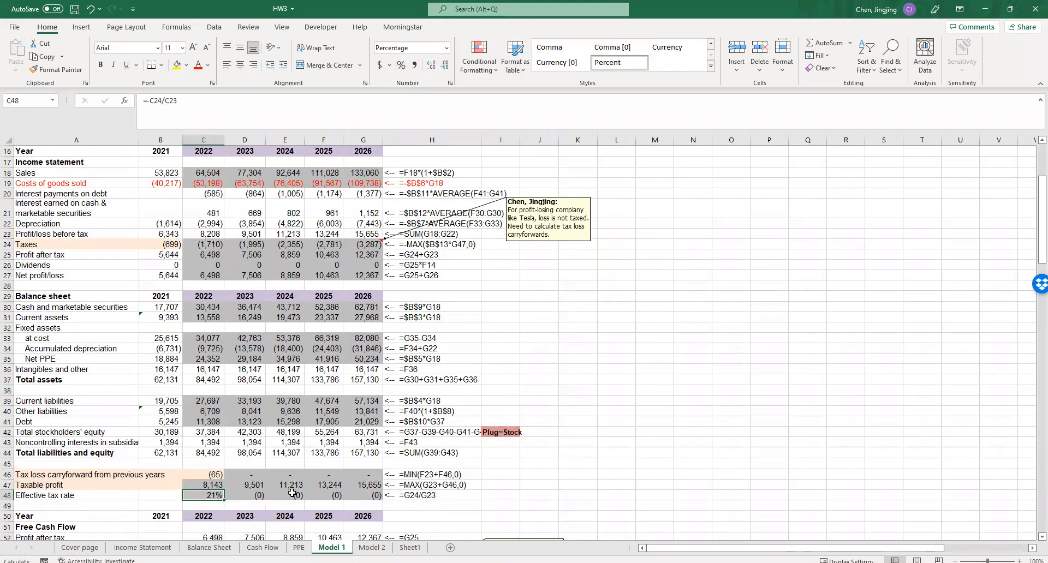
drag(292, 493, 377, 496)
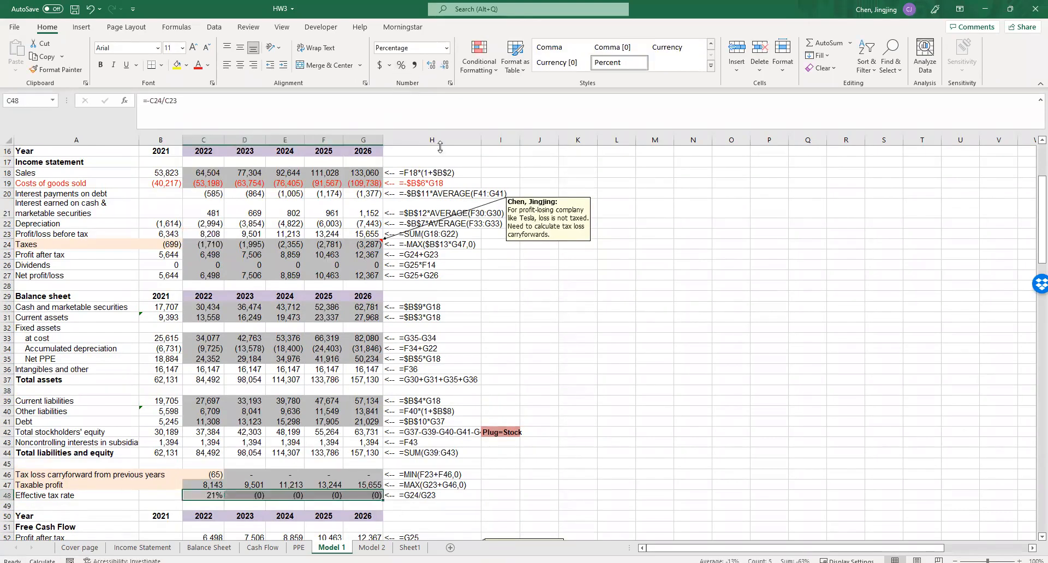
click(220, 500)
drag(223, 499, 379, 501)
click(574, 475)
click(573, 362)
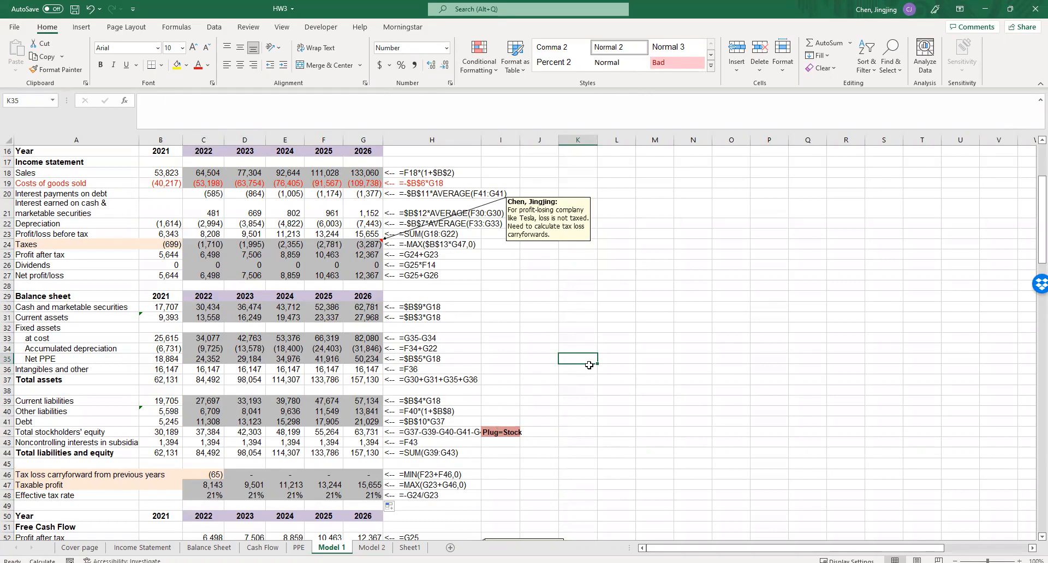
- Write the 2022 depreciation add-back in C53 as =-C22 and fill it across to 2026
scroll(538, 357, down, 4)
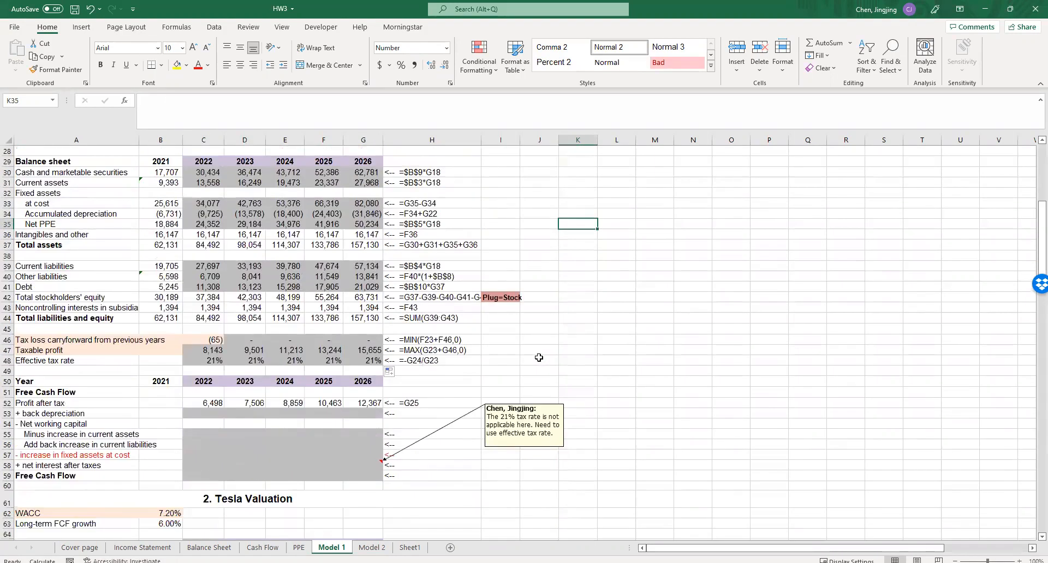
scroll(539, 357, down, 1)
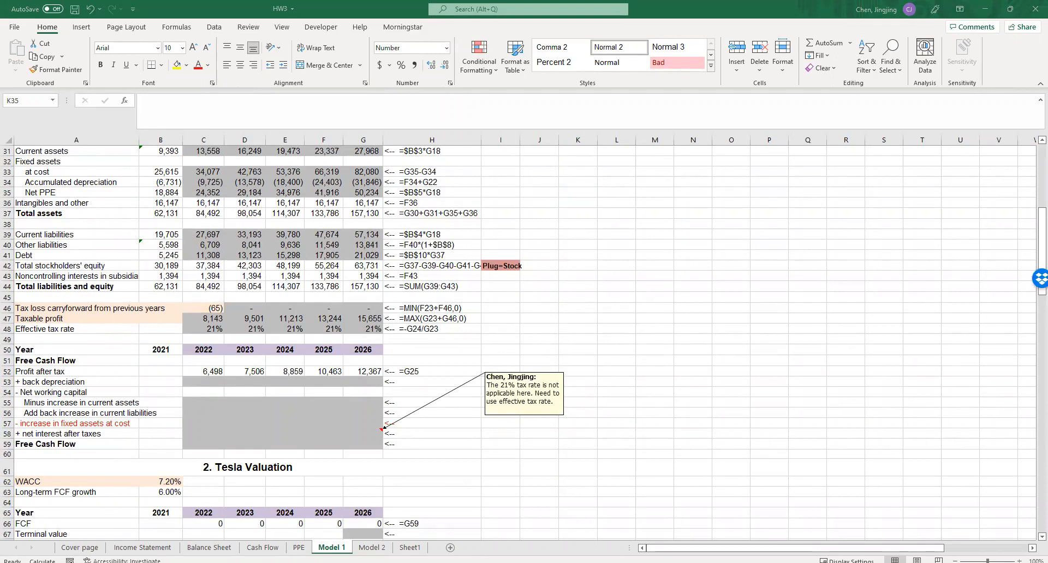
click(203, 383)
text(=)
scroll(204, 383, up, 5)
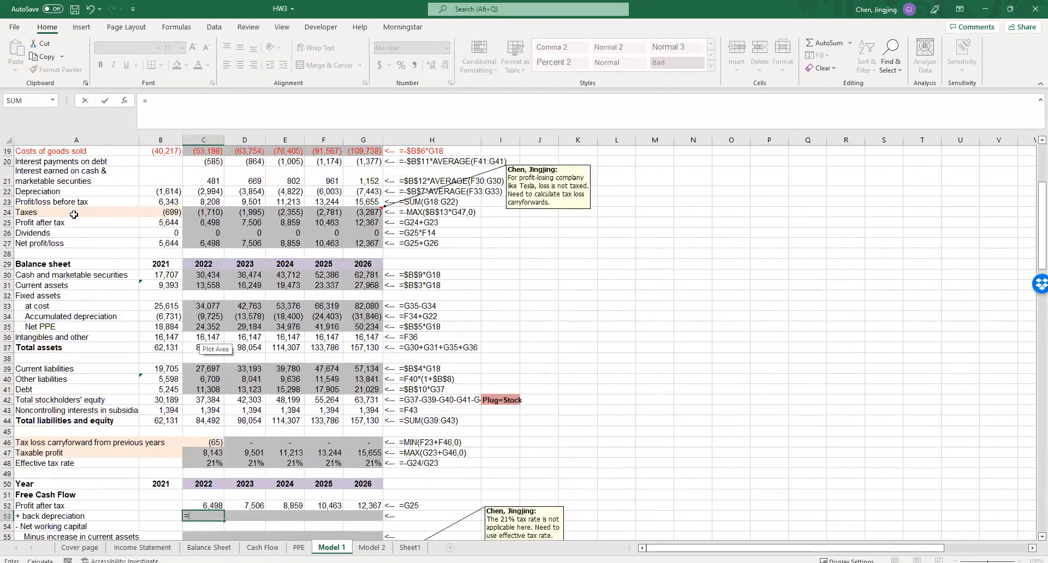
click(198, 224)
scroll(186, 380, down, 5)
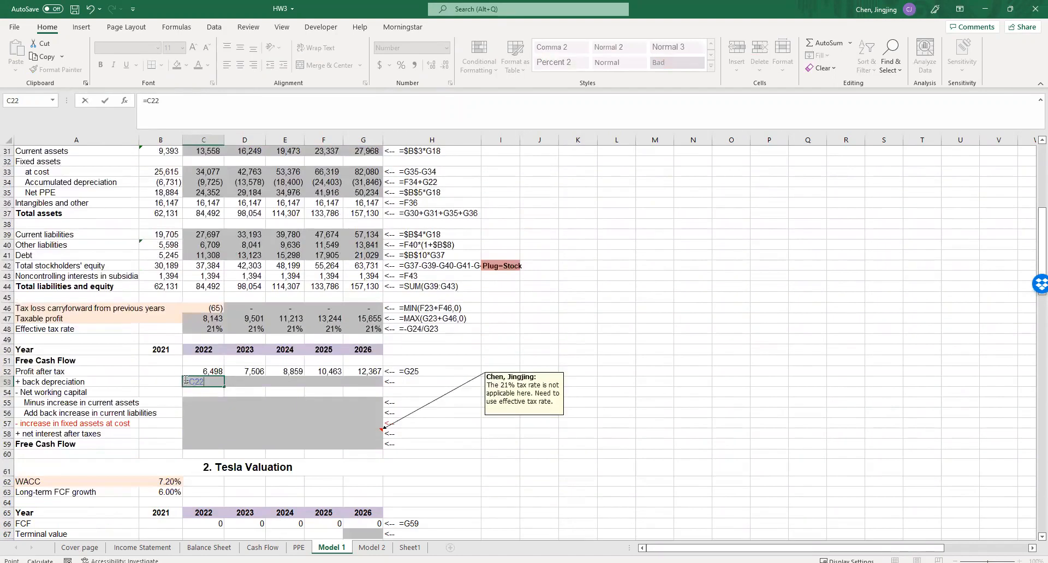
text(-)
click(230, 395)
click(211, 382)
drag(215, 388, 371, 383)
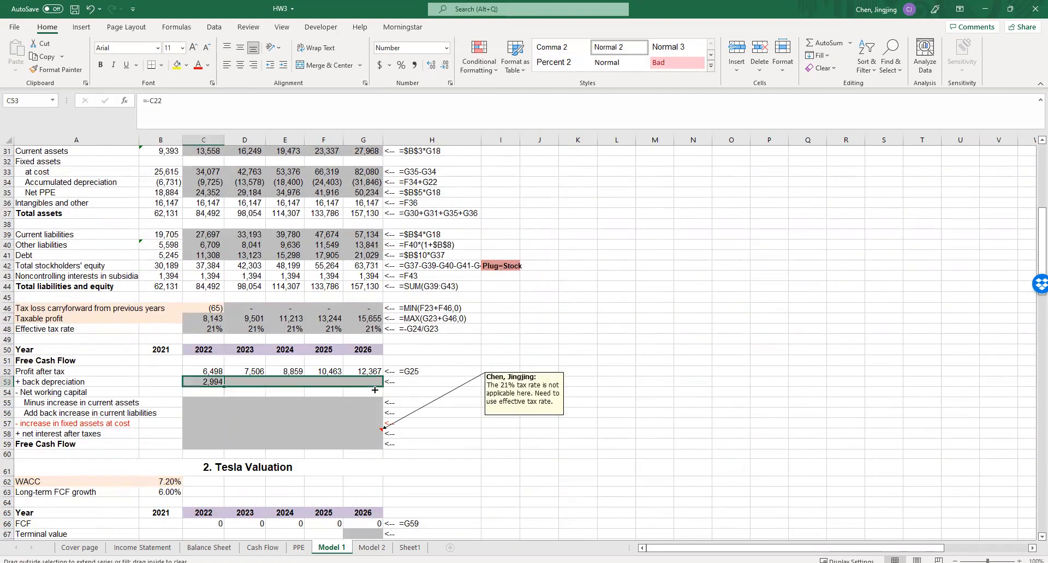
key(ctrl+r)
- Write the 2022 increase in current assets in C55 as the negative of 2022 minus 2021 current assets, =-(C31-B31)
click(210, 404)
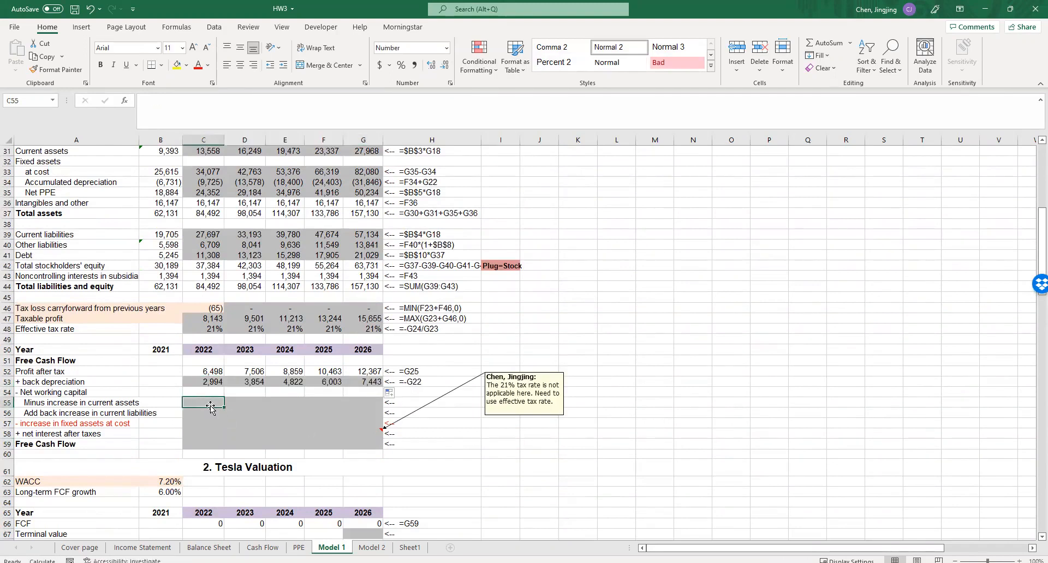
scroll(213, 407, up, 1)
scroll(213, 407, down, 1)
text(=)
scroll(198, 264, up, 3)
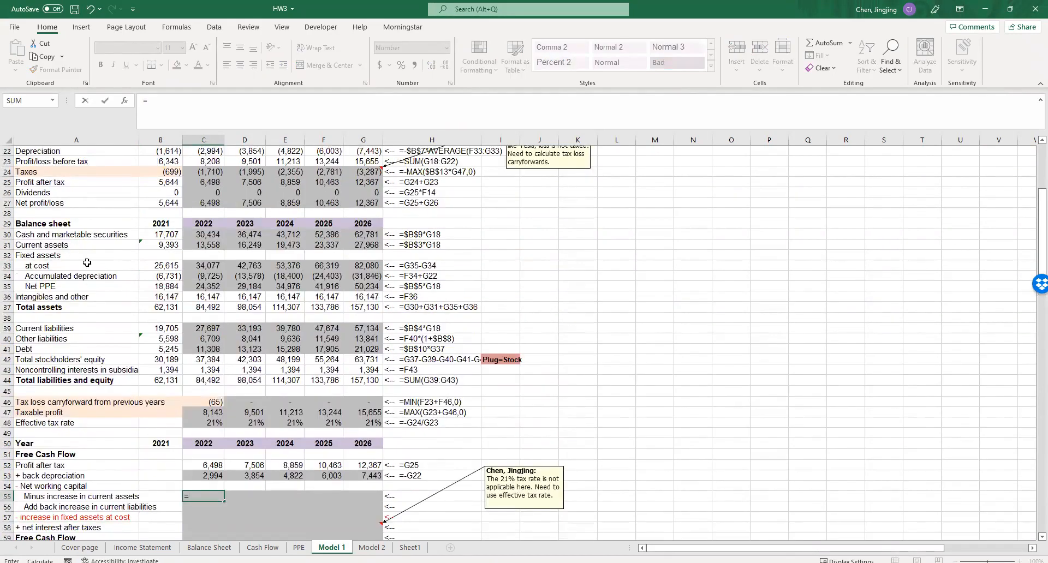
click(200, 245)
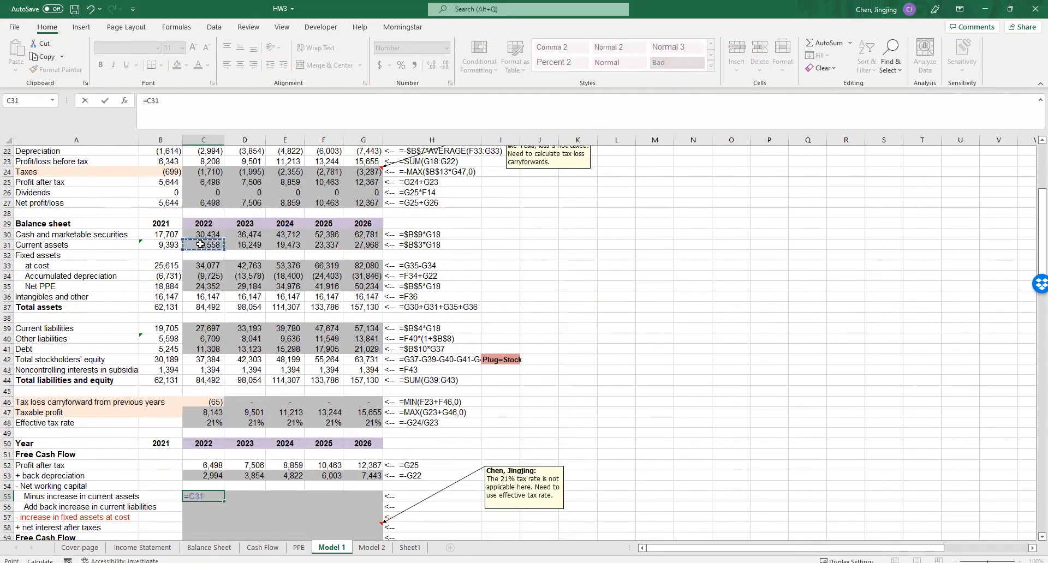
text(-)
click(172, 246)
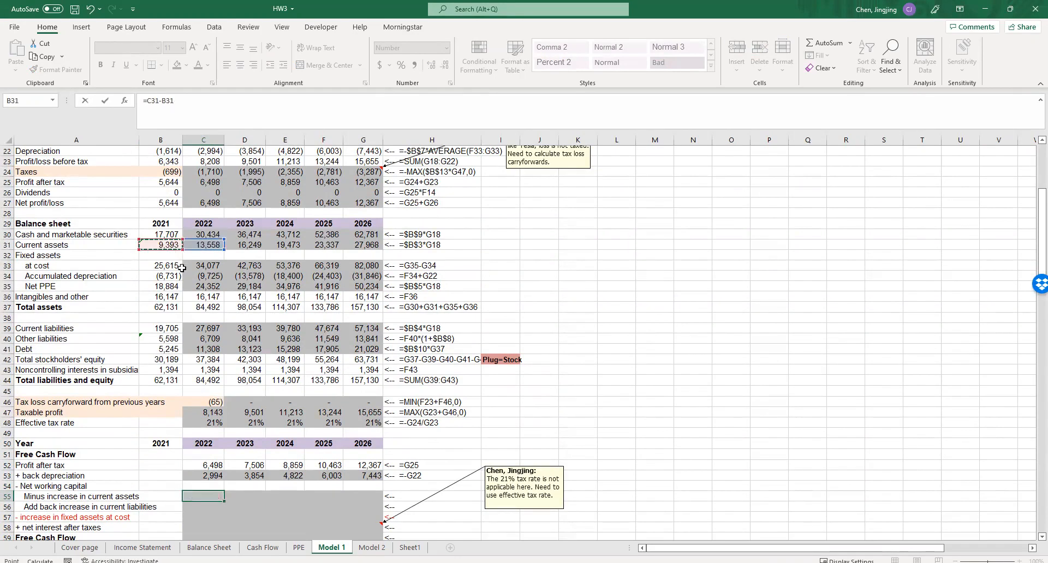
scroll(208, 308, down, 3)
click(146, 100)
text(()
click(145, 103)
text(-)
key(Return)
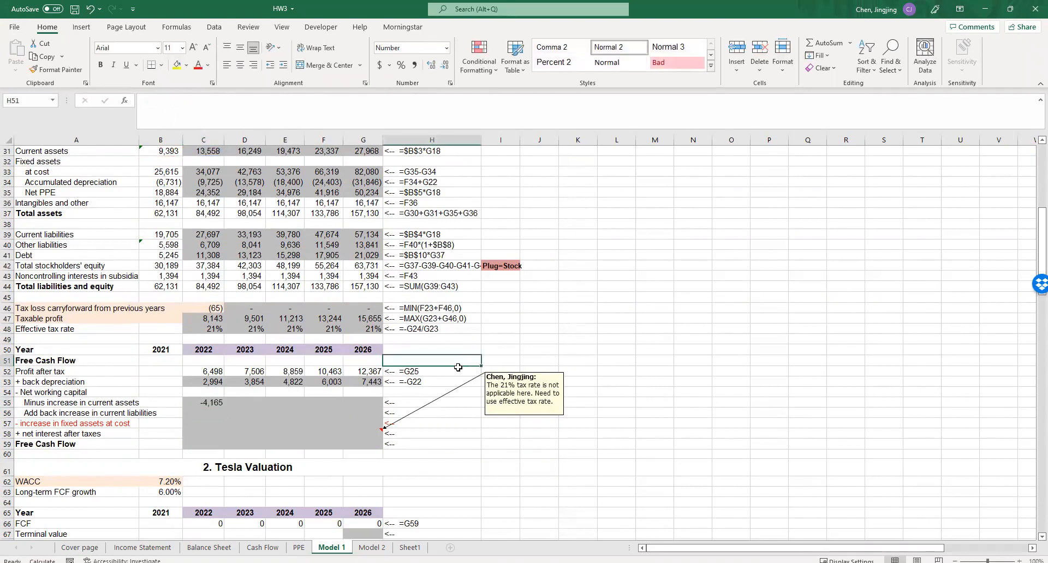
click(200, 403)
- Write the 2022 increase in current liabilities in C56 as 2022 minus 2021 current liabilities, =(C39-B39)
click(202, 411)
text(=())
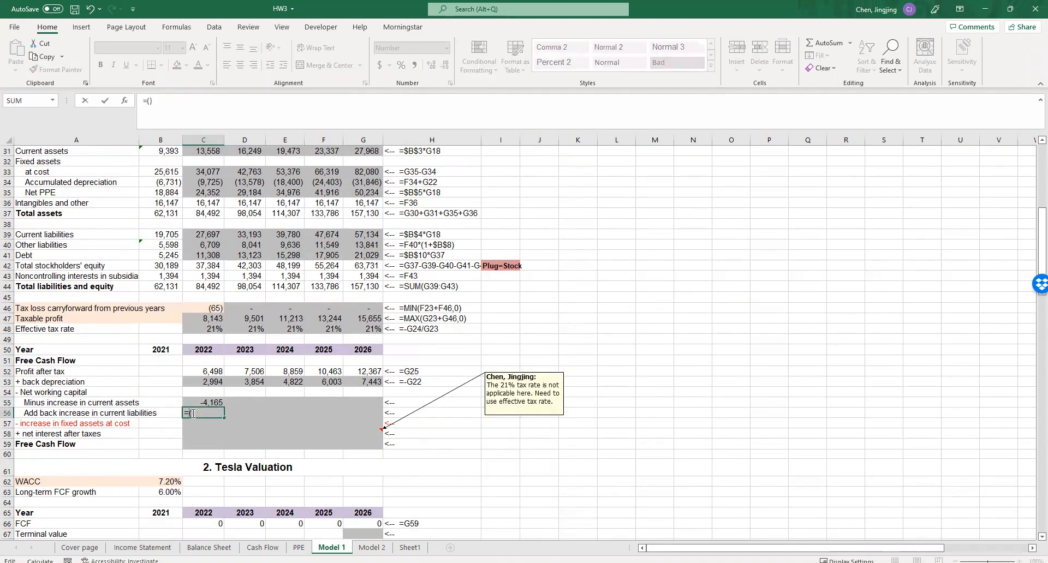
click(193, 234)
text(-)
click(162, 234)
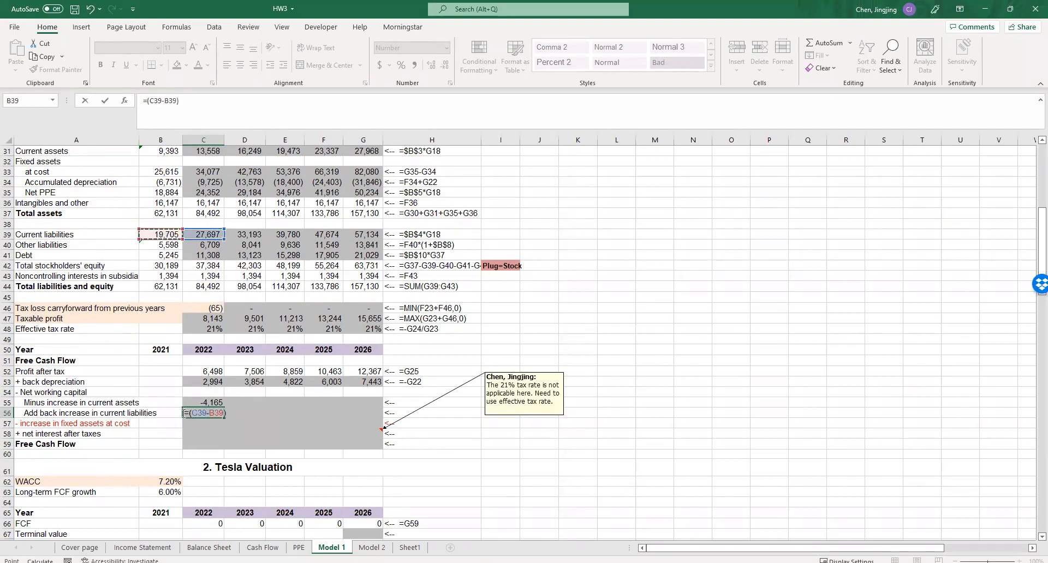
click(187, 413)
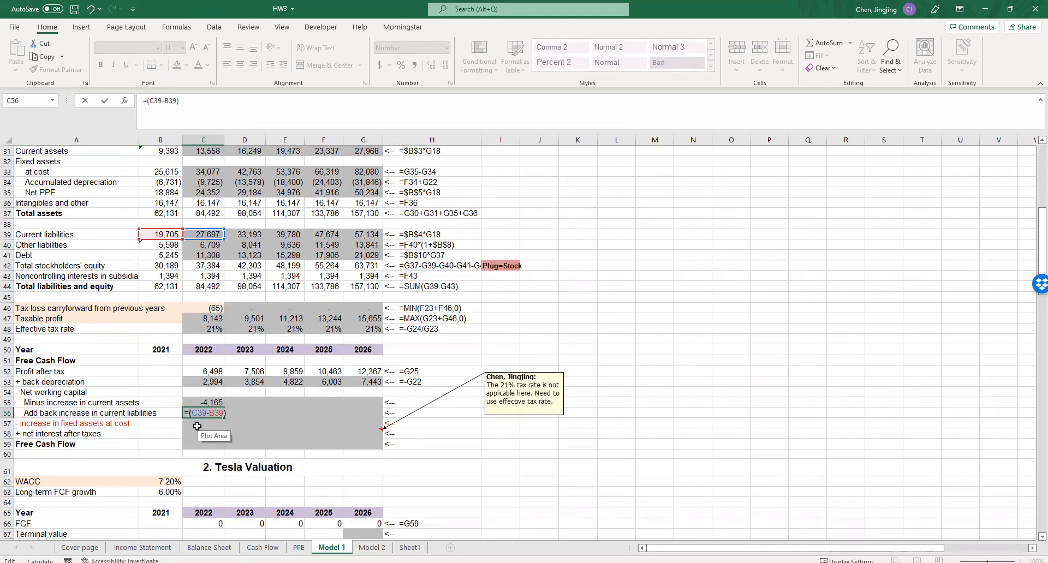
key(Return)
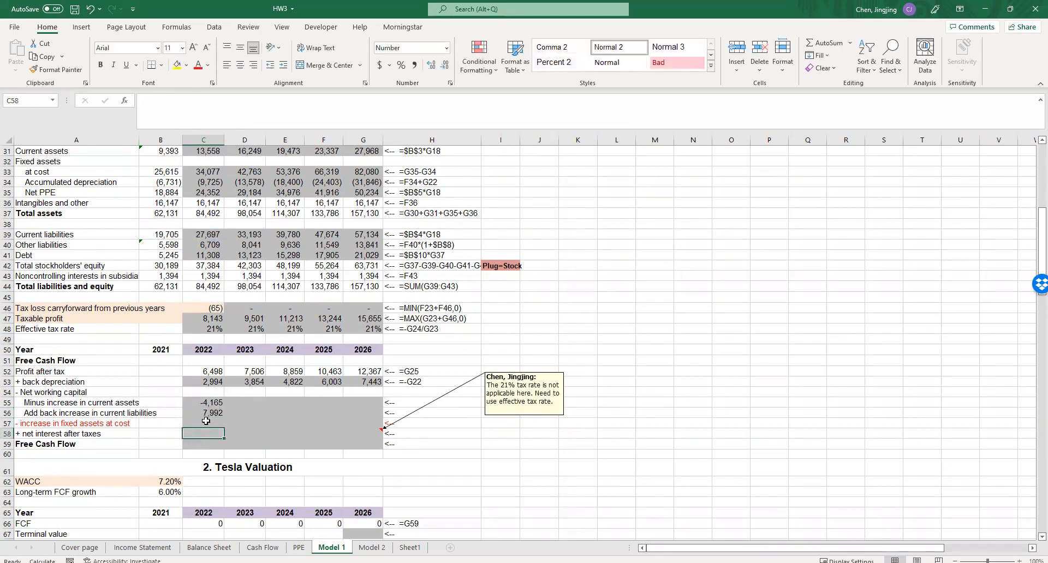
- Write the 2022 increase in fixed assets at cost in C57 as the negative of the change from 2021, =-(C33-B33)
text(=)
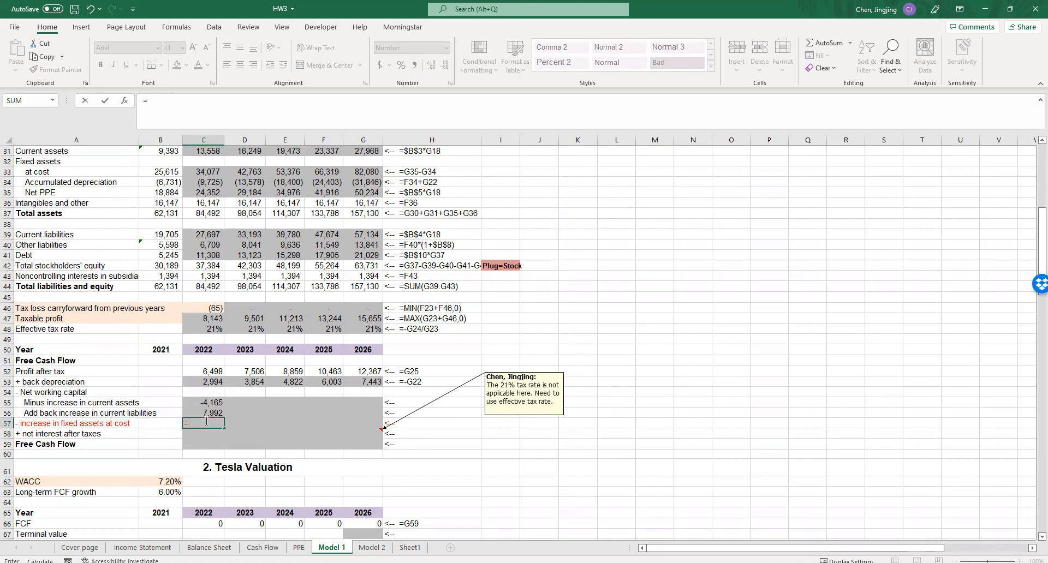
text(()
click(194, 171)
text(-)
click(164, 181)
click(226, 451)
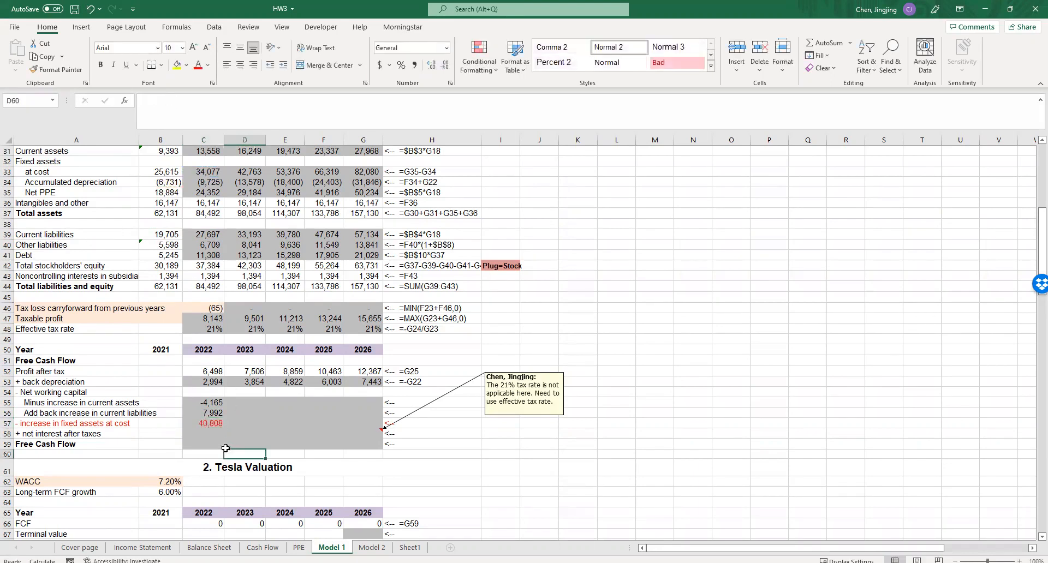
double_click(211, 423)
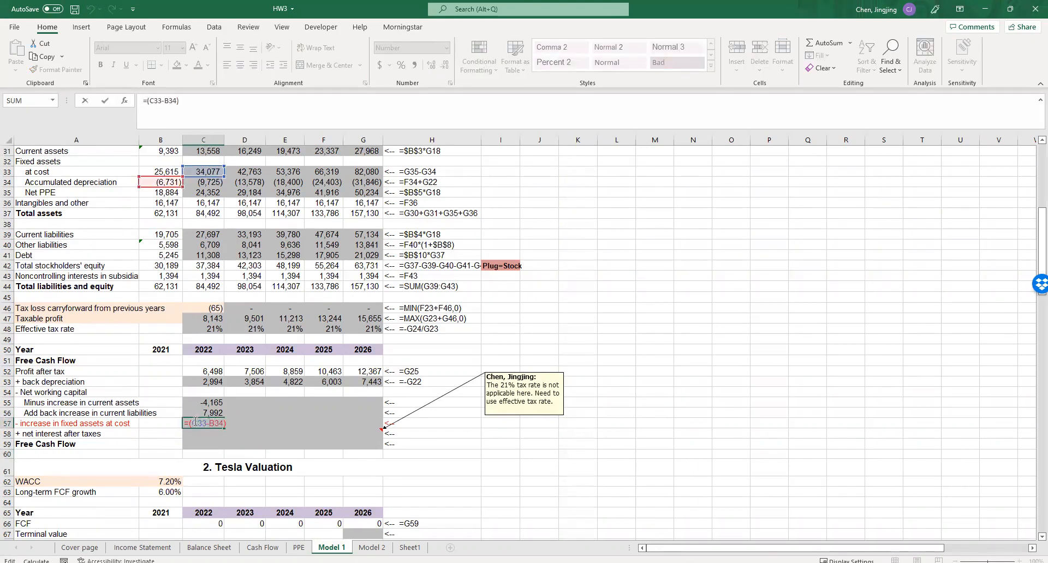
drag(168, 187, 169, 176)
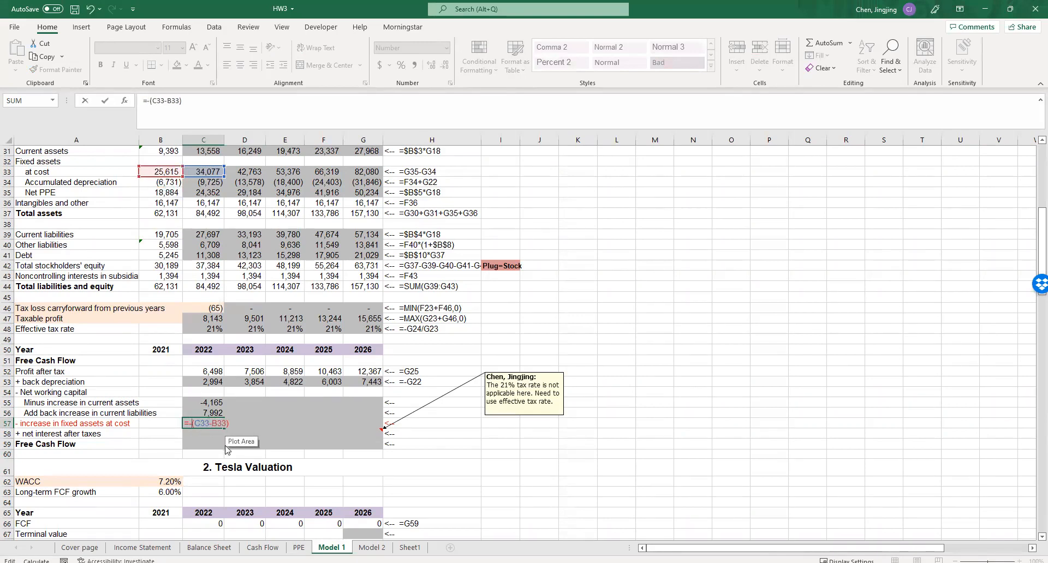
click(240, 456)
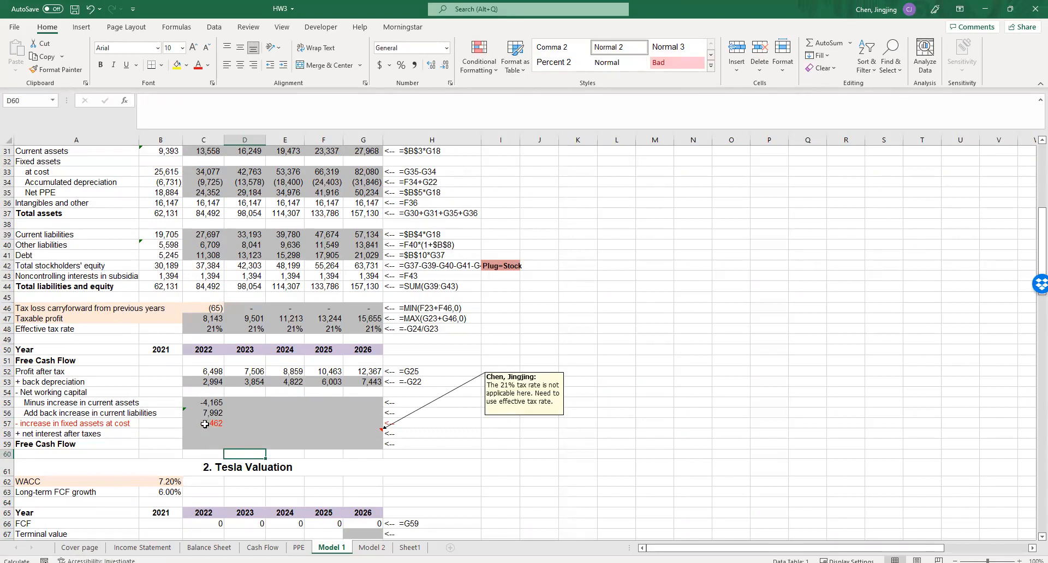
- Start the 2022 net interest formula in C58 as interest payments on debt minus interest earned, =C20-C21
click(206, 431)
text(=)
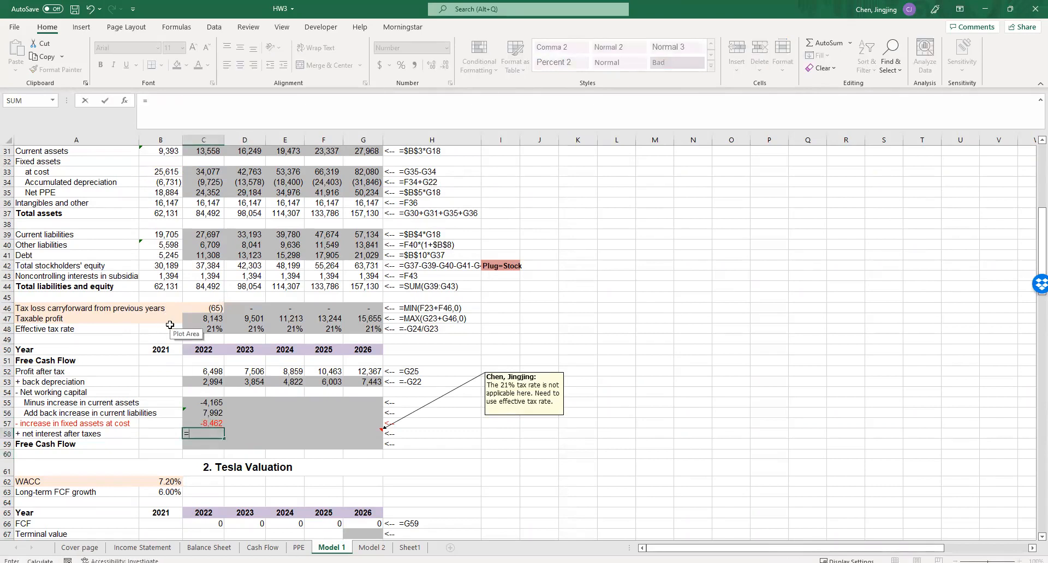
scroll(167, 317, up, 3)
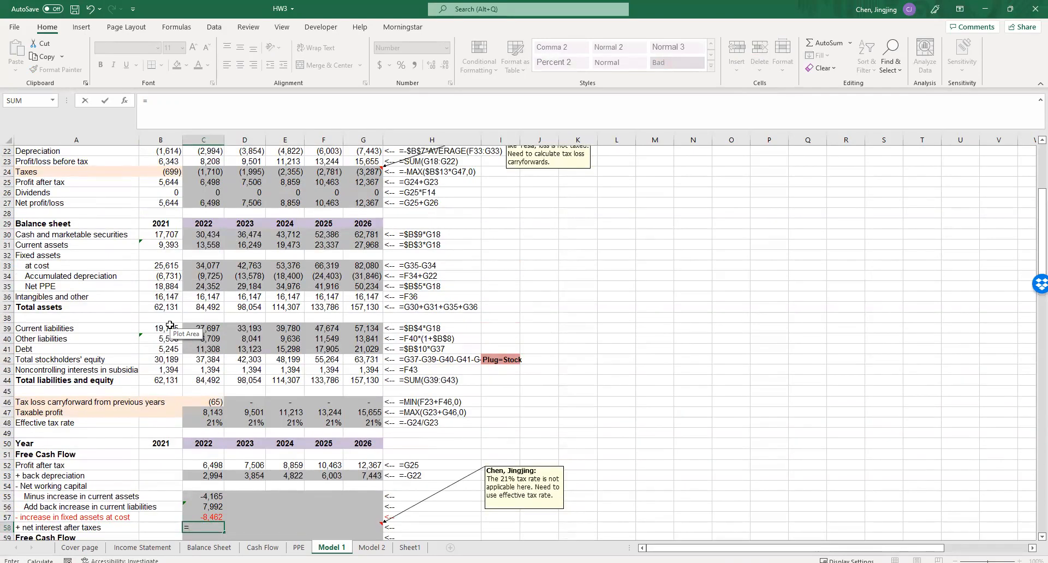
scroll(170, 326, up, 2)
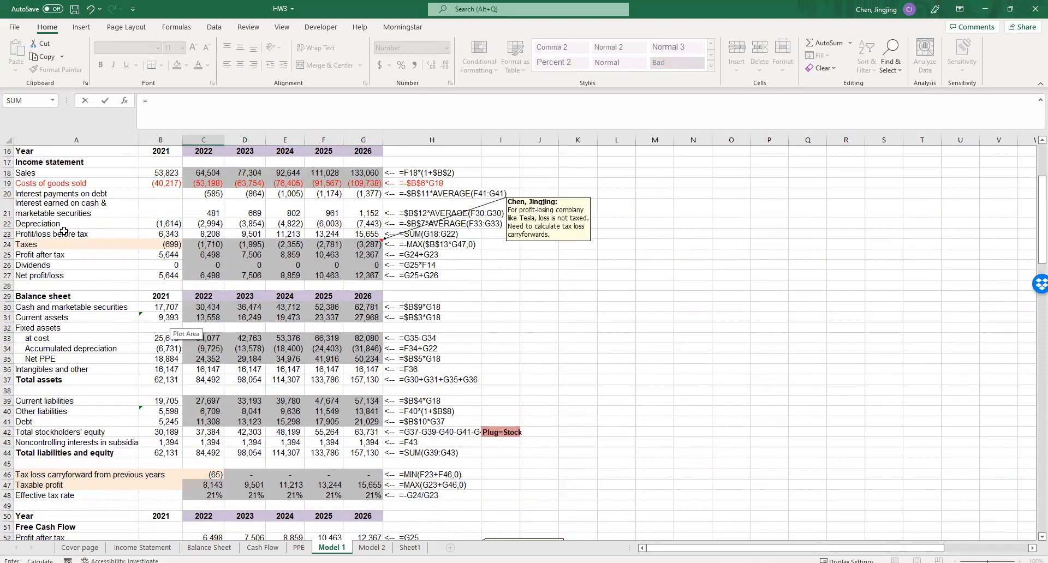
scroll(165, 250, up, 1)
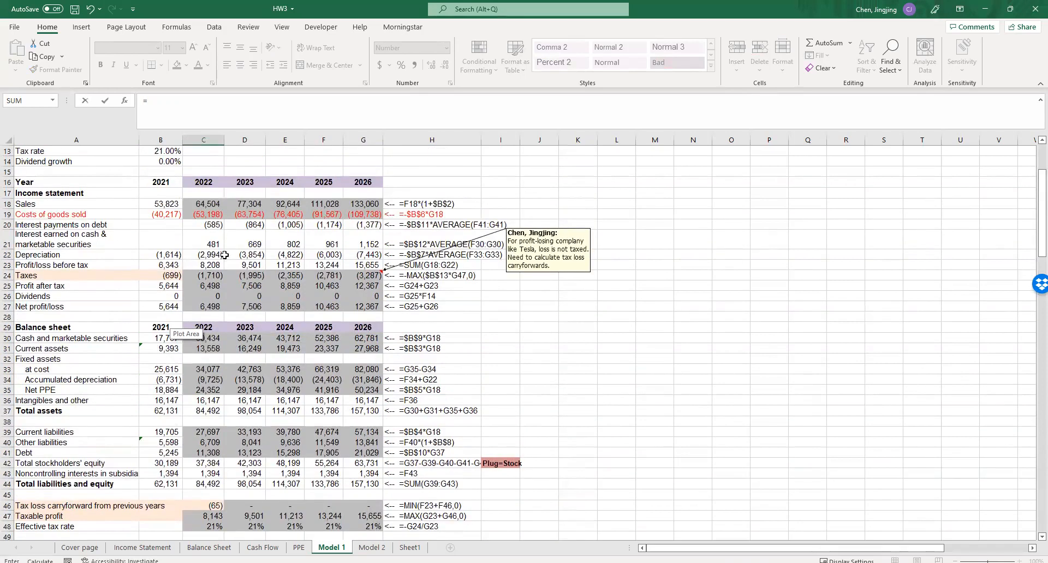
click(209, 224)
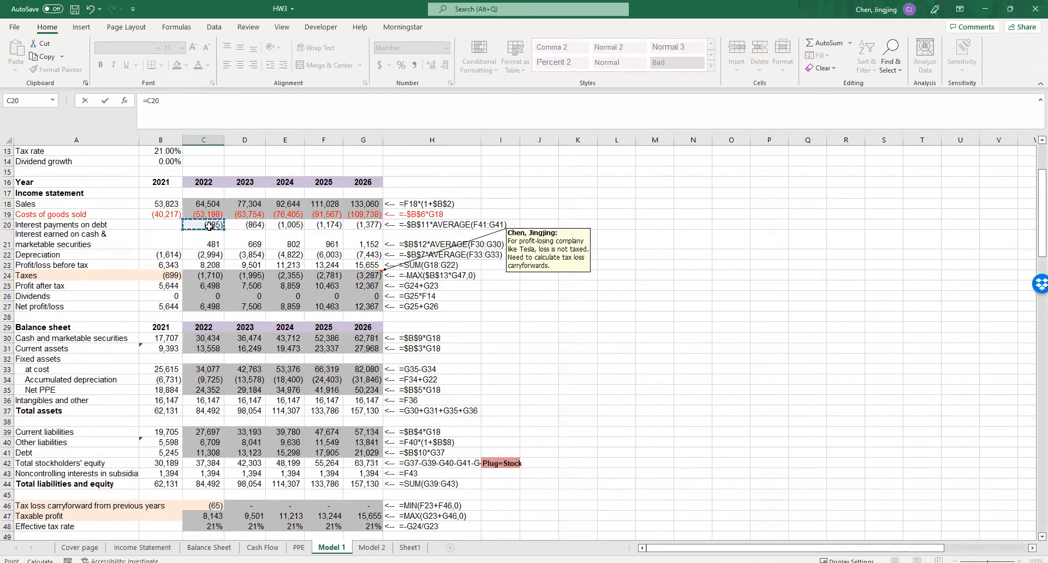
text(-)
click(209, 244)
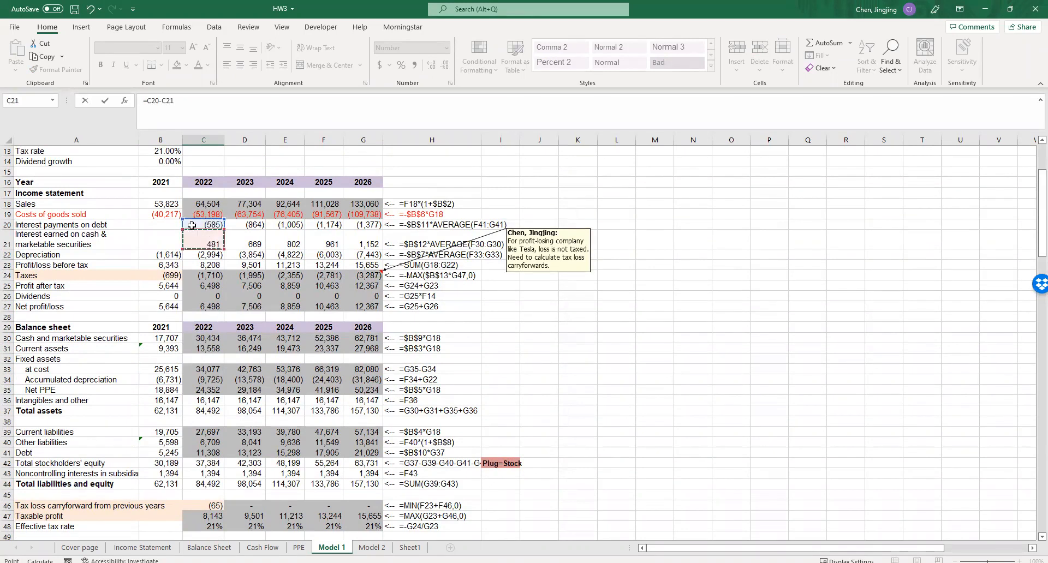
- Multiply the net interest in C58 by one minus the effective tax rate so the formula reads =(1-C48)*(C20-C21)
click(148, 101)
text(())
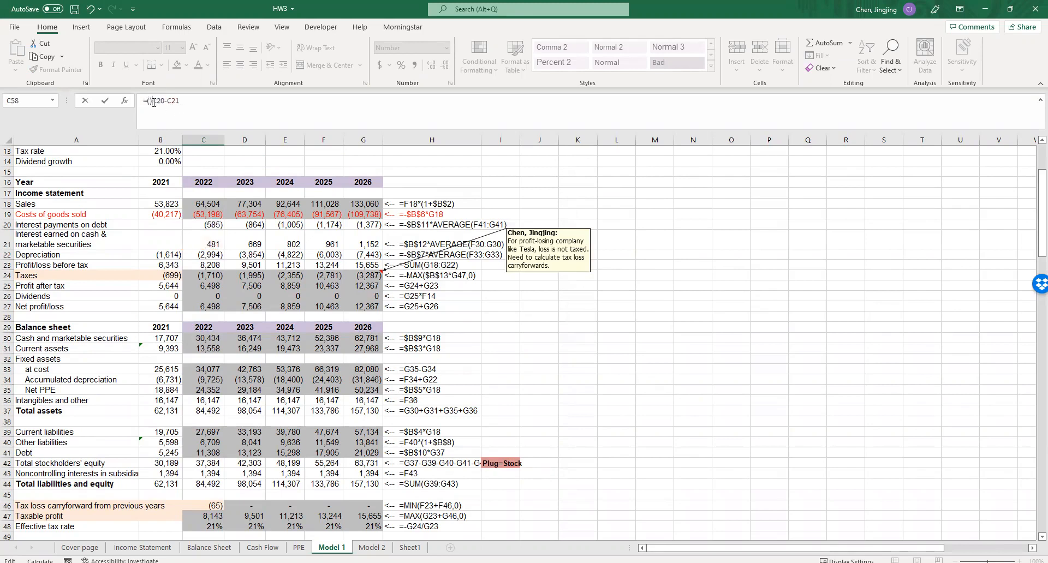
key(BackSpace)
click(178, 102)
text())
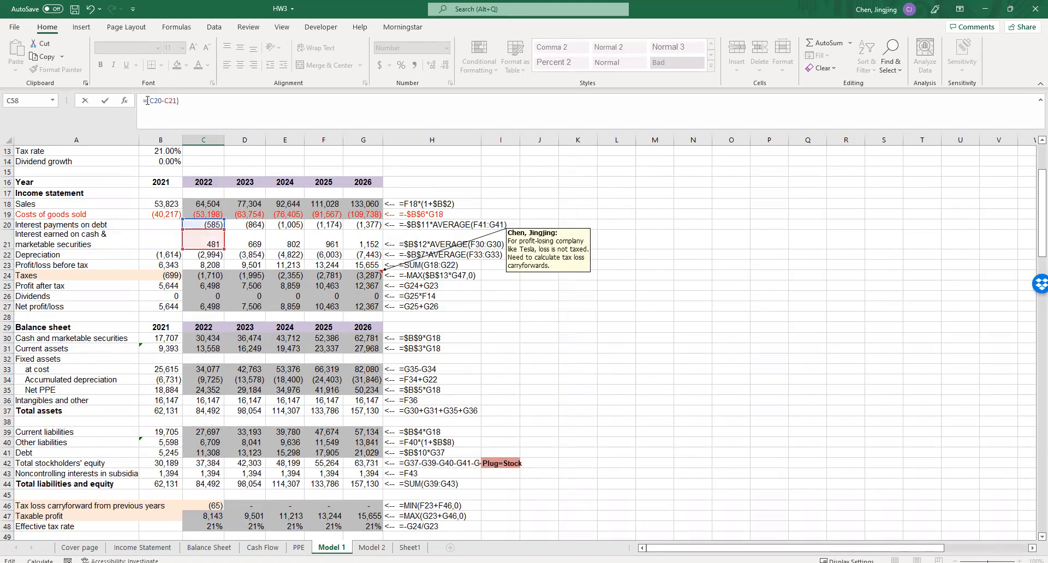
click(148, 100)
text(()
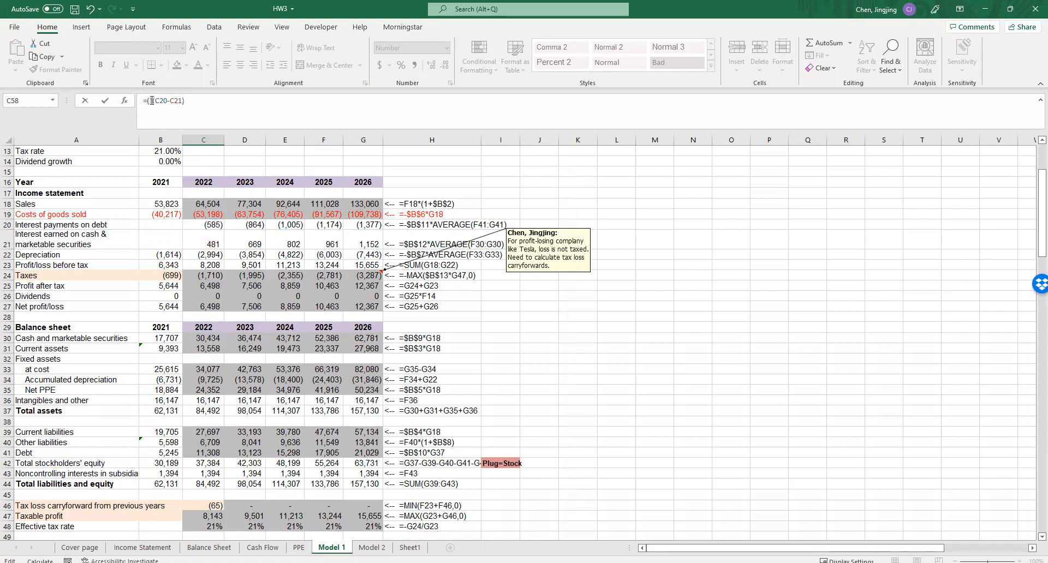
text(*)
text(1-)
scroll(161, 282, down, 3)
click(215, 423)
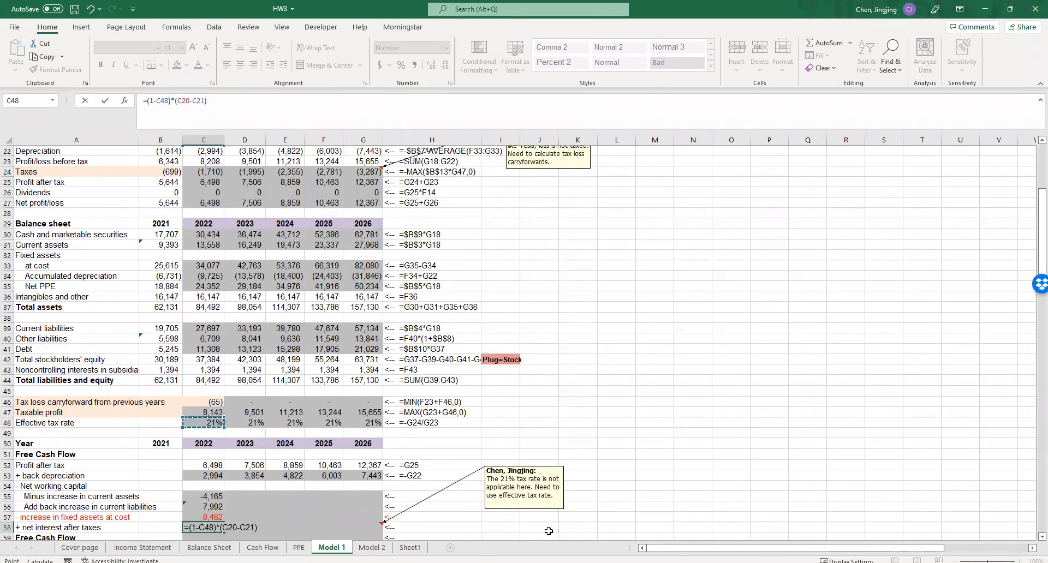
key(Return)
click(610, 513)
- Reverse the sign of the 2022 net interest after taxes formula so that C58 reads =-(1-C48)*(C20-C21)
scroll(610, 509, down, 2)
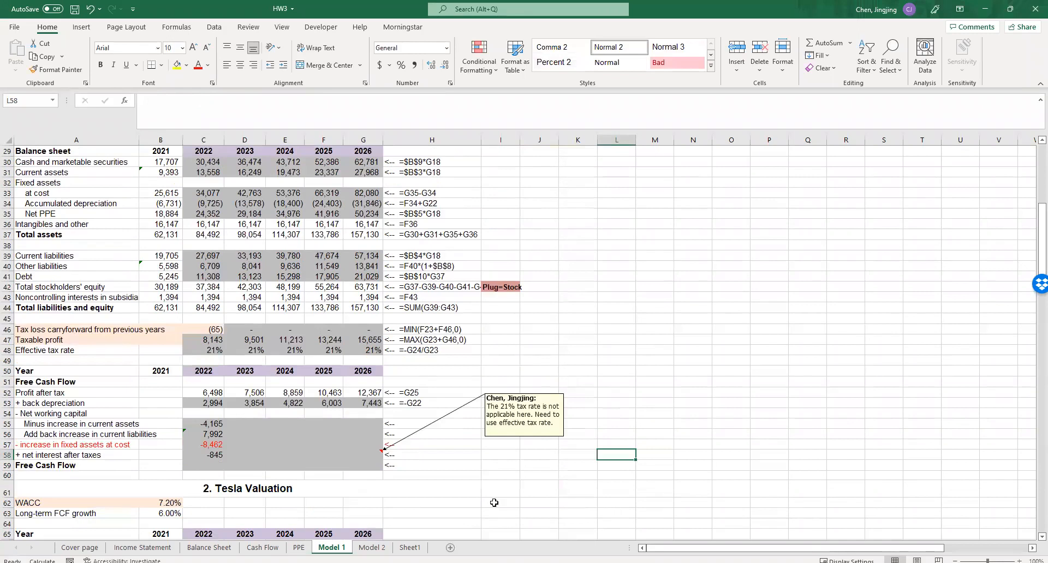
scroll(494, 502, down, 1)
click(200, 422)
click(148, 104)
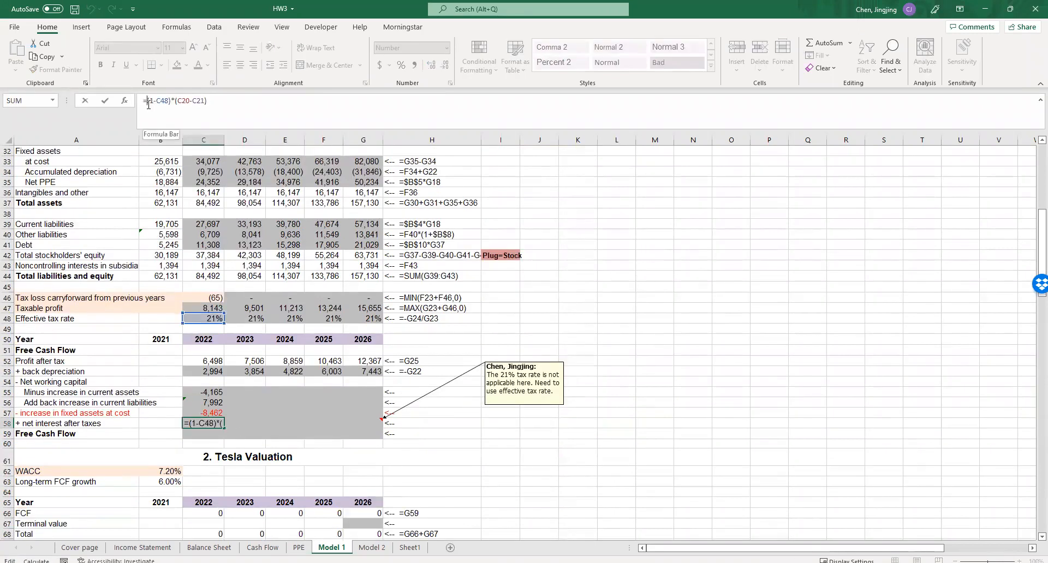
text(-)
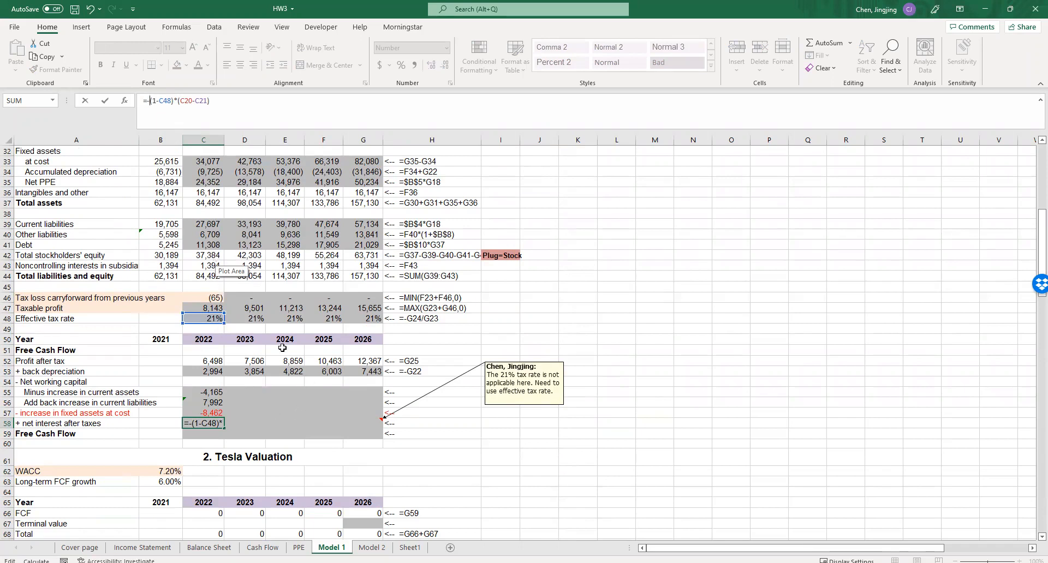
key(Return)
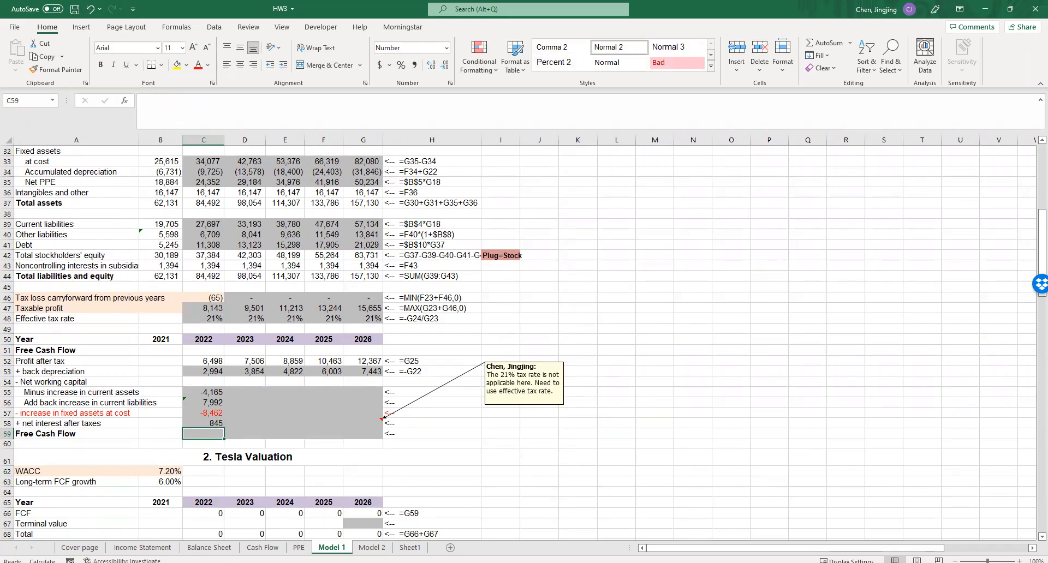
drag(1041, 284, 1041, 279)
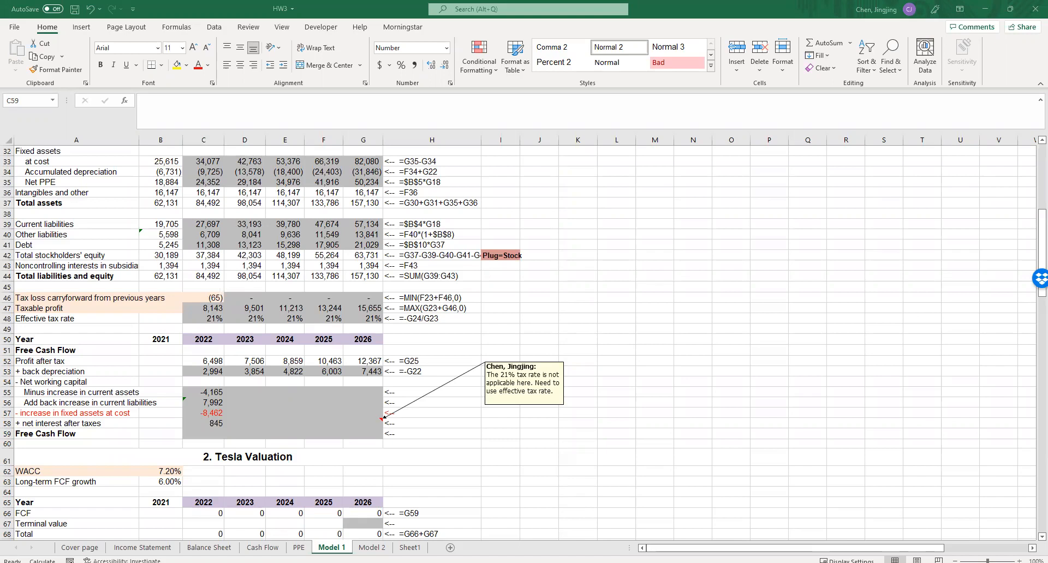
- Check the 2022 net interest after taxes formula in C58 against the interest payments and interest earned rows of the income statement
click(218, 424)
click(149, 100)
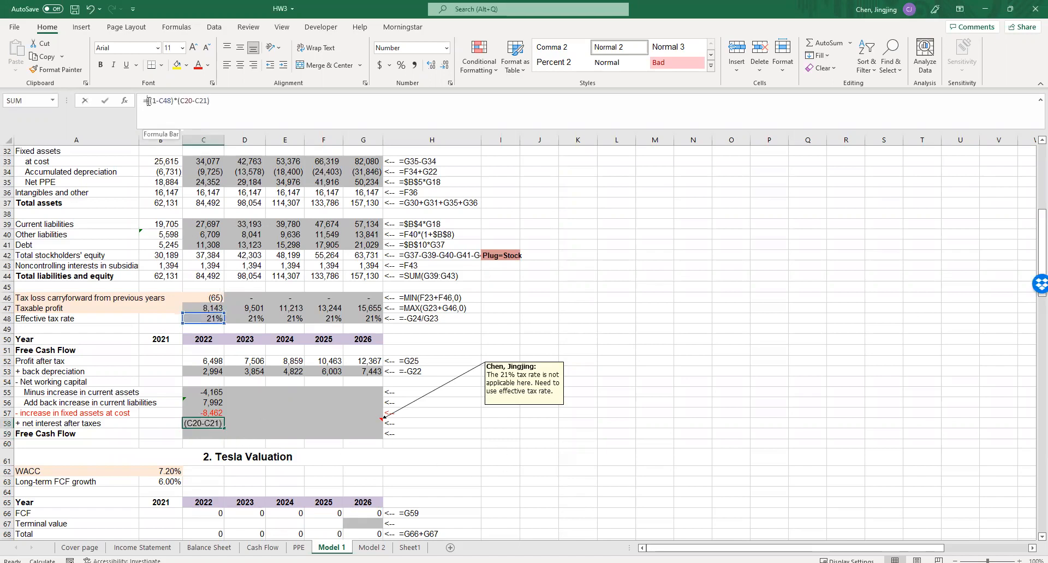
scroll(195, 242, up, 6)
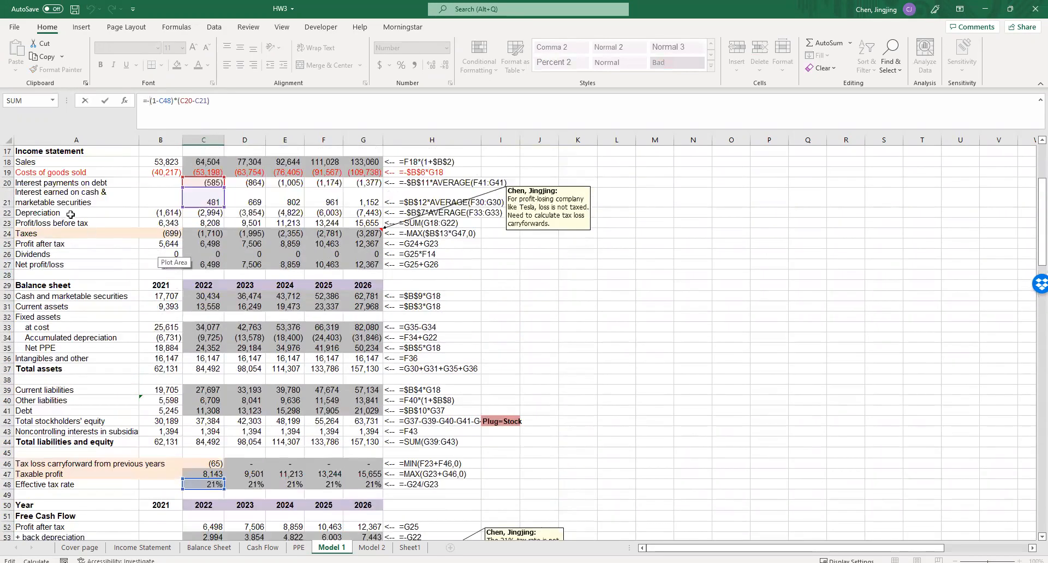
scroll(103, 358, down, 5)
scroll(130, 397, up, 5)
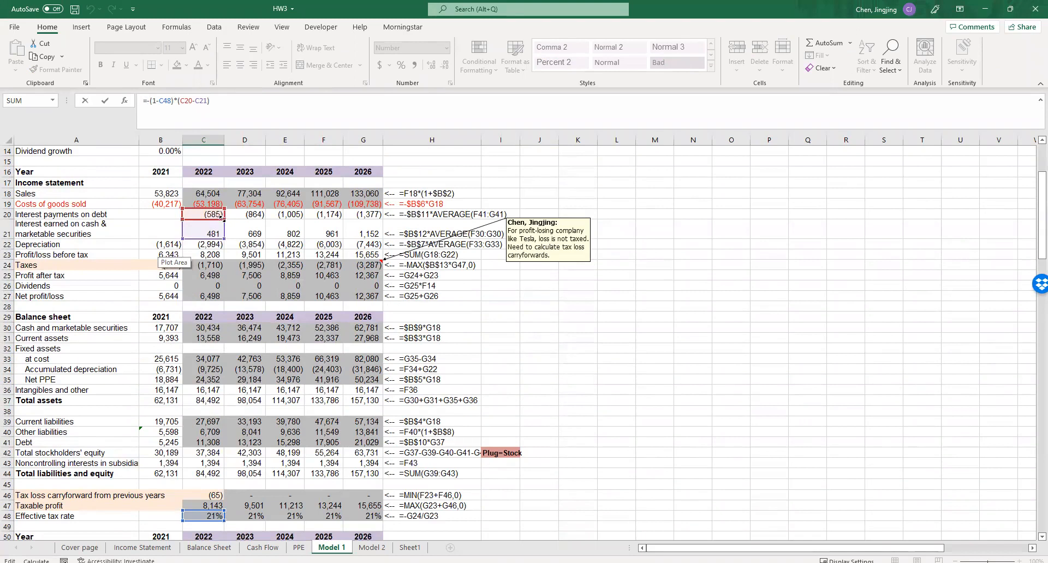
text(-)
drag(150, 102, 146, 102)
click(224, 99)
key(Return)
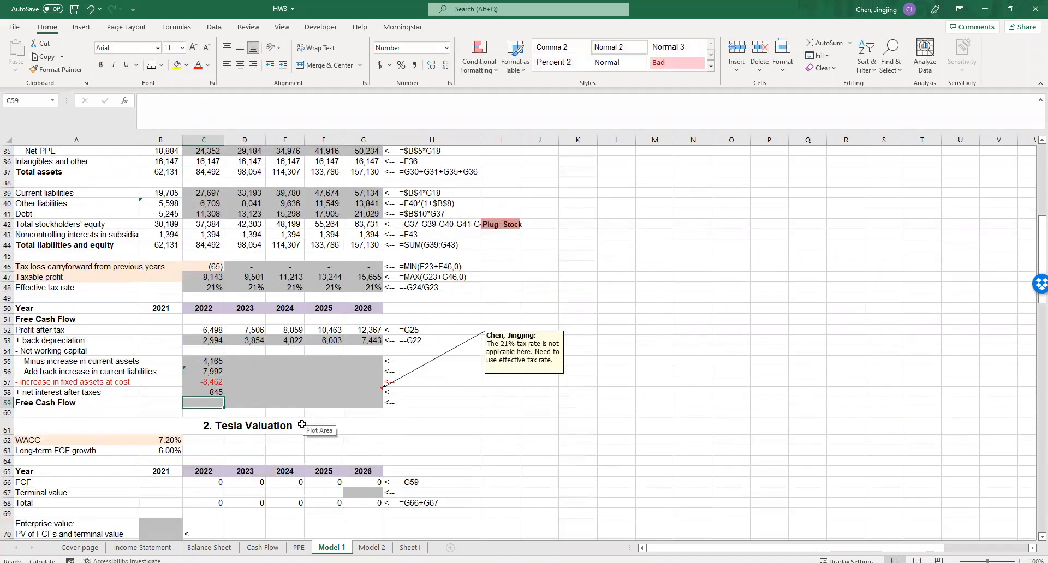
- Total the 2022 free cash flow in C59 by summing profit after tax through net interest after taxes, =SUM(C52:C58)
text(=sum()
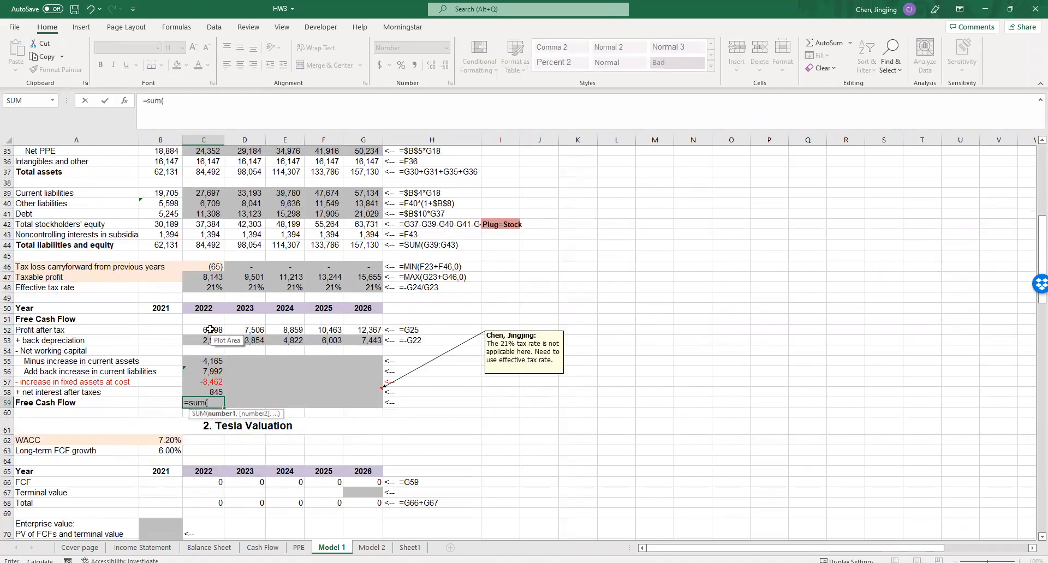
drag(210, 329, 209, 393)
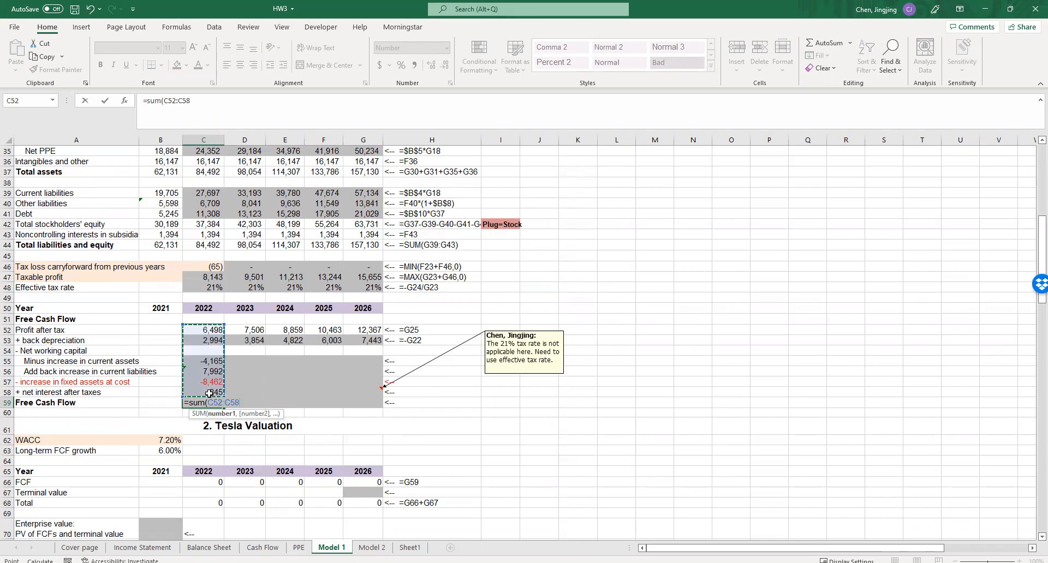
key(Return)
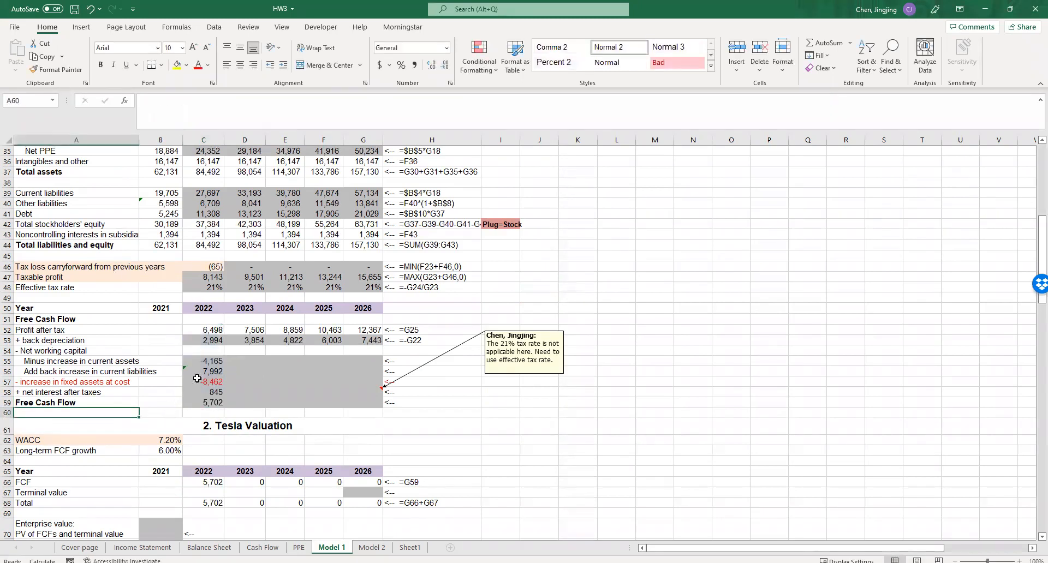
- Fill the 2022 free cash flow formulas in rows 53 to 59 across to 2026, covering C53:G59
drag(214, 339, 371, 404)
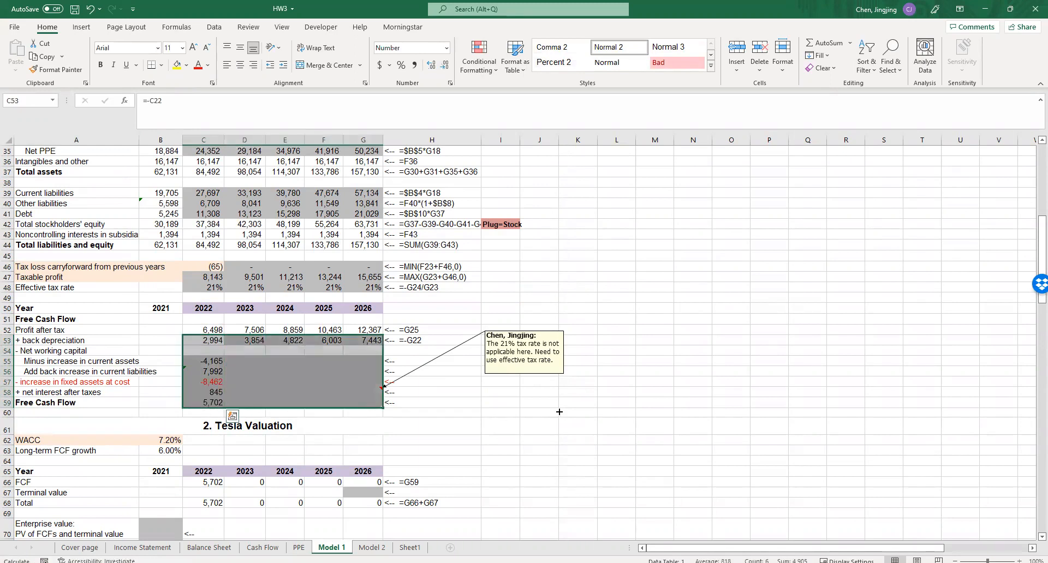
key(ctrl+r)
click(518, 462)
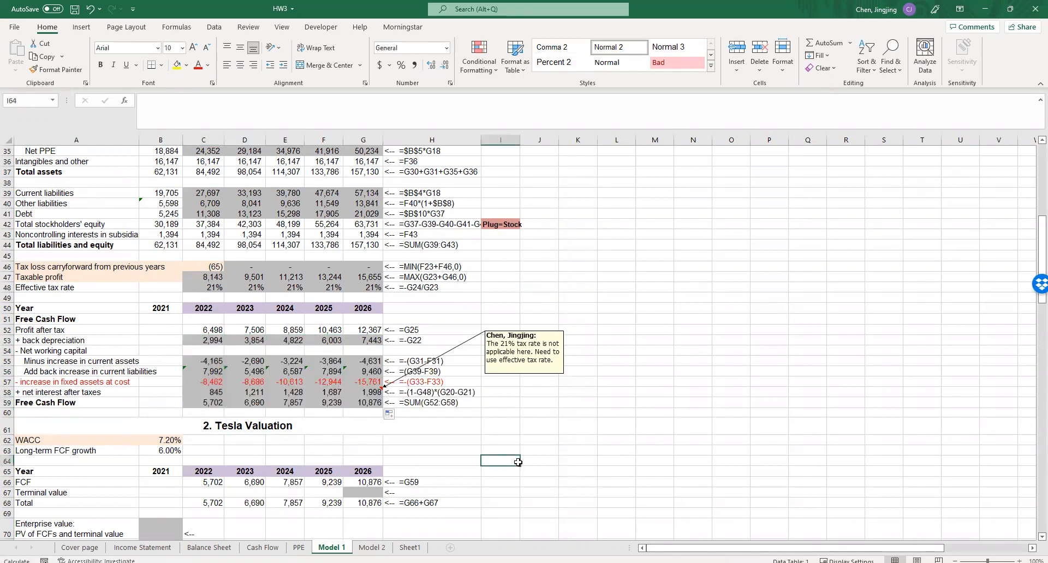
- Start the 2026 terminal value formula in G67 as FCF grown by the long-term growth rate, =G66*(1+$B$63)
scroll(518, 462, down, 2)
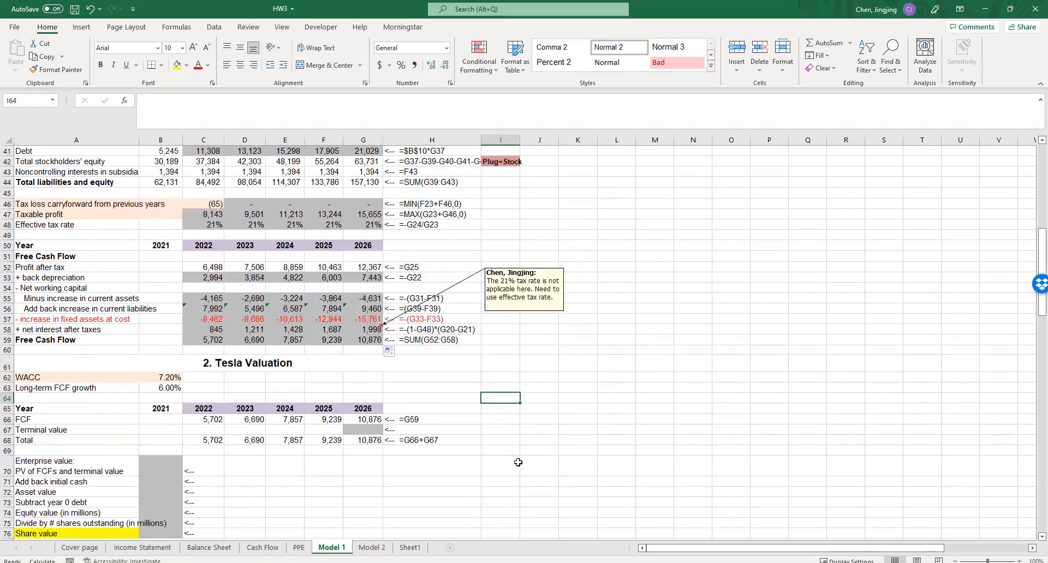
scroll(518, 462, down, 4)
scroll(518, 463, up, 1)
click(359, 333)
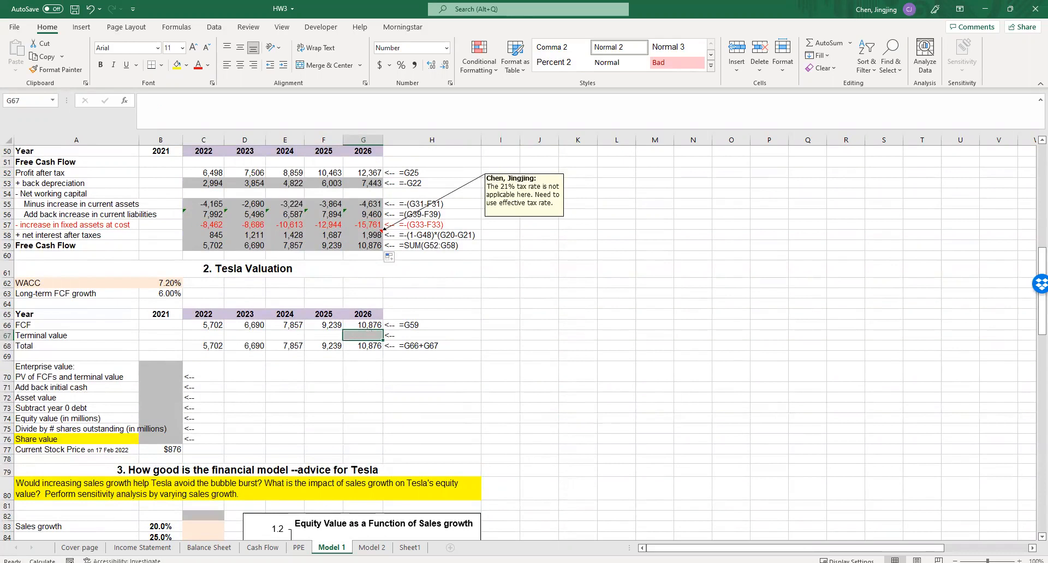
click(364, 334)
text(=)
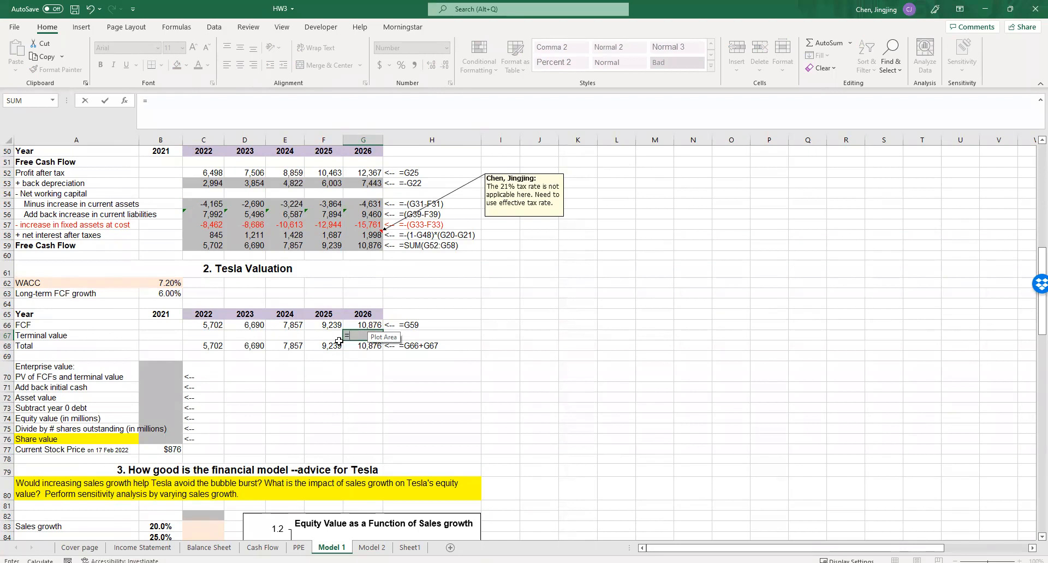
click(358, 324)
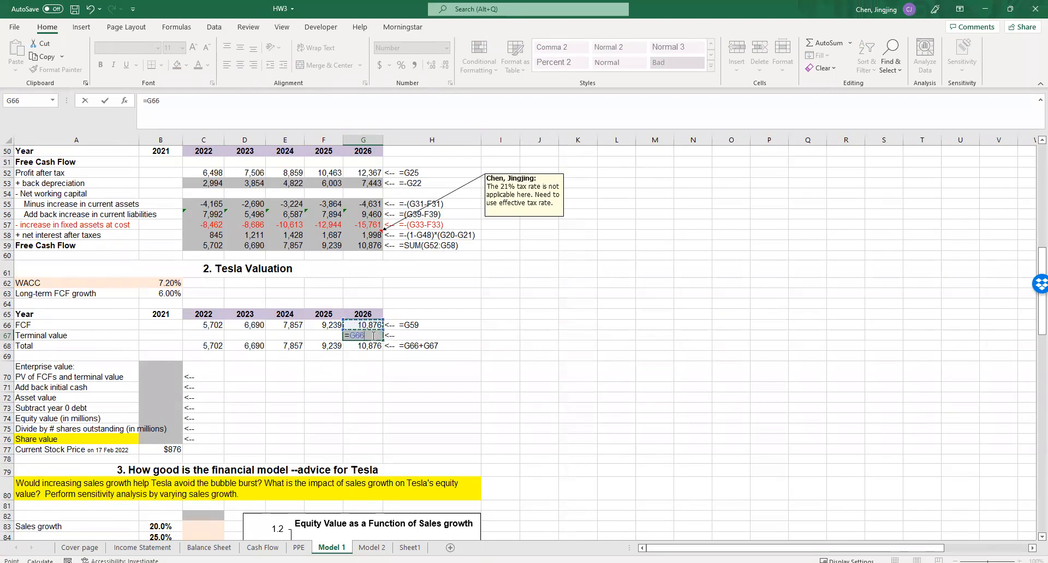
text(*())
click(371, 338)
text(1+)
click(165, 293)
key(F4)
- Divide the terminal value by WACC minus long-term growth so G67 reads =G66*(1+$B$63)/(B62-B63)
text(/())
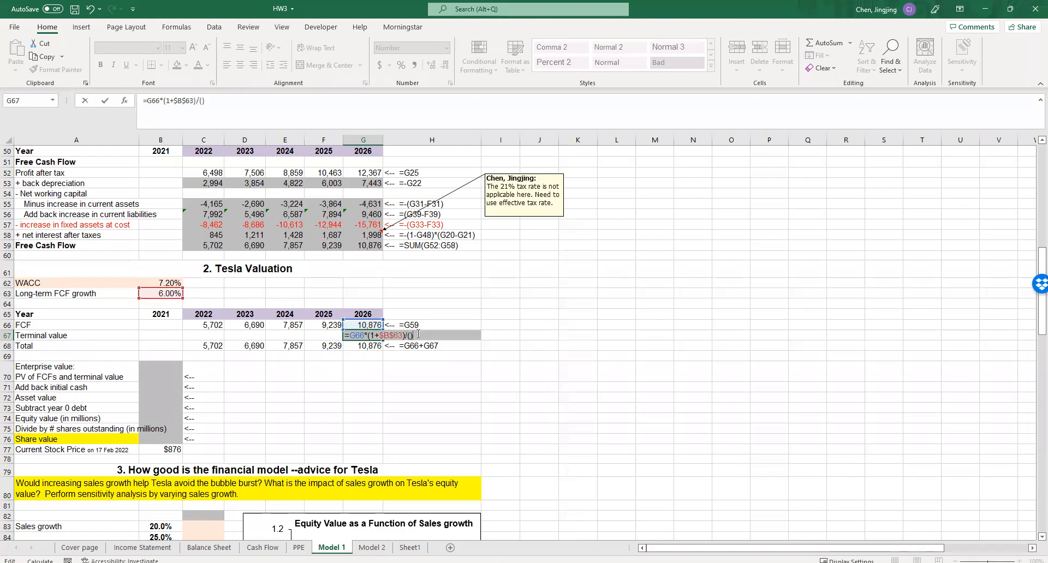
click(164, 283)
text(-)
click(160, 293)
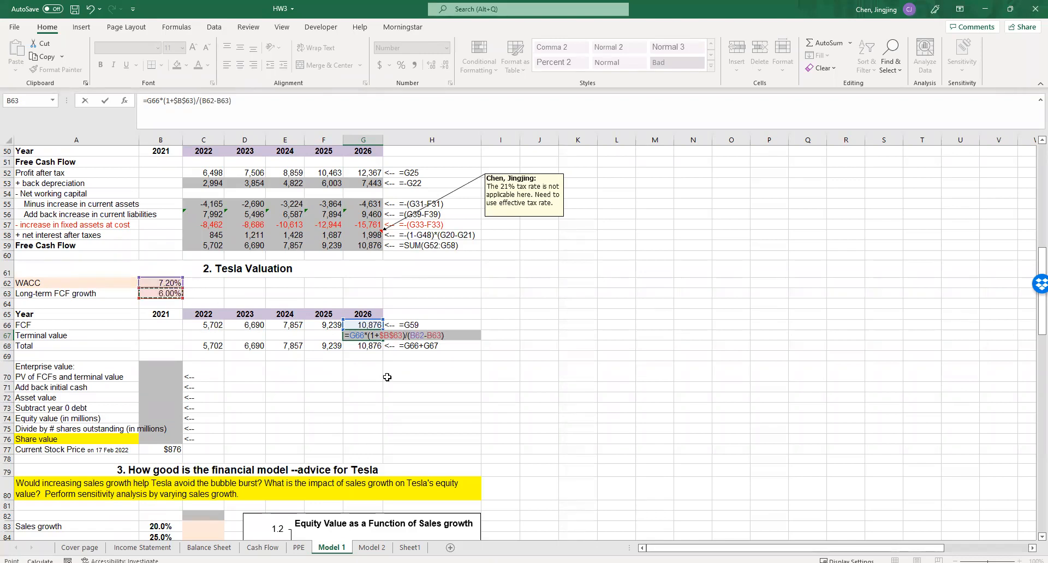
click(388, 378)
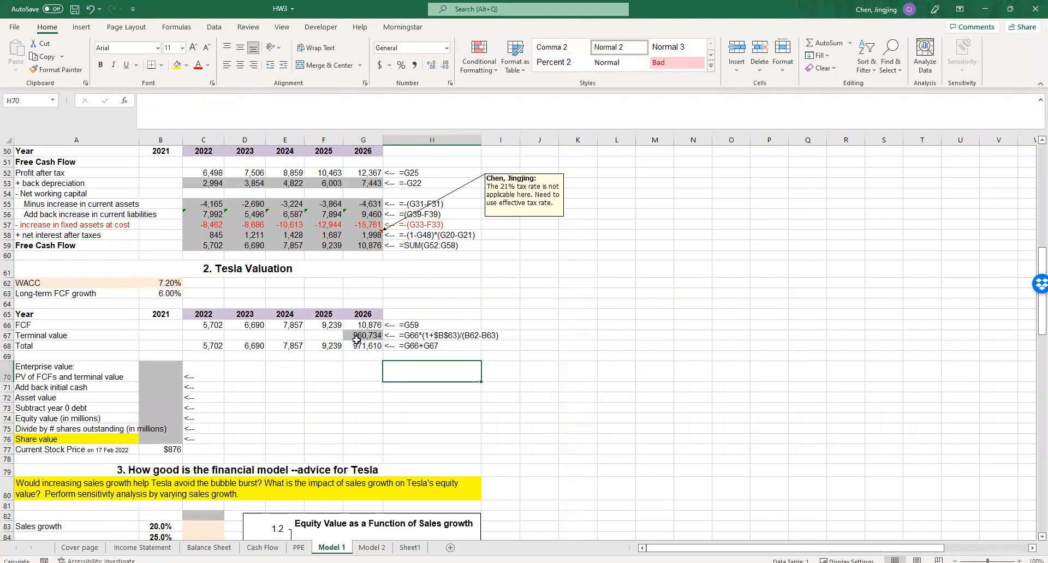
- Start the PV of FCFs and terminal value in B70 by discounting the 2022-2026 totals at WACC, =NPV(B62,C68:G68)
click(170, 370)
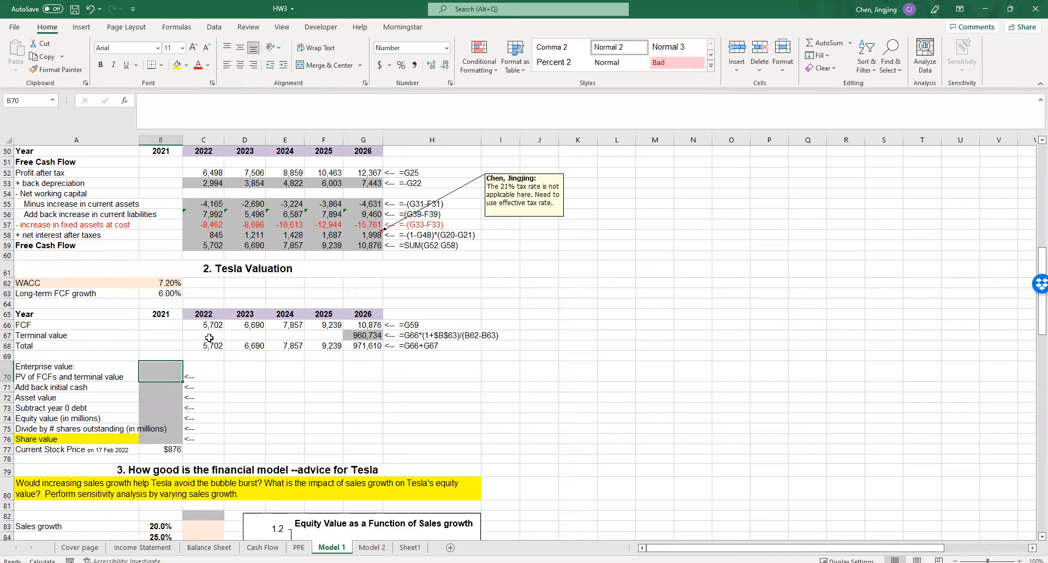
text(=na)
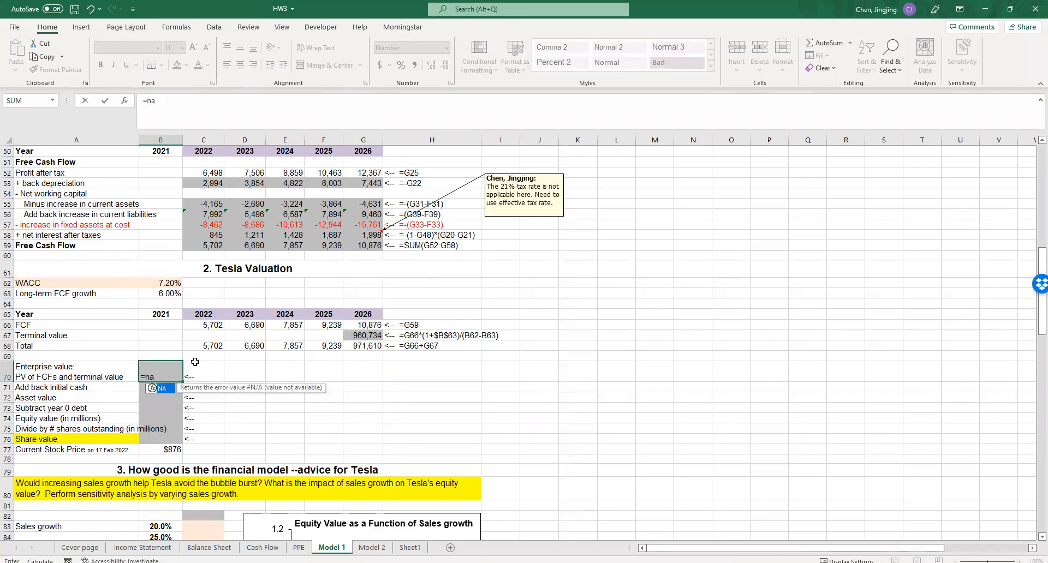
key(BackSpace)
text(pv()
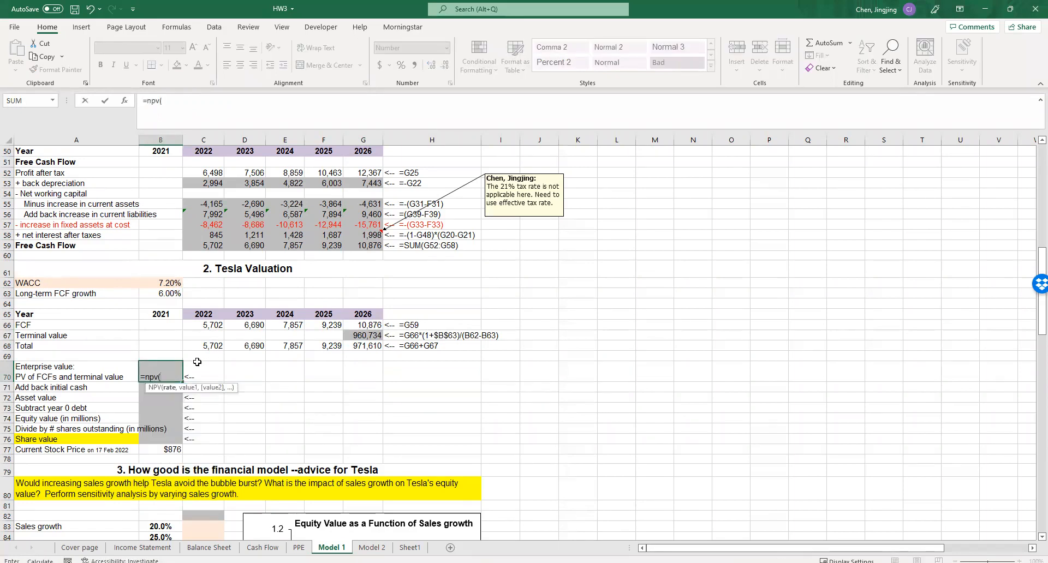
click(147, 283)
text(,)
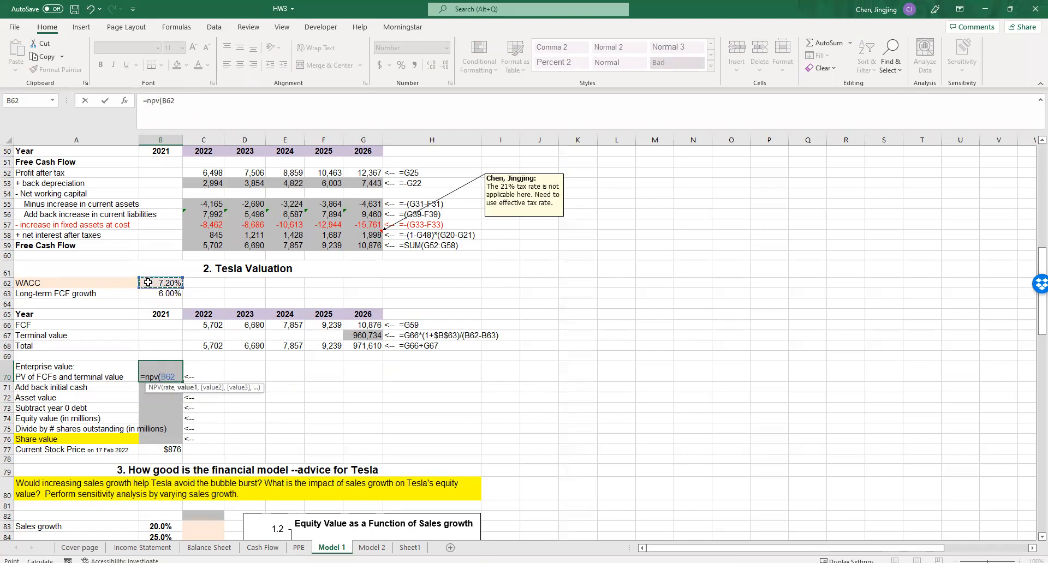
drag(205, 348, 356, 349)
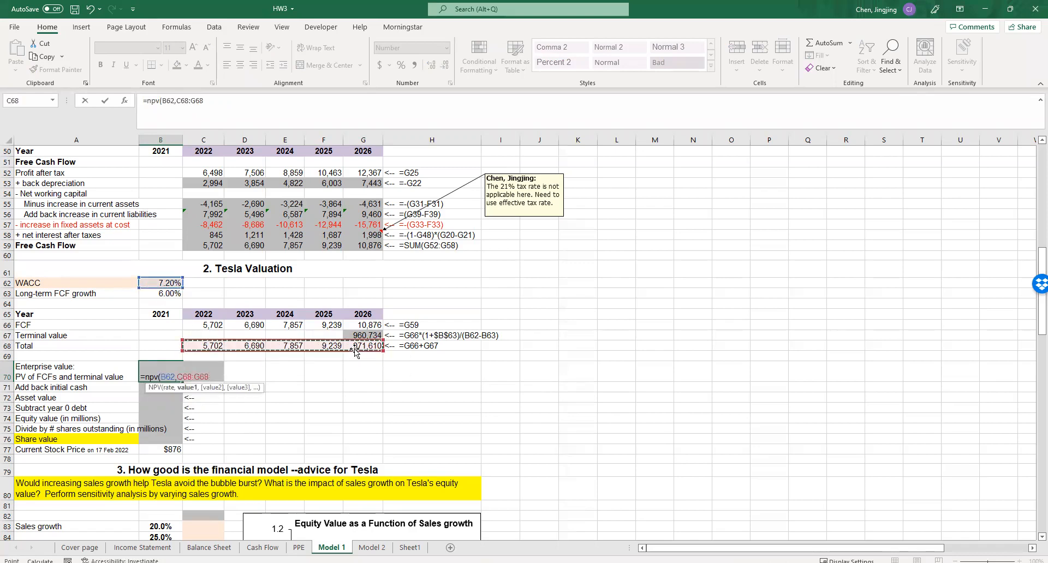
text()*()
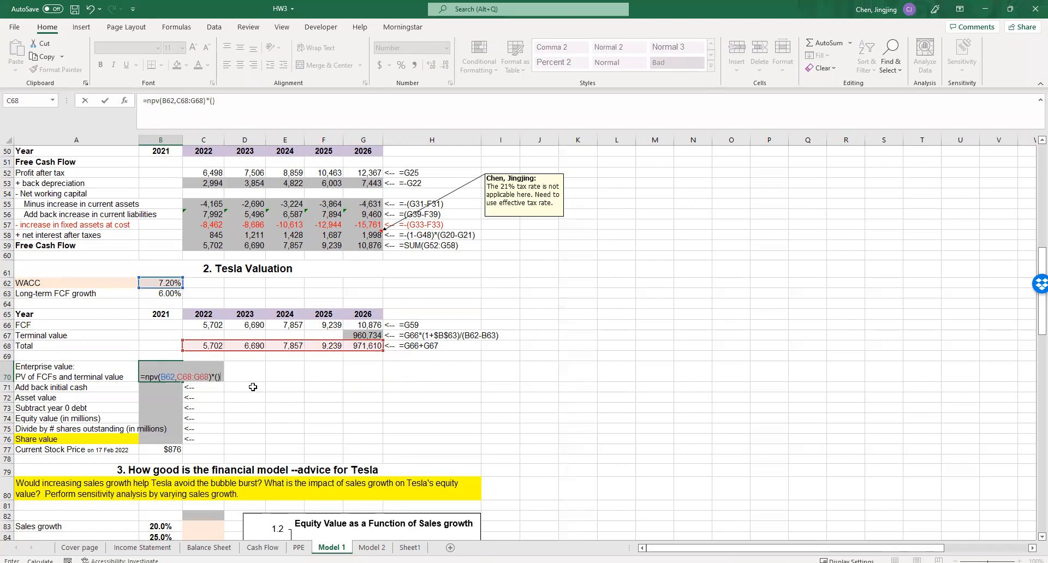
text(1+)
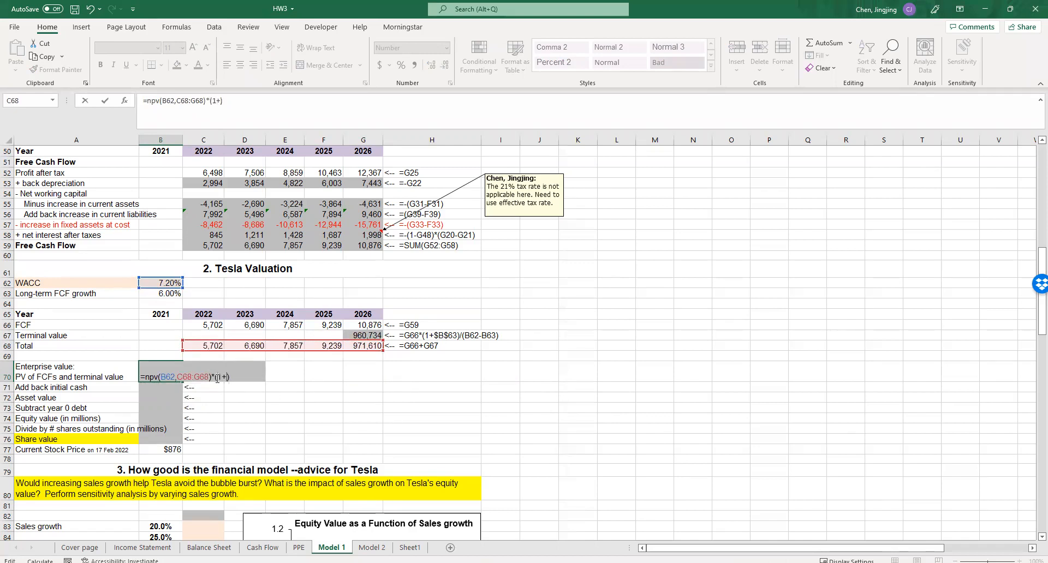
- Add the mid-year adjustment to the present value so B70 reads =NPV(B62,C68:G68)*(1+B62)^0.5
click(165, 283)
text(^0.5)
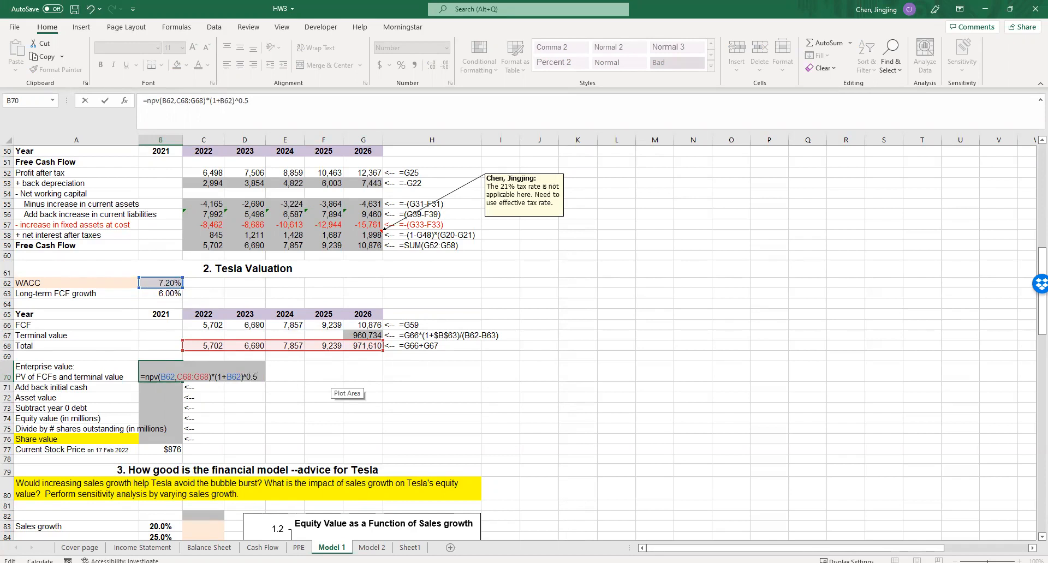
key(Return)
scroll(330, 383, down, 1)
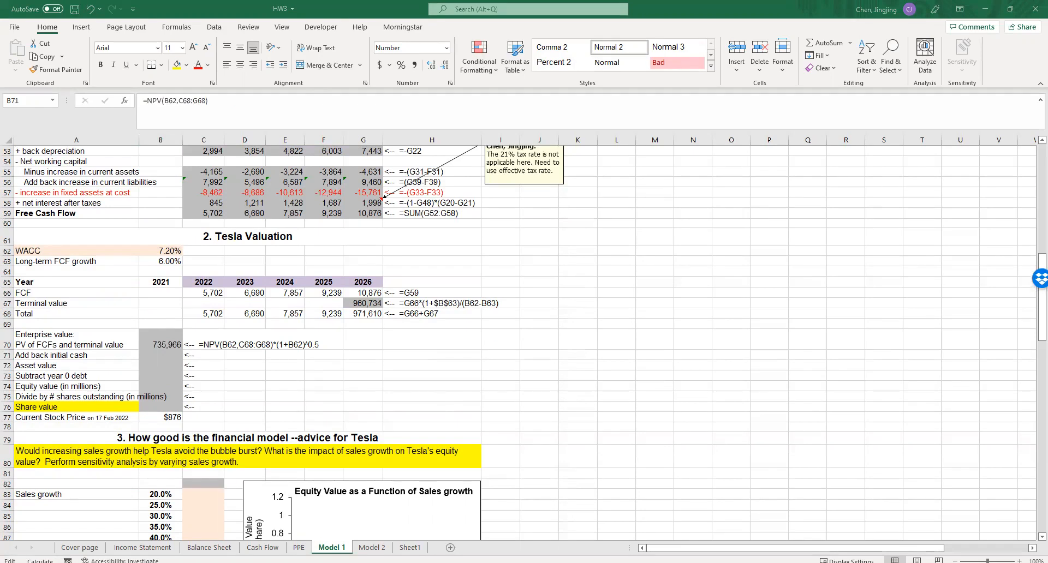
key(Escape)
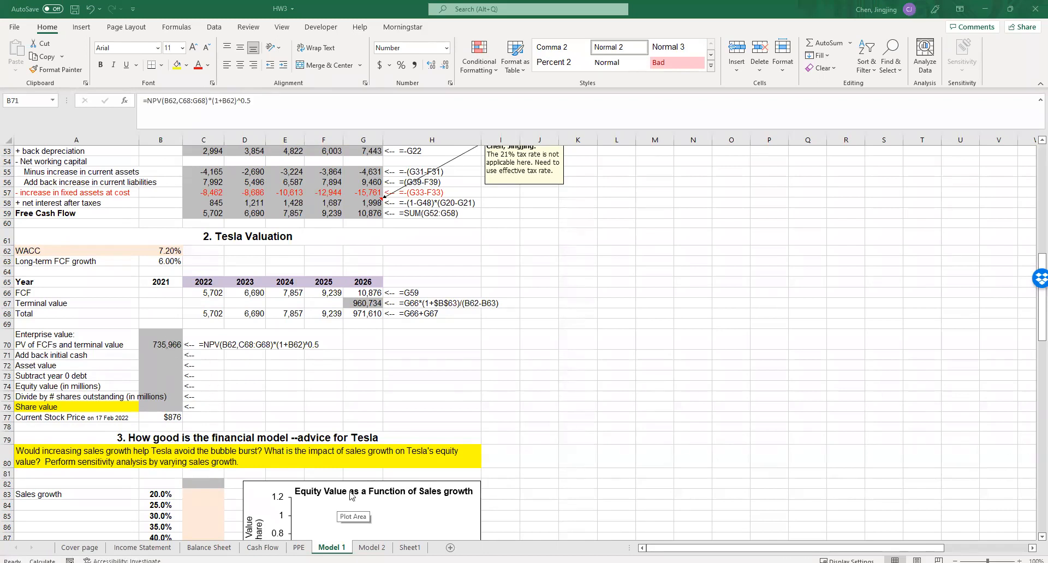
- Link the initial cash in B71 to the 2021 cash and marketable securities on the balance sheet, =B30
click(161, 356)
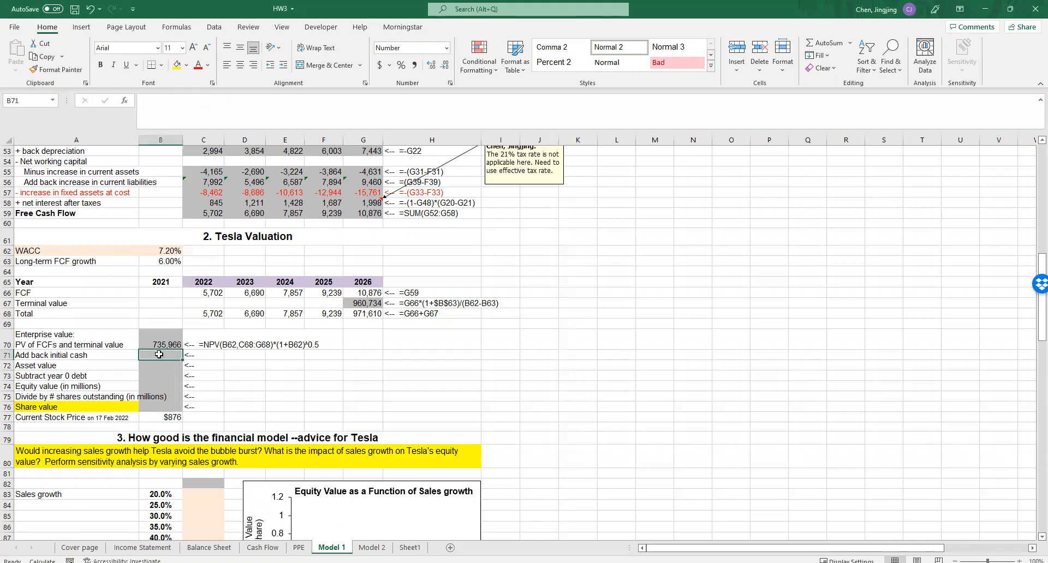
text(=)
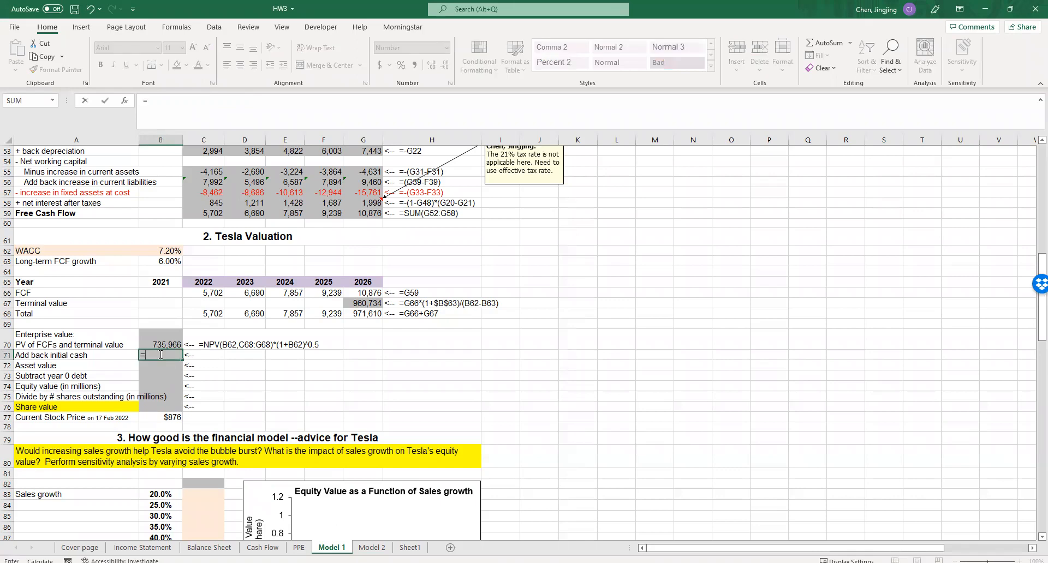
scroll(167, 366, up, 6)
scroll(167, 367, up, 6)
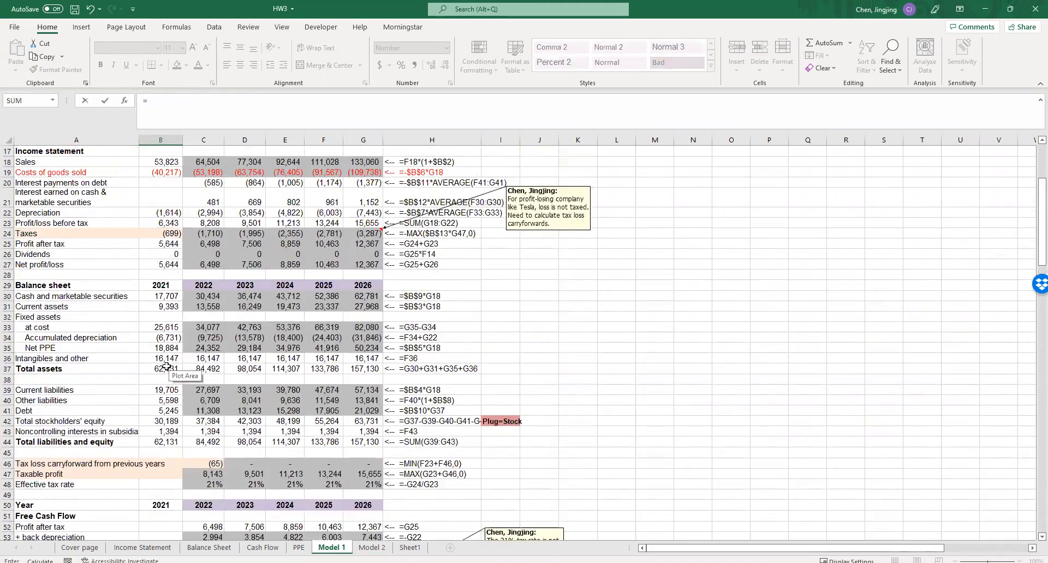
scroll(167, 366, down, 4)
scroll(167, 366, up, 4)
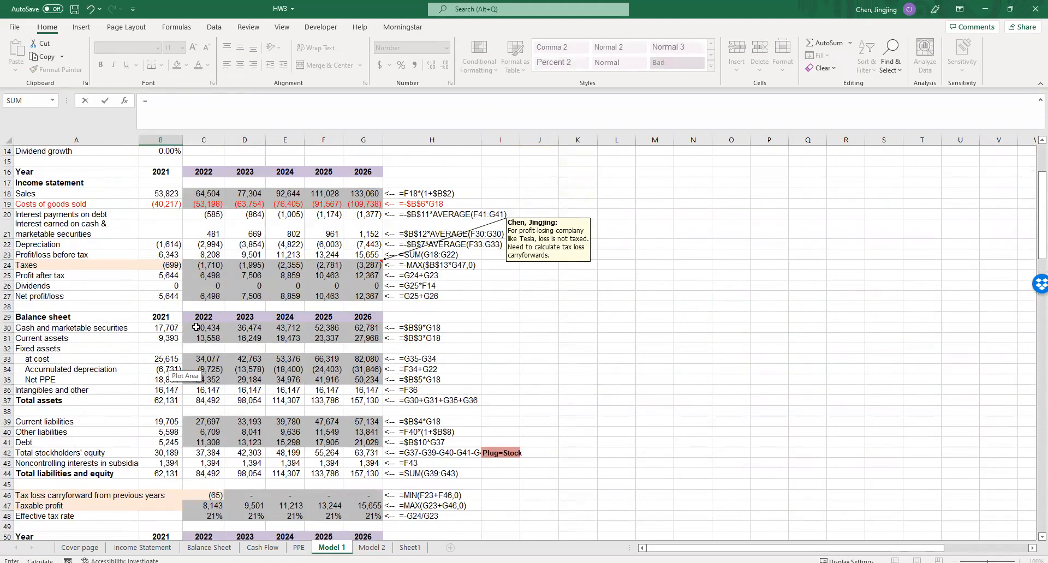
click(172, 329)
scroll(180, 382, down, 11)
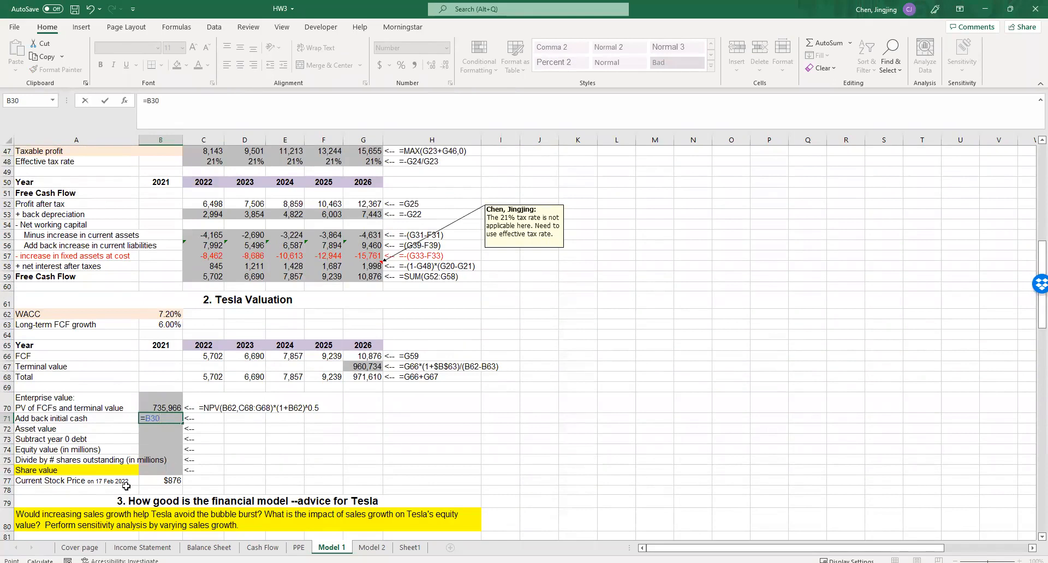
key(Return)
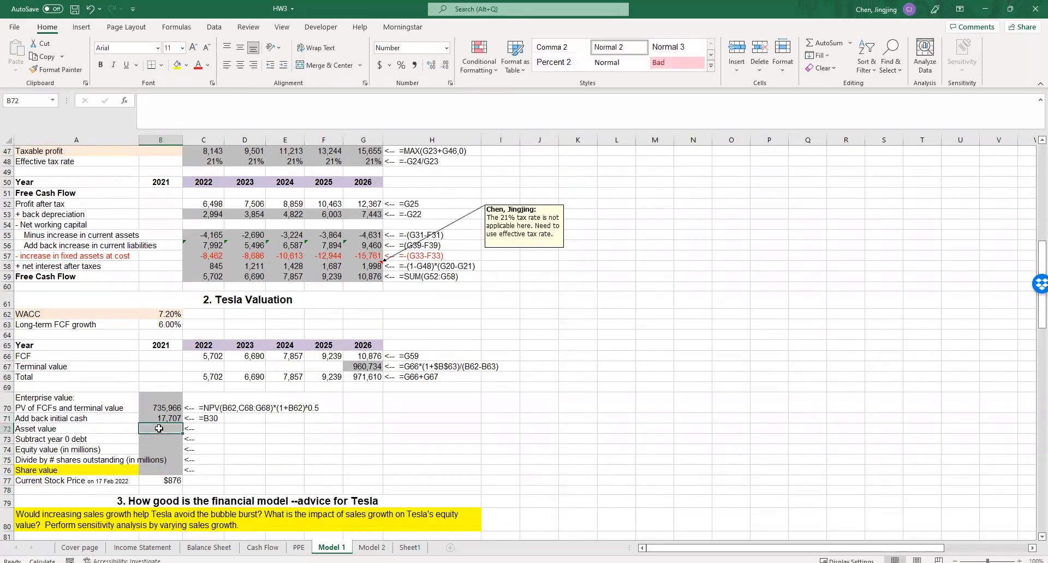
- Calculate the asset value in B72 as initial cash plus the PV of FCFs and terminal value, =B71+B70
text(=)
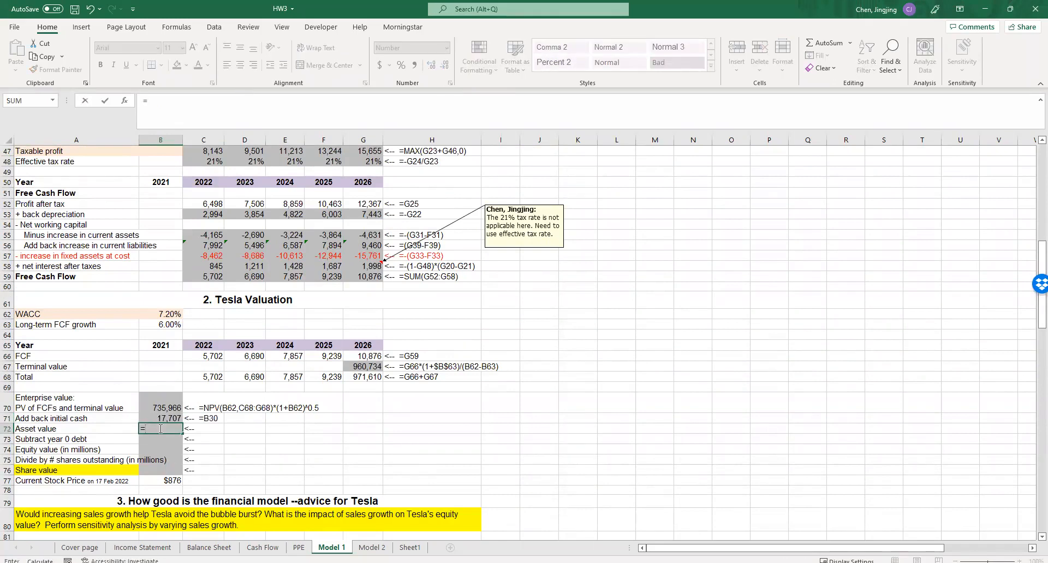
click(164, 419)
text(+)
click(166, 406)
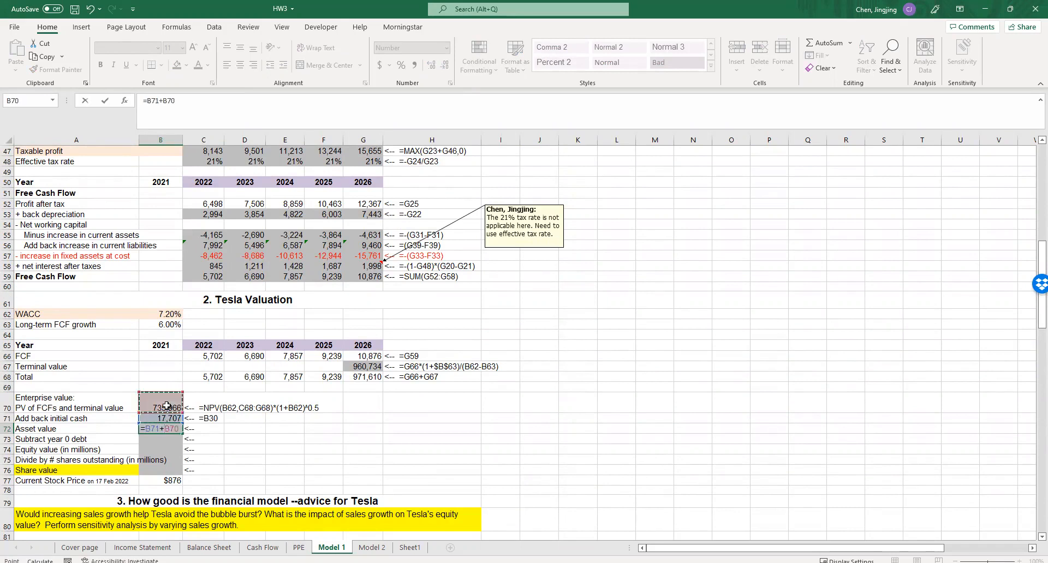
key(Return)
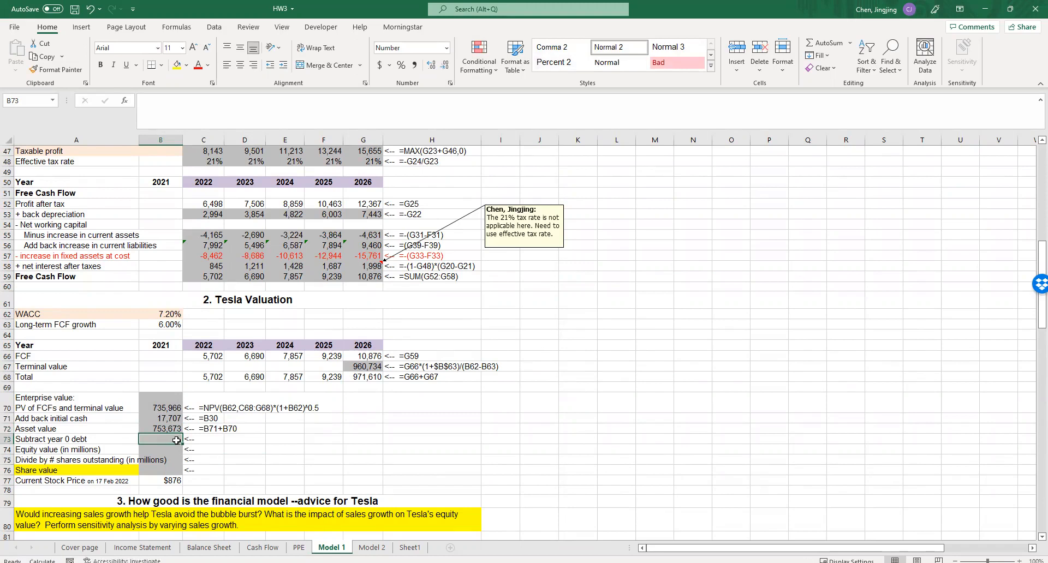
- Sum the 2021 other liabilities and debt from the balance sheet in B73 as year 0 debt, =SUM(B40:B41)
text(=)
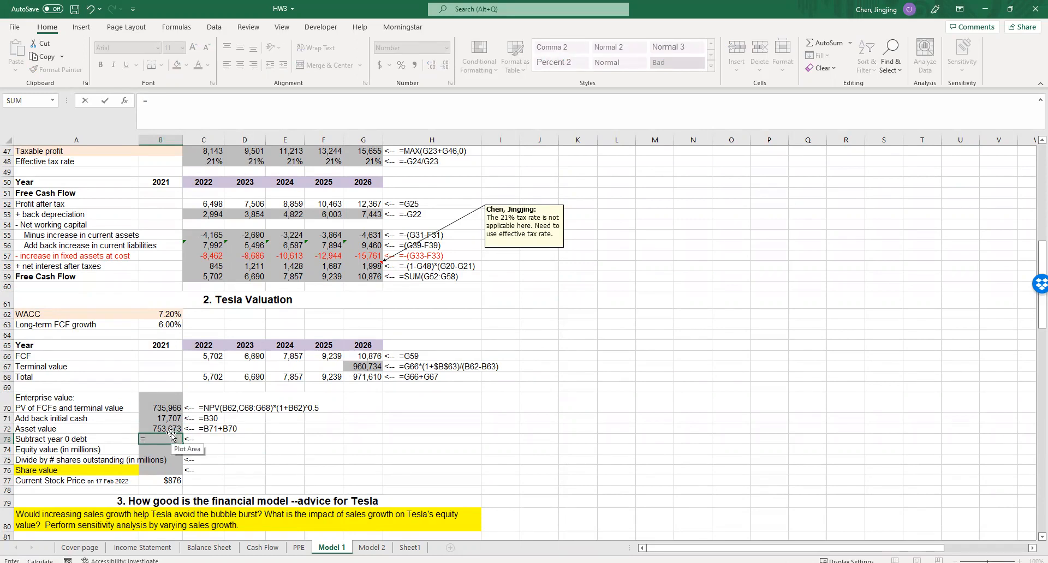
text(sum()
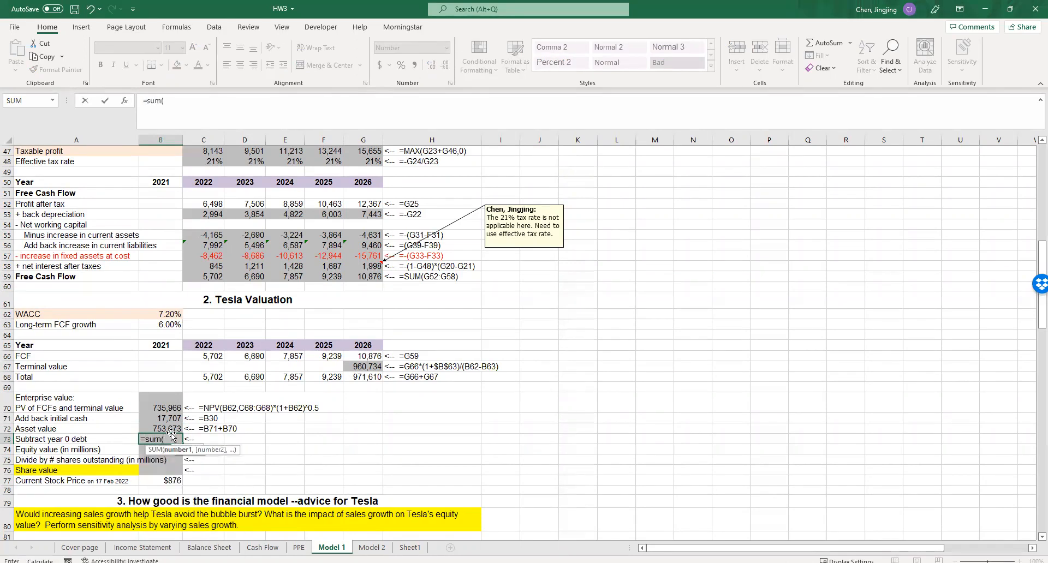
scroll(173, 437, up, 5)
scroll(94, 274, up, 1)
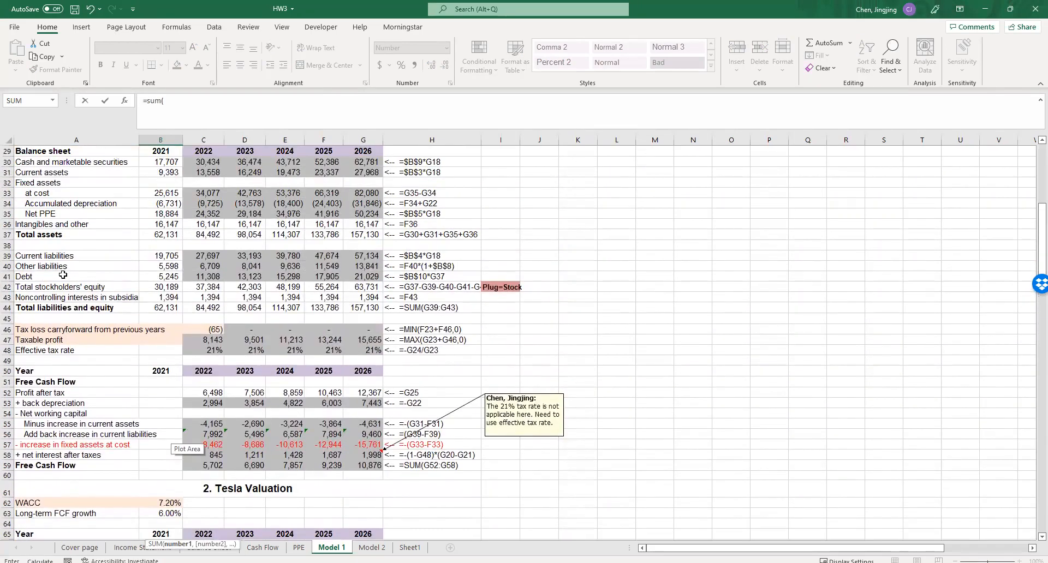
drag(166, 265, 166, 277)
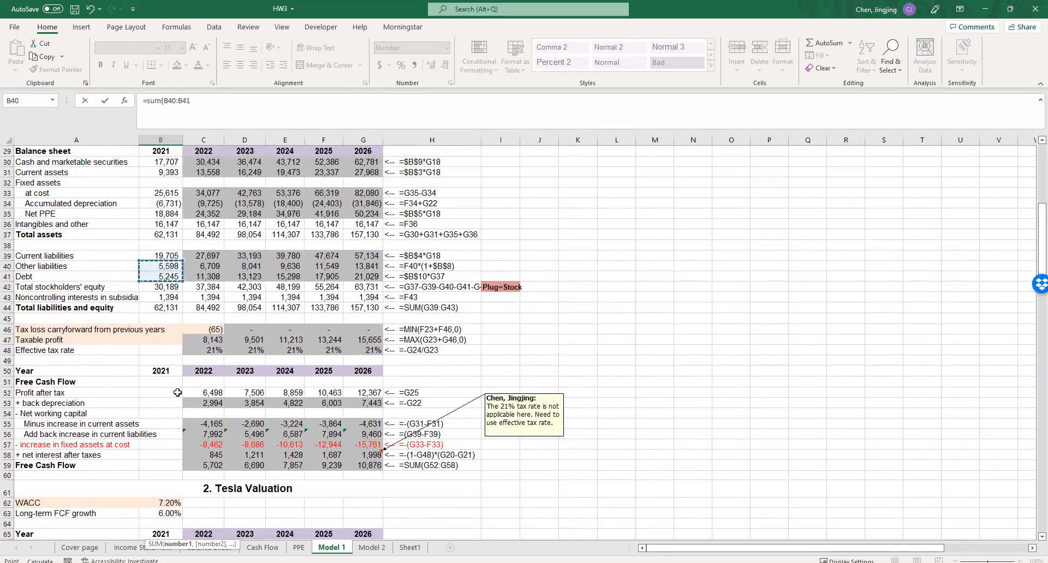
scroll(178, 392, down, 7)
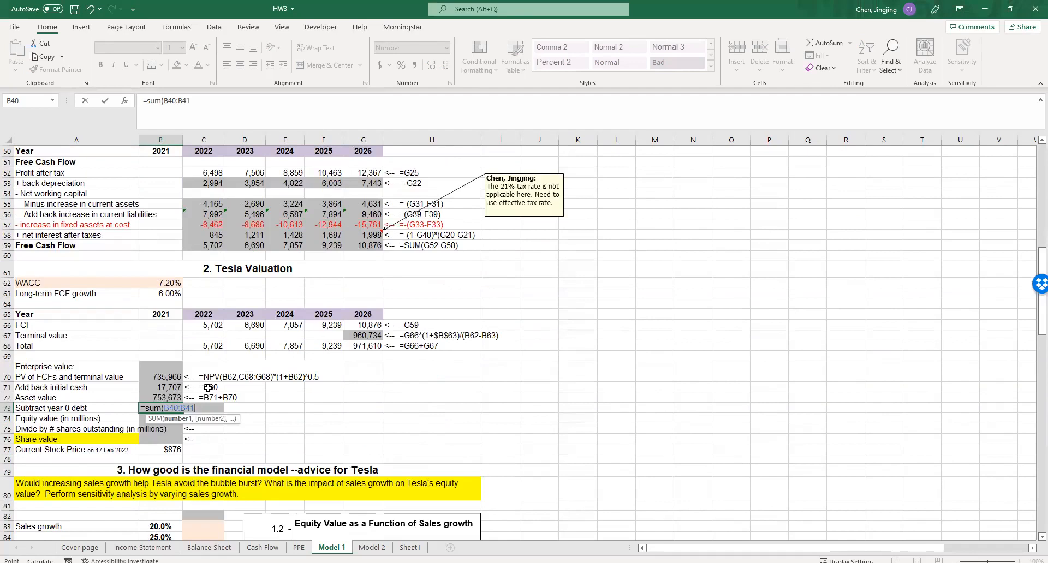
key(Return)
text(=)
click(168, 407)
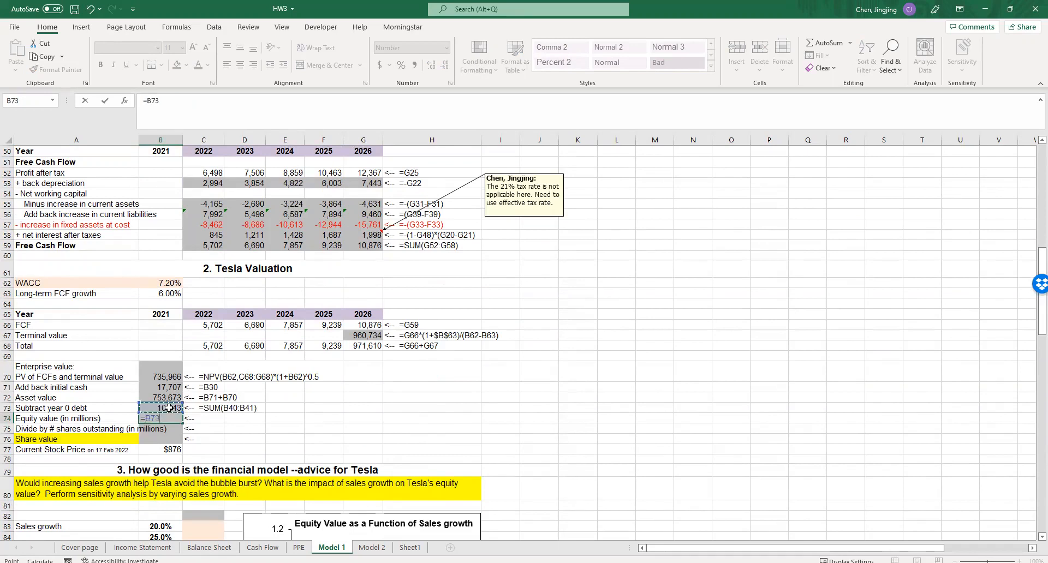
key(Escape)
- Negate the year 0 debt formula in B73 so it reads =-SUM(B40:B41)
double_click(146, 409)
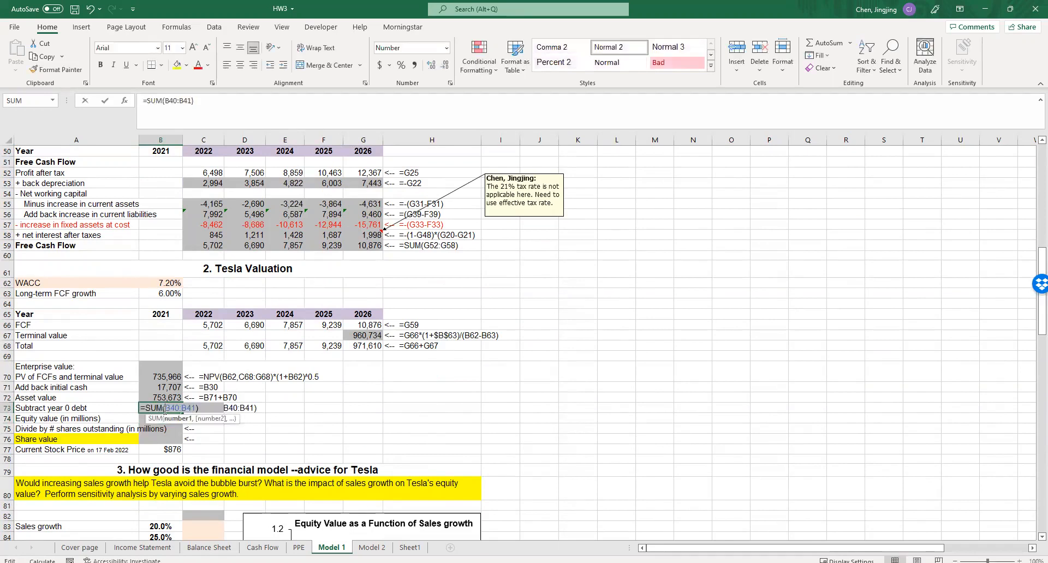
text(-)
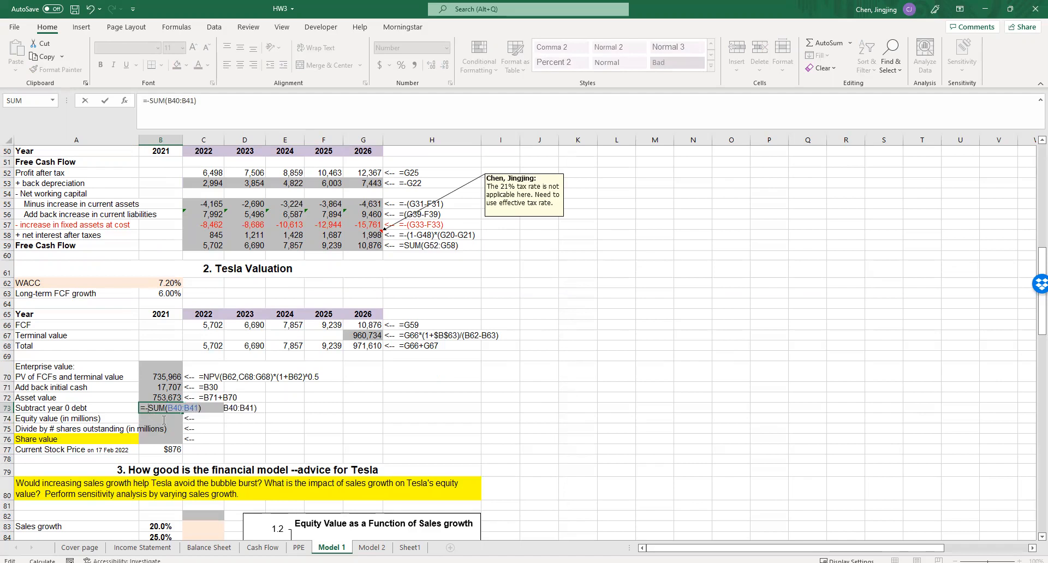
key(Return)
- Calculate the equity value in B74 as asset value plus the negative debt, =B72+B73
text(=)
click(167, 399)
text(+)
click(167, 408)
key(Return)
click(229, 446)
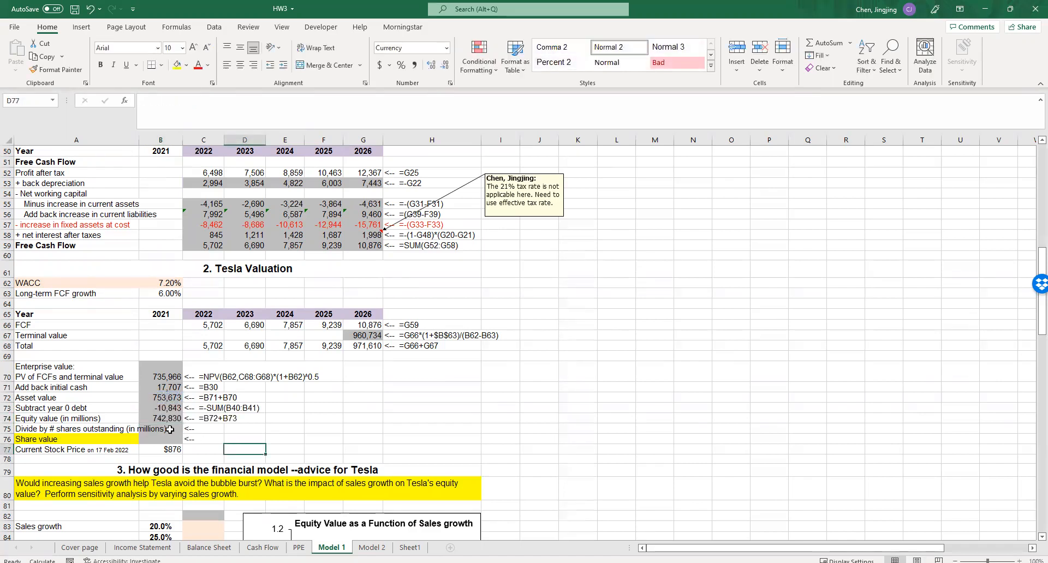
- Enter 986 in B75 as the number of shares outstanding in millions
click(174, 433)
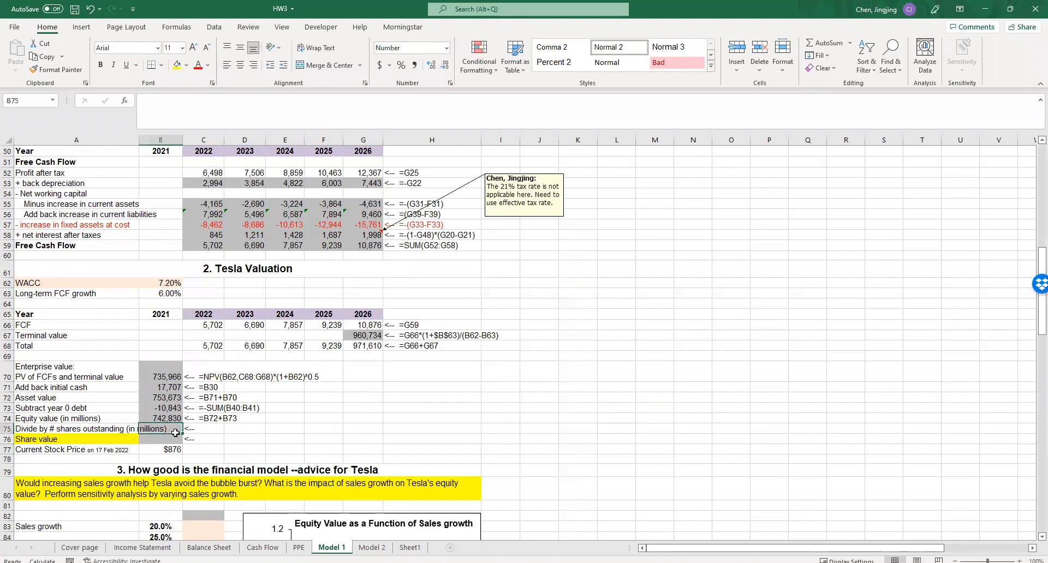
text(986)
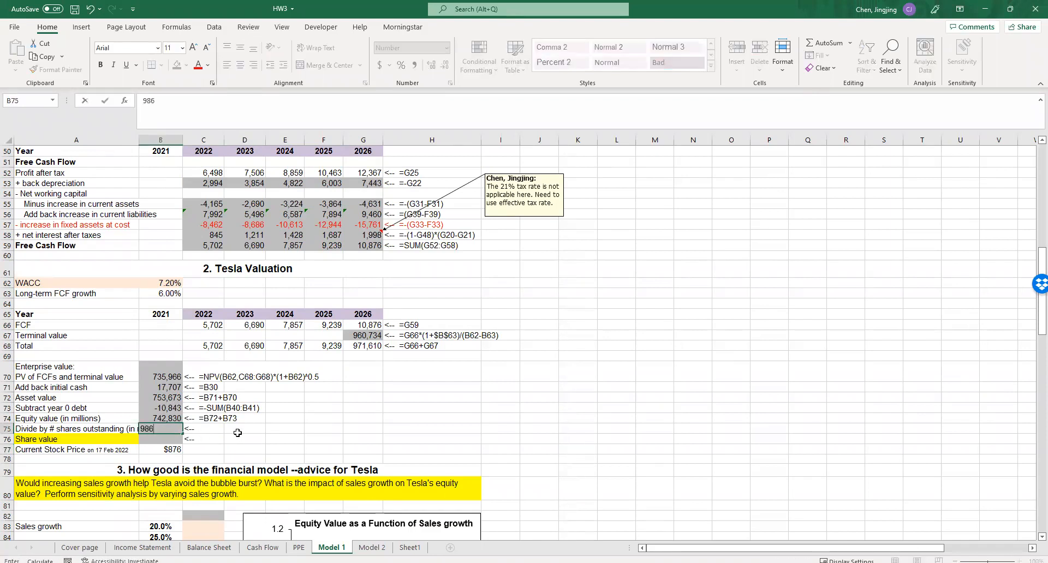
click(237, 433)
click(225, 447)
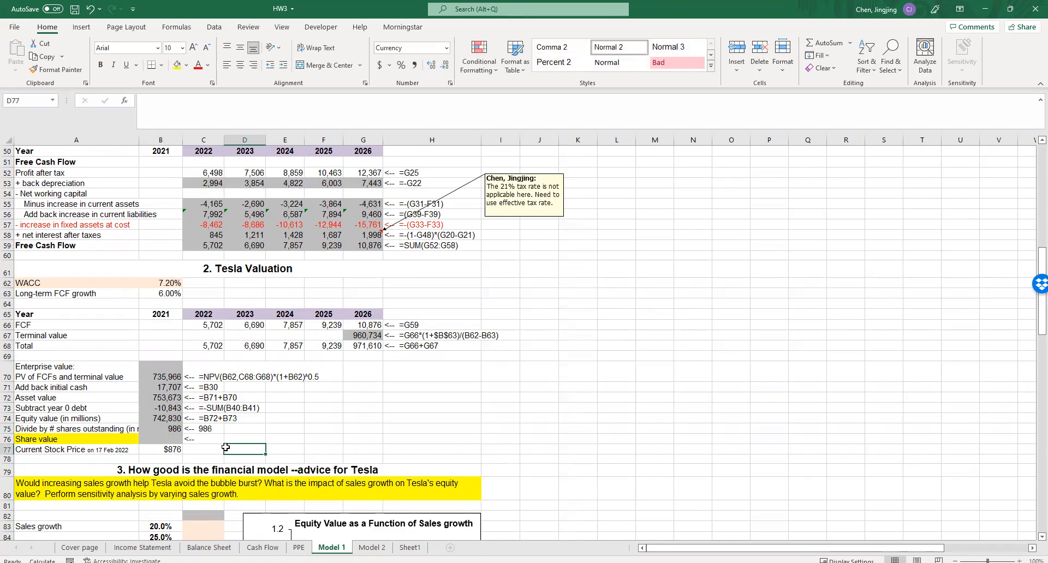
- Calculate the share value in B76 as equity value divided by shares outstanding, =B74/B75
click(169, 439)
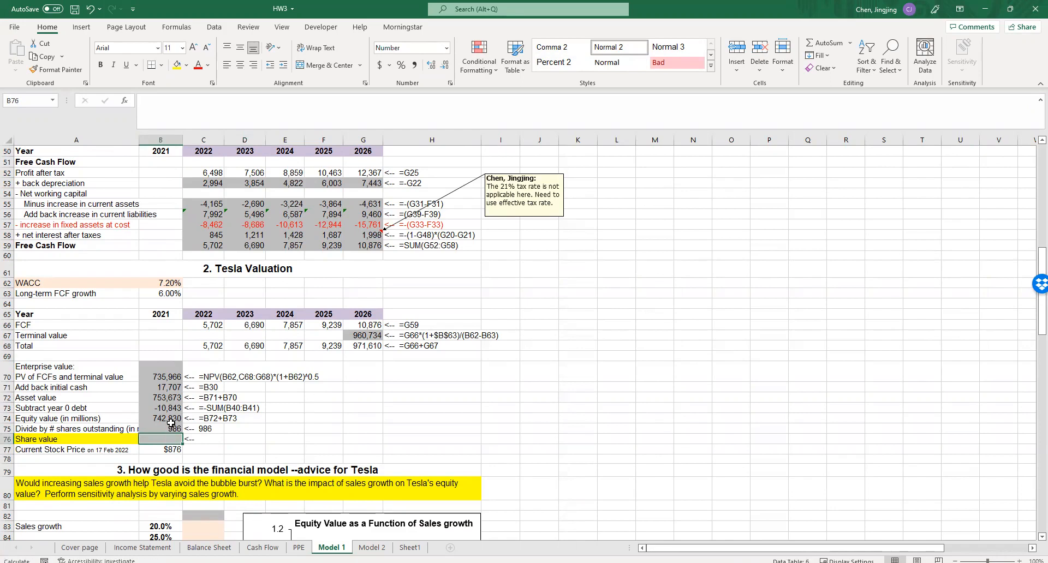
text(=)
click(170, 418)
text(/)
click(172, 428)
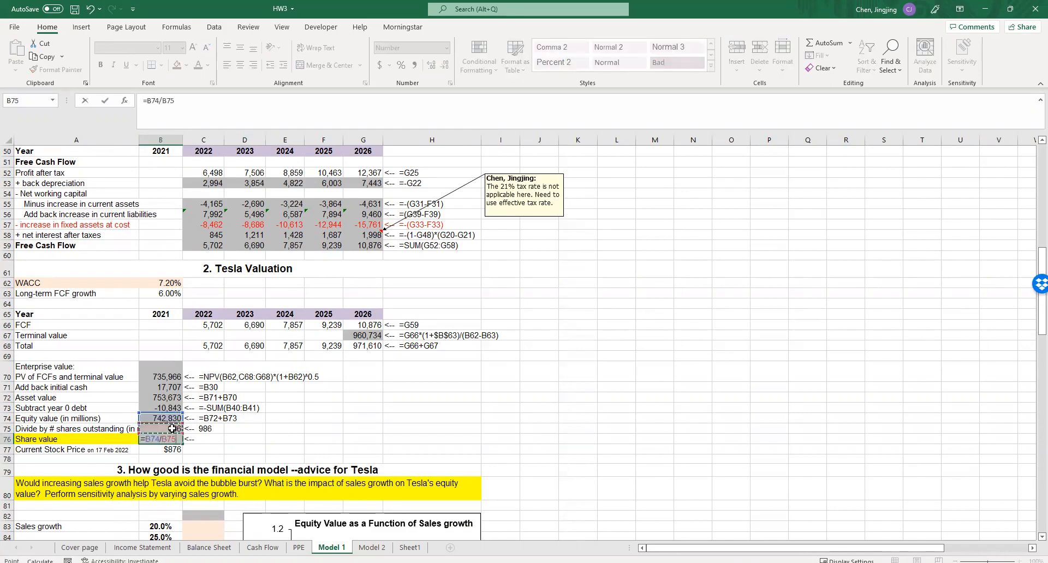
text(*)
click(316, 440)
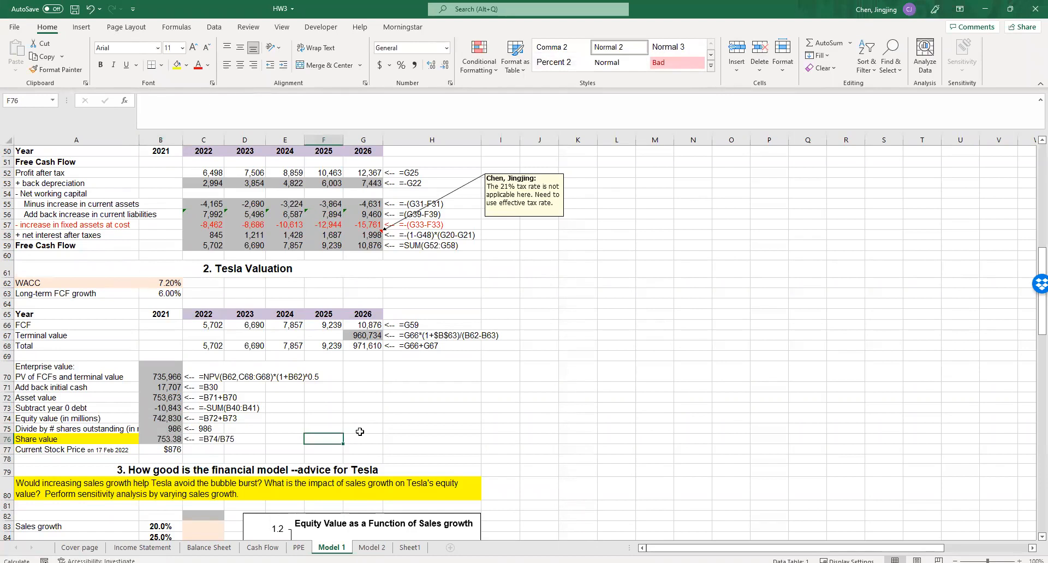
- Link C82, the header cell of the sales growth sensitivity table, to the share value, =B76
scroll(359, 431, down, 3)
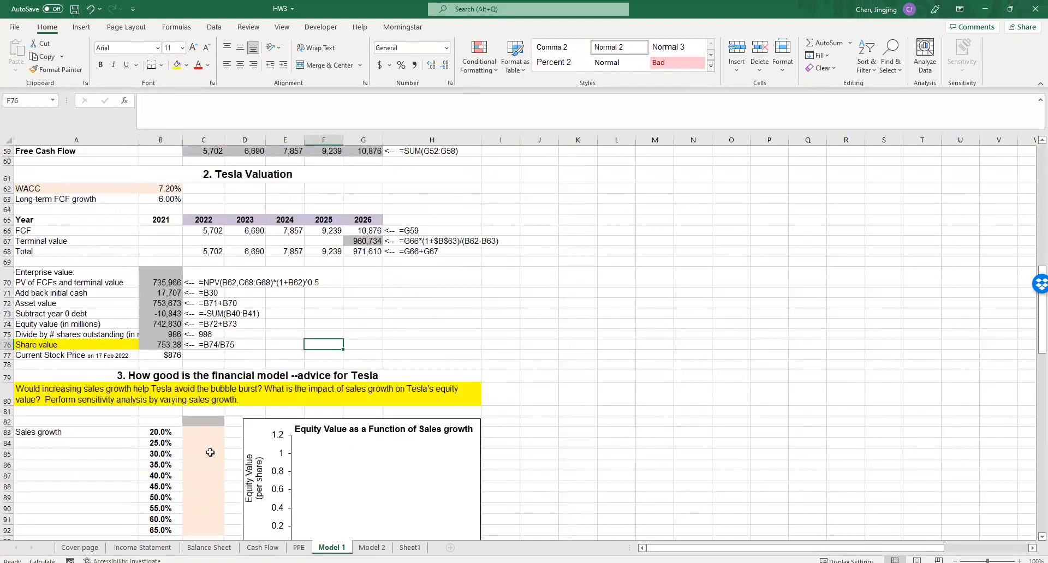
click(192, 424)
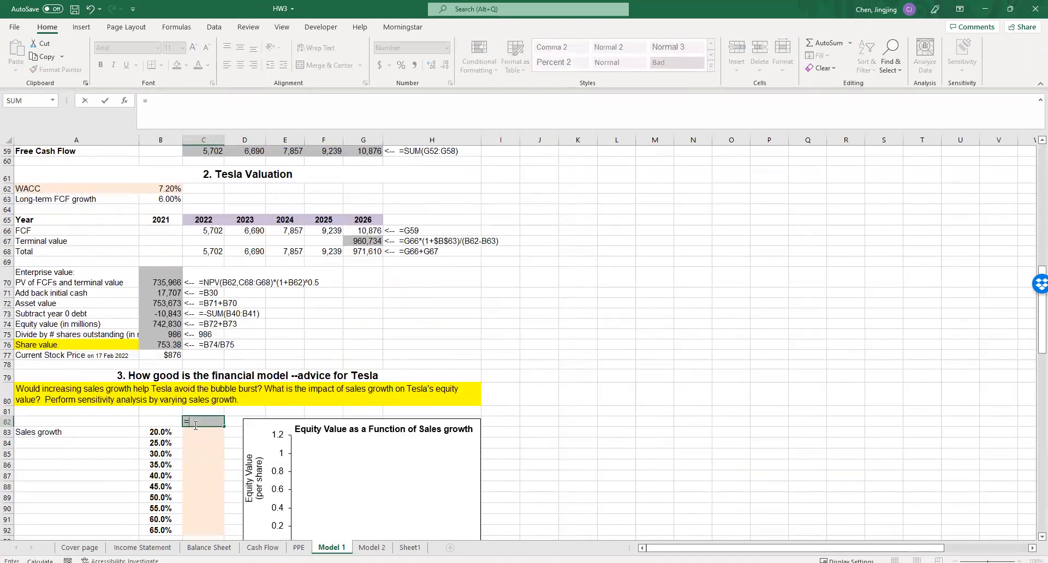
scroll(194, 425, down, 2)
text(=)
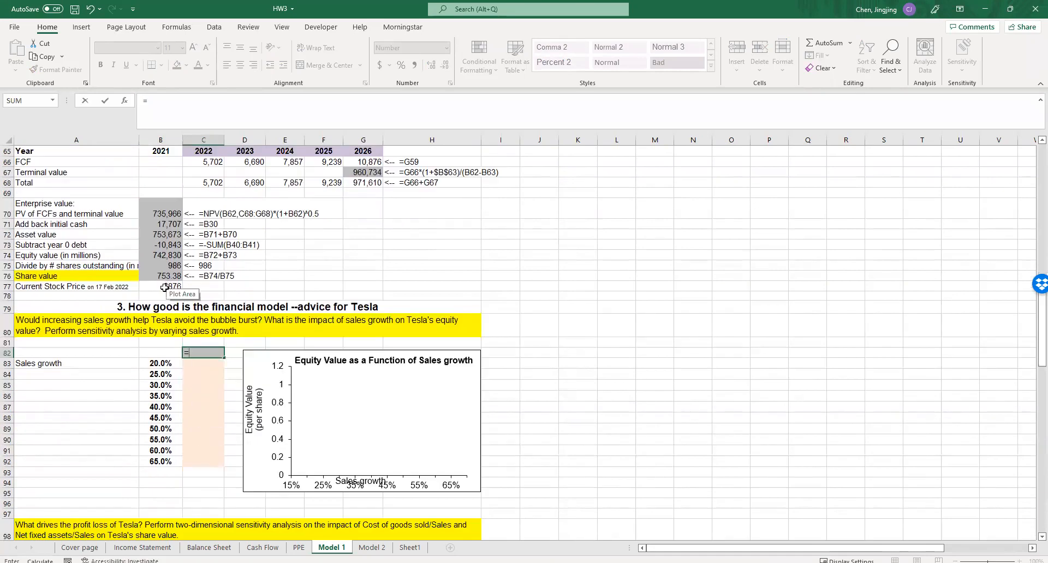
click(166, 275)
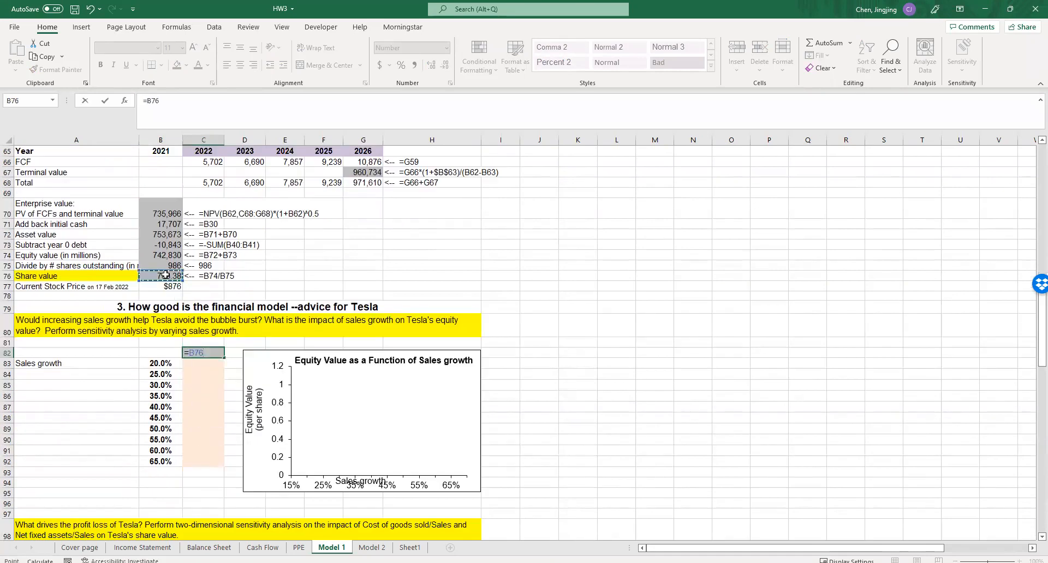
key(Return)
- Create a one-variable data table over B82:C92 with the sales growth assumption B2 as the column input cell
click(131, 363)
drag(159, 353, 221, 464)
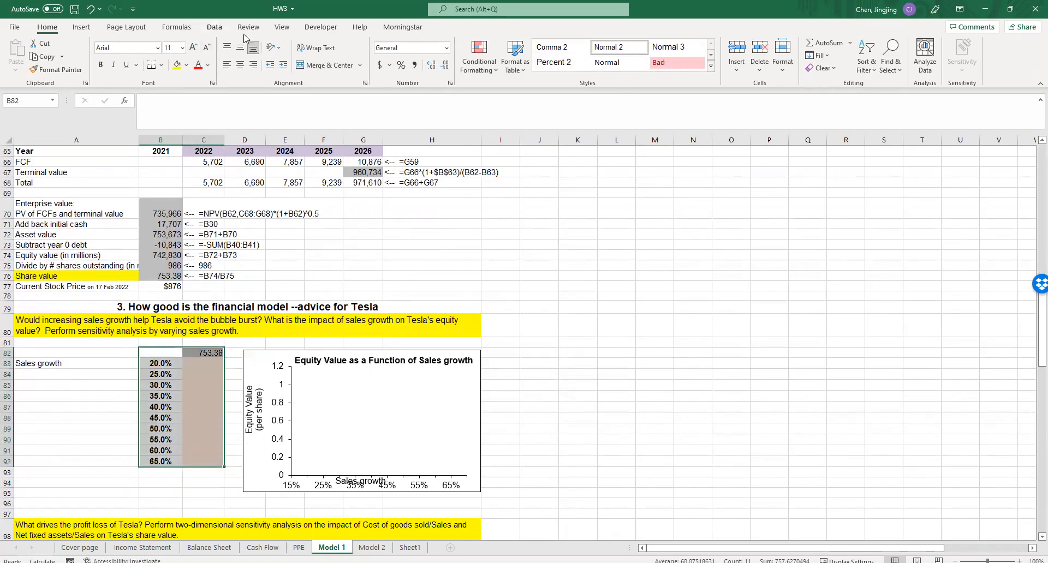
click(214, 27)
click(792, 57)
click(808, 115)
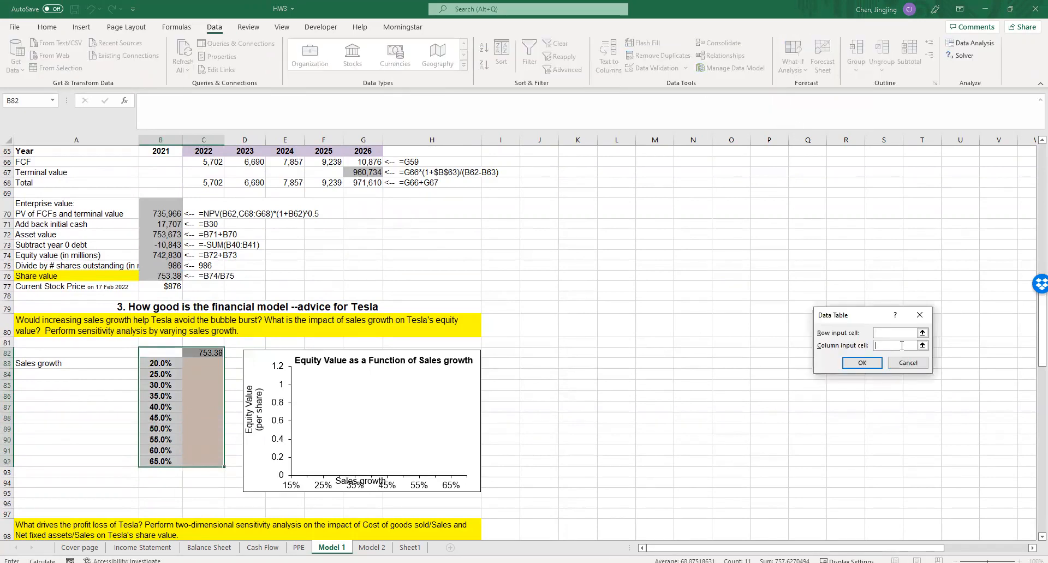
click(922, 345)
scroll(753, 334, up, 20)
click(163, 169)
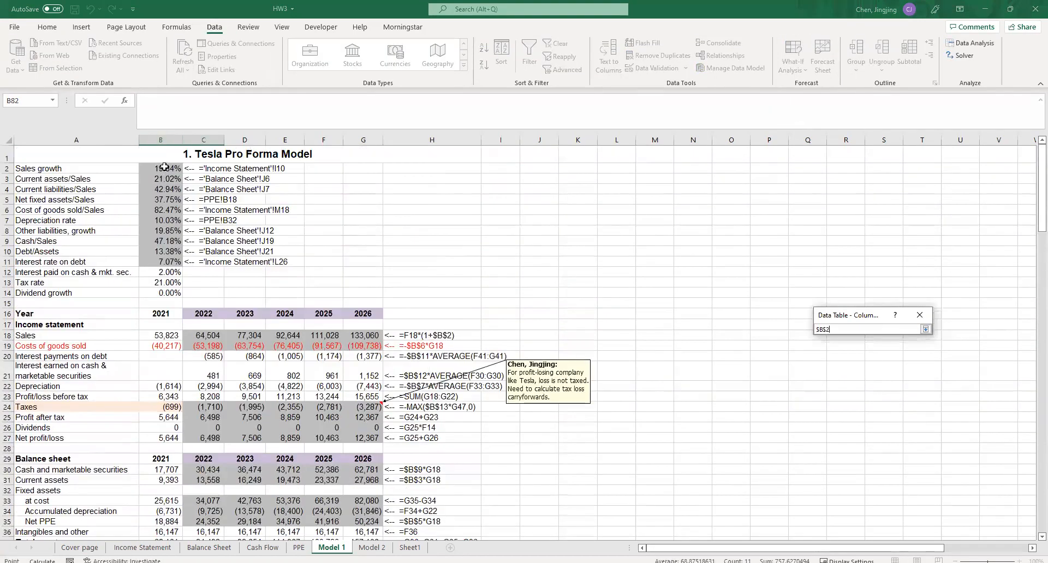
click(926, 329)
click(869, 363)
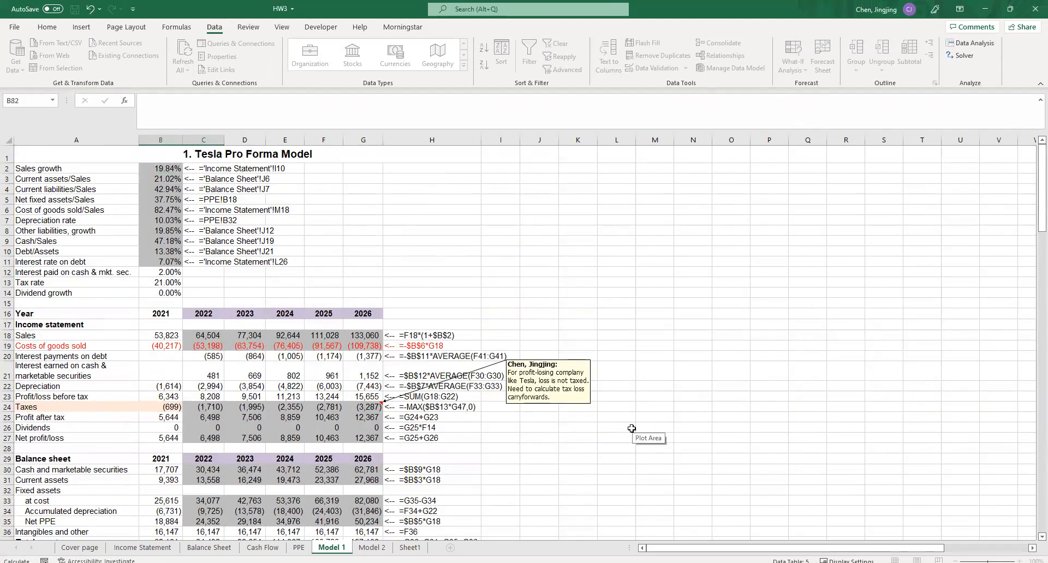
scroll(631, 428, down, 20)
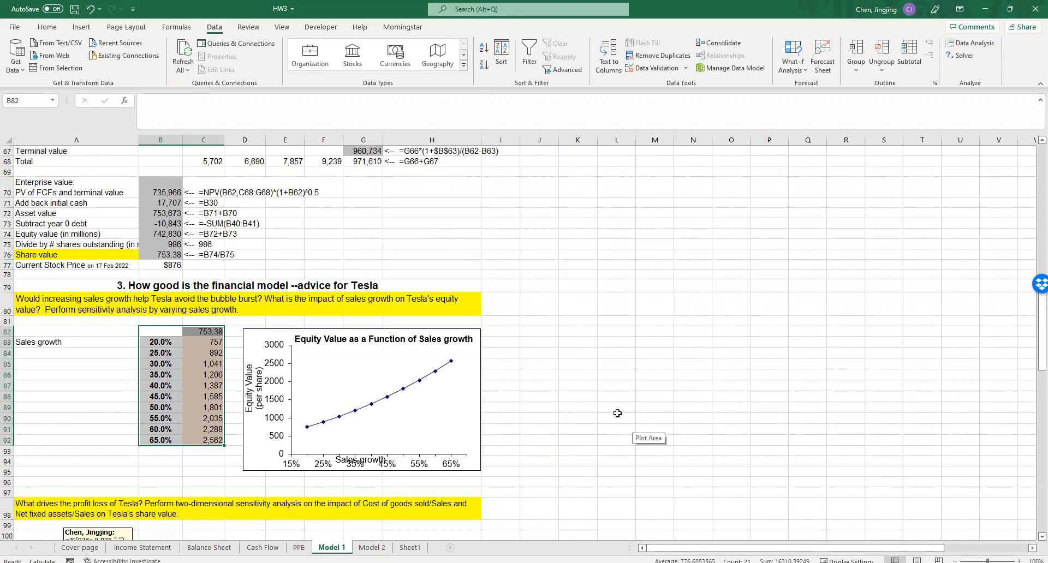
click(617, 414)
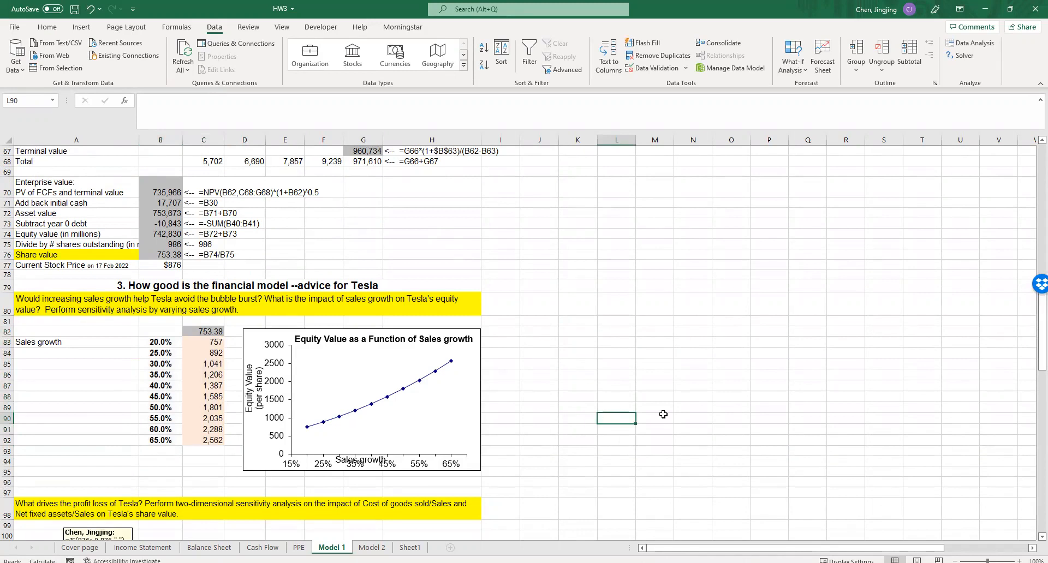
- Change the sensitivity chart's title to "Share Value as a Function of Sales growth"
click(319, 340)
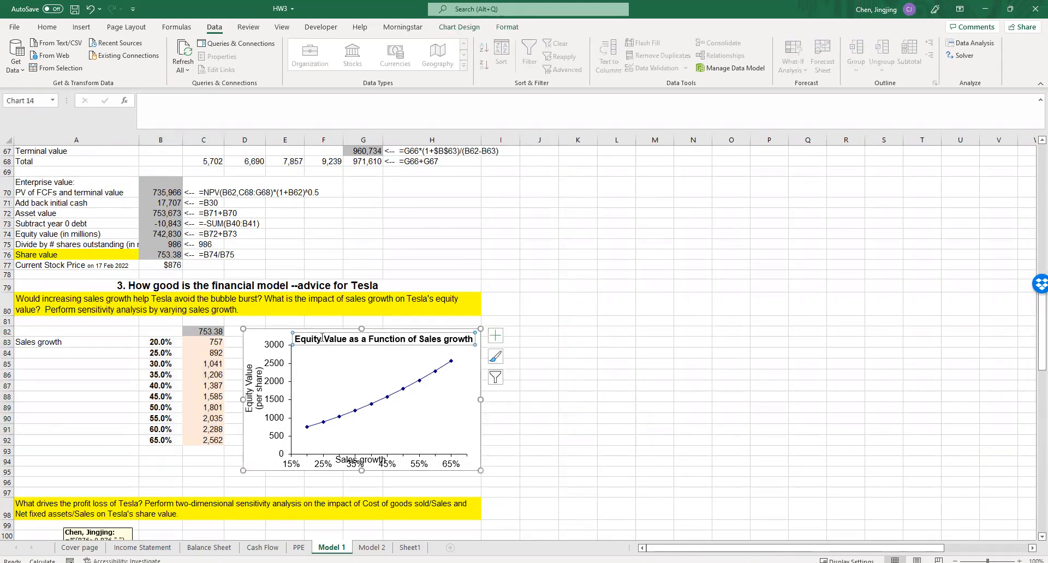
double_click(319, 339)
text(S)
key(Caps_Lock)
text(hare)
- Change the chart's vertical axis title to "Share Value", removing the "(per share)" line
double_click(249, 389)
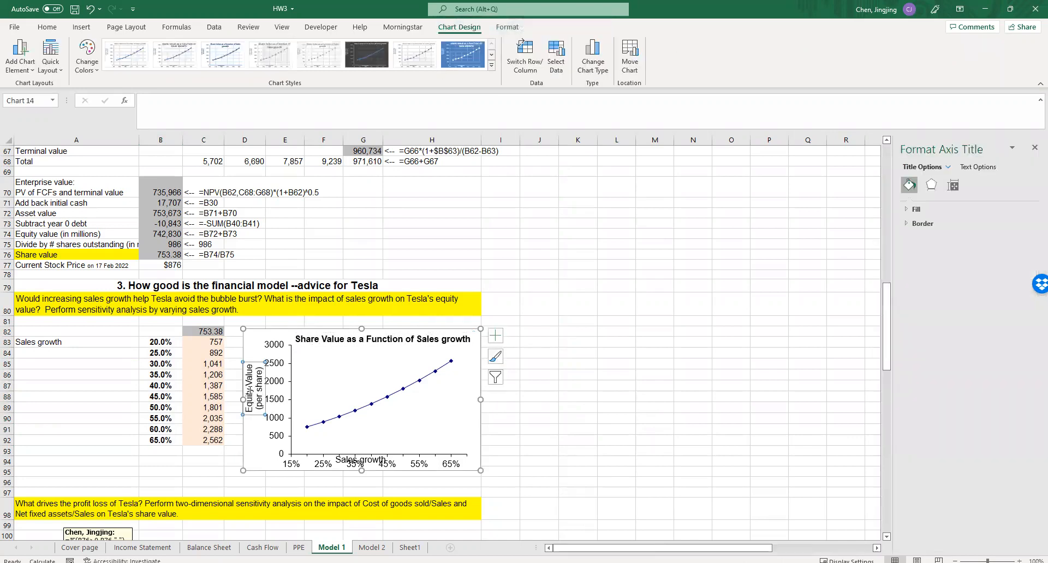
double_click(250, 388)
key(Caps_Lock)
text(S)
key(Caps_Lock)
text(hare)
drag(259, 367, 259, 409)
key(BackSpace)
click(560, 426)
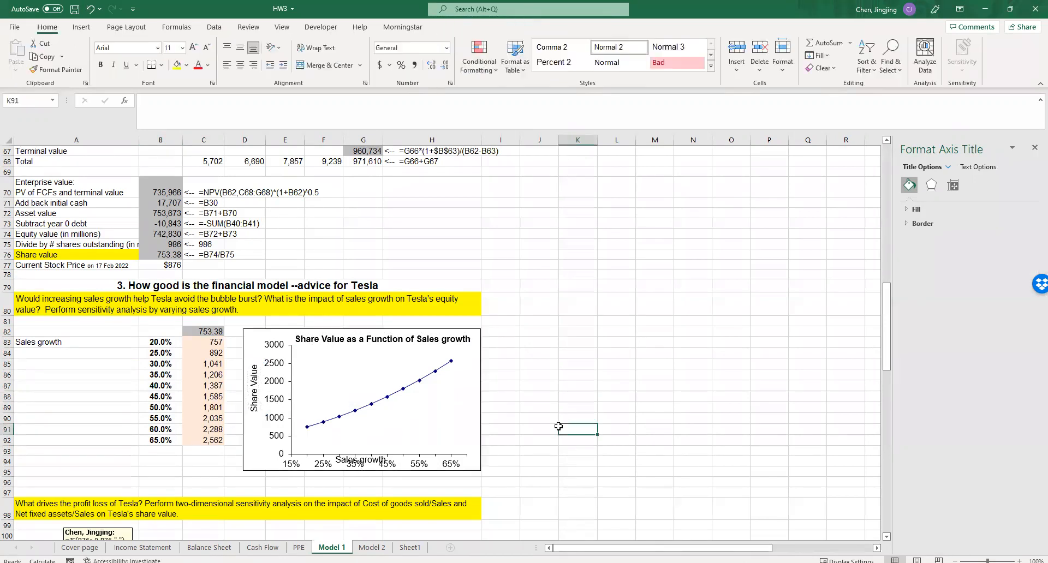
- Shrink the chart's plot area slightly from below so the horizontal axis labels clear the "Sales growth" title
click(463, 451)
drag(379, 446, 379, 441)
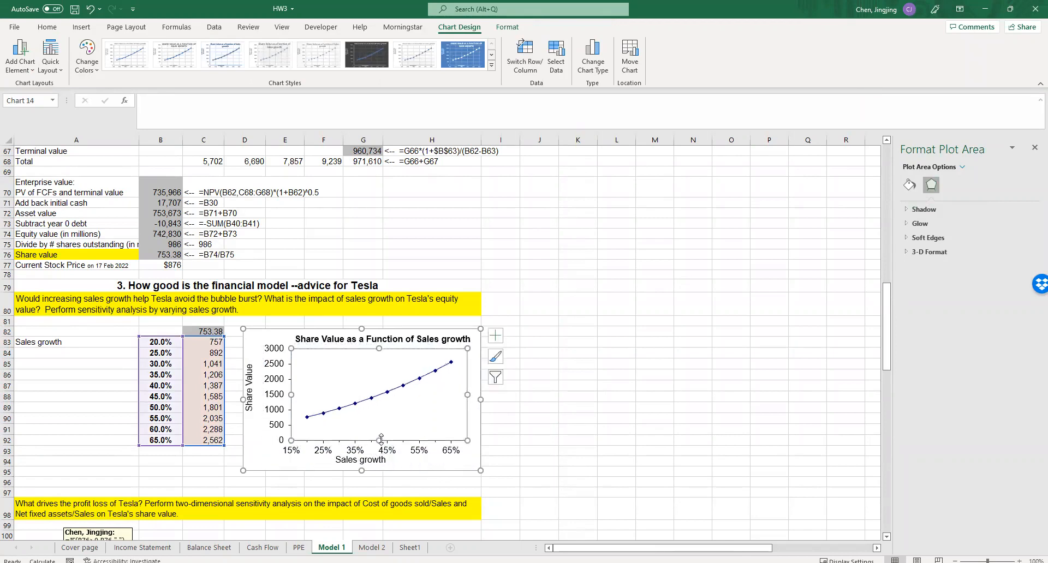
click(534, 438)
click(607, 443)
- Copy the formula from the note on B102 into that cell, =IF(B76>0,B76,"-")
scroll(609, 441, down, 6)
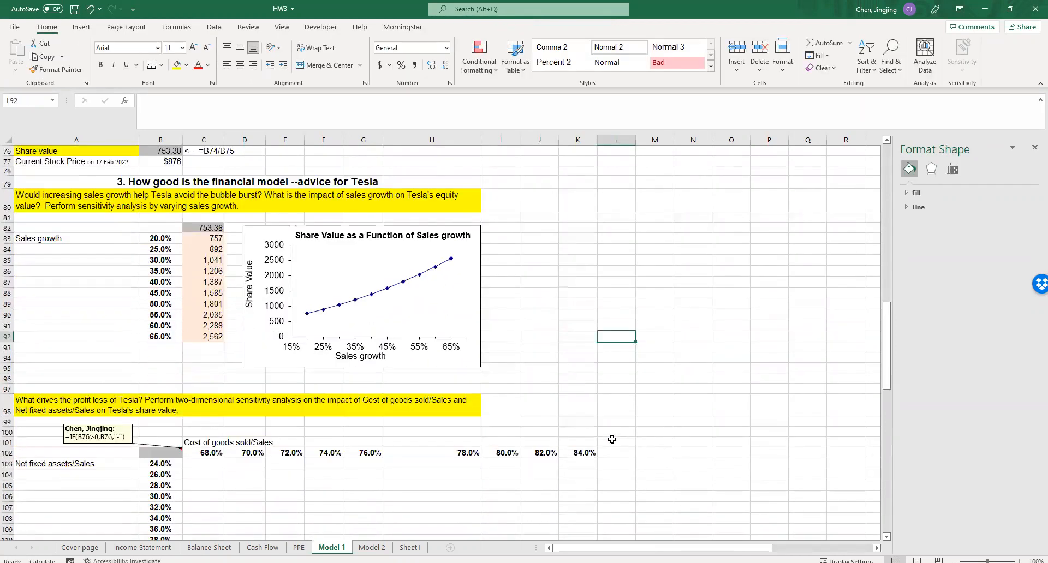
click(161, 343)
click(117, 328)
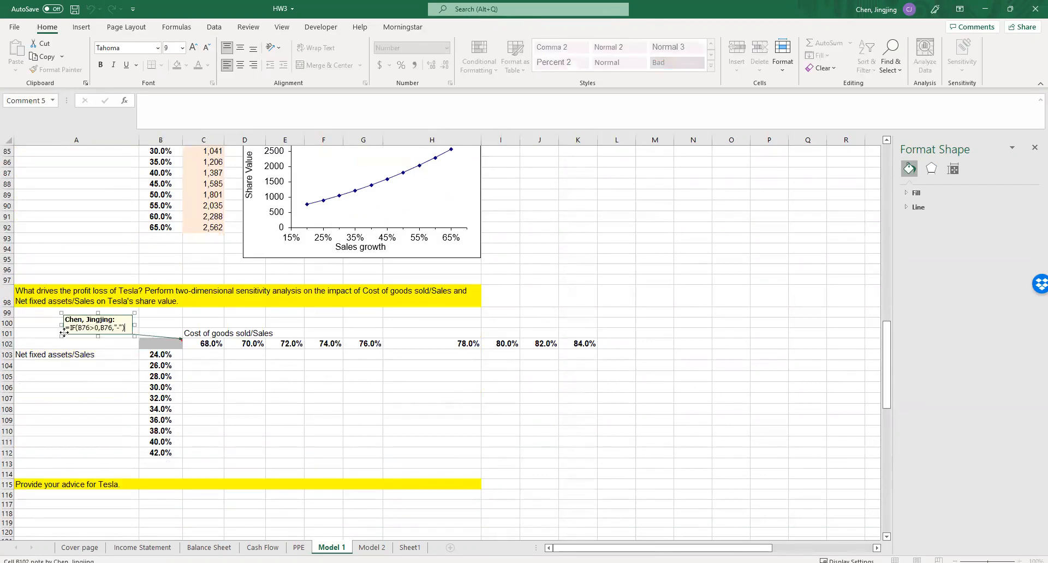
drag(123, 327, 66, 327)
key(ctrl+c)
click(155, 344)
key(ctrl+v)
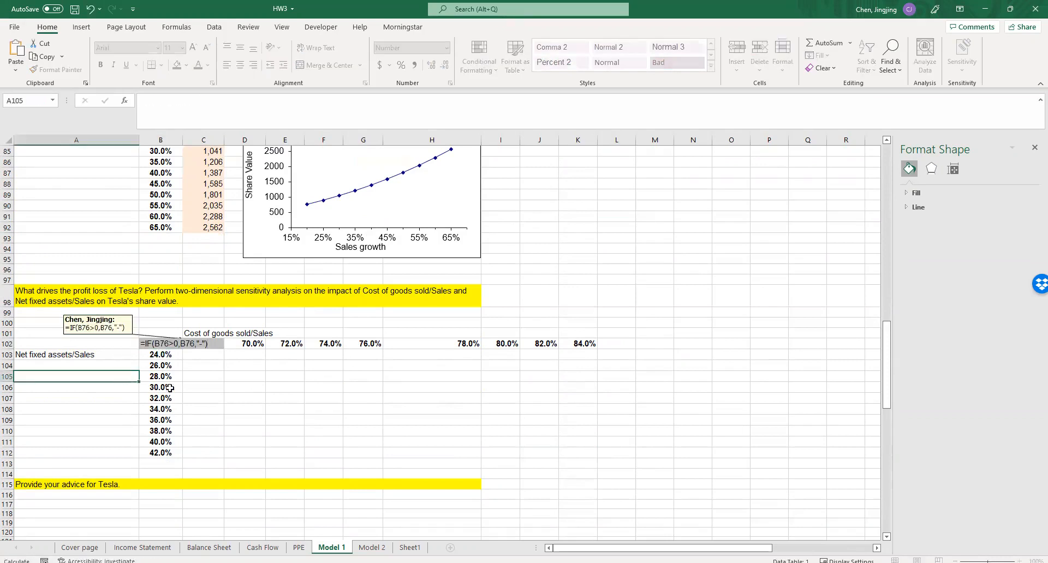
click(285, 399)
- Open the what-if Data Table settings for the two-way sensitivity grid B102:K112 in Model 1
click(167, 342)
scroll(167, 342, up, 9)
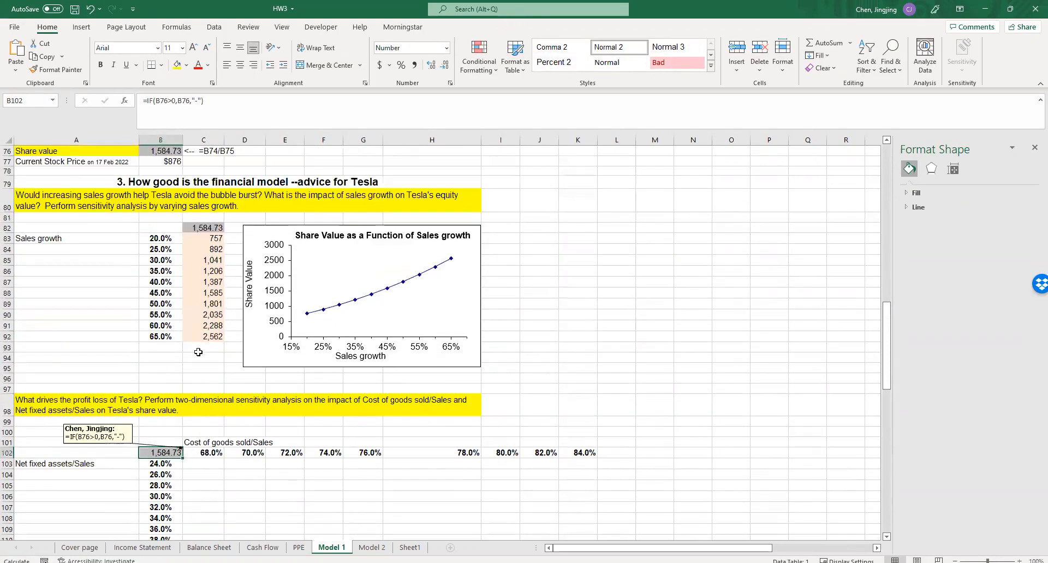
scroll(210, 352, down, 6)
scroll(210, 352, down, 2)
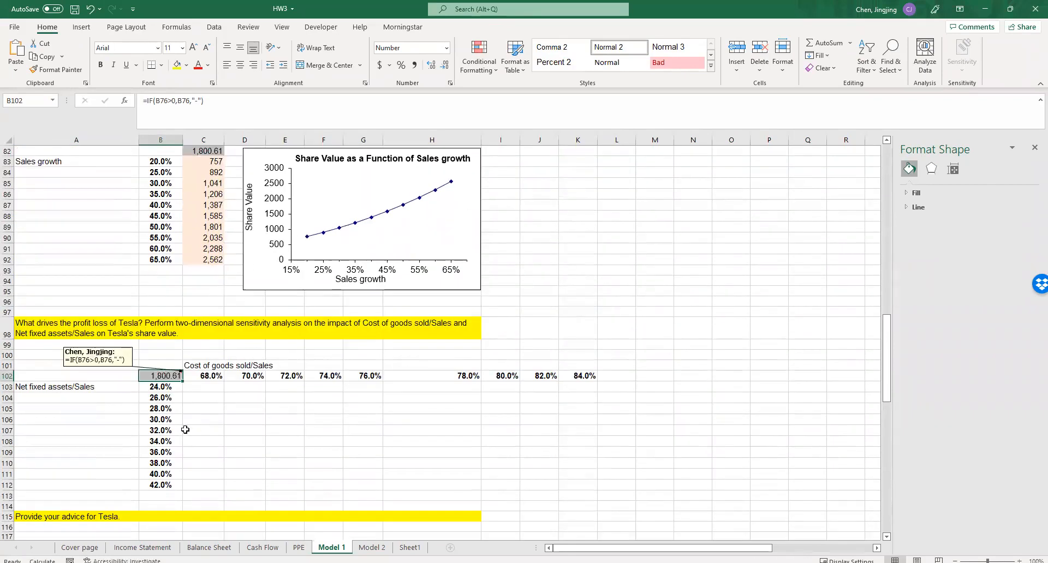
drag(387, 512, 579, 484)
click(214, 26)
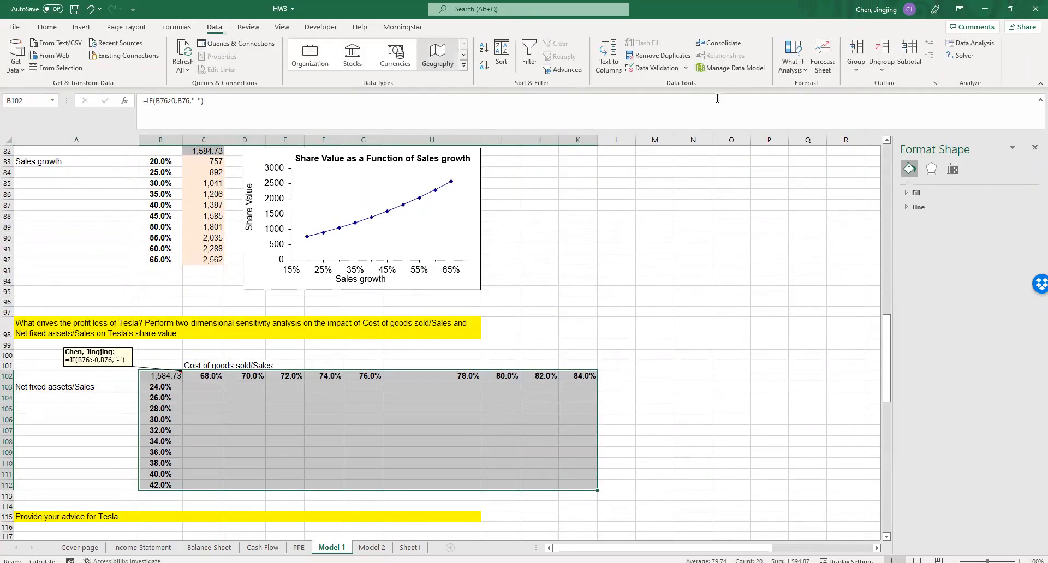
click(792, 60)
click(805, 112)
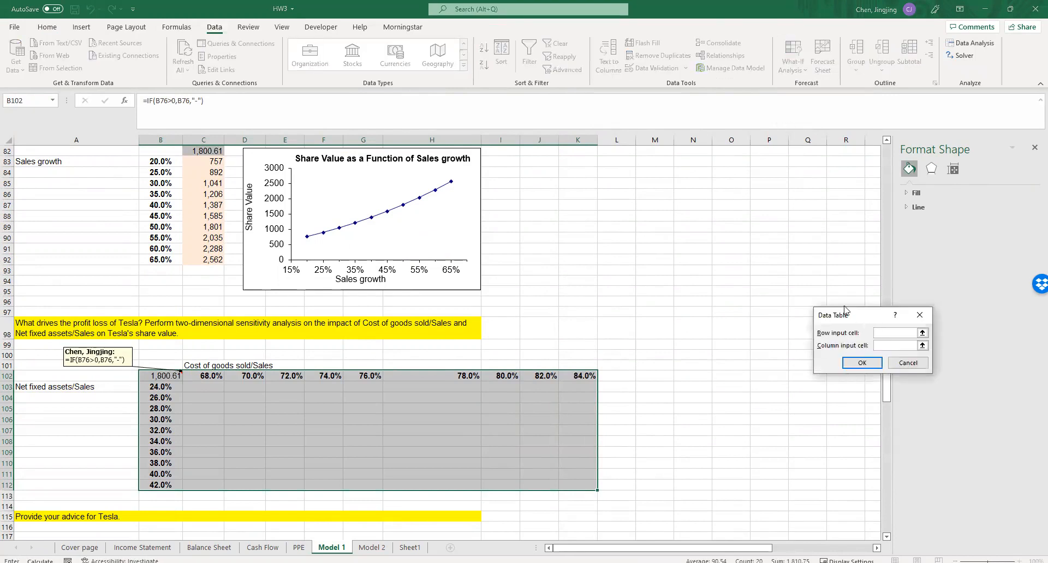
- Create the two-way data table with Cost of goods sold/Sales (B6) as row input and Net fixed assets/Sales (B5) as column input
drag(844, 309, 552, 233)
click(609, 269)
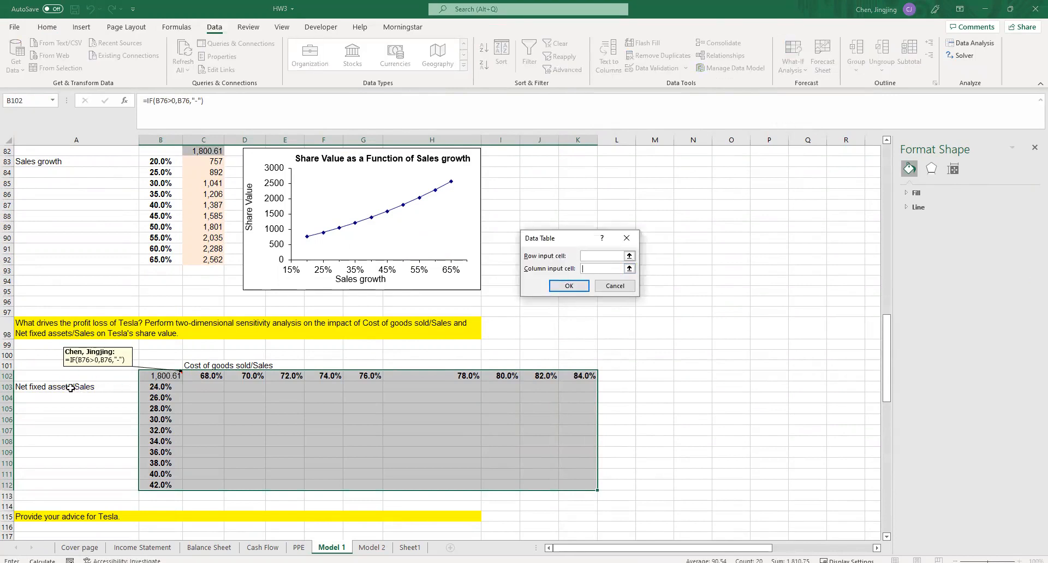
scroll(71, 388, up, 20)
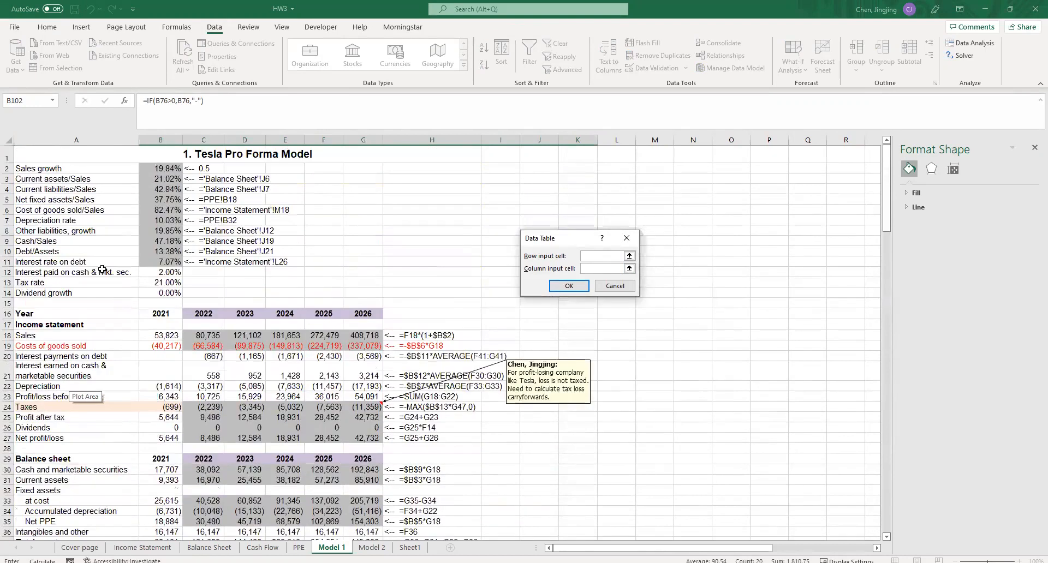
click(164, 199)
click(609, 260)
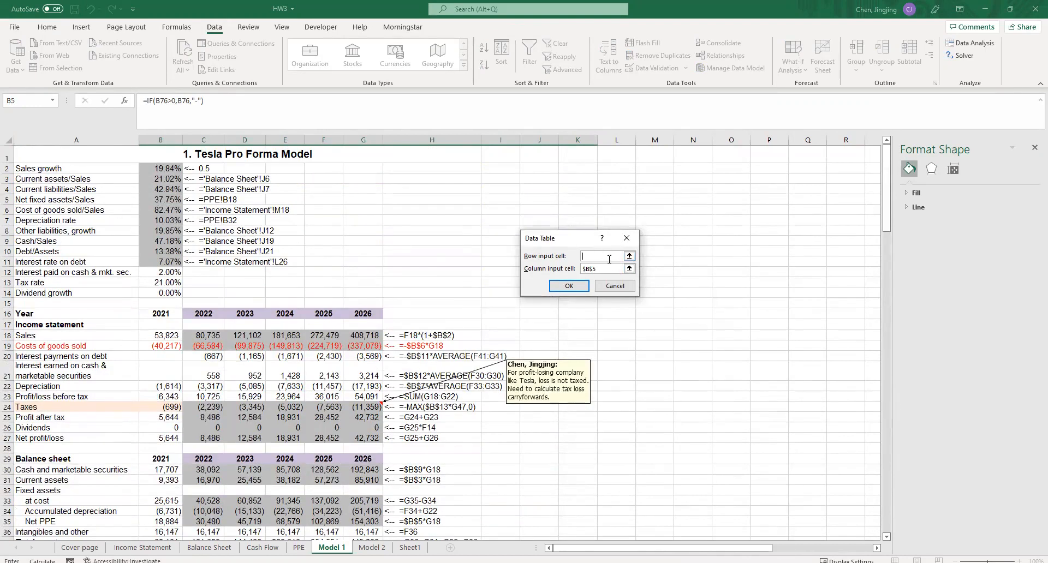
scroll(349, 358, down, 20)
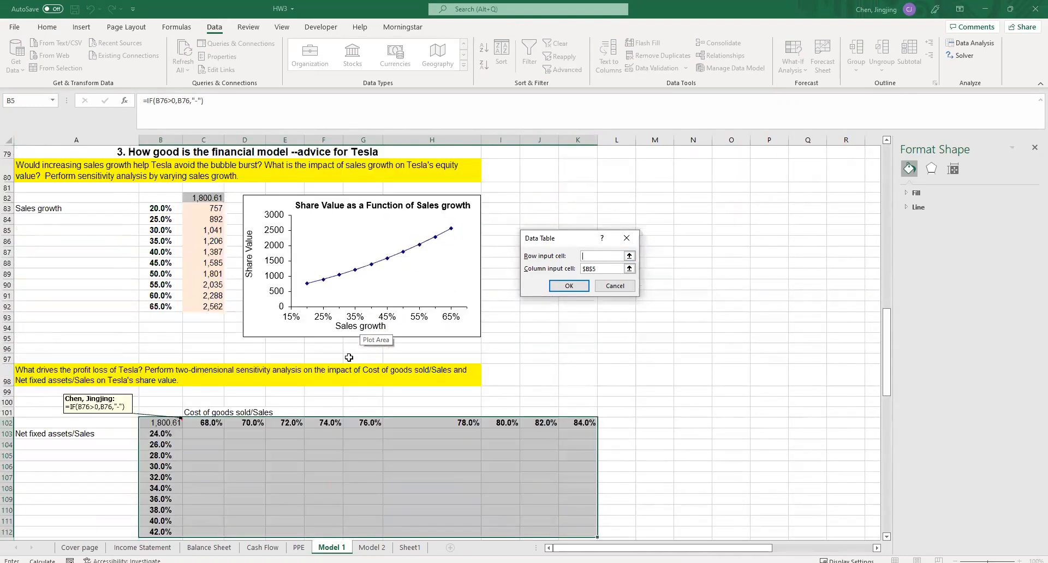
scroll(253, 417, up, 20)
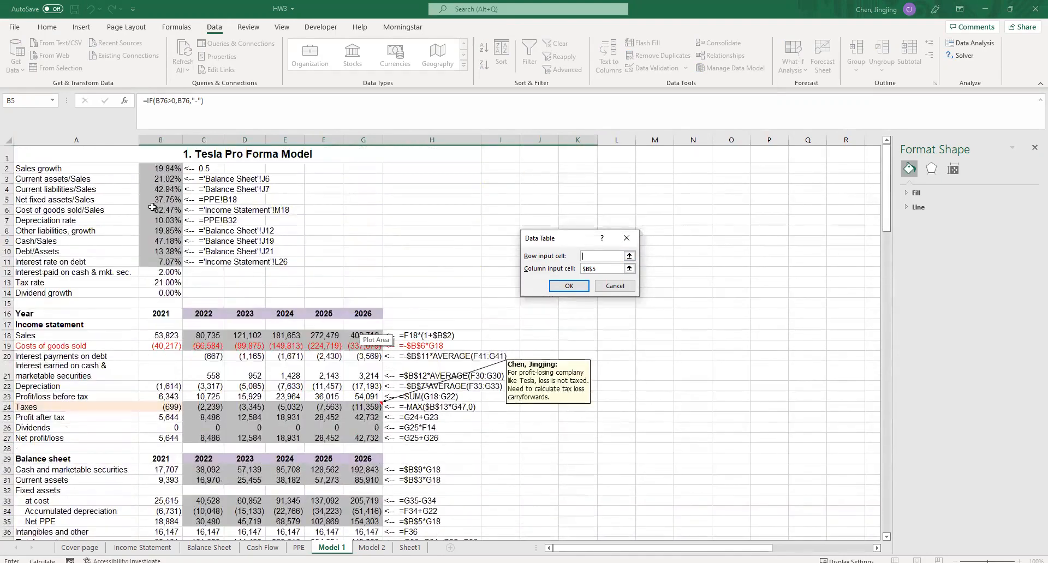
key(Return)
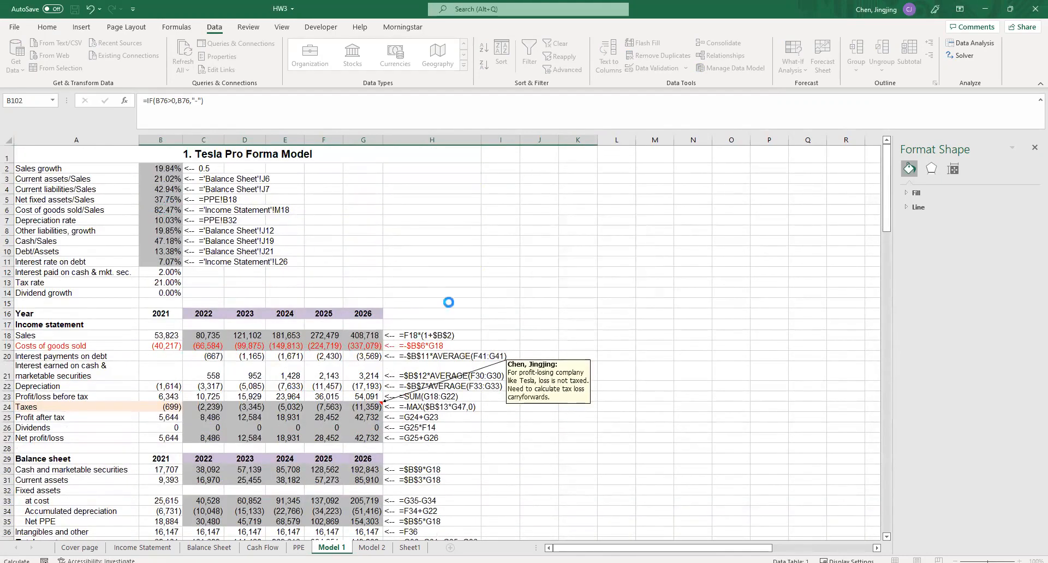
scroll(466, 321, down, 8)
scroll(465, 320, down, 20)
scroll(465, 320, up, 2)
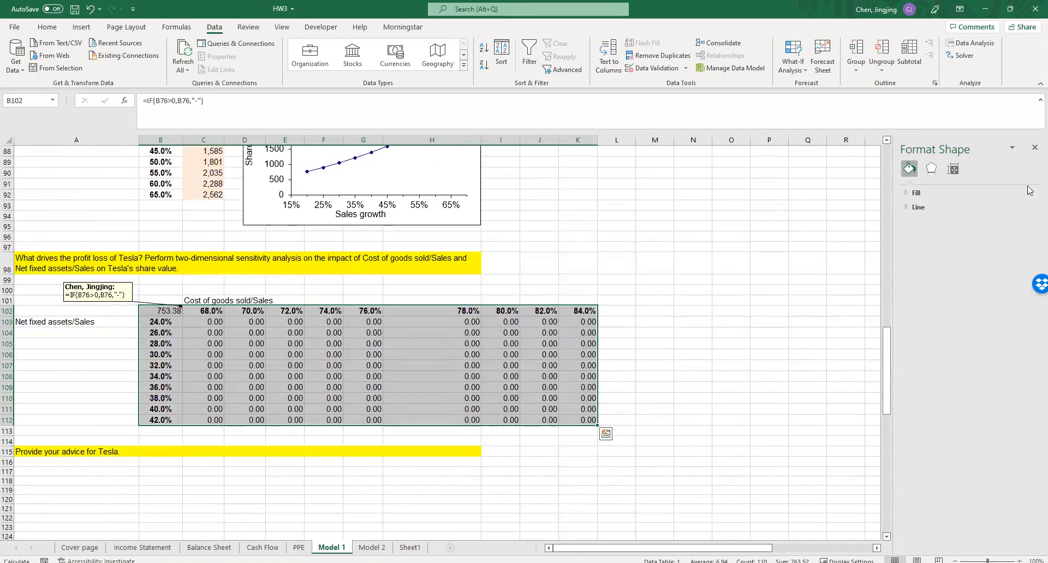
- Close the Format Shape pane and narrow the restored workbook window to reveal the Homework 3 PDF beside it
click(1034, 150)
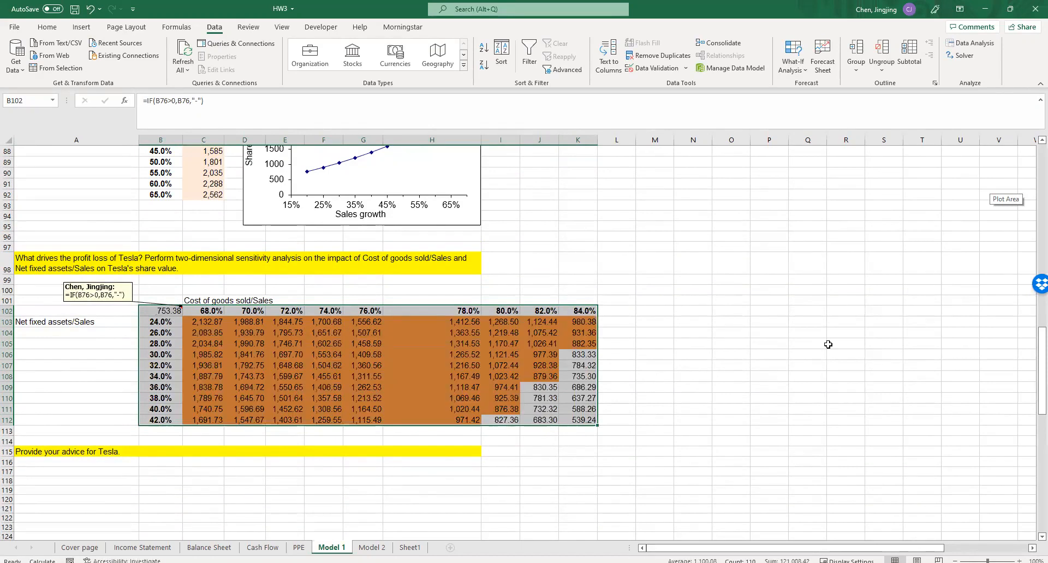
mouse_move(1042, 375)
mouse_down()
mouse_move(1042, 400)
mouse_move(1042, 375)
mouse_up()
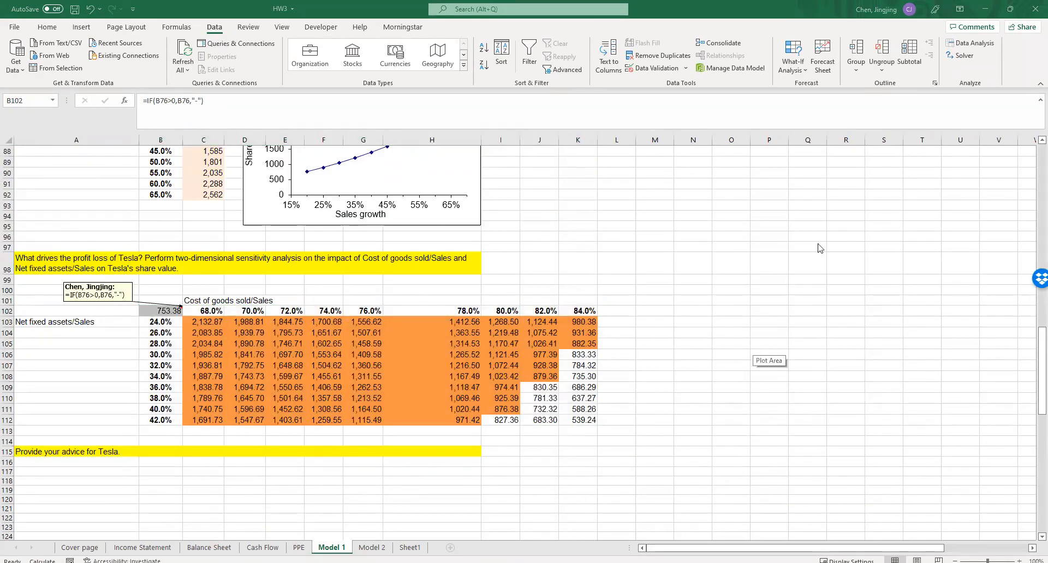
click(1008, 9)
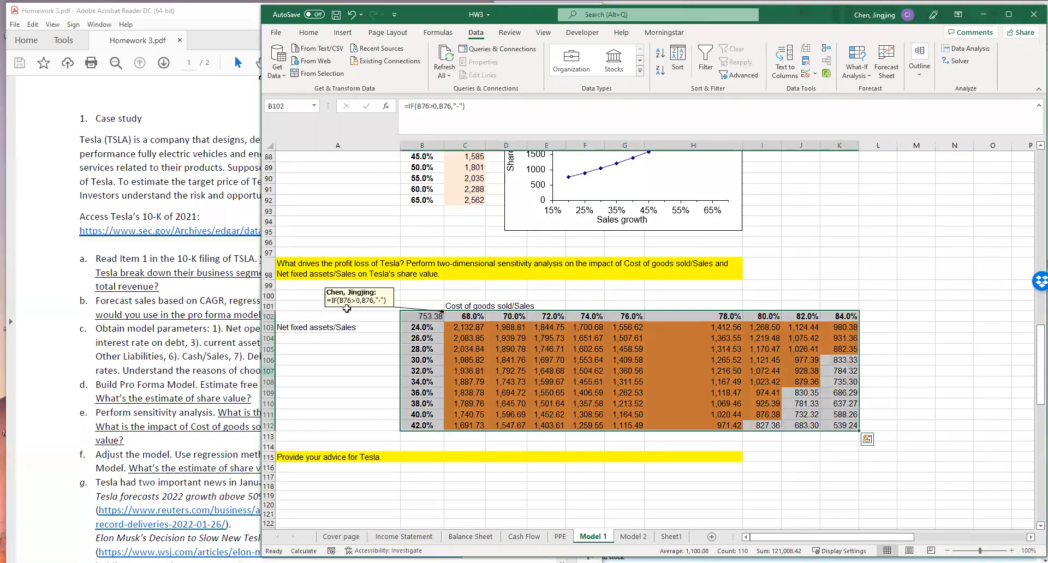
drag(259, 126, 520, 150)
- Switch to Acrobat Reader and read Homework 3 items c to e on model parameters, share value and sensitivity analysis
click(249, 370)
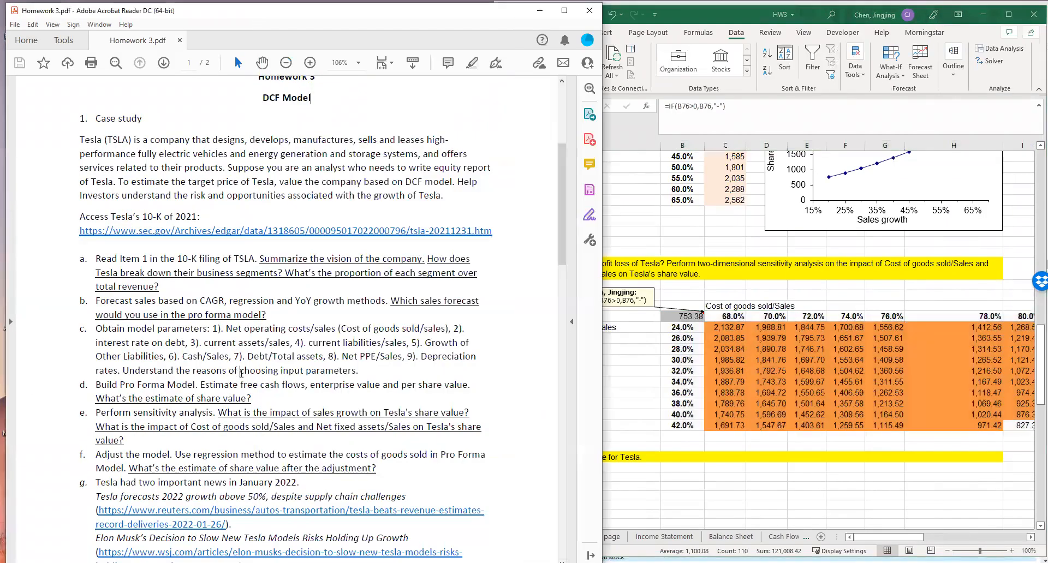
drag(101, 330, 358, 371)
mouse_move(260, 384)
mouse_down()
mouse_move(185, 393)
mouse_move(253, 399)
mouse_up()
click(253, 399)
drag(124, 436, 113, 417)
click(112, 417)
drag(218, 412, 126, 442)
click(278, 430)
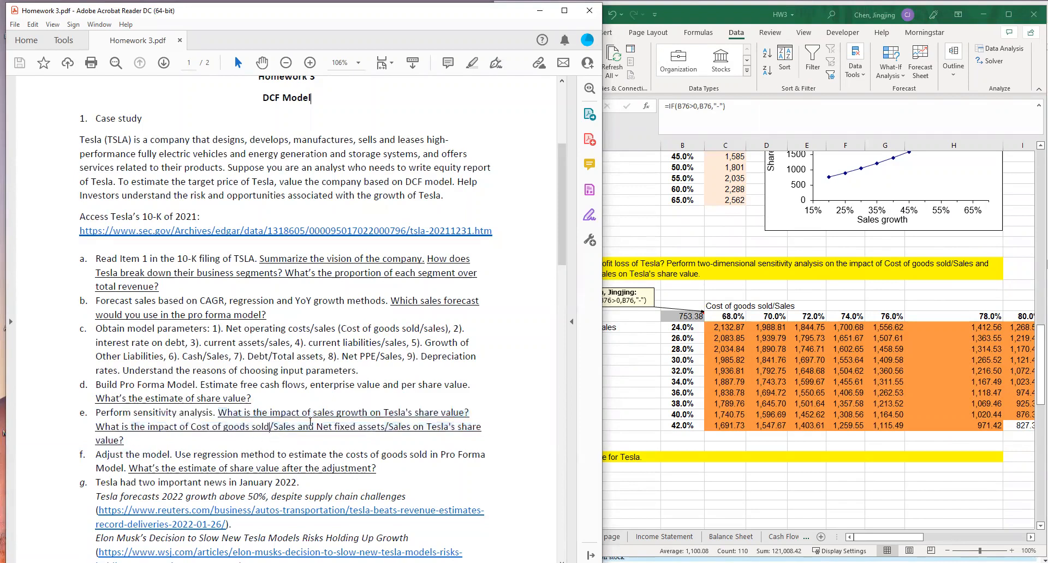
- Compare homework item e's sensitivity questions with the sales growth and cost of goods sold/net fixed assets sections in Excel's Model 1
click(758, 282)
scroll(763, 288, up, 4)
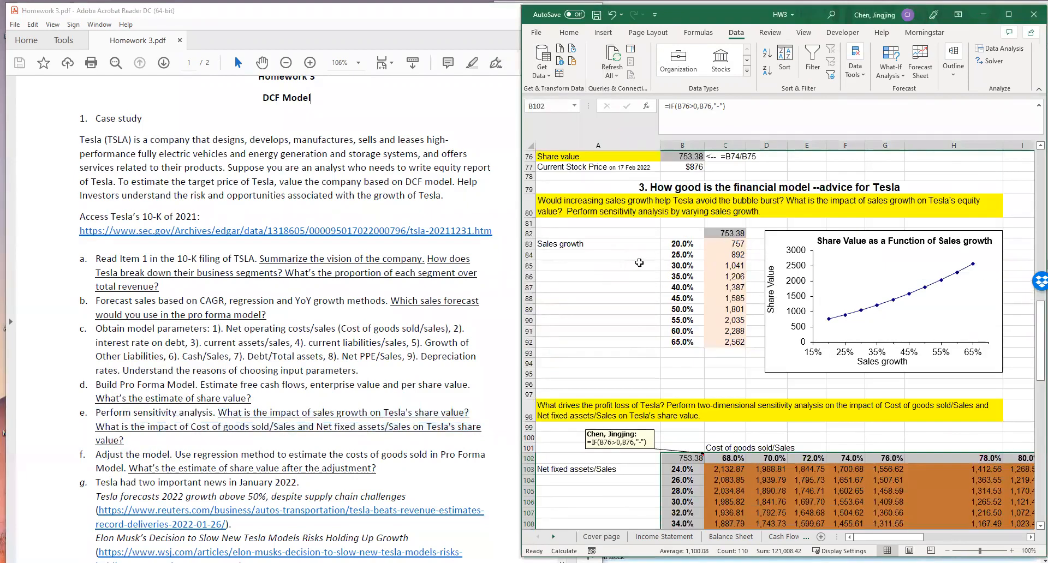
click(720, 233)
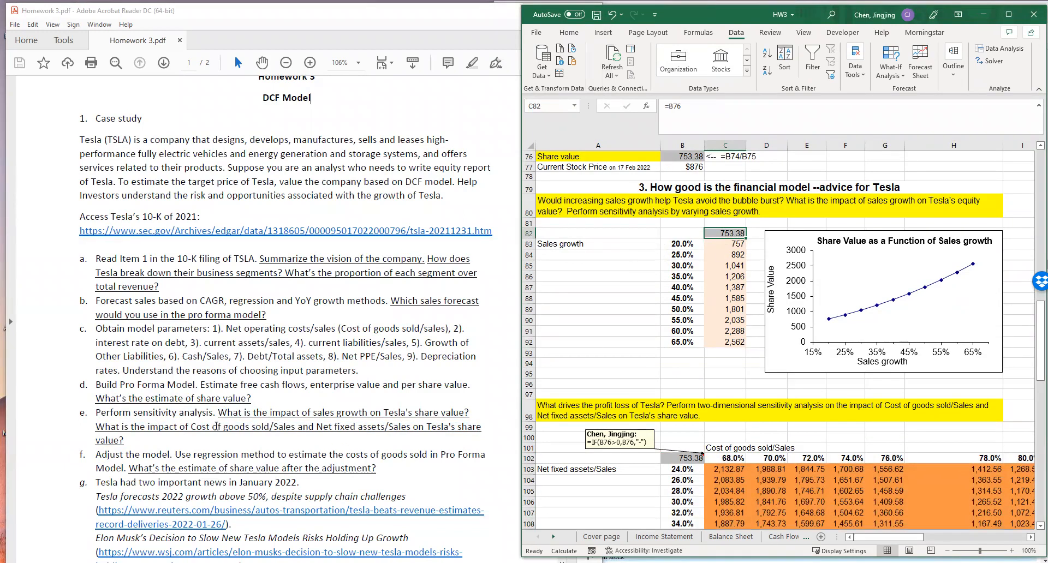
drag(180, 430, 411, 430)
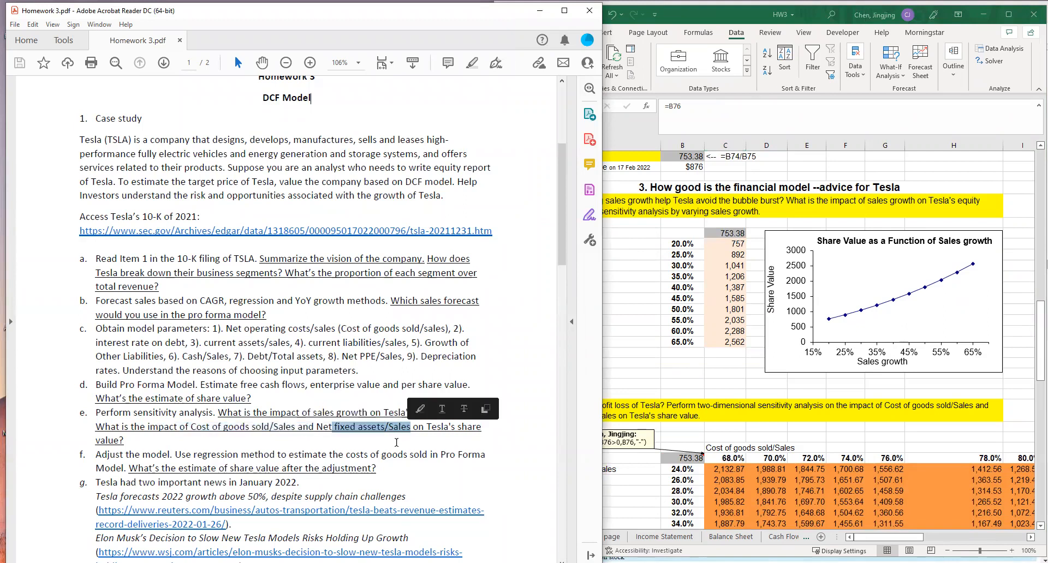
click(396, 442)
click(690, 429)
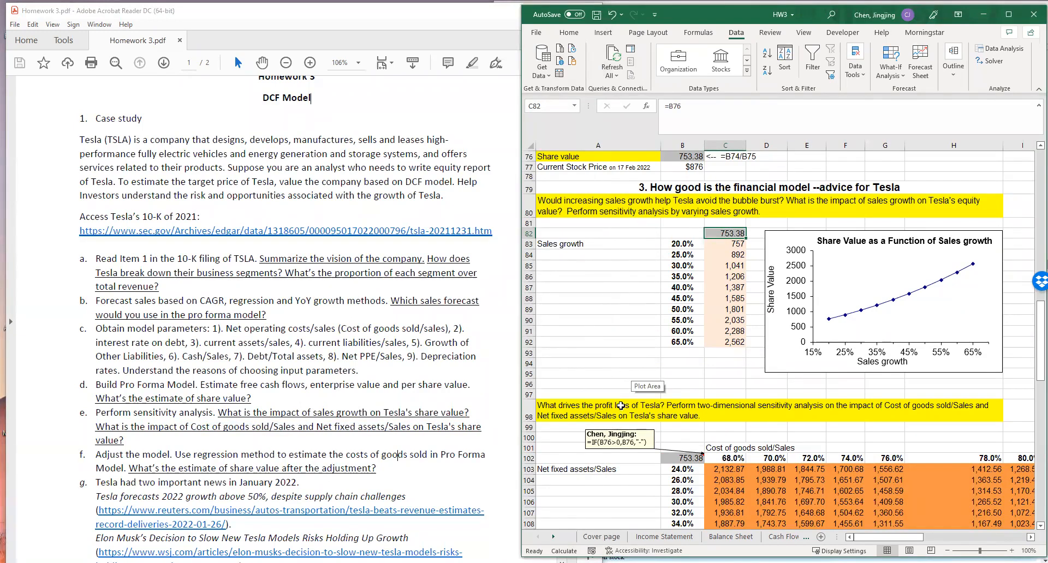
click(620, 406)
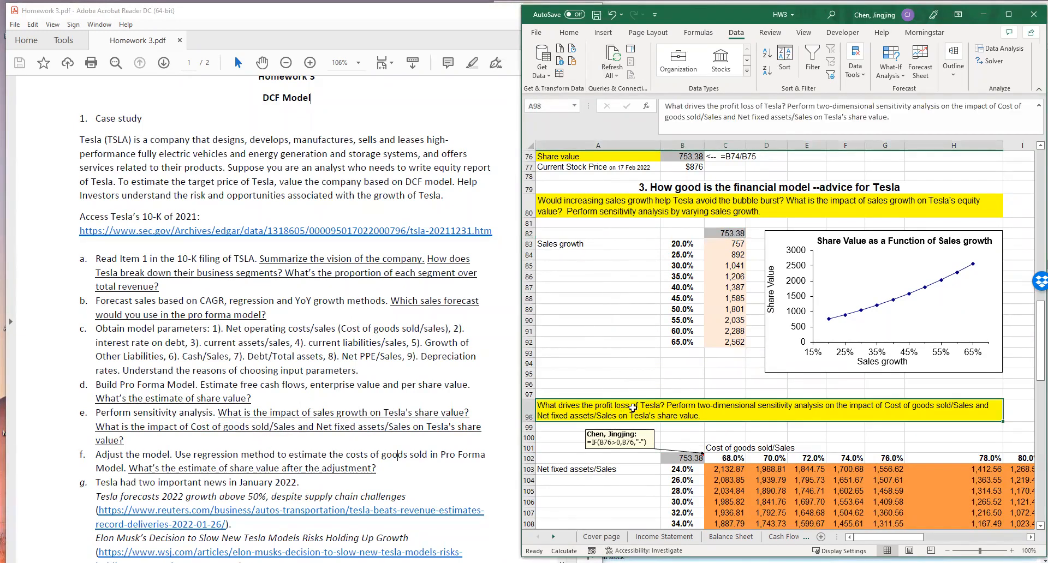
- Read homework items f and g on adjusting the model, checking them against the sensitivity tables in Model 1
click(395, 454)
scroll(389, 441, down, 2)
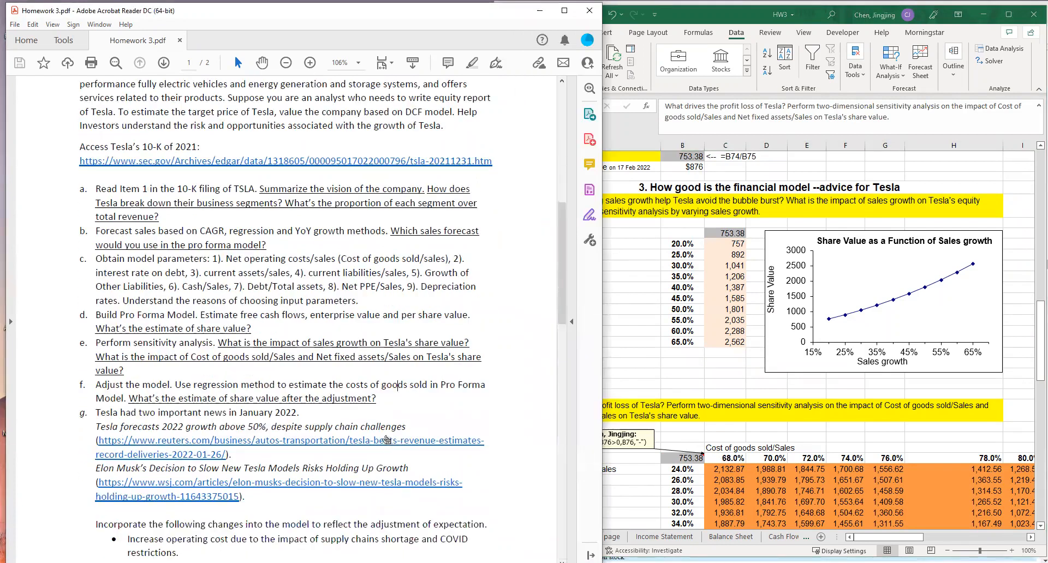
click(624, 351)
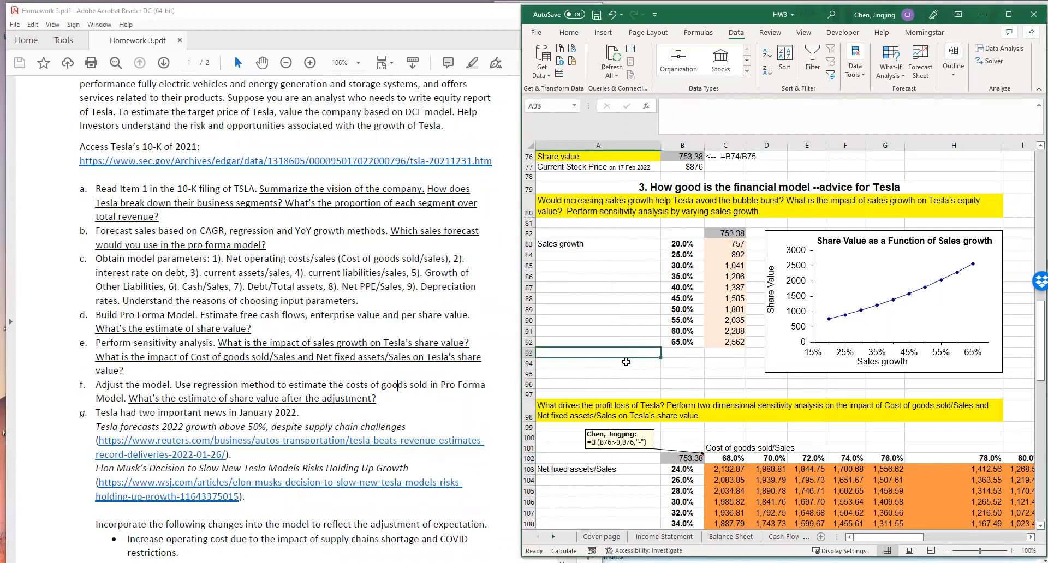
scroll(703, 369, down, 1)
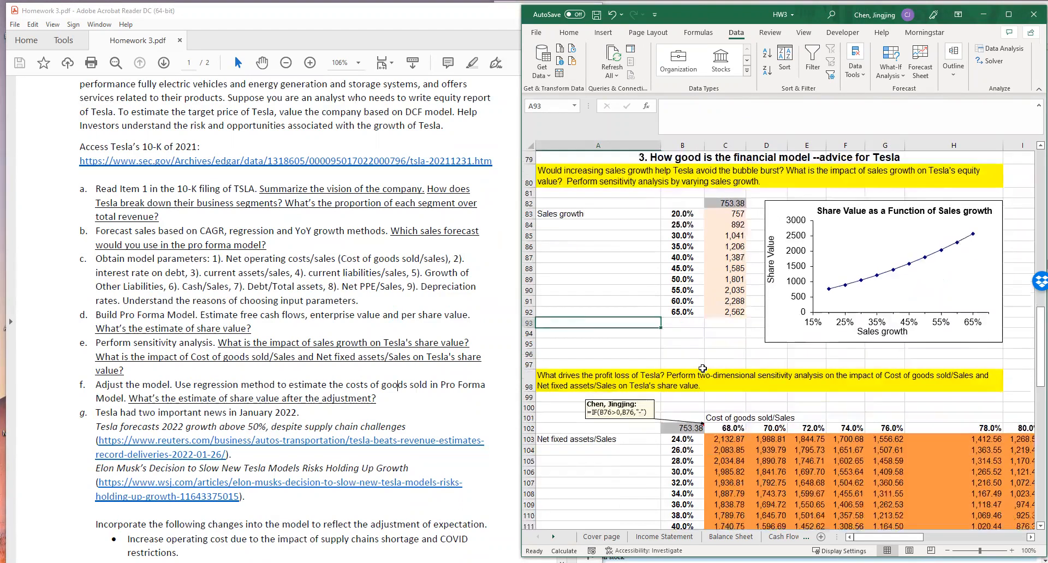
scroll(703, 369, down, 3)
scroll(651, 383, up, 4)
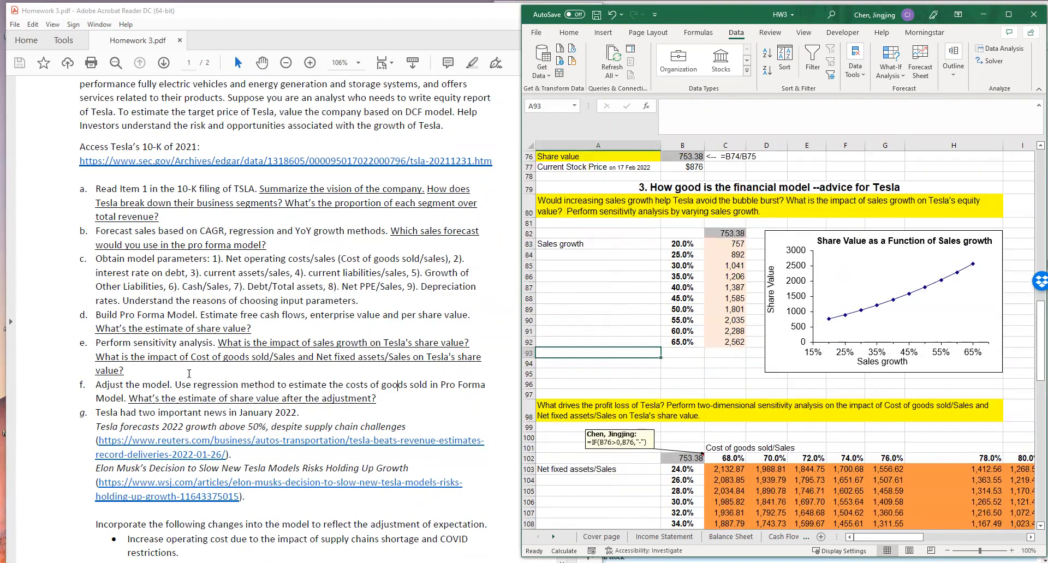
click(176, 378)
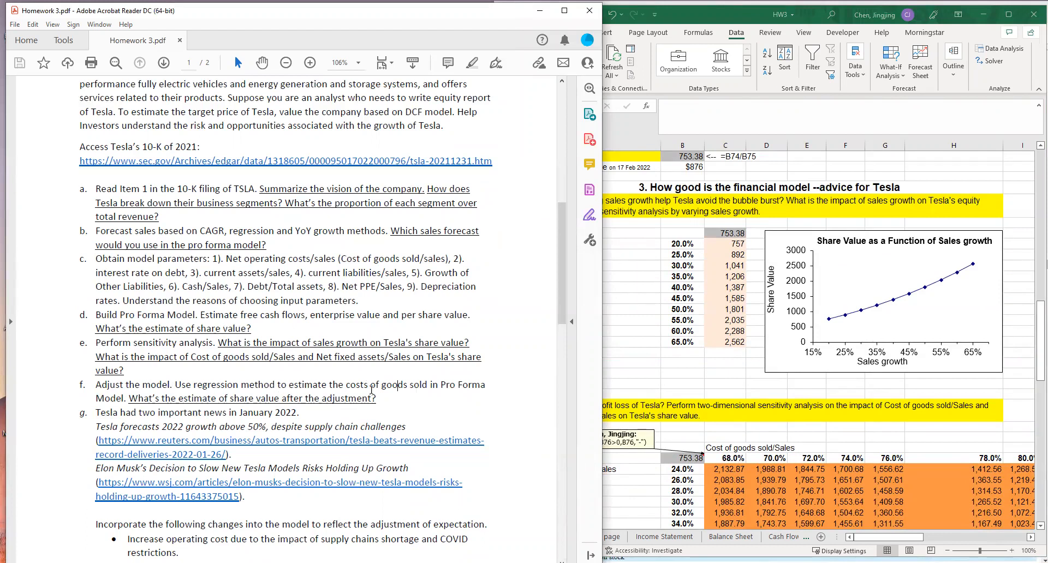
- Trace Model 1's Cost of goods sold/Sales input in B6 to the M18 formula on the Income Statement sheet, with the workbook maximized
click(715, 391)
scroll(715, 392, up, 20)
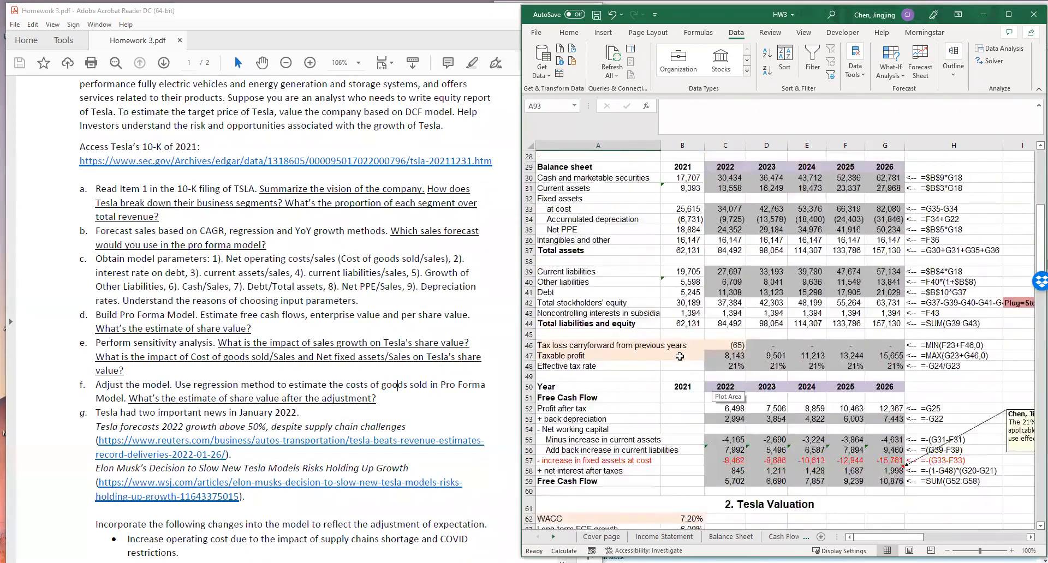
click(680, 217)
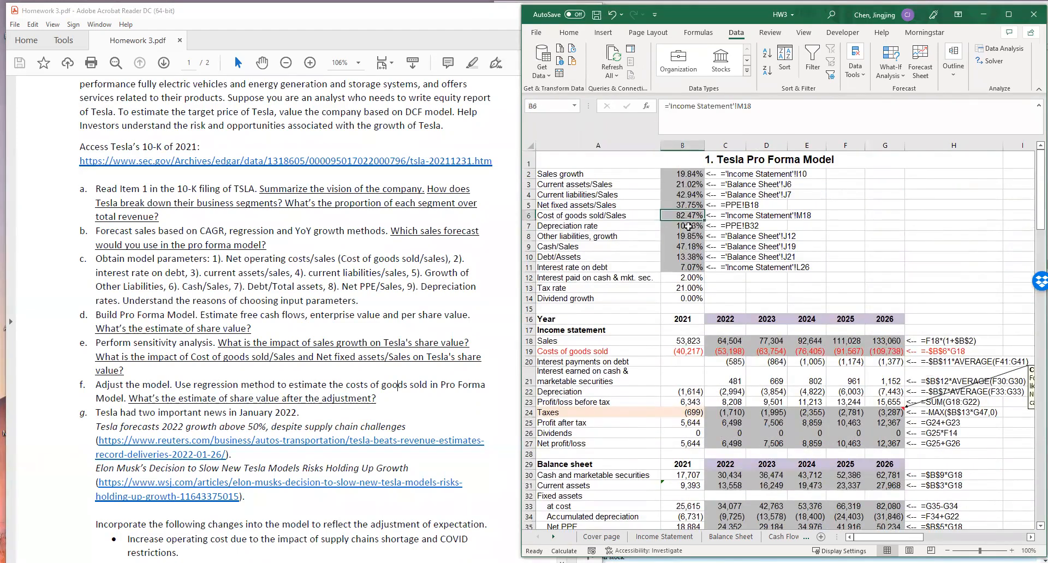
click(664, 537)
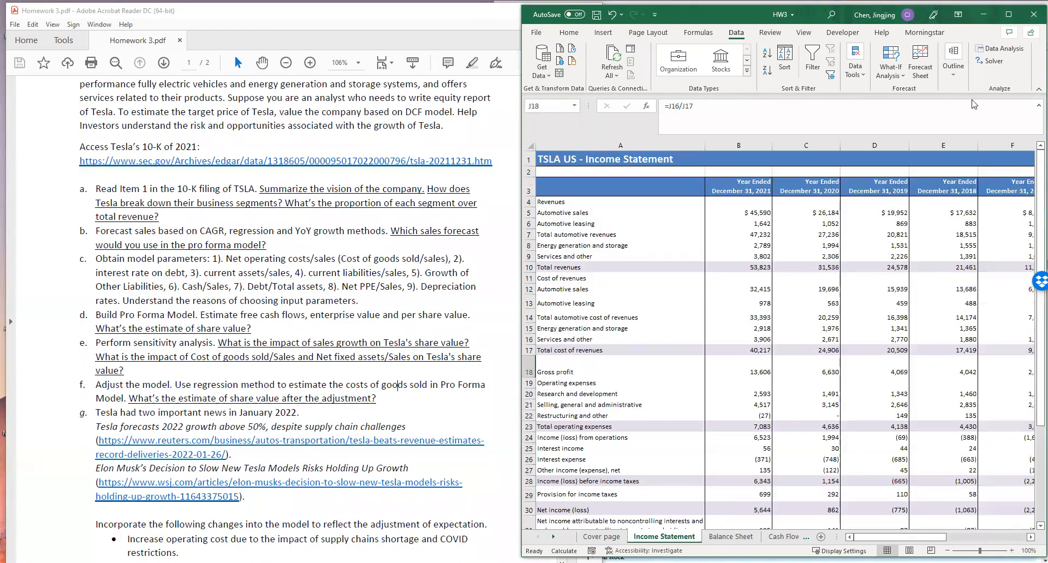
click(1008, 15)
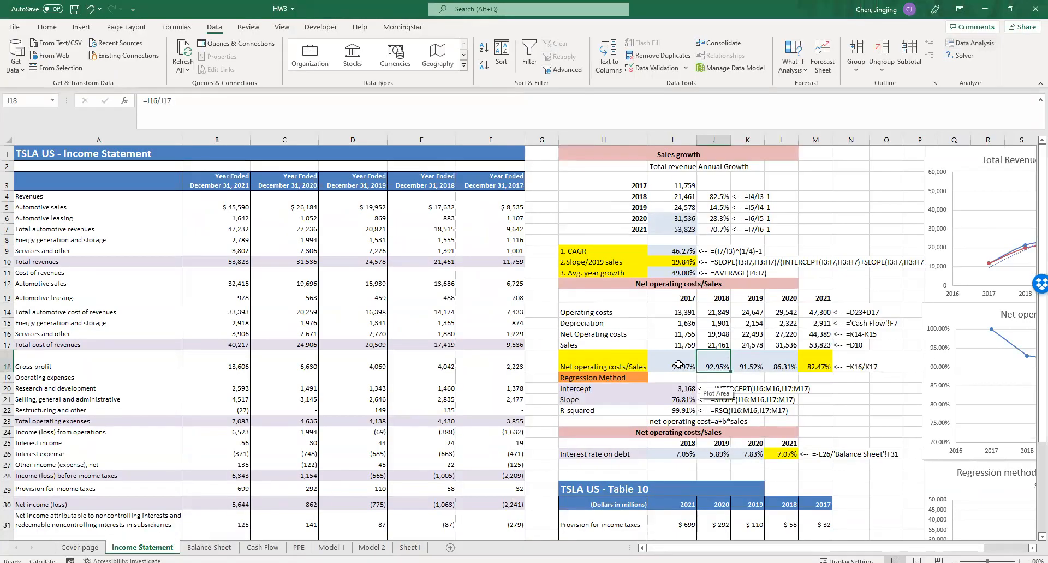
click(817, 365)
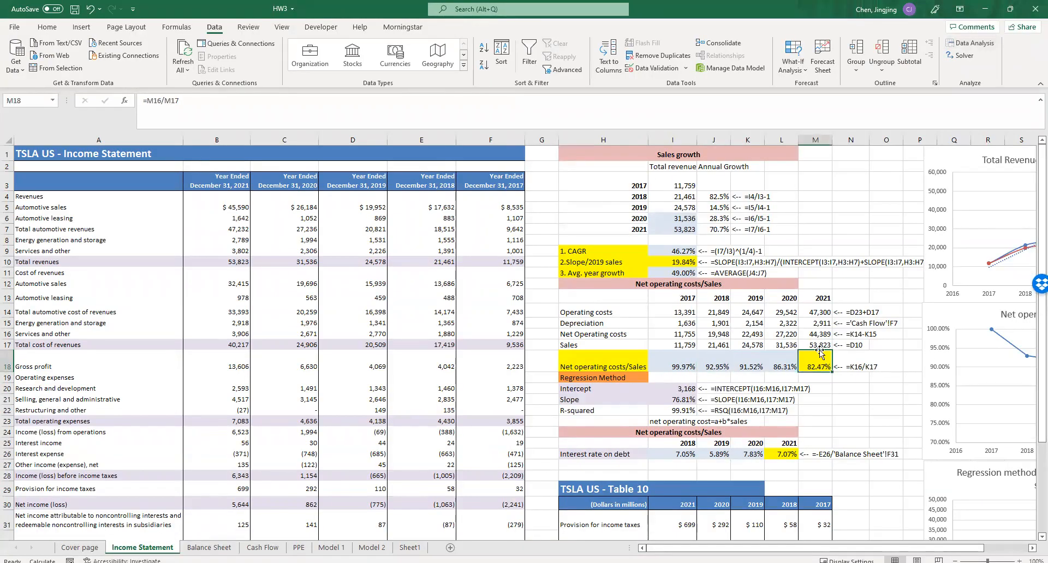
double_click(815, 364)
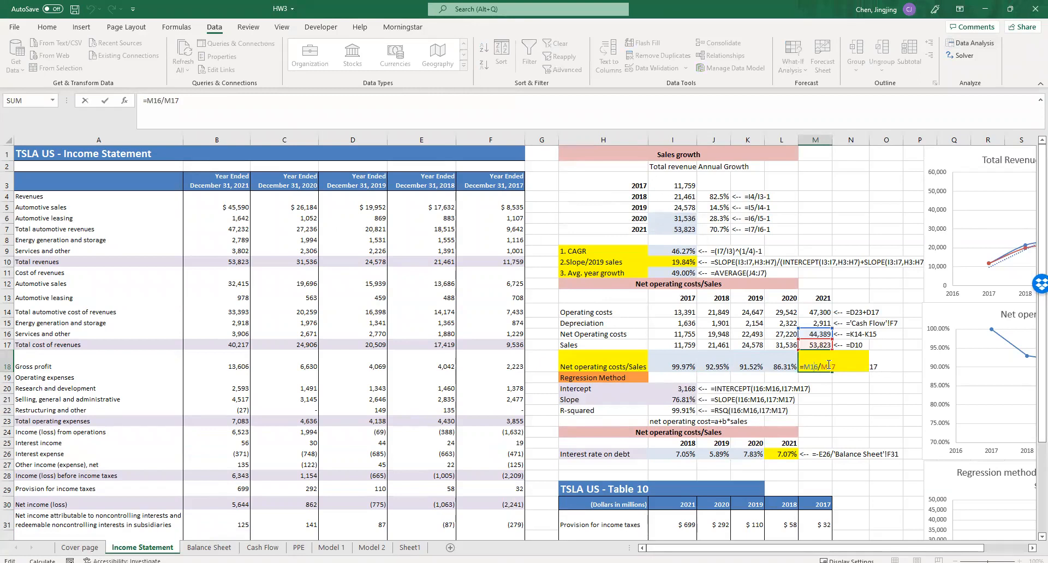
click(836, 394)
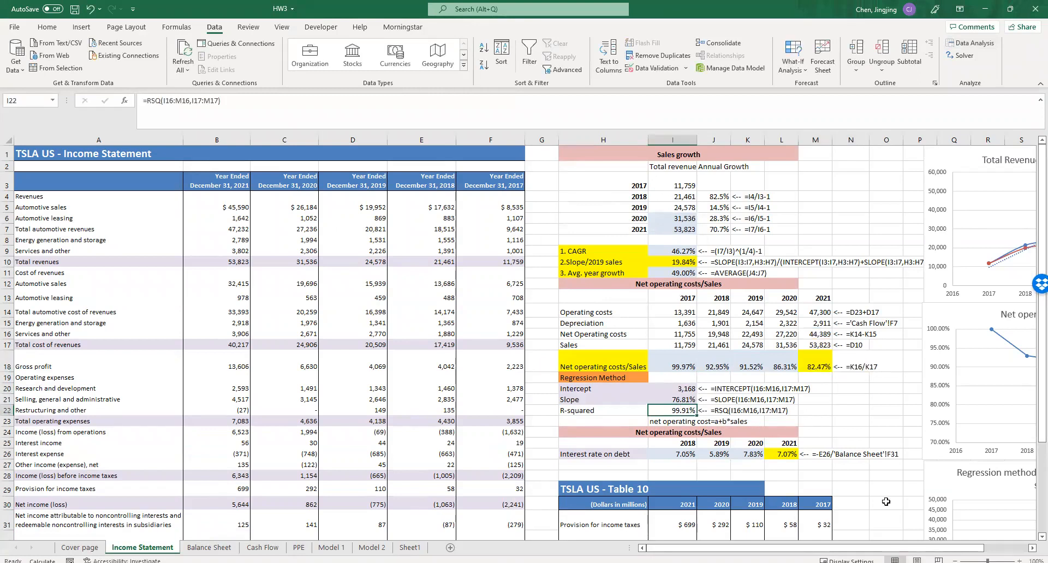
- Examine the Income Statement's cost regression chart and the regression equation text in I23, net operating cost=a+b*sales
scroll(890, 548, right, 1)
scroll(489, 434, down, 3)
scroll(488, 434, up, 3)
scroll(385, 416, down, 2)
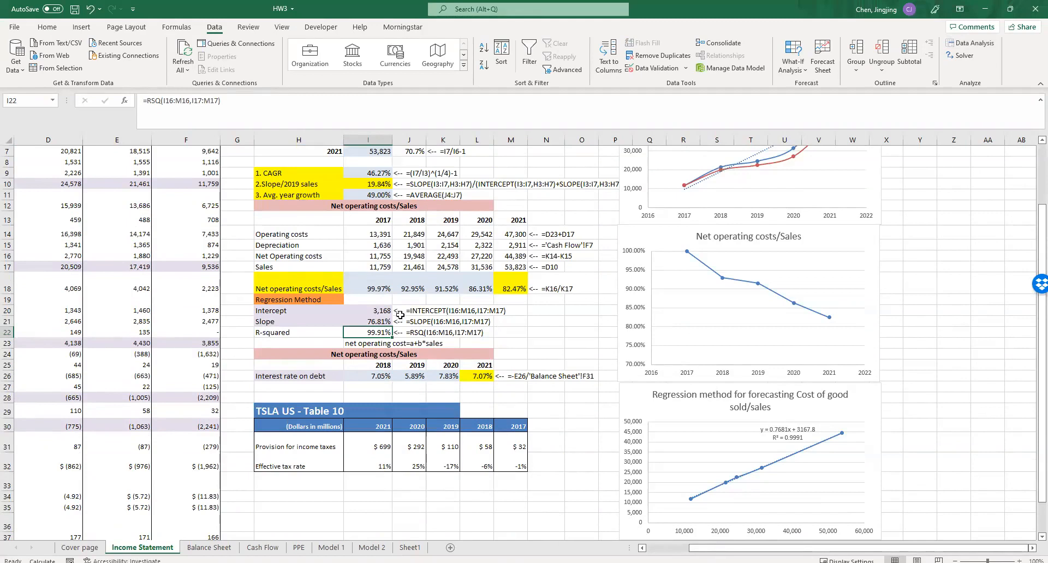
click(370, 342)
drag(246, 102, 134, 106)
click(257, 113)
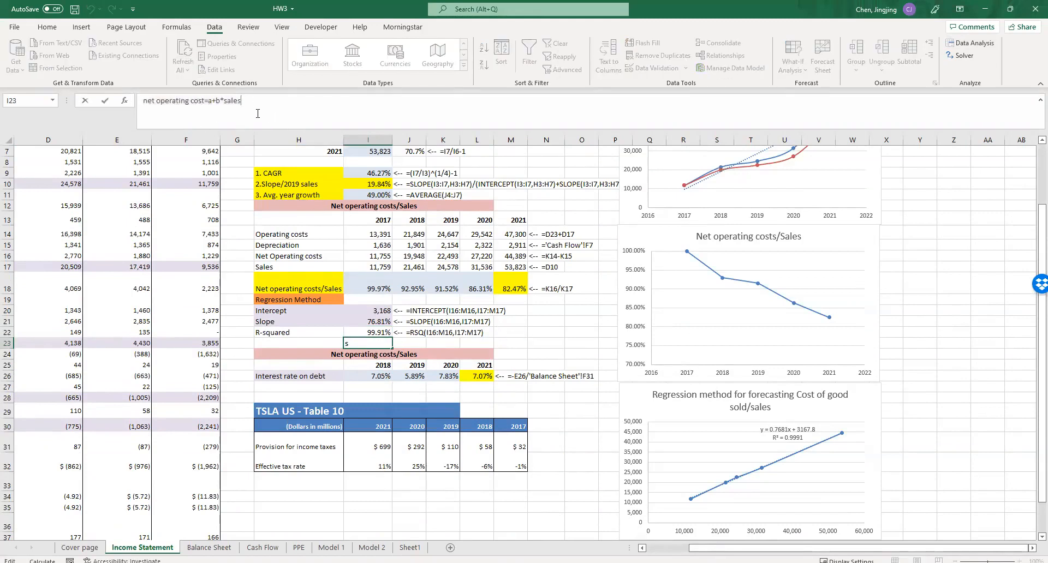
- Close the regression equation cell and create a copy of the Model 1 sheet, placed before Model 1
mouse_move(243, 102)
mouse_down()
mouse_move(199, 102)
mouse_move(241, 102)
mouse_up()
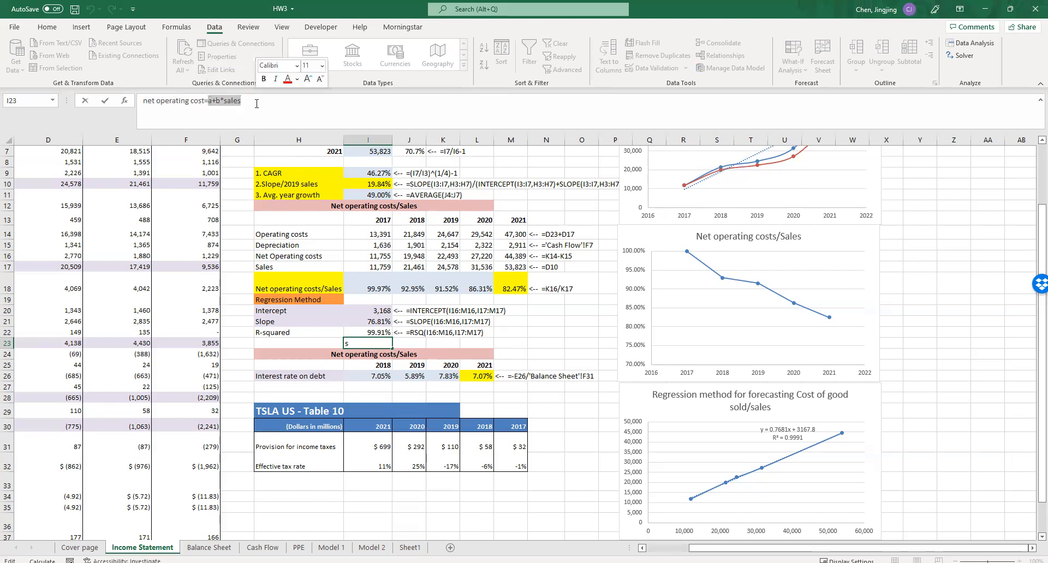
click(541, 349)
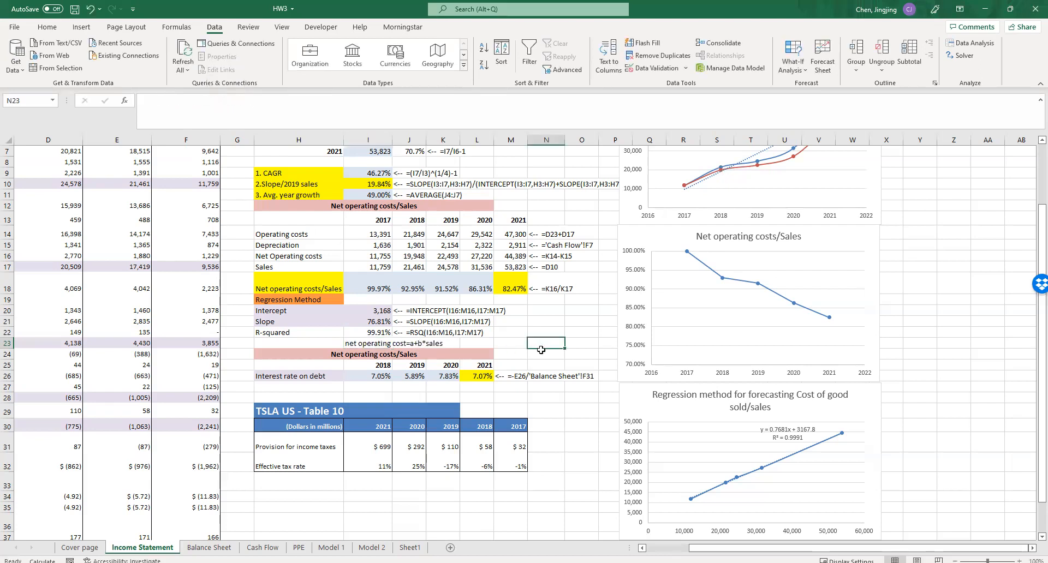
click(334, 548)
right_click(336, 549)
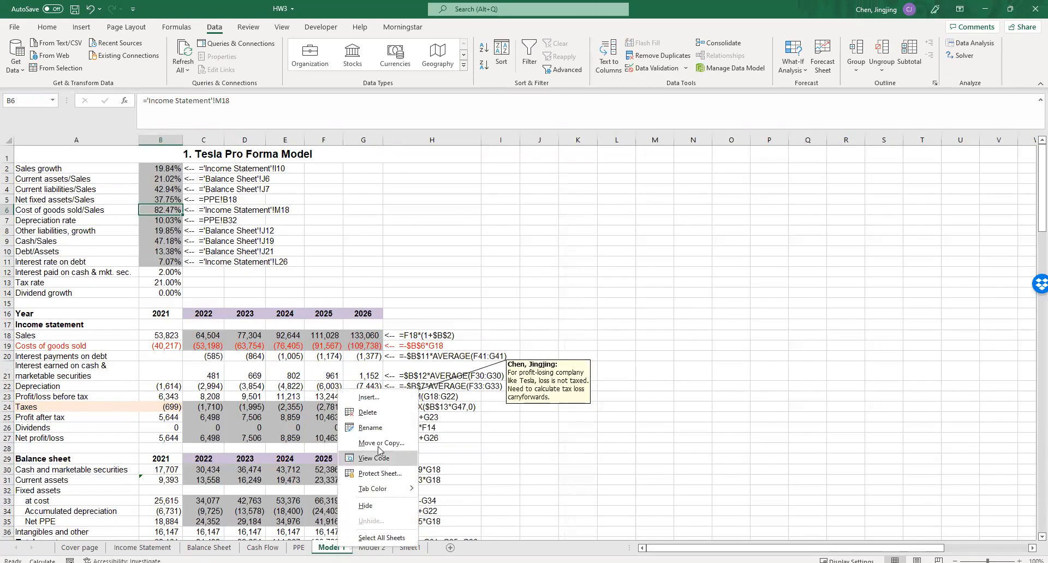
click(386, 442)
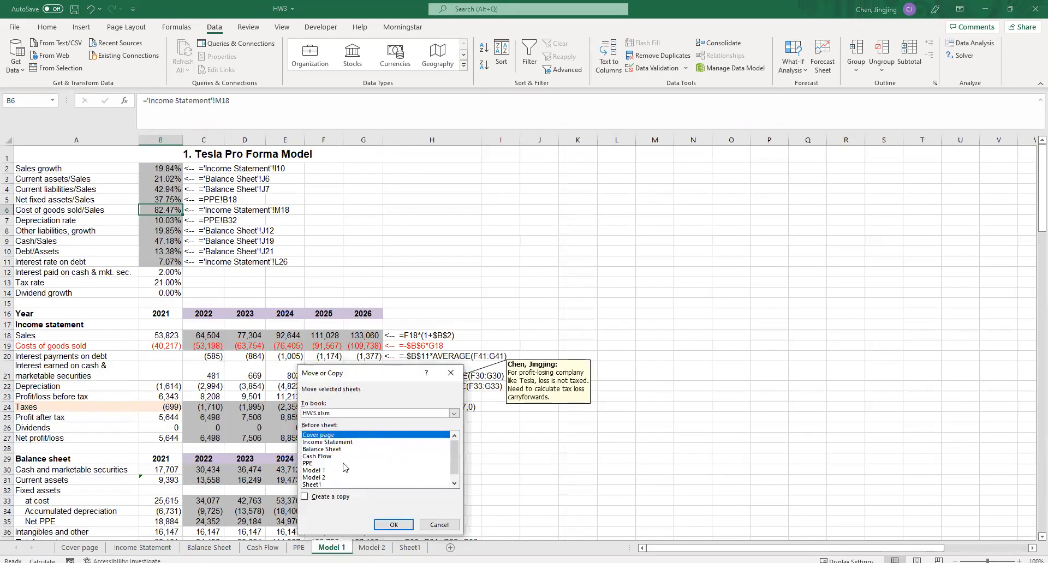
scroll(345, 468, down, 1)
click(323, 470)
click(304, 497)
click(393, 525)
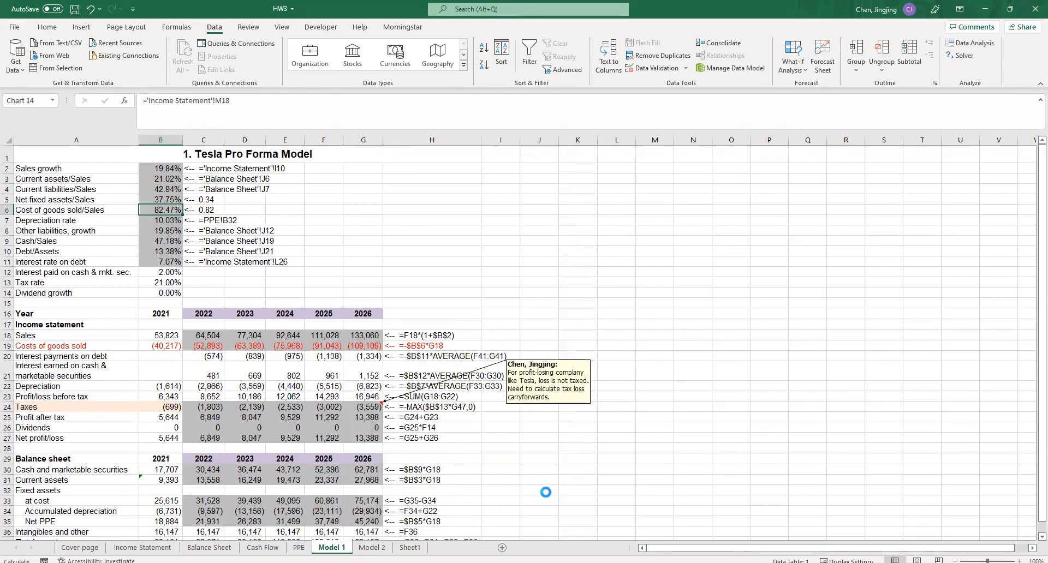
click(545, 492)
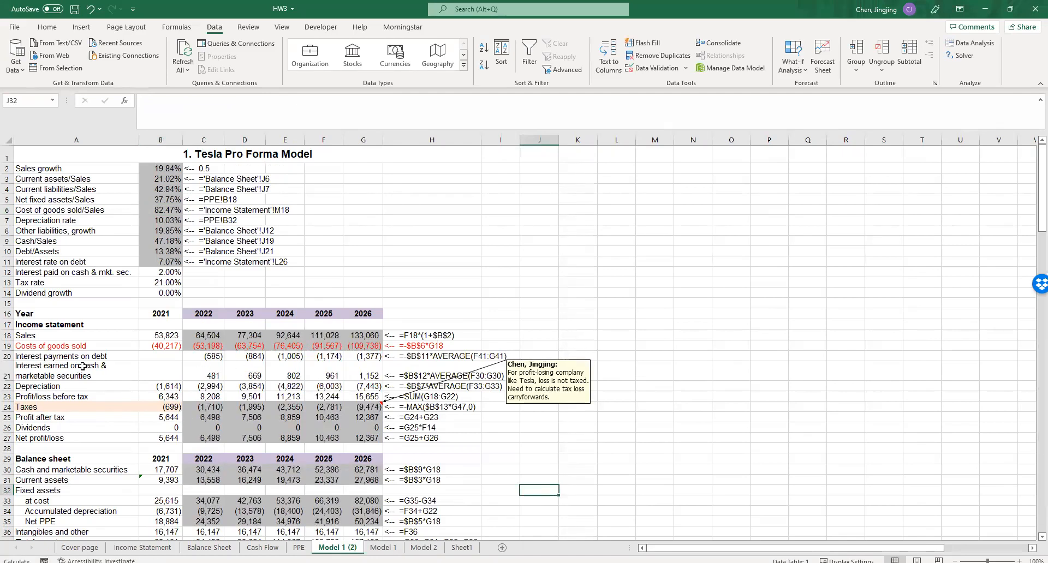
- In the copied model, check the 2022 Costs of goods sold formula and enter the note costs of goods sold=intercept+slope*sales in D14
scroll(70, 416, down, 4)
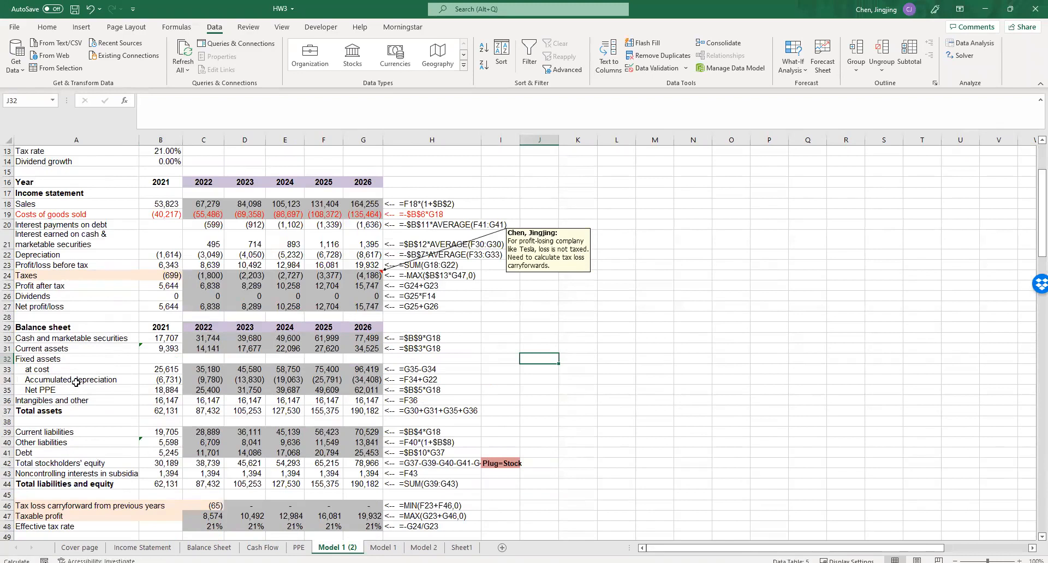
click(75, 387)
scroll(82, 339, up, 3)
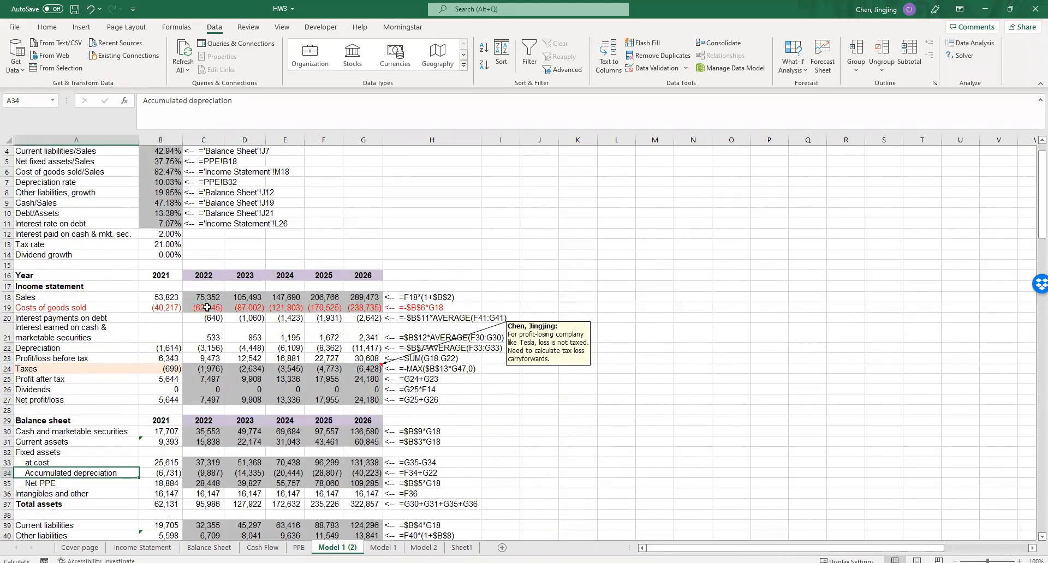
click(208, 305)
scroll(210, 308, up, 1)
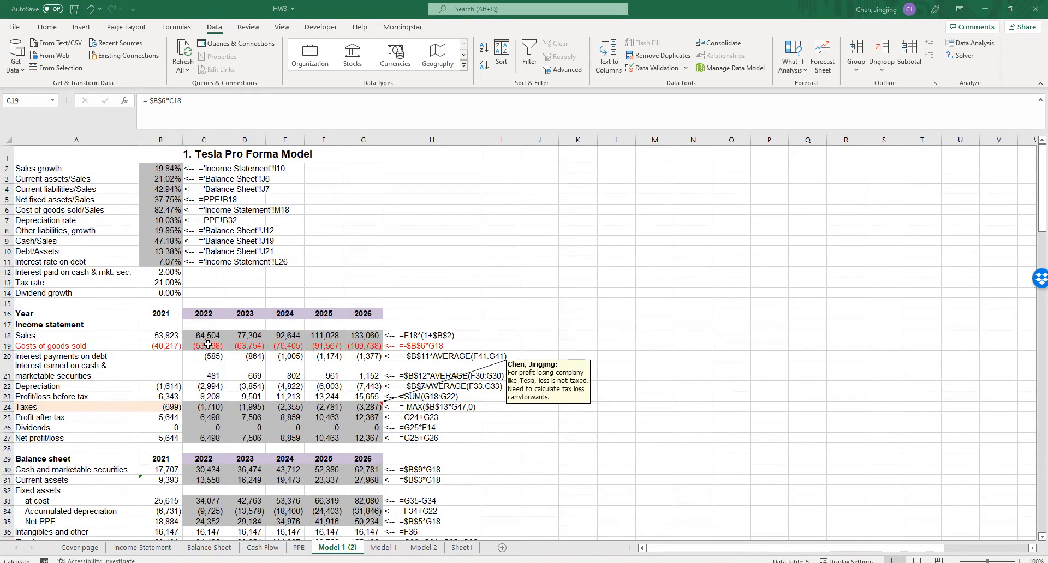
click(238, 291)
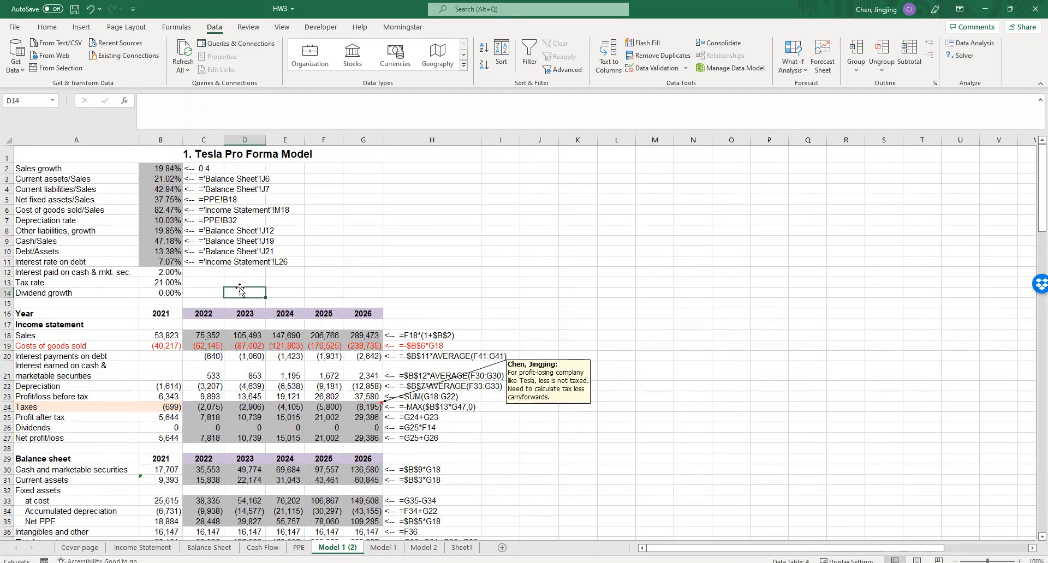
text(='Income Statement'!I10)
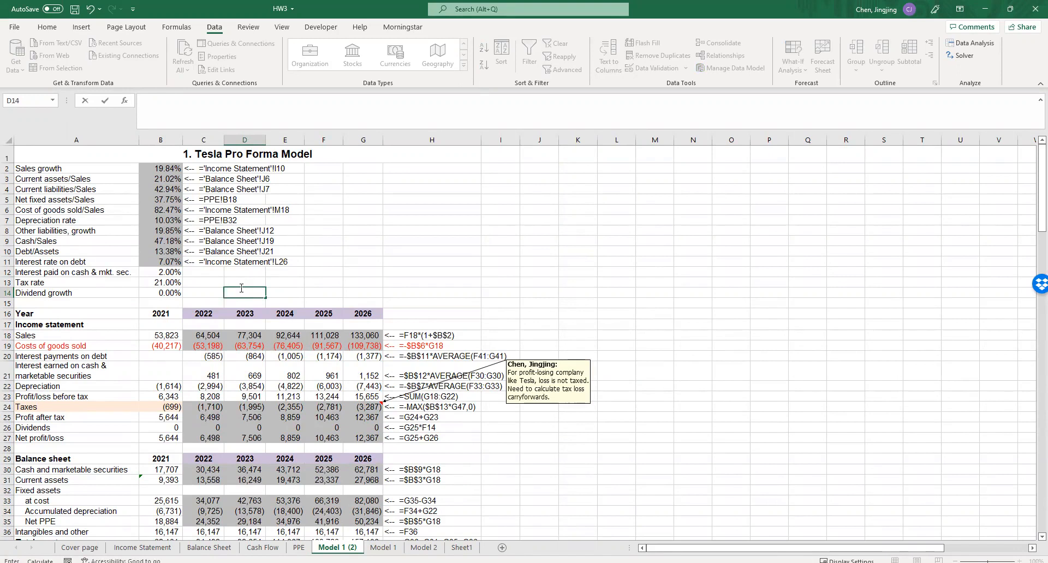
key(BackSpace)
text(co)
text(stfs)
text(goods so)
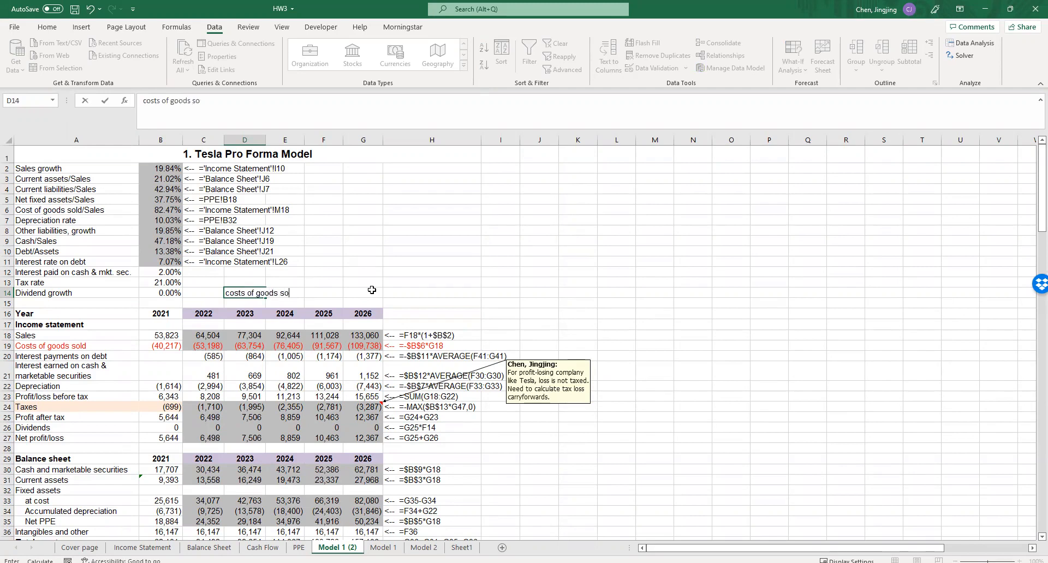
text(ld=intercep)
text(t+so)
text(lop)
text(e*sales)
click(420, 277)
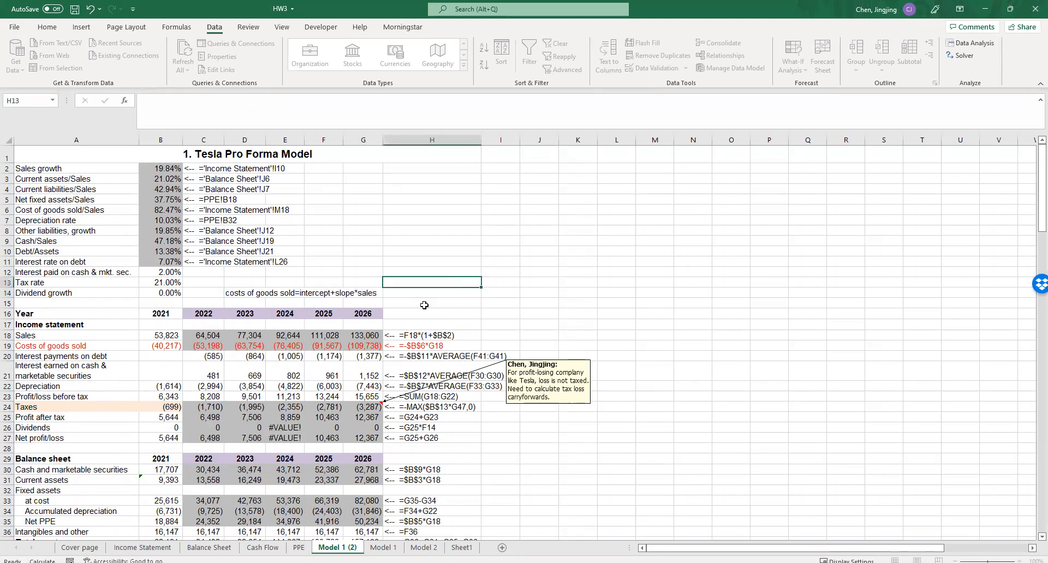
- Set 2022 Costs of goods sold in C19 to the Income Statement intercept I20 plus slope I21 times the copied model's sales C18
click(213, 347)
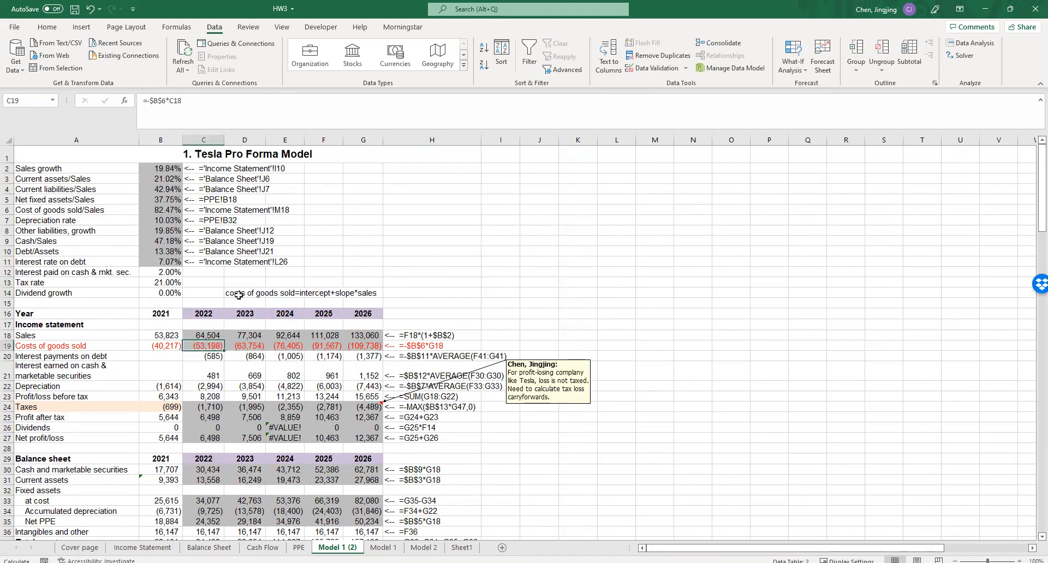
text(=)
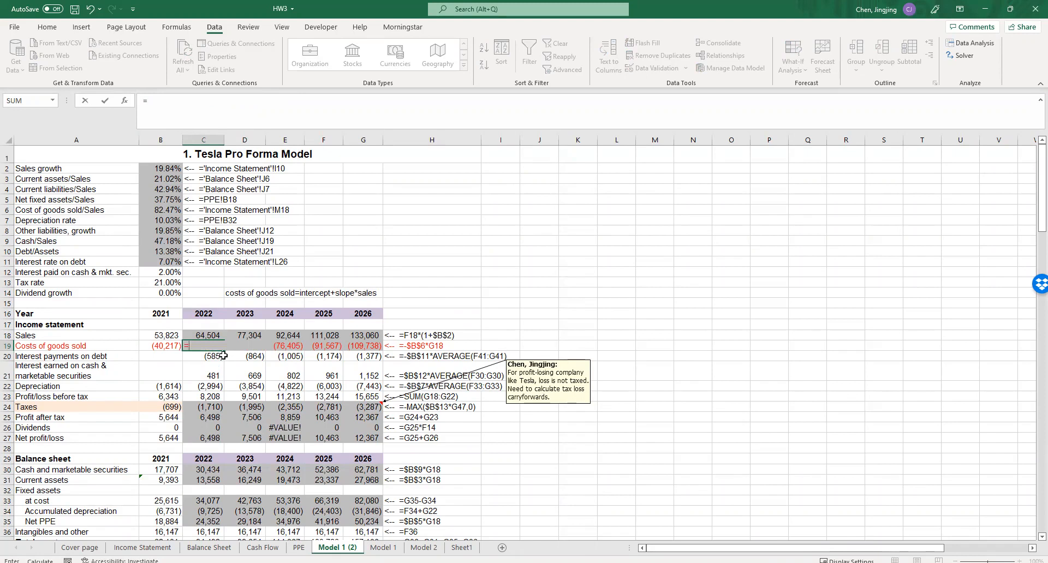
click(141, 548)
click(372, 311)
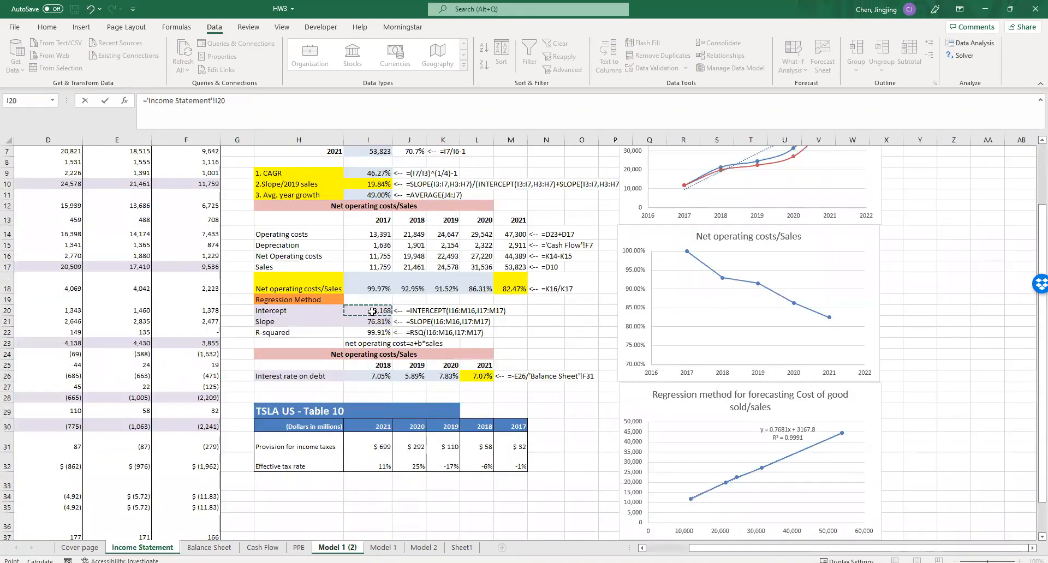
text(+)
click(372, 311)
drag(308, 101, 230, 101)
key(BackSpace)
click(376, 324)
text(*)
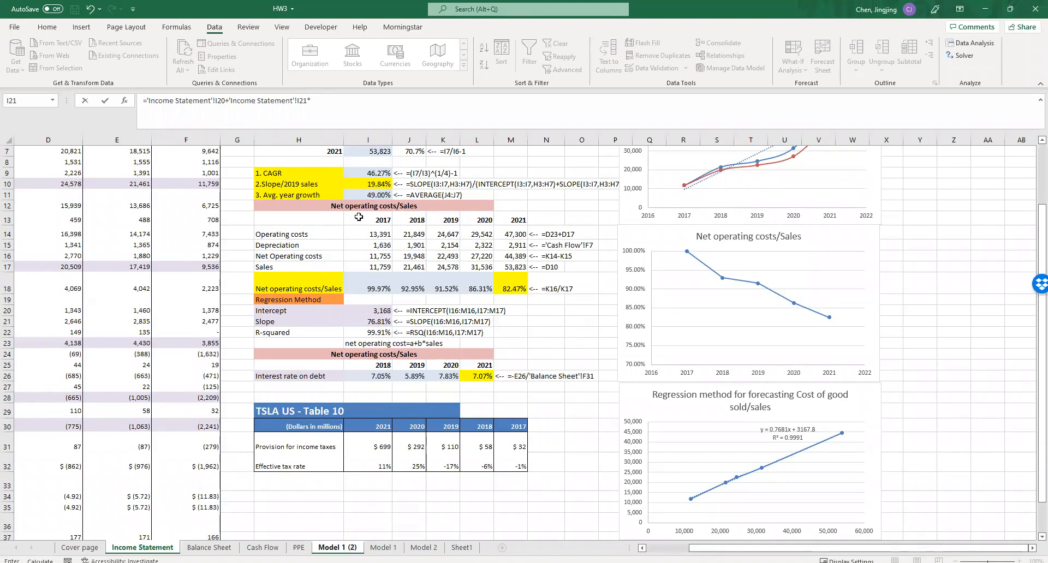
click(337, 548)
click(202, 335)
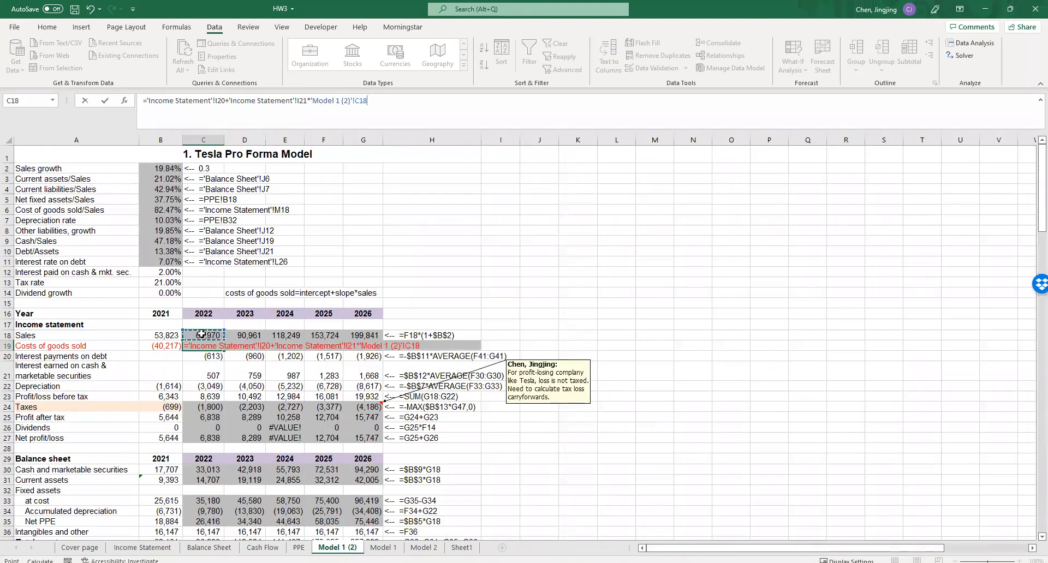
key(Return)
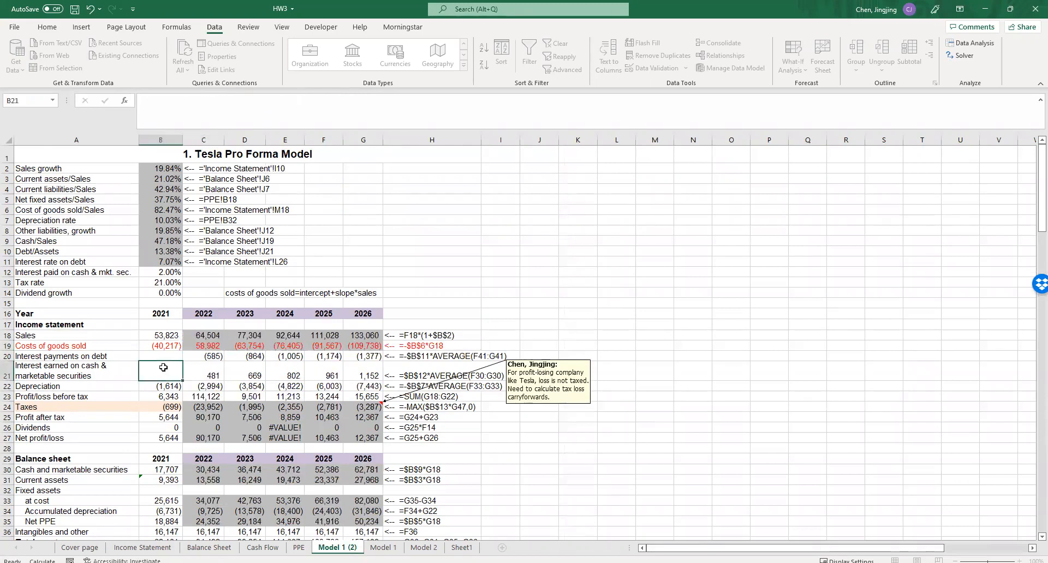
- Make the regression-based formula in C19 negative by enclosing the whole expression in -( )
click(209, 346)
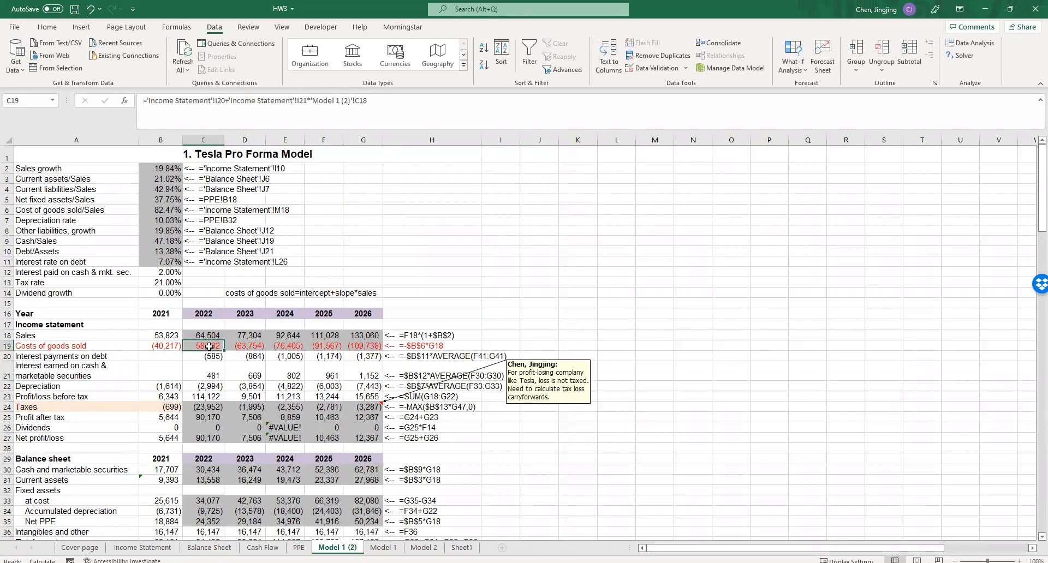
click(151, 101)
text(-()
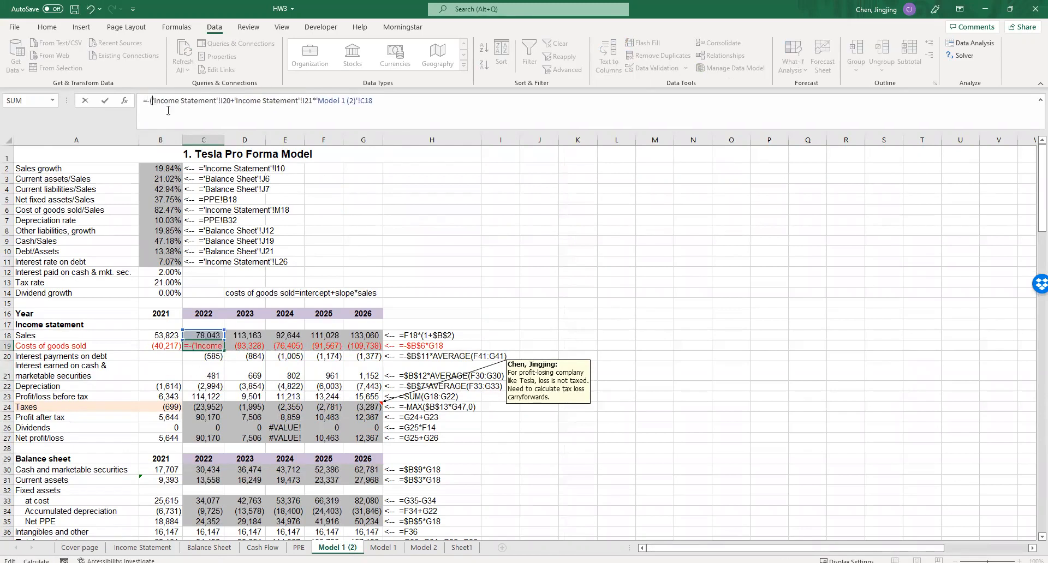
click(393, 105)
text())
click(437, 246)
- Try to fill the 2022 Costs of goods sold formula across through 2026
click(216, 348)
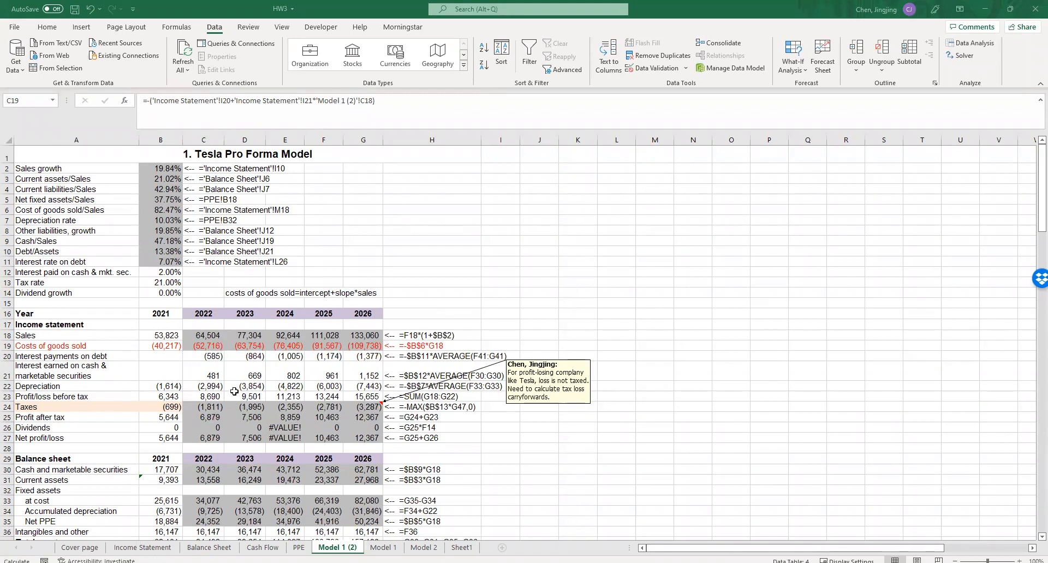
click(218, 347)
drag(224, 351, 364, 338)
click(538, 303)
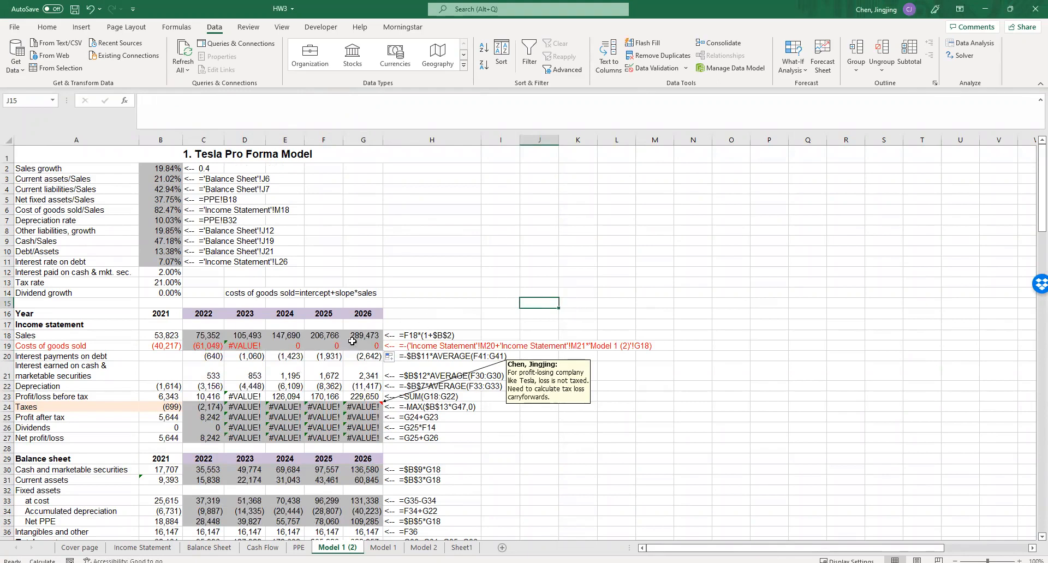
- Lock the intercept and slope references in C19 as $I$20 and $I$21, and fill the formula across through 2026
double_click(220, 347)
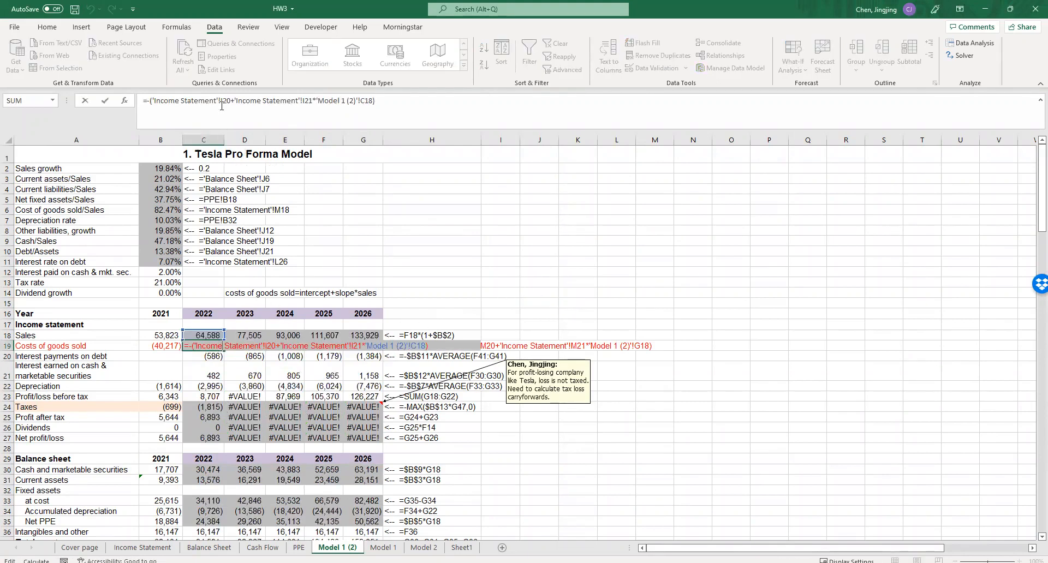
click(221, 104)
key(F4)
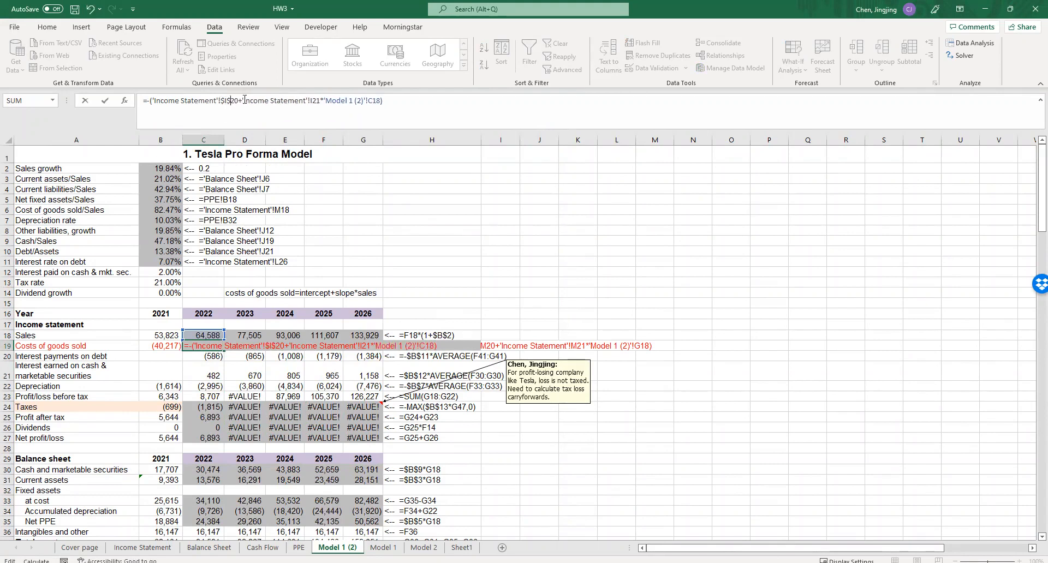
click(316, 102)
key(F4)
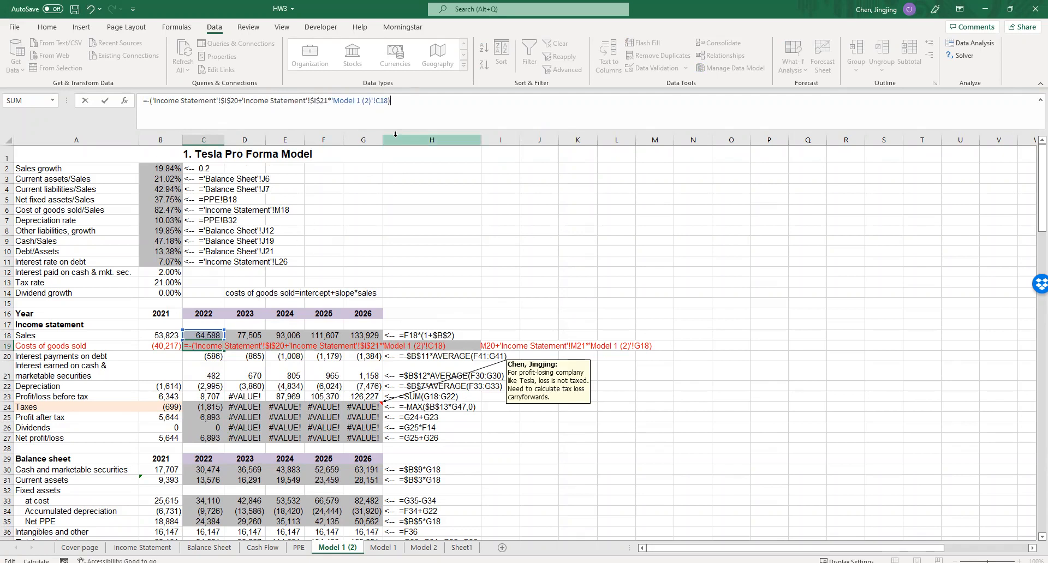
click(446, 317)
click(217, 345)
drag(224, 351, 368, 349)
click(623, 253)
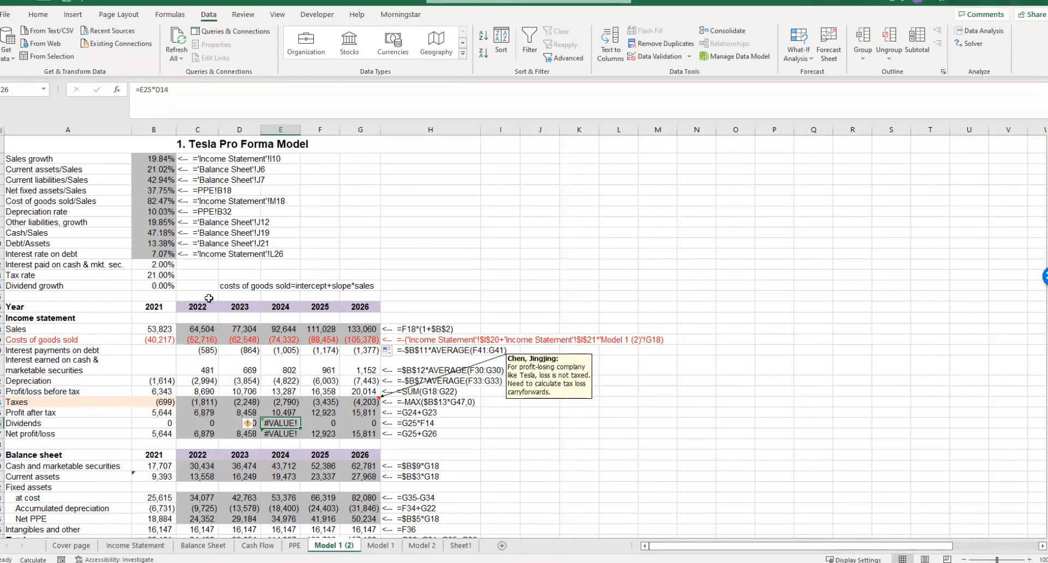
- Try changing the 2022 Dividends formula in C26 to =$C$25*B14 and filling it across through 2026
double_click(202, 420)
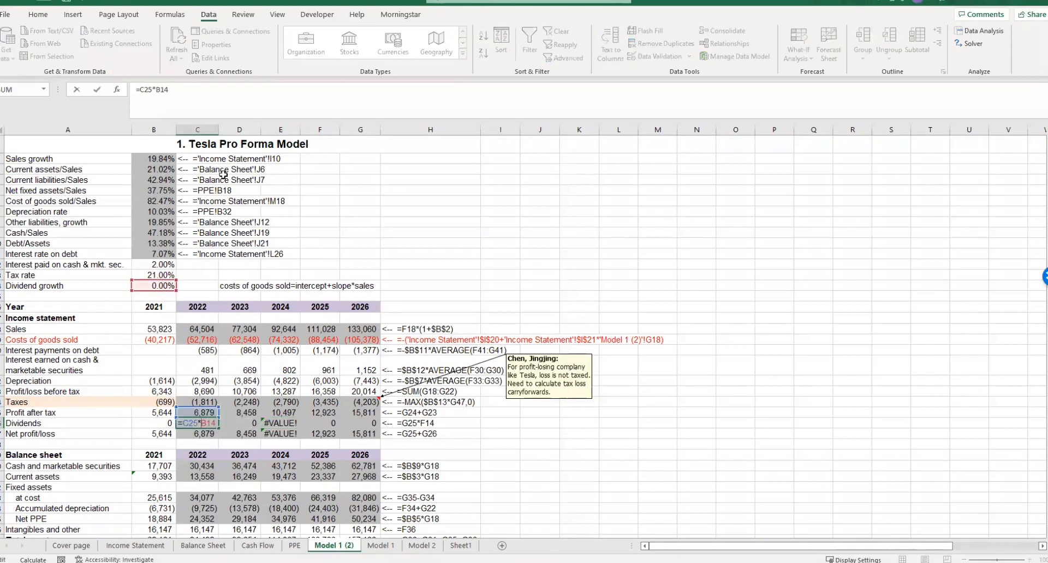
click(140, 91)
text($)
click(147, 89)
text($)
key(ctrl+Return)
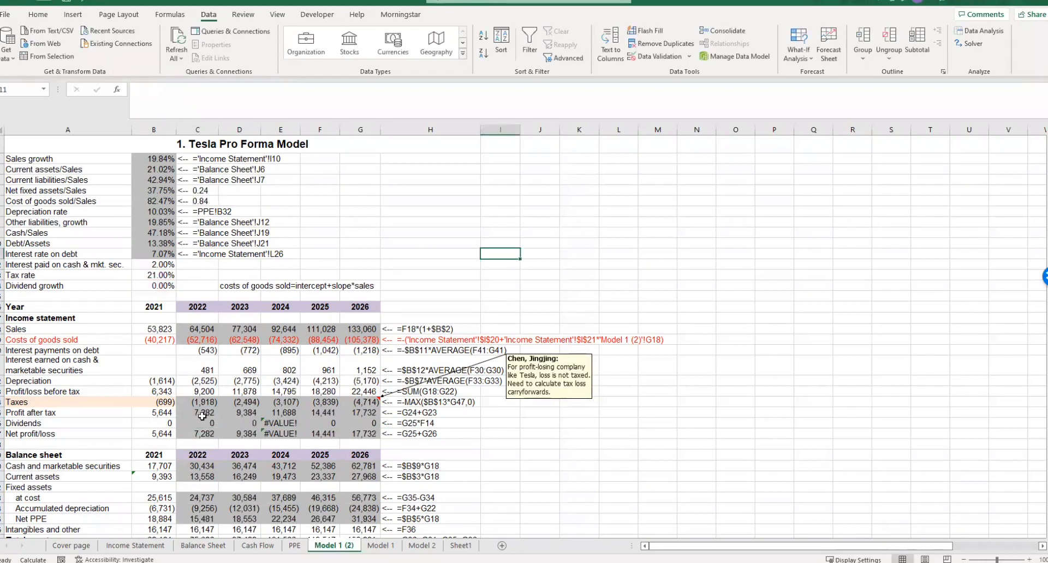
drag(218, 428, 360, 428)
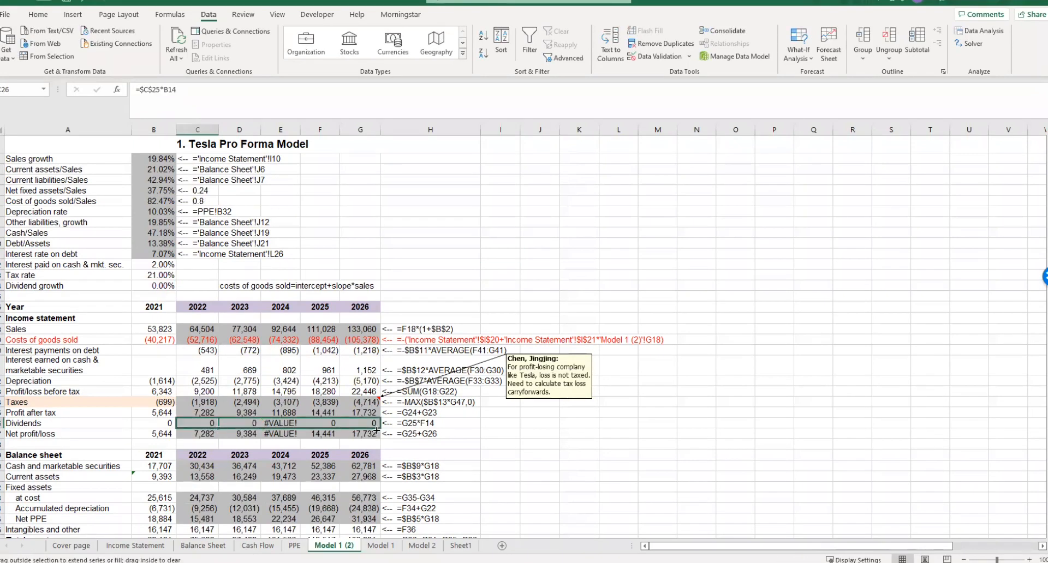
click(500, 434)
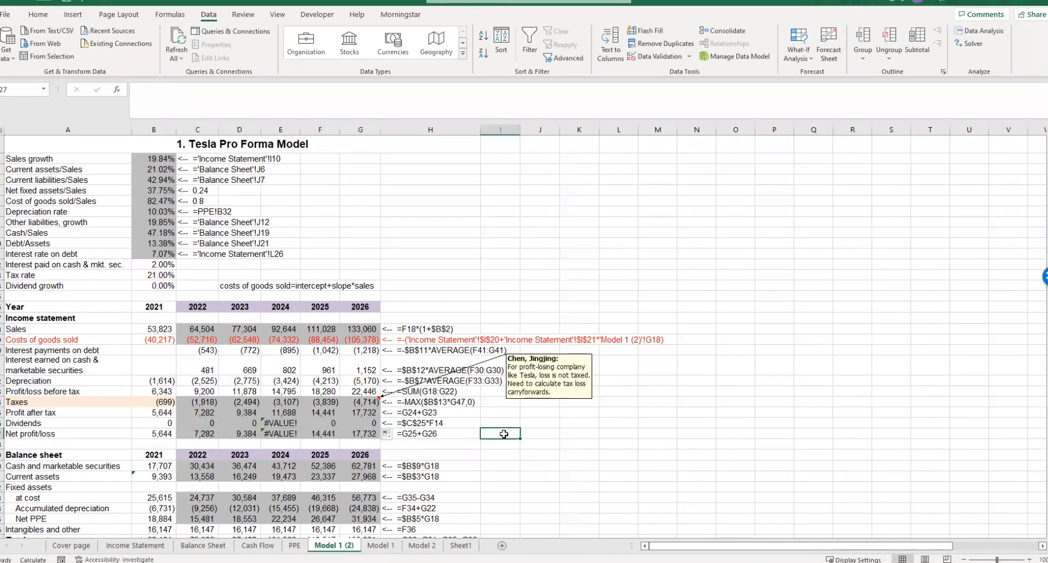
- Correct the 2022 Dividends formula in C26 to =C25*$B$14 and fill it across through 2026
click(281, 423)
double_click(198, 425)
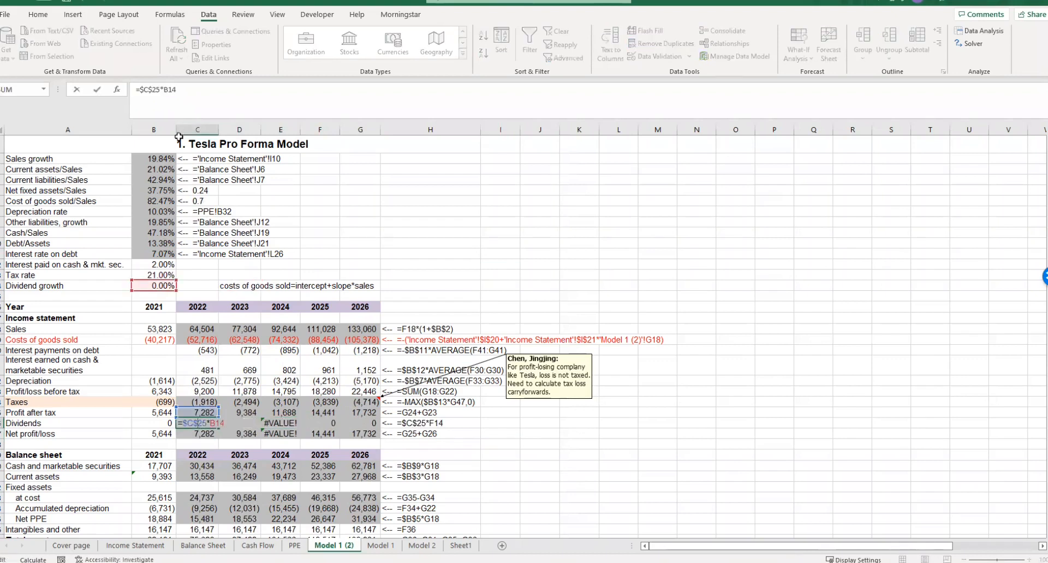
click(144, 88)
key(BackSpace)
click(149, 89)
key(BackSpace)
click(157, 88)
text($)
click(165, 89)
text($)
click(321, 233)
click(204, 426)
drag(220, 429, 376, 426)
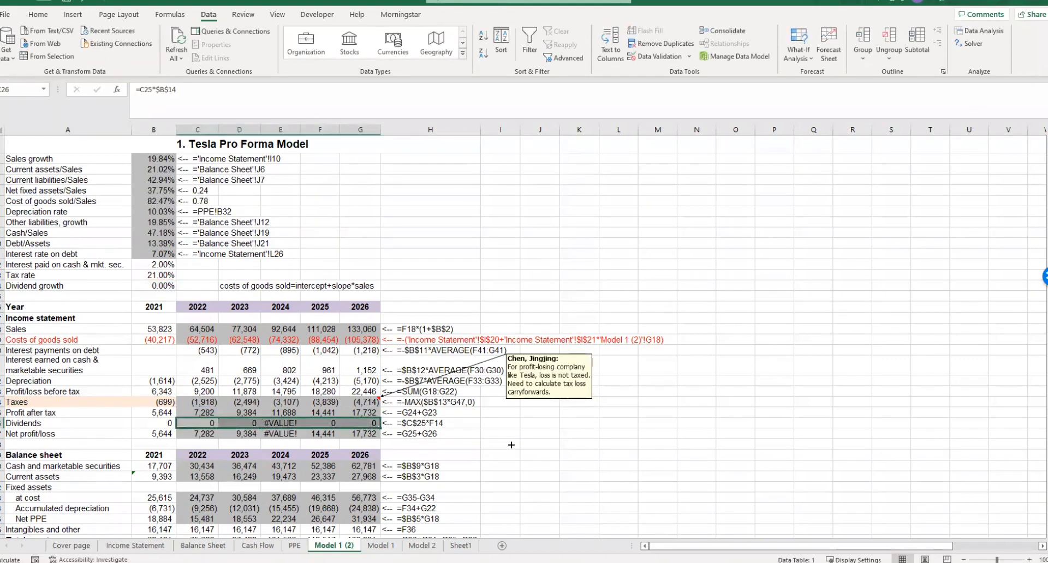
click(528, 444)
- Copy the corrected Dividends formulas from Model 1 (2) into the Dividends row, C26:G26, of the original Model 1 sheet
click(208, 421)
key(ctrl+c)
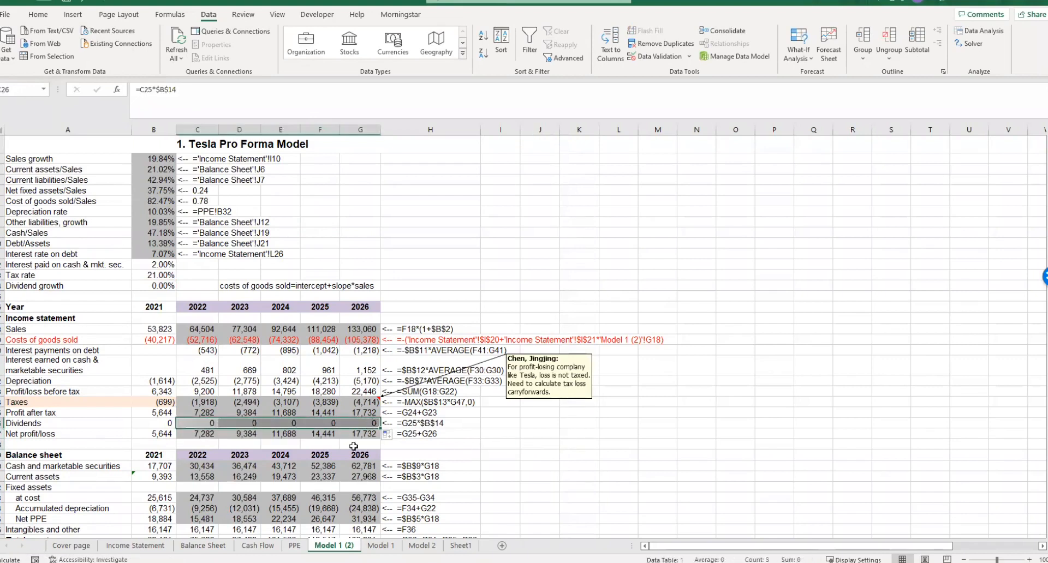
click(380, 545)
click(205, 423)
key(ctrl+v)
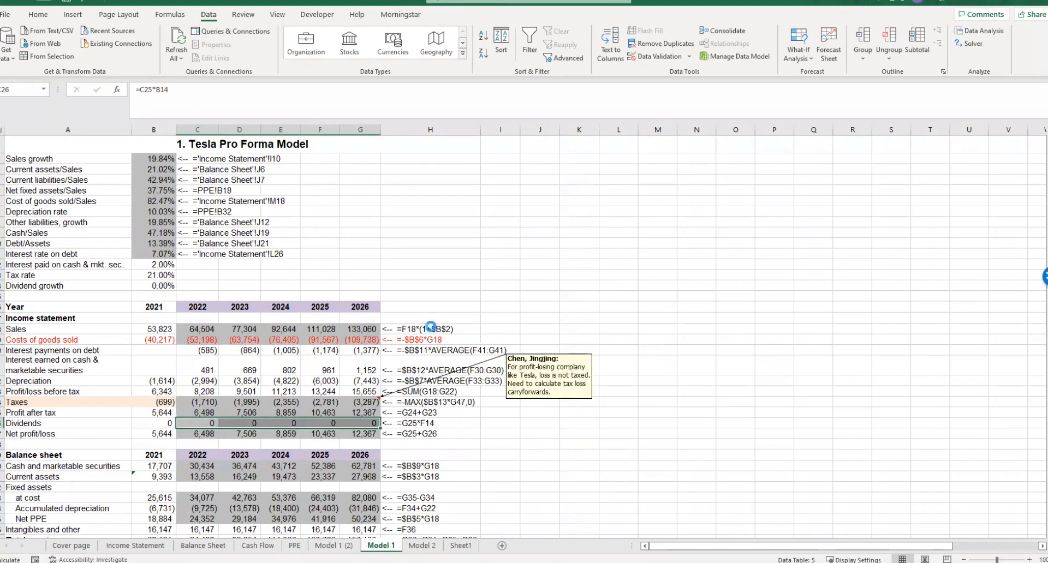
- Return to Model 1 (2), cancel the pending copy selection, and review the free cash flows and the Tesla valuation
click(498, 305)
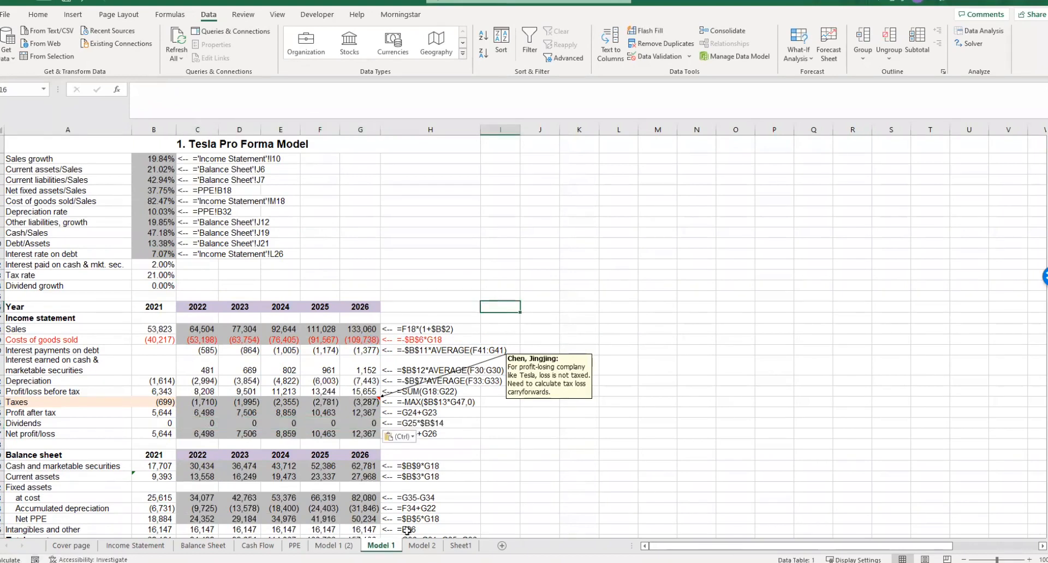
click(342, 546)
click(496, 431)
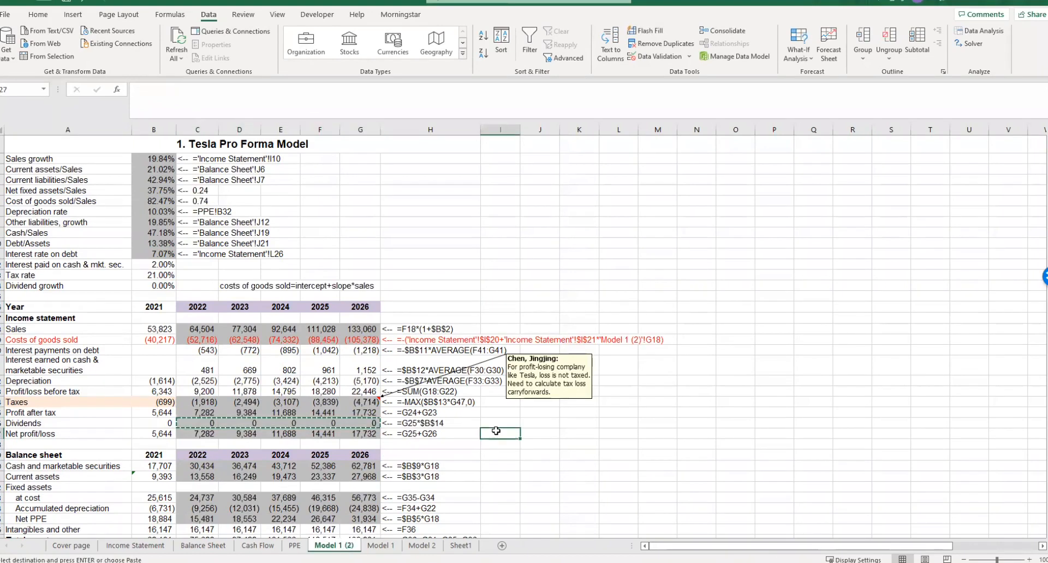
key(Escape)
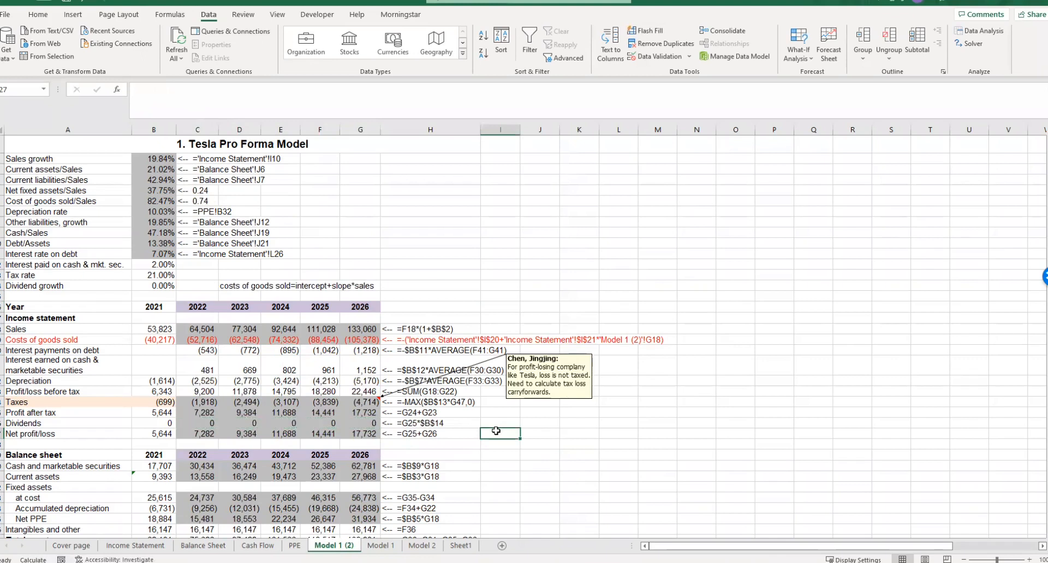
scroll(459, 426, down, 13)
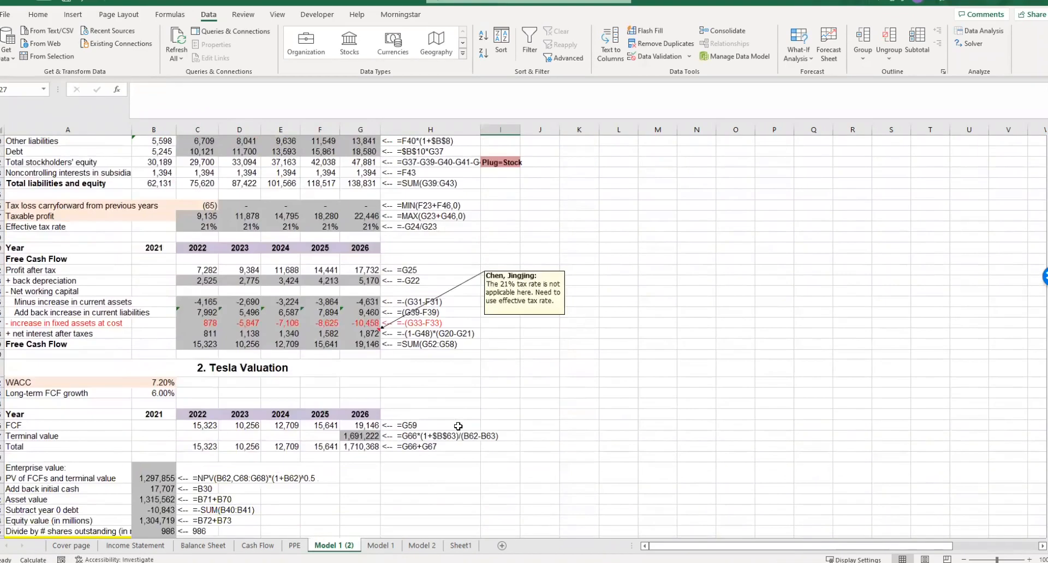
scroll(459, 426, down, 1)
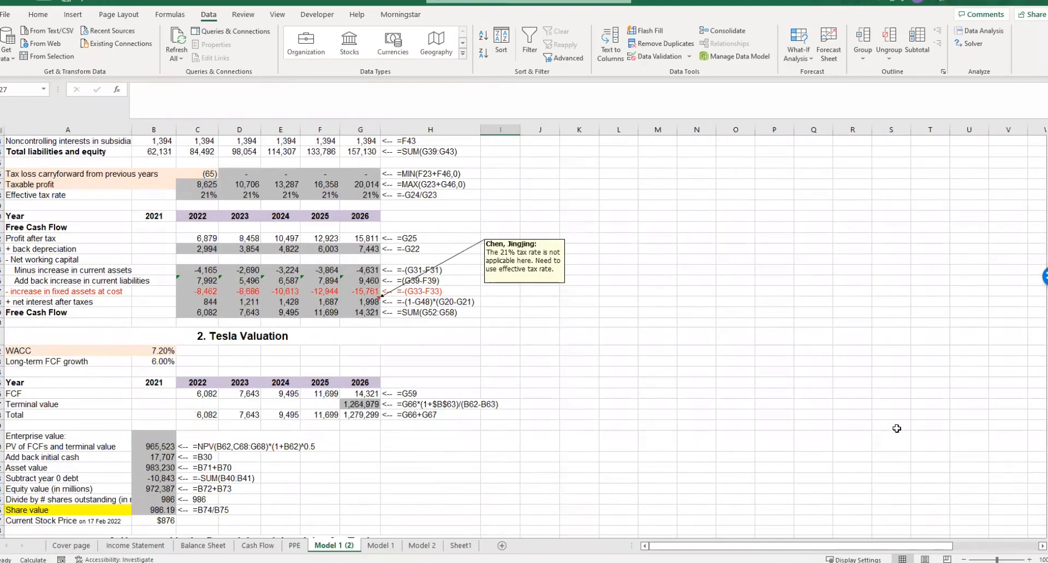
scroll(897, 429, up, 14)
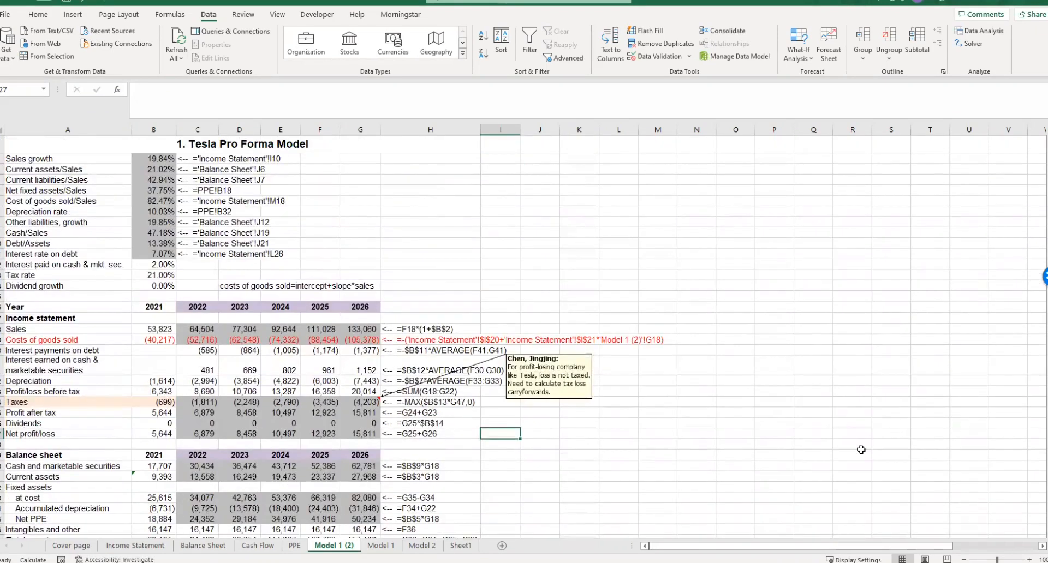
- Look over the Model 2 sheet, then switch to Homework 3.pdf and read question f on the share value after the regression adjustment
click(407, 549)
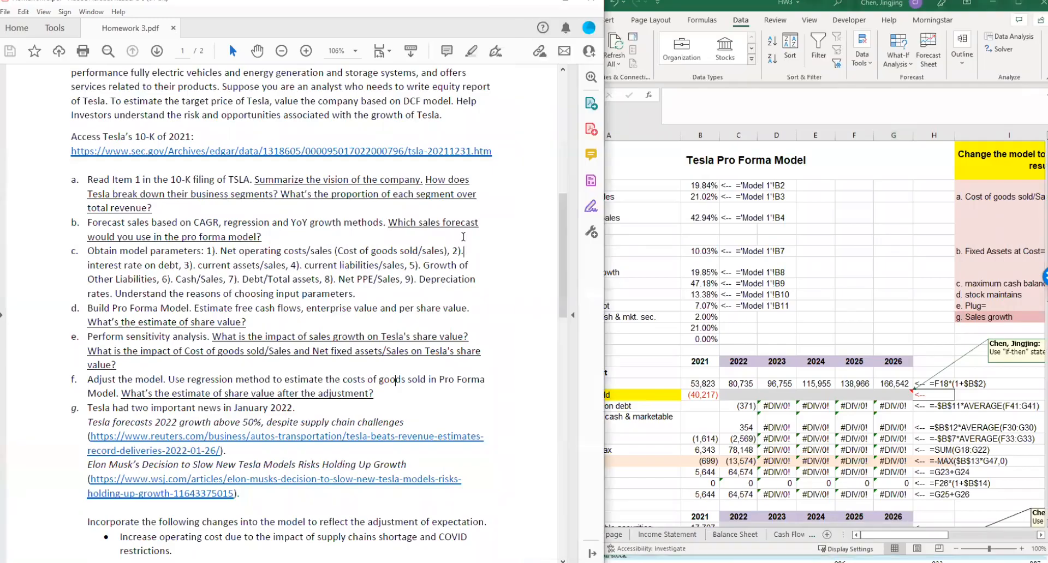
scroll(448, 348, down, 2)
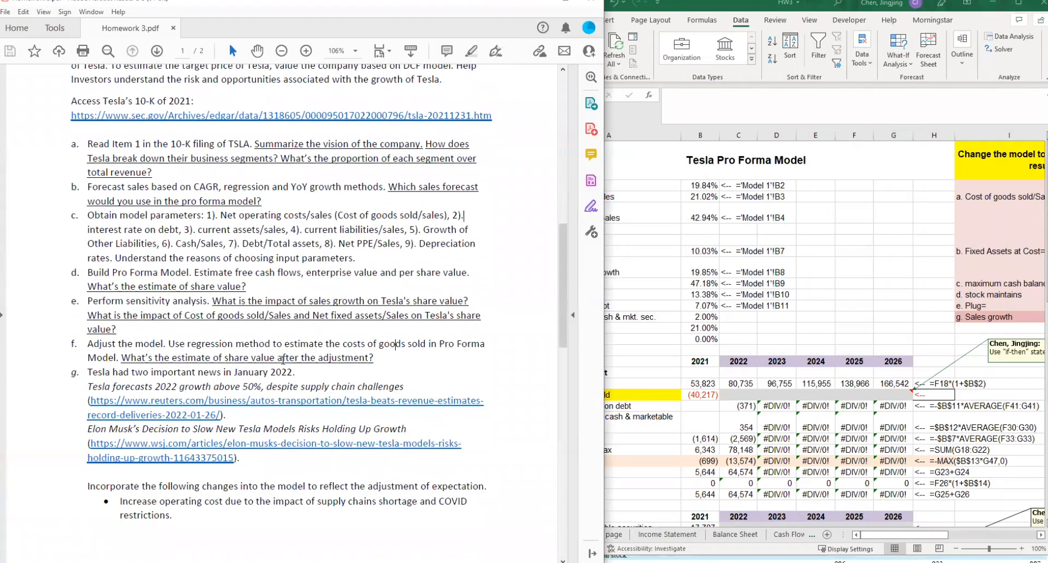
scroll(256, 369, down, 1)
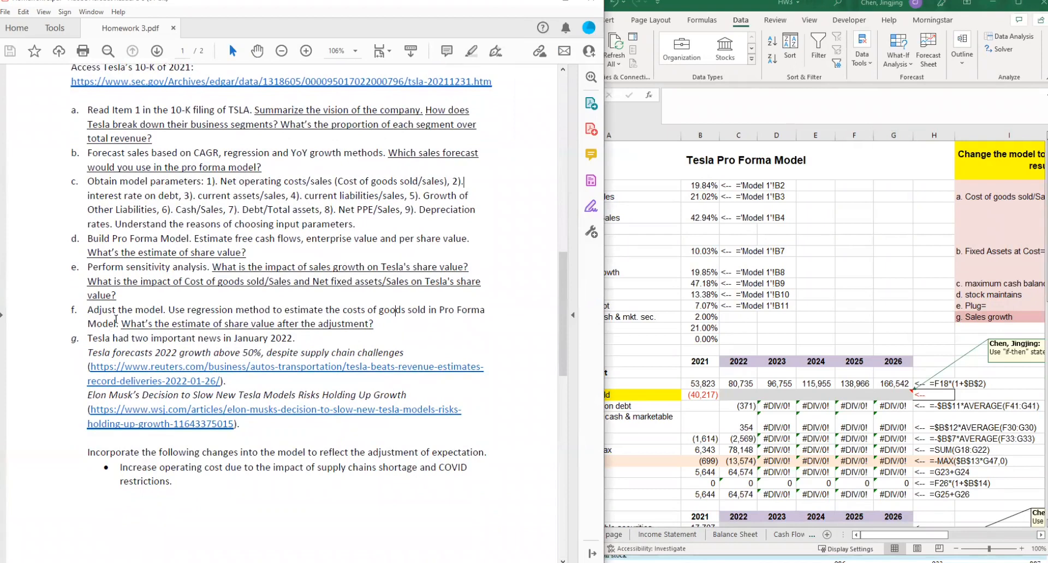
drag(89, 324, 369, 325)
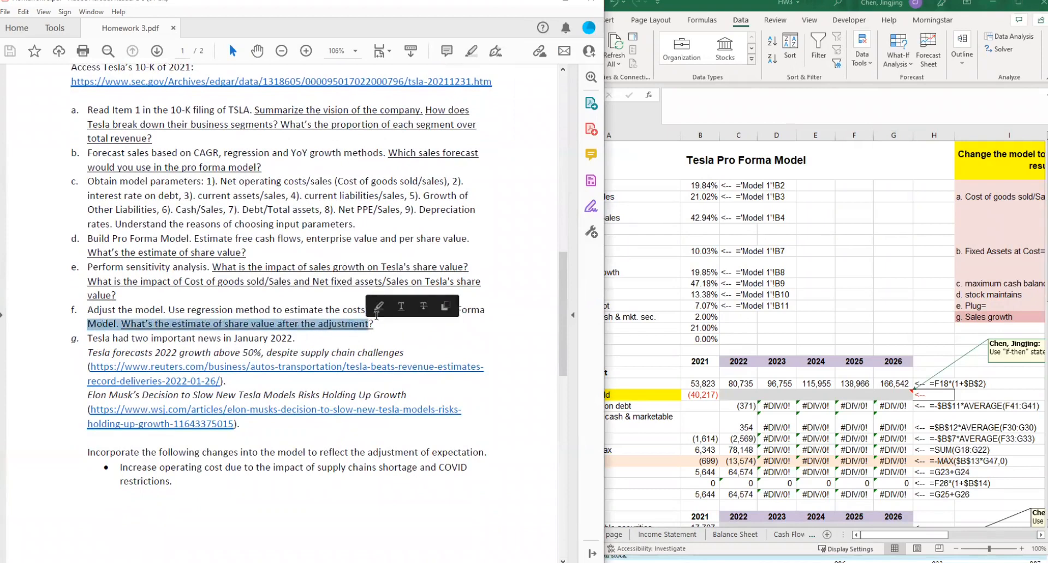
- Switch back to the HW3 workbook and examine the share value in the Tesla Valuation section of Model 1 (2)
click(890, 328)
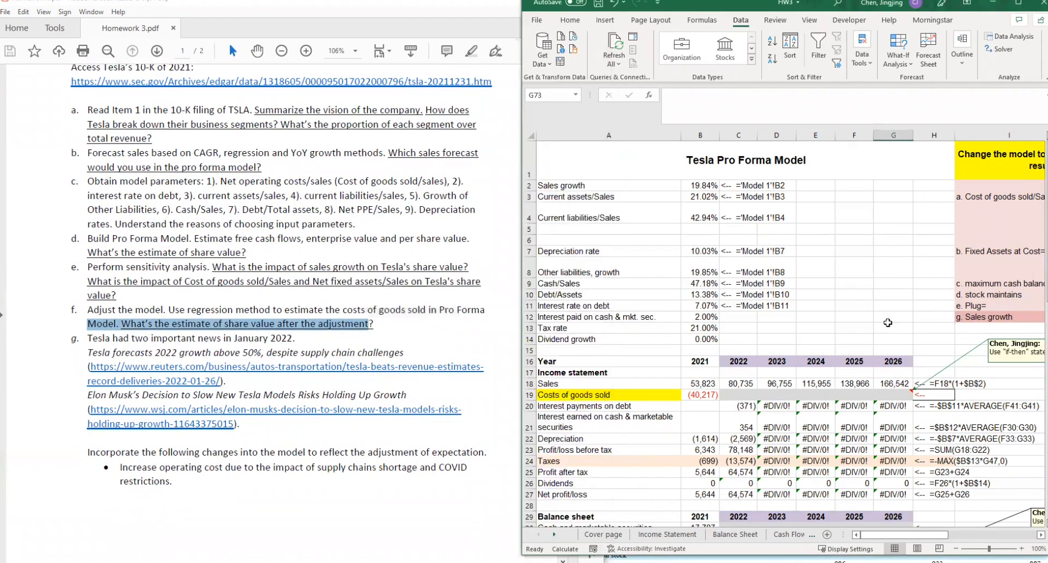
scroll(883, 381, down, 11)
scroll(884, 382, up, 6)
click(554, 535)
click(555, 535)
click(677, 534)
scroll(745, 440, down, 10)
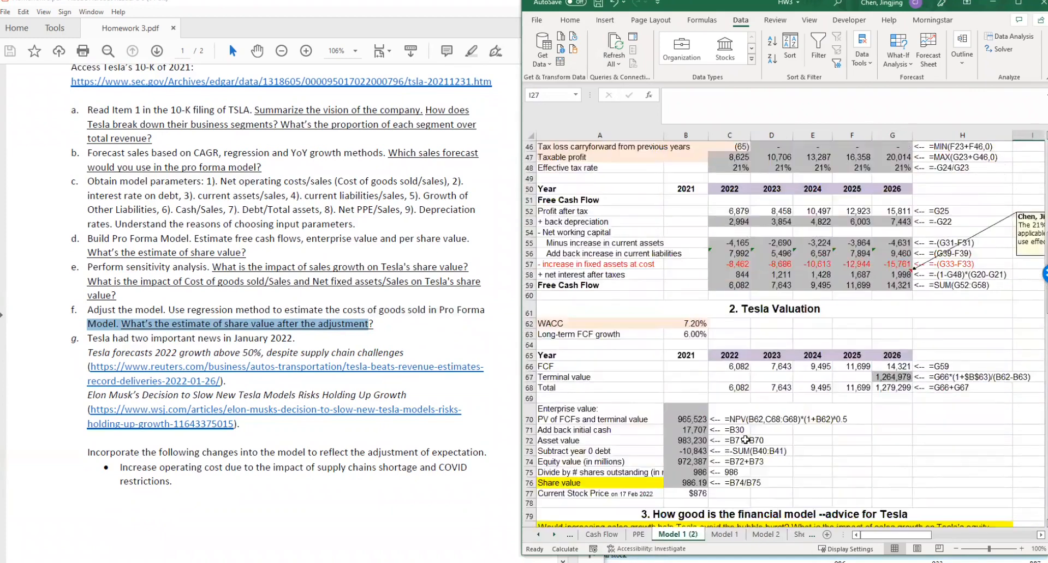
scroll(745, 439, down, 2)
scroll(755, 462, up, 7)
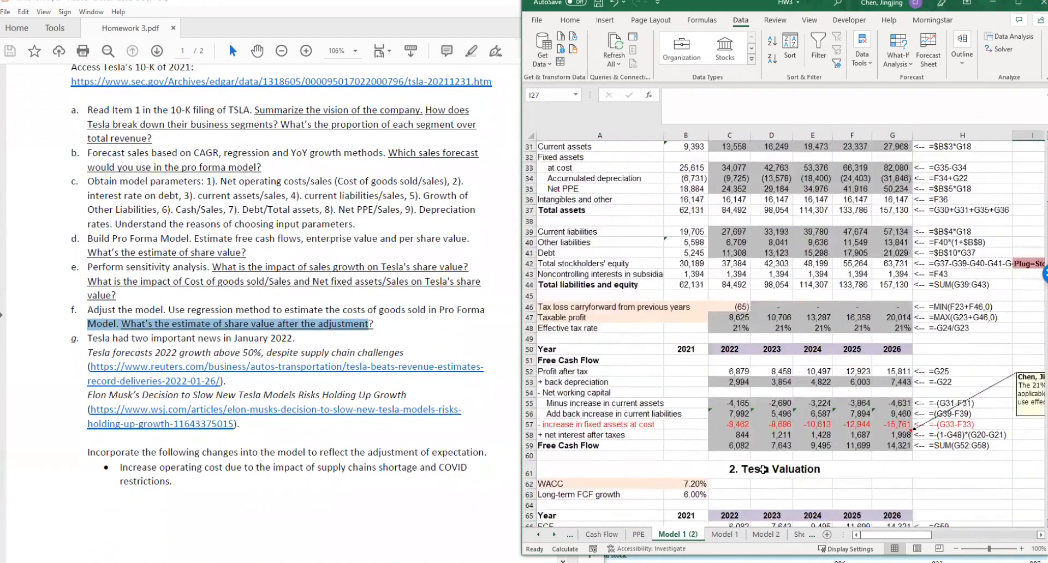
scroll(763, 470, up, 10)
- Read question g in Homework 3.pdf, focusing on the January 2022 news and Tesla's 2022 growth forecast, and compare with the model's sales growth
click(326, 345)
scroll(327, 346, down, 7)
scroll(326, 345, up, 7)
double_click(84, 339)
click(120, 354)
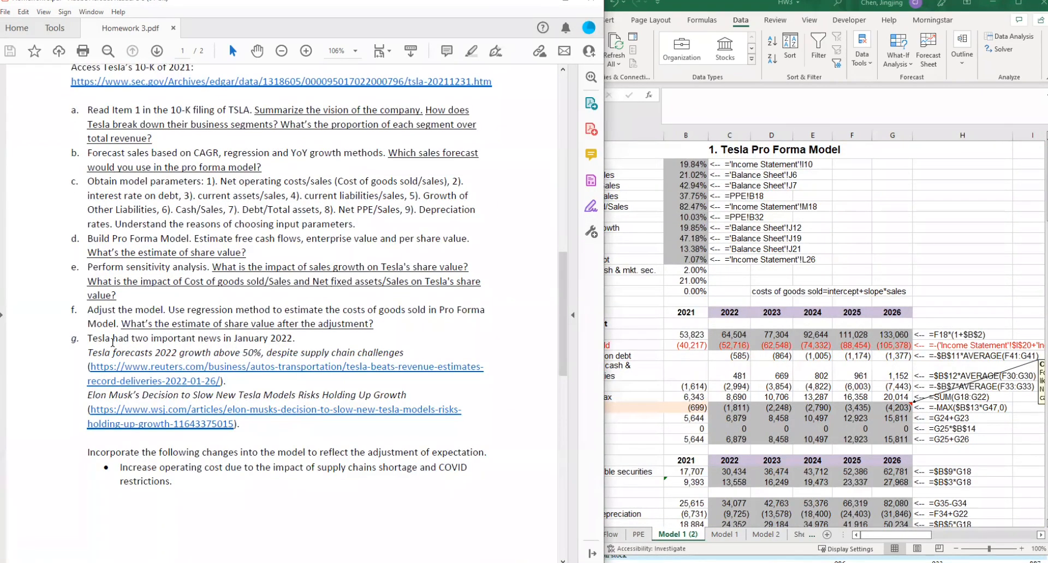
drag(267, 342, 292, 346)
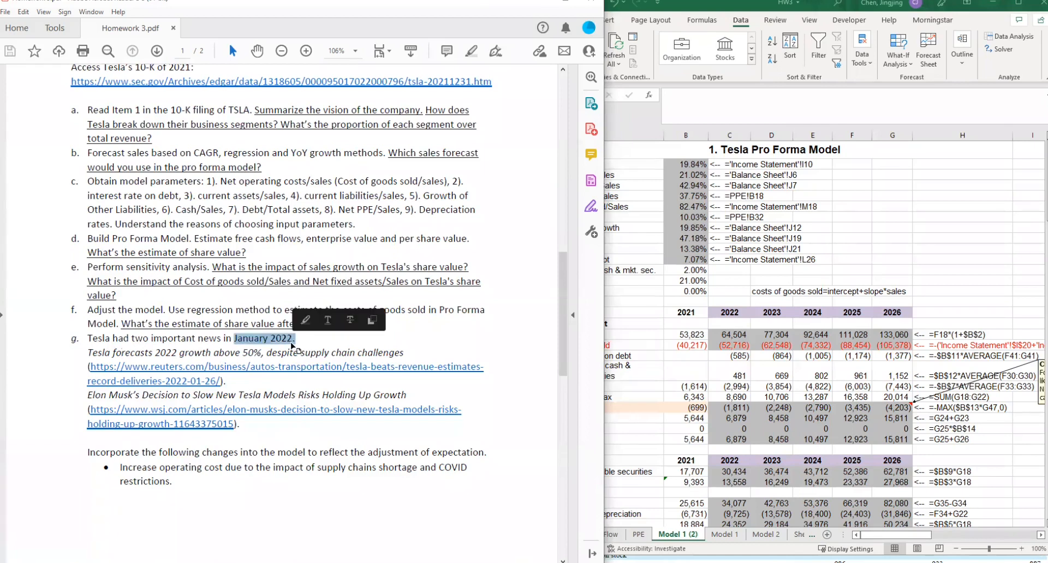
click(215, 350)
drag(128, 354, 180, 356)
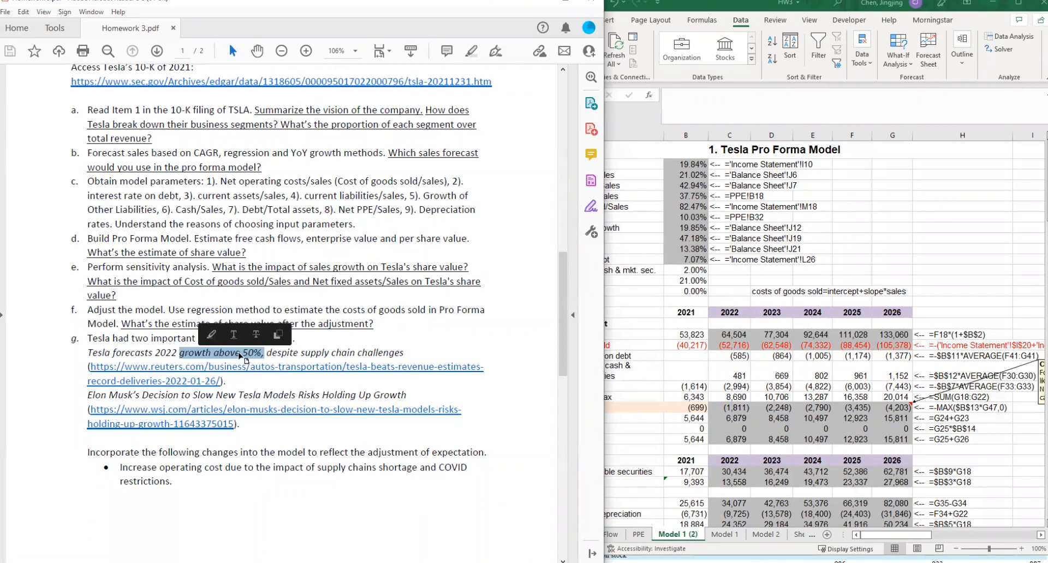
click(246, 356)
click(690, 167)
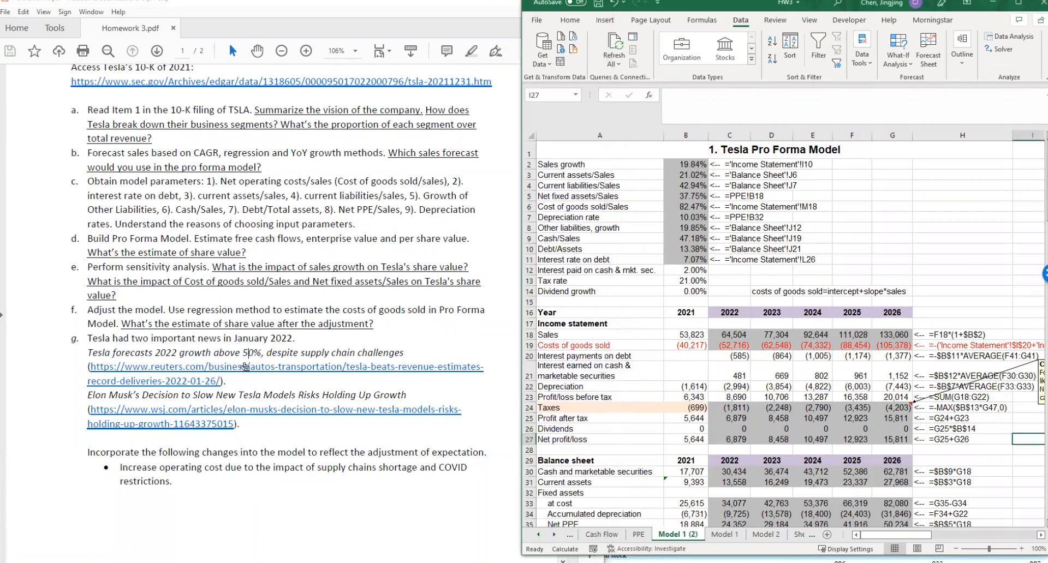
click(260, 352)
double_click(251, 352)
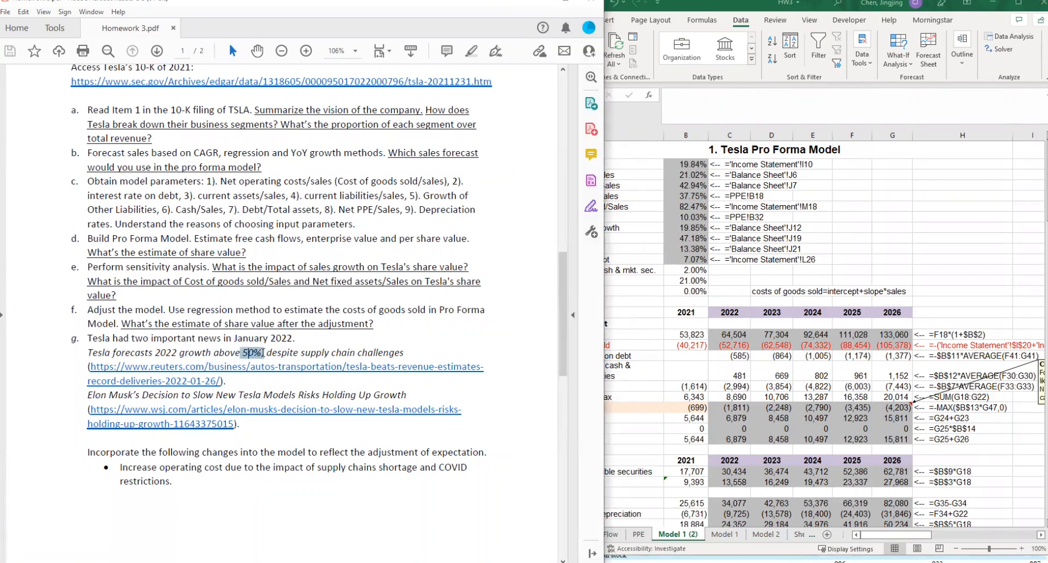
double_click(169, 353)
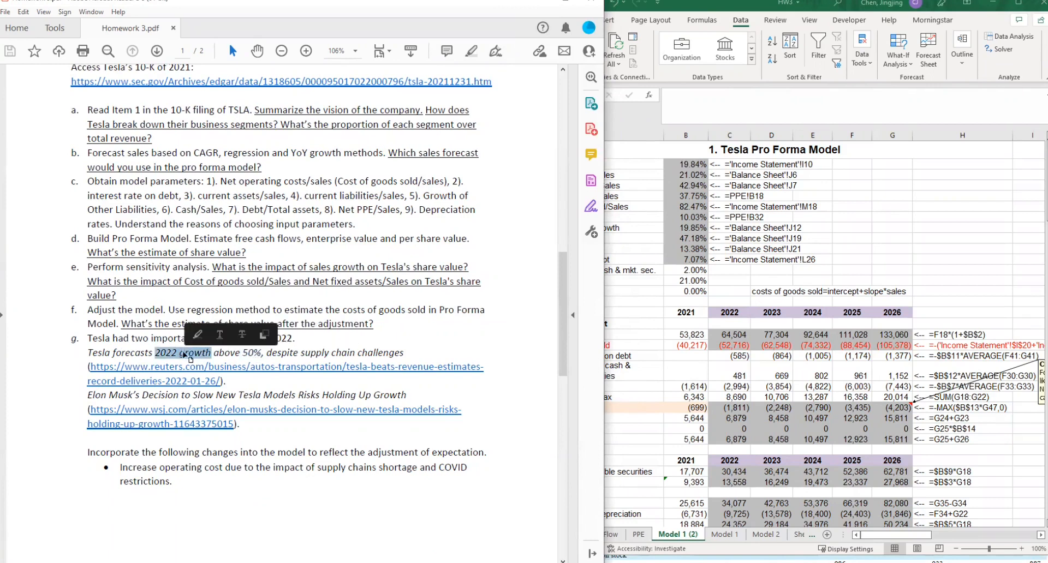
click(253, 396)
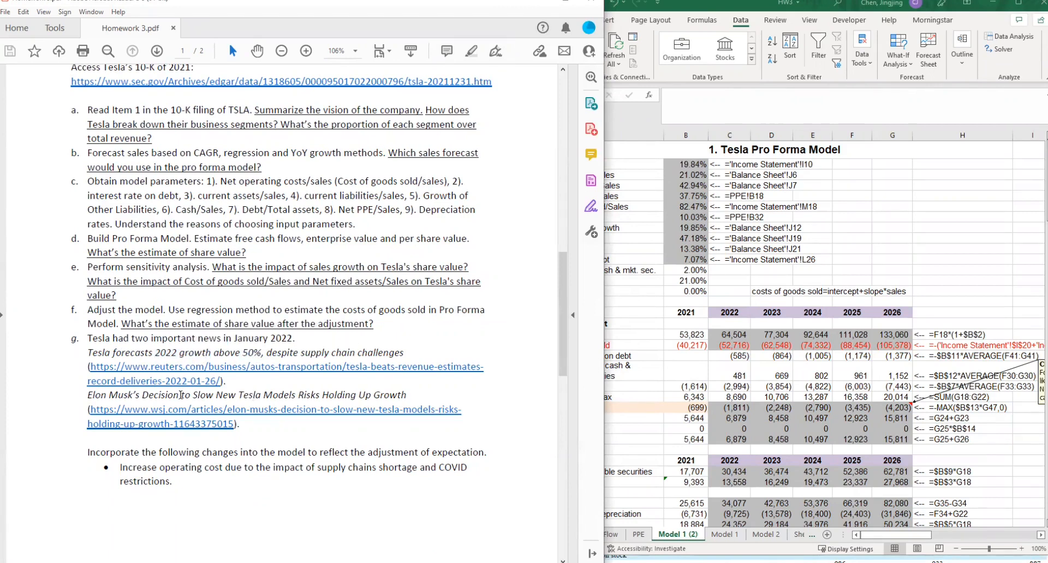
- Read the news item on slowing new Tesla models, then examine Cost of goods sold/Sales and Net fixed assets/Sales in Model 1 (2)
drag(212, 395, 323, 394)
click(323, 393)
scroll(326, 421, down, 5)
scroll(326, 421, up, 5)
click(723, 220)
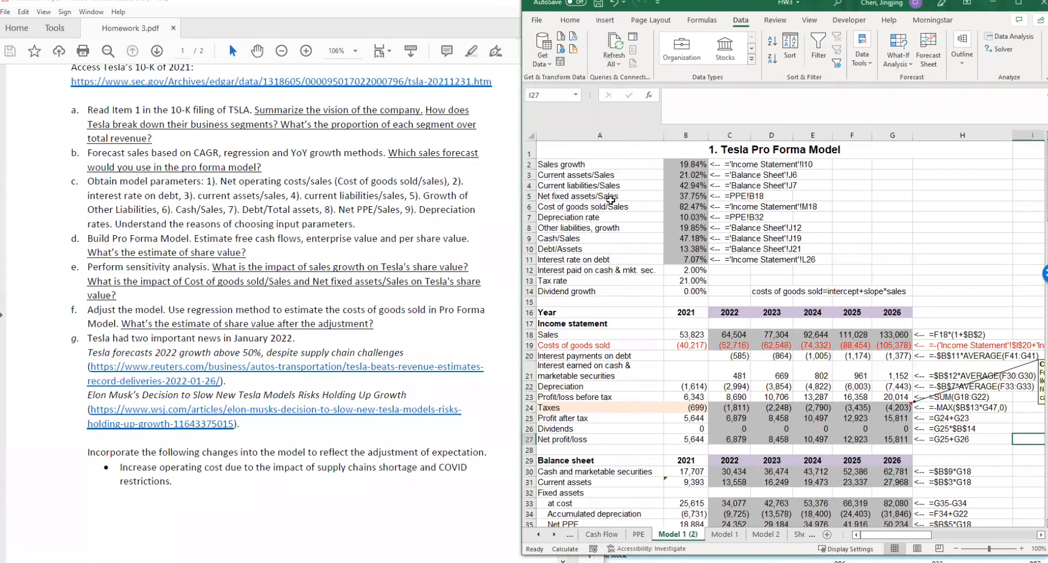
drag(585, 211, 680, 208)
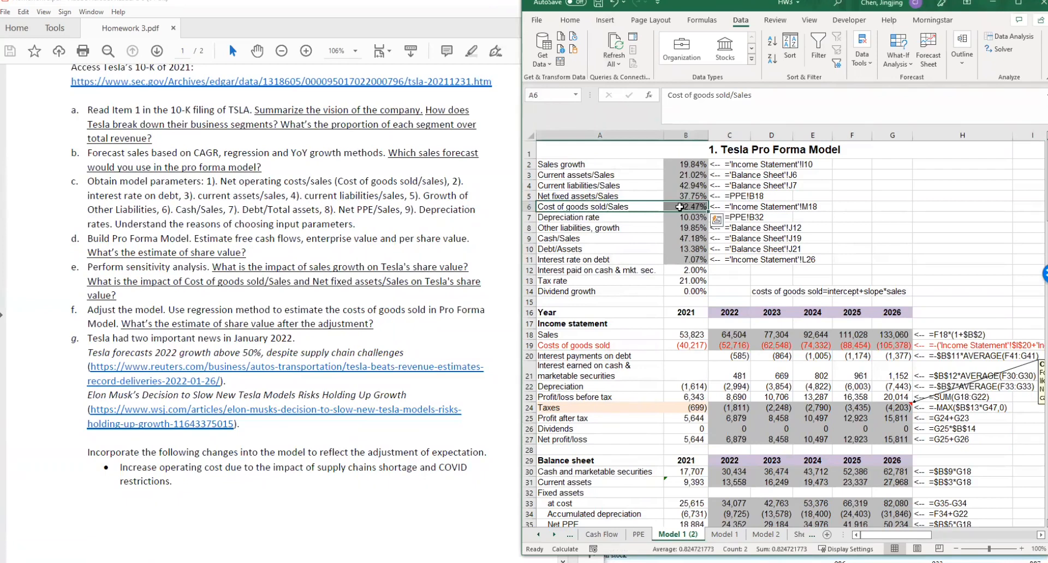
drag(600, 198, 685, 196)
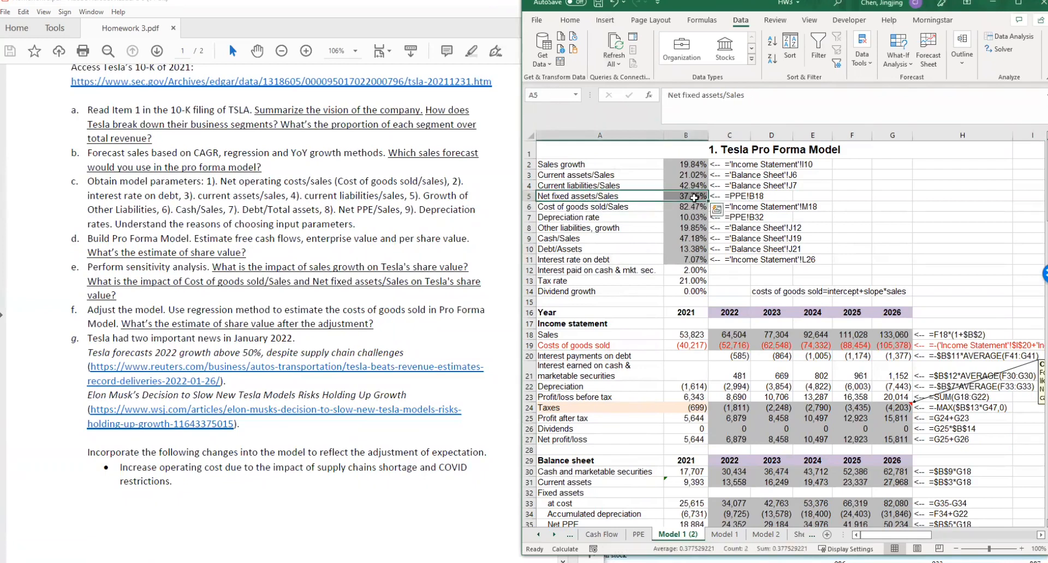
- Read the operating cost change in Homework 3.pdf and its tiered Cost of goods sold/Sales formulas for the three sales ranges
click(338, 451)
scroll(338, 451, down, 10)
scroll(334, 459, up, 10)
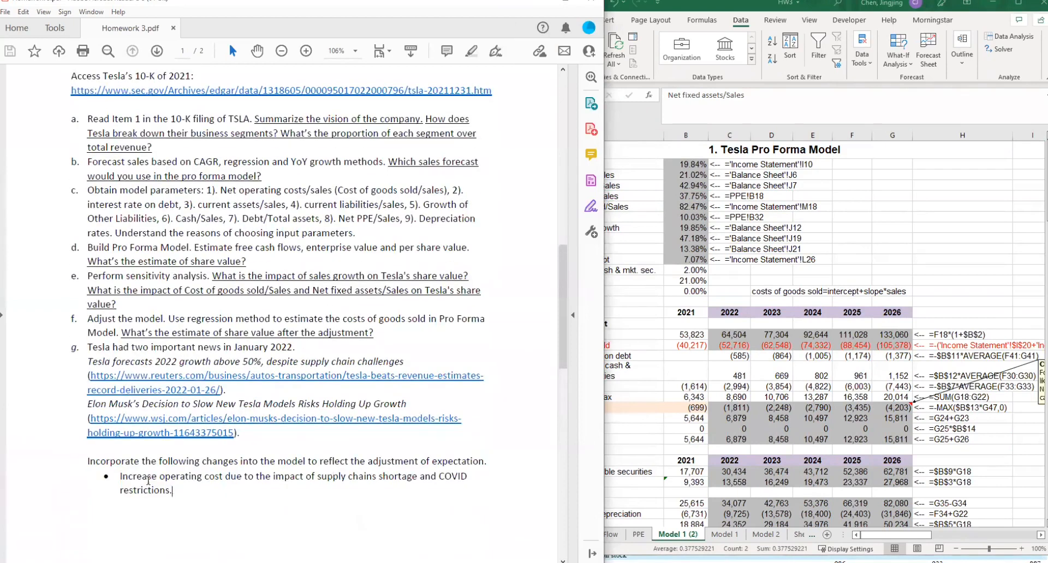
drag(171, 491, 119, 476)
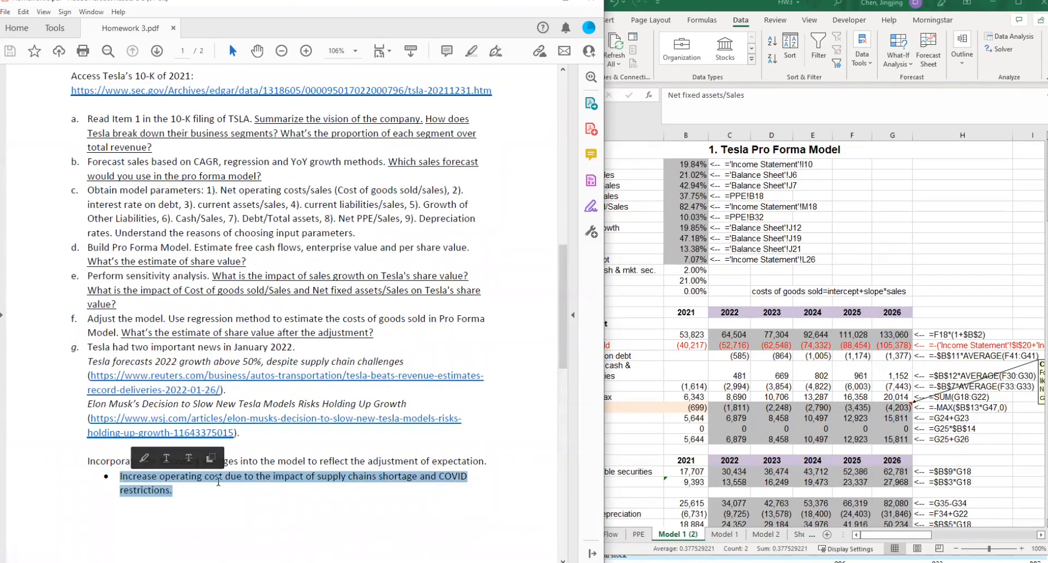
scroll(218, 482, down, 10)
drag(143, 137, 220, 140)
click(341, 178)
click(304, 163)
drag(343, 178, 220, 141)
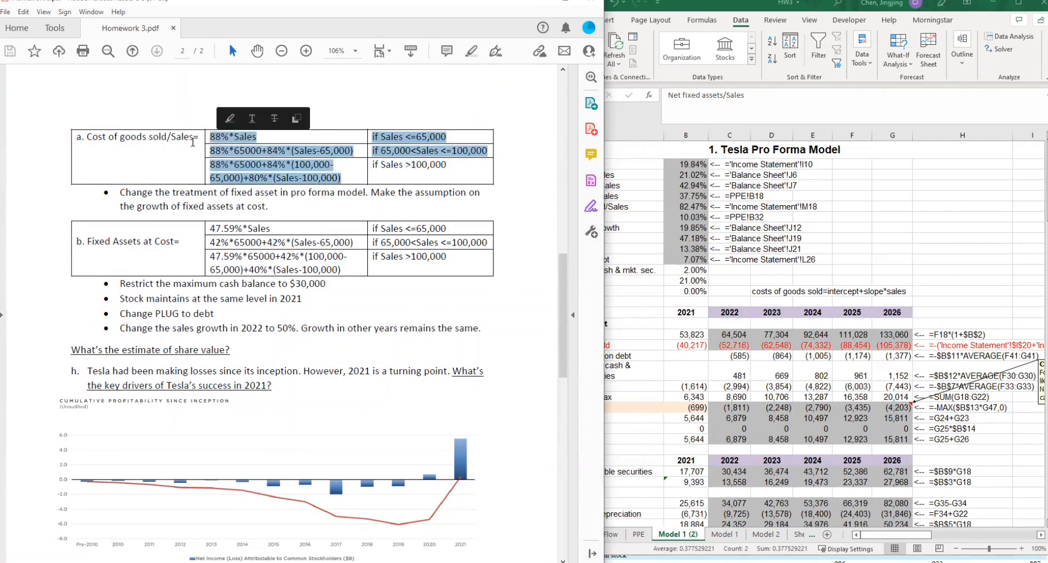
drag(98, 140, 196, 139)
- Read the remaining model changes in Homework 3.pdf: fixed assets at cost, maximum cash balance, stock level, debt plug and 2022 sales growth
drag(122, 242, 328, 257)
click(104, 242)
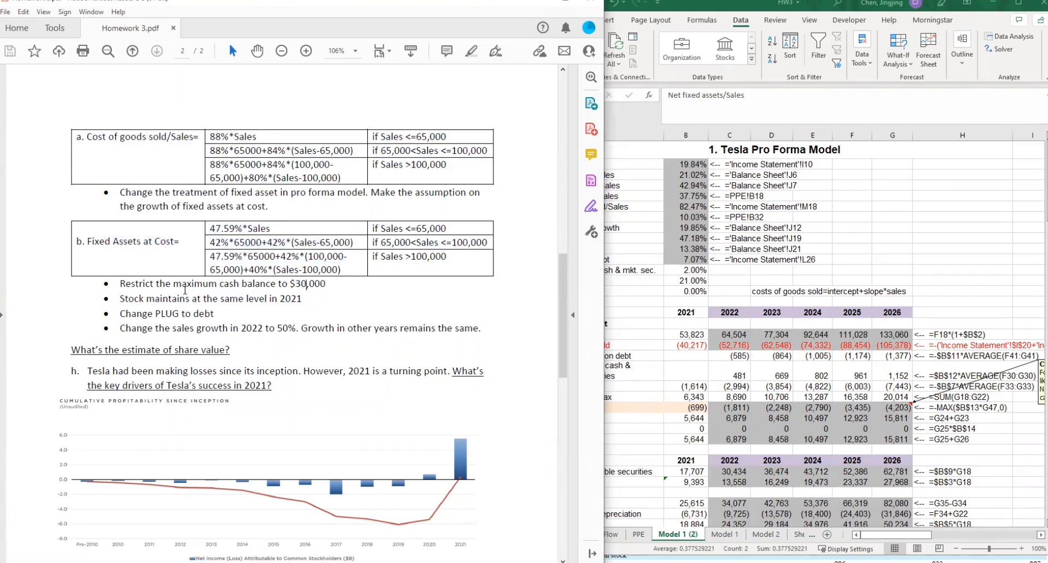
drag(185, 286, 336, 301)
drag(121, 299, 282, 304)
drag(214, 316, 254, 331)
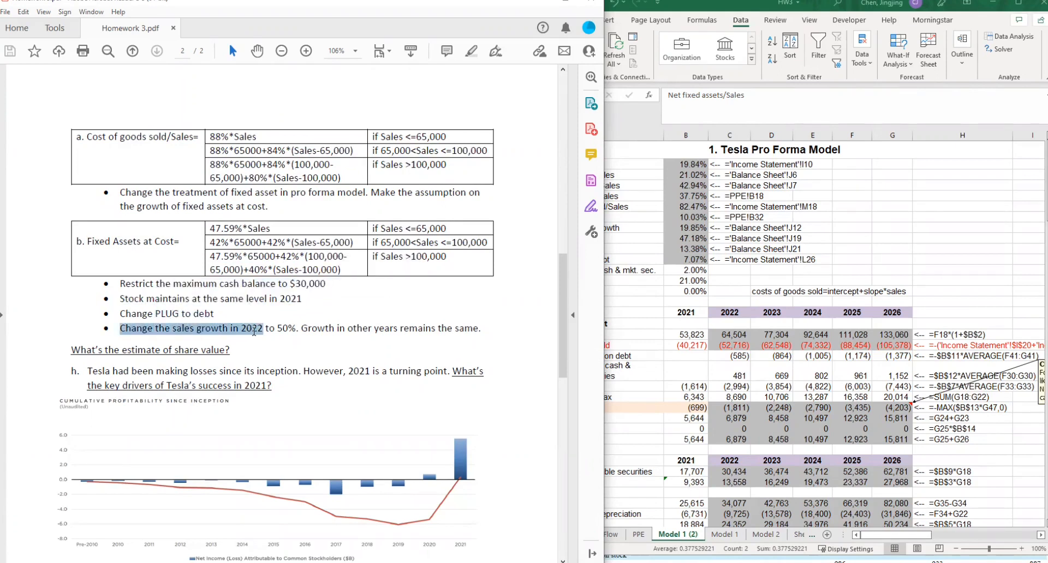
click(270, 332)
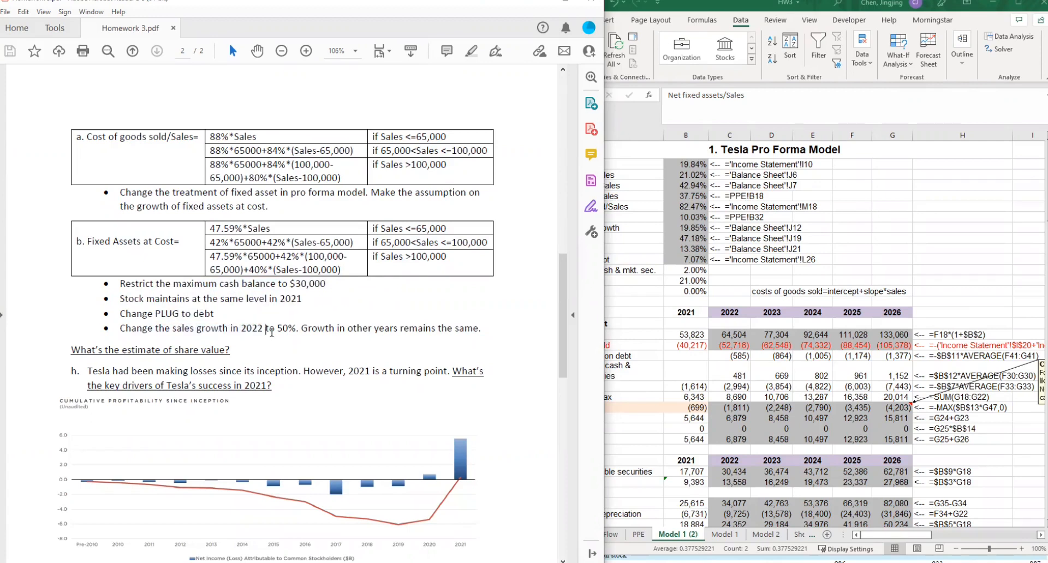
drag(275, 329, 298, 334)
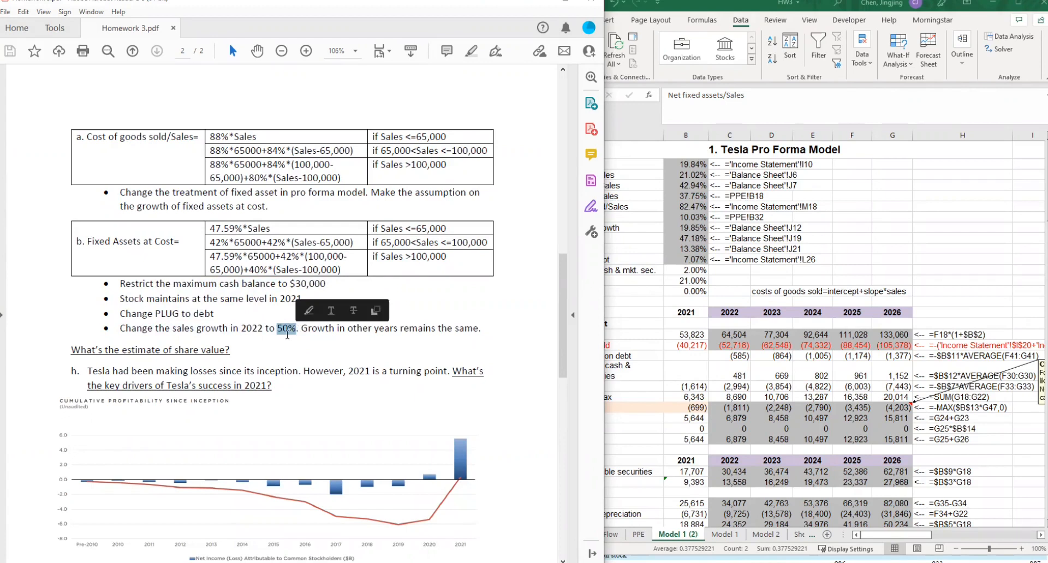
drag(174, 331, 293, 333)
click(289, 333)
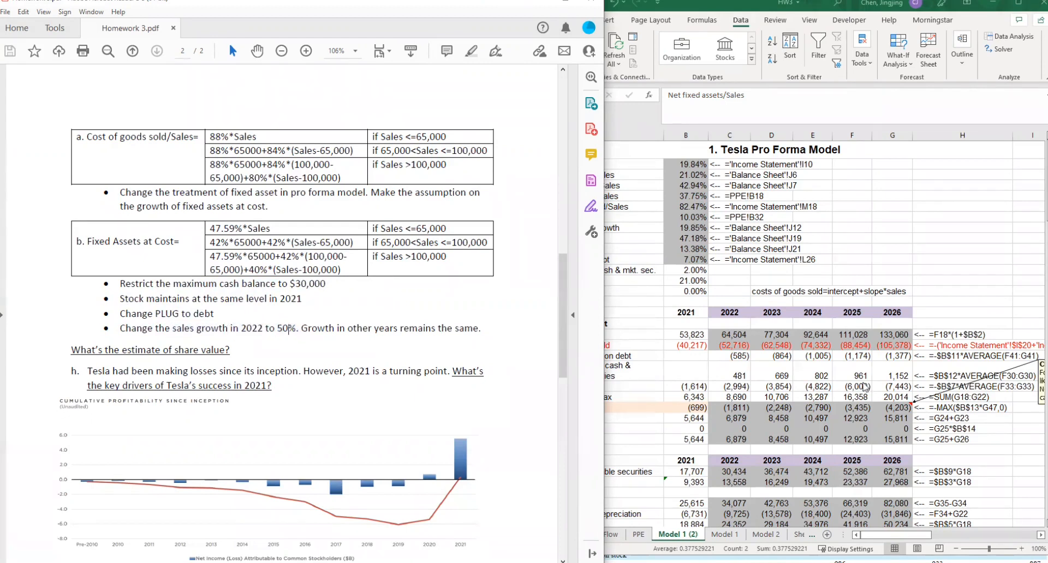
- Return to the HW3 workbook, open the Model 2 sheet in a maximized window, and show its new assumptions
click(865, 387)
scroll(847, 435, down, 6)
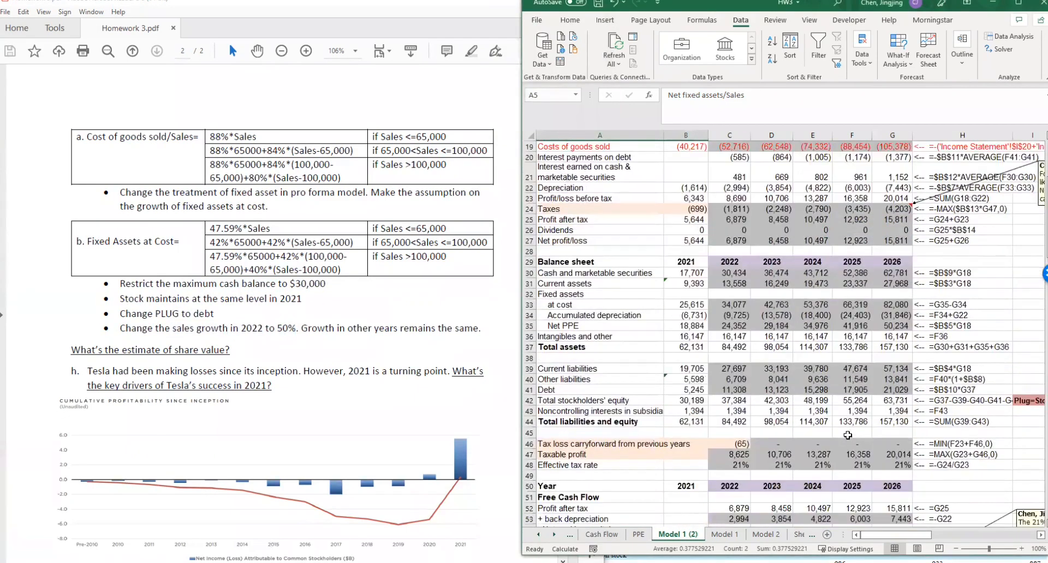
click(556, 535)
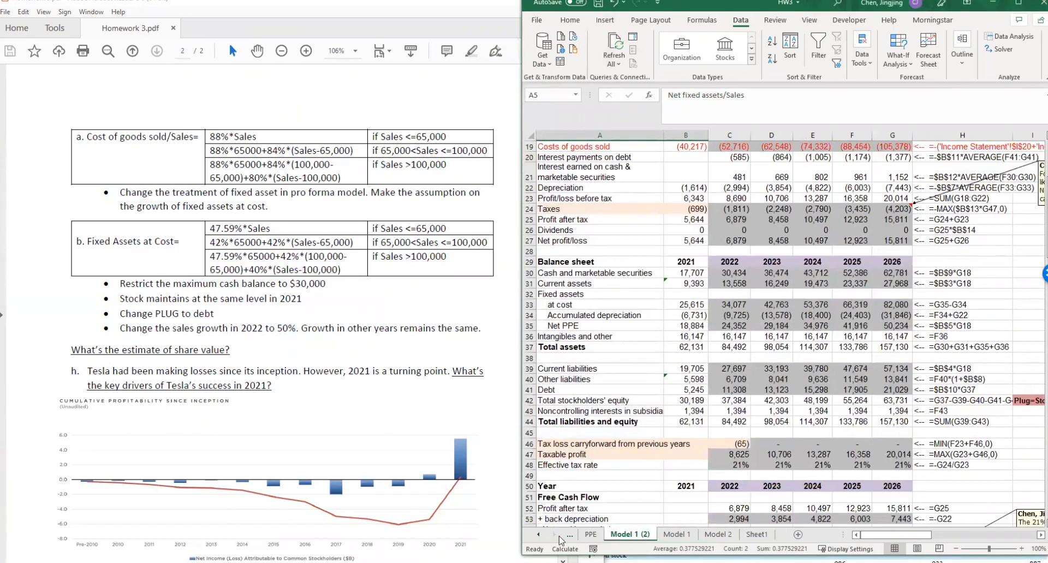
click(718, 535)
click(1018, 3)
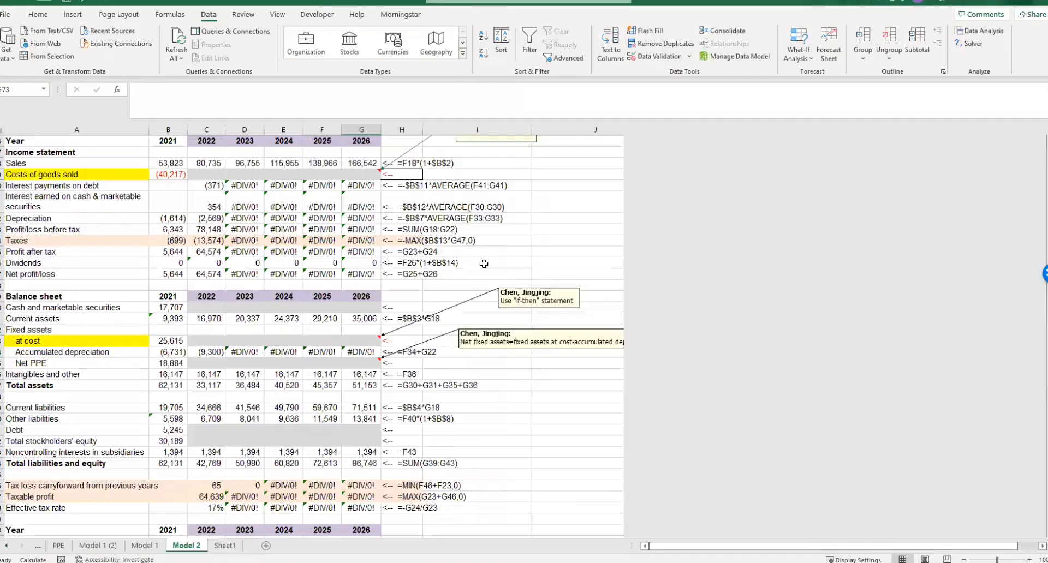
scroll(483, 263, up, 6)
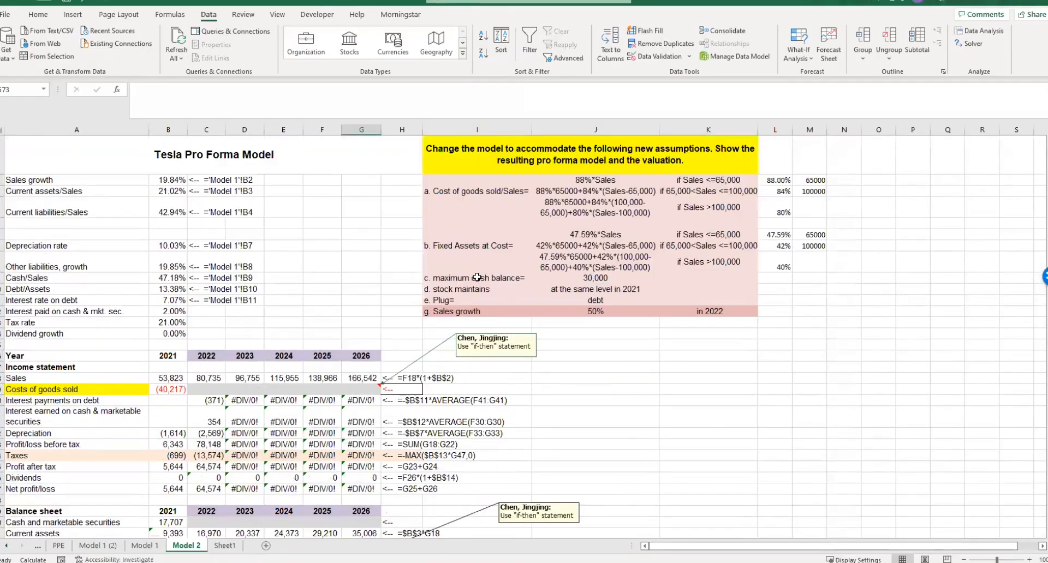
click(200, 389)
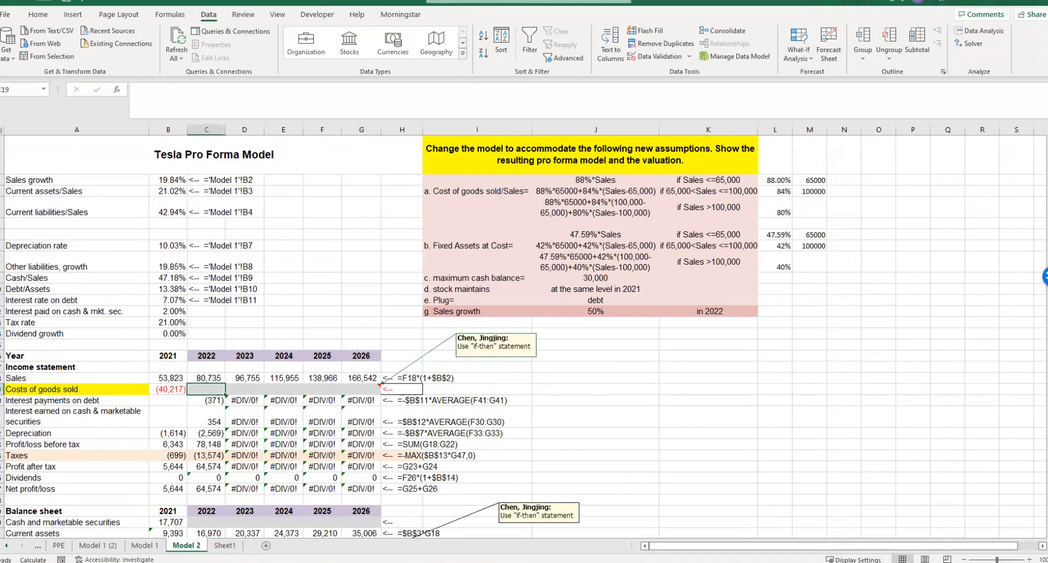
drag(561, 186, 460, 242)
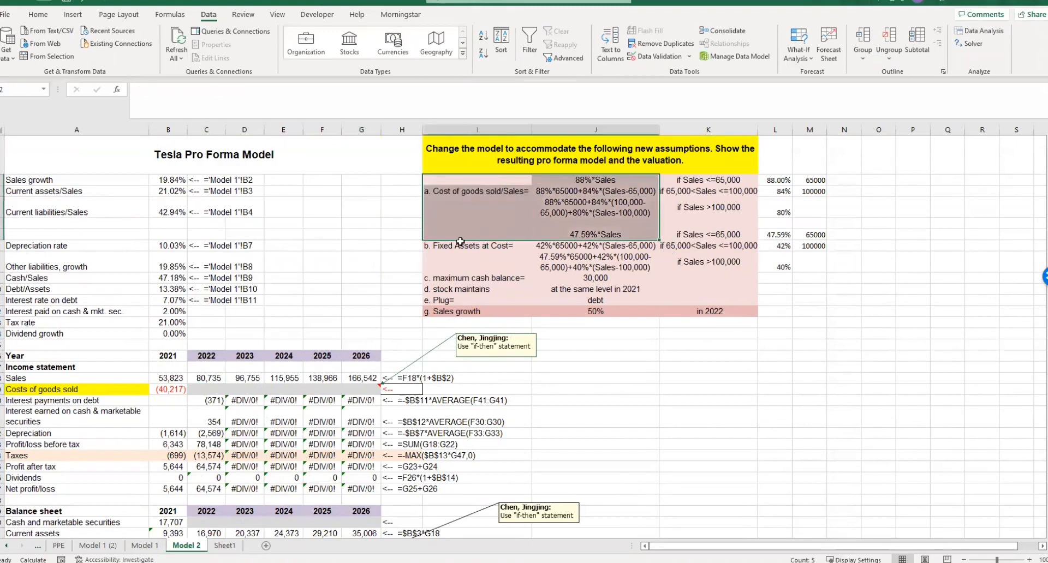
click(207, 390)
text(=)
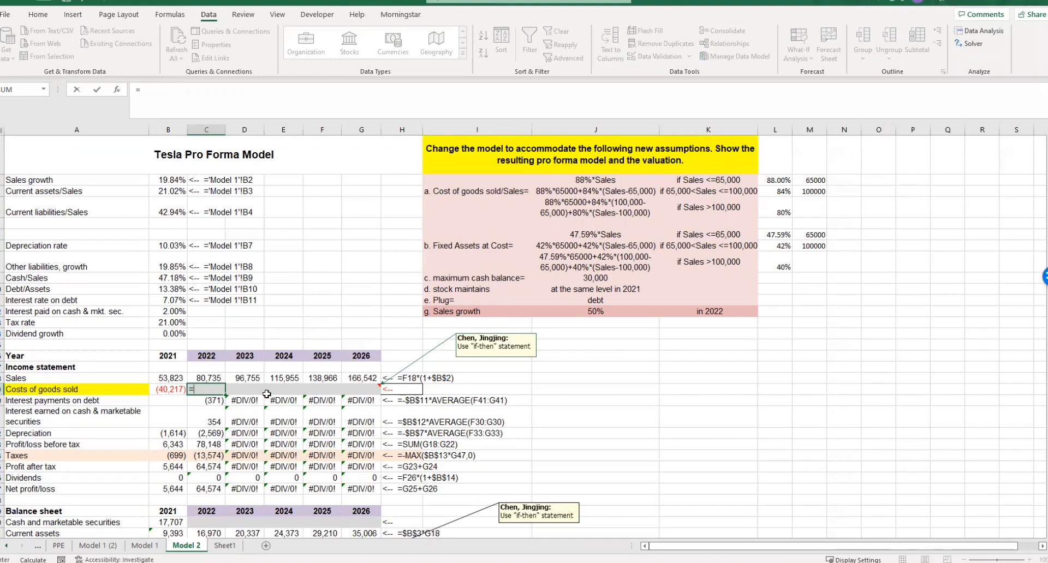
key(Escape)
key(alt+Tab)
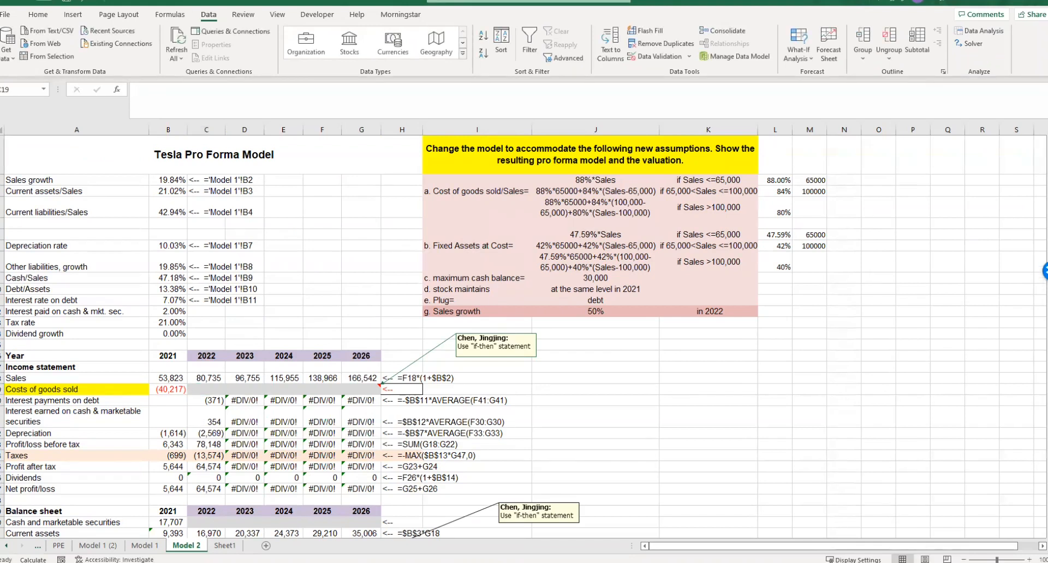
- Start an IF formula in the 2022 Costs of goods sold cell that tests whether C18<=$M$2
click(206, 388)
text(=if)
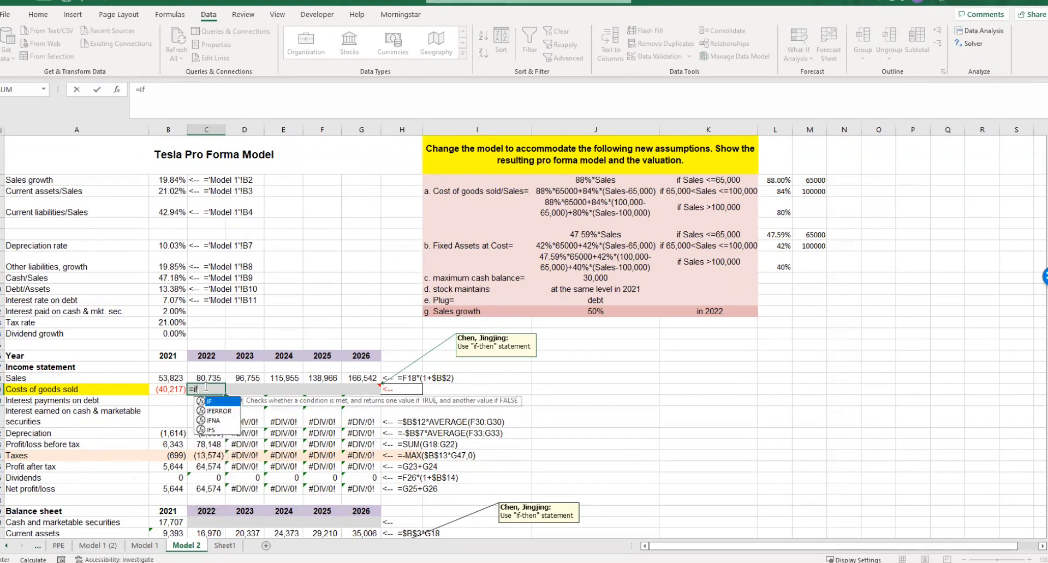
text(())
click(201, 390)
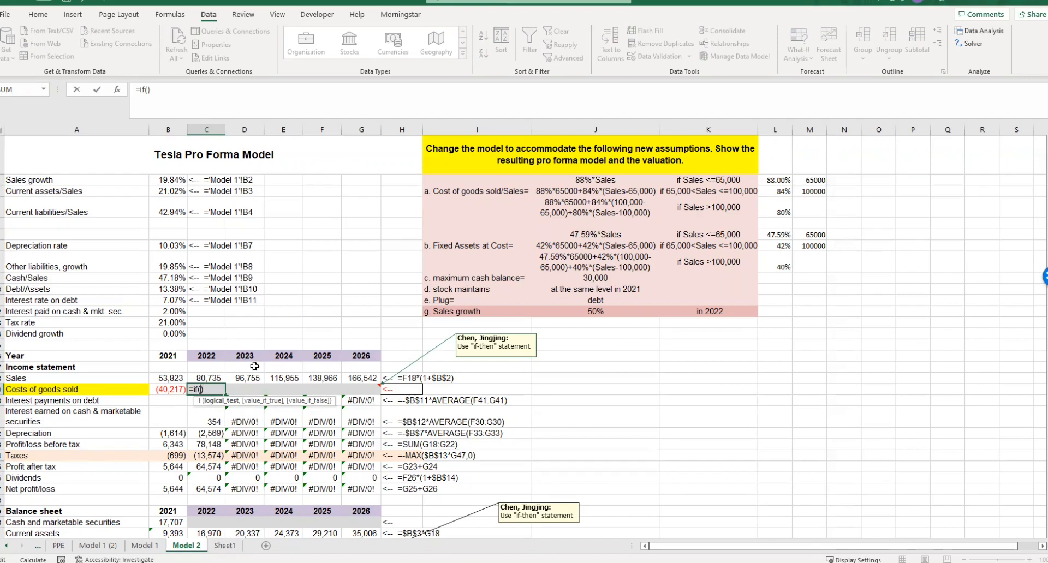
click(203, 376)
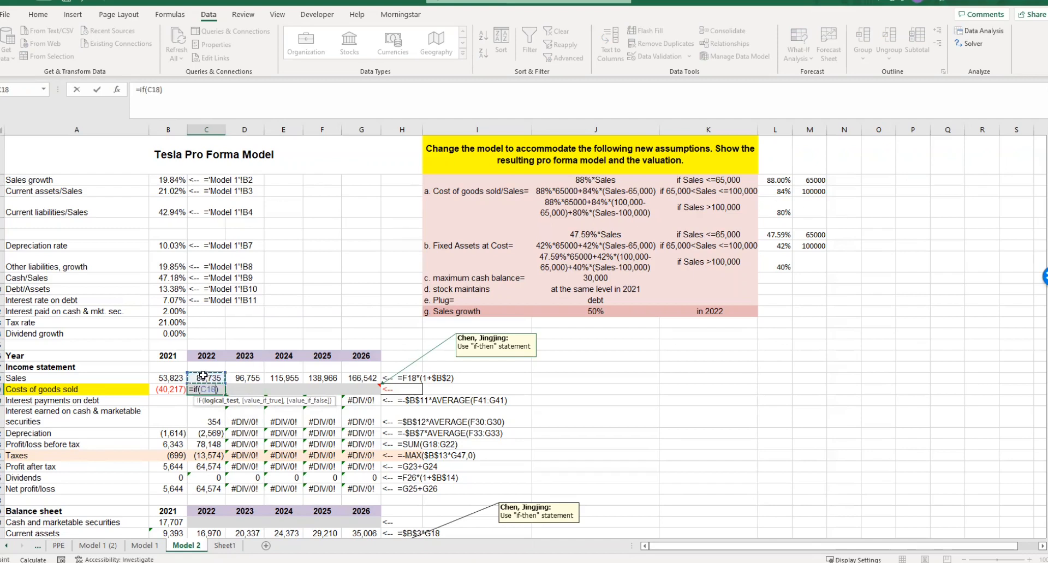
text(<=)
click(810, 179)
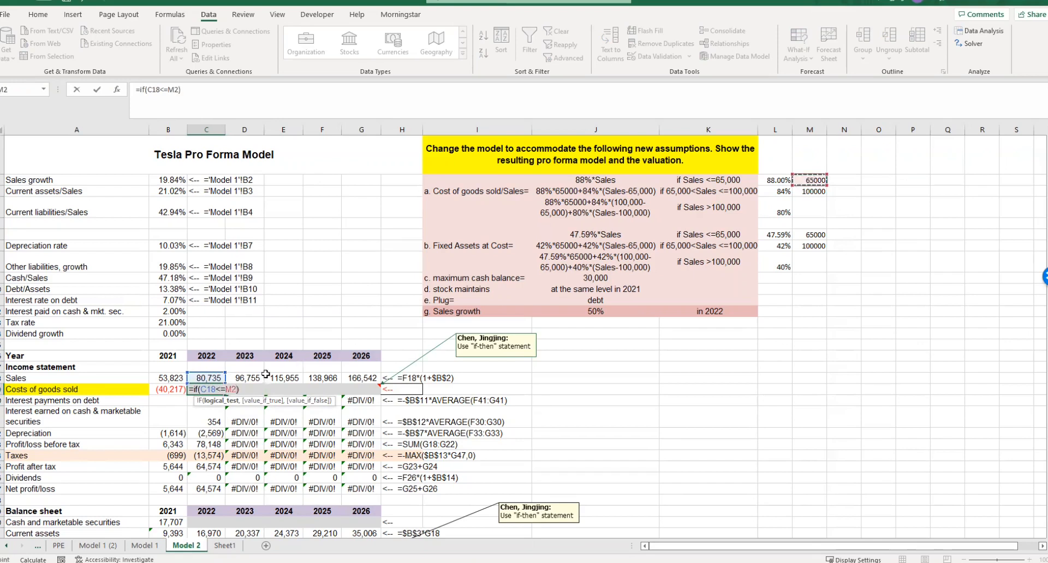
click(226, 389)
text($)
click(235, 389)
text($2,)
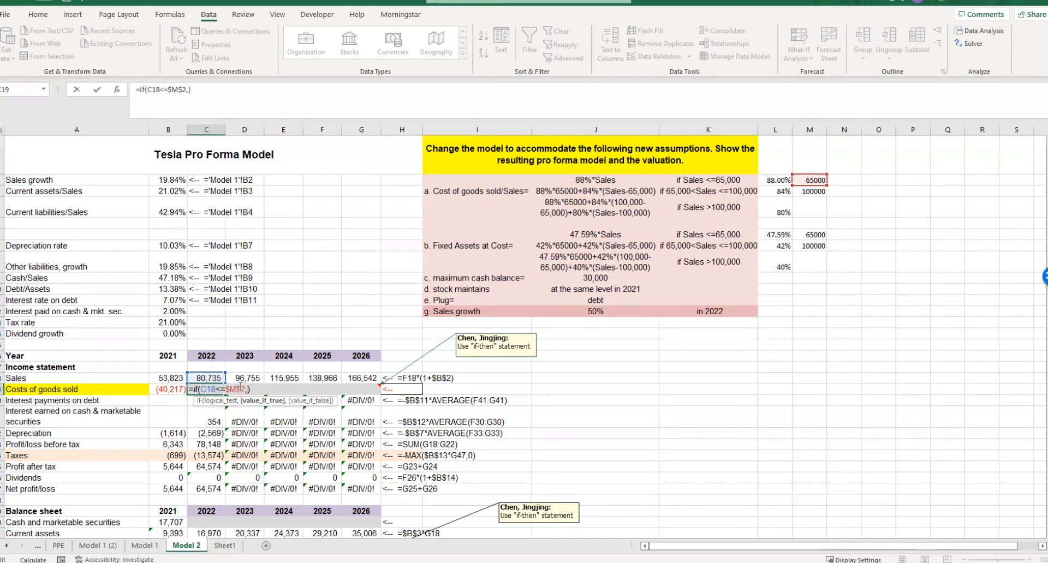
- Set the IF formula's true value to $L$2*C18, the 88% rate applied to 2022 sales
click(785, 182)
text(*)
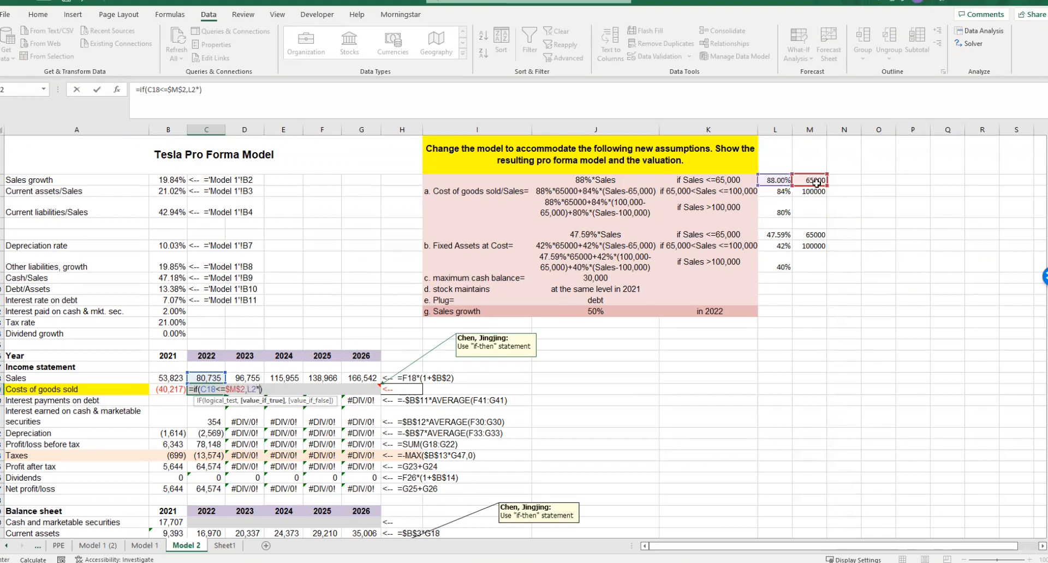
click(208, 378)
double_click(252, 389)
text($)
click(257, 389)
text($2*C18)
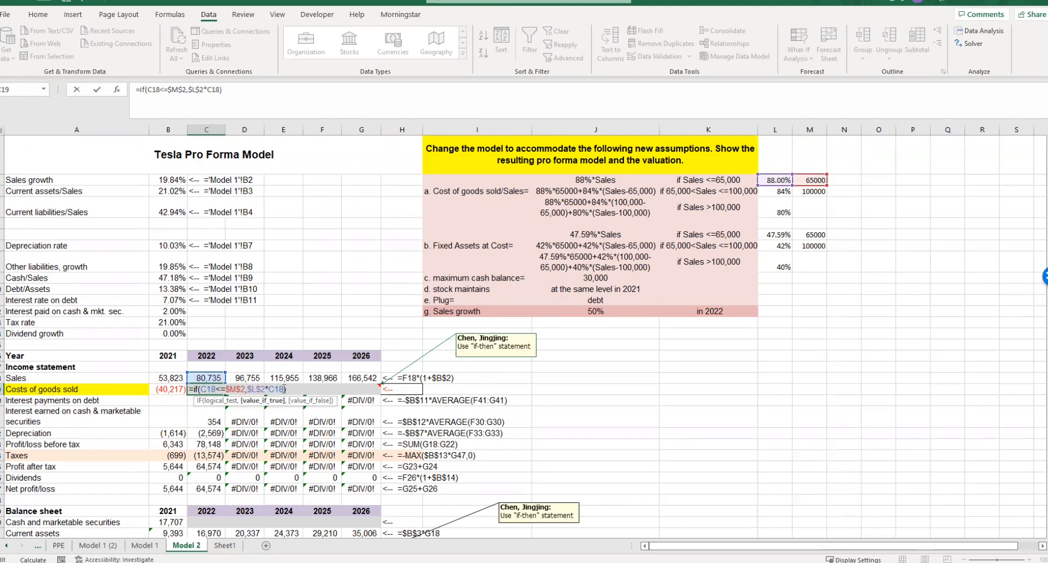
text(,if())
- Nest a second IF as the false value, testing whether 2022 sales meet C18<=$M$3
key(Left)
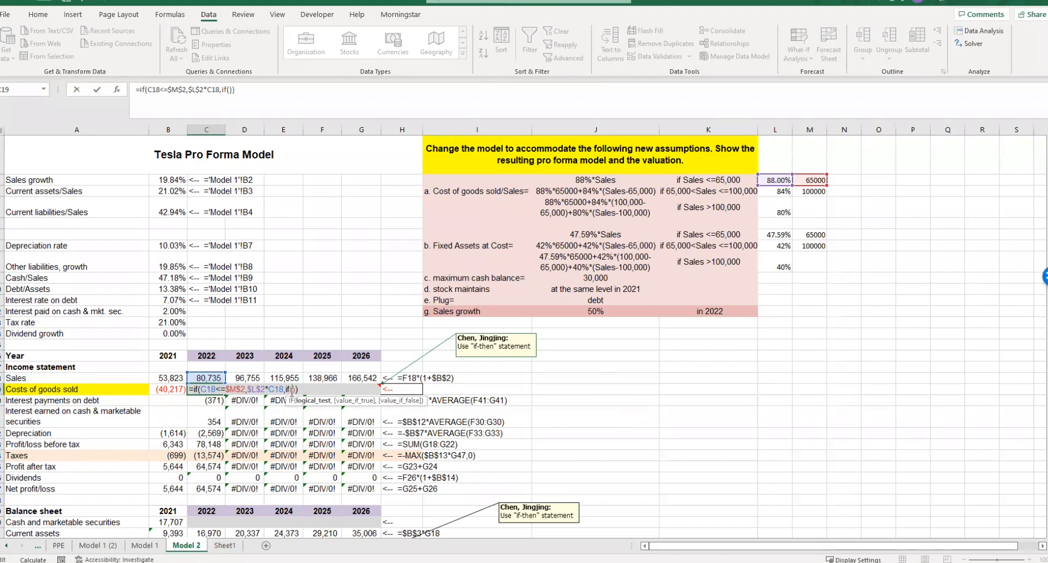
click(215, 386)
key(Right)
key(Right)
key(Right)
key(Right)
key(Right)
key(Right)
key(Right)
key(Right)
key(Right)
key(Right)
key(Right)
key(Right)
key(Right)
key(Right)
key(Right)
key(Right)
key(Right)
key(Right)
key(Right)
click(215, 377)
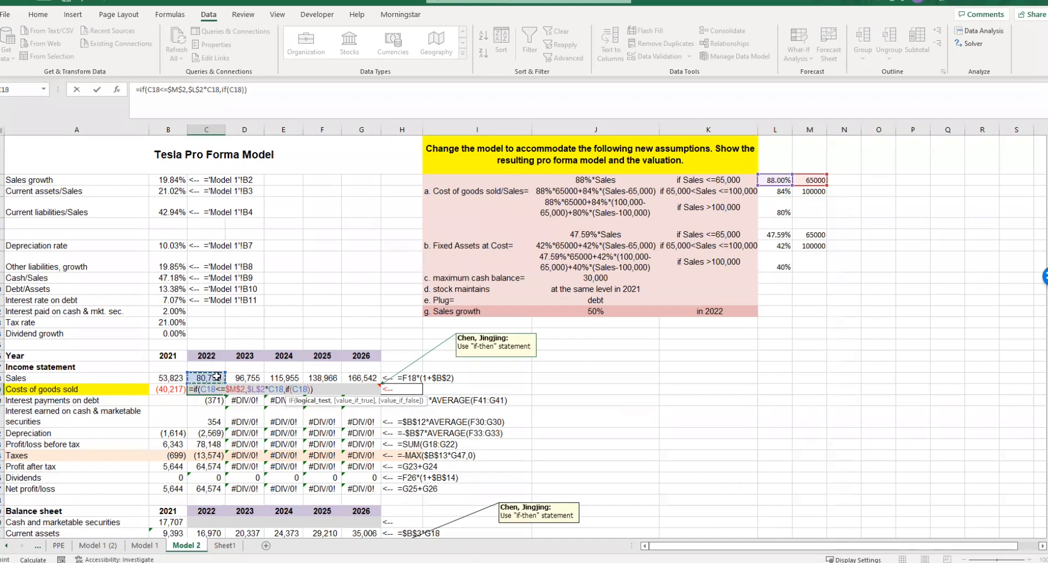
text(<=)
click(815, 192)
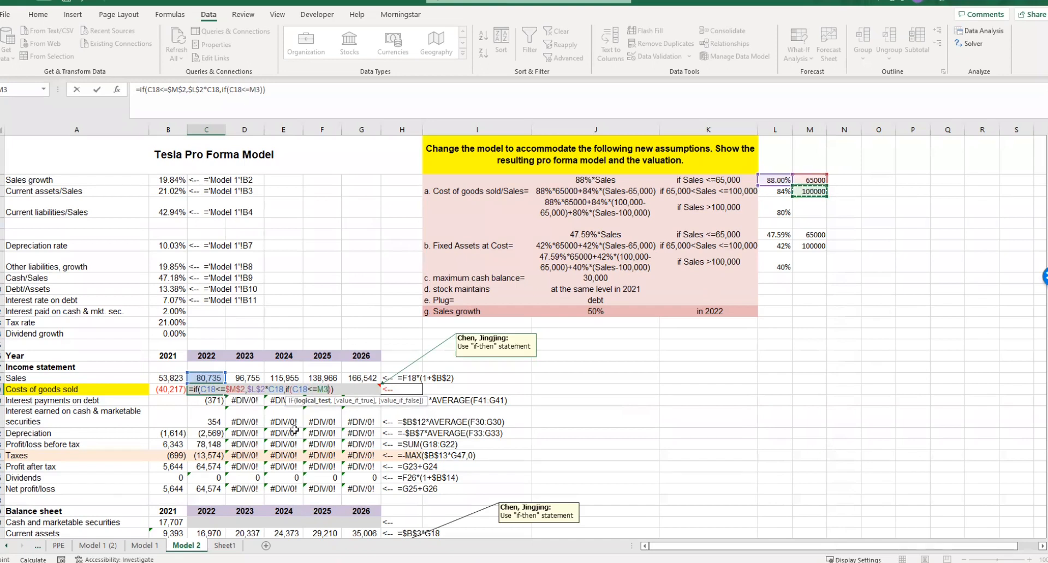
click(320, 391)
text($)
click(328, 389)
text($M$)
click(340, 388)
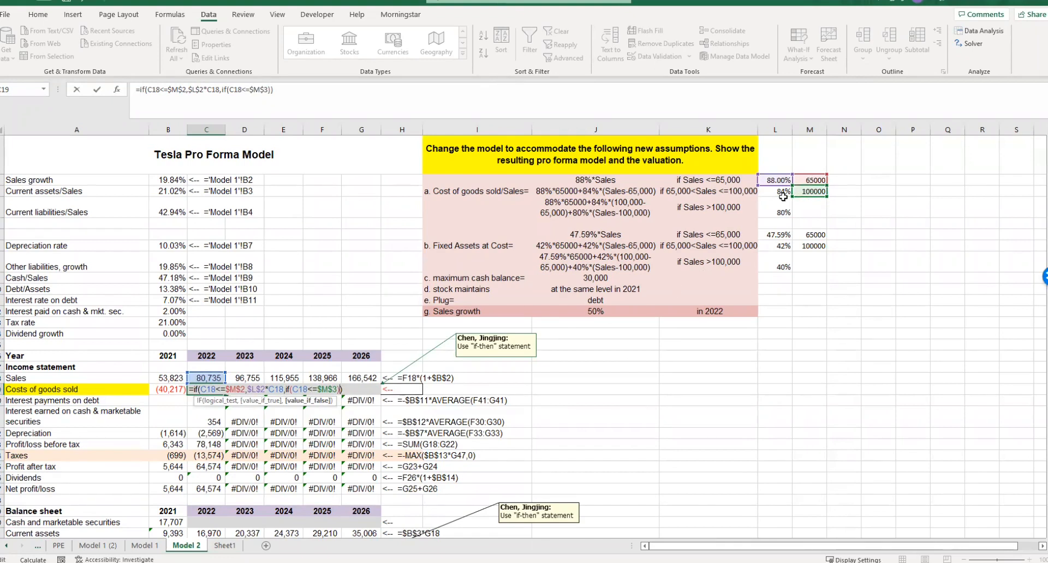
- Add the middle-range cost expression L2*M2+L3*(C18-M2) after the nested IF test
text(,)
click(776, 180)
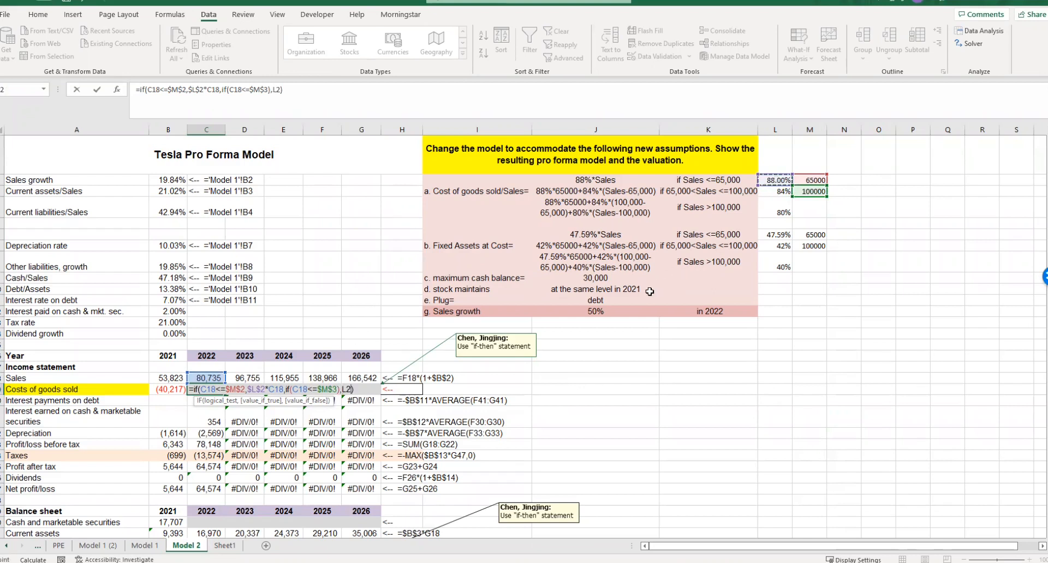
text(*)
click(810, 180)
text(+)
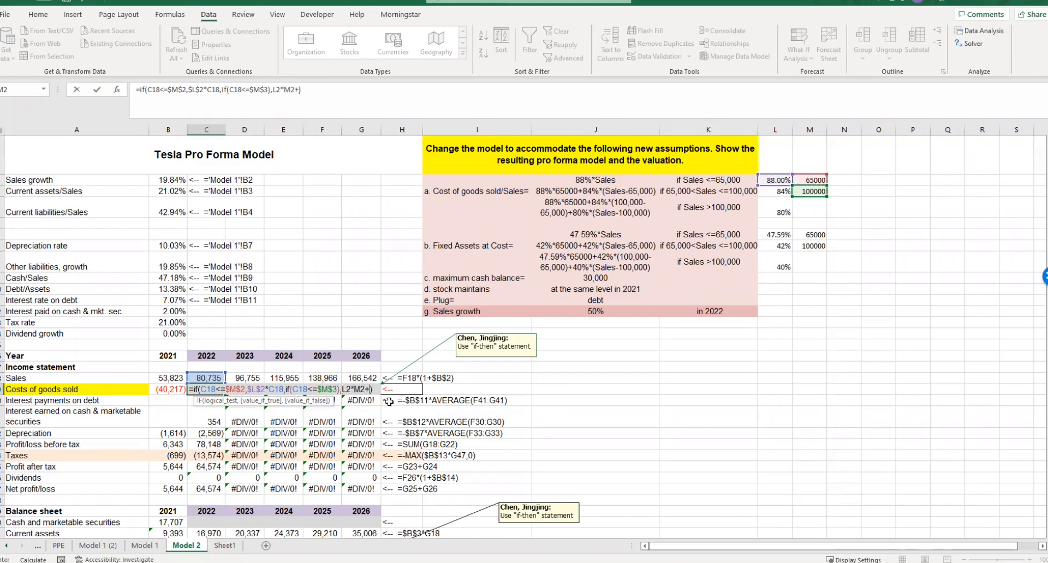
click(779, 192)
text(*())
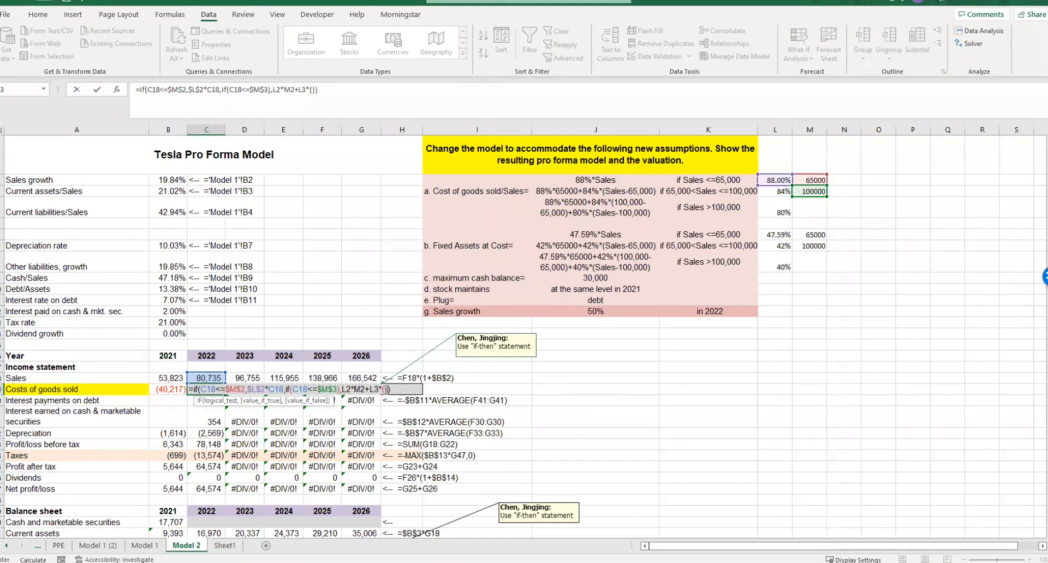
click(810, 191)
click(210, 378)
text(-)
click(810, 180)
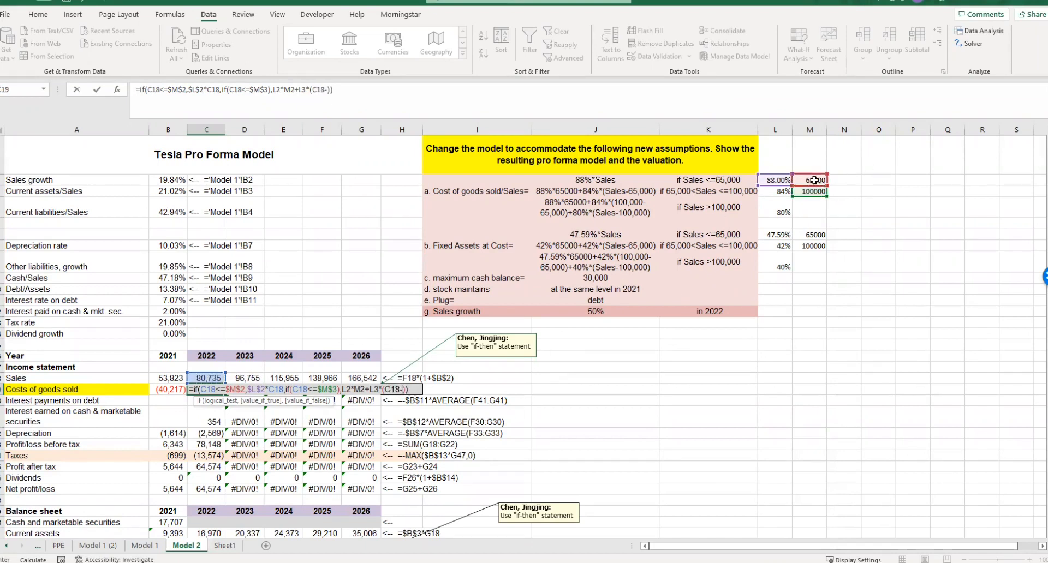
- Make the rate and threshold references absolute in the middle-range expression, giving $L$2*$M$2+$L$3*(C18-$M$2)
click(343, 391)
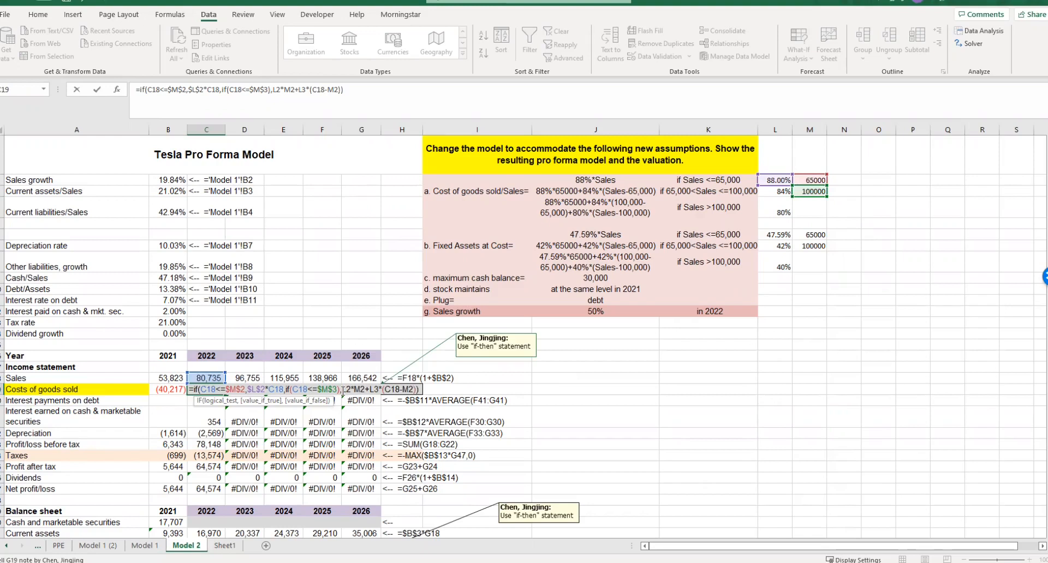
key(F4)
click(375, 389)
key(F4)
text($M$)
click(398, 389)
text($L$)
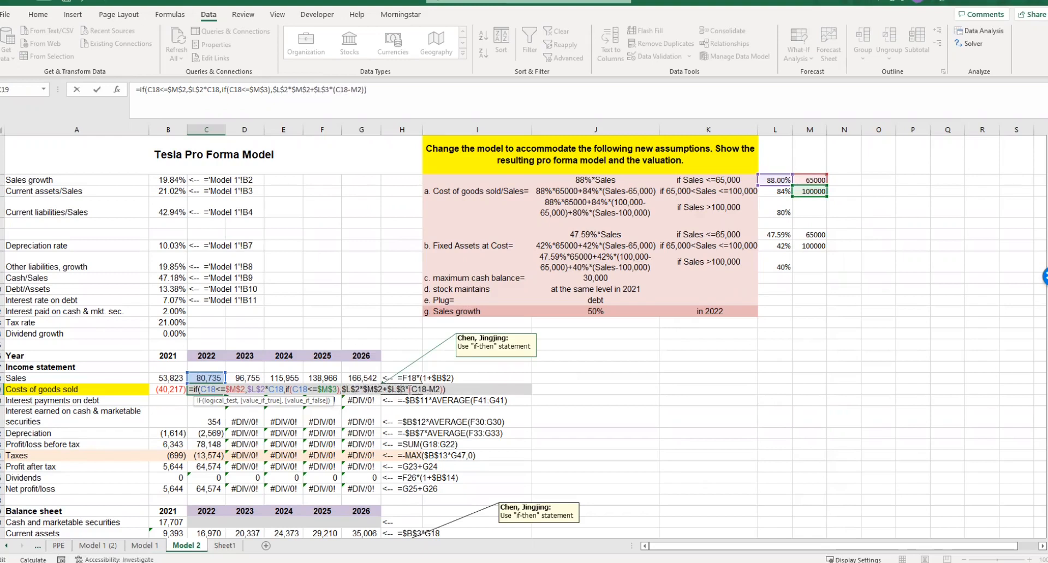
click(430, 389)
text($)
click(441, 389)
text($M$)
- Begin the formula's last argument, for sales above 100,000, with $L$2*$M$2+ after a single comma
click(460, 391)
click(451, 390)
text())
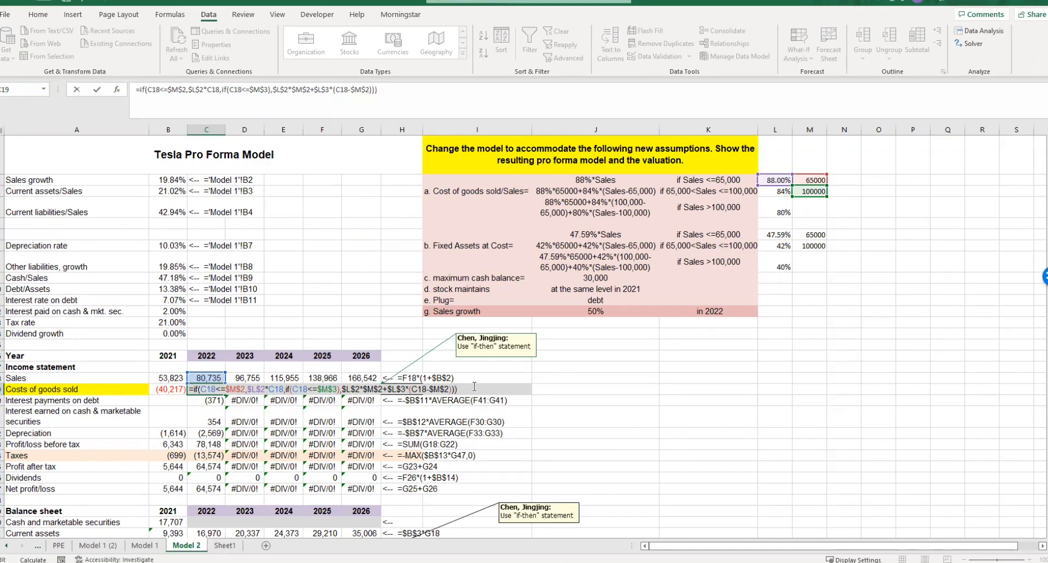
key(BackSpace)
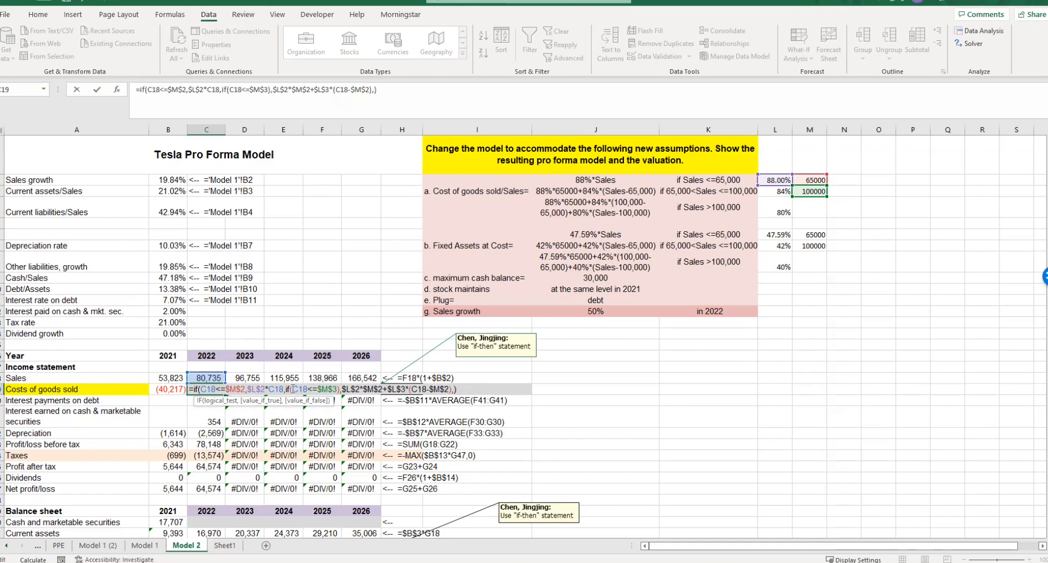
click(322, 391)
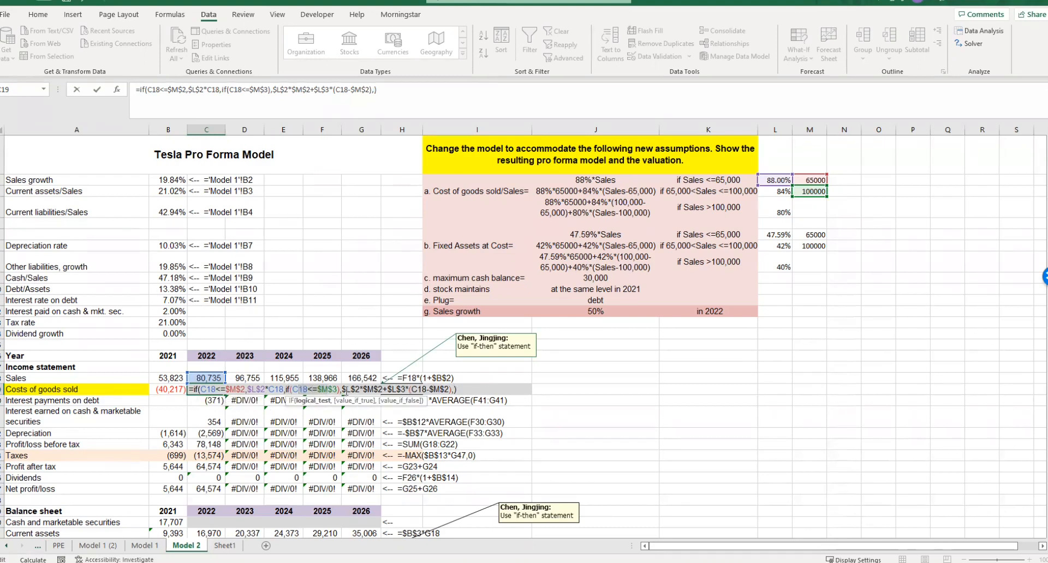
click(418, 389)
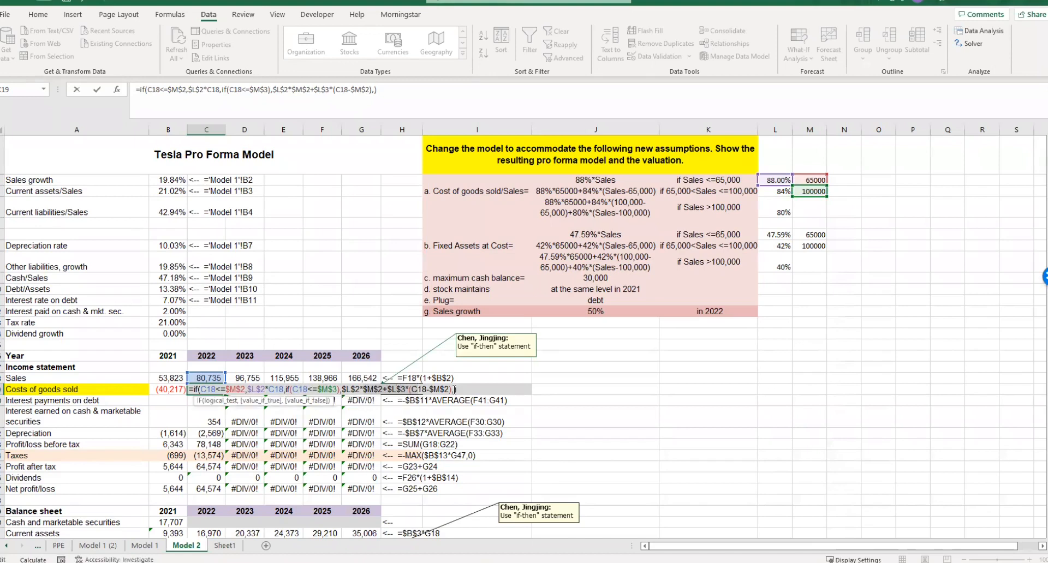
click(208, 378)
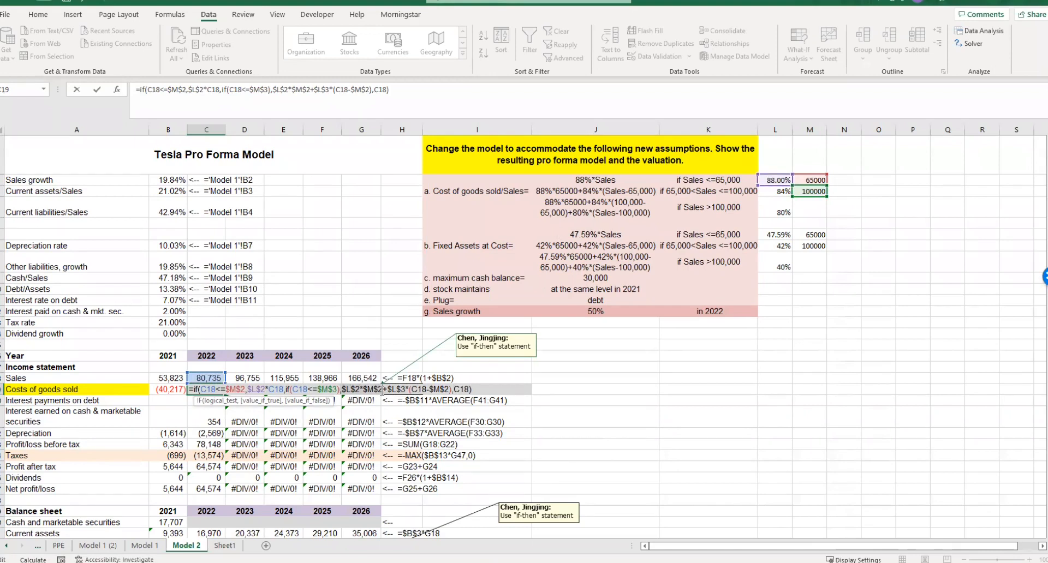
key(BackSpace)
key(BackSpace)
key(BackSpace)
text(,$L$2*$M$2+)
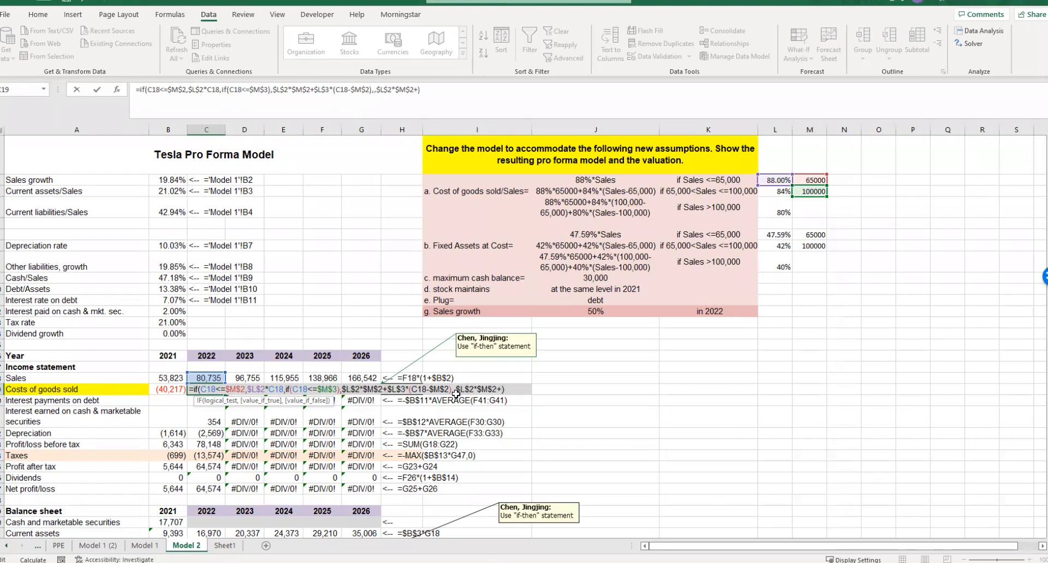
click(456, 389)
key(BackSpace)
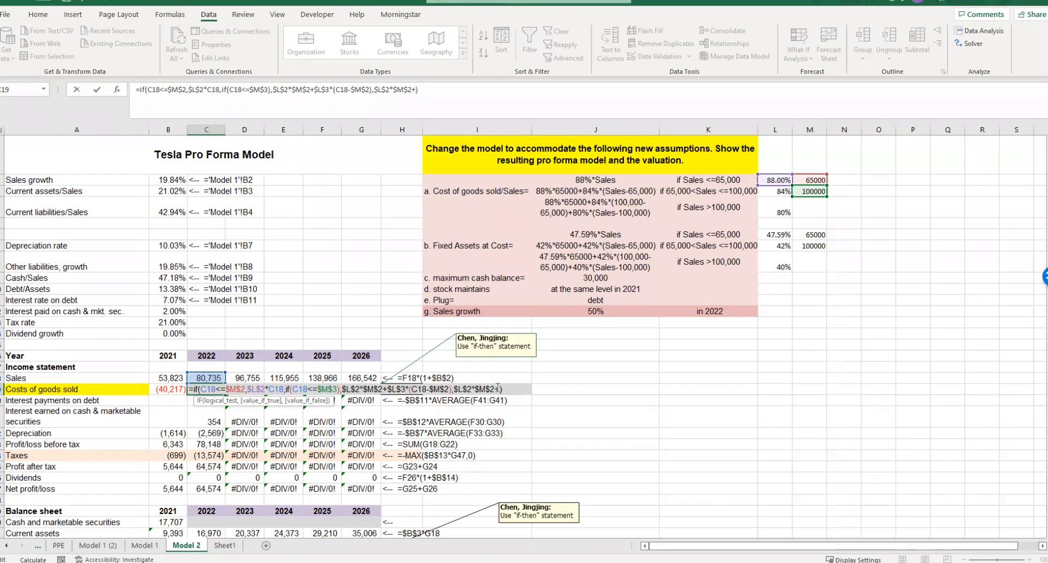
- Extend the top-range expression with L3*(M3-M2), the 84% rate on sales between the two thresholds
click(775, 190)
text(*)
click(813, 192)
text(-)
click(813, 180)
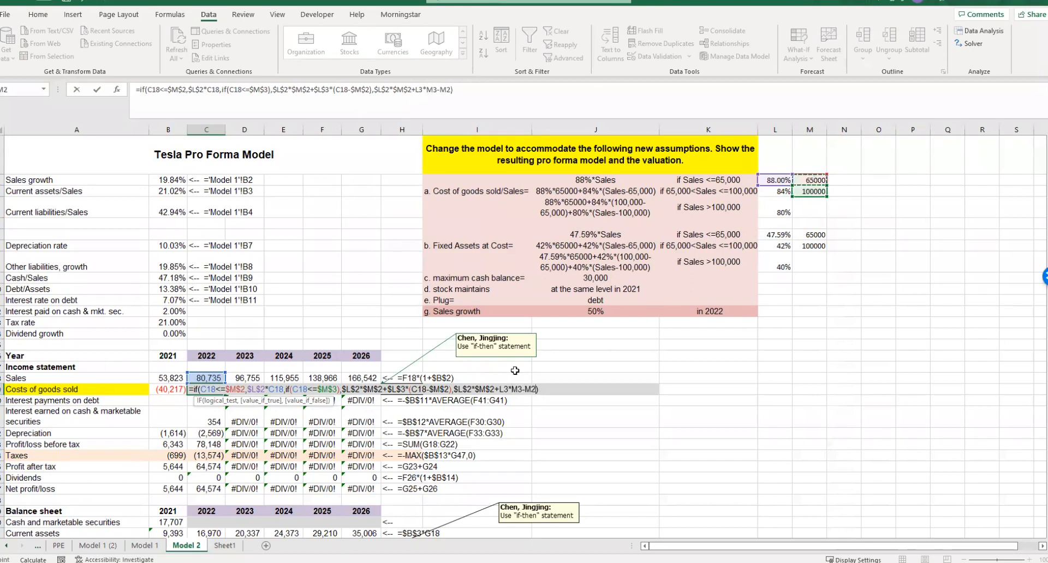
click(513, 390)
text(()
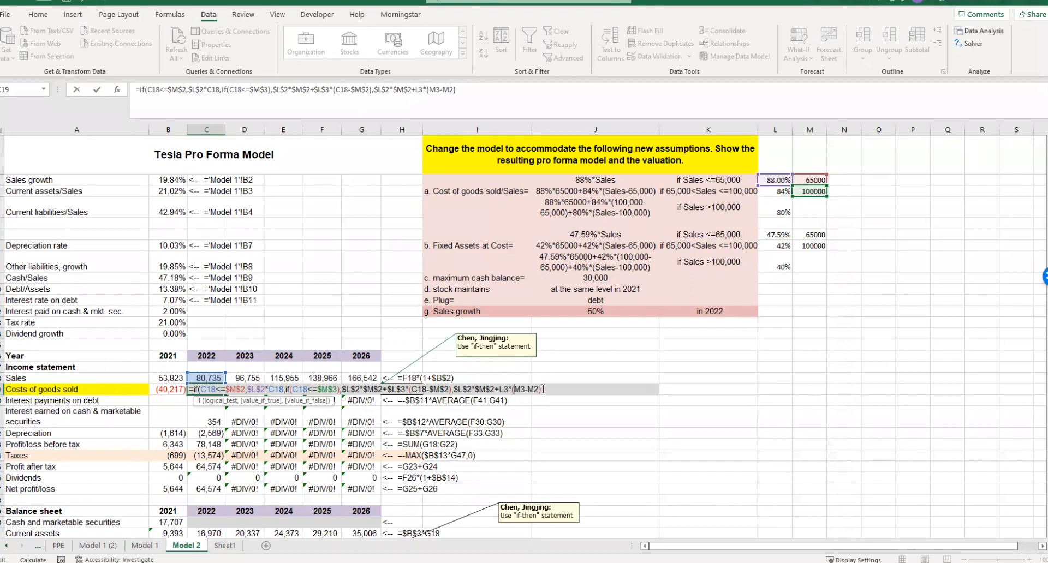
- Make the L3, M3 and M2 references in the added top-range term absolute, giving $L$3*($M$3-$M$2)
click(500, 389)
text($)
click(510, 389)
text($)
click(523, 389)
text($L$)
click(536, 389)
text($L$)
click(546, 389)
text($L$)
click(557, 390)
text($L$)
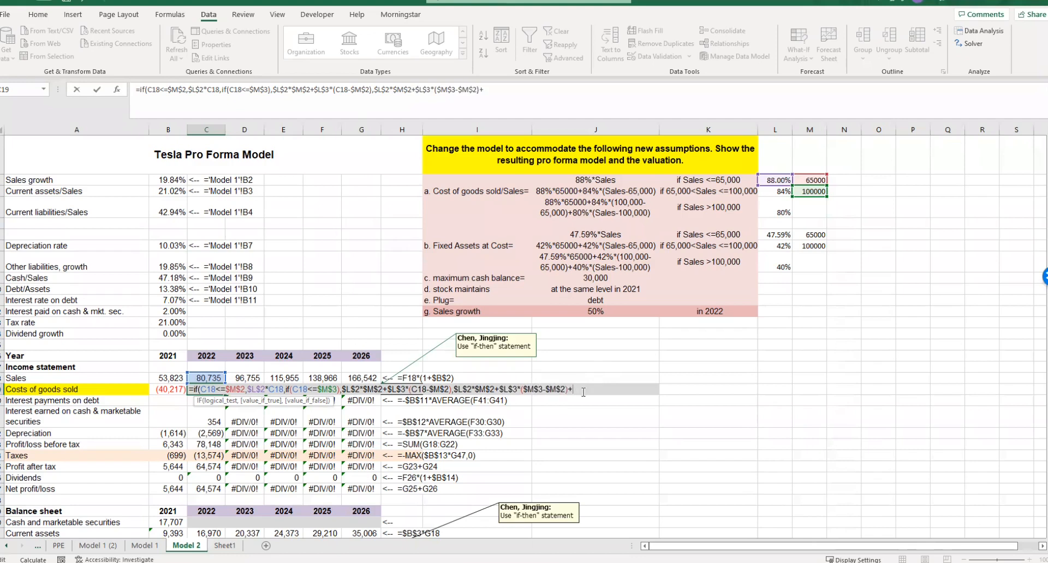
- Add L4*(C18-M3) to the top-range expression for the 80% rate on sales above the second threshold
click(779, 210)
text(*)
click(215, 377)
text(-)
click(810, 191)
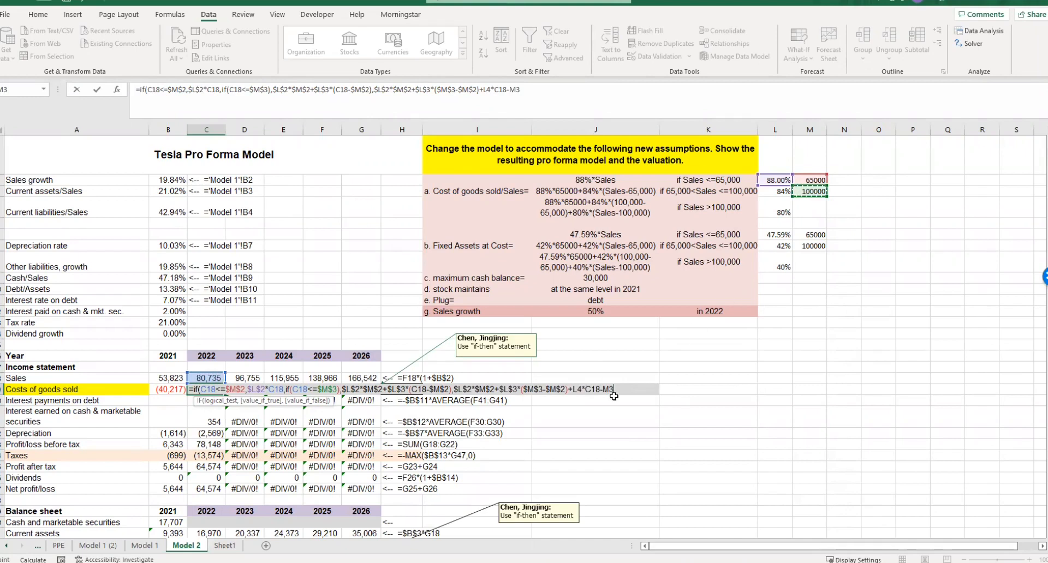
click(585, 390)
text(()
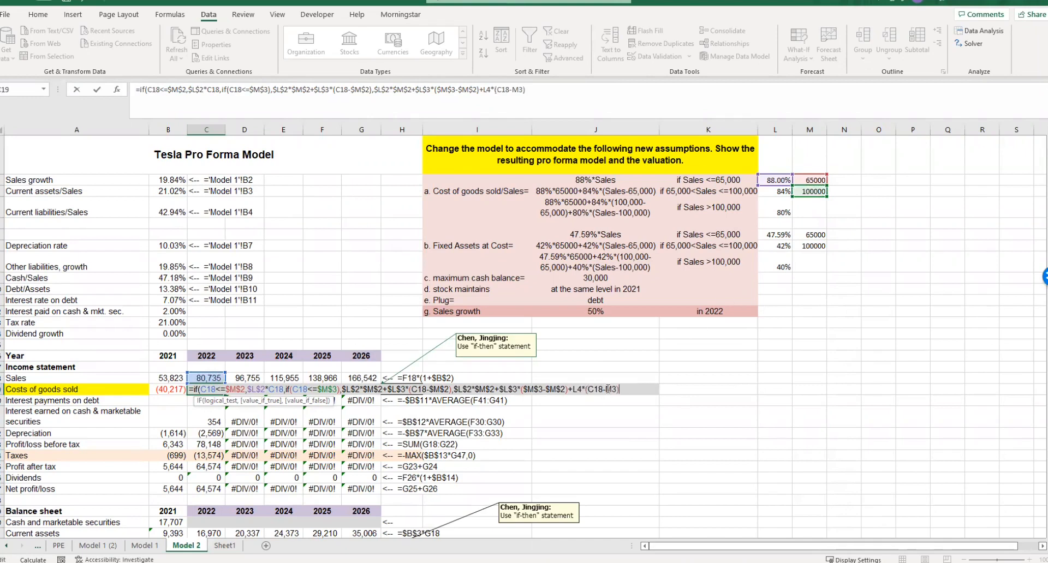
- Make the L4 and M3 references in the last term absolute, giving $L$4*(C18-$M$3)
click(607, 390)
text($)
click(615, 389)
text($M$)
click(576, 389)
text($)
click(583, 390)
text($3)
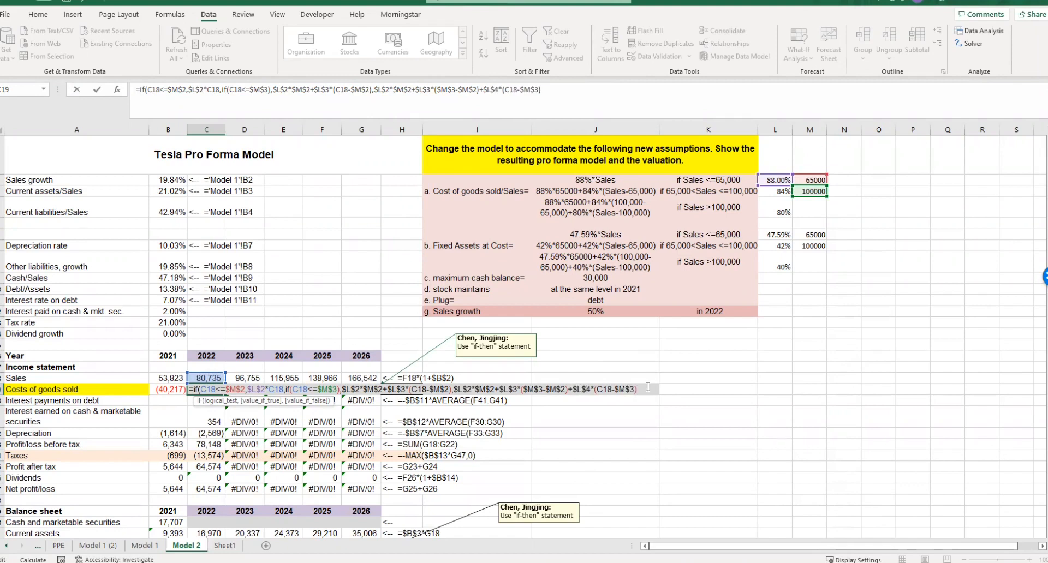
text())
- Add a closing parenthesis to the 2022 Costs of goods sold formula and try to enter it
key(Return)
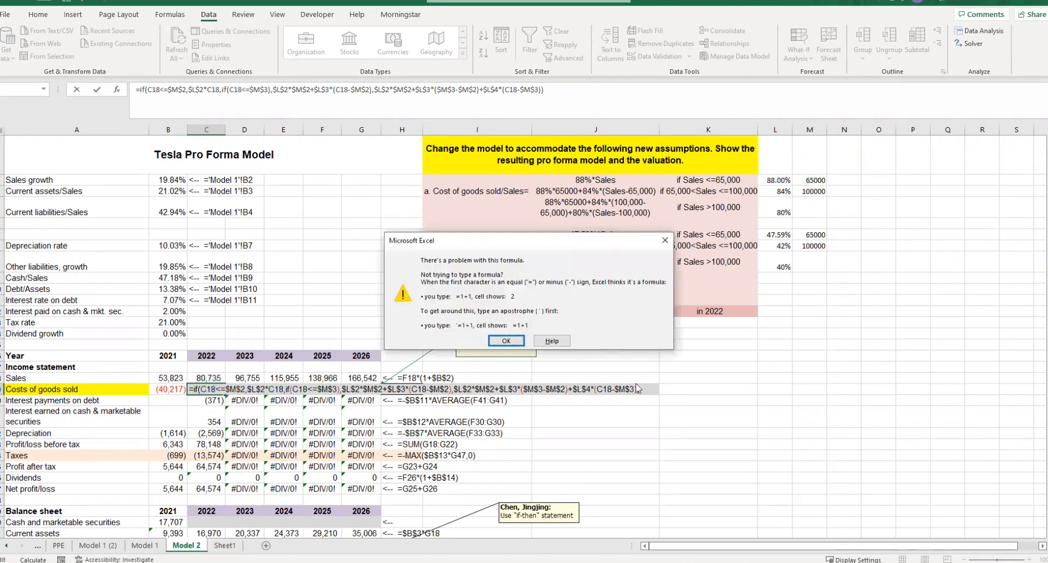
click(508, 349)
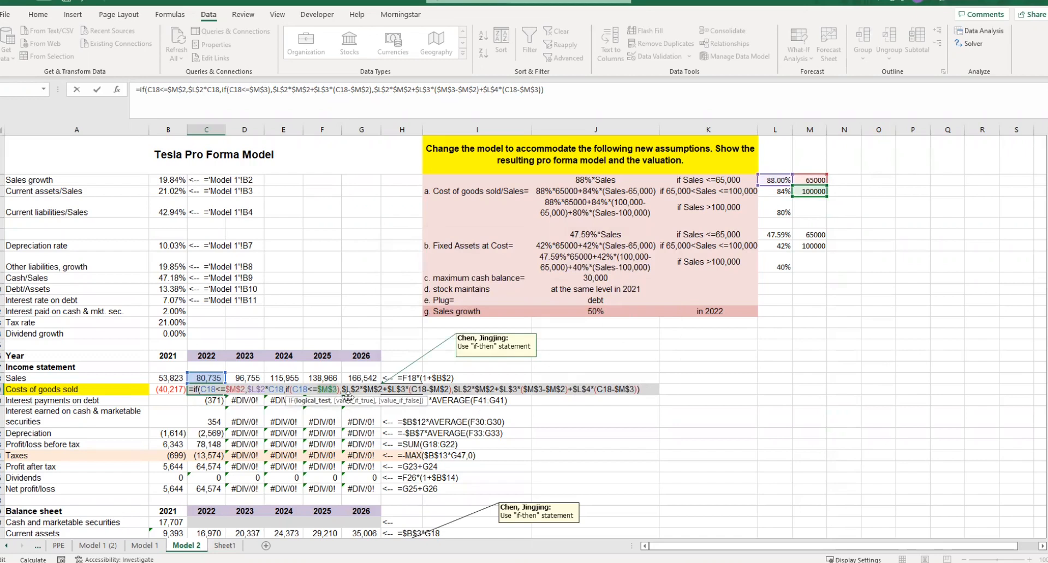
- Balance the 2022 Costs of goods sold formula by adding an opening parenthesis after the nested IF and a final closing one, and enter it
click(388, 389)
click(289, 390)
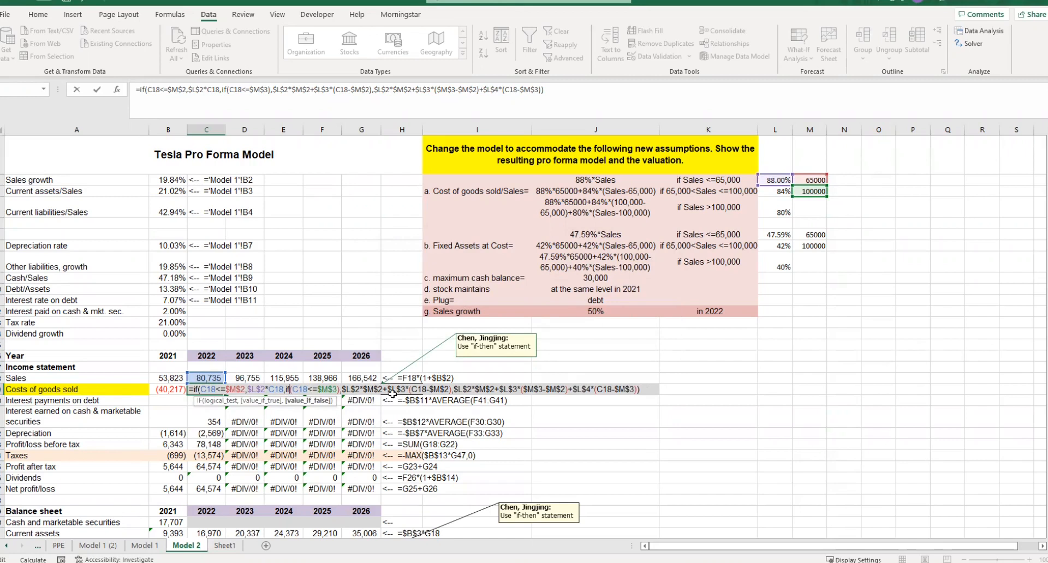
text(()
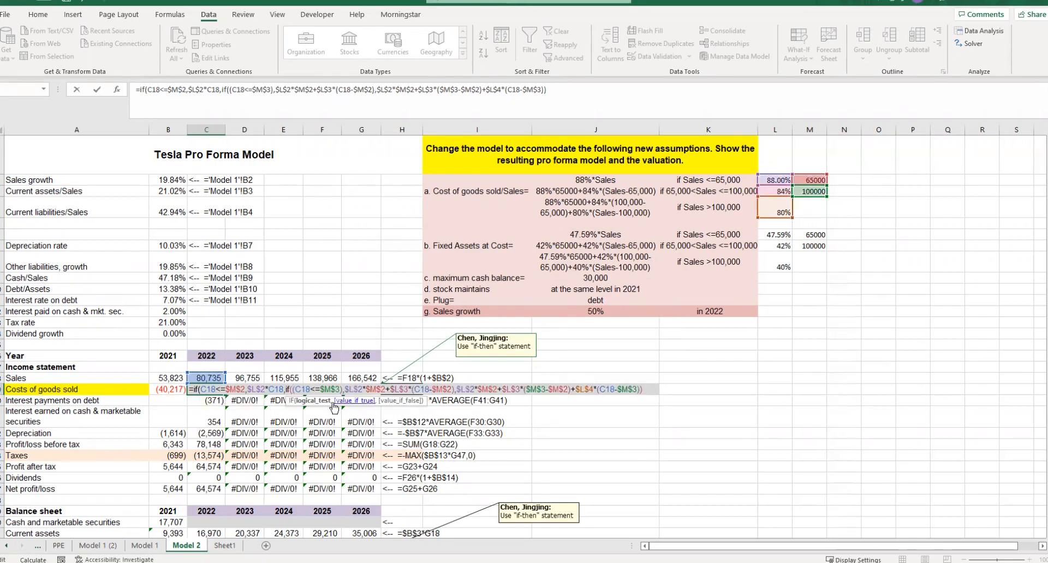
click(648, 387)
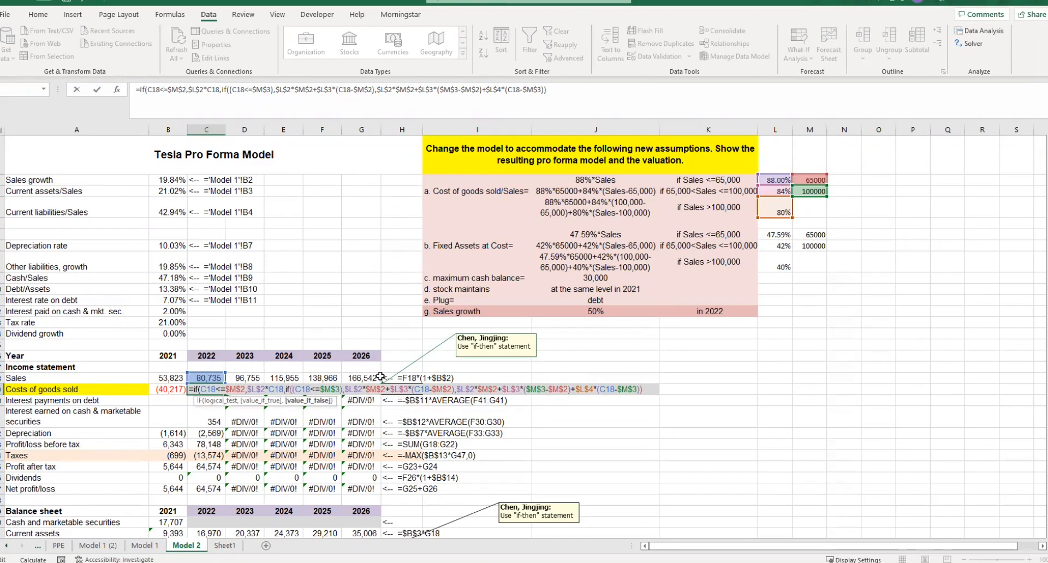
text())
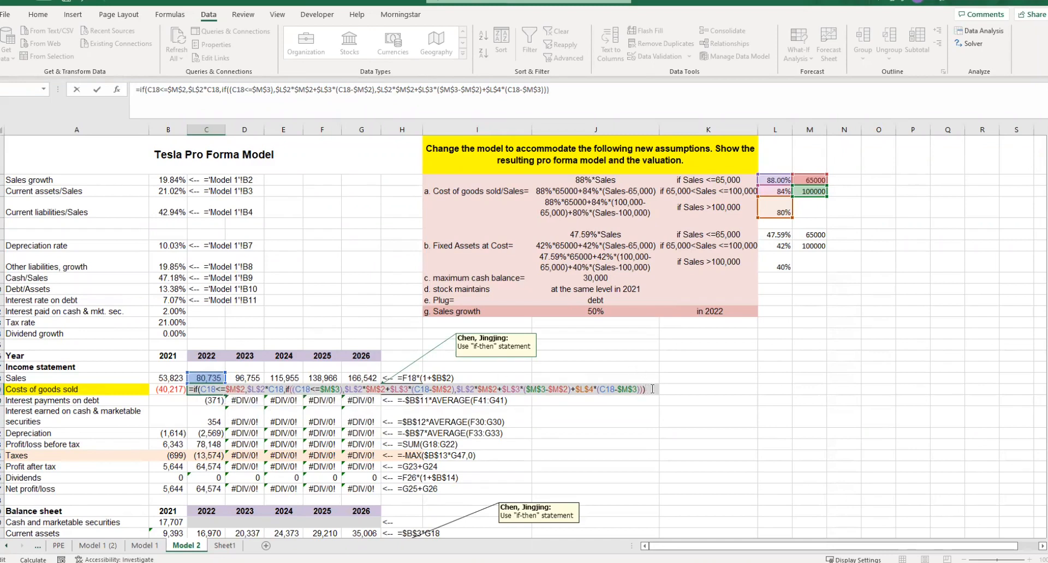
click(561, 444)
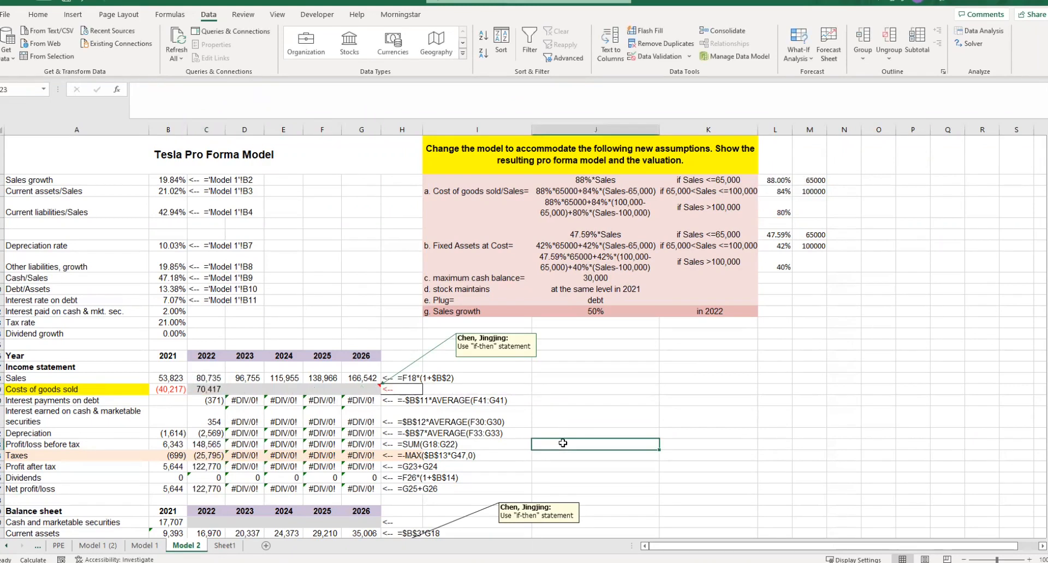
- Put a minus sign before the IF in the 2022 Costs of goods sold formula to record the cost as negative
click(211, 388)
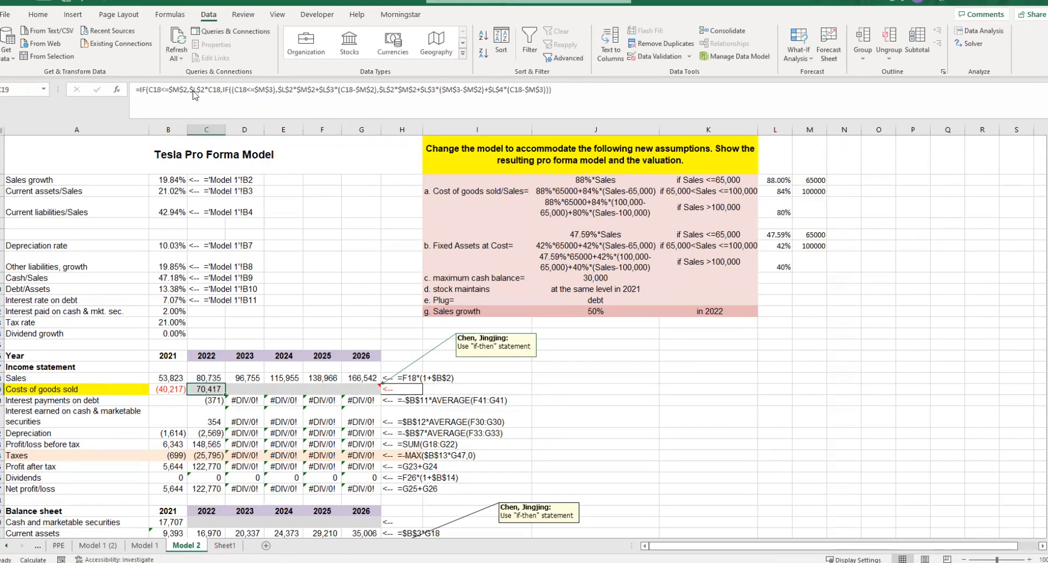
click(141, 91)
text(-)
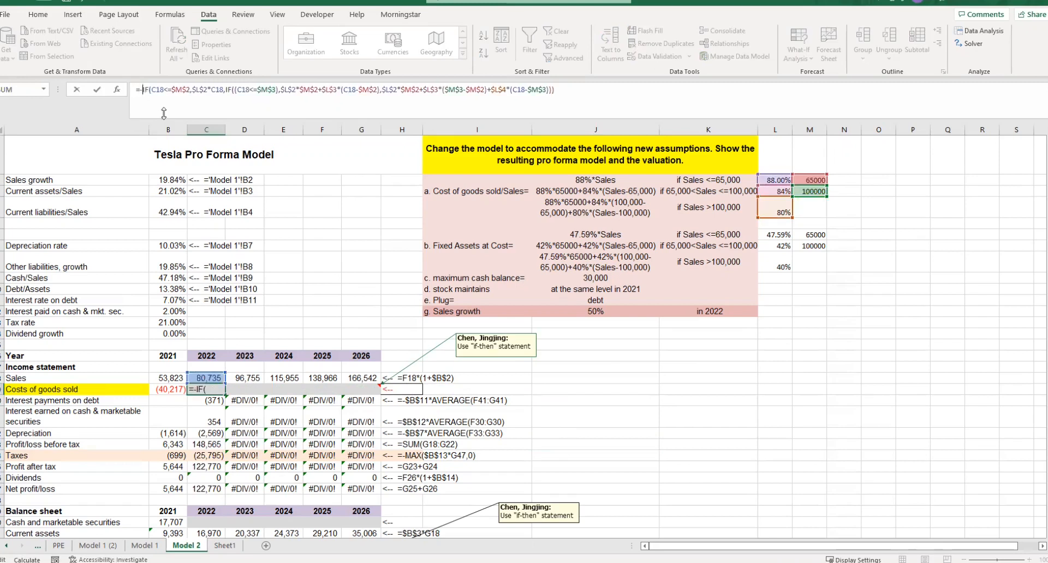
click(566, 425)
click(213, 388)
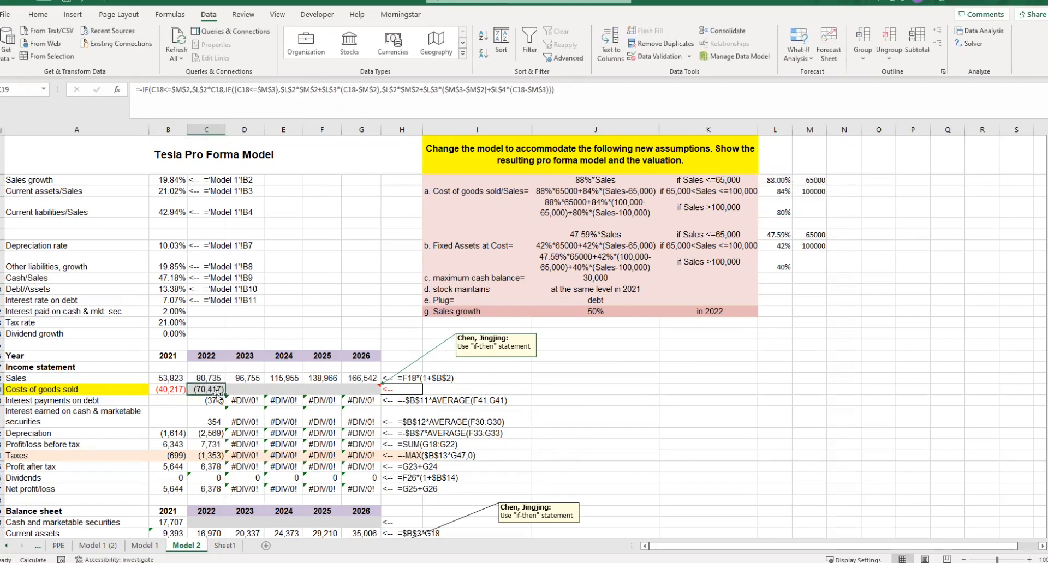
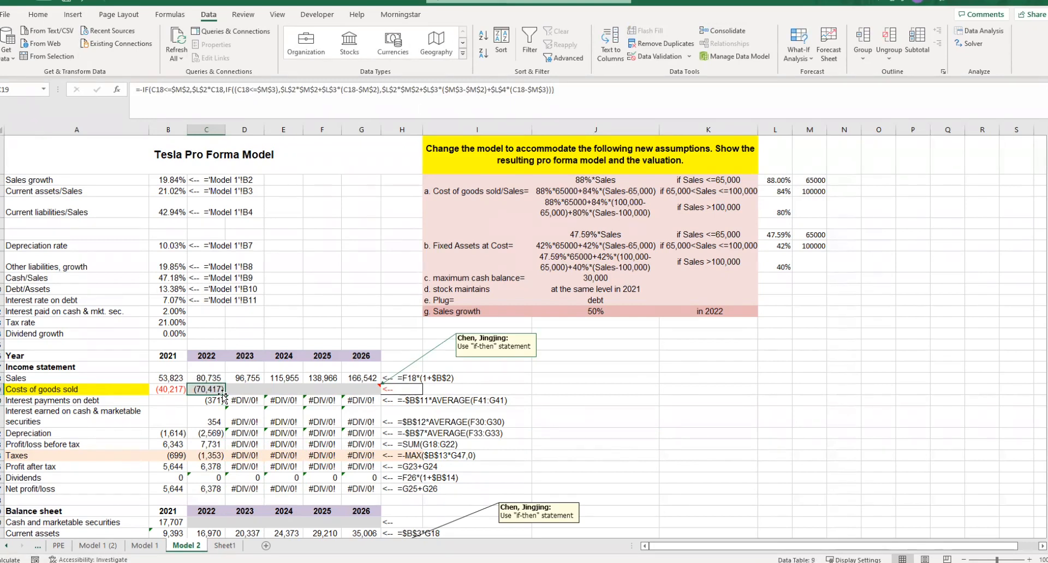
- Fill the 2022 Costs of goods sold formula across to 2026
drag(225, 394, 376, 392)
click(591, 411)
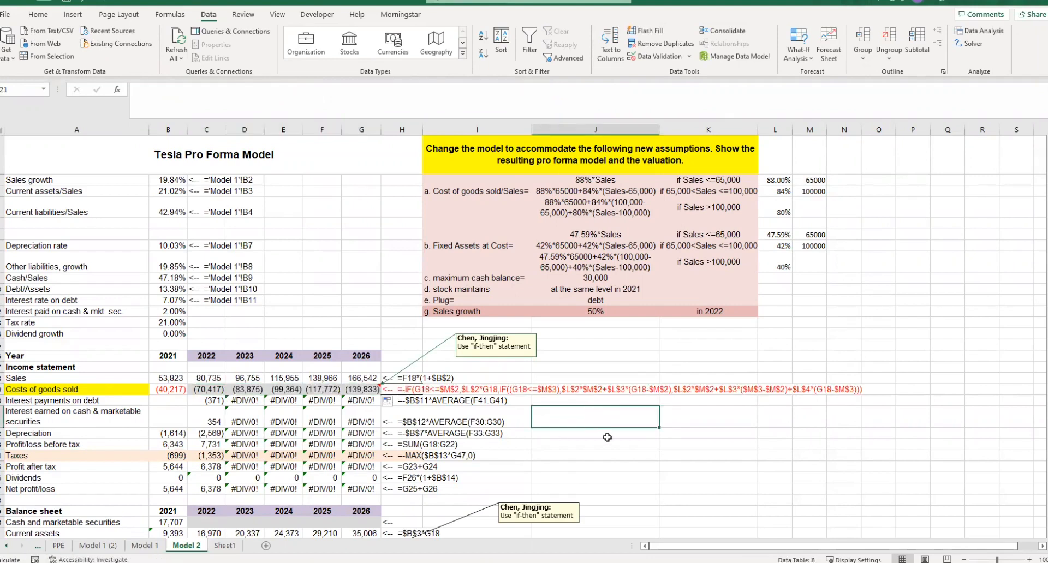
scroll(607, 437, down, 4)
scroll(401, 439, up, 4)
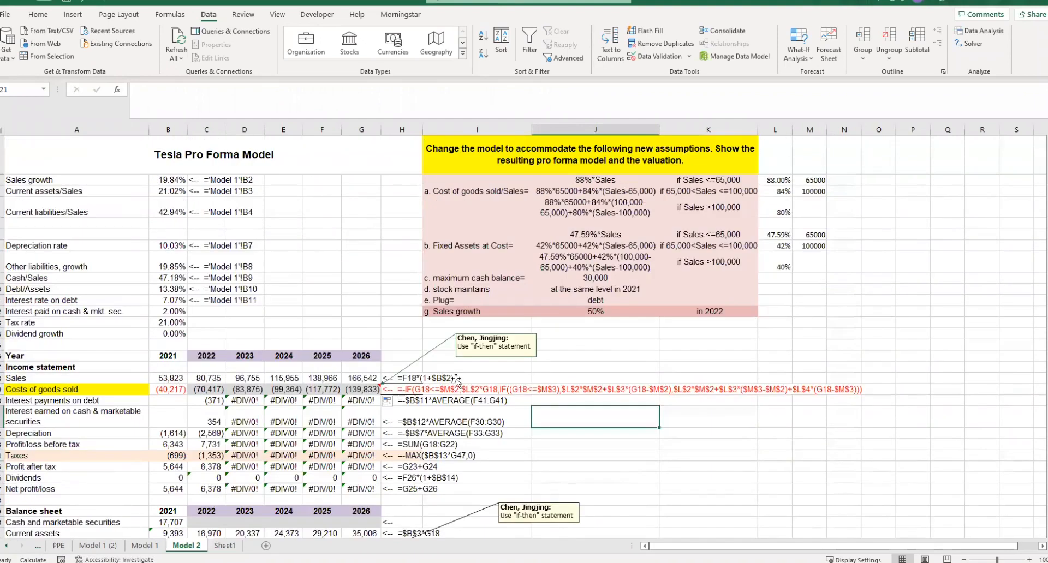
- Copy the 2022–2026 Costs of goods sold formulas into the Fixed assets at cost row for the same years
drag(467, 246, 684, 250)
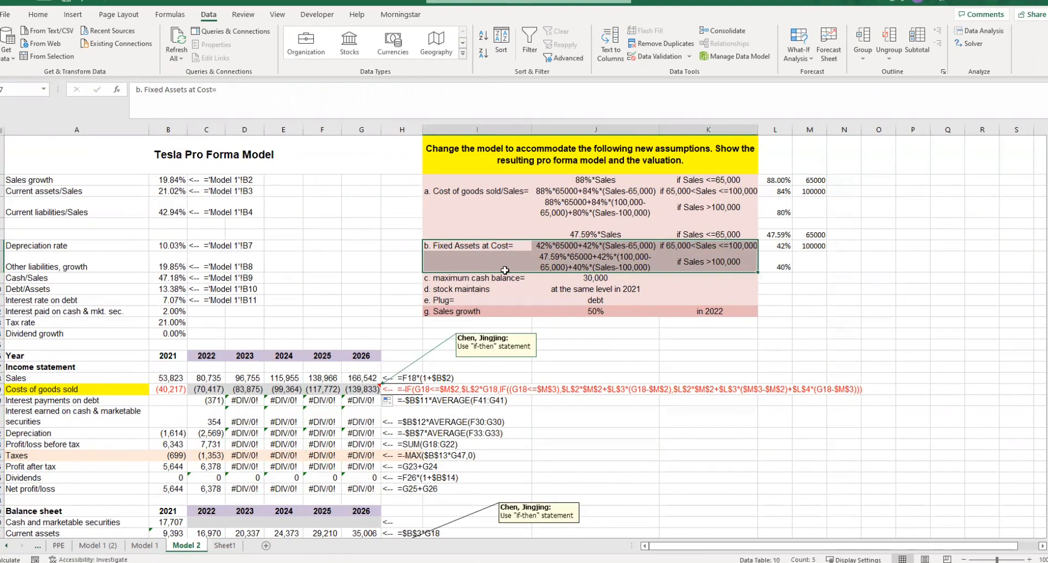
drag(204, 396, 349, 389)
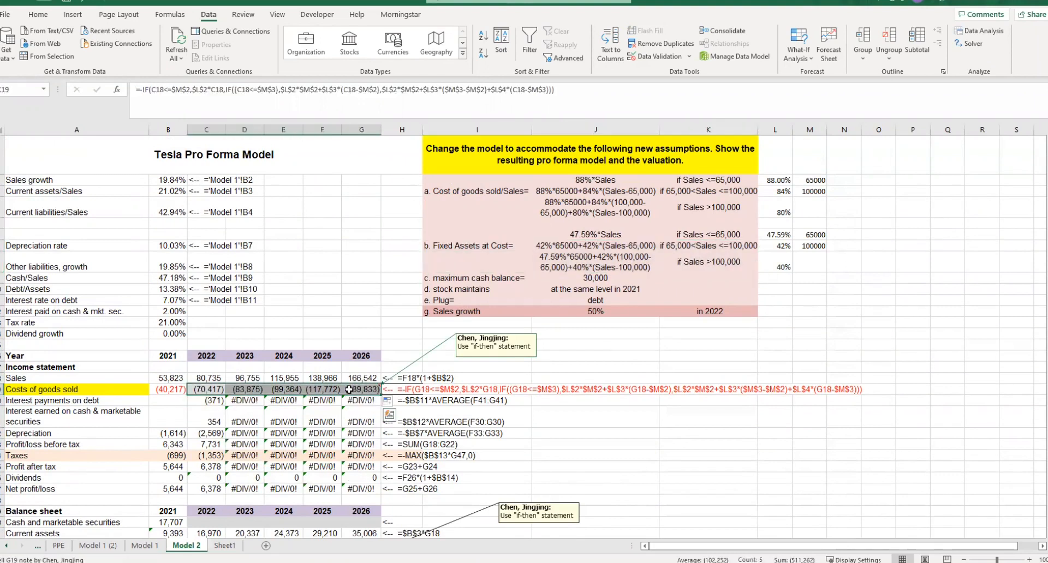
key(ctrl+c)
scroll(286, 490, down, 3)
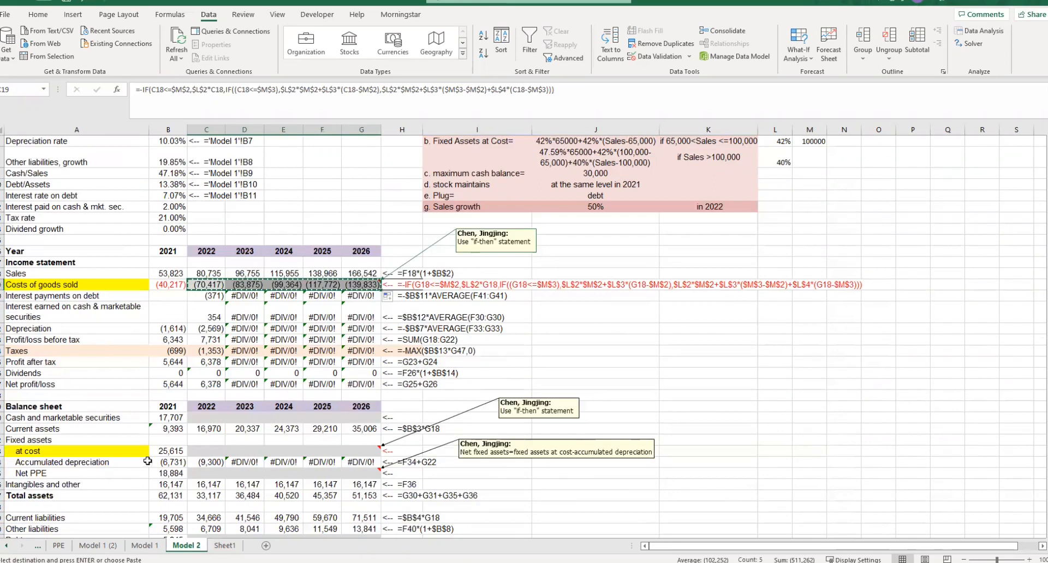
click(216, 450)
key(Return)
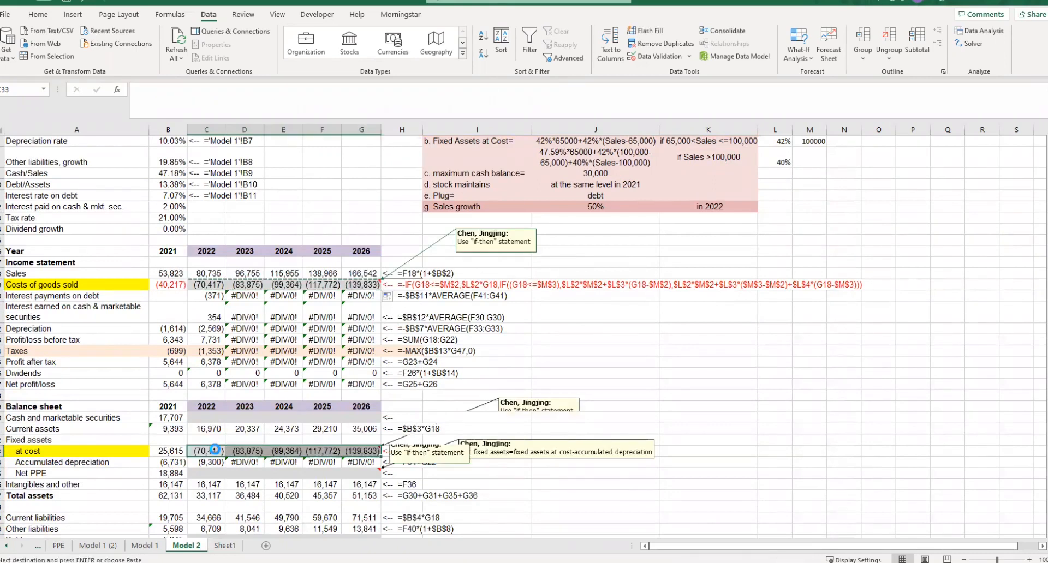
- Repoint all sales references in the 2022 Fixed assets at cost formula to 2022 Sales in C18
double_click(217, 450)
drag(222, 439, 214, 274)
drag(214, 435, 212, 277)
drag(210, 436, 213, 277)
drag(214, 437, 213, 277)
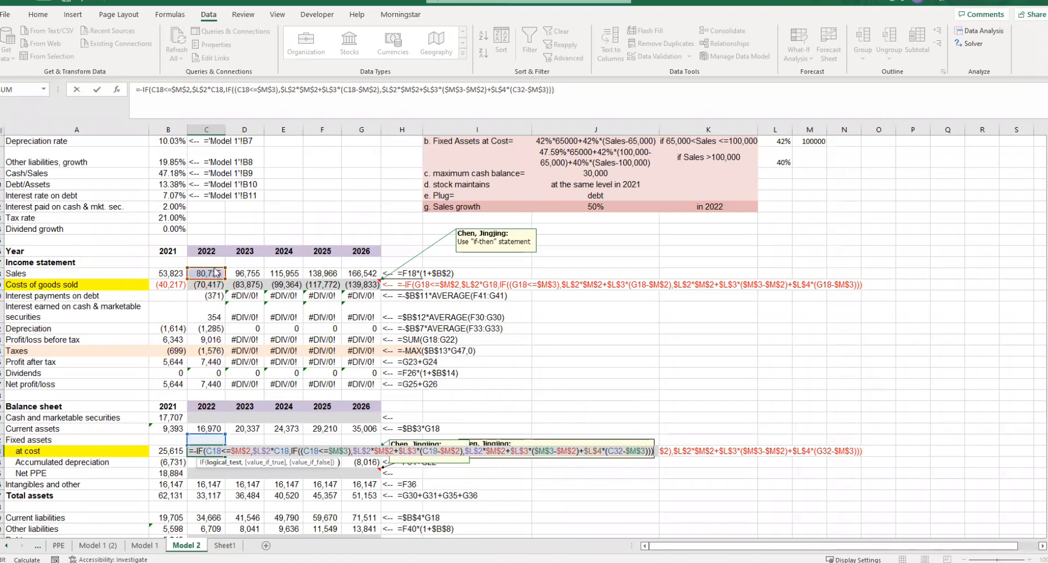
drag(211, 437, 213, 277)
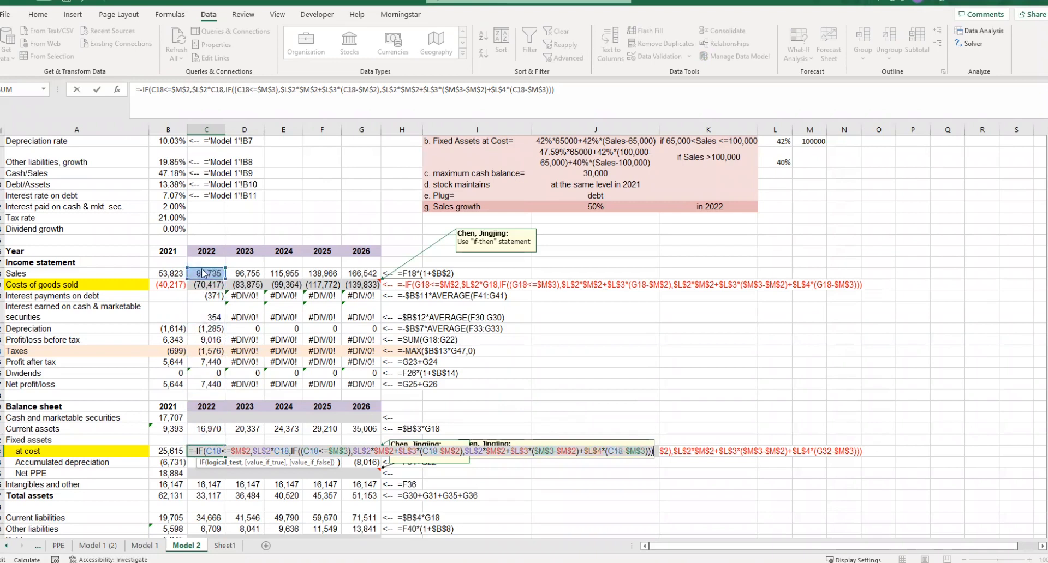
- Repoint the rate references in the 2022 Fixed assets at cost formula to the fixed-asset rates in L6, L7 and L8
scroll(643, 370, up, 3)
drag(786, 218, 784, 271)
drag(780, 191, 780, 246)
drag(781, 191, 780, 246)
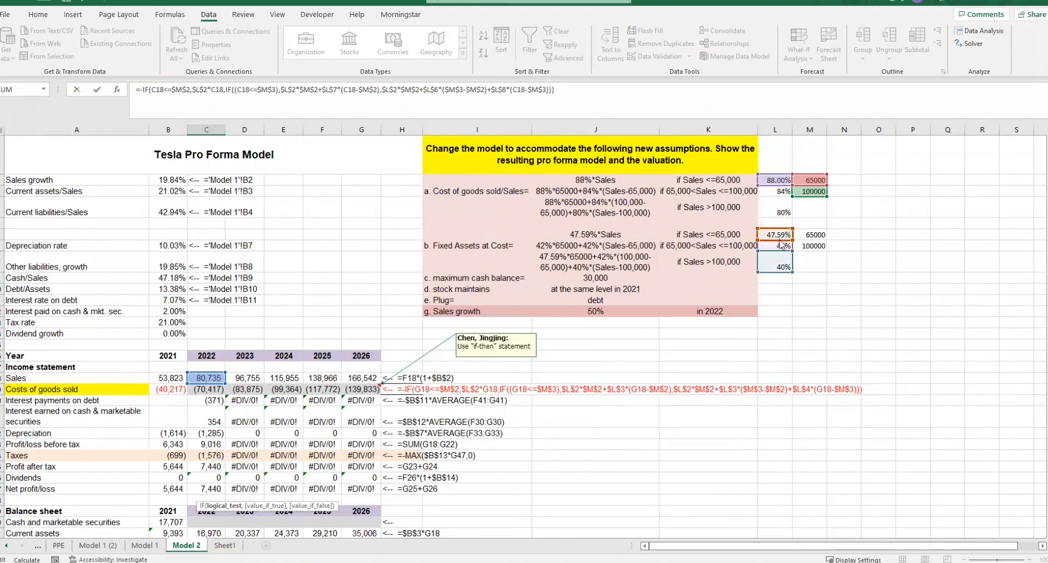
drag(782, 186, 781, 235)
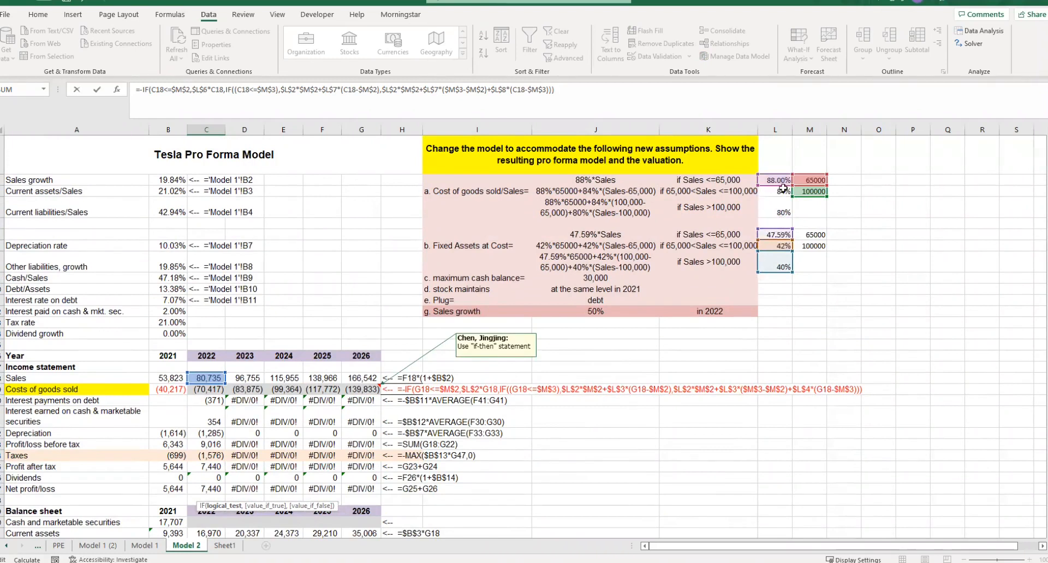
drag(783, 185, 780, 236)
drag(780, 185, 781, 235)
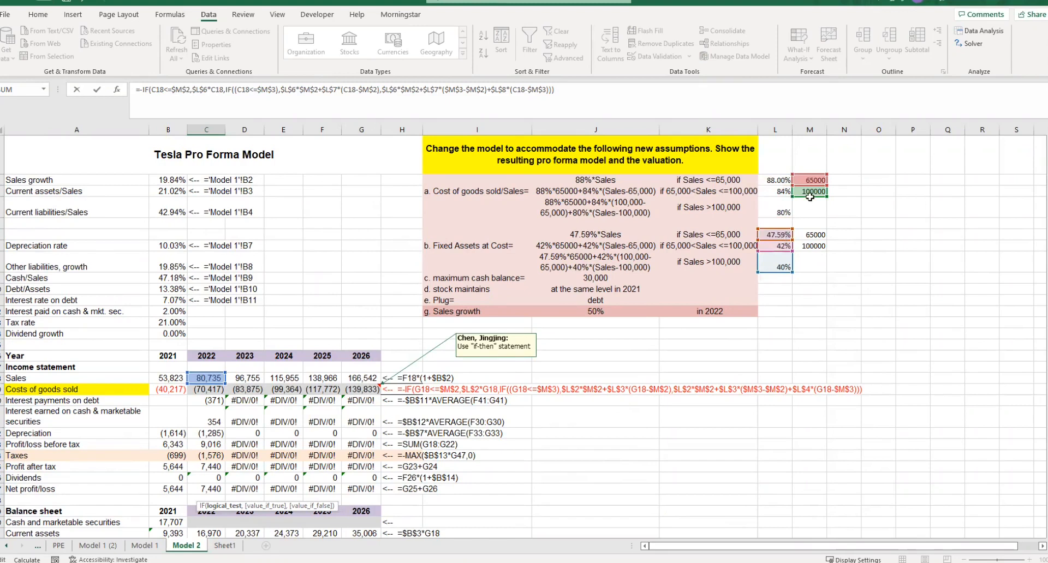
- Repoint the threshold references in the 2022 Fixed assets at cost formula to M6 and M7, and enter the formula
drag(810, 196, 810, 247)
drag(810, 196, 810, 248)
drag(813, 196, 812, 247)
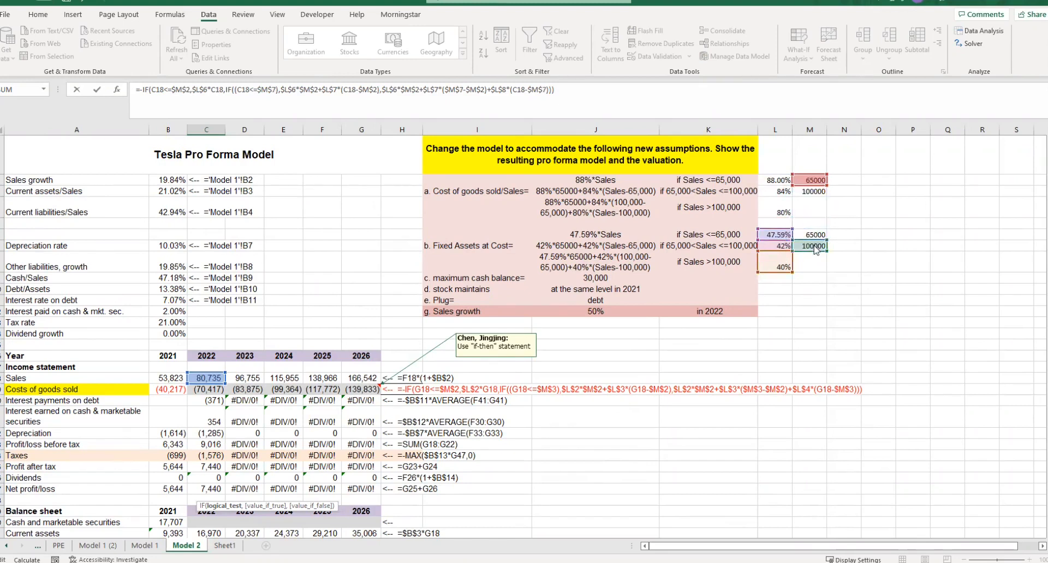
drag(817, 188, 817, 240)
drag(817, 187, 817, 235)
drag(817, 186, 817, 236)
drag(816, 186, 817, 236)
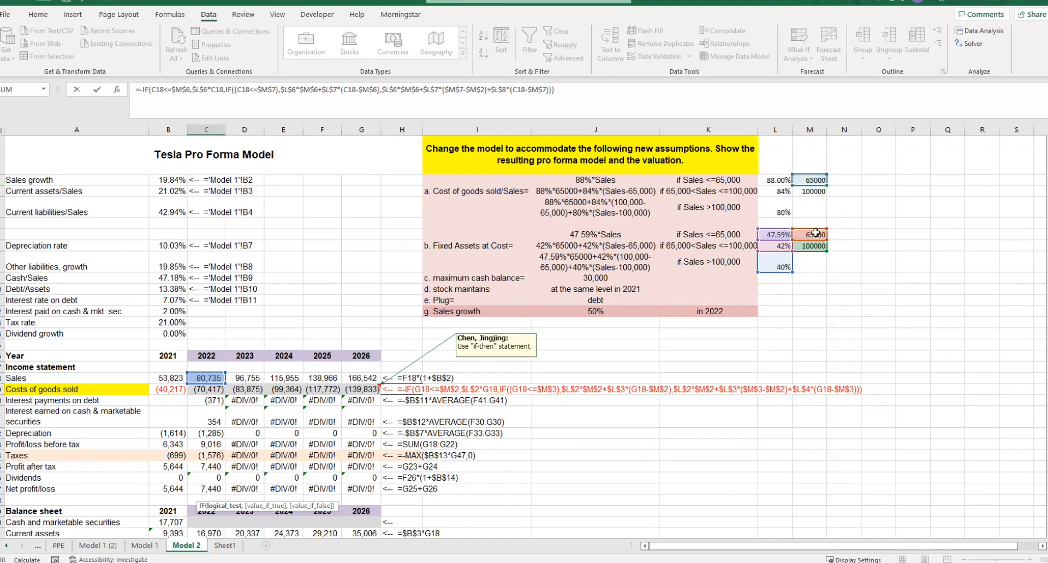
drag(816, 186, 818, 236)
scroll(564, 331, down, 4)
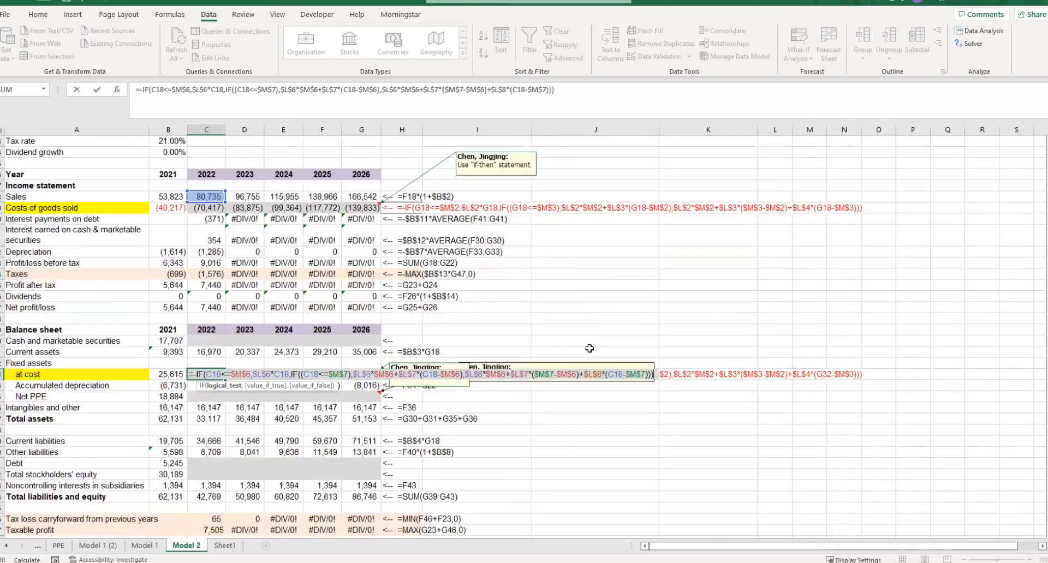
click(508, 329)
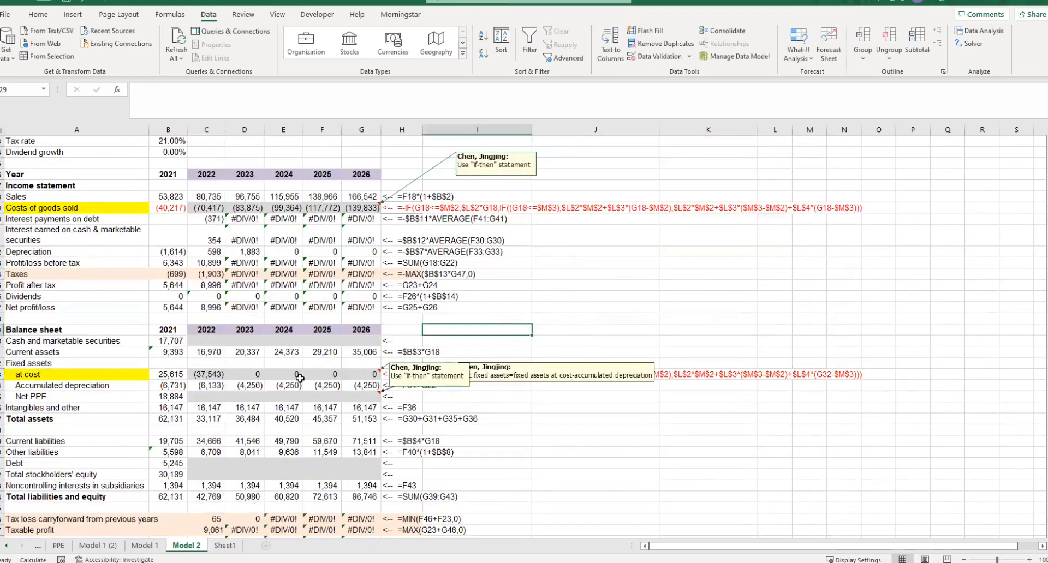
- Fill the 2022 Fixed assets at cost formula across to 2026
click(210, 373)
drag(210, 374, 375, 374)
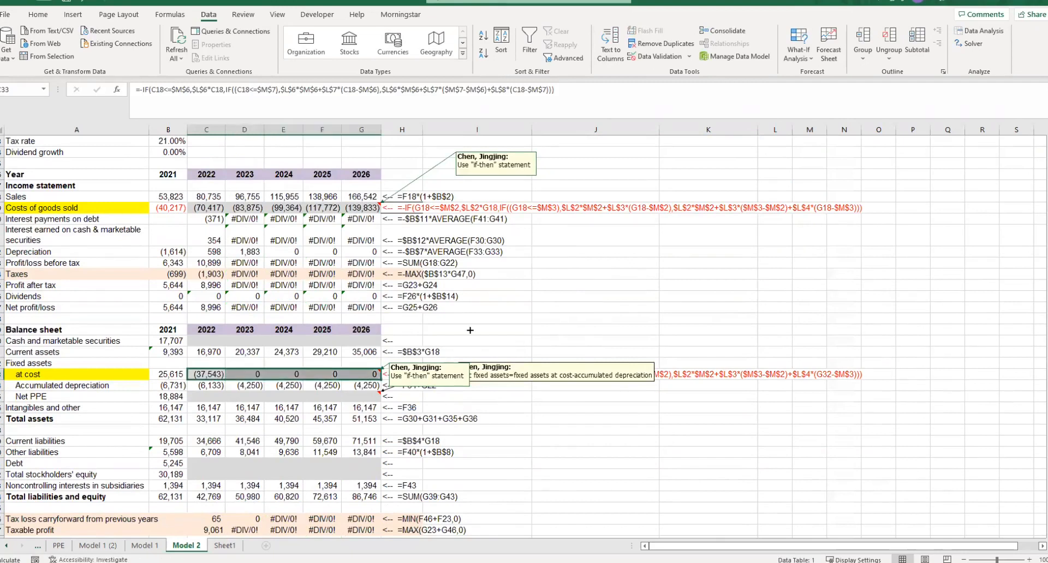
key(ctrl+r)
click(508, 318)
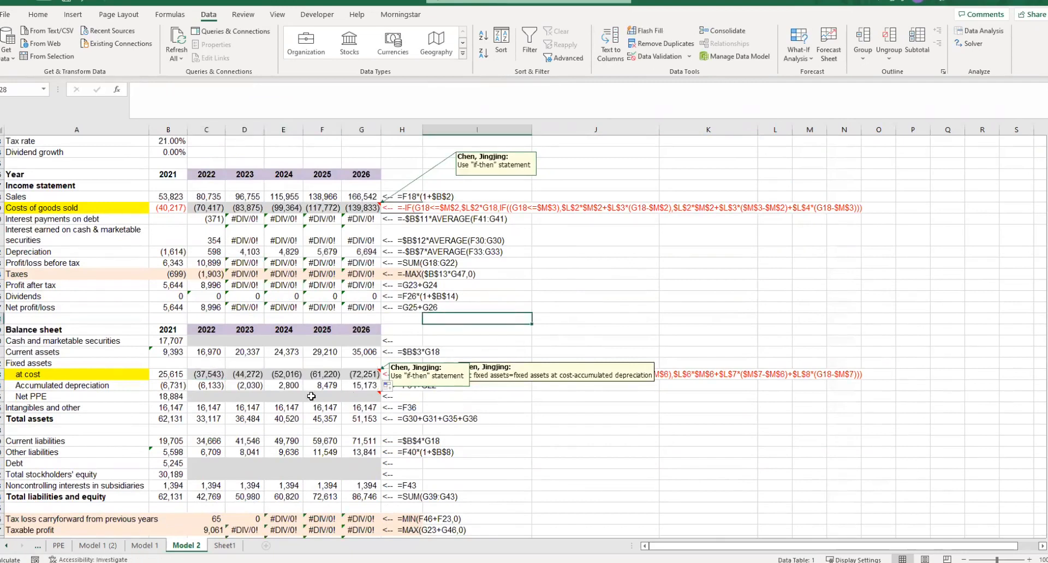
click(213, 394)
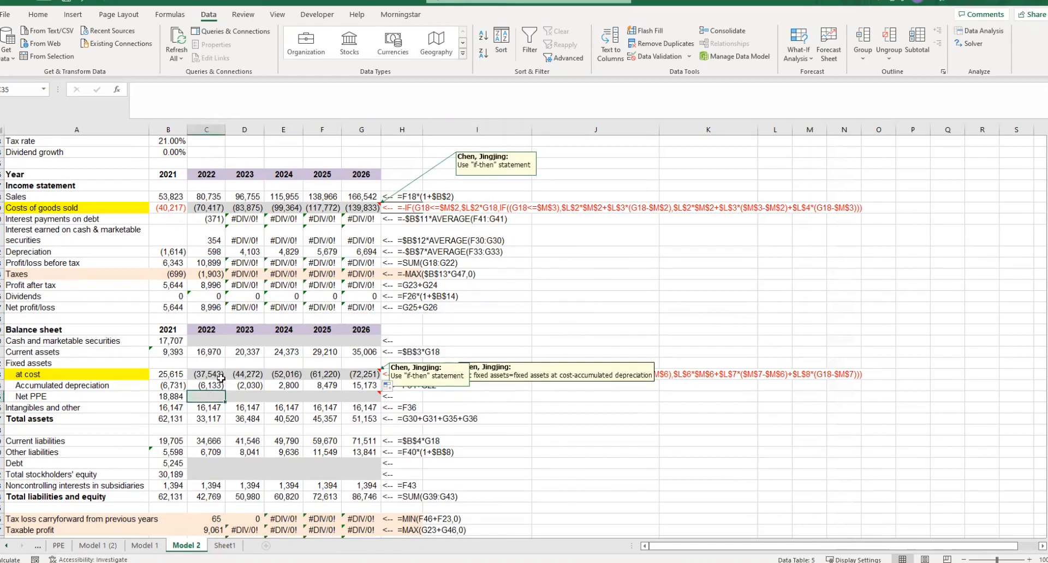
drag(202, 375, 358, 376)
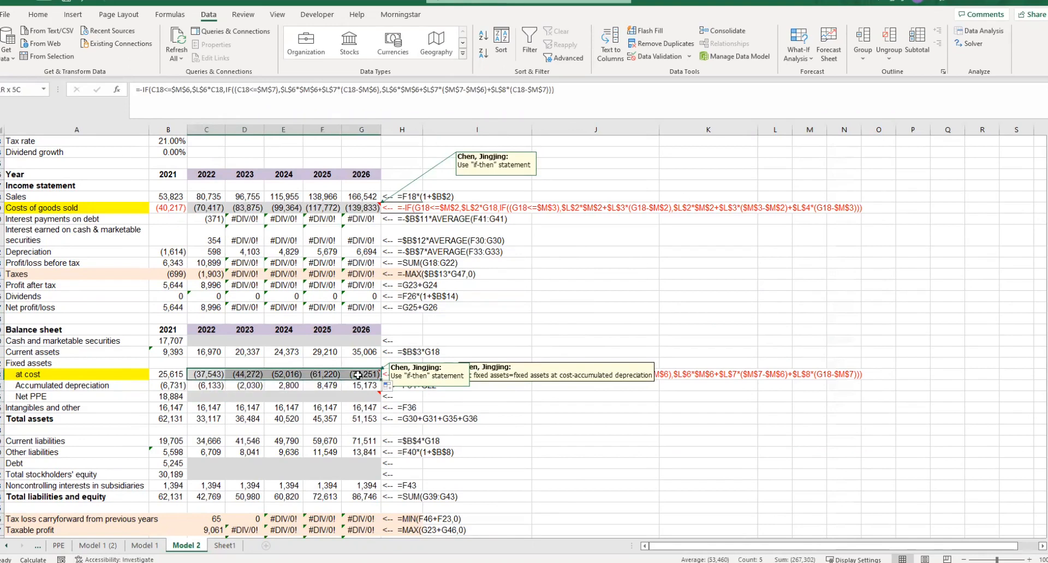
click(212, 397)
text(=)
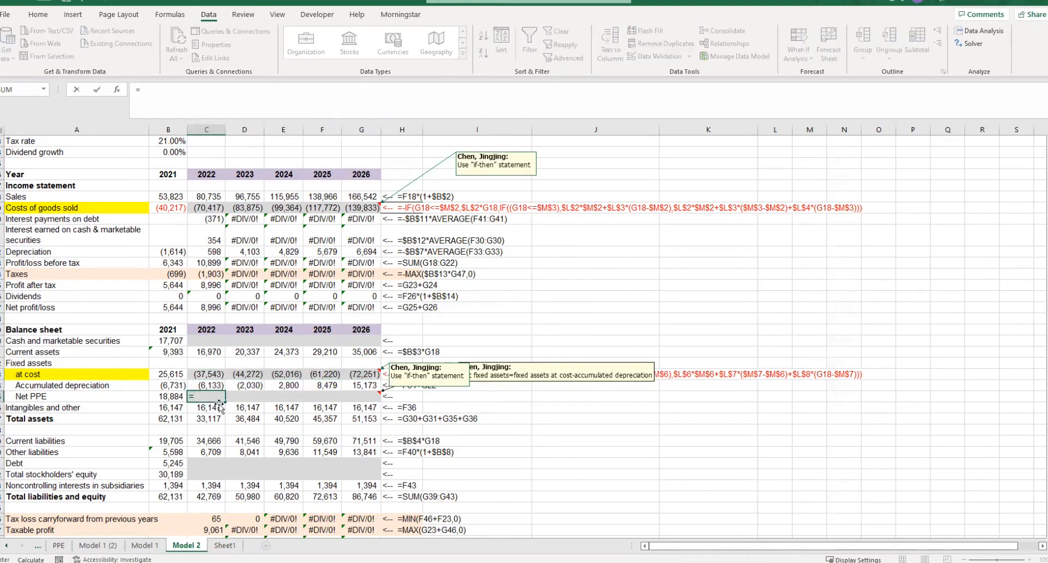
key(Escape)
- Remove the minus sign before the IF in the 2022 Fixed assets at cost formula and refill it across to 2026
click(206, 374)
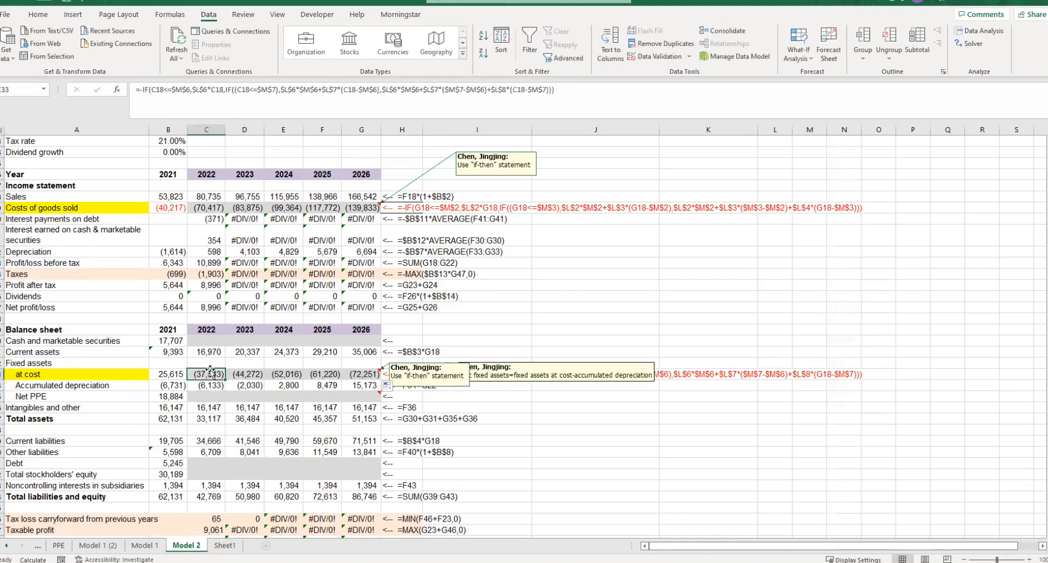
click(143, 88)
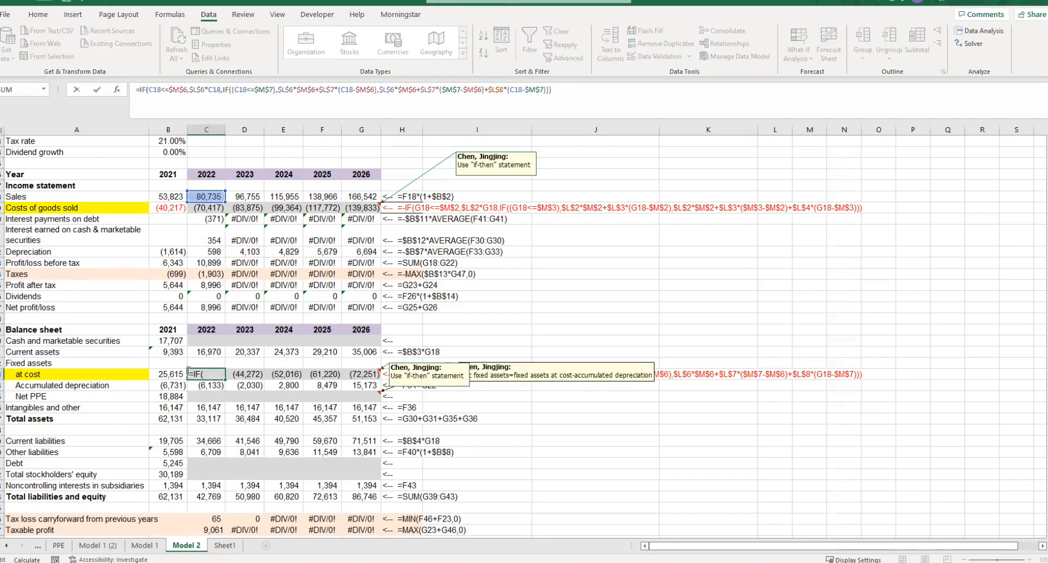
click(175, 367)
click(210, 375)
drag(225, 377, 377, 377)
click(202, 397)
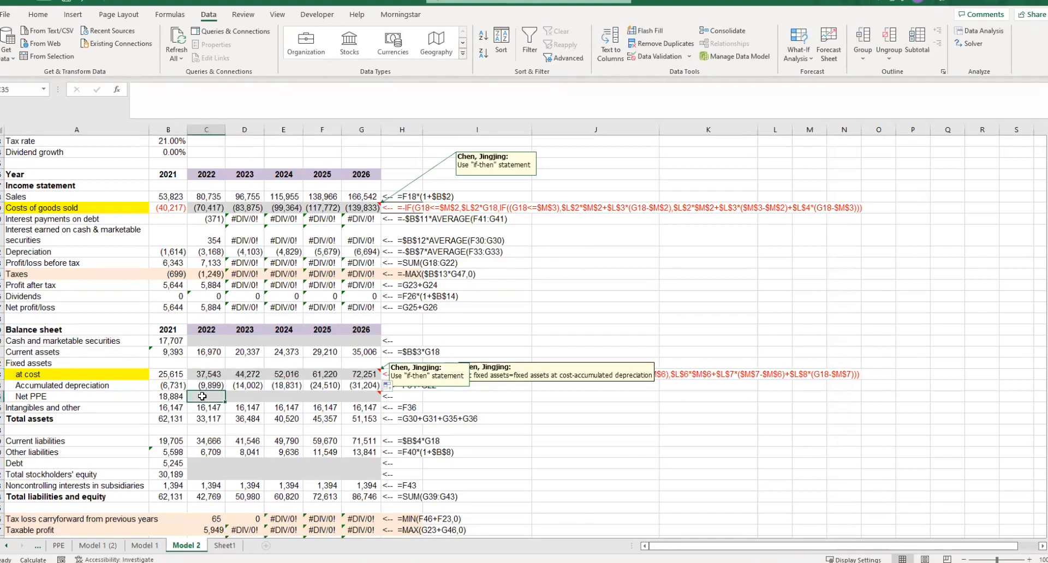
text(=)
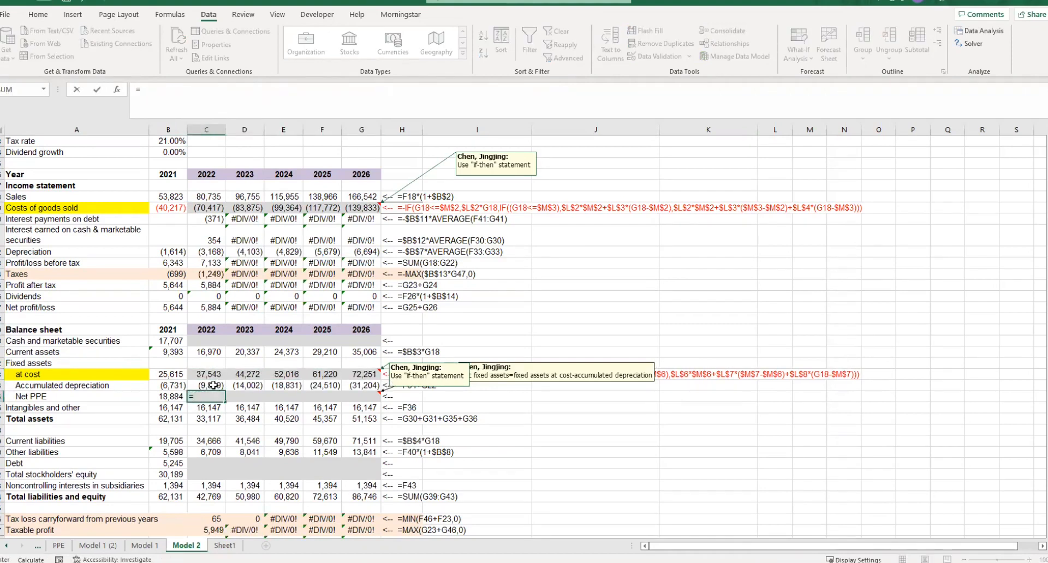
key(Escape)
- Fill the 2021 Net PPE formula across 2022 to 2026
click(179, 397)
drag(187, 401, 371, 397)
click(525, 397)
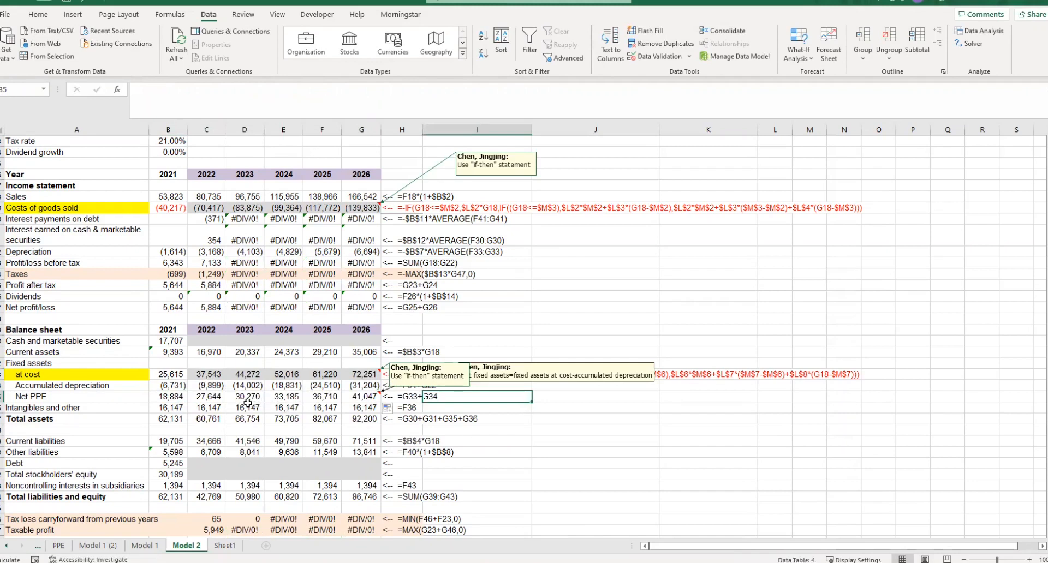
- Shade the 2022–2026 Net PPE cells light gray
drag(209, 396, 361, 396)
click(37, 14)
click(179, 53)
click(180, 112)
click(537, 419)
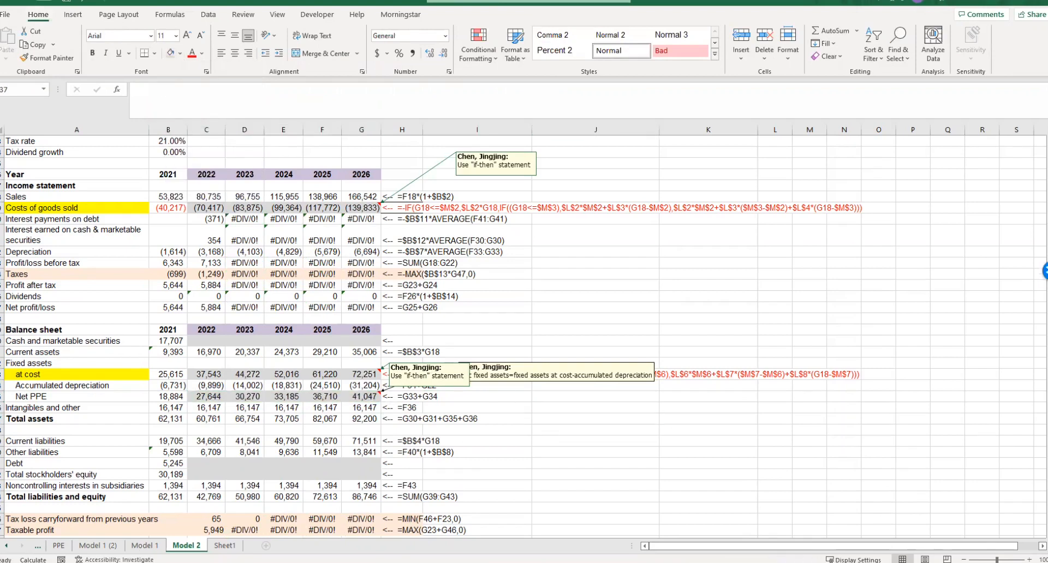
click(206, 466)
scroll(206, 466, up, 4)
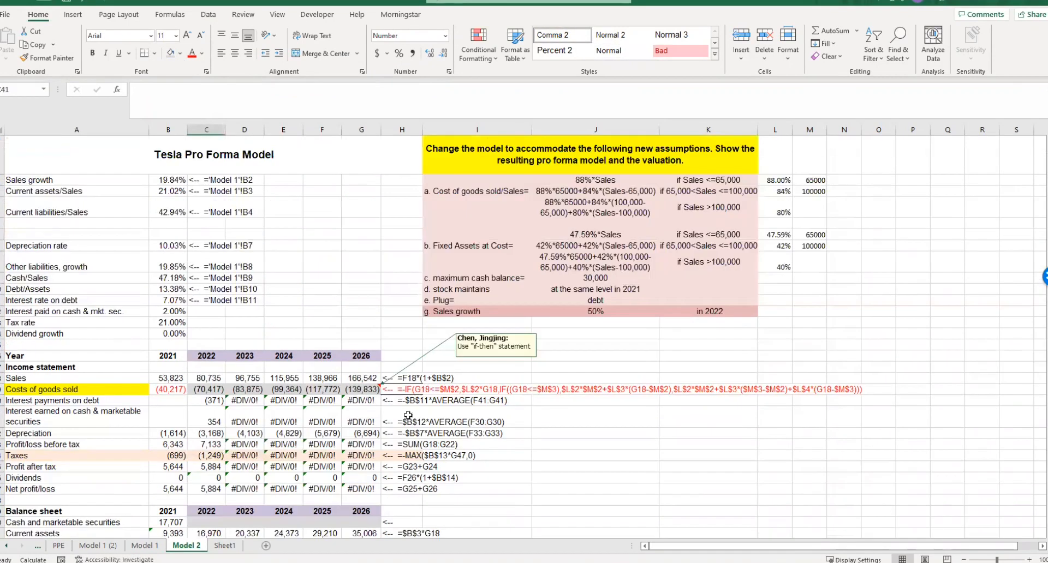
drag(490, 278, 601, 279)
scroll(489, 327, down, 3)
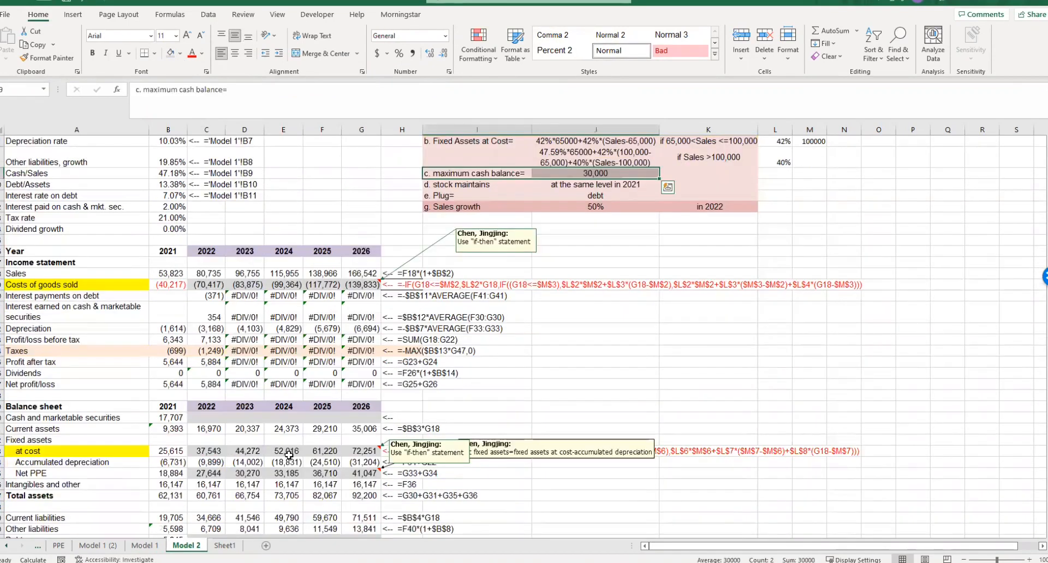
click(214, 419)
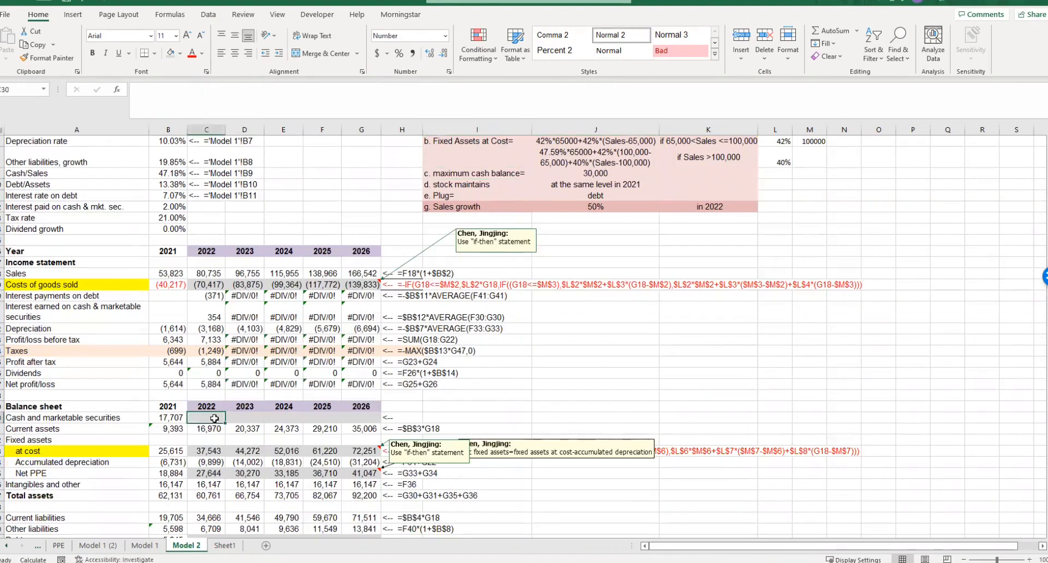
text(=)
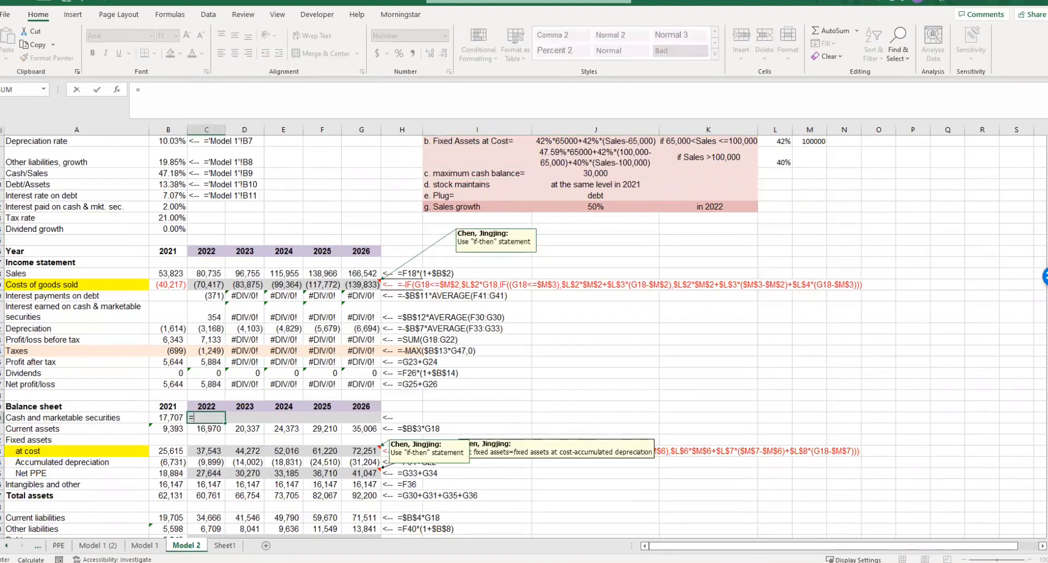
key(Escape)
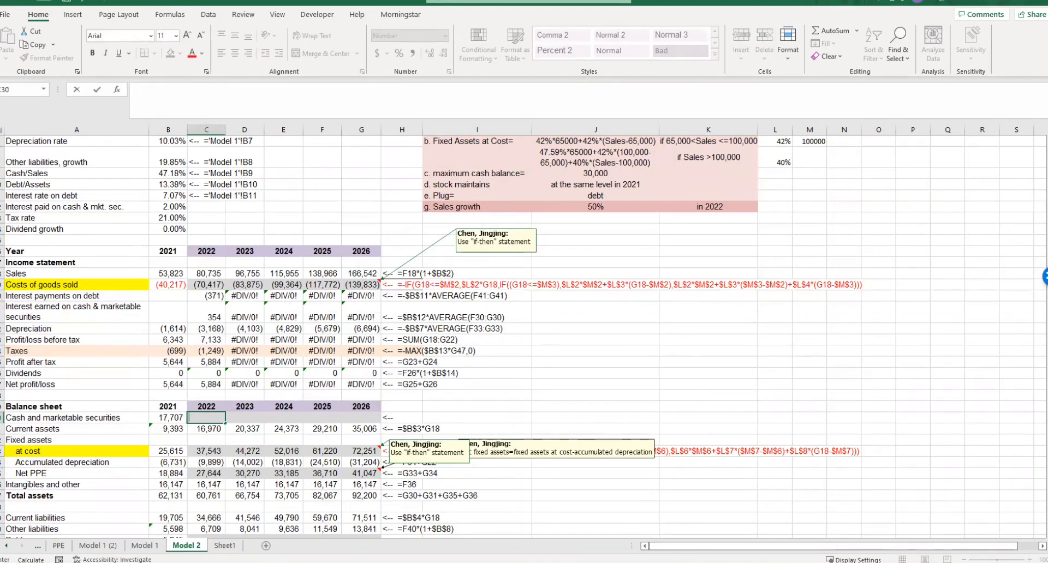
key(Escape)
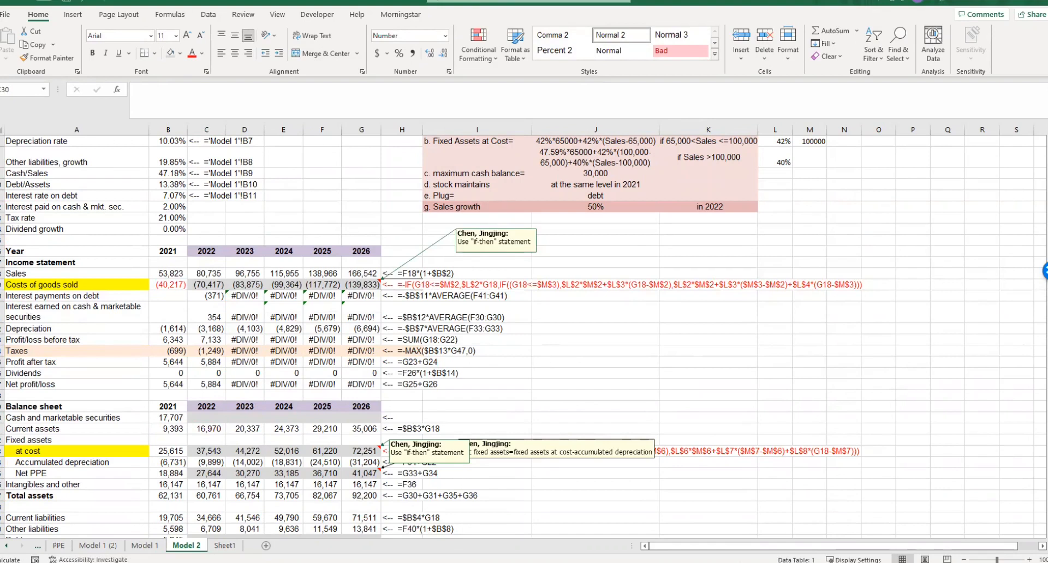
- Enter =MIN($B$9*C18,J9) as the 2022 Cash and marketable securities formula, capping cash at the maximum cash balance
click(206, 417)
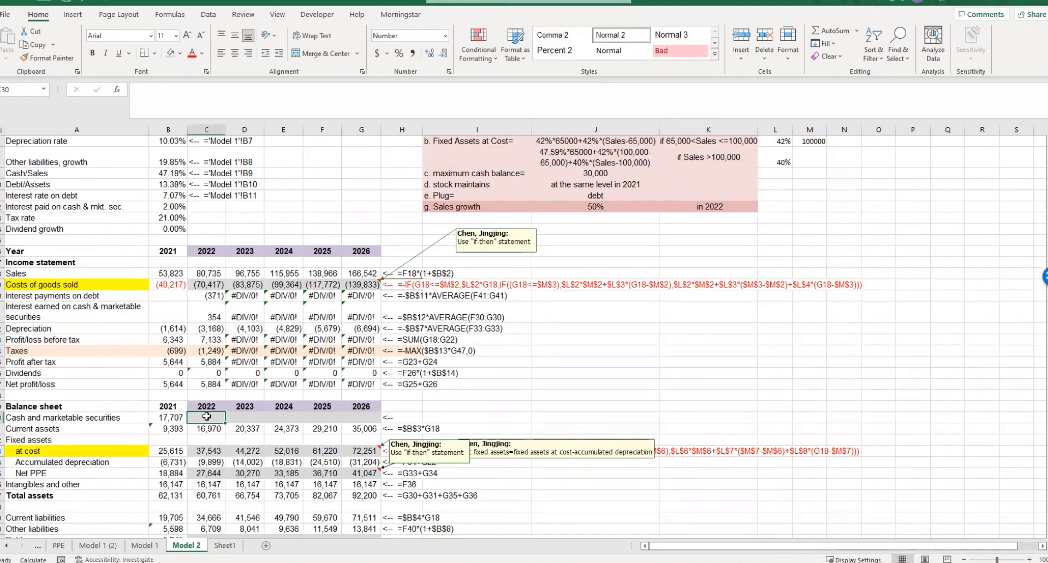
text(=min())
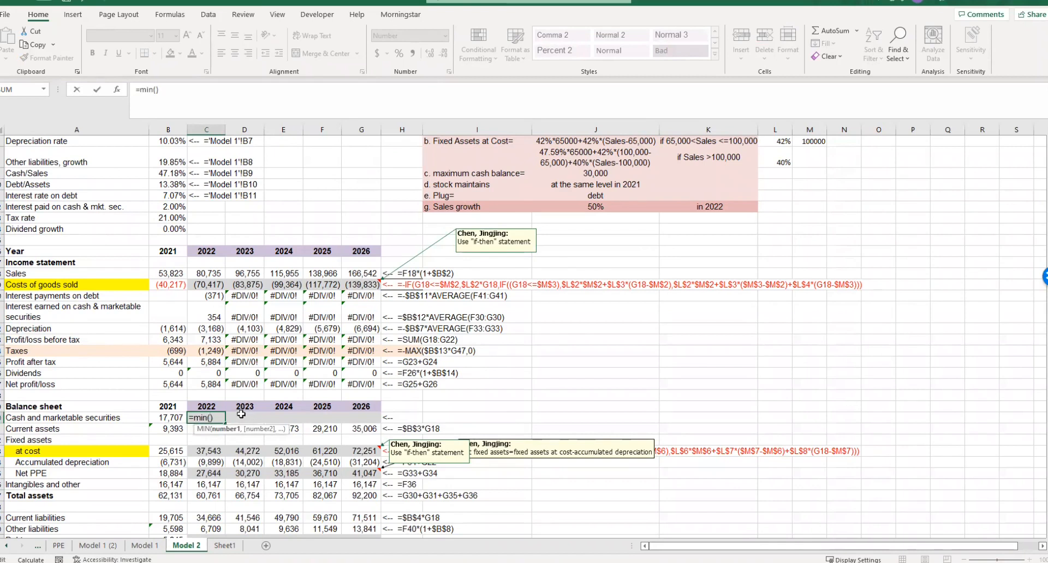
scroll(241, 415, up, 1)
click(162, 216)
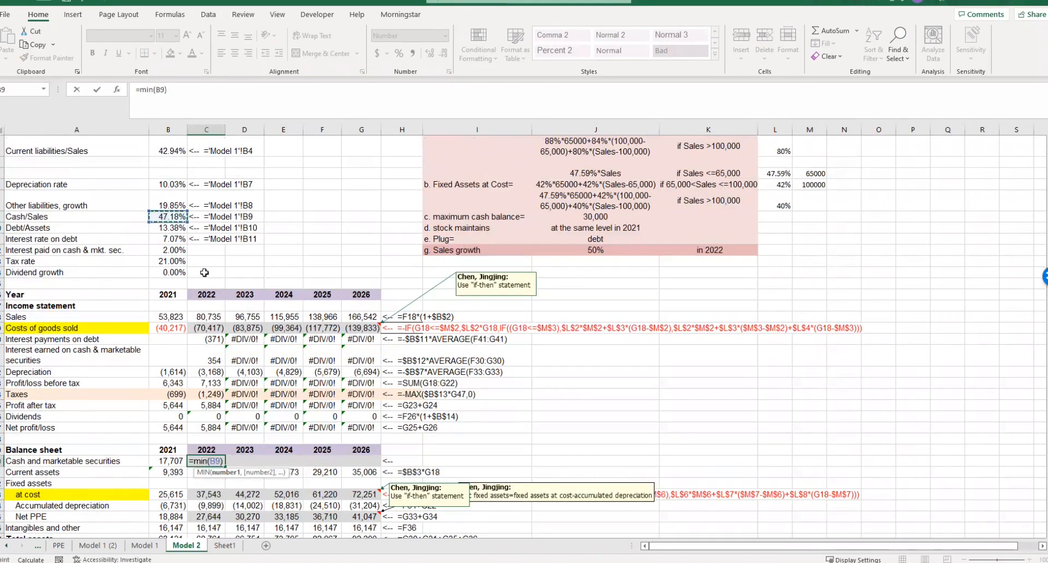
text(*)
click(206, 317)
click(155, 89)
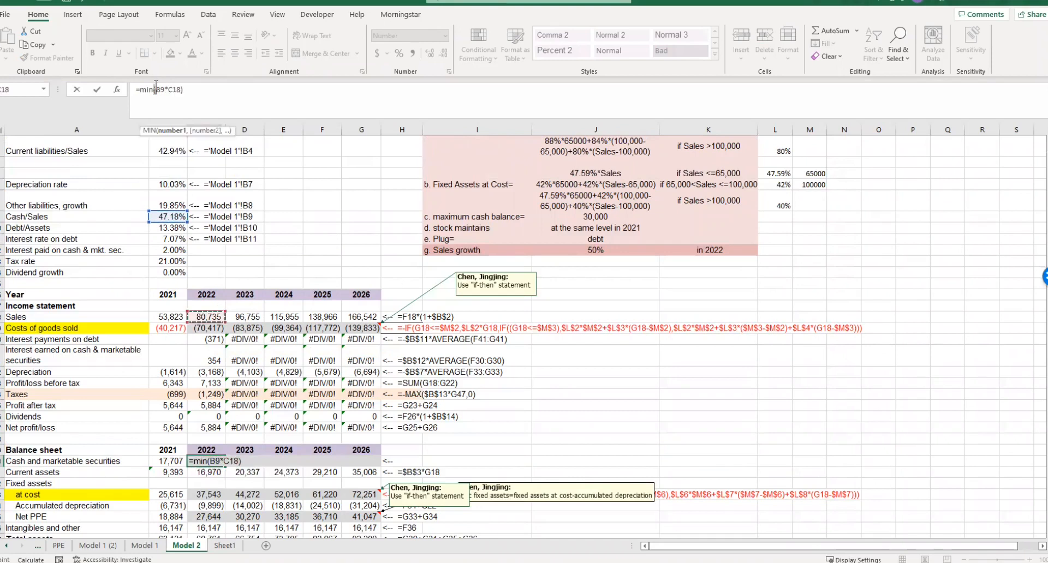
text($B$)
text(,)
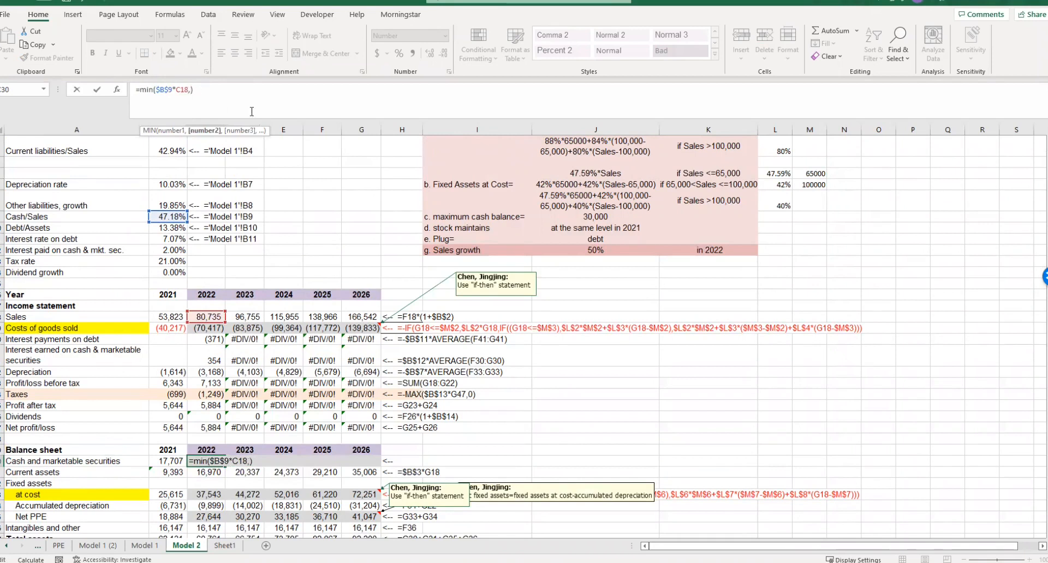
click(592, 214)
key(Return)
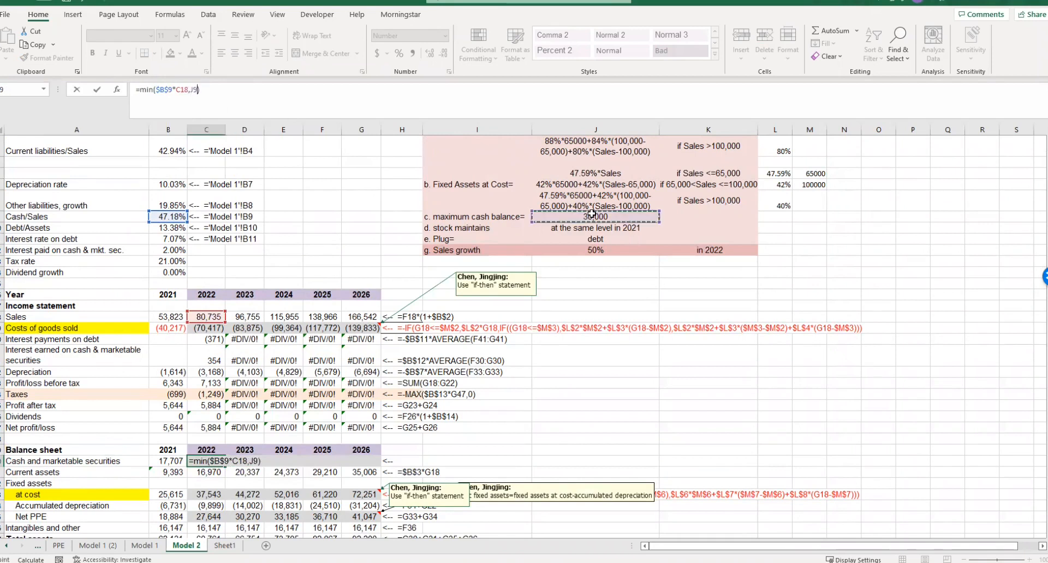
click(461, 453)
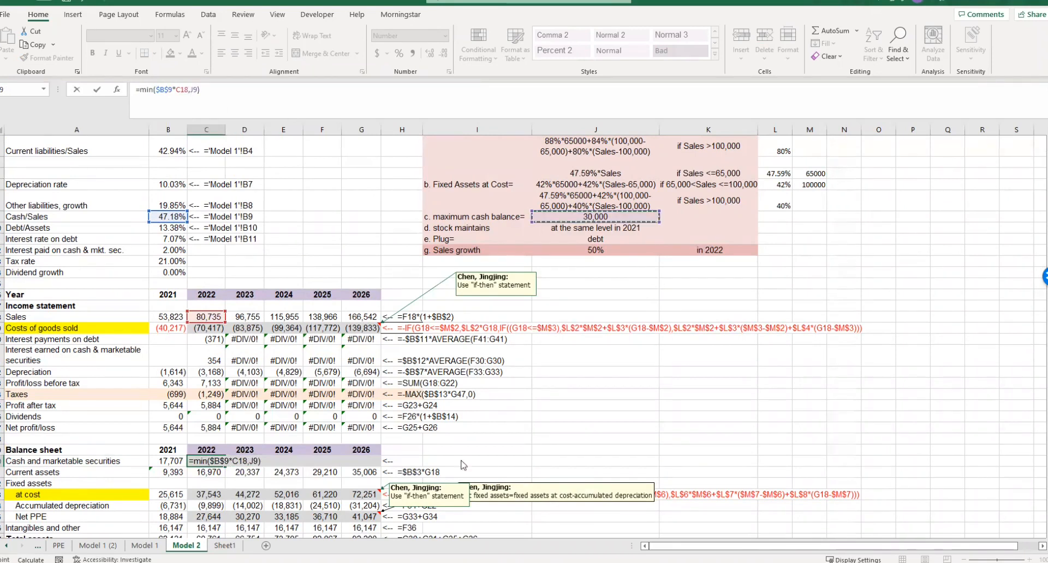
- Fill the 2022 Cash and marketable securities formula across to 2026 and inspect the copied 2023 formula
click(217, 461)
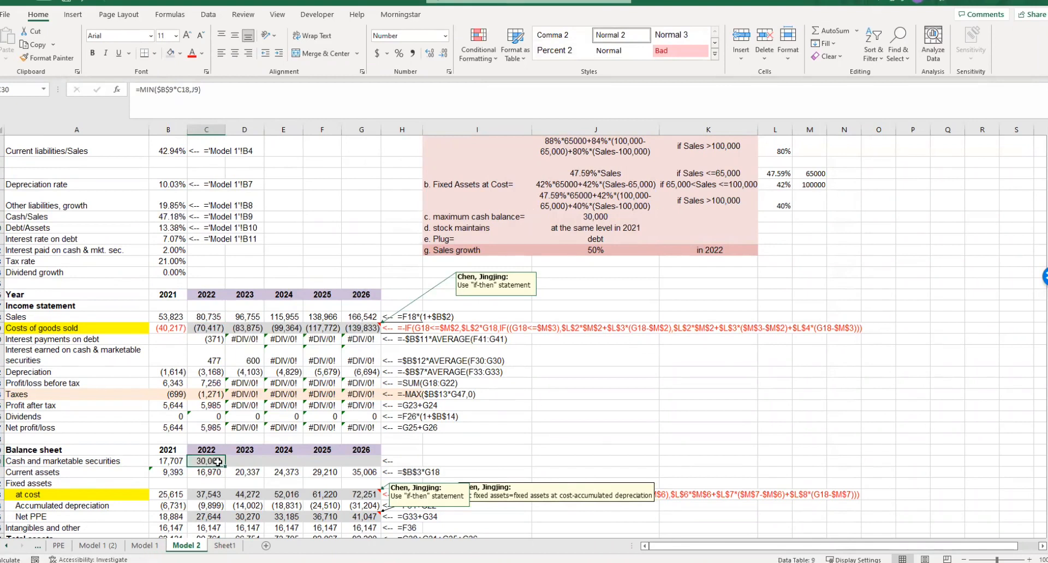
drag(225, 467, 372, 468)
click(515, 440)
scroll(523, 448, down, 3)
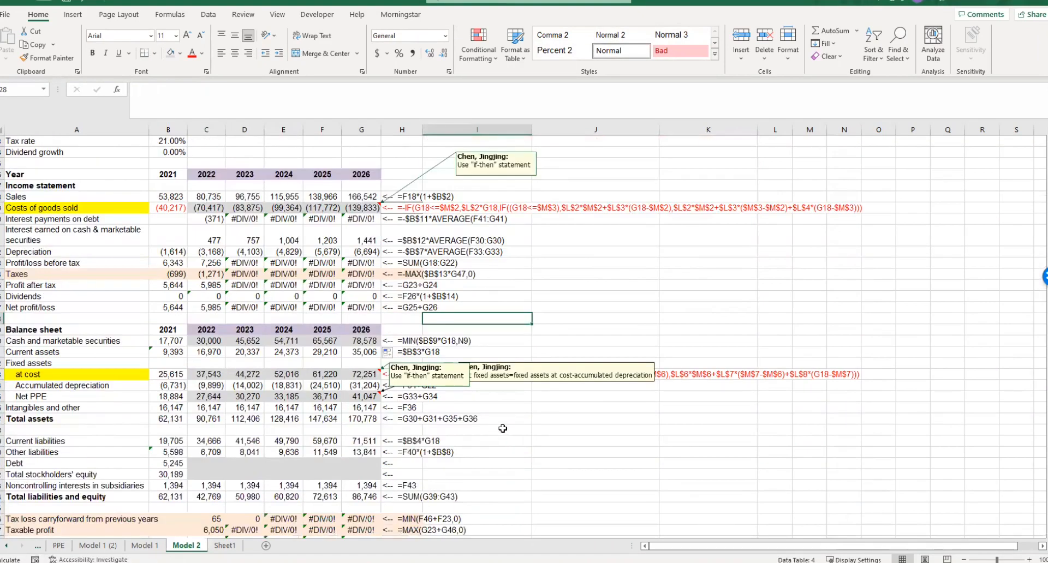
scroll(503, 429, up, 4)
double_click(260, 462)
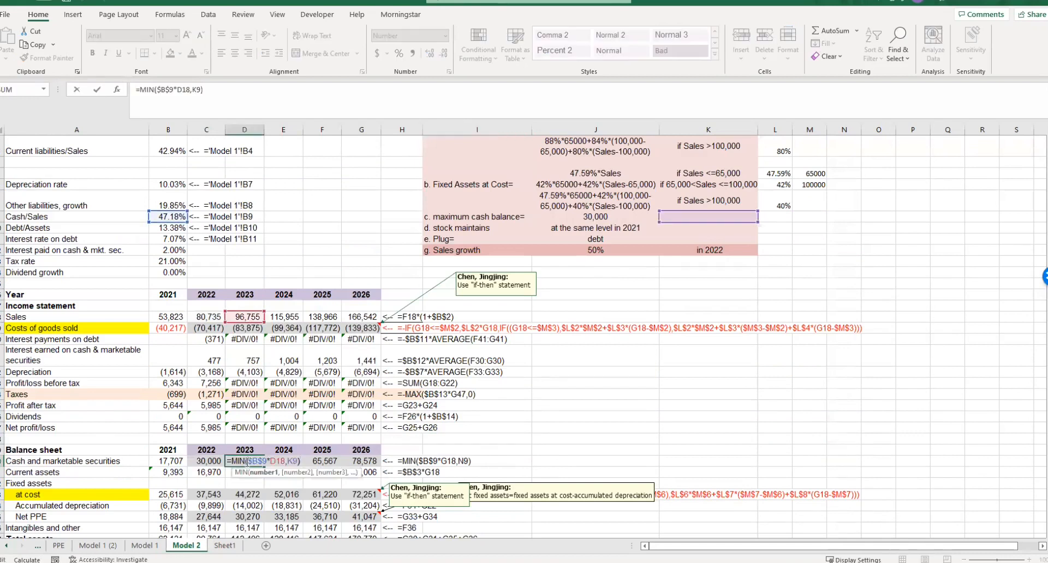
- Make the maximum cash reference absolute as $J$9 in the 2022 Cash and marketable securities formula and refill it across to 2026
double_click(213, 461)
click(192, 89)
text($)
click(199, 90)
text($9*C18,$J$9))
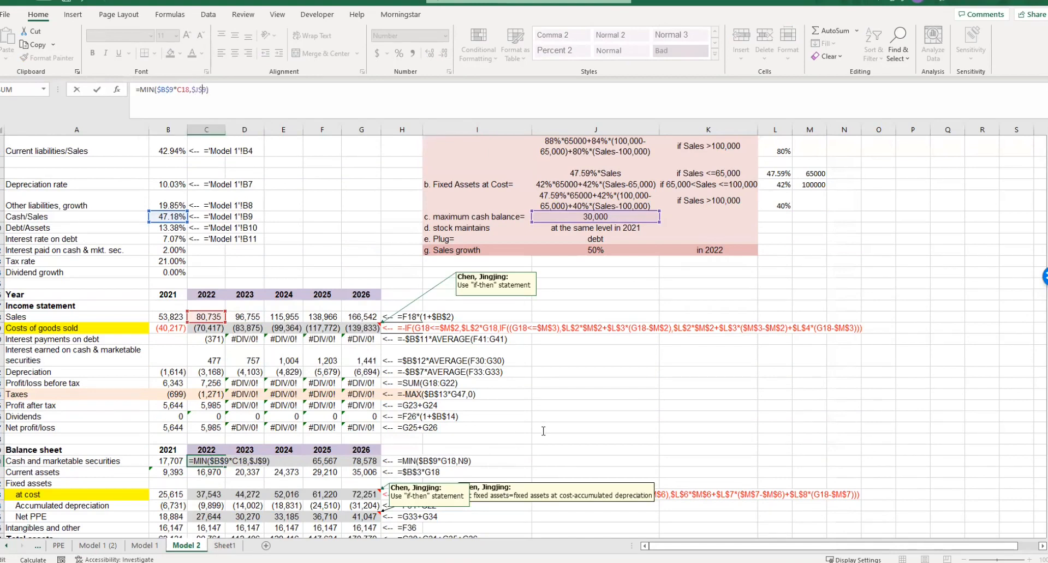
key(Return)
click(218, 461)
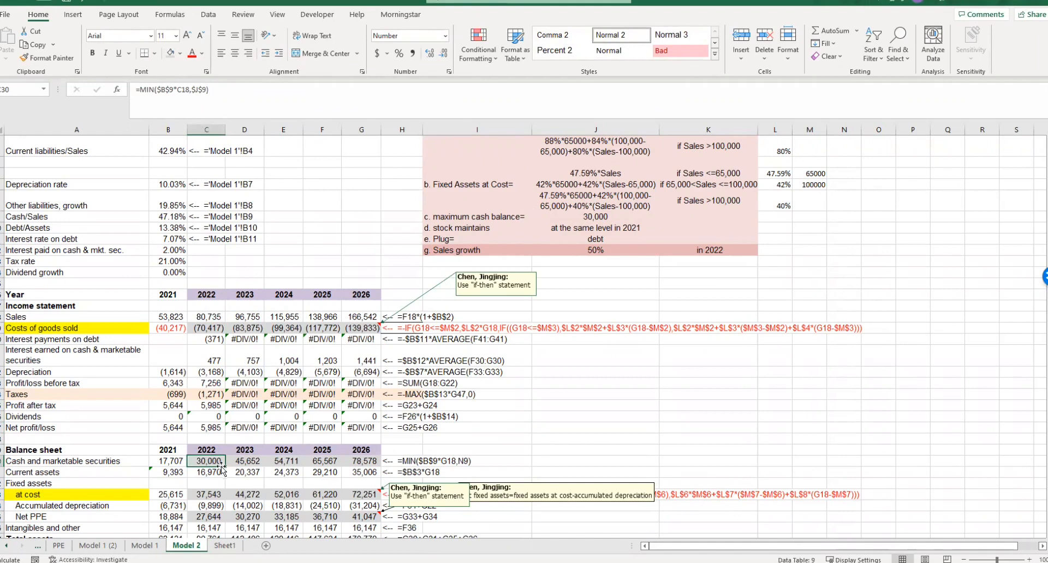
drag(224, 468, 361, 464)
click(584, 429)
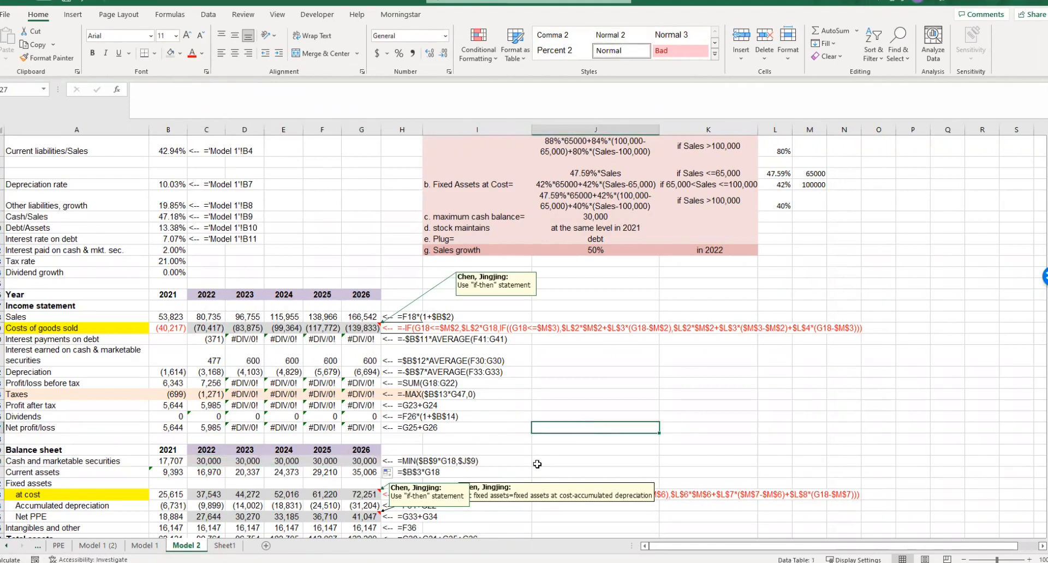
- Set 2022 Total stockholders' equity to =B42, following the stock assumption, and fill it across to 2026
scroll(537, 465, down, 3)
scroll(543, 298, up, 5)
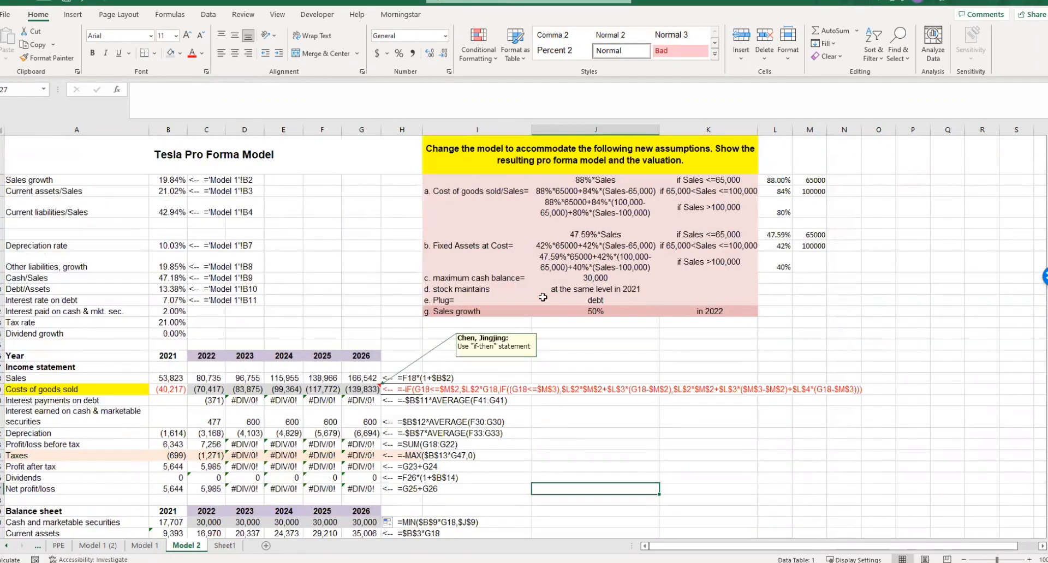
click(600, 290)
scroll(599, 290, down, 5)
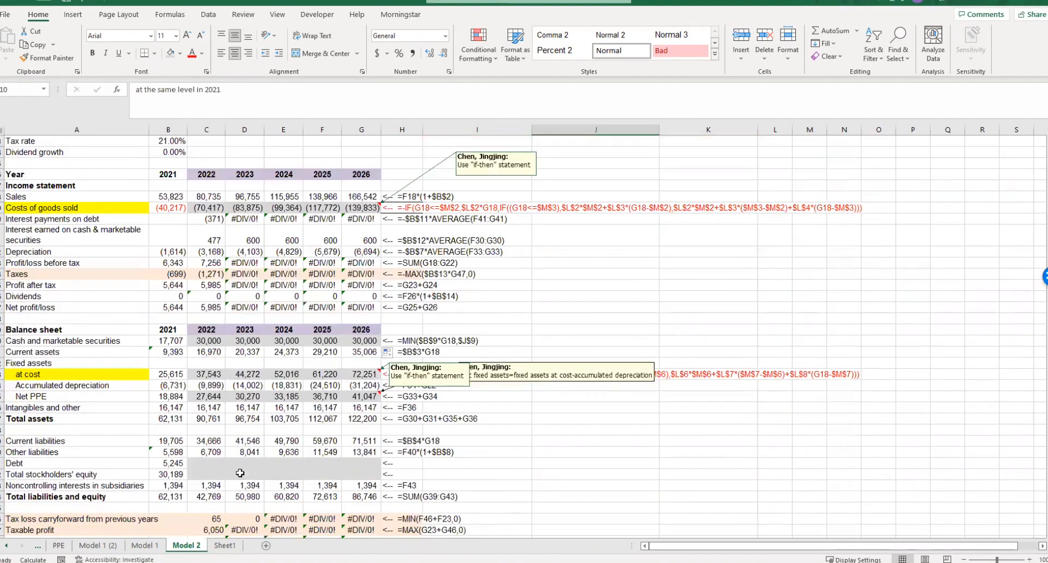
click(203, 477)
text(=)
click(173, 474)
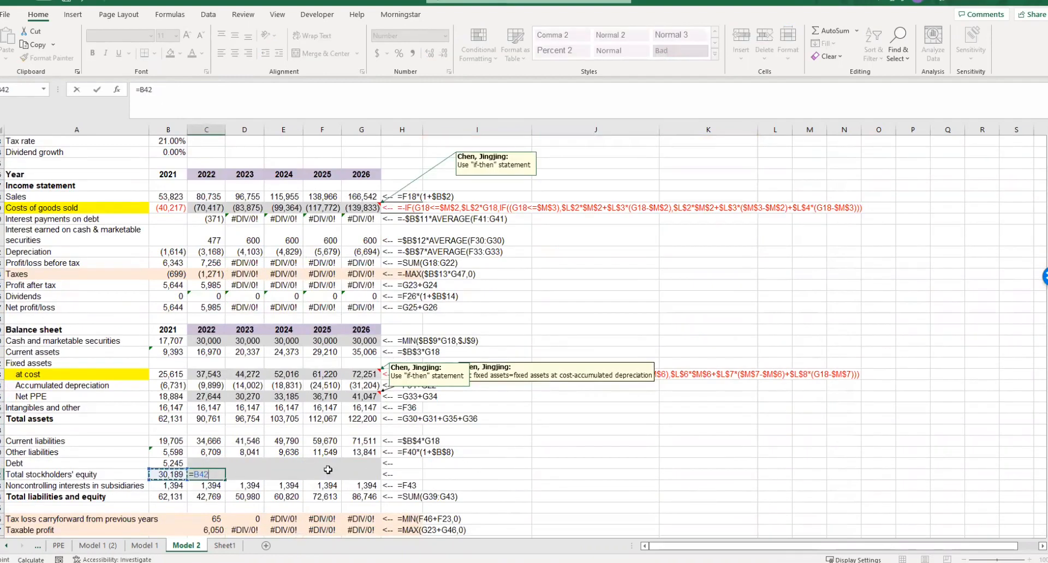
key(ctrl+Return)
drag(222, 479, 376, 478)
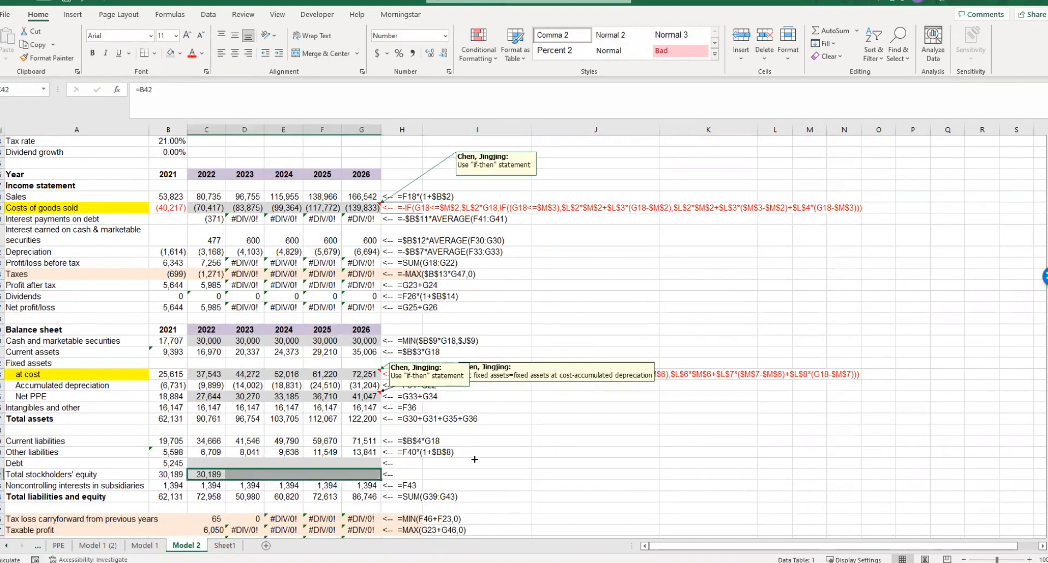
click(474, 459)
- Enter =C37-C39-C40-C42-C43 as the 2022 Debt formula, making debt the balance sheet plug
scroll(558, 359, up, 5)
scroll(558, 360, down, 6)
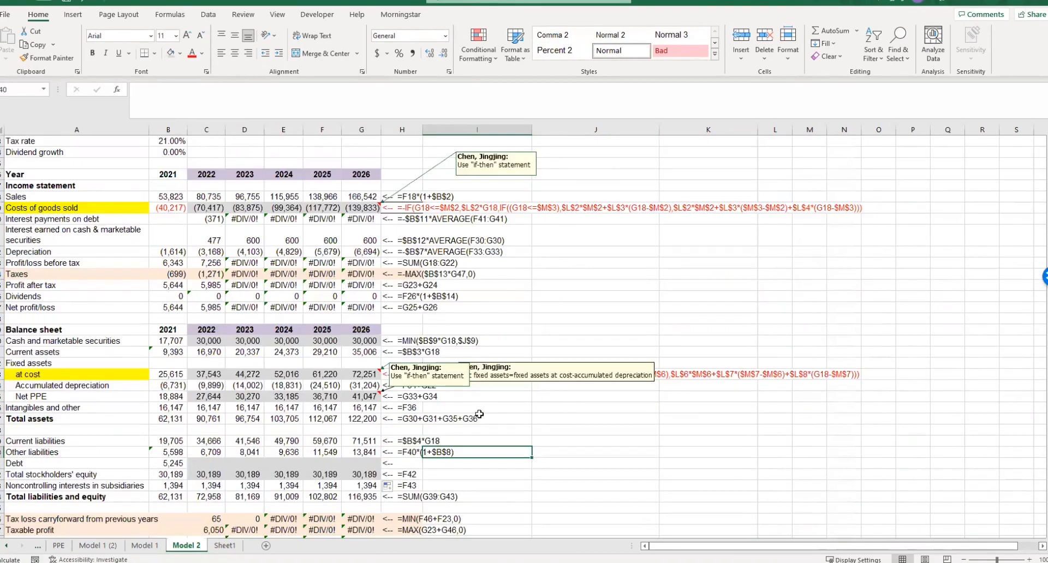
click(206, 429)
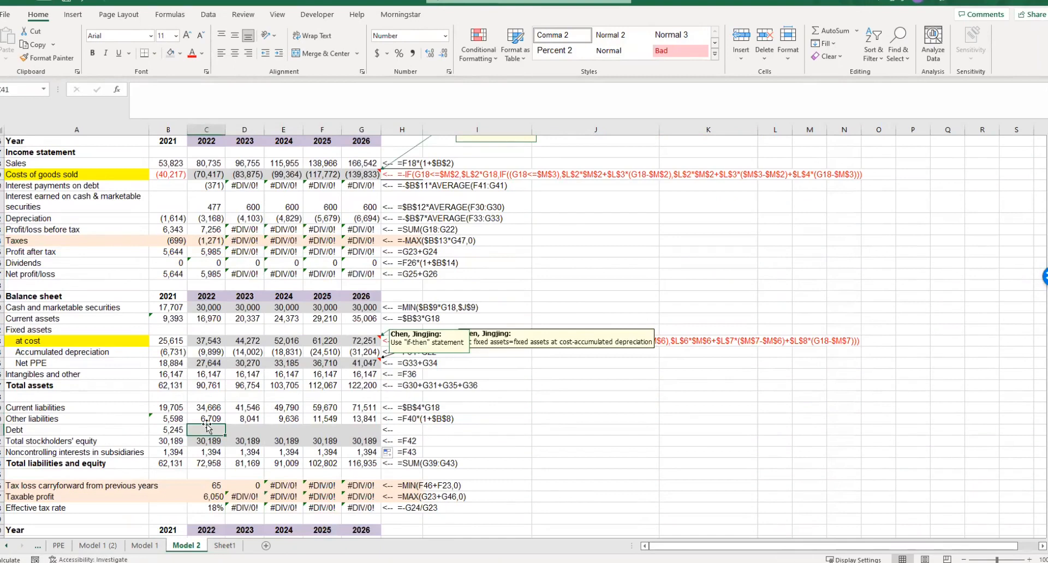
text(=)
click(198, 388)
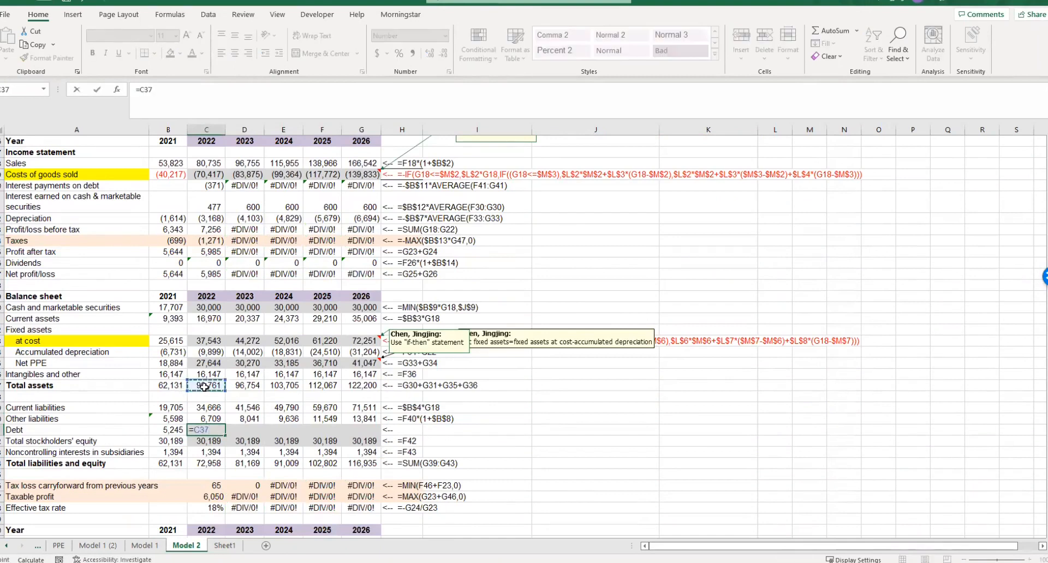
text(-)
click(209, 409)
text(-)
click(208, 419)
text(-)
click(211, 441)
text(-)
click(210, 452)
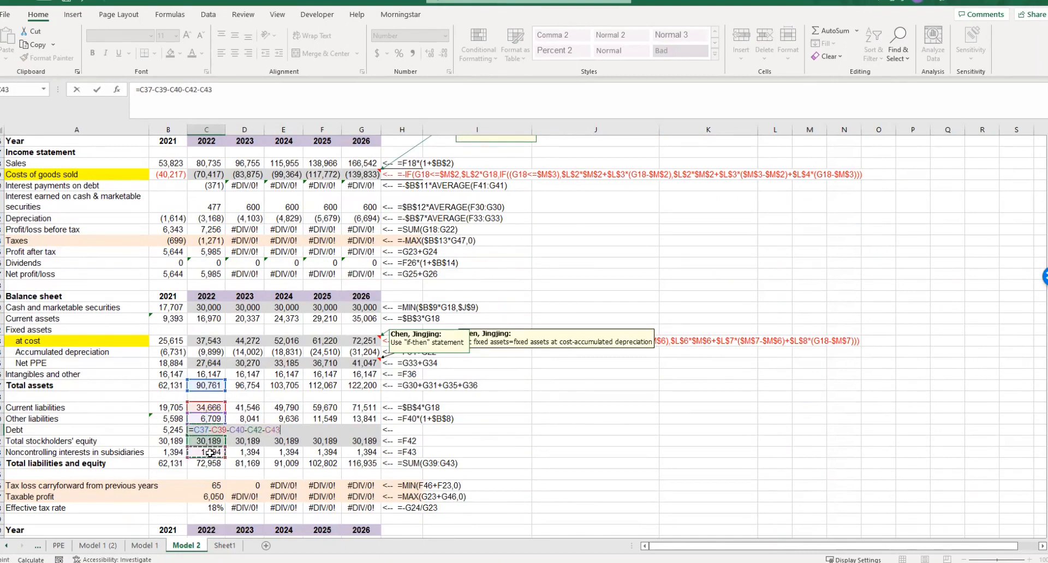
click(547, 454)
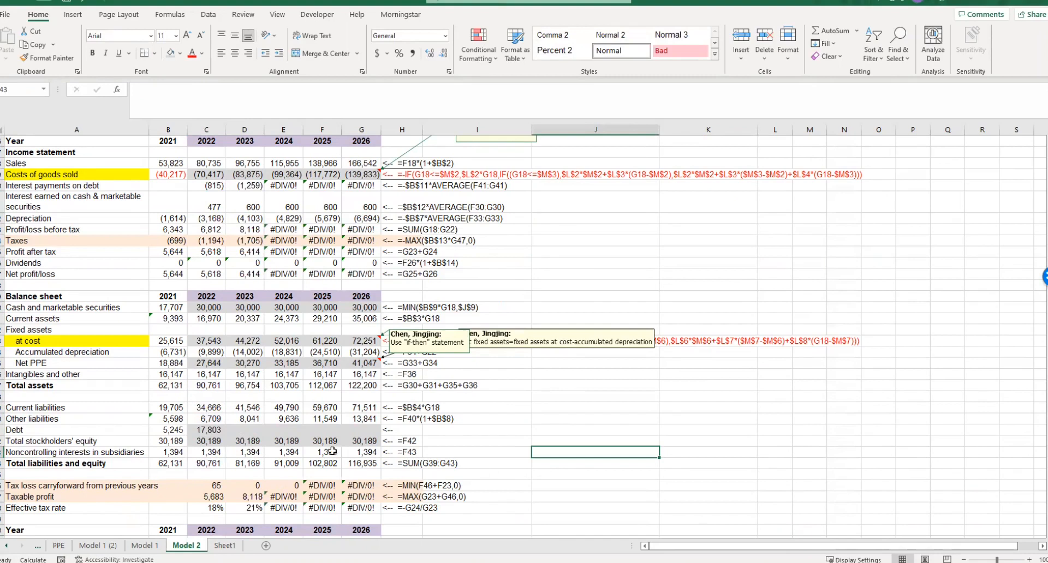
- Fill the 2022 Debt formula across to 2026
click(213, 436)
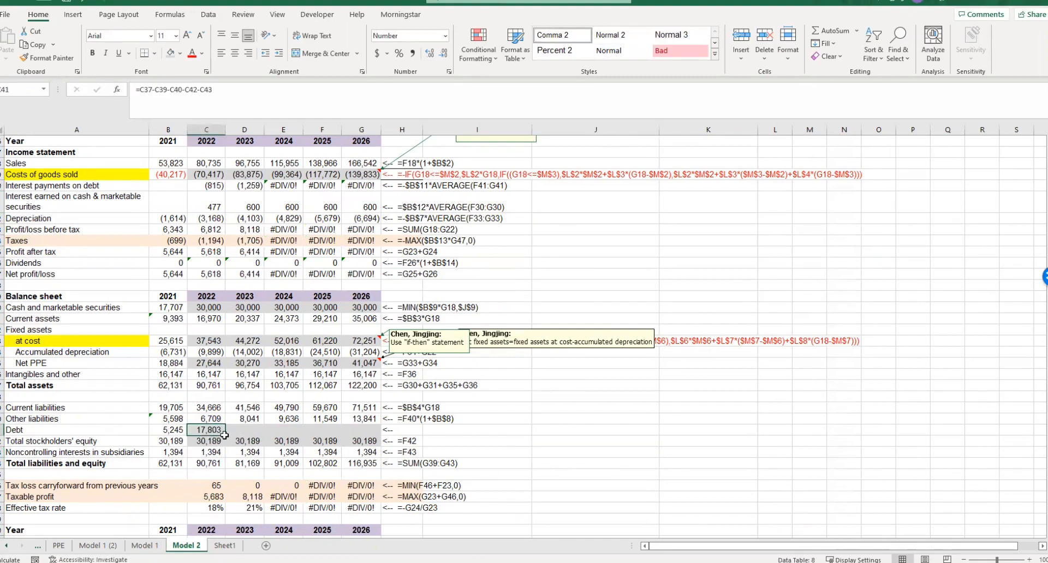
drag(224, 434, 371, 434)
click(559, 421)
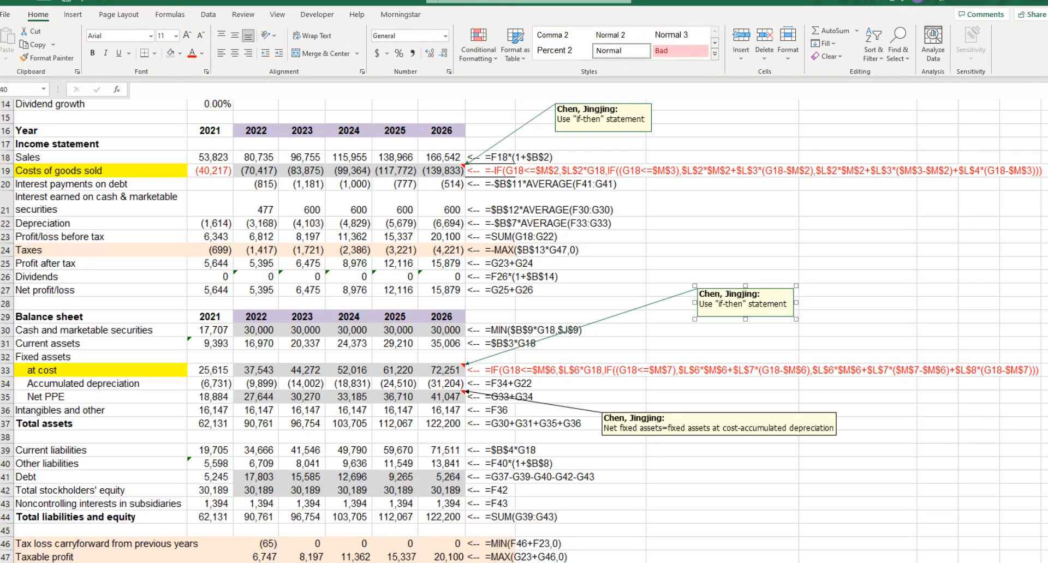
key(F2)
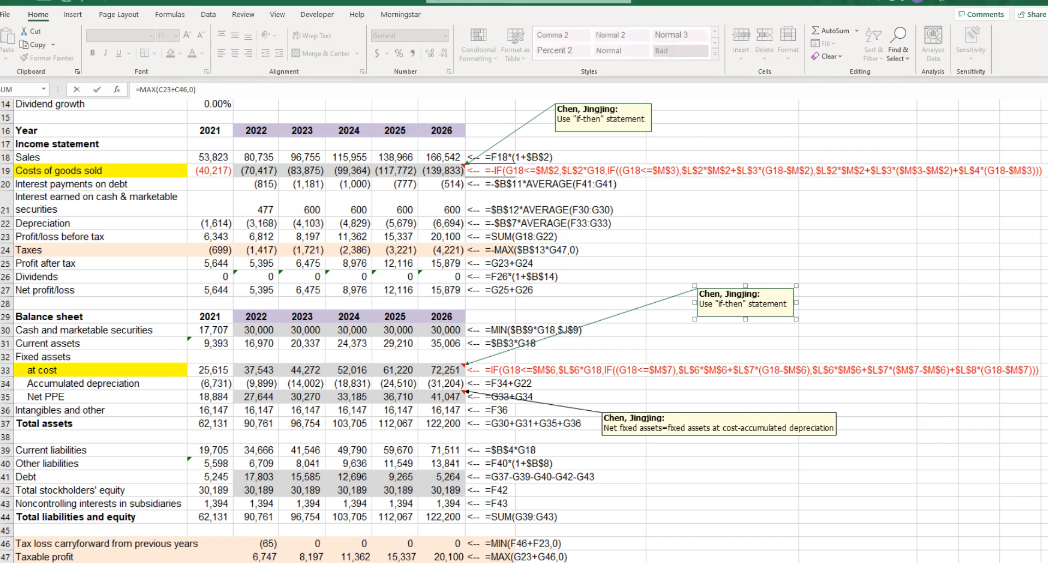
click(829, 490)
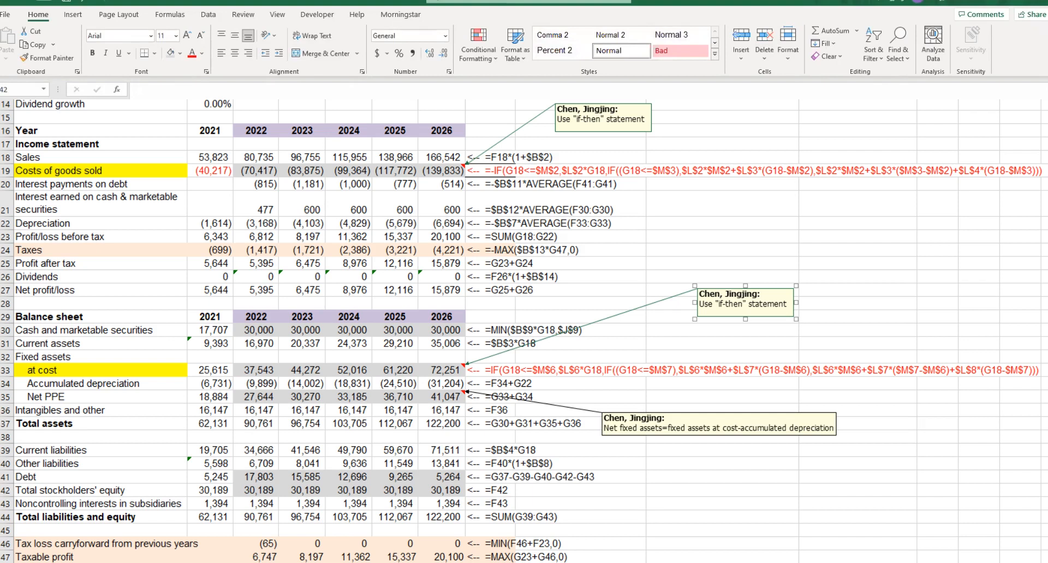
click(256, 558)
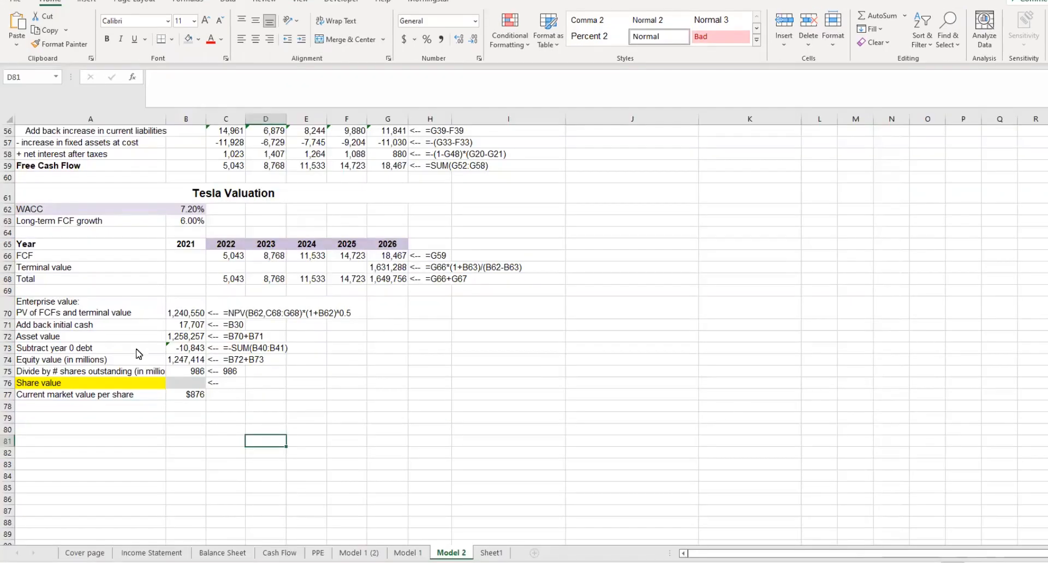
- Calculate the Share value in the Tesla Valuation section as equity value divided by shares outstanding, =B74/B75
click(191, 383)
text(=)
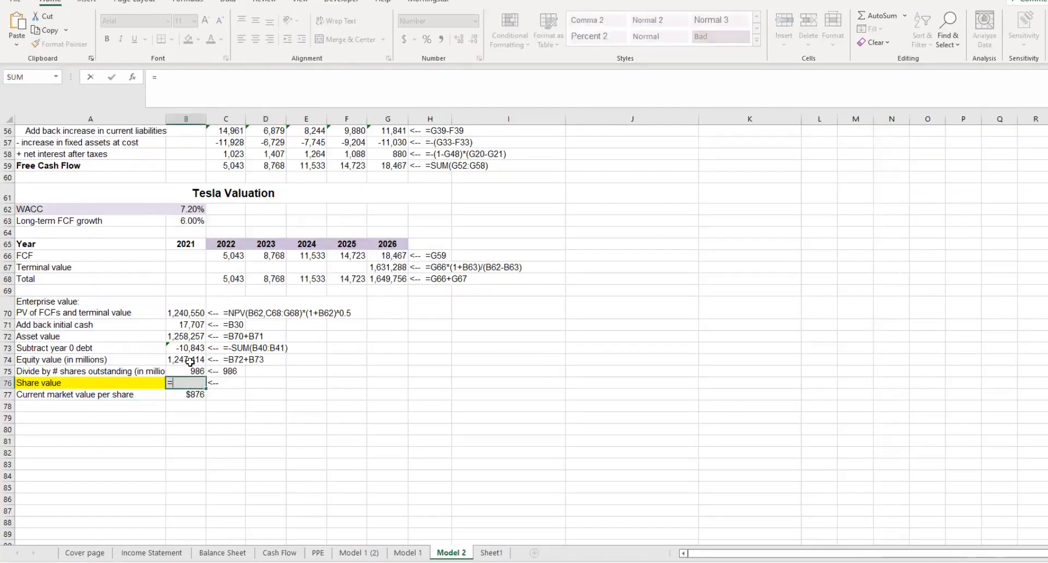
click(188, 360)
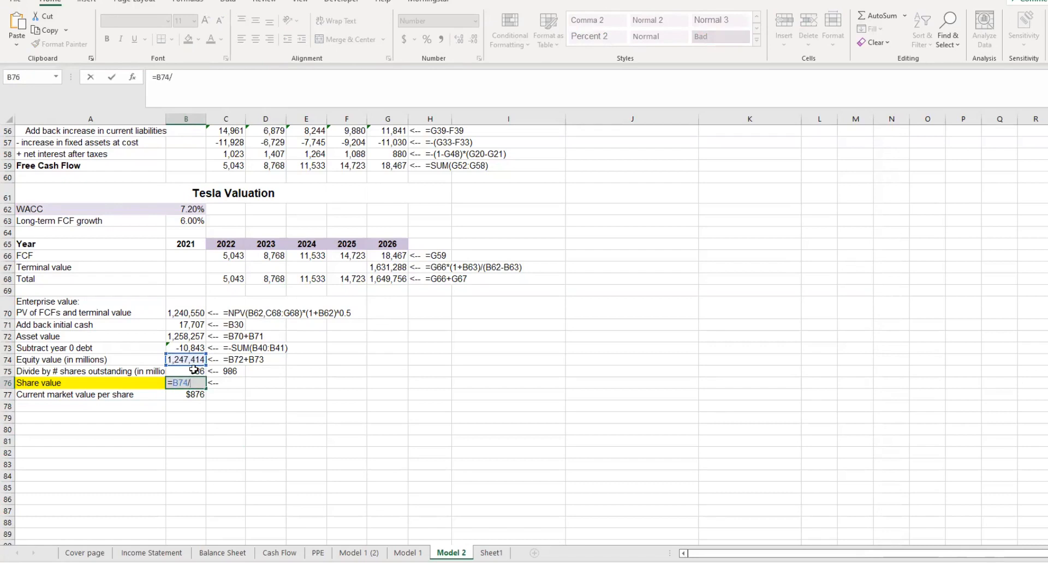
text(/)
click(192, 371)
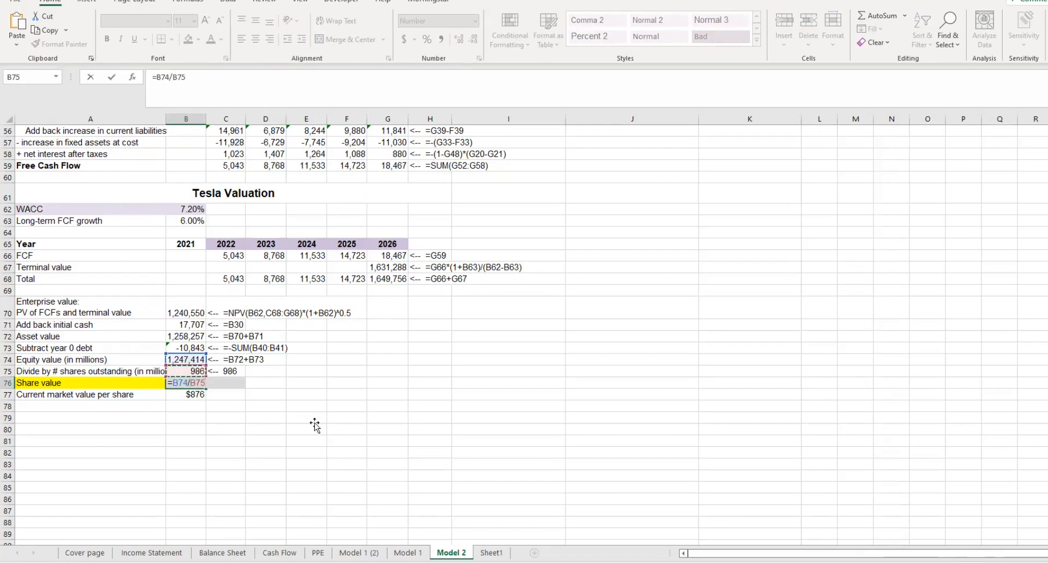
key(Return)
click(314, 422)
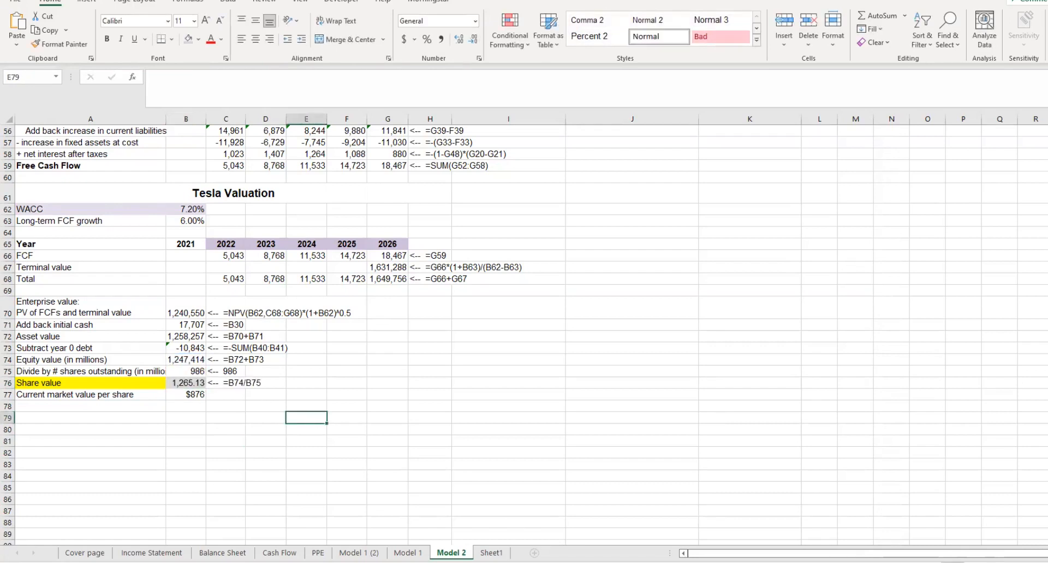
- Switch to Homework 3.pdf in Adobe Acrobat Reader and read the share value question, question h and conclusion i
key(alt+Tab)
scroll(481, 356, up, 10)
scroll(481, 356, down, 10)
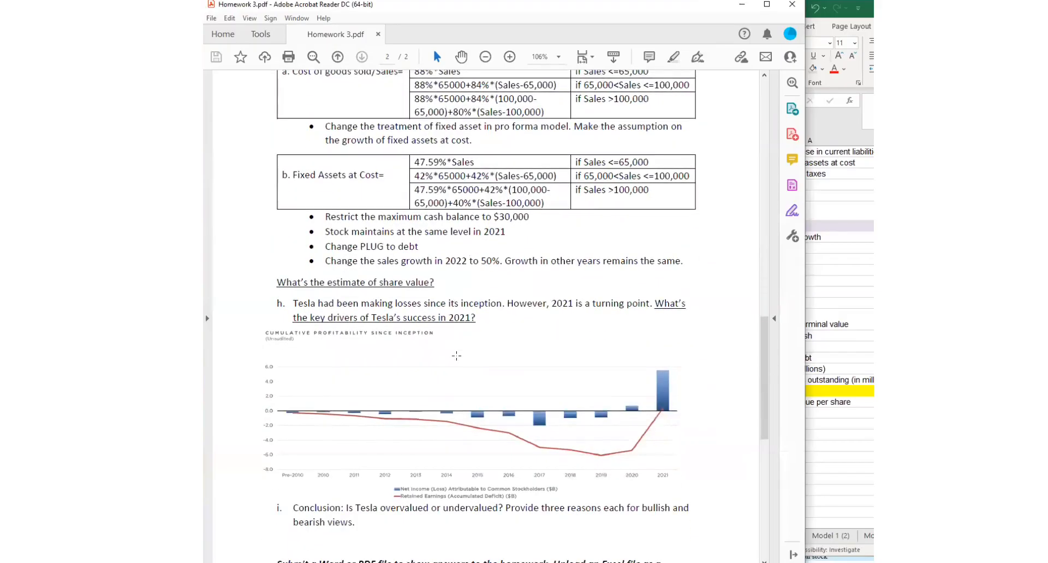
double_click(335, 289)
drag(354, 492, 339, 494)
click(469, 306)
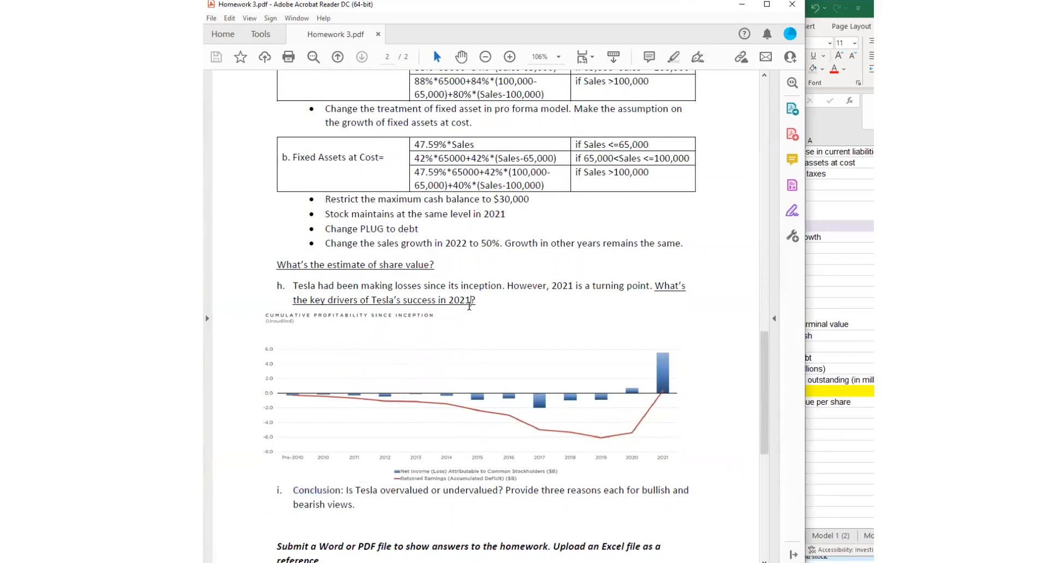
drag(483, 302, 337, 286)
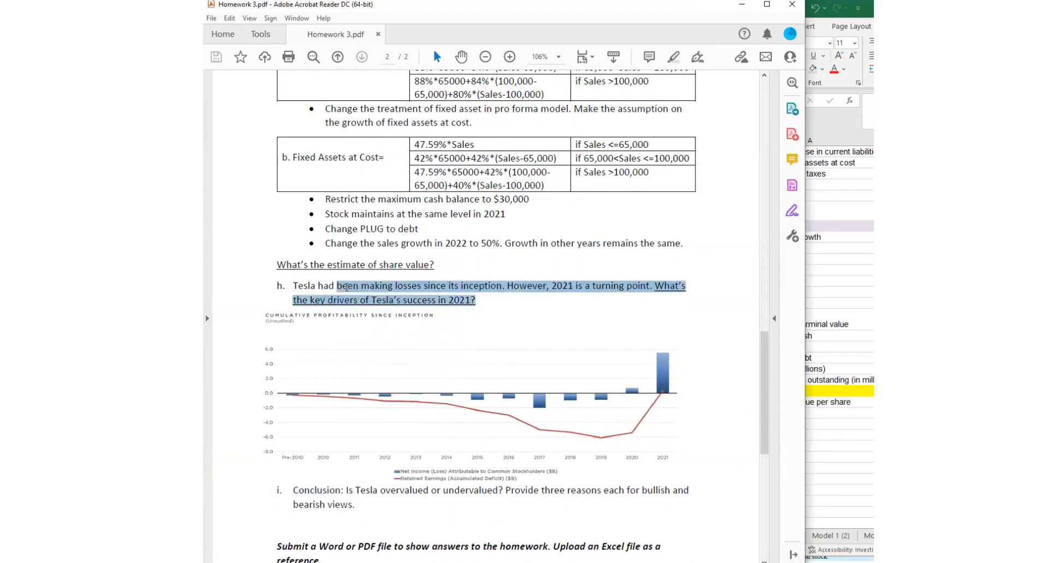
key(alt+Tab)
click(474, 304)
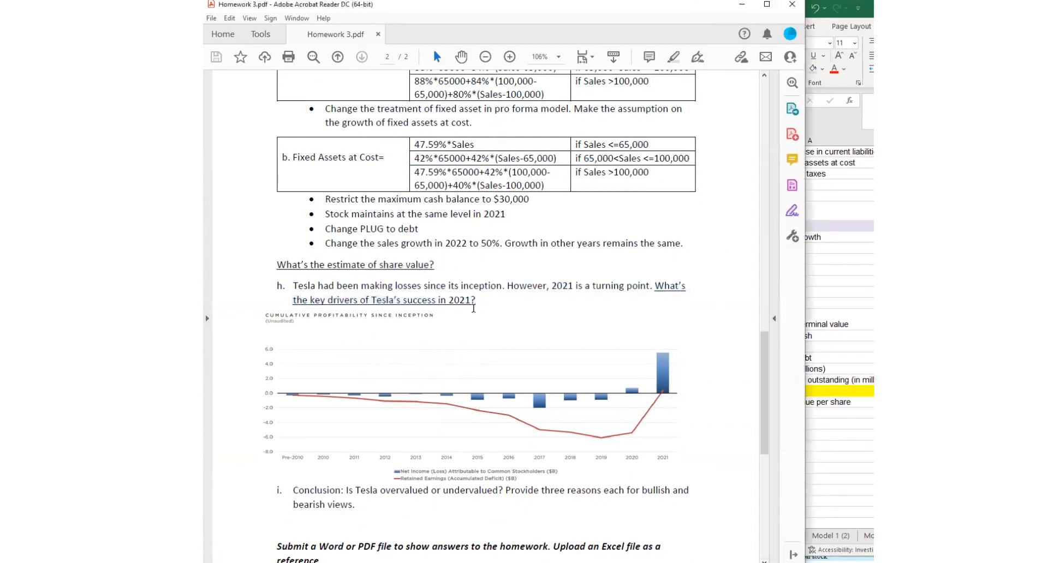
- Look back over homework questions a to g, including the sensitivity analysis and model adjustment questions, before returning to question h
drag(487, 304, 319, 287)
scroll(391, 318, up, 2)
scroll(390, 318, up, 10)
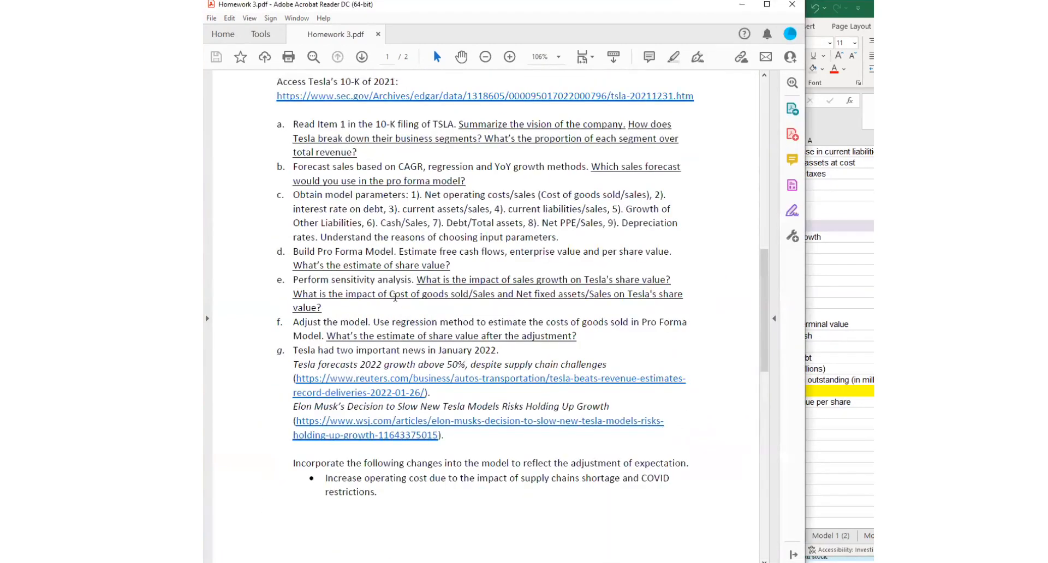
drag(340, 321, 295, 282)
click(323, 294)
scroll(364, 303, down, 10)
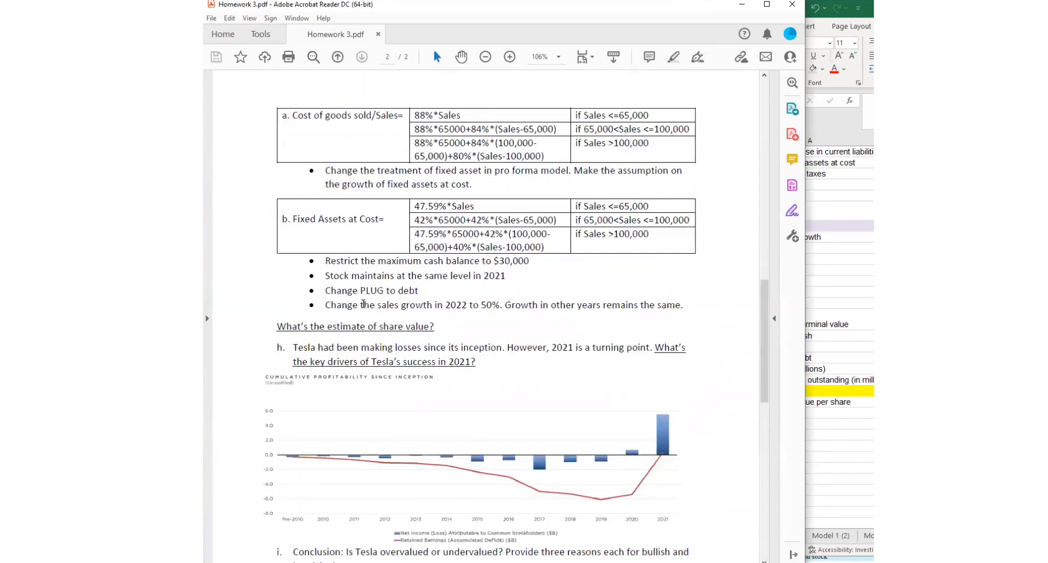
- Read question h on the key drivers of Tesla's success in 2021 and examine the cumulative profitability chart
drag(485, 304, 395, 304)
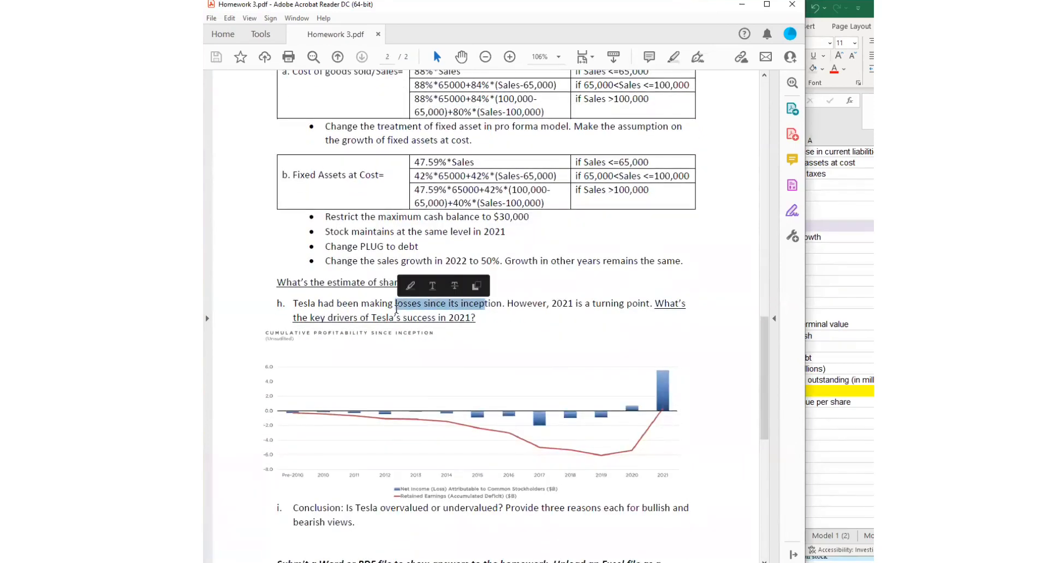
click(497, 304)
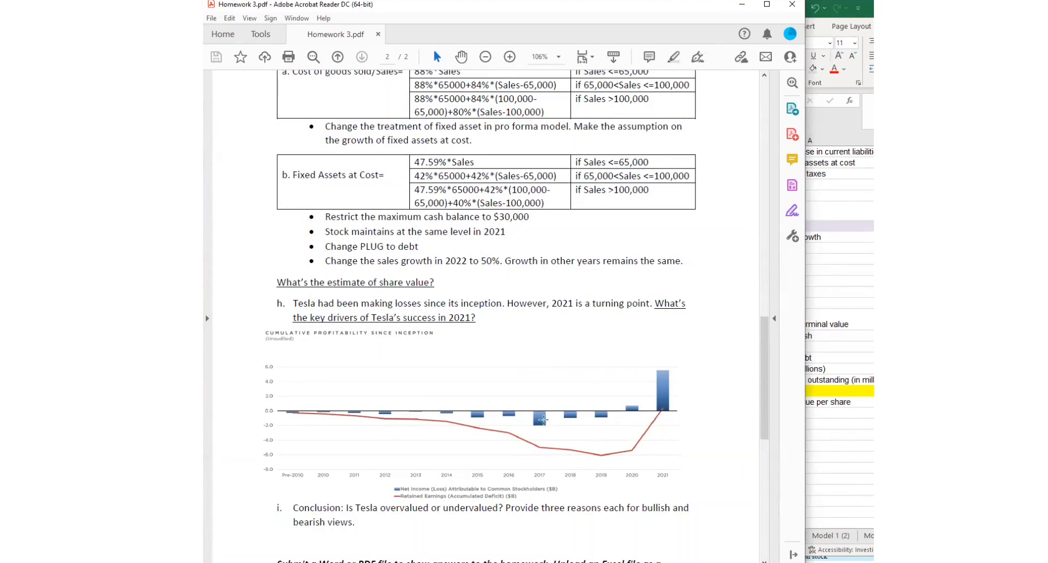
drag(489, 304, 424, 304)
click(529, 339)
drag(490, 317, 426, 304)
click(606, 382)
drag(615, 393, 650, 424)
click(726, 390)
drag(462, 305, 545, 307)
click(545, 309)
- Read conclusion i on whether Tesla is overvalued or undervalued, with three reasons each for bullish and bearish views
scroll(689, 375, down, 4)
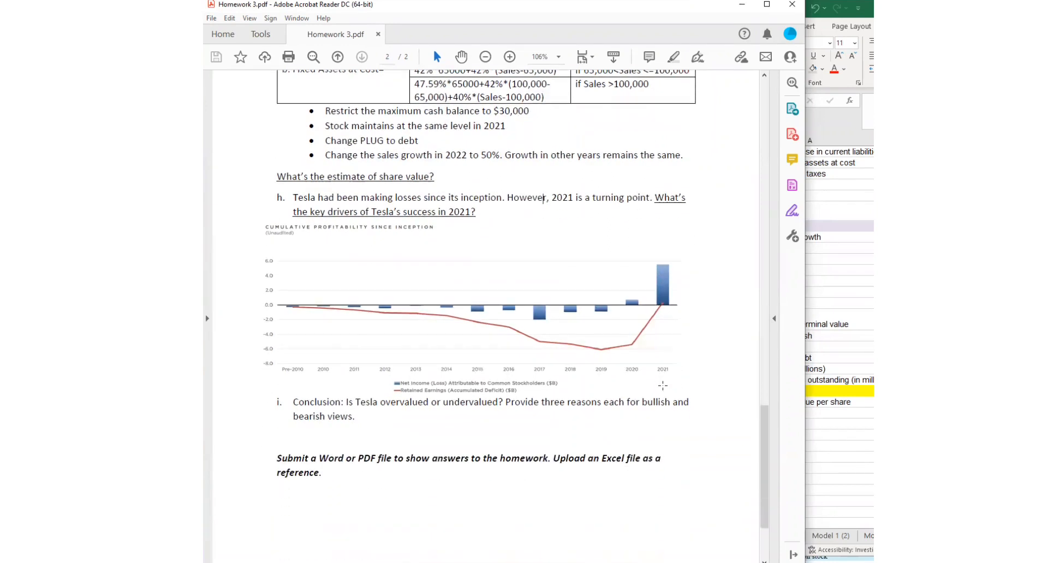
drag(344, 403, 539, 402)
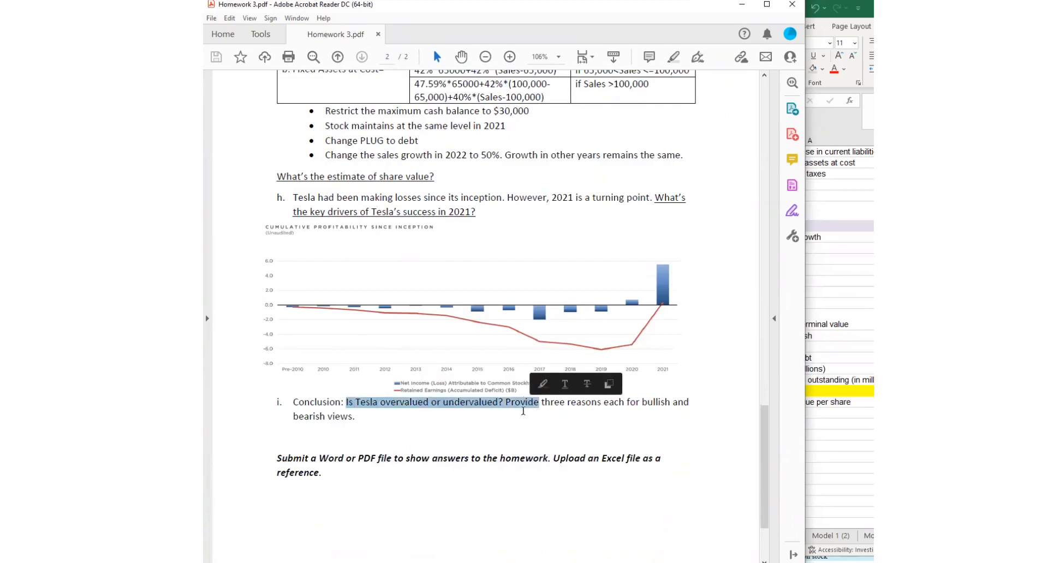
click(539, 402)
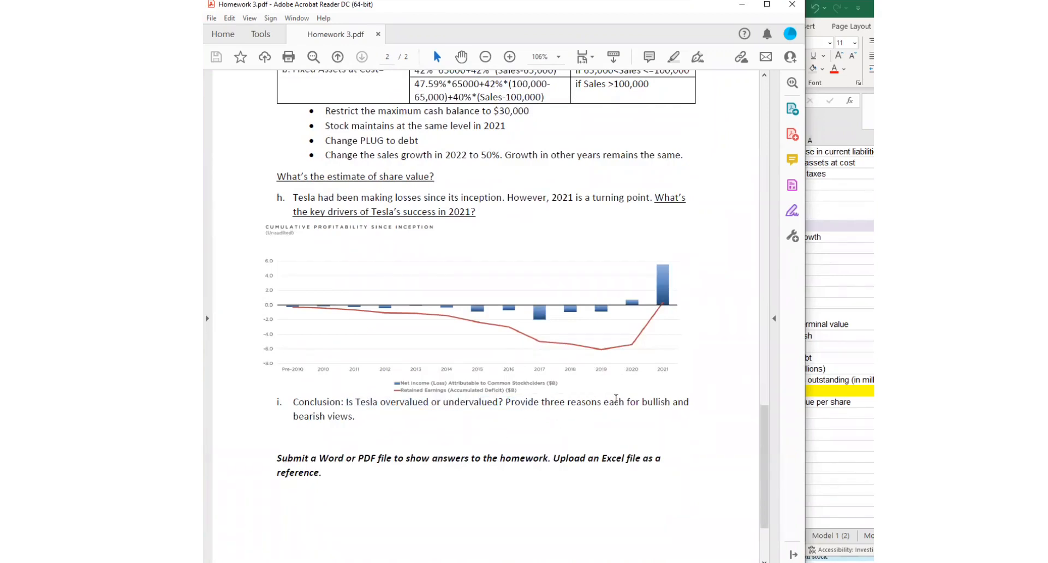
drag(626, 408, 689, 407)
drag(293, 417, 354, 425)
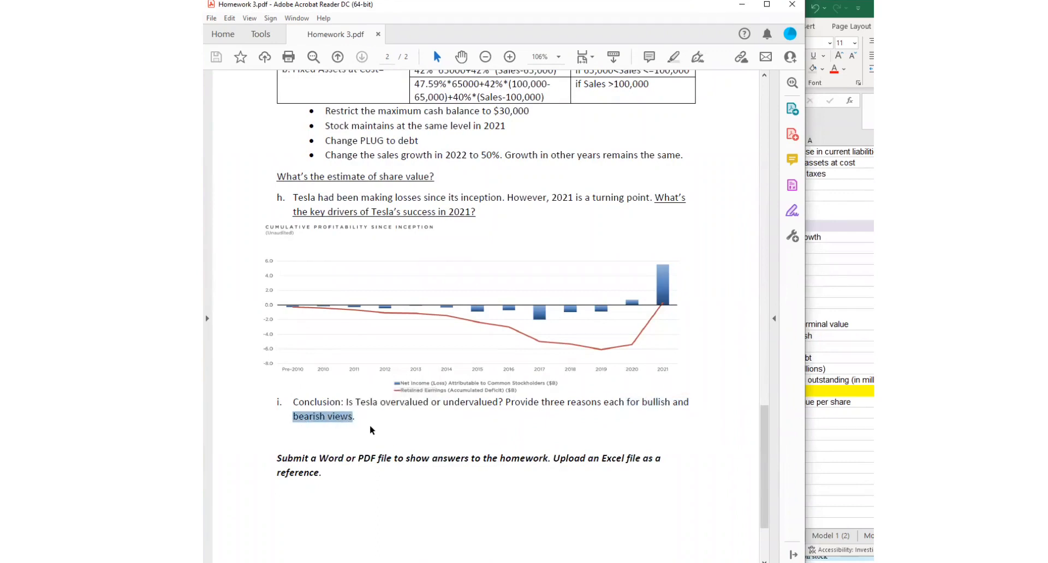